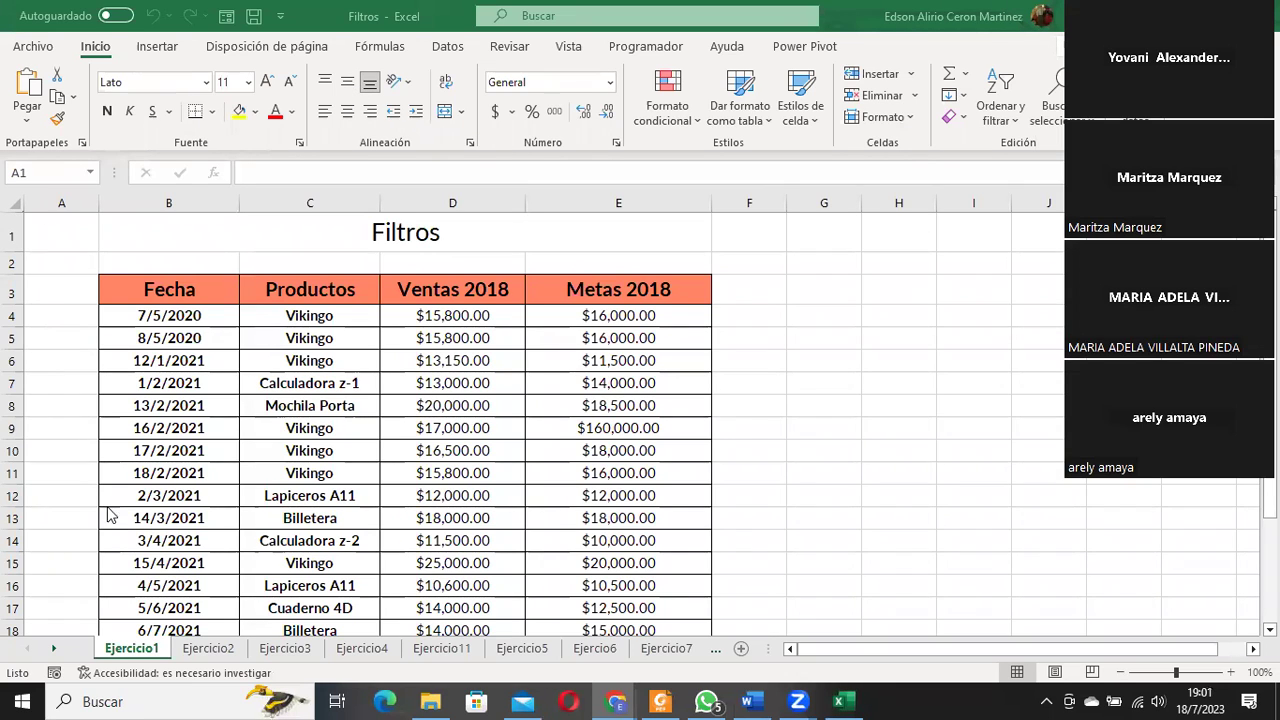
# Turn on the AutoFilter for the Fecha, Productos, Ventas 2018 and Metas 2018 header row.
pyautogui.click(192, 289)
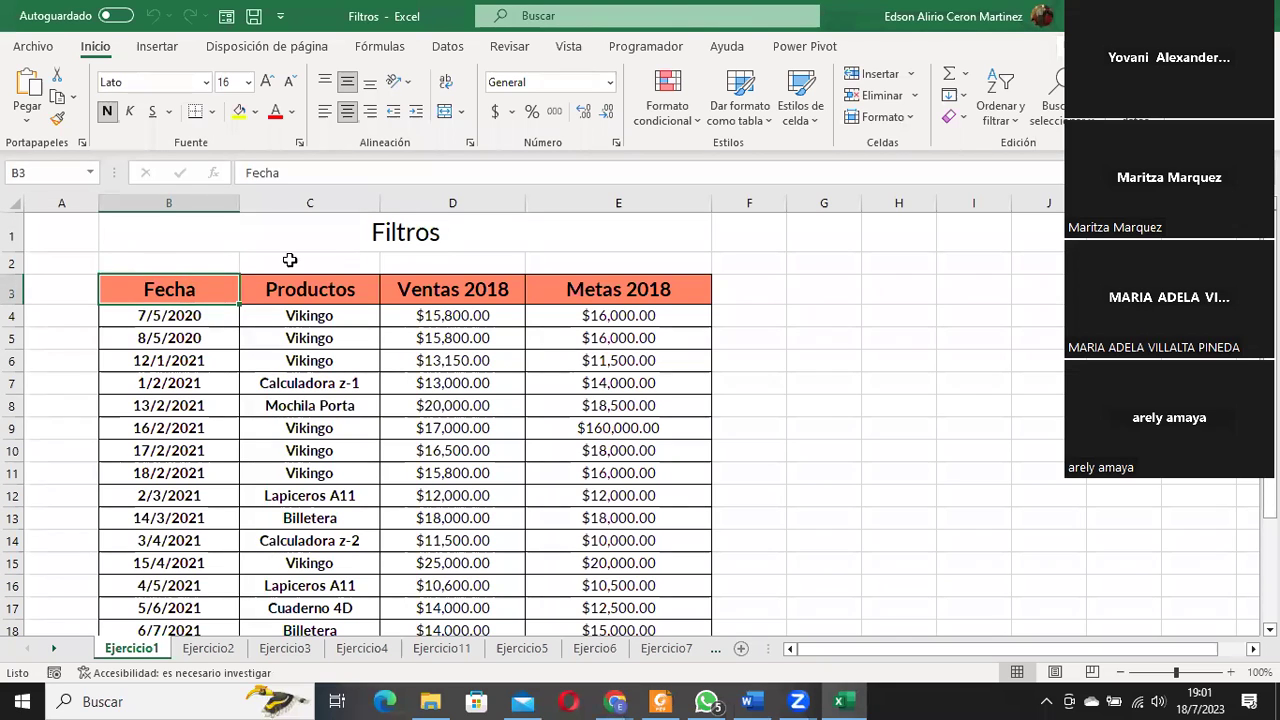
pyautogui.keyDown('shift'); pyautogui.click(700, 280); pyautogui.keyUp('shift')
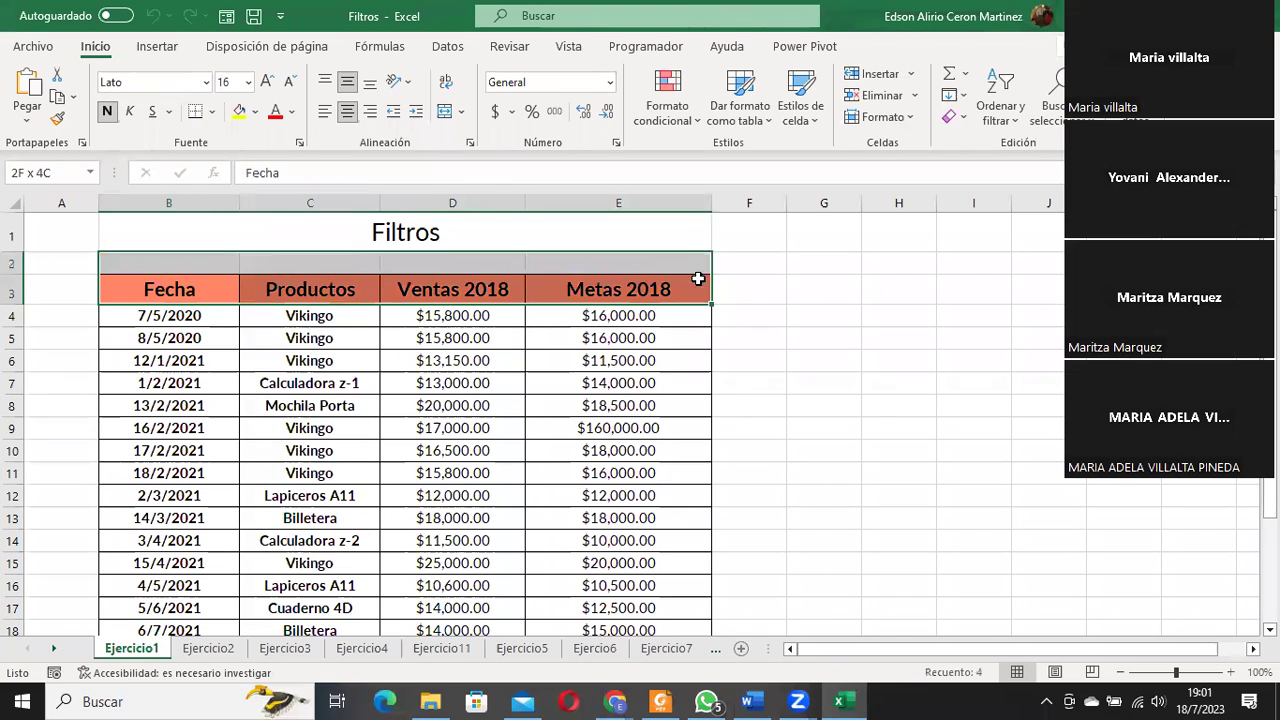
pyautogui.click(200, 294)
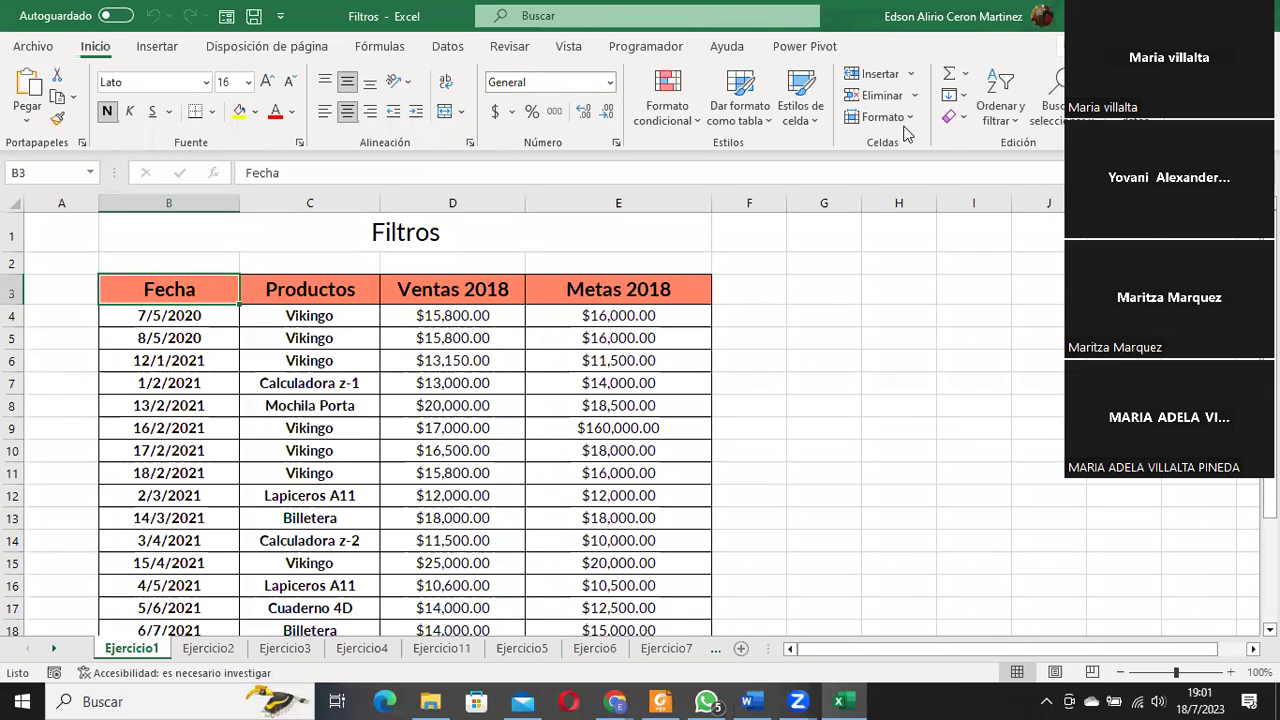
pyautogui.click(1009, 112)
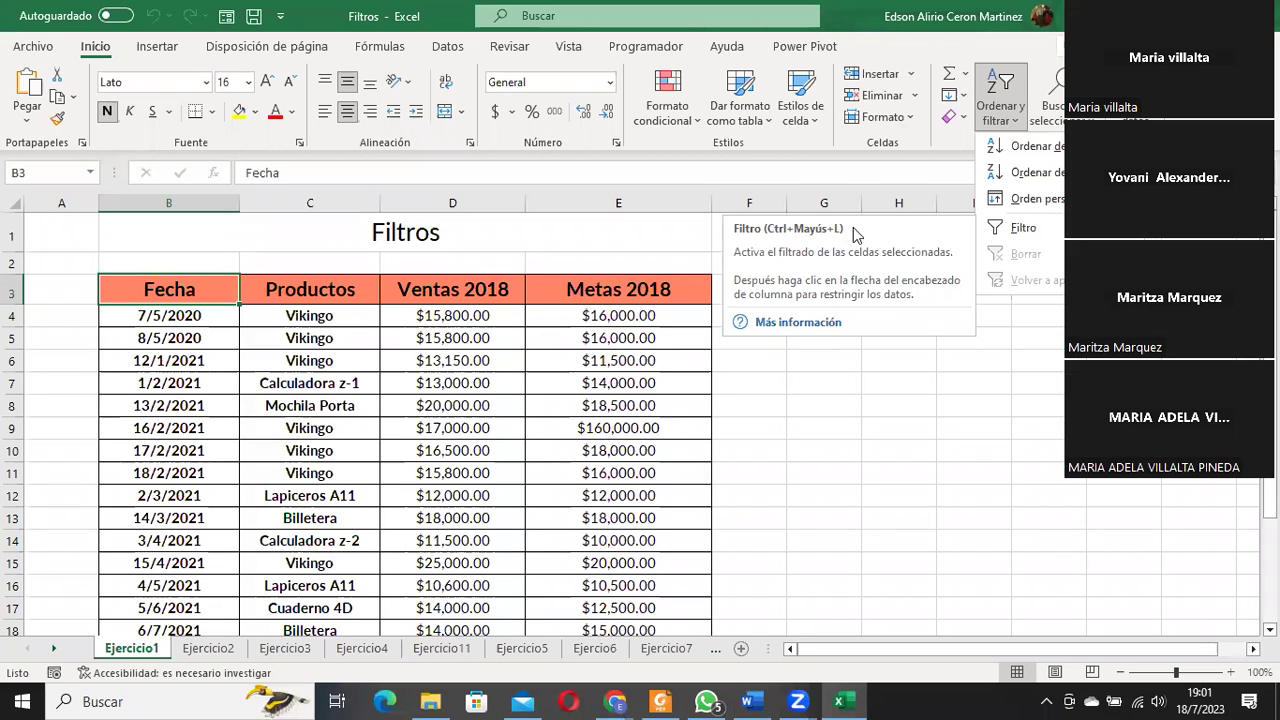
pyautogui.click(346, 286)
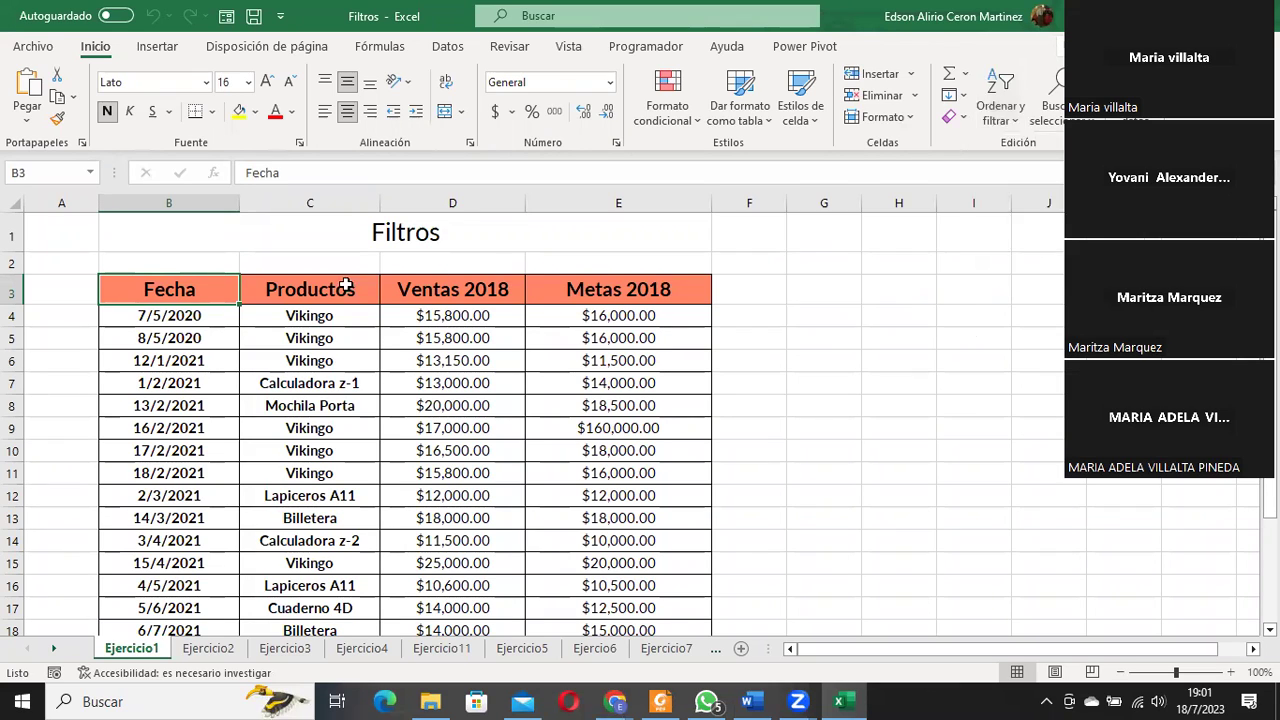
pyautogui.click(183, 317)
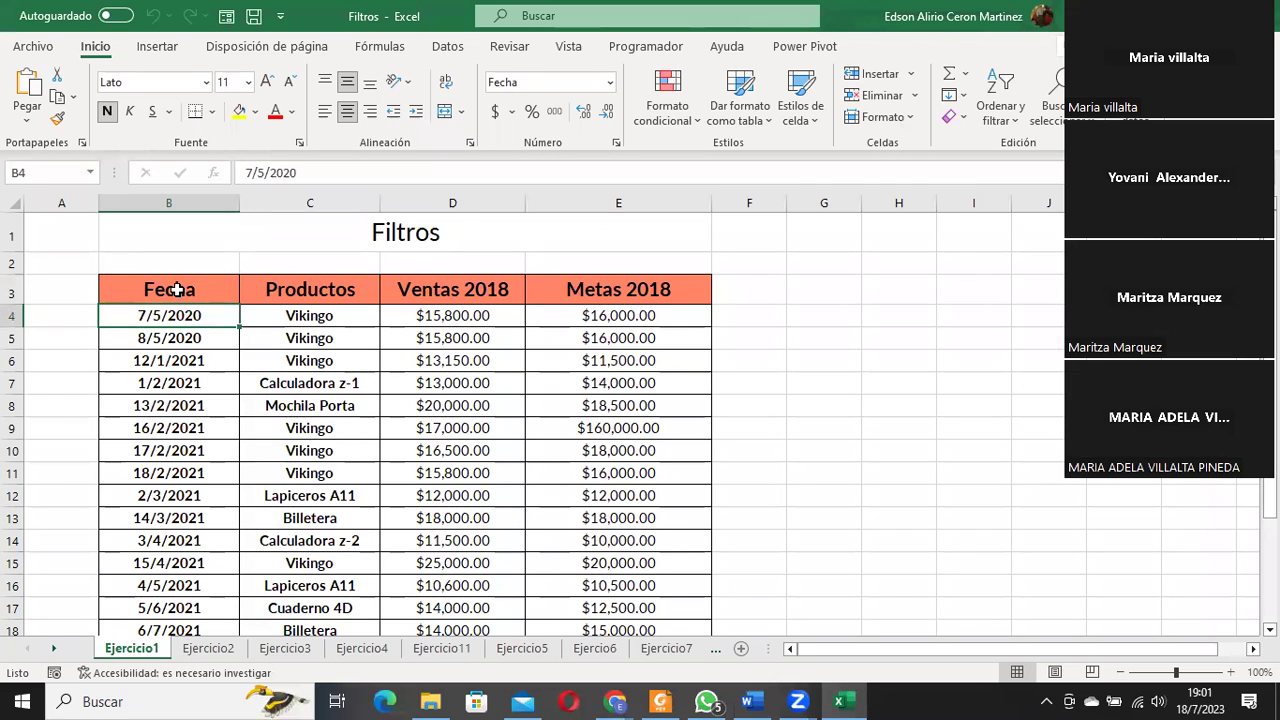
pyautogui.click(183, 290)
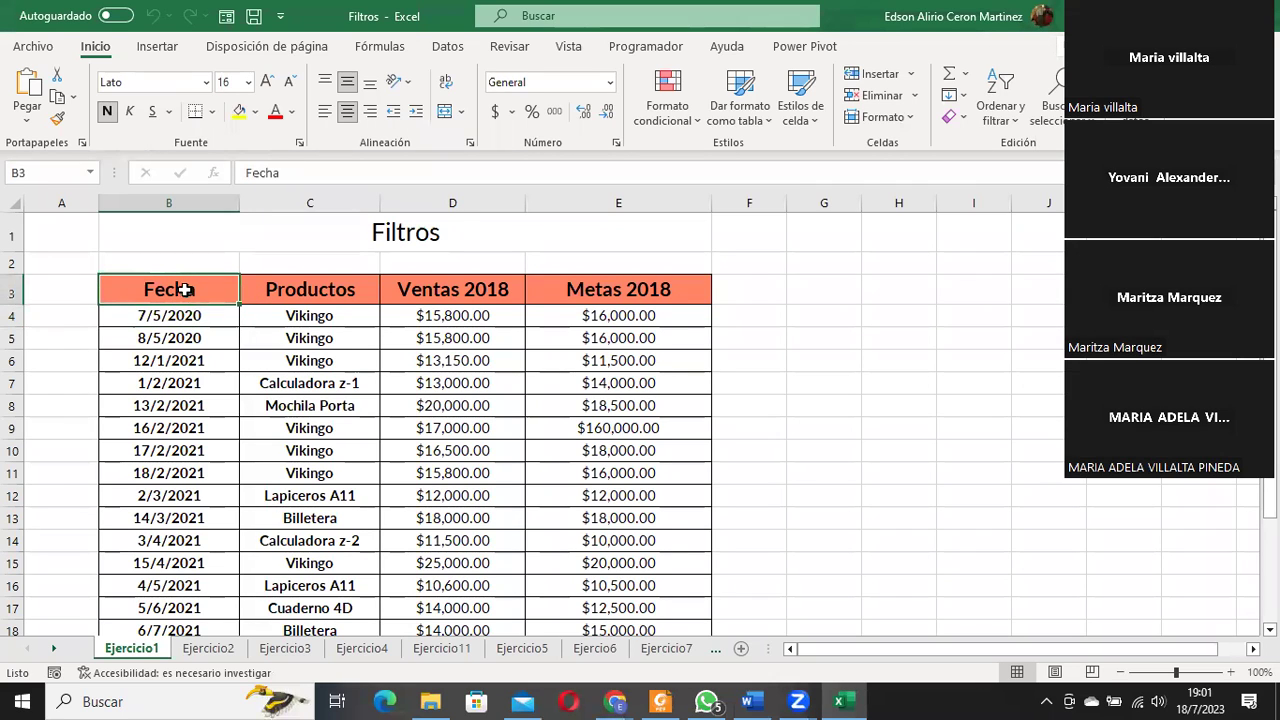
pyautogui.click(1005, 105)
pyautogui.click(1023, 228)
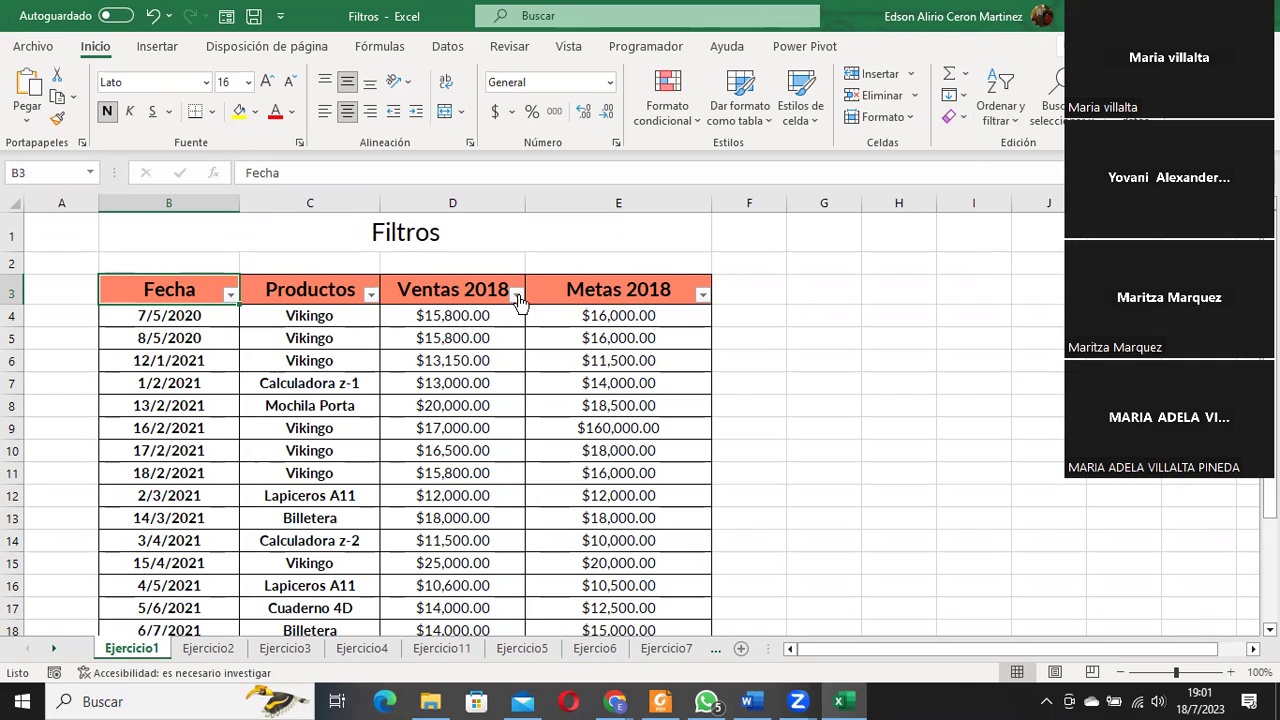
# Look at the Metas 2018 dropdown's Filtros de número and close it without filtering.
pyautogui.click(703, 294)
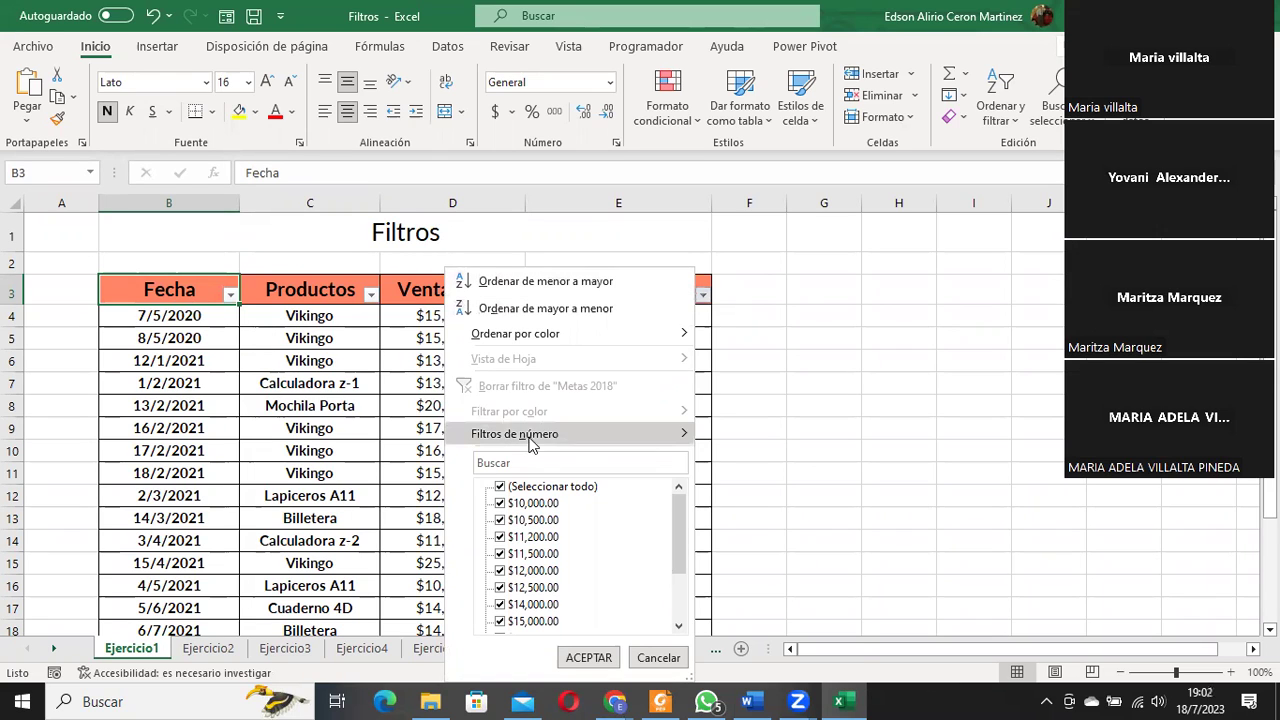
pyautogui.moveTo(538, 438)
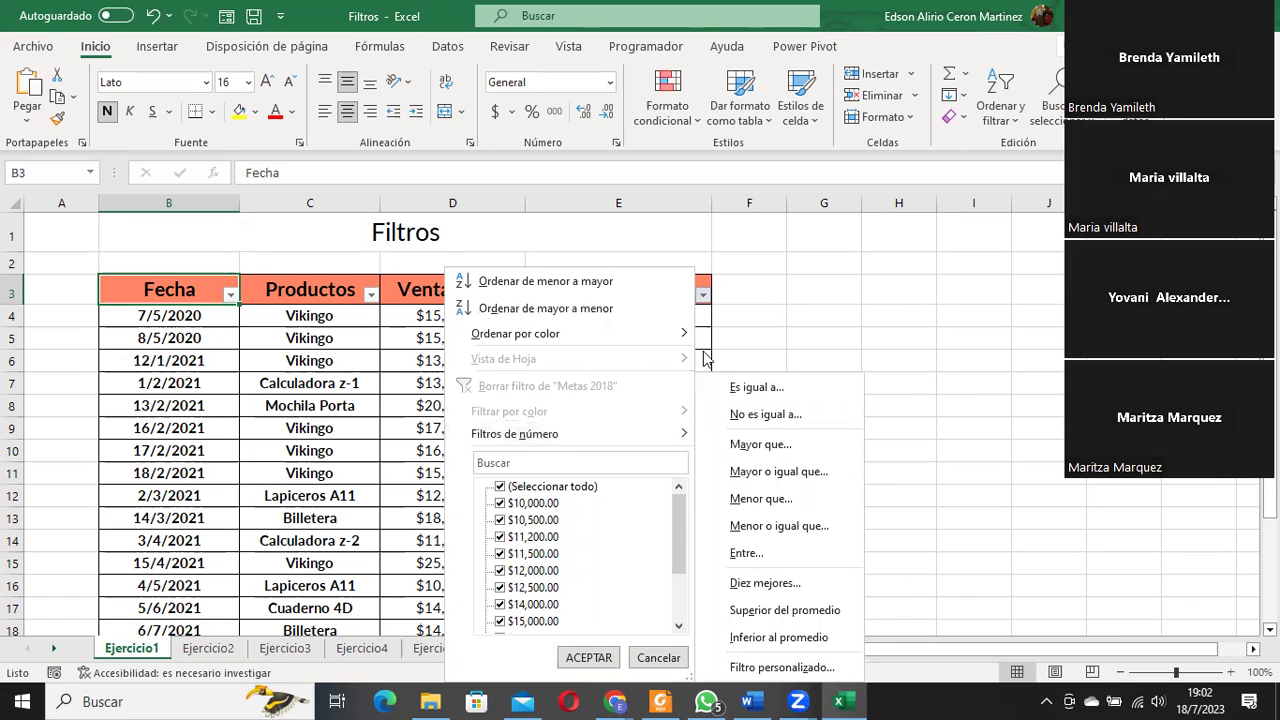
pyautogui.click(790, 336)
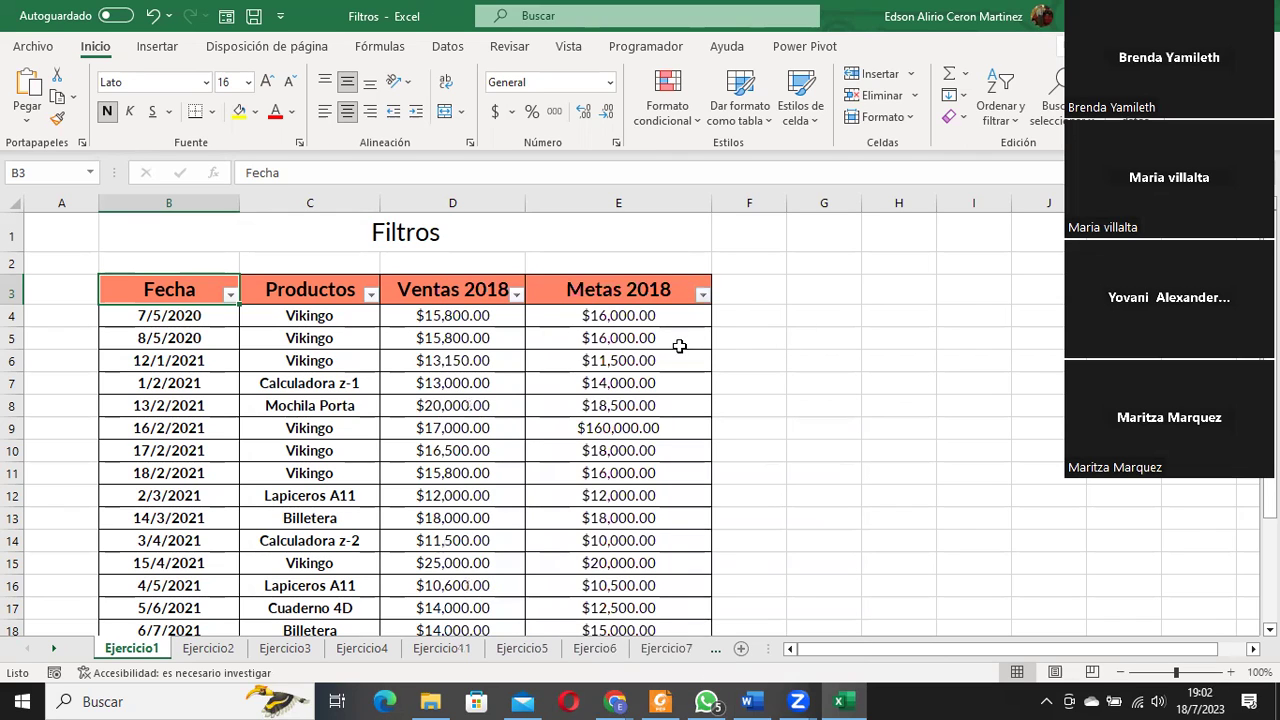
pyautogui.click(703, 294)
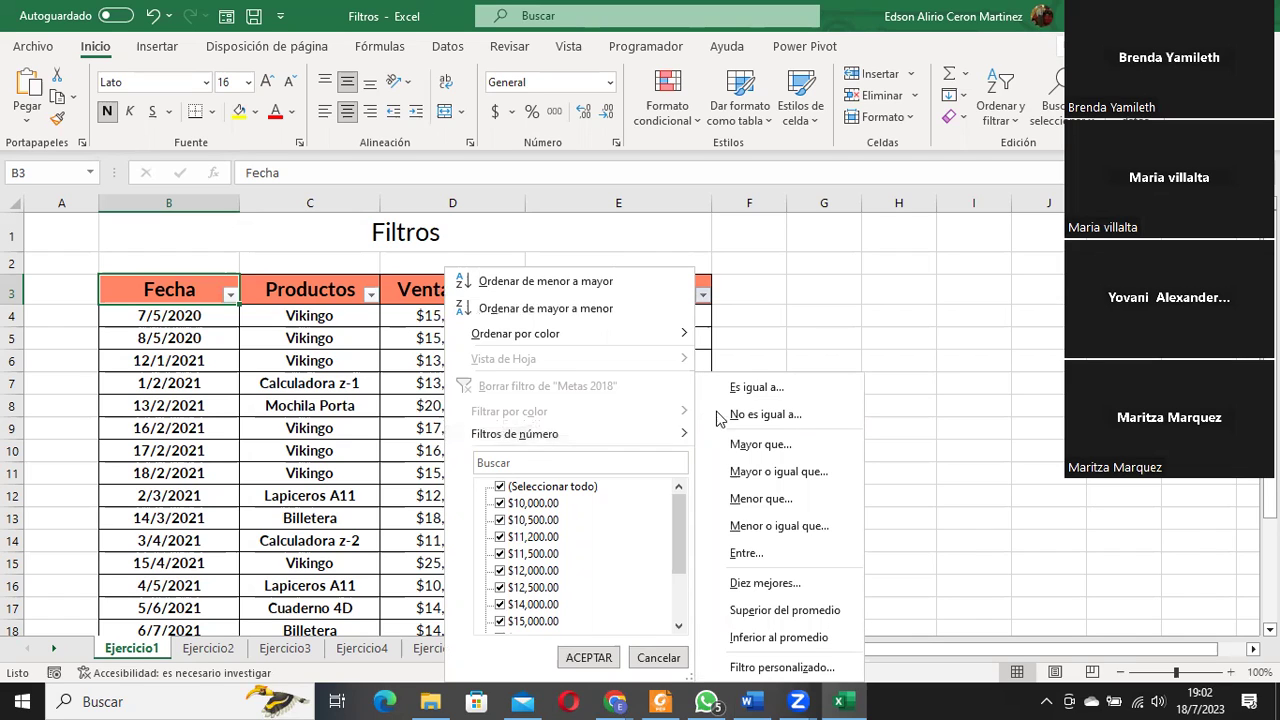
pyautogui.click(108, 370)
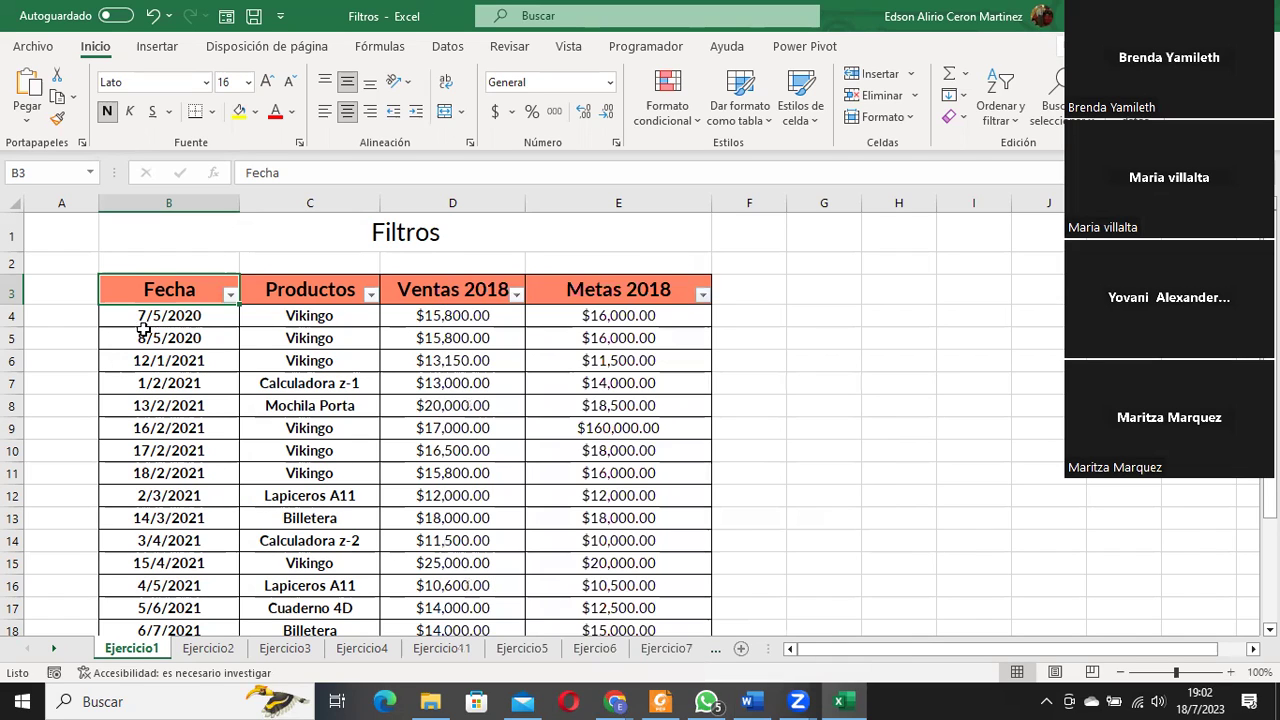
pyautogui.click(310, 296)
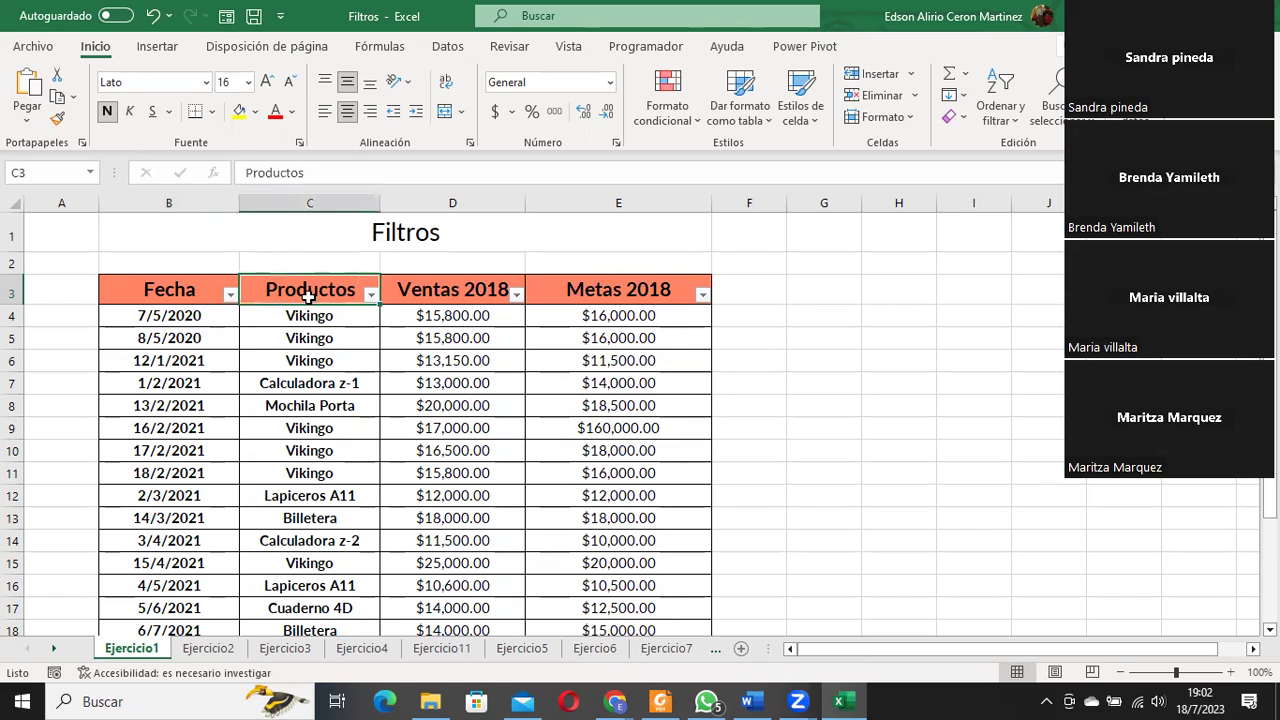
pyautogui.click(371, 295)
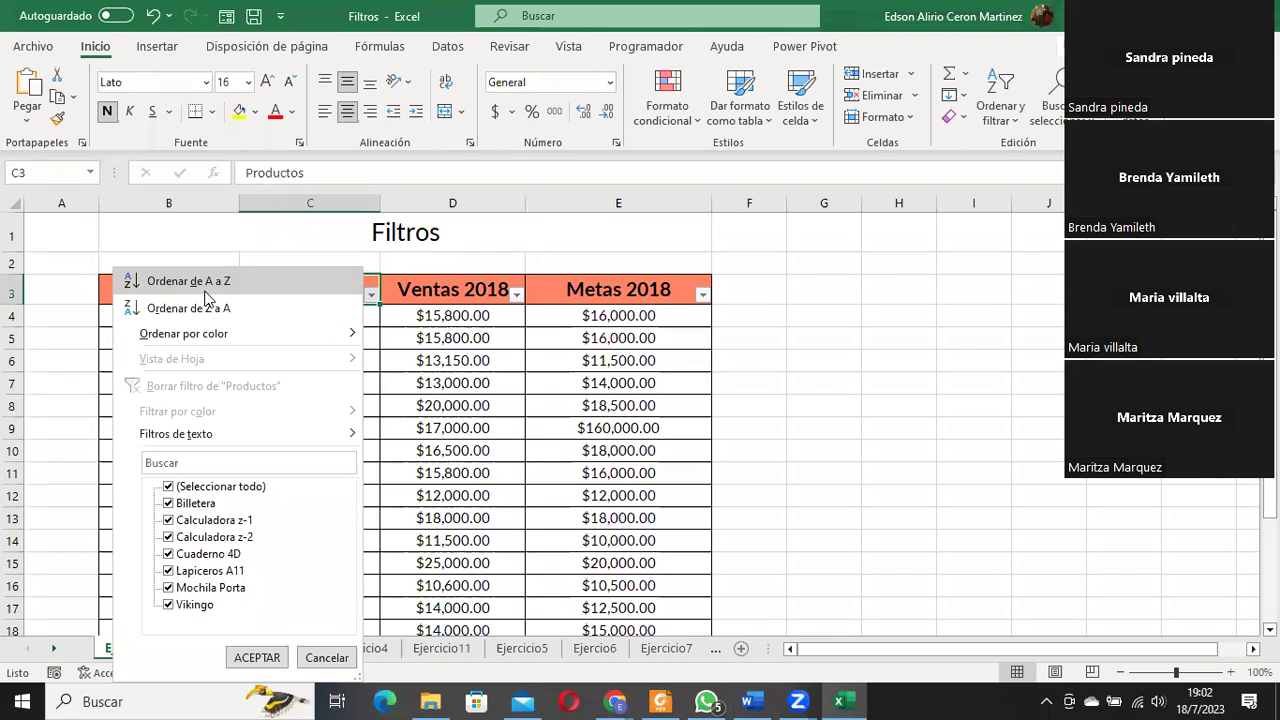
pyautogui.moveTo(195, 440)
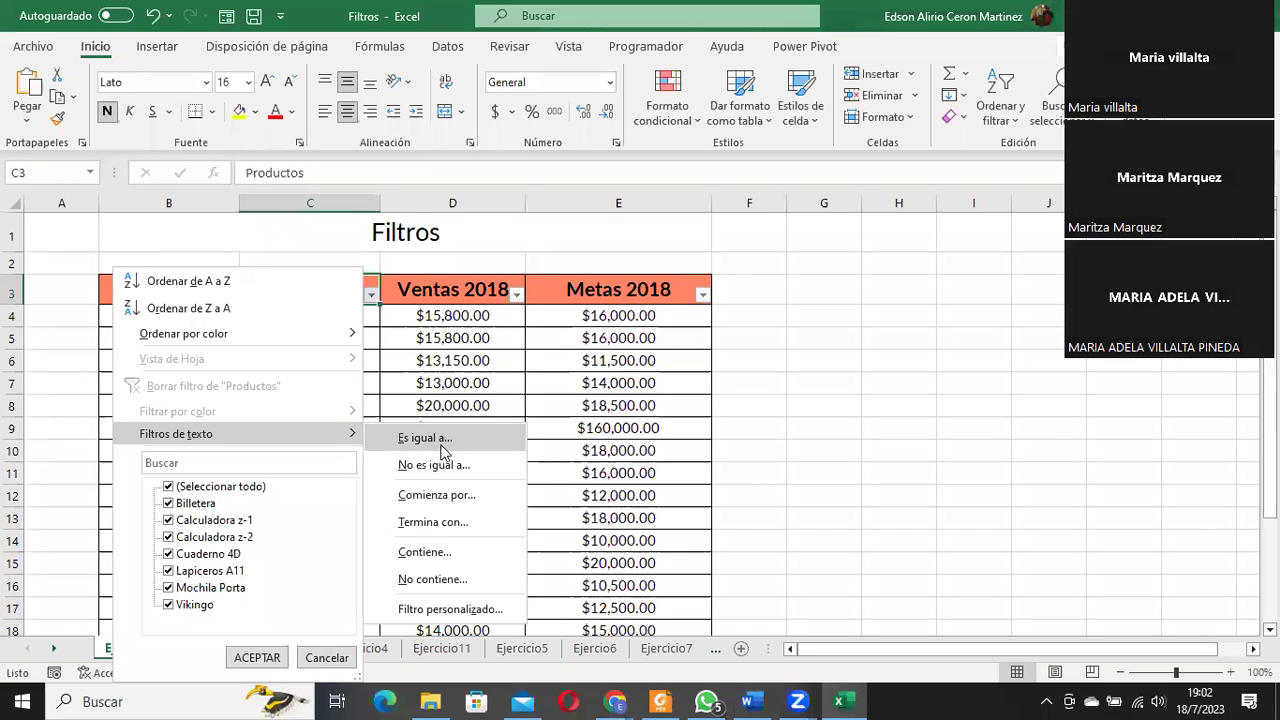
pyautogui.click(448, 610)
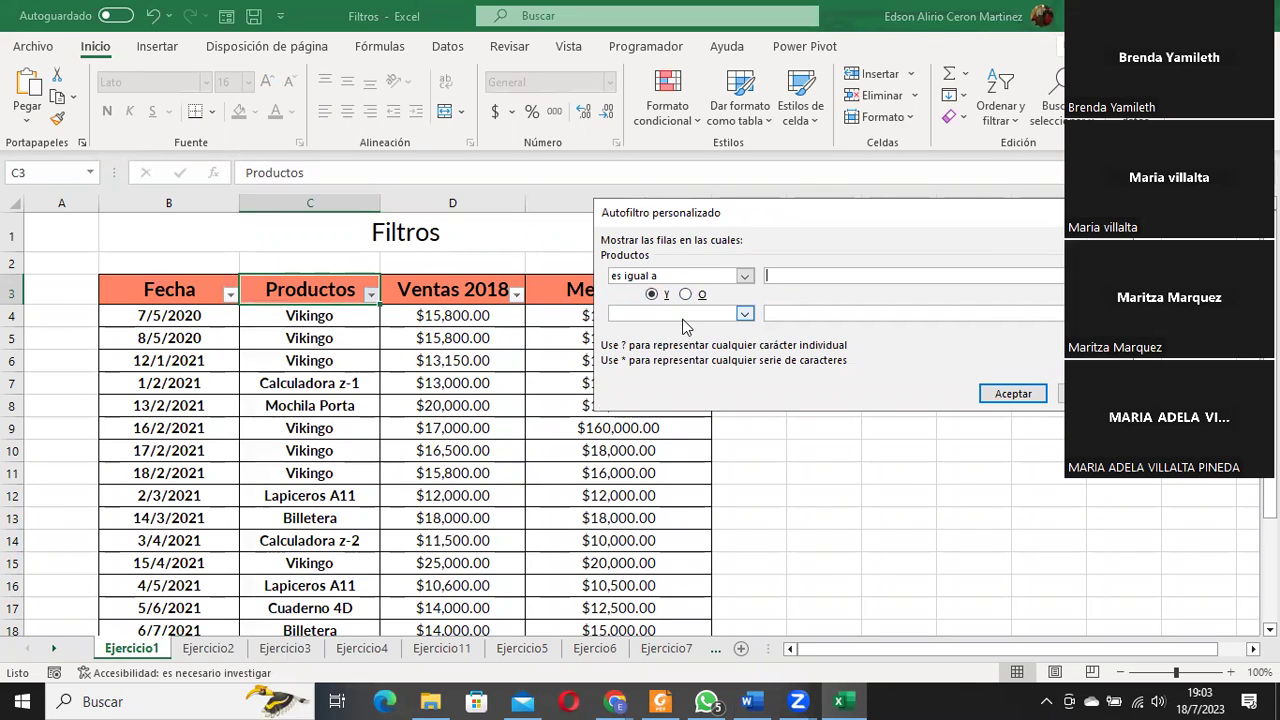
pyautogui.click(1062, 393)
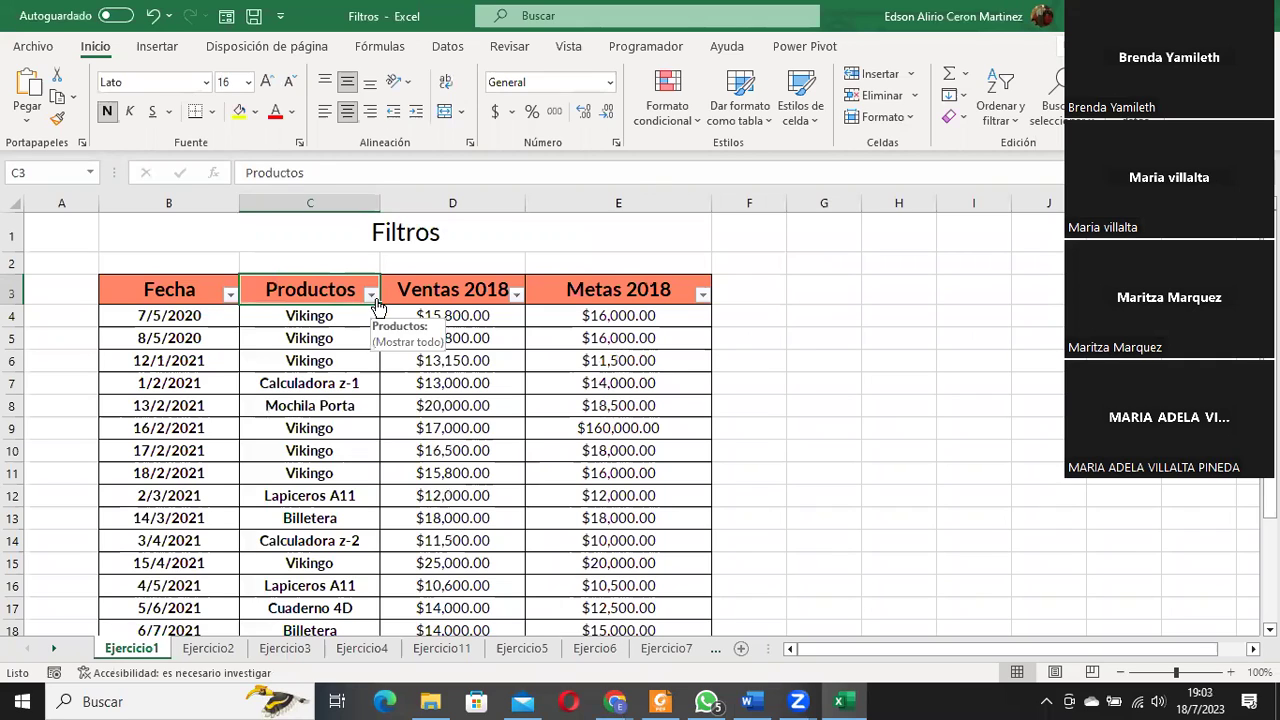
pyautogui.click(371, 296)
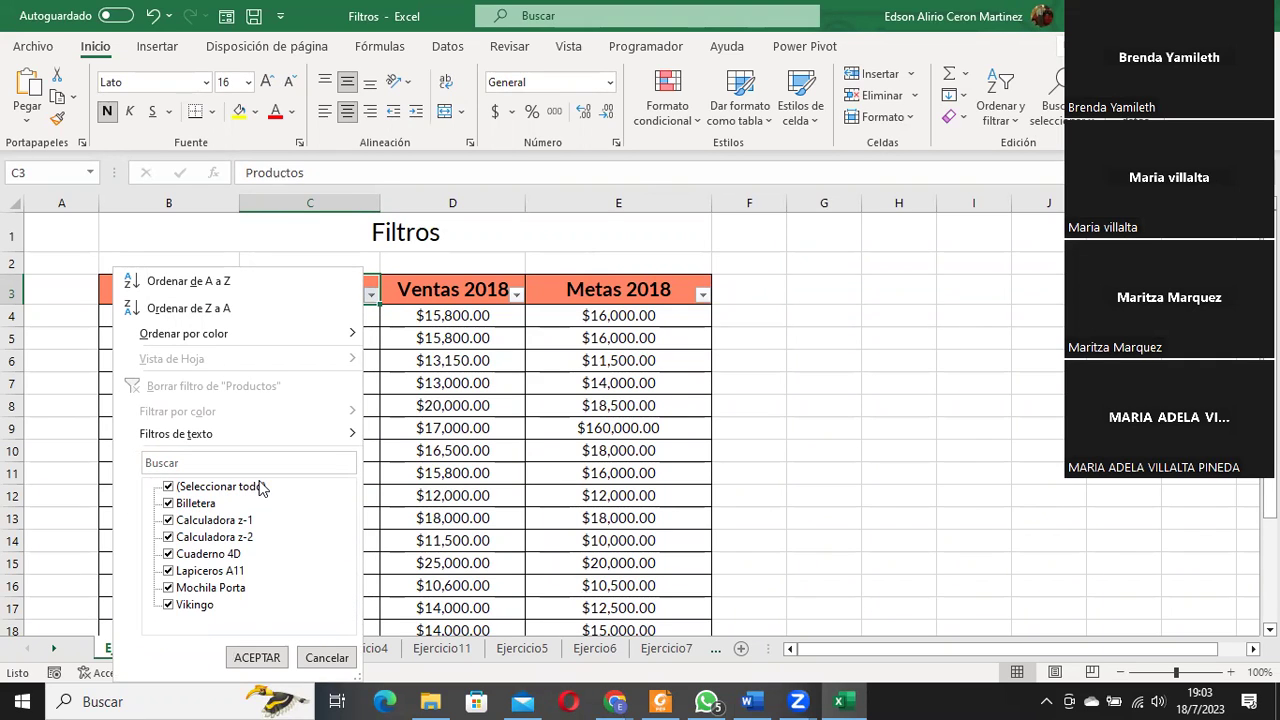
pyautogui.click(168, 488)
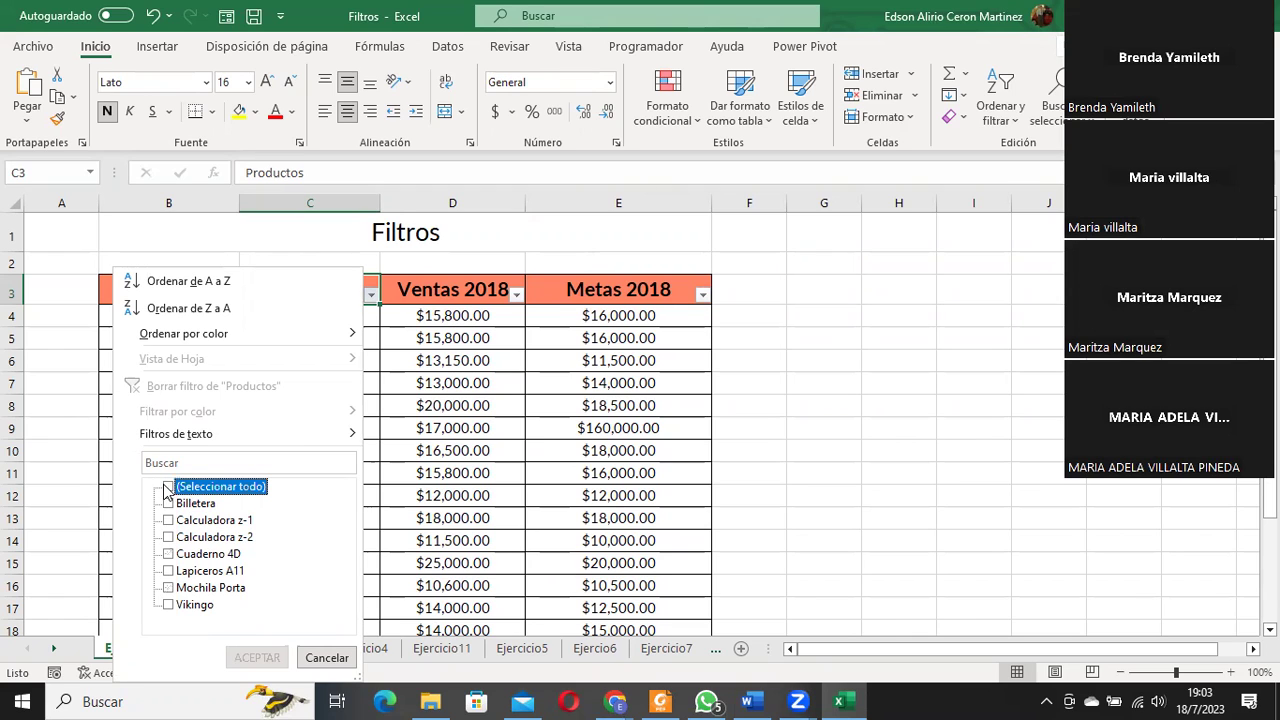
pyautogui.click(168, 605)
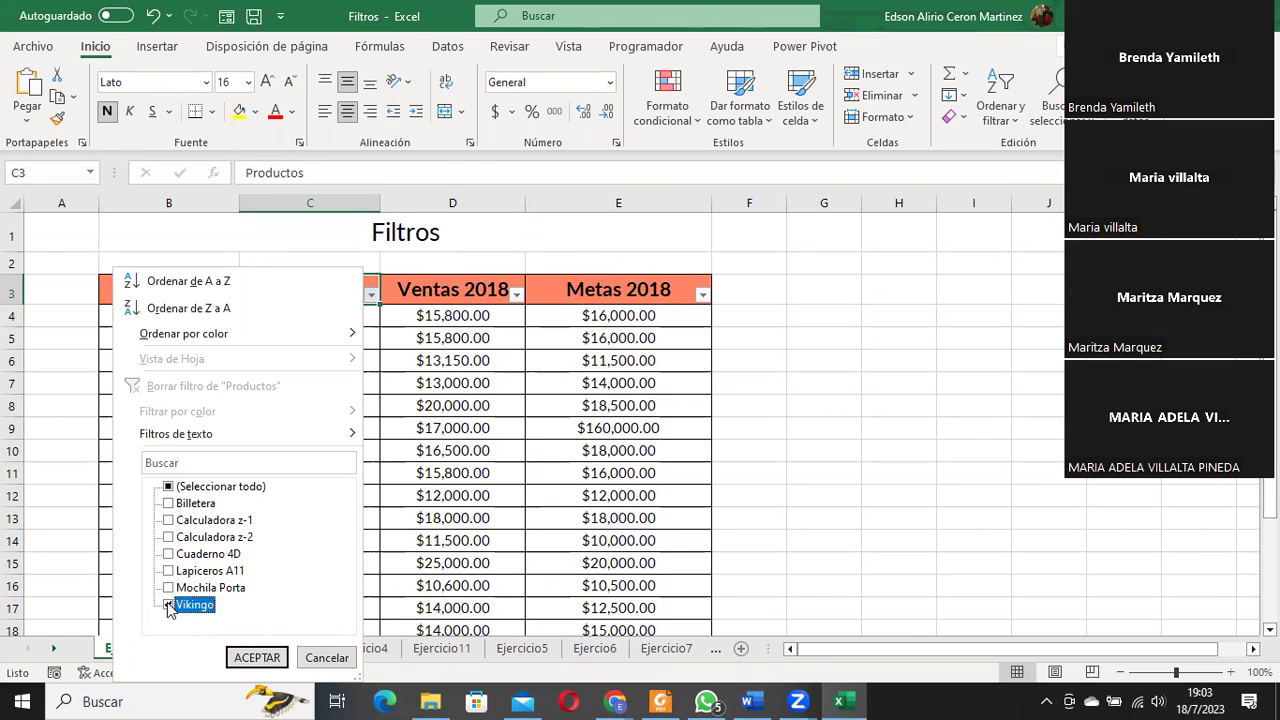
pyautogui.click(168, 588)
pyautogui.click(248, 659)
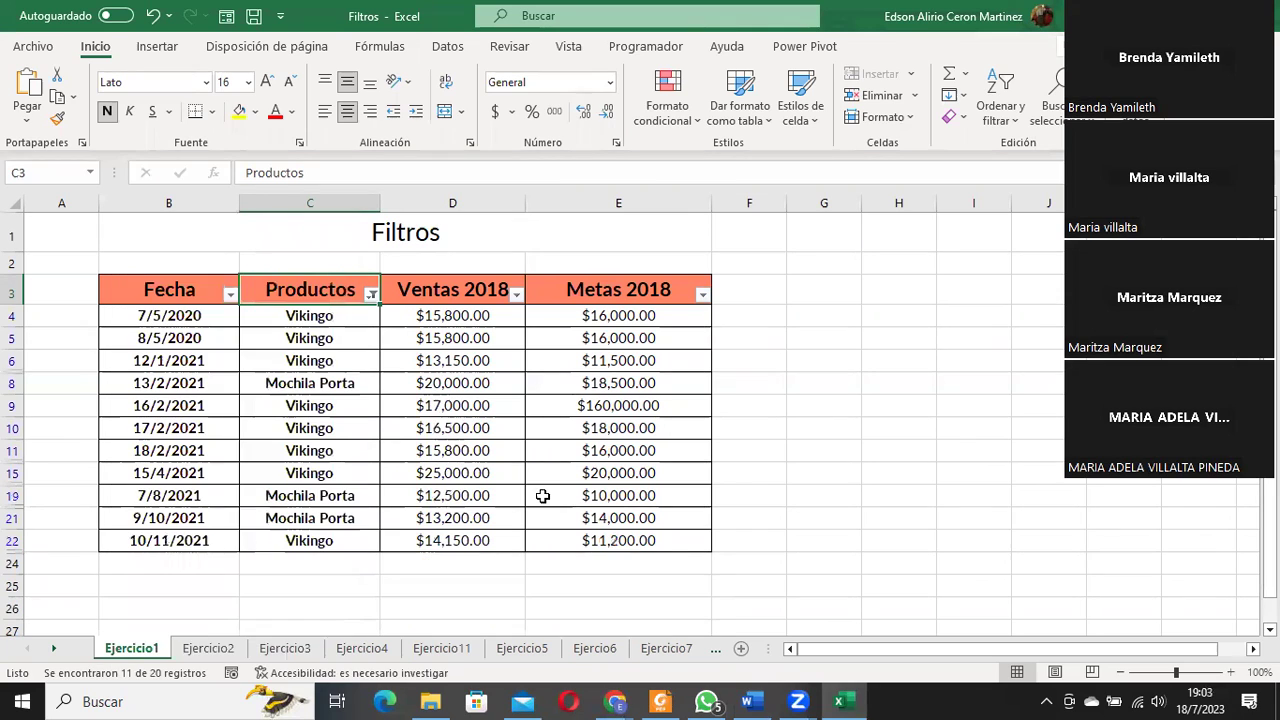
pyautogui.click(348, 322)
pyautogui.click(339, 362)
pyautogui.click(338, 385)
pyautogui.click(336, 406)
pyautogui.click(333, 429)
pyautogui.click(331, 451)
pyautogui.click(330, 472)
pyautogui.click(335, 495)
pyautogui.click(334, 518)
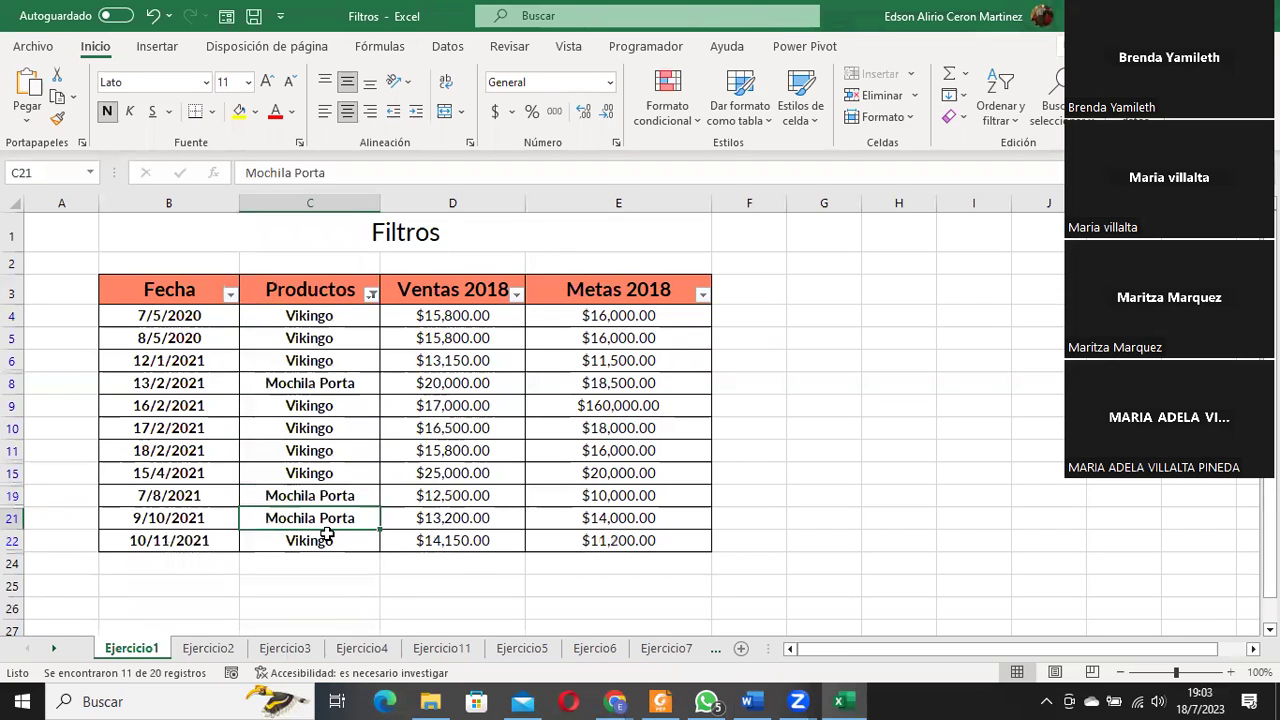
pyautogui.click(325, 540)
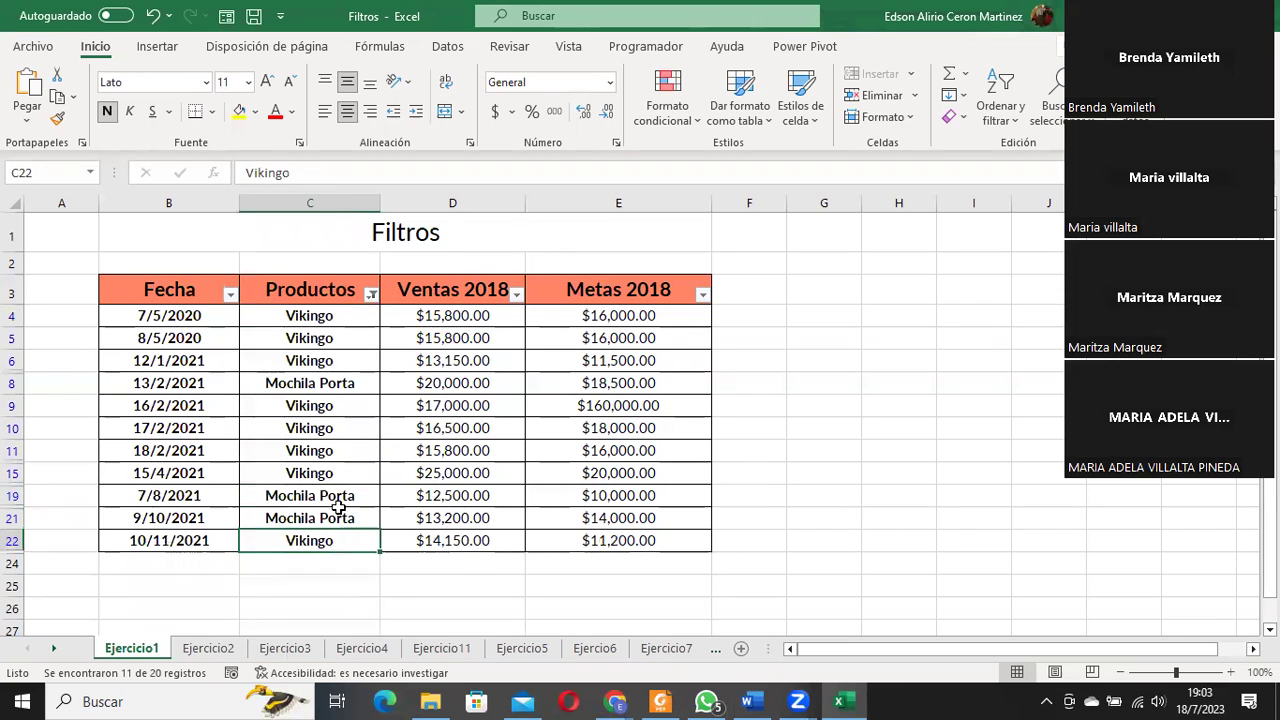
pyautogui.click(370, 296)
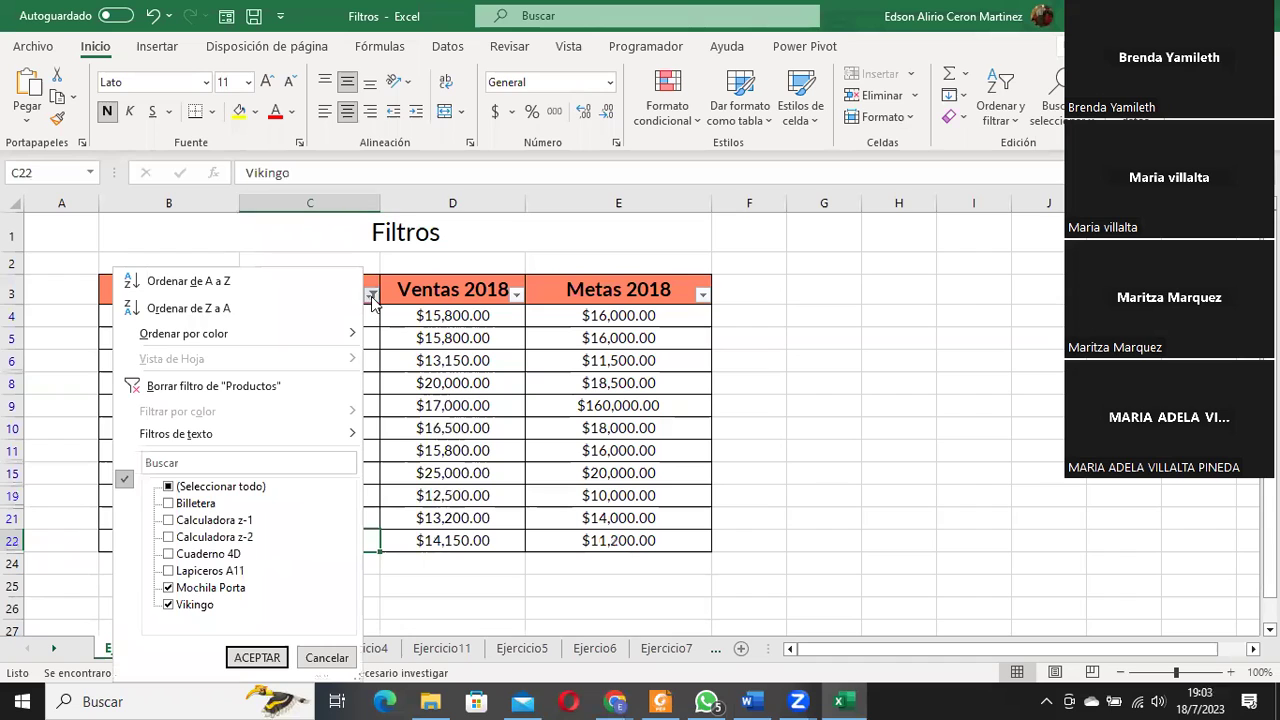
pyautogui.press('Tab')
pyautogui.click(168, 605)
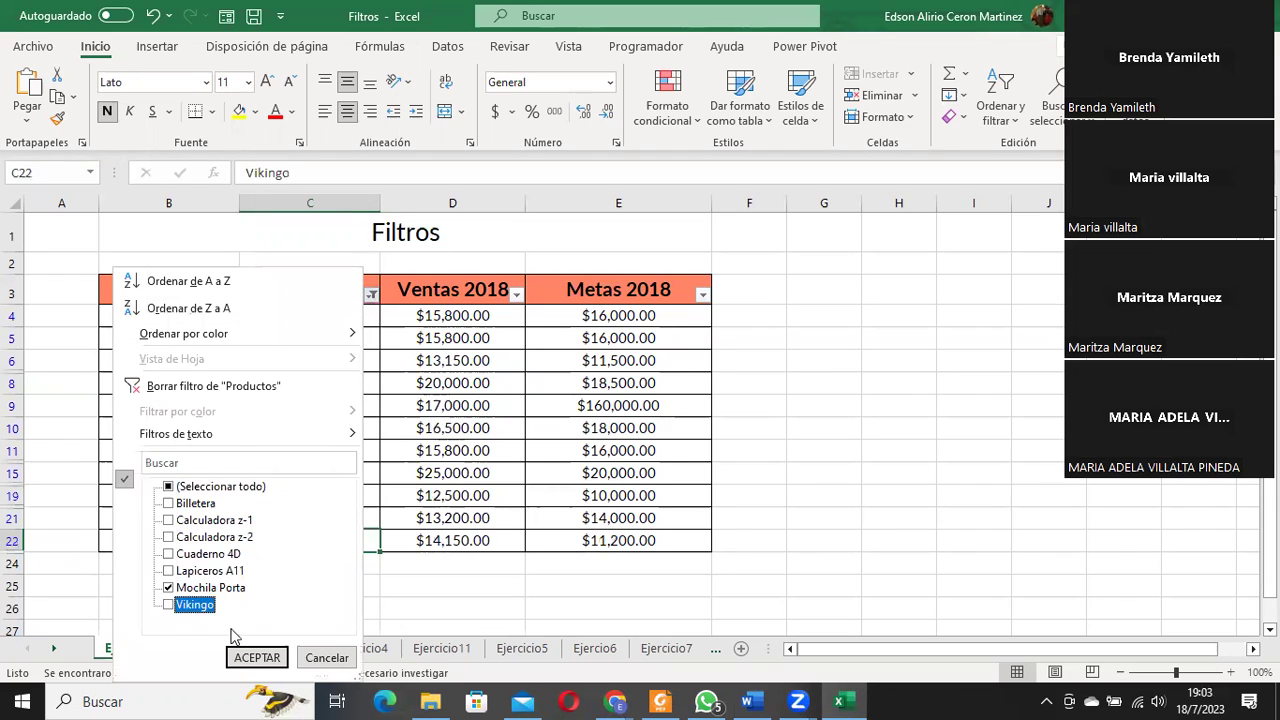
pyautogui.click(256, 657)
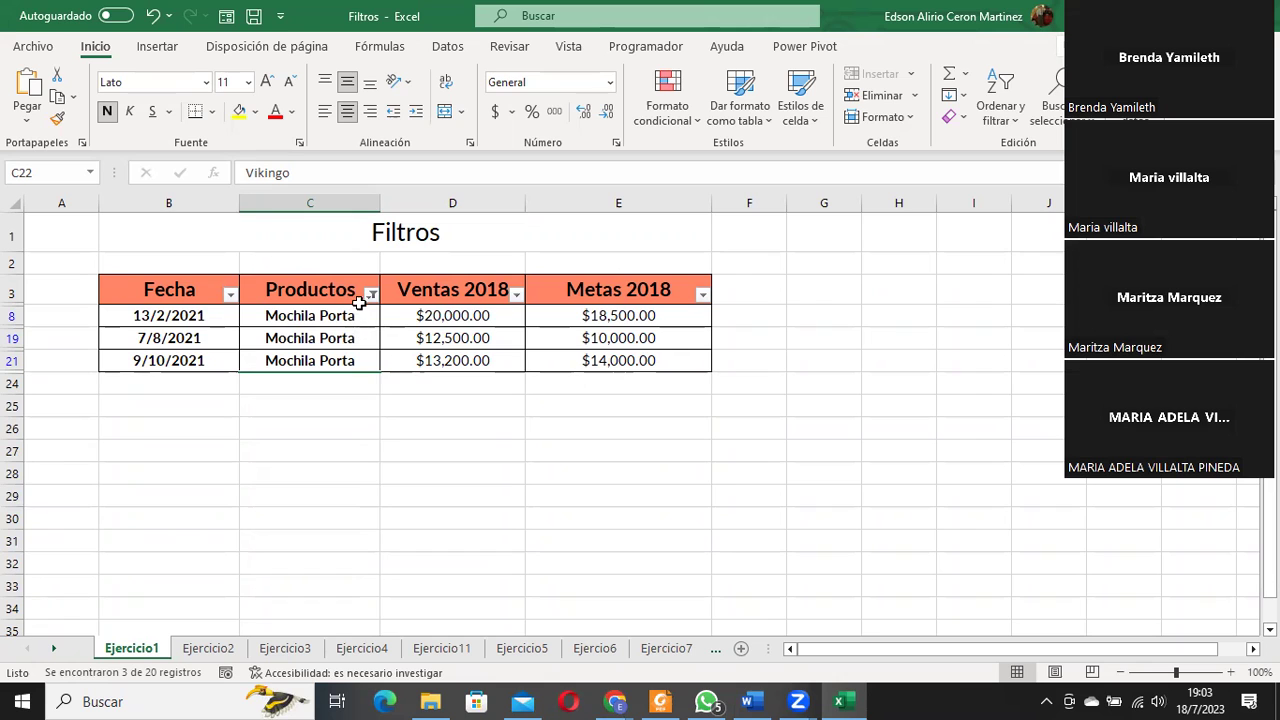
pyautogui.click(372, 296)
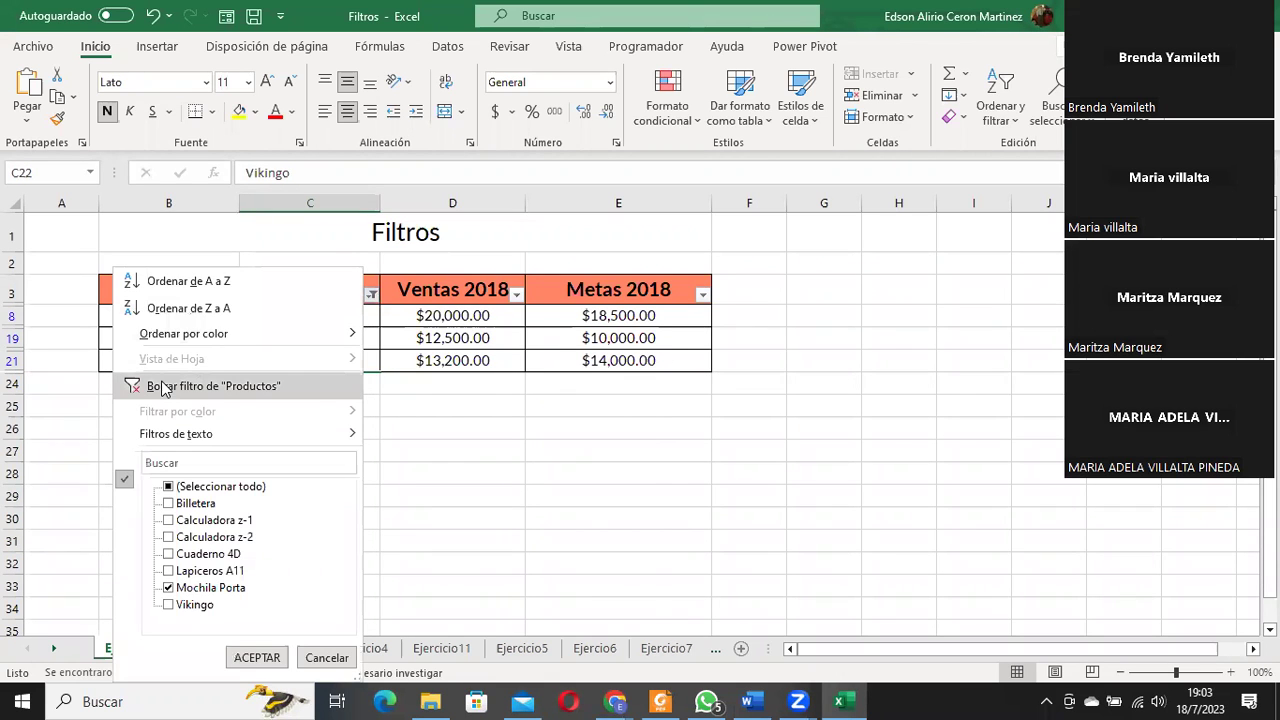
pyautogui.click(165, 388)
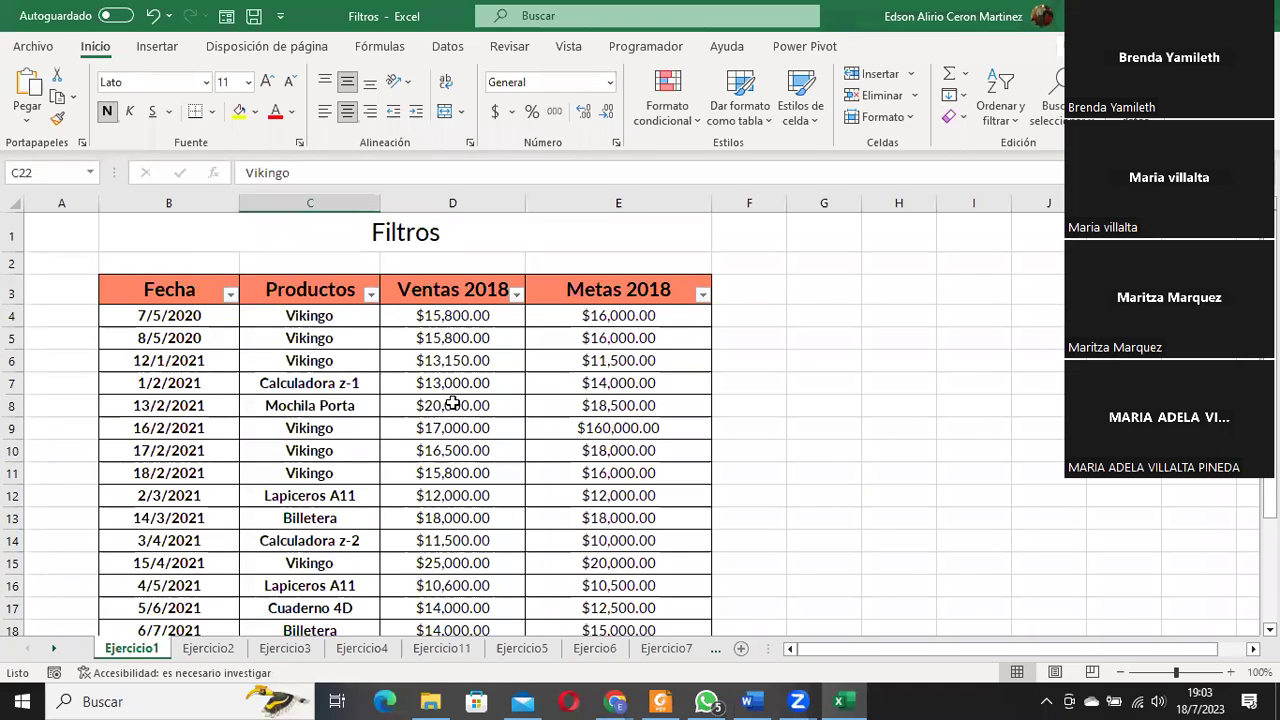
pyautogui.scroll(-4, 453, 403)
pyautogui.scroll(4, 457, 401)
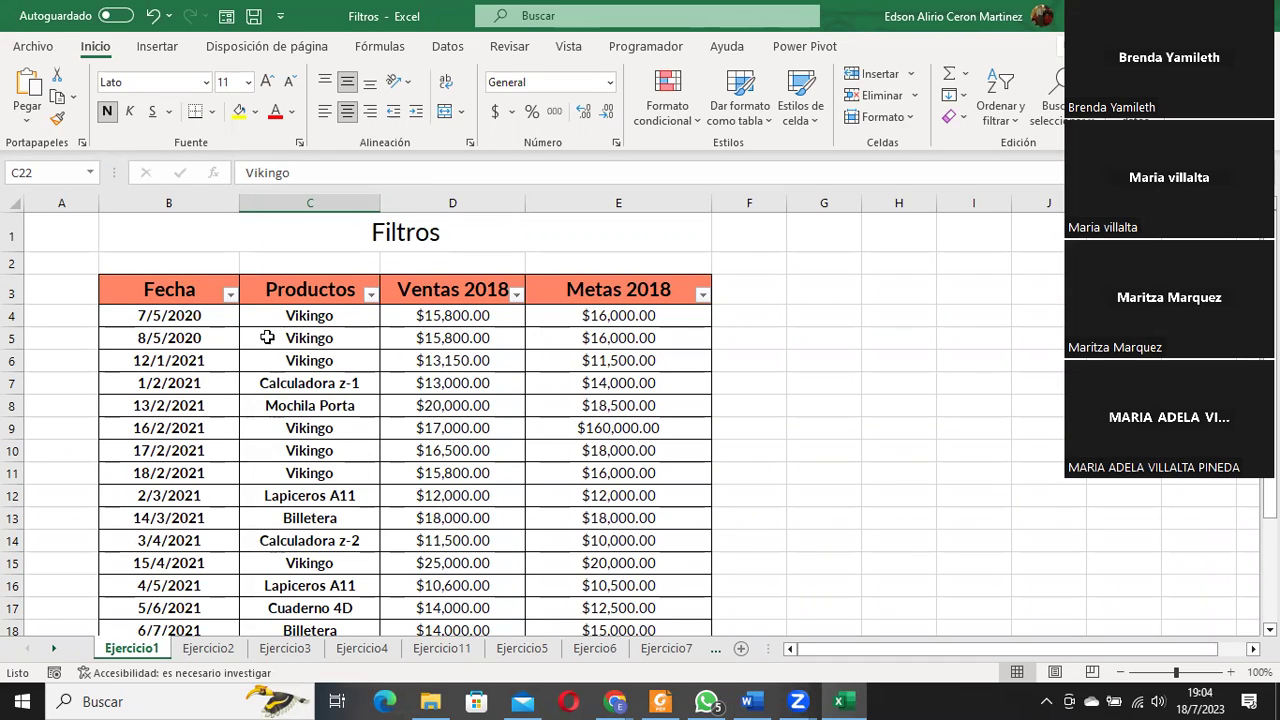
pyautogui.click(230, 296)
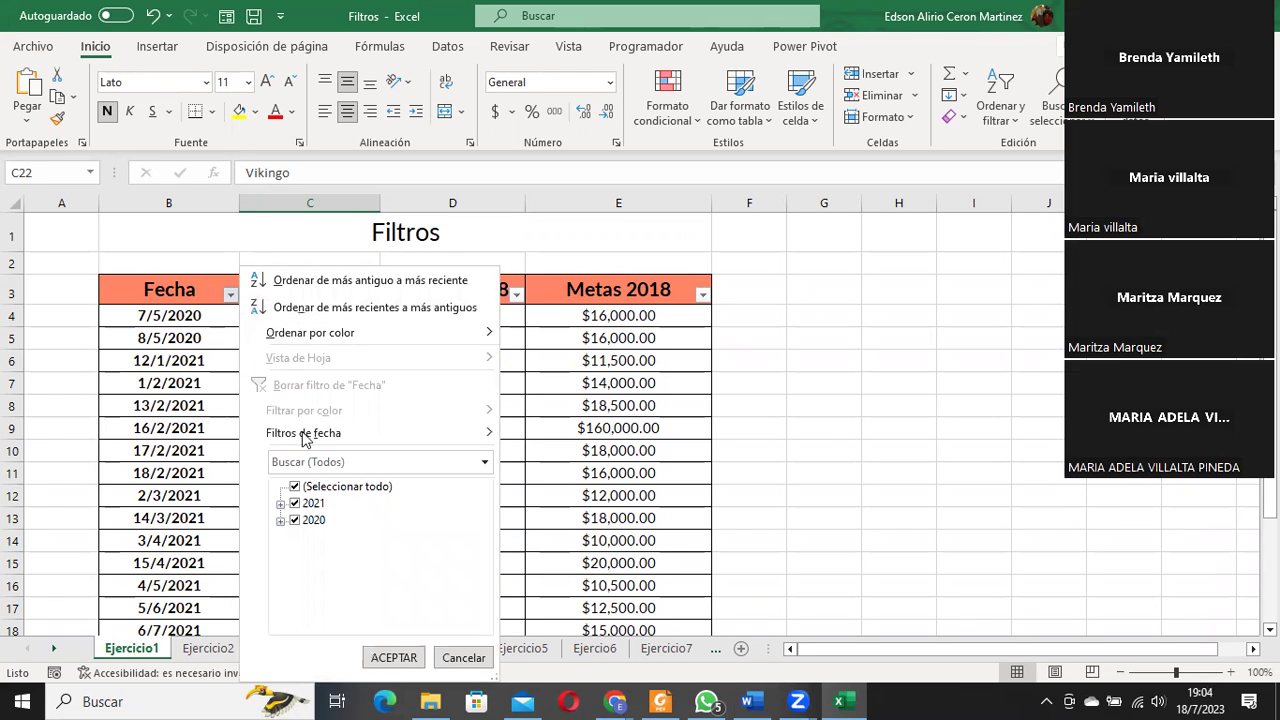
pyautogui.moveTo(308, 436)
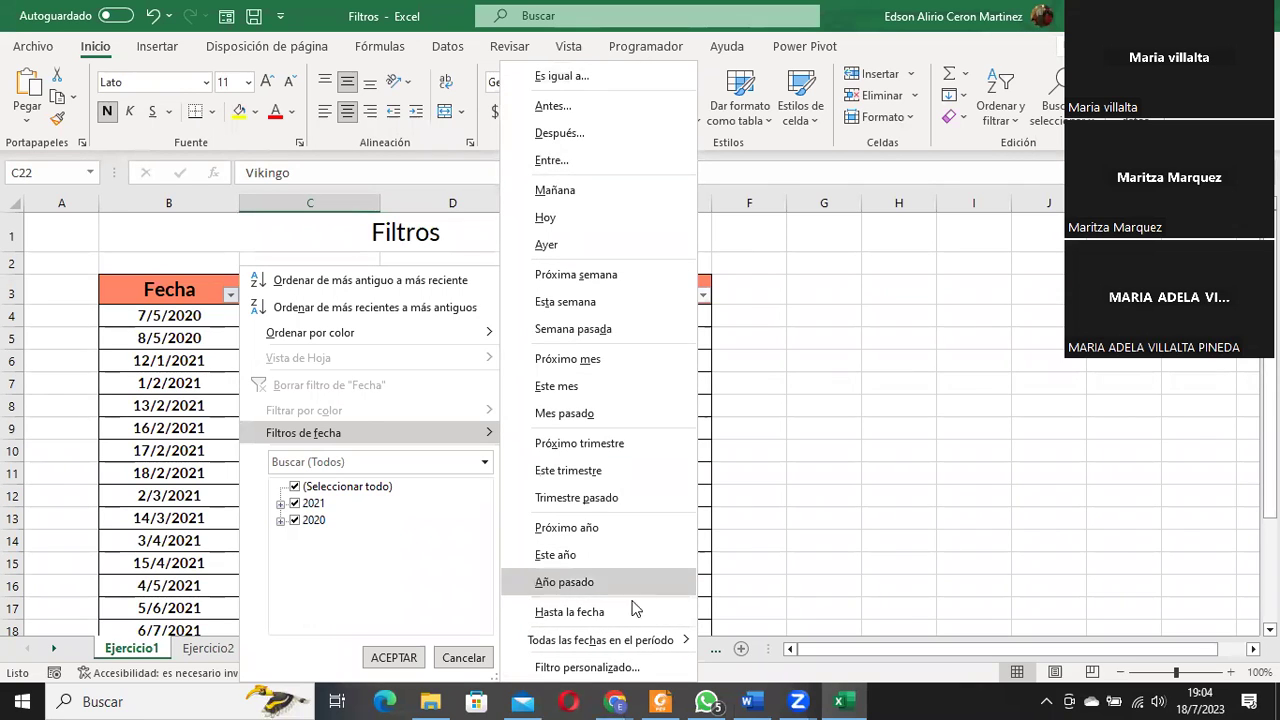
pyautogui.moveTo(638, 647)
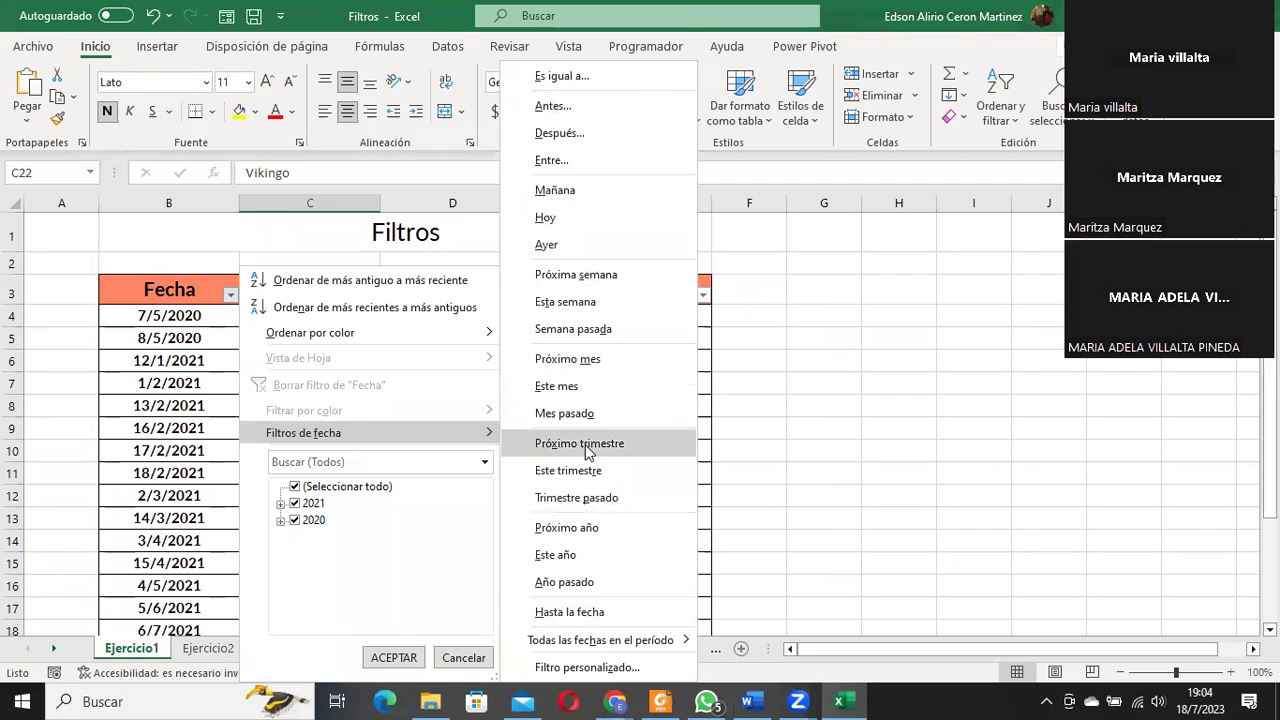
pyautogui.click(181, 414)
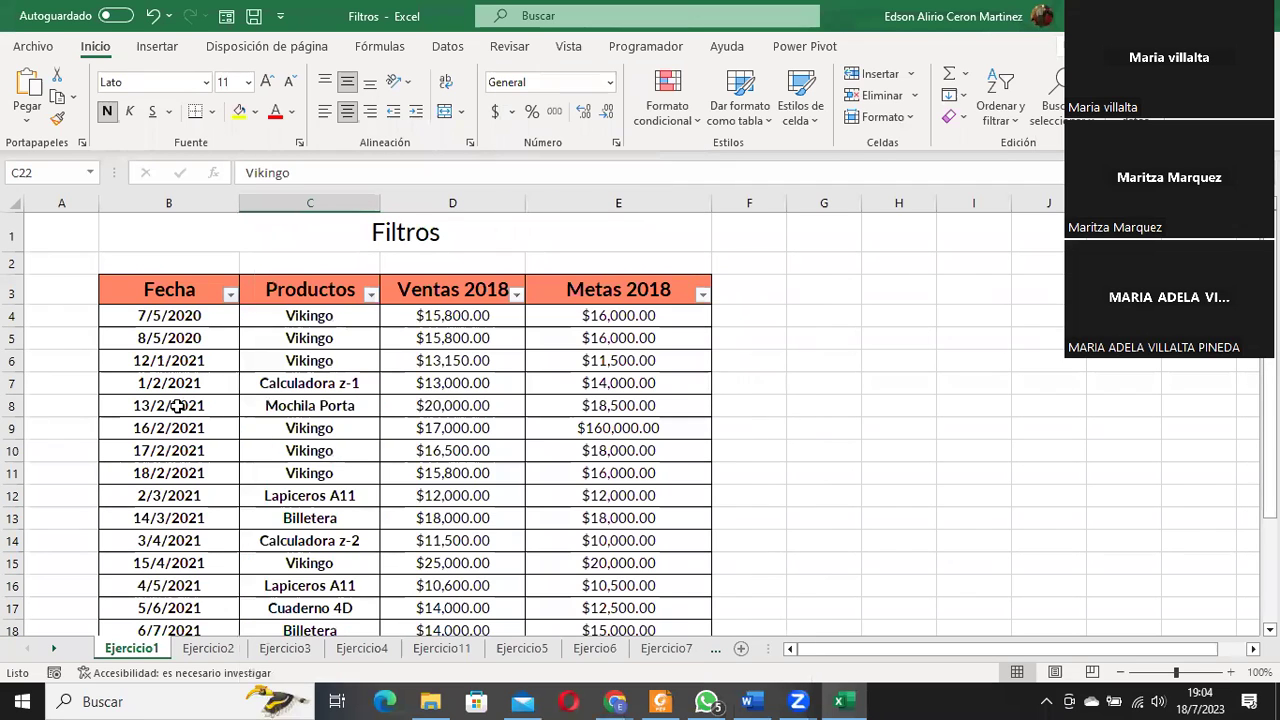
pyautogui.click(370, 294)
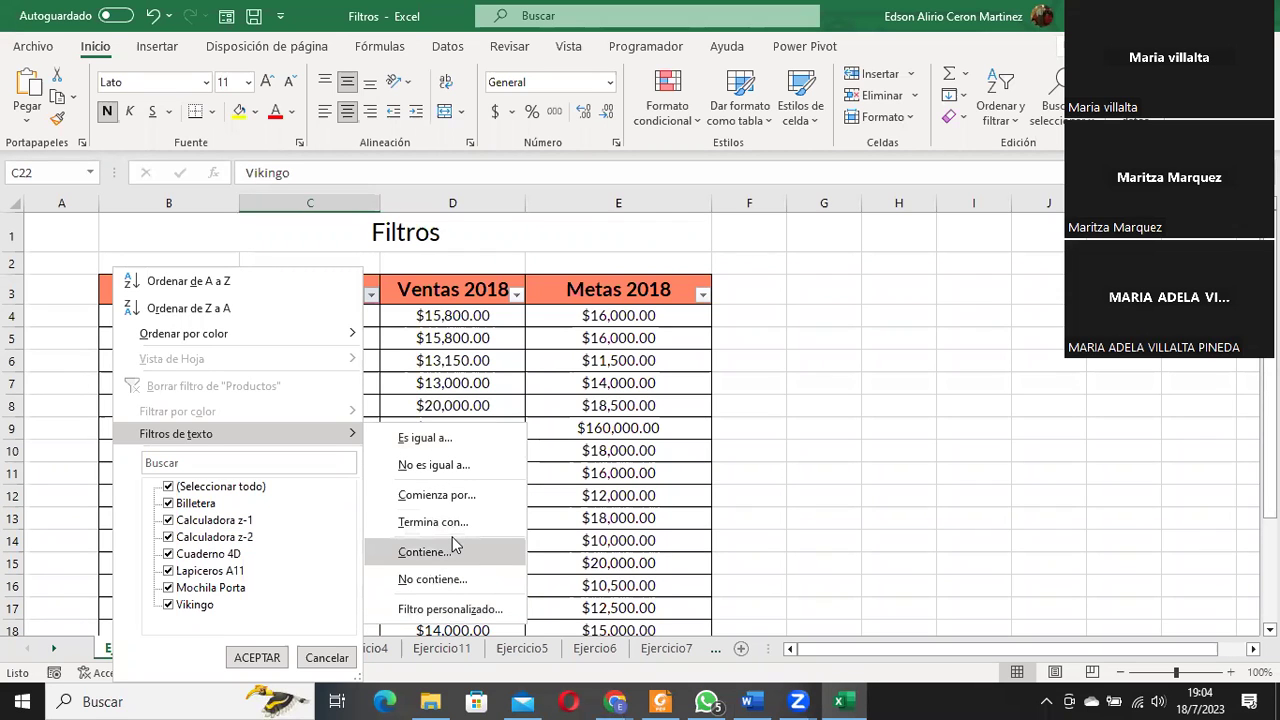
pyautogui.click(624, 321)
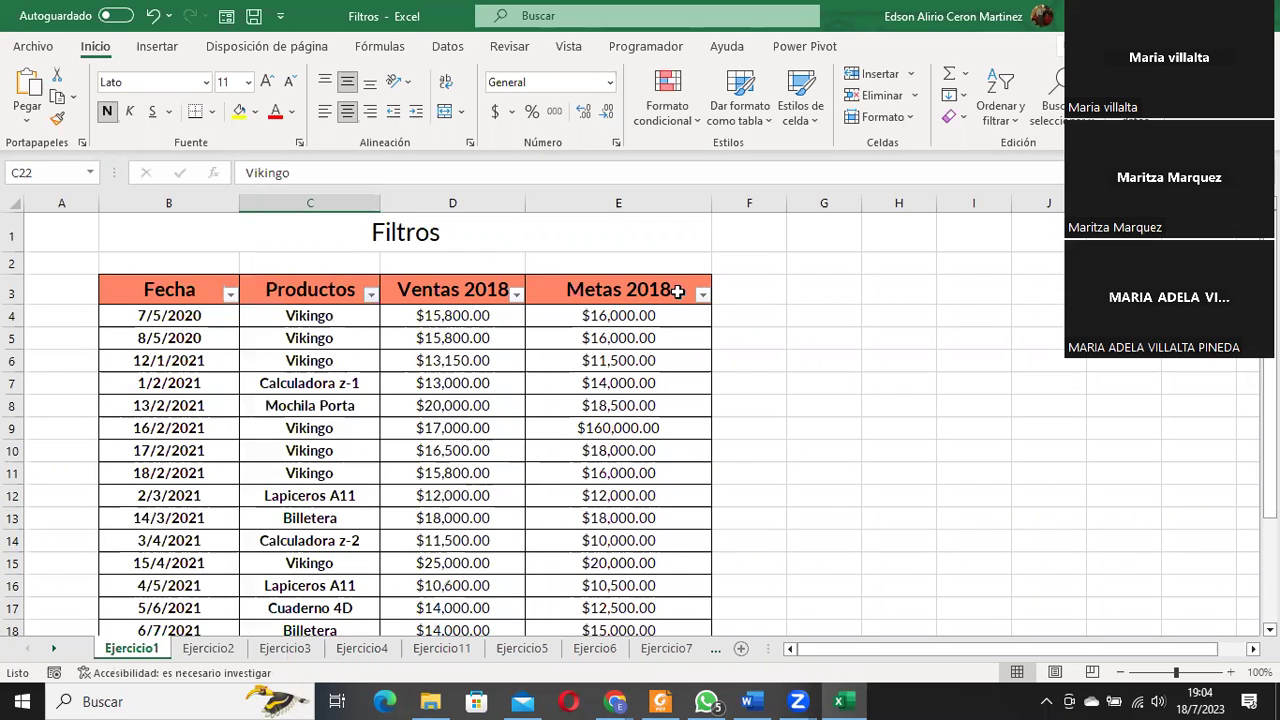
pyautogui.click(705, 296)
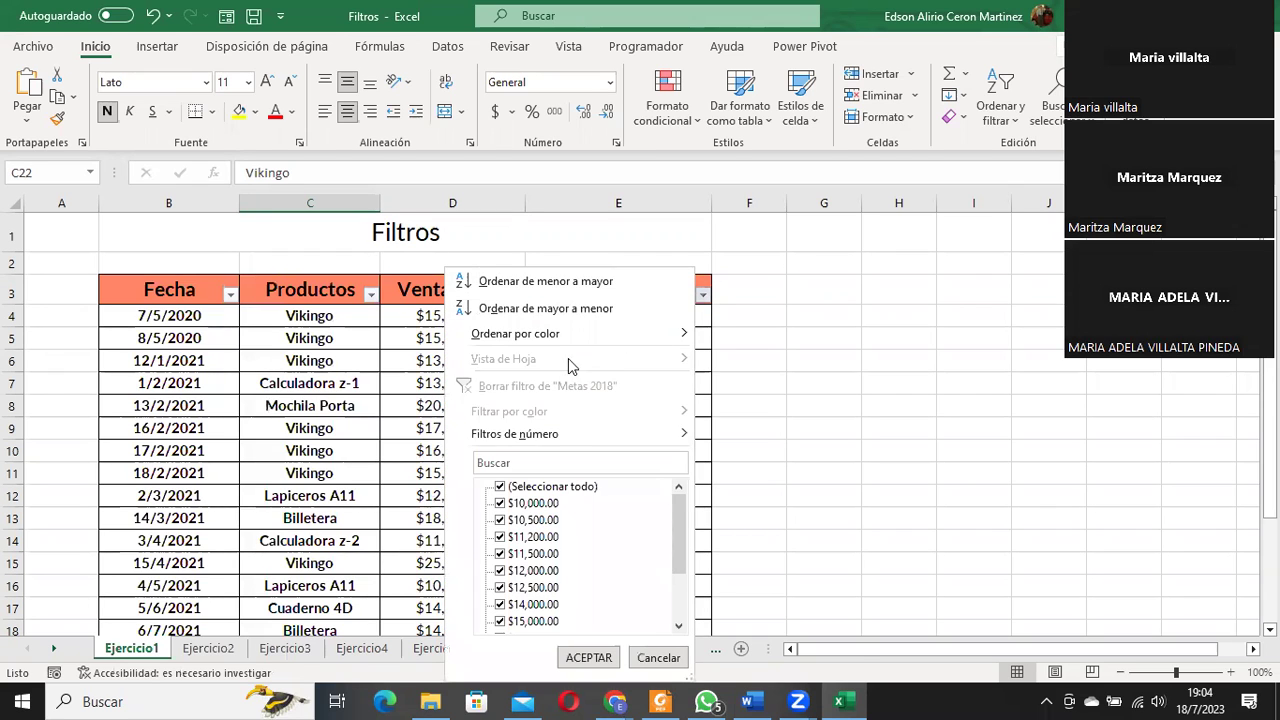
pyautogui.moveTo(533, 437)
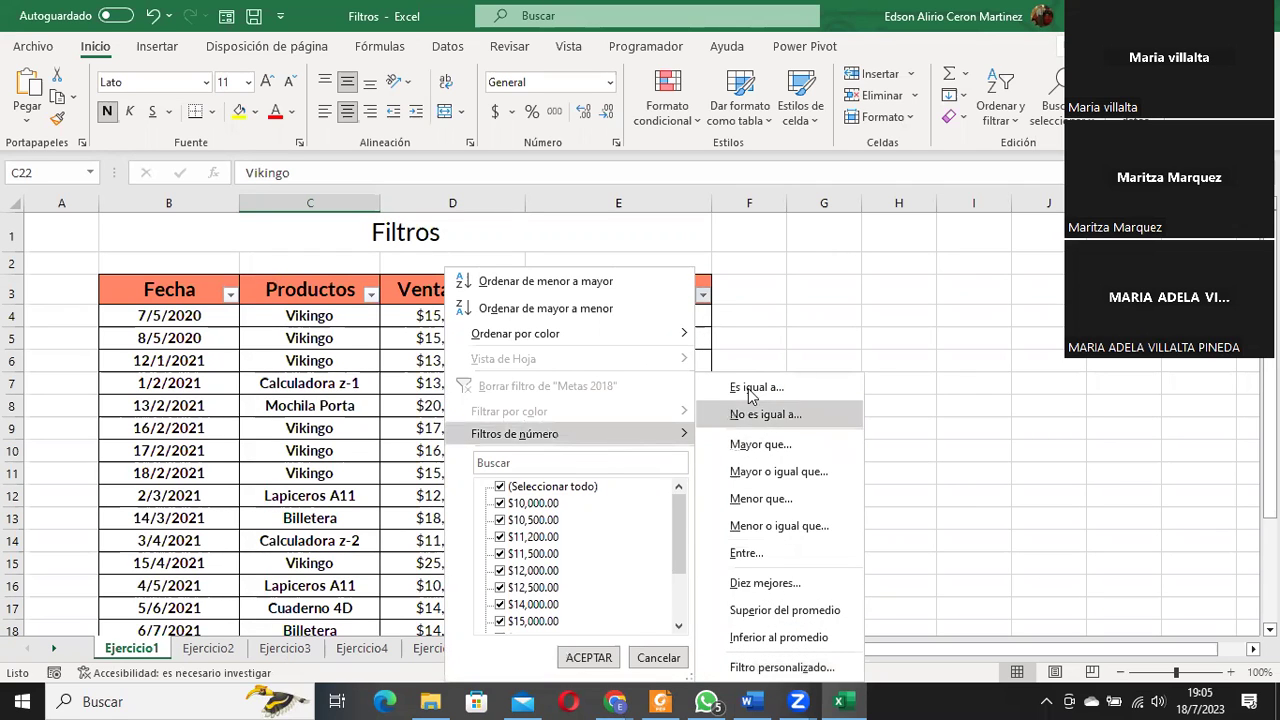
pyautogui.click(284, 325)
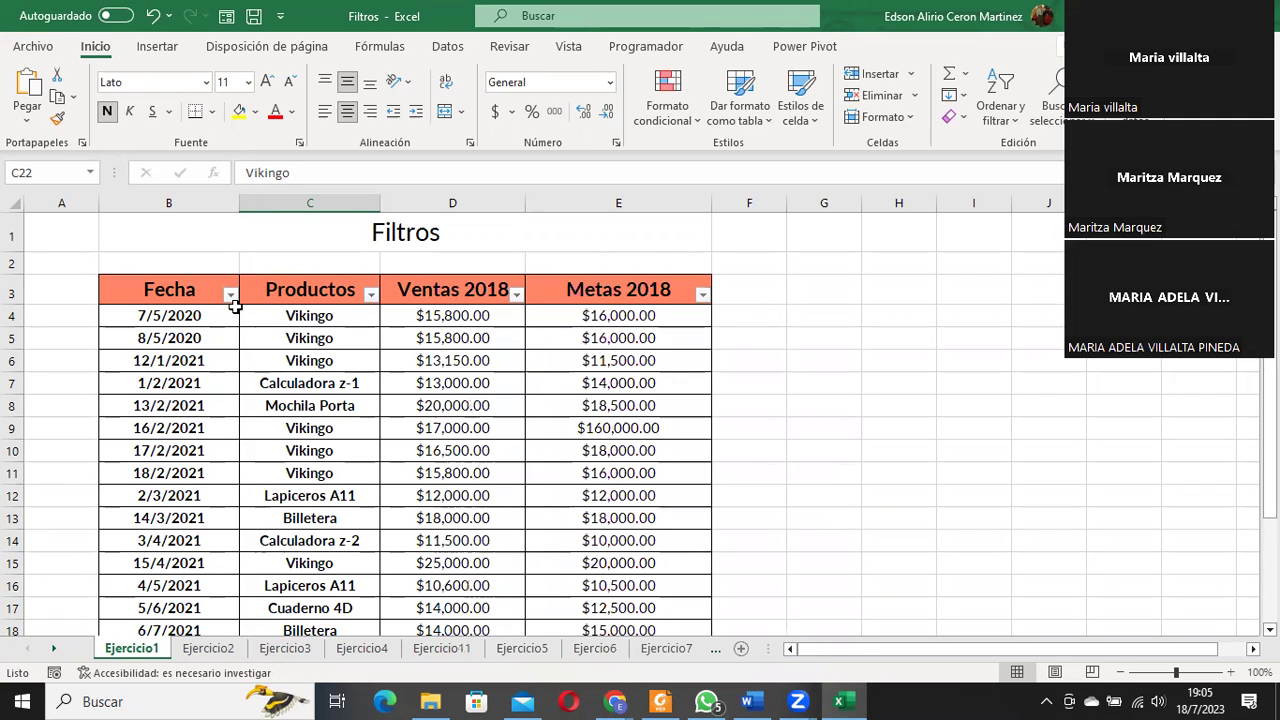
# Select header row B3:E3 and switch off Filtro under Ordenar y filtrar.
pyautogui.moveTo(185, 287); pyautogui.dragTo(600, 292)
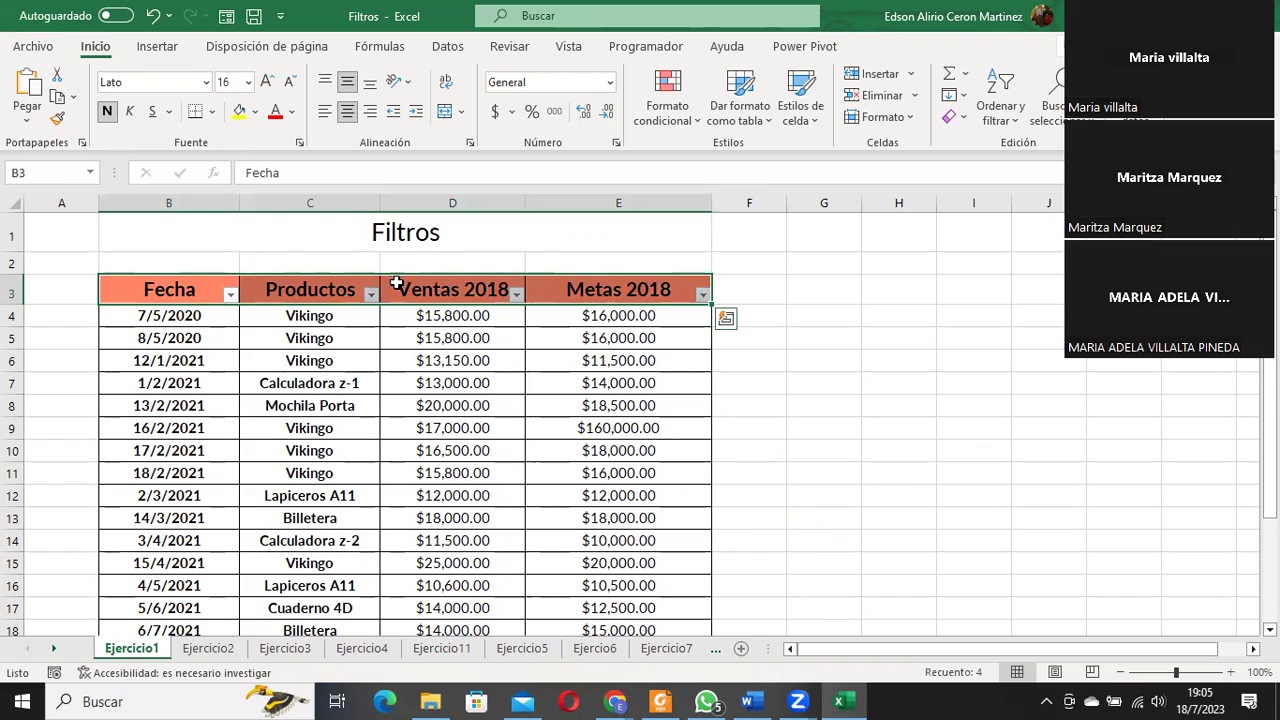
pyautogui.click(180, 284)
pyautogui.moveTo(180, 284); pyautogui.dragTo(628, 288)
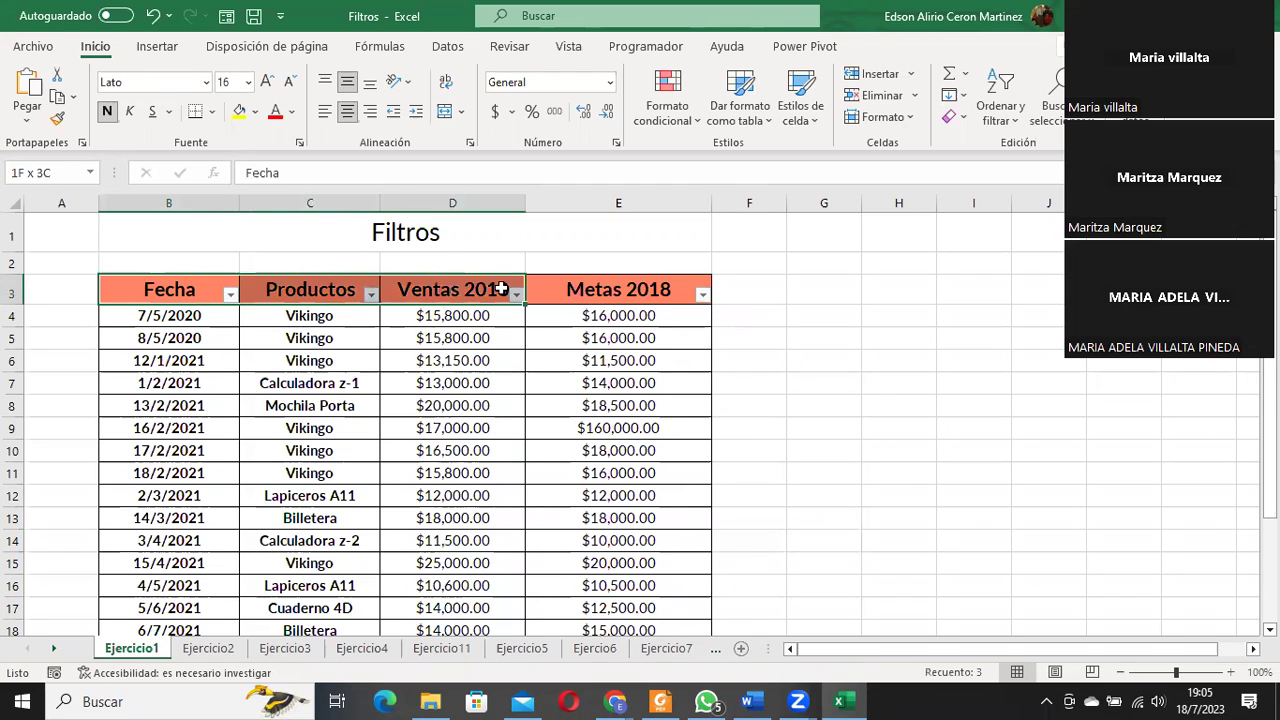
pyautogui.click(628, 288)
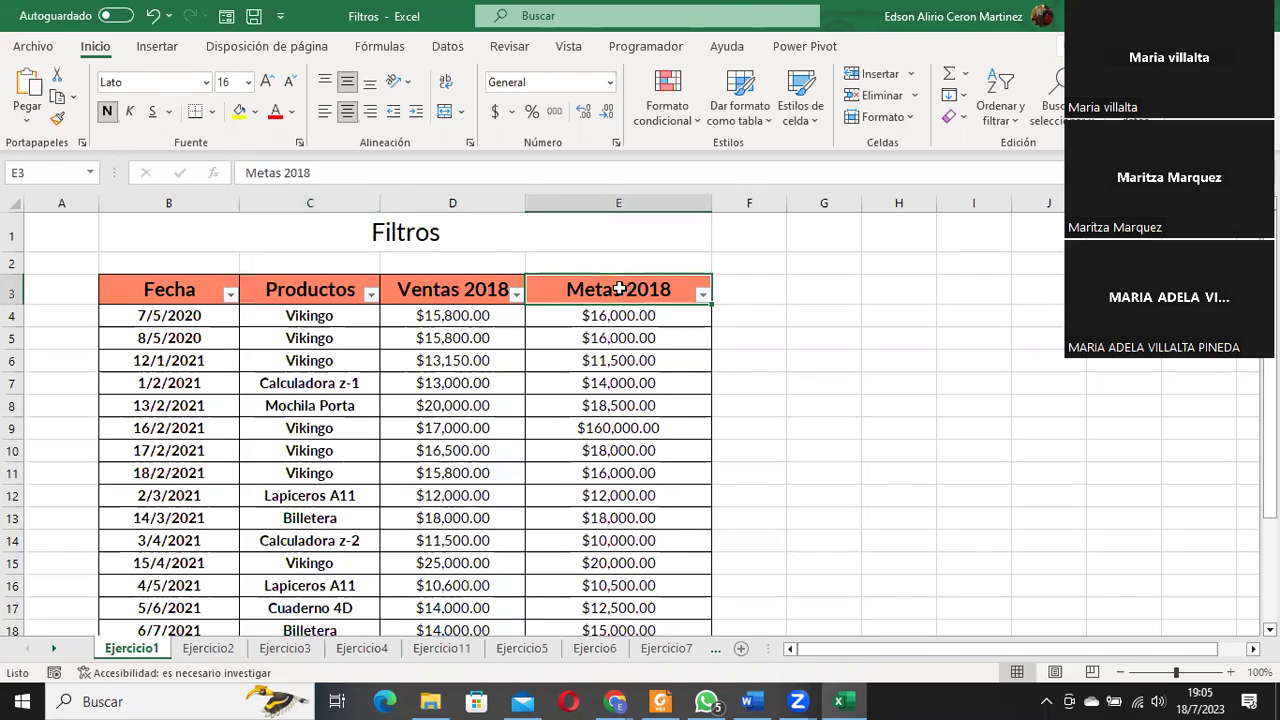
pyautogui.click(460, 288)
pyautogui.click(300, 286)
pyautogui.moveTo(177, 289); pyautogui.dragTo(622, 288)
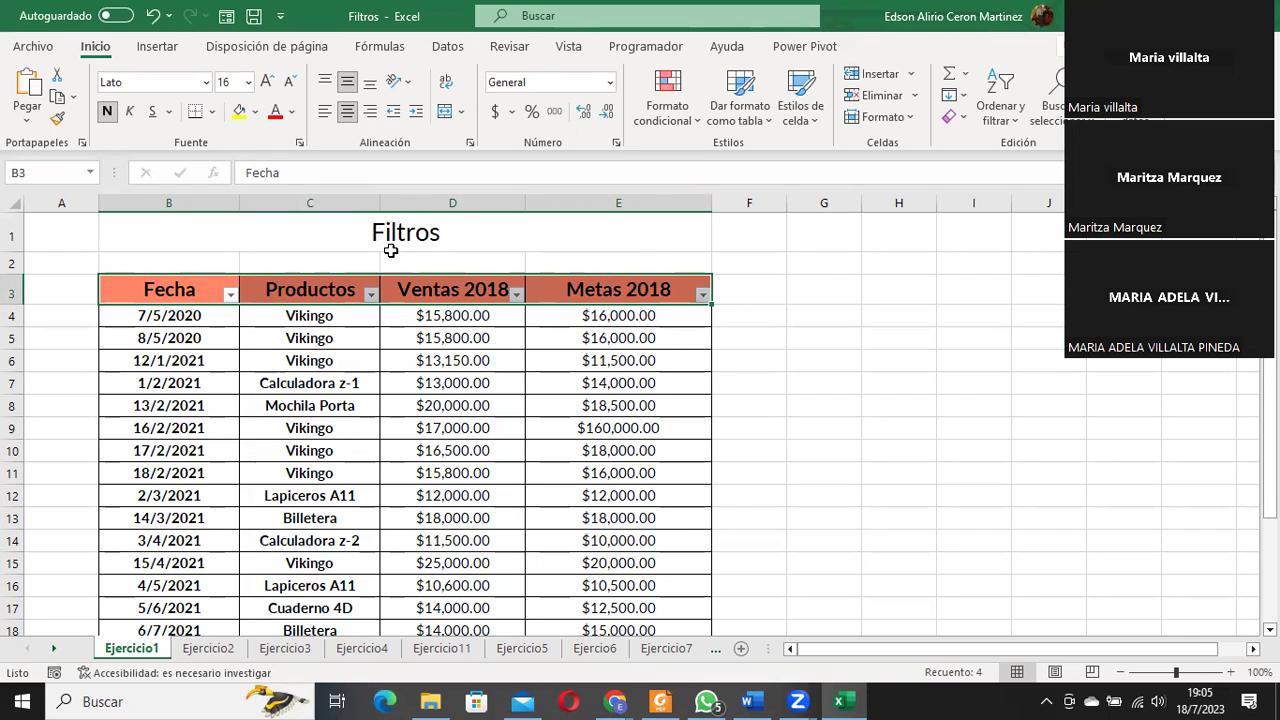
pyautogui.click(1004, 117)
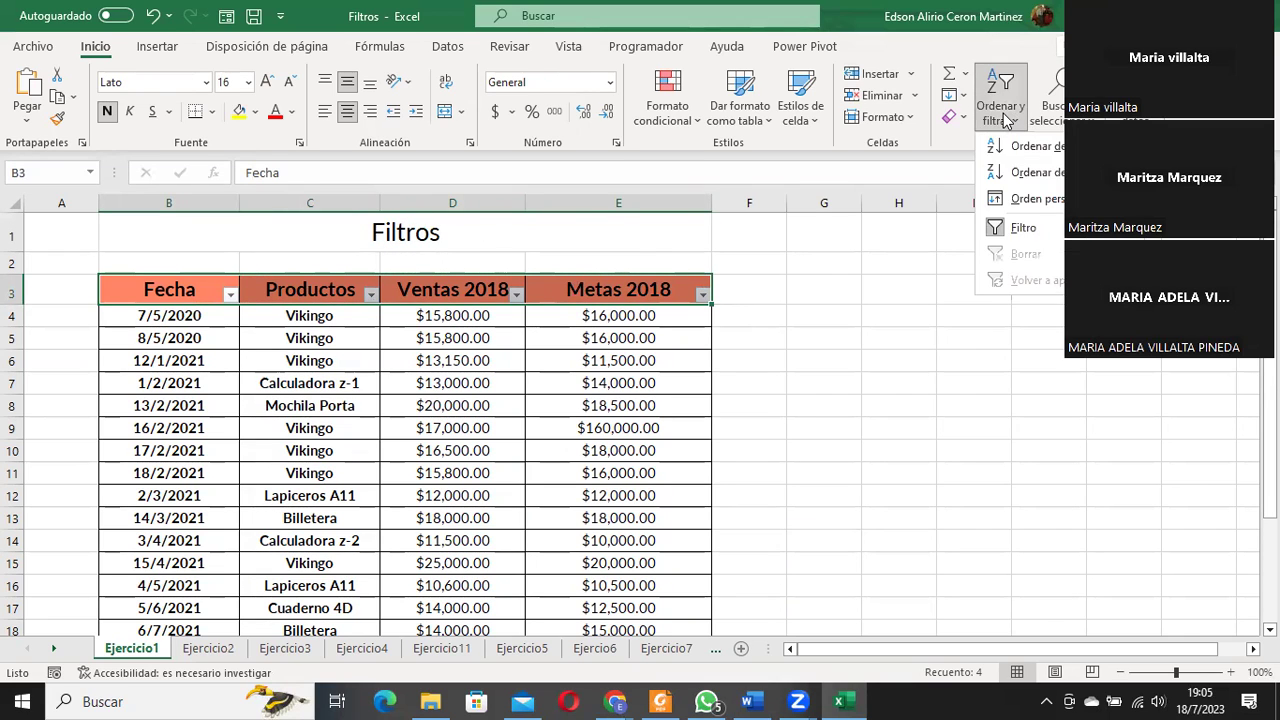
pyautogui.click(1020, 228)
# Reselect the header cells from Fecha through Metas 2018, ending on Ventas 2018 (D3).
pyautogui.click(195, 290)
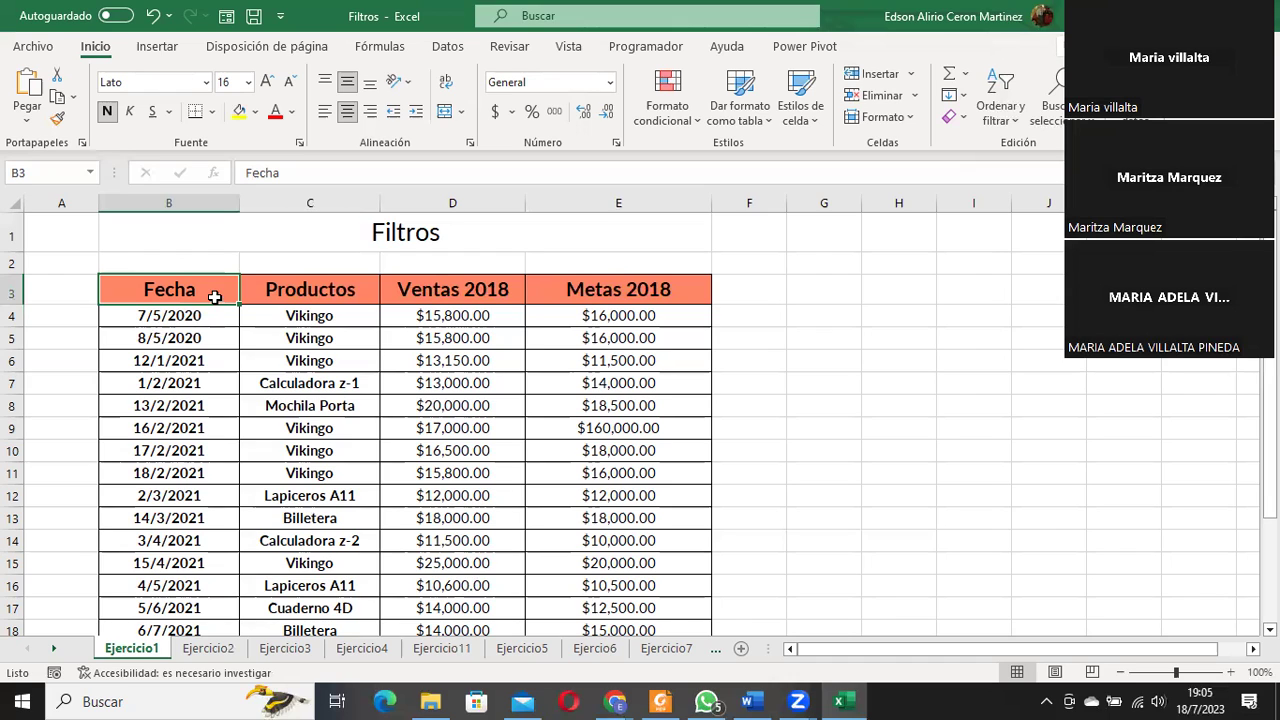
pyautogui.moveTo(208, 289); pyautogui.dragTo(610, 281)
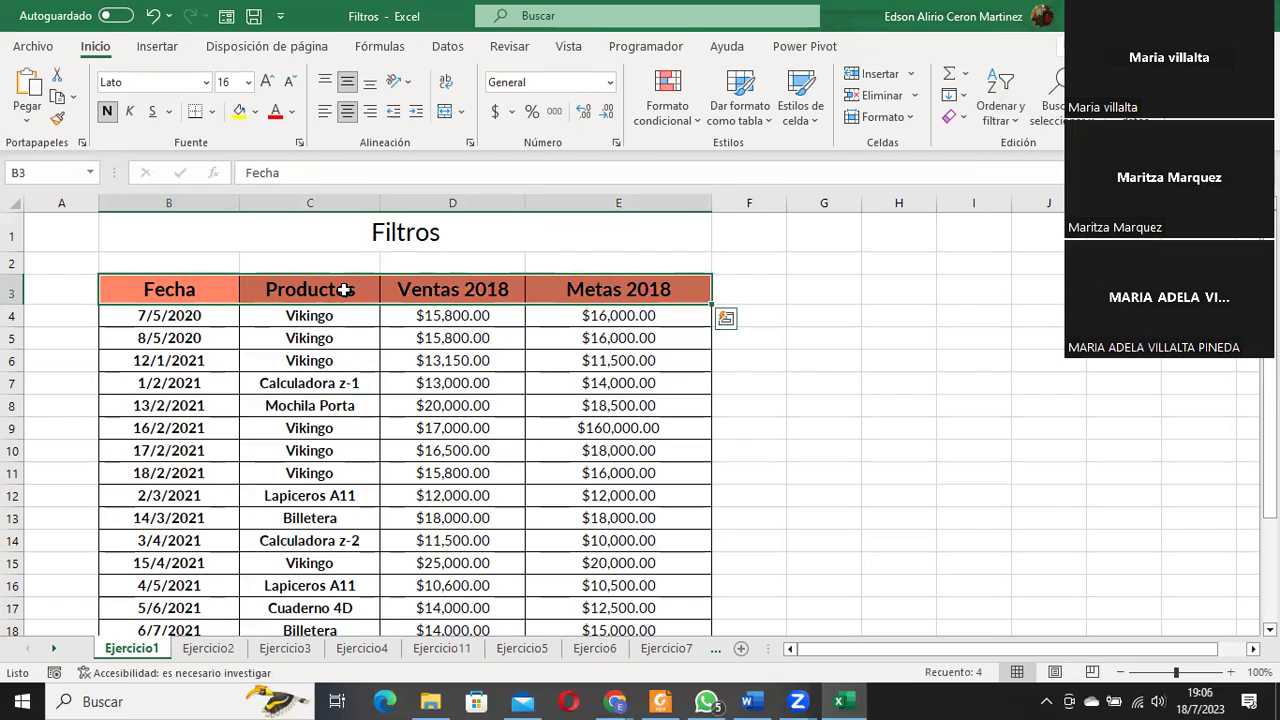
pyautogui.click(315, 289)
pyautogui.moveTo(180, 289); pyautogui.dragTo(634, 294)
pyautogui.moveTo(186, 291); pyautogui.dragTo(634, 289)
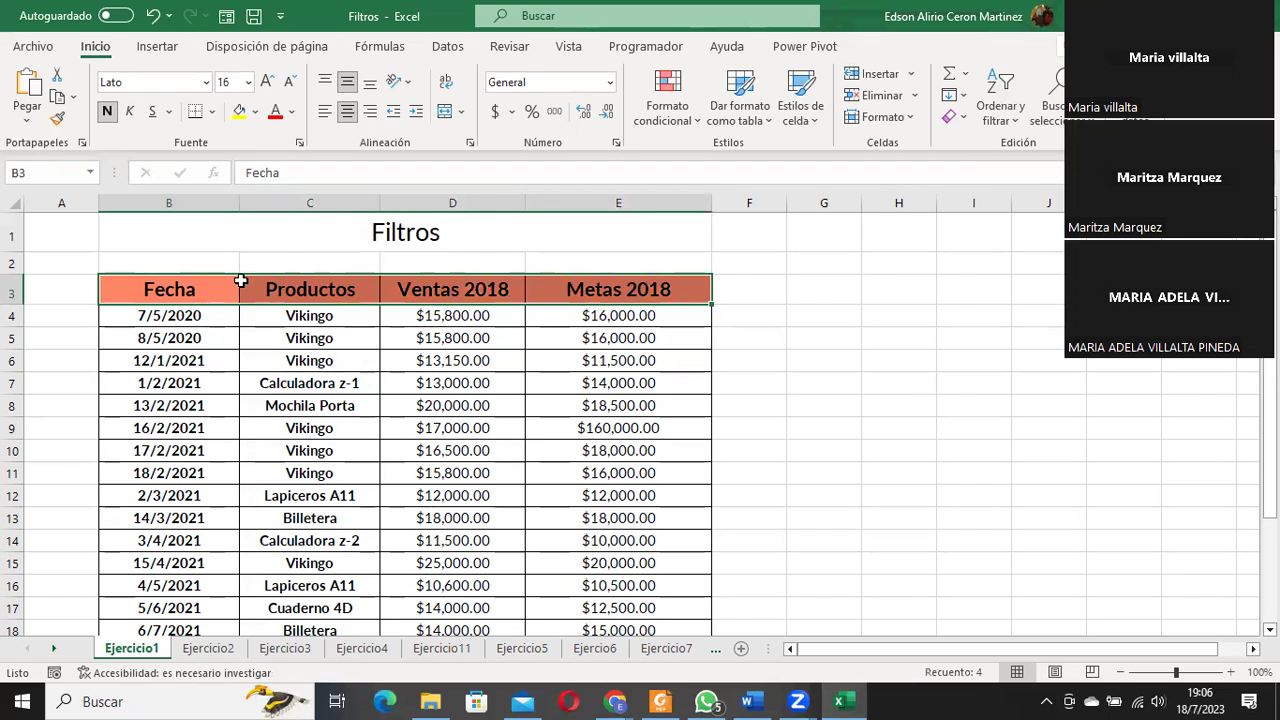
pyautogui.click(185, 288)
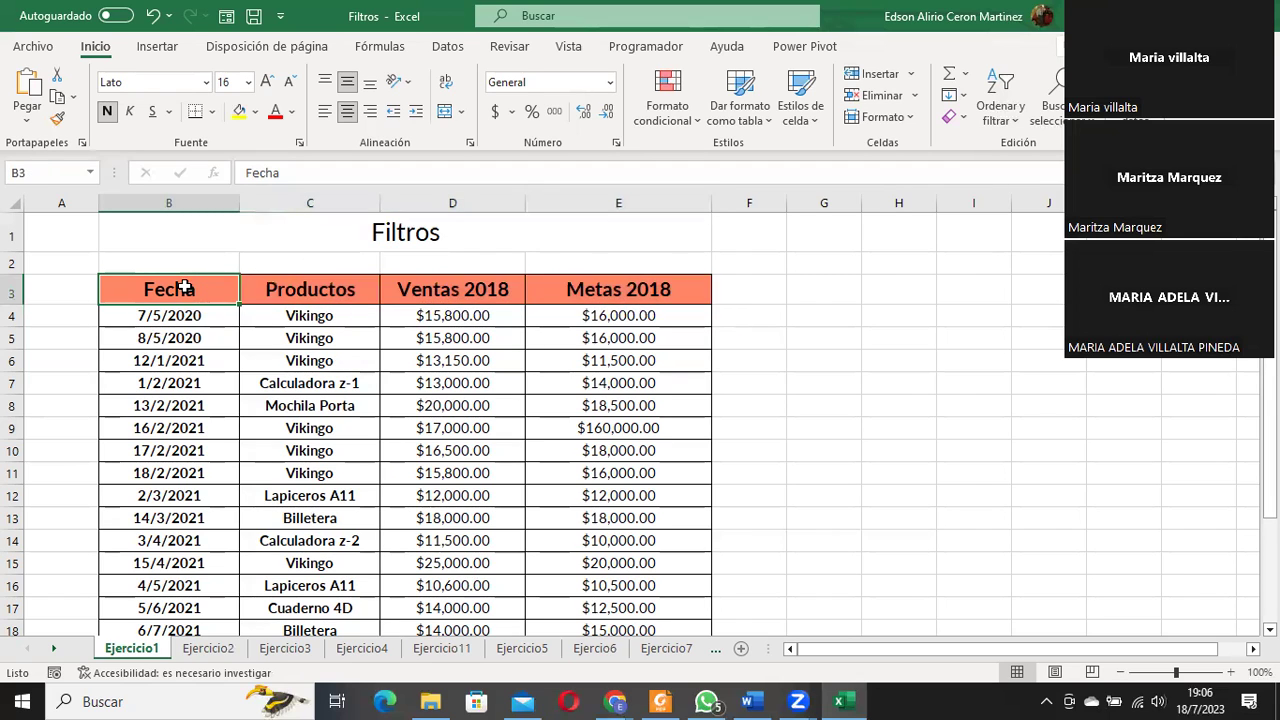
pyautogui.click(330, 290)
pyautogui.click(214, 297)
pyautogui.click(330, 292)
pyautogui.click(440, 292)
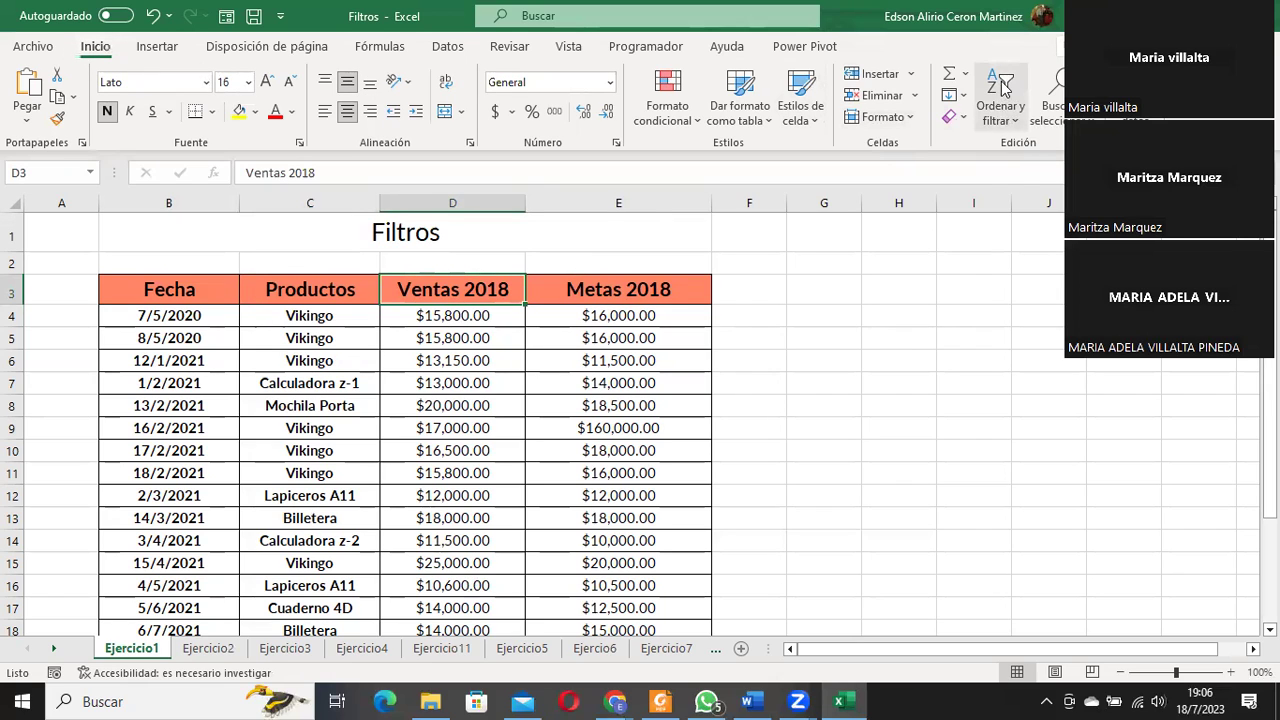
# Re-enable the AutoFilter on the header row with Ordenar y filtrar > Filtro.
pyautogui.click(1006, 112)
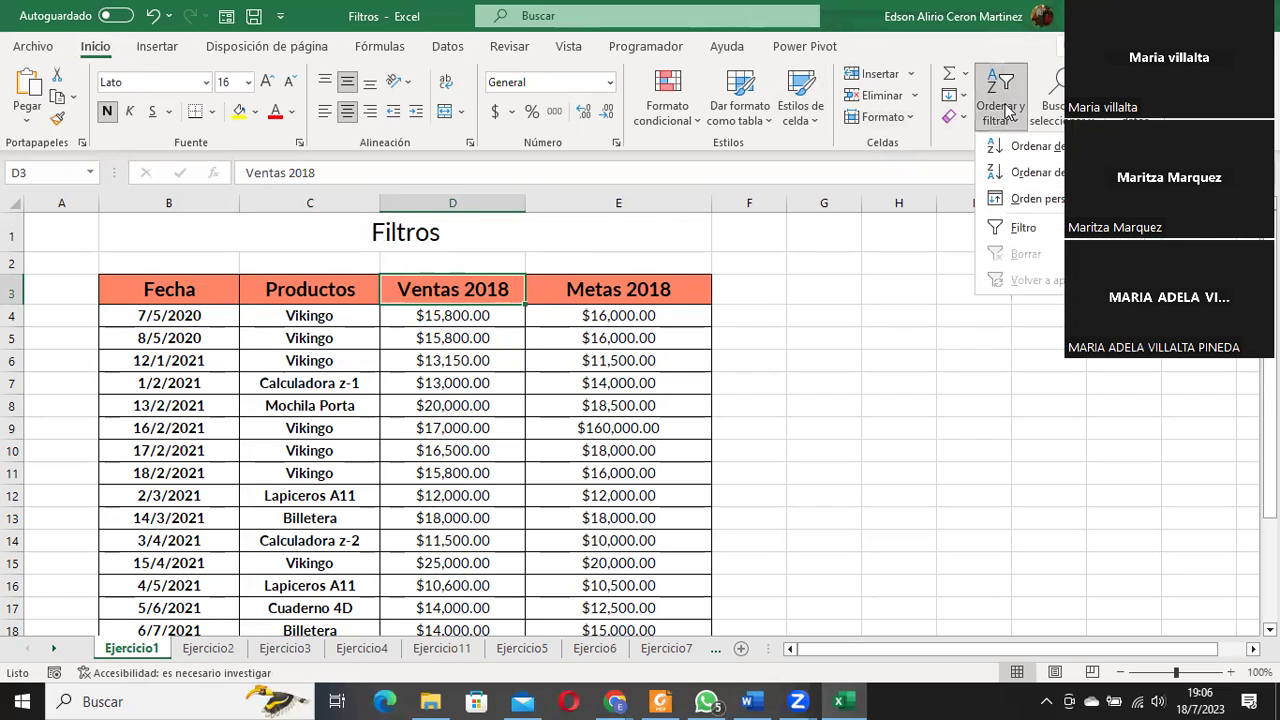
pyautogui.click(1024, 228)
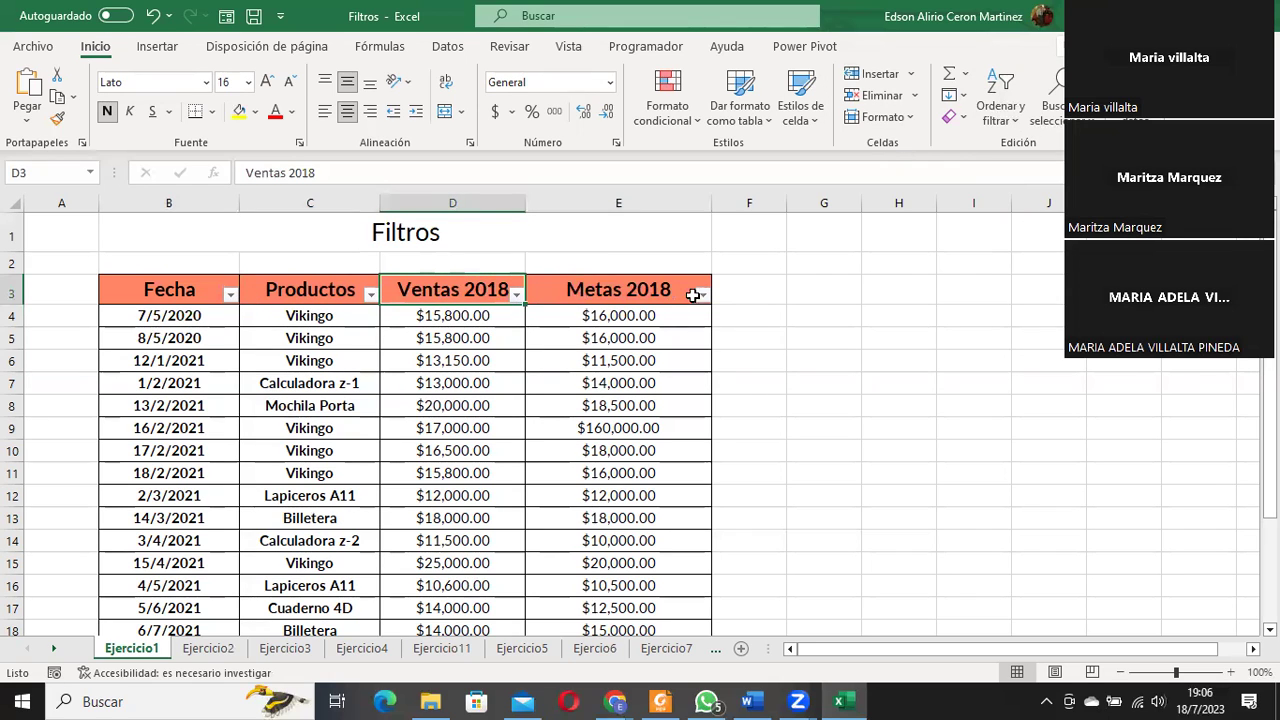
pyautogui.moveTo(605, 360)
pyautogui.mouseDown()
pyautogui.moveTo(605, 338)
pyautogui.moveTo(608, 608)
pyautogui.mouseUp()
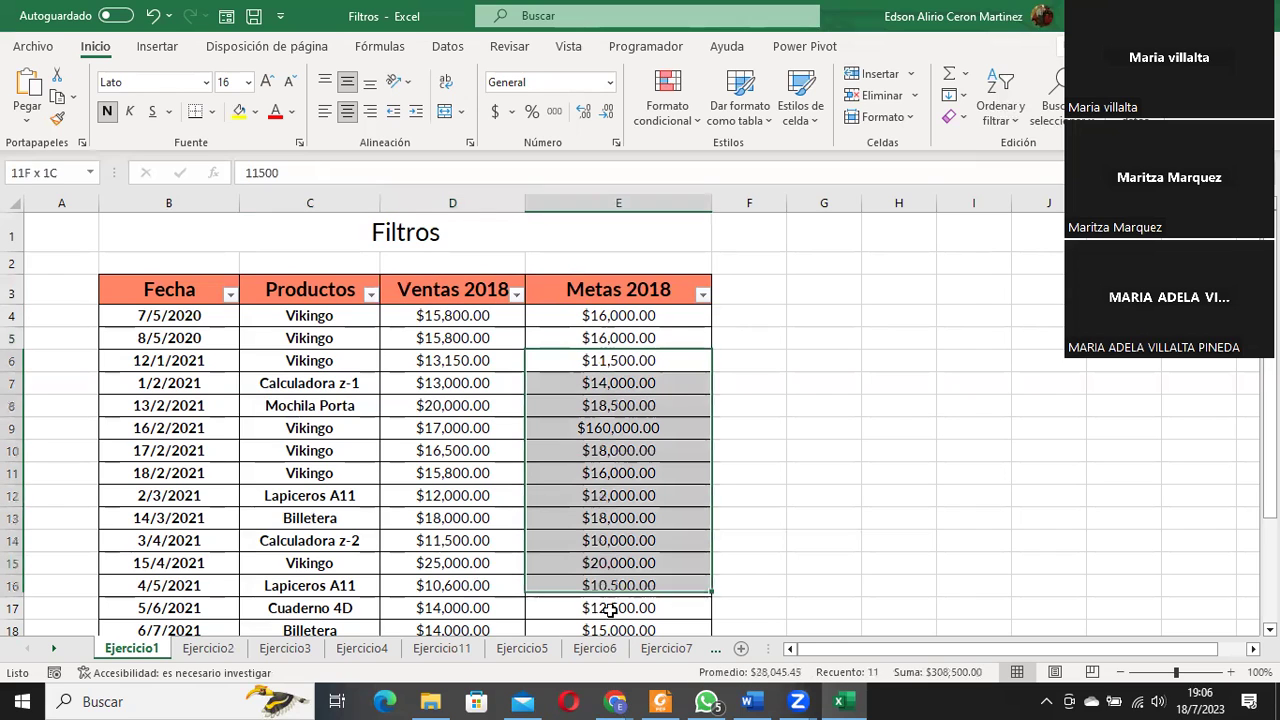
# Check the Metas 2018 and Fecha filter dropdowns, closing both without filtering.
pyautogui.click(703, 294)
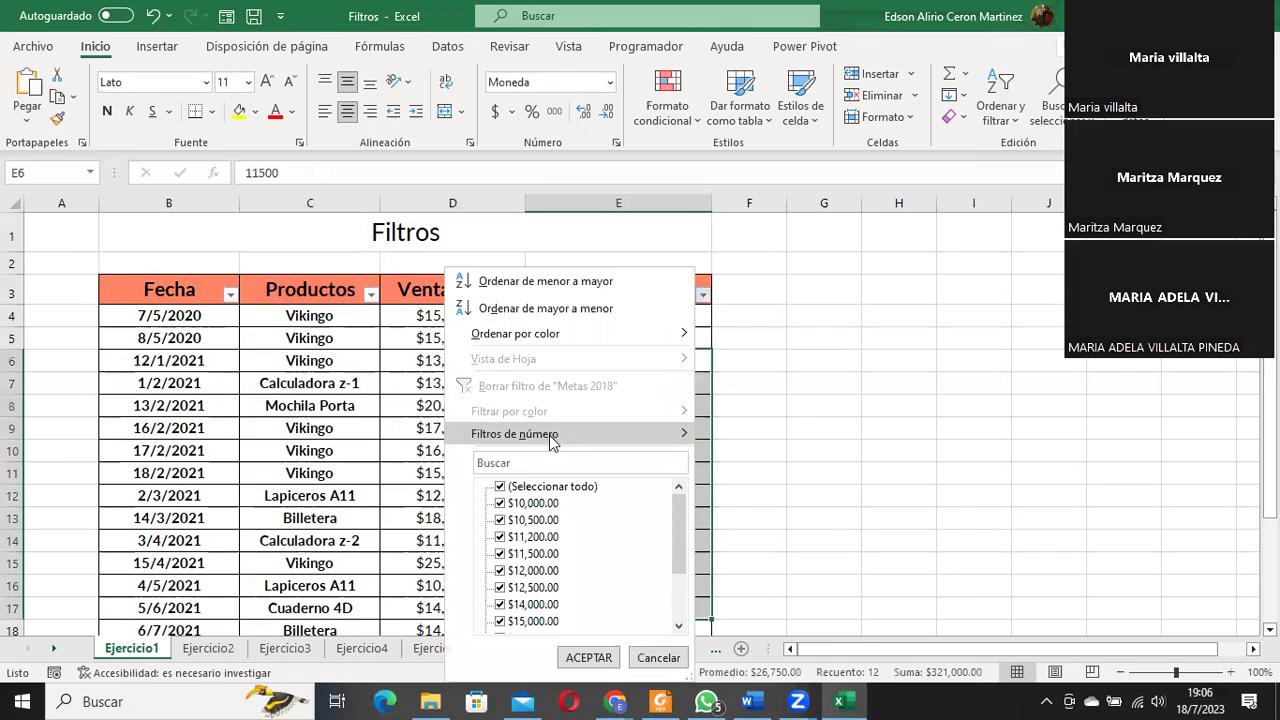
pyautogui.moveTo(550, 440)
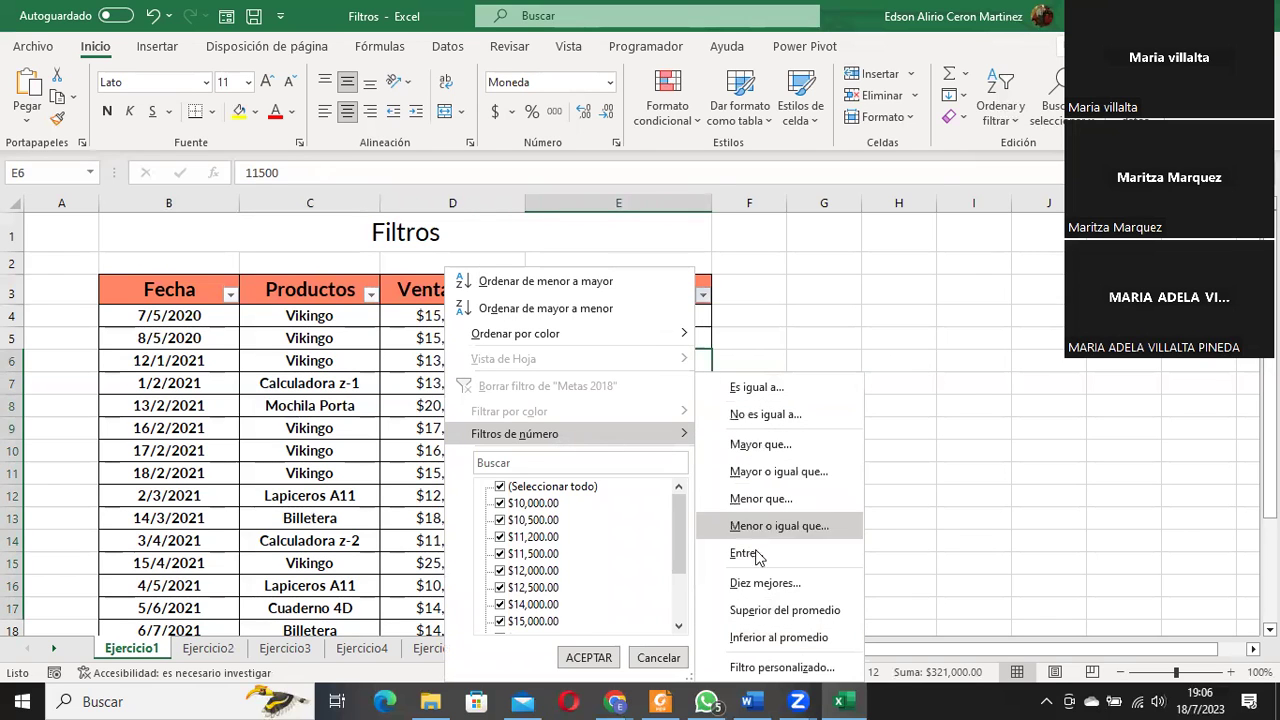
pyautogui.click(172, 344)
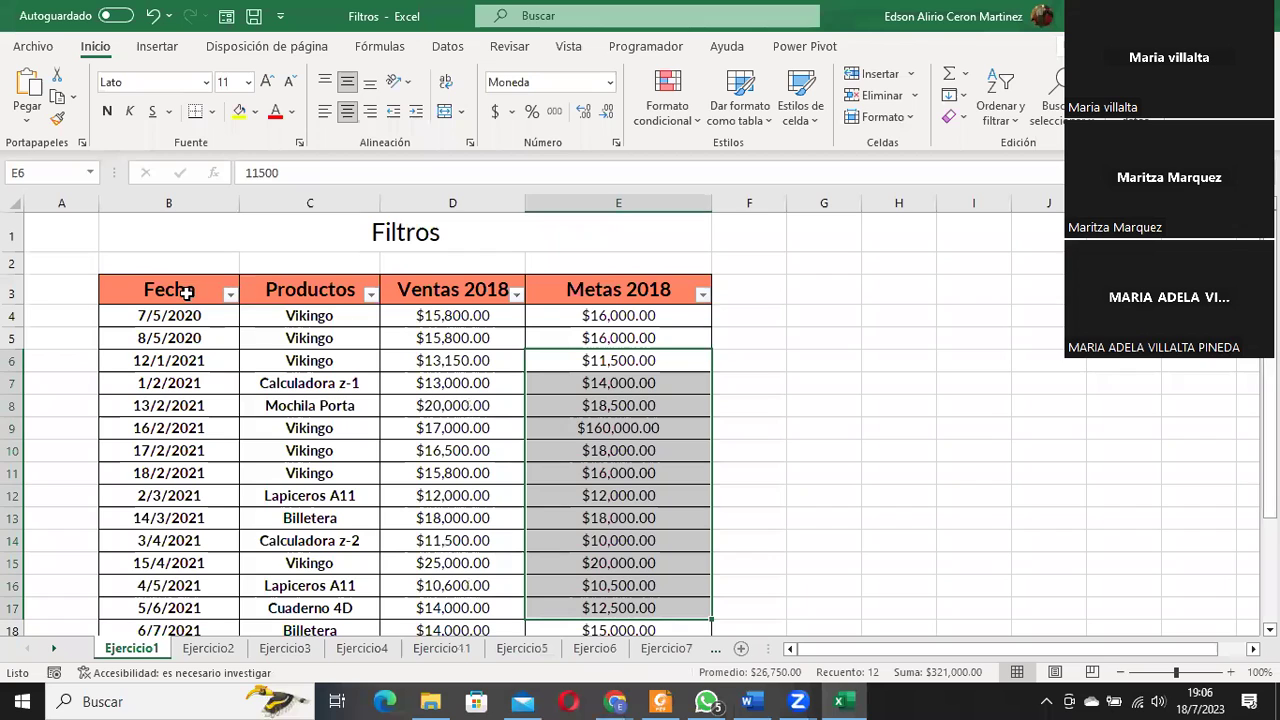
pyautogui.click(229, 295)
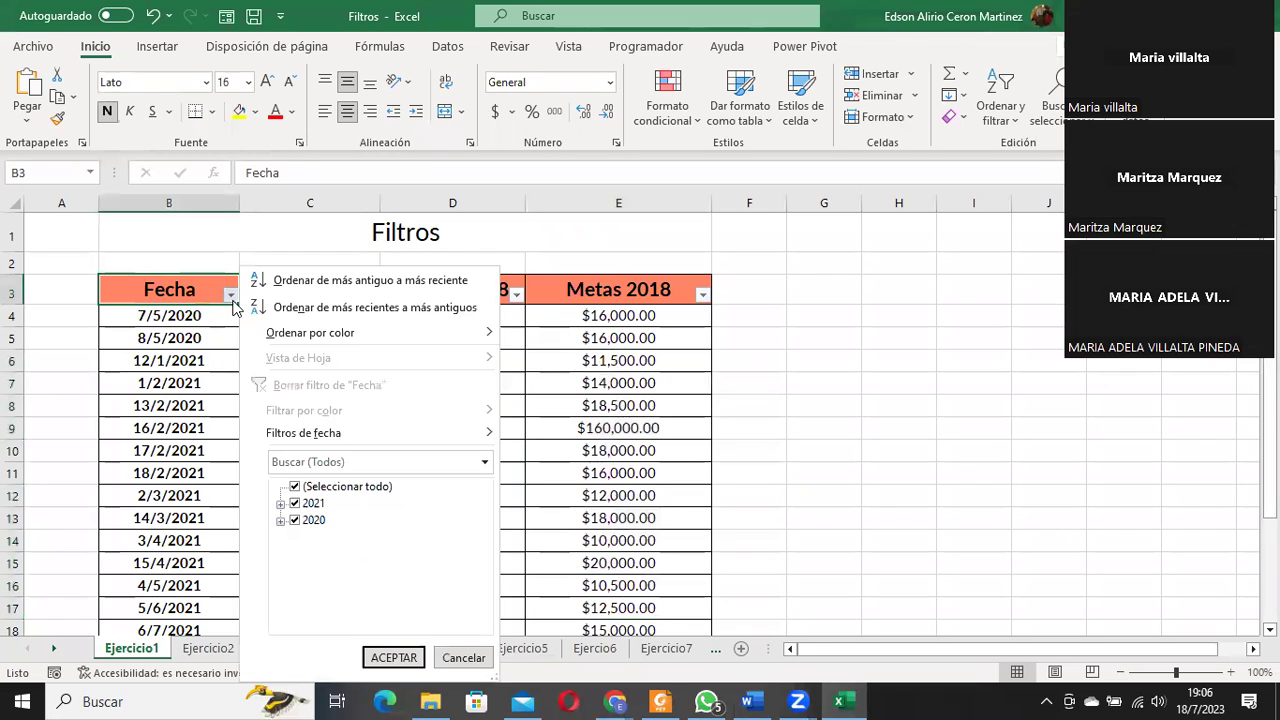
pyautogui.moveTo(316, 435)
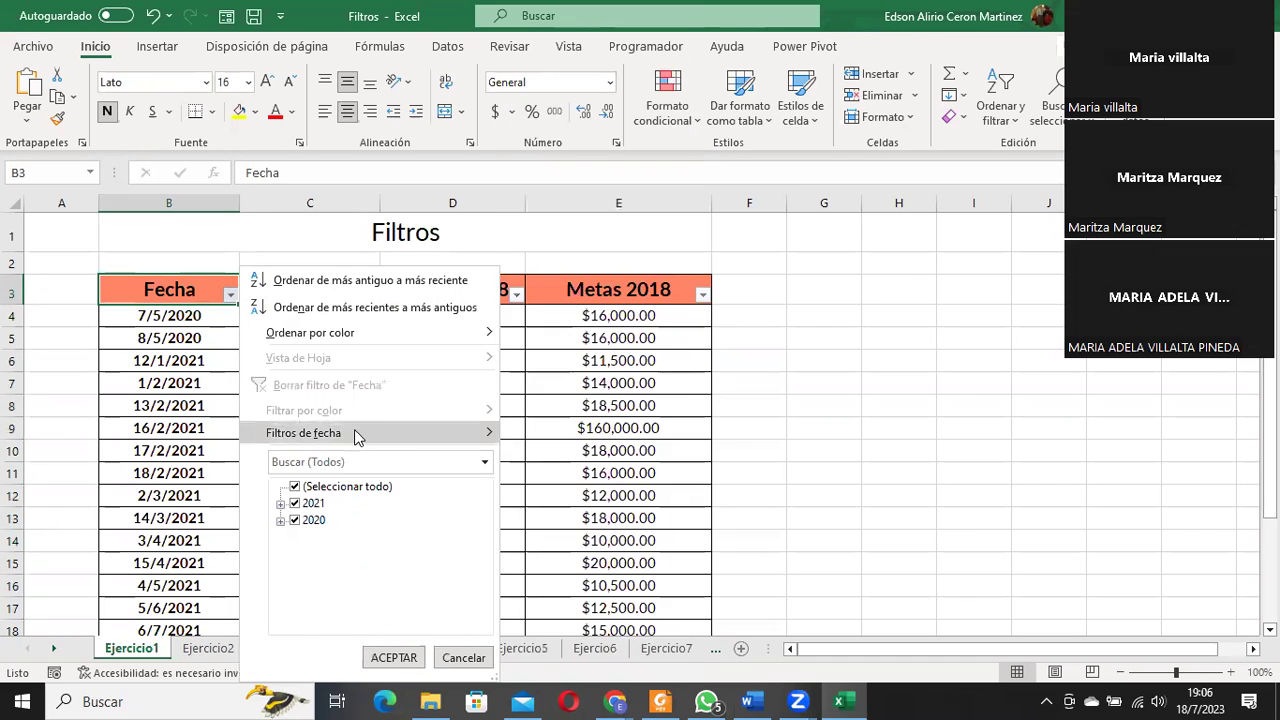
pyautogui.moveTo(354, 429)
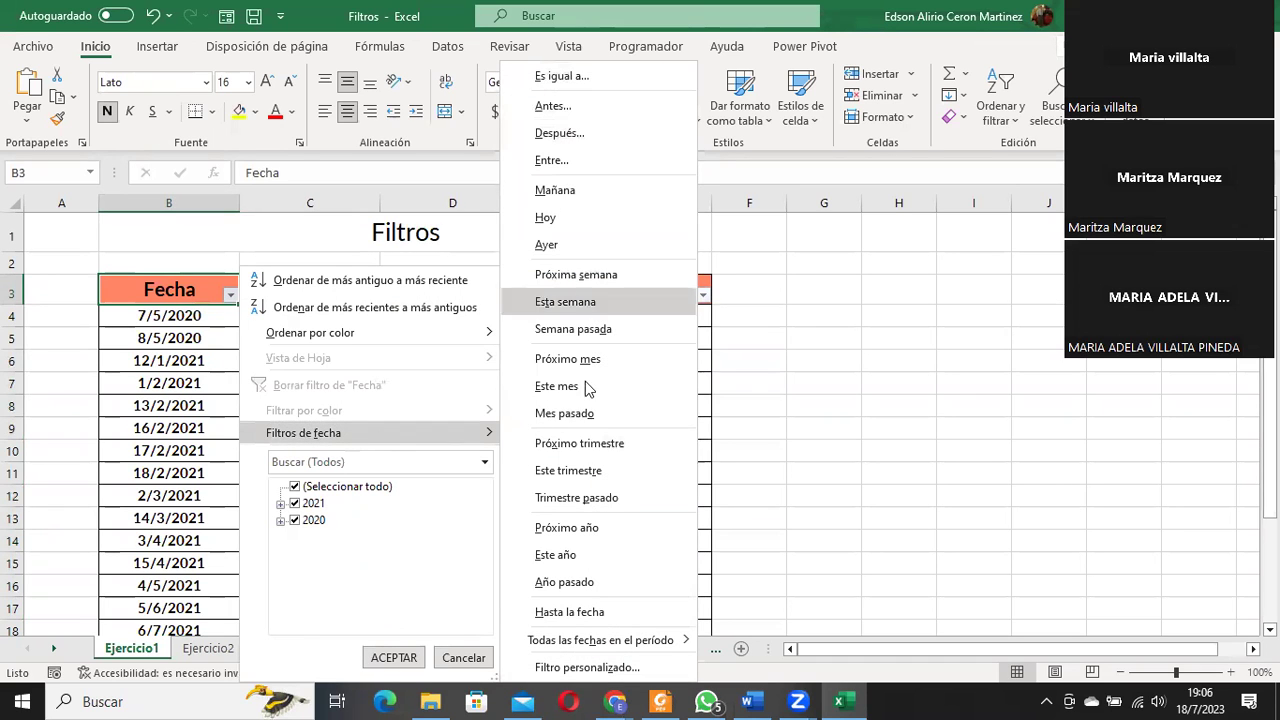
pyautogui.click(784, 436)
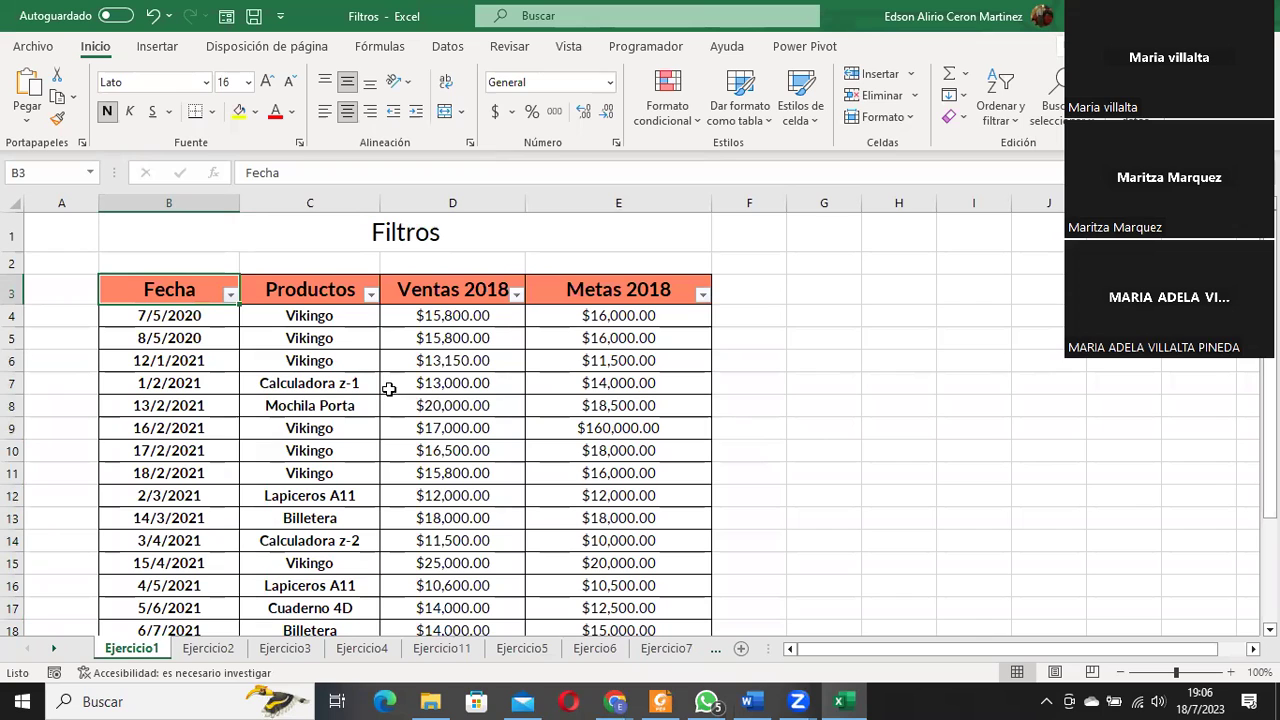
# Filter Productos to Billetera, Calculadora z-1 and Calculadora z-2, leaving 5 of 20 records.
pyautogui.click(371, 296)
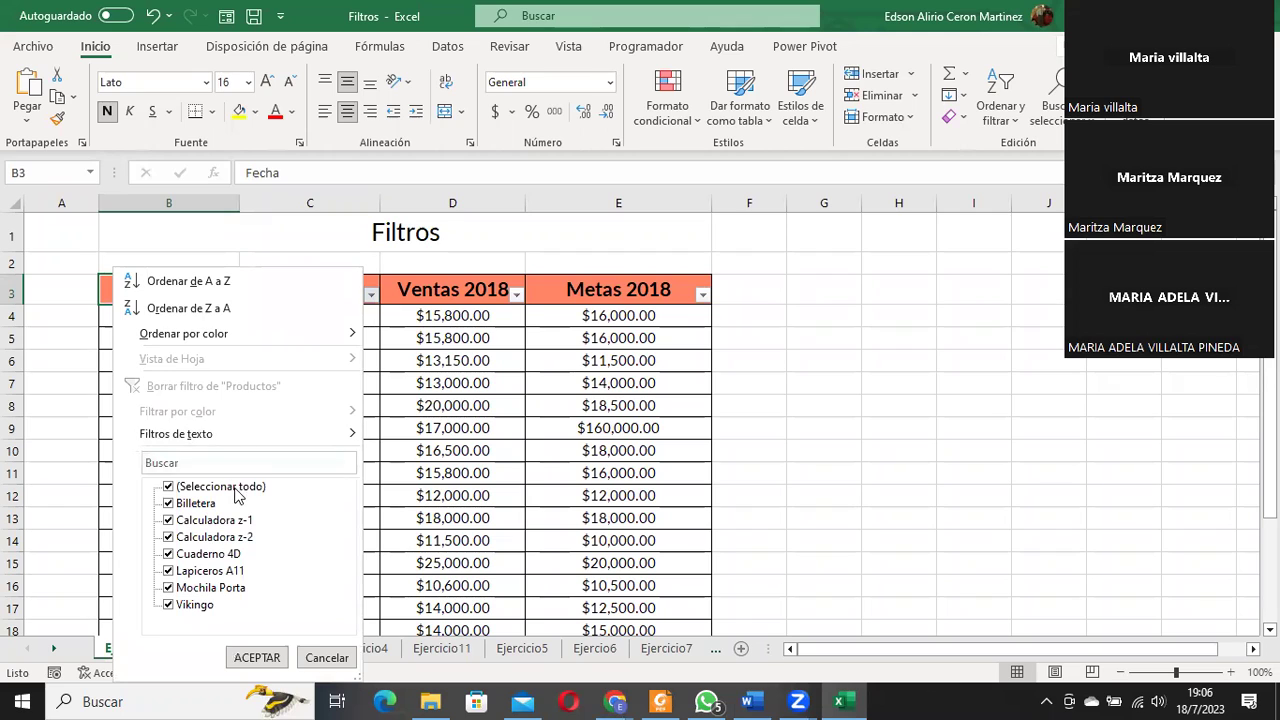
pyautogui.click(238, 487)
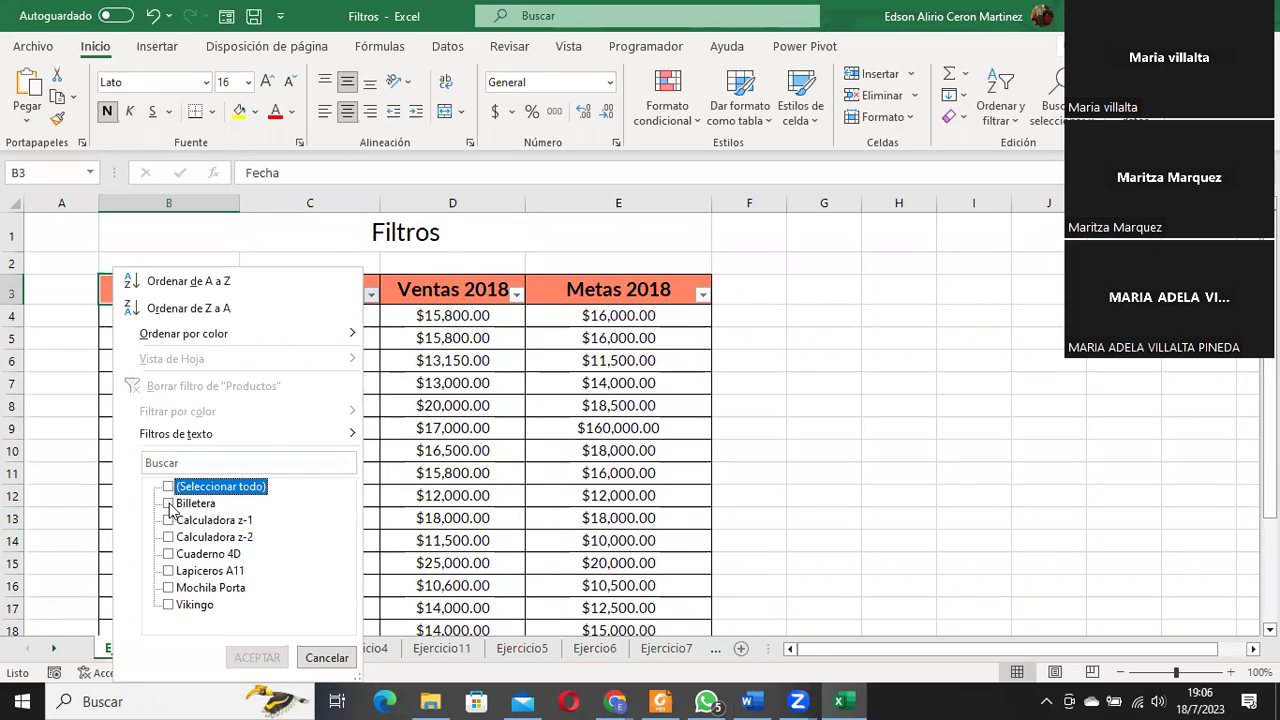
pyautogui.click(168, 503)
pyautogui.click(168, 520)
pyautogui.click(168, 537)
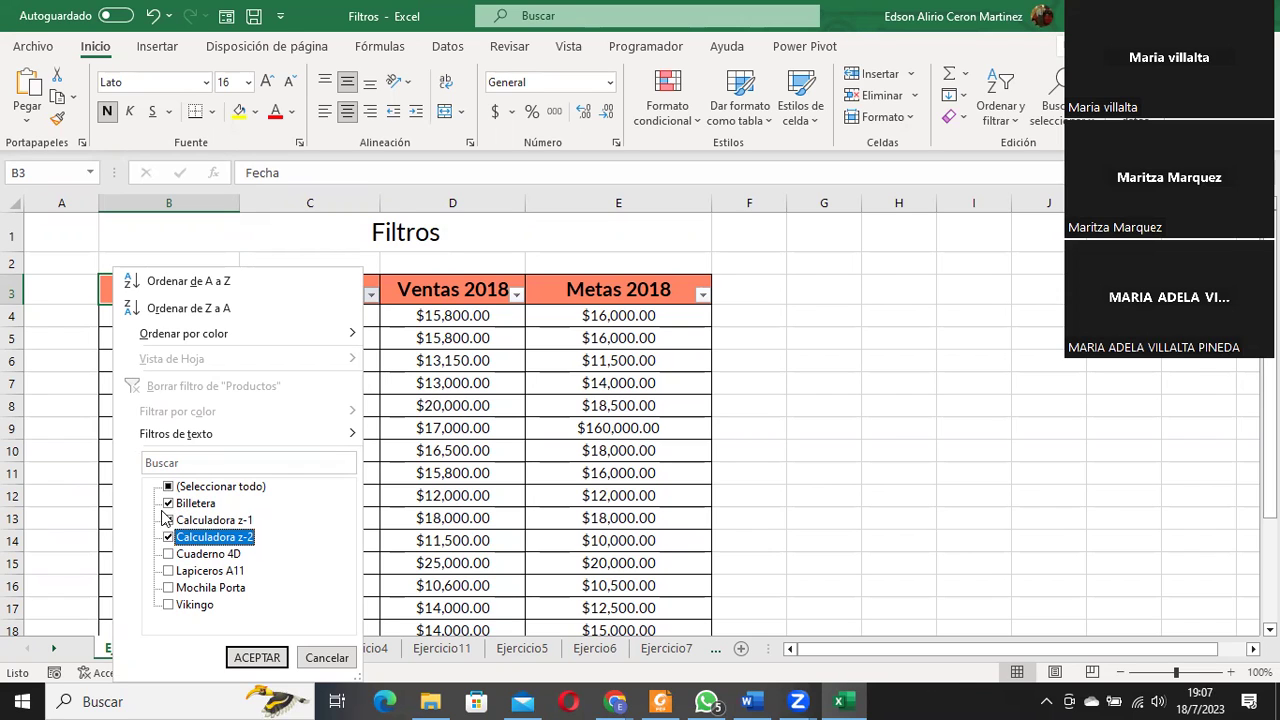
pyautogui.click(258, 658)
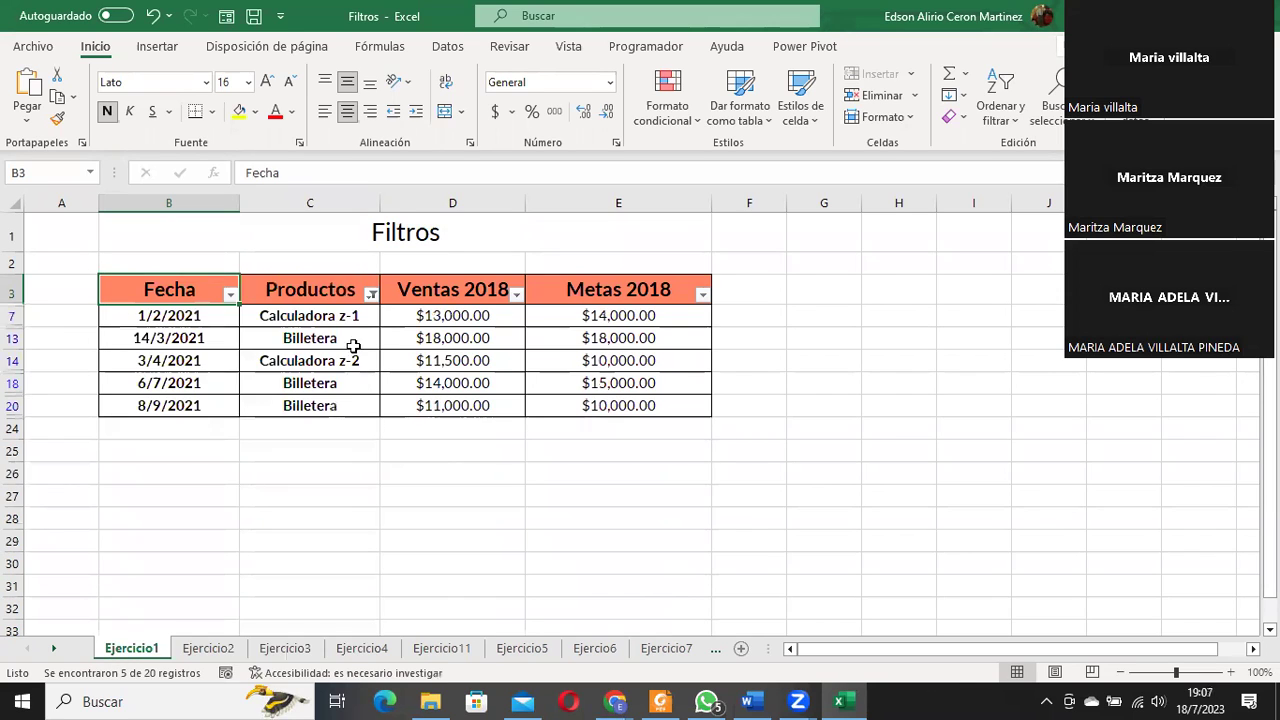
pyautogui.moveTo(335, 316); pyautogui.dragTo(336, 405)
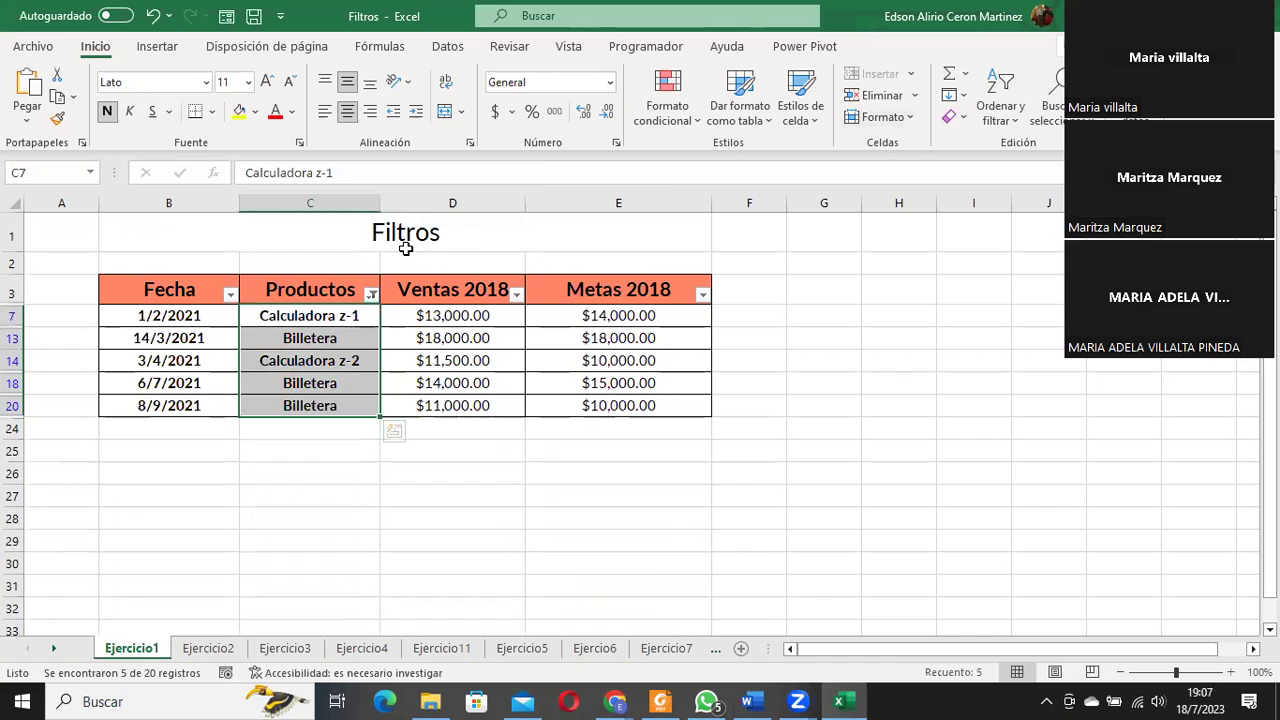
pyautogui.click(998, 110)
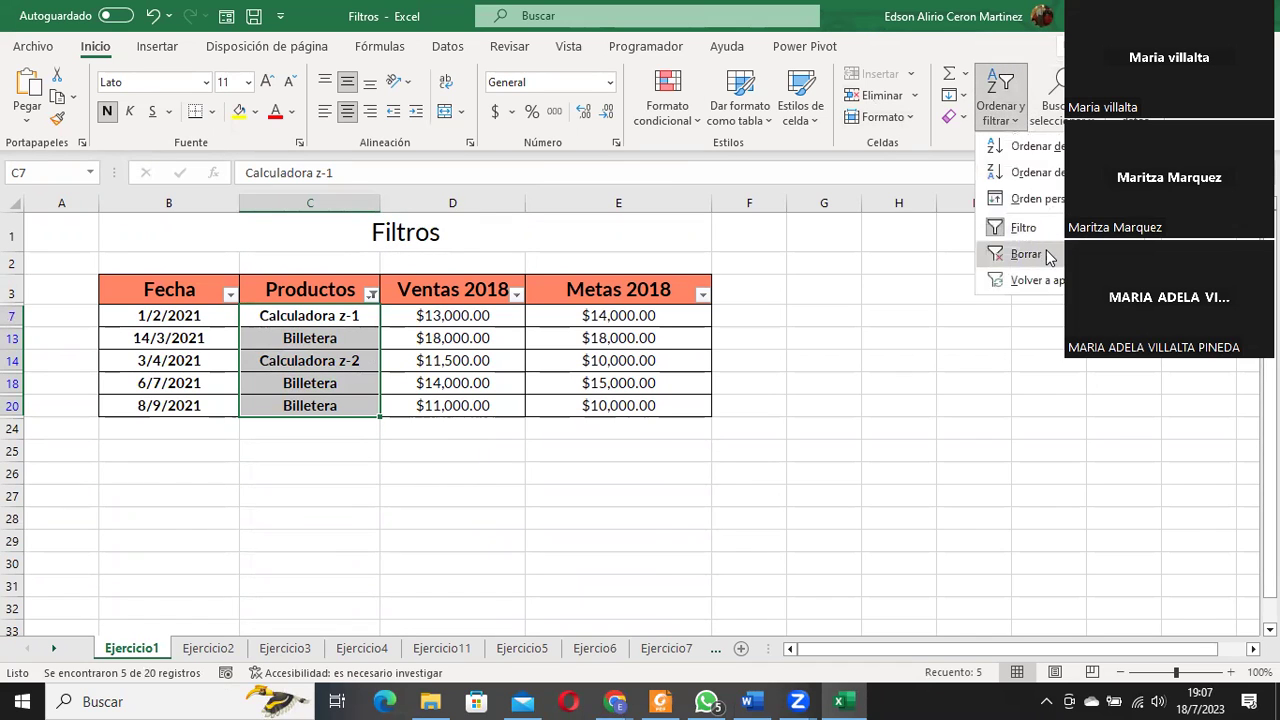
# Clear the Productos filter with Borrar, then switch Filtro off.
pyautogui.click(1026, 254)
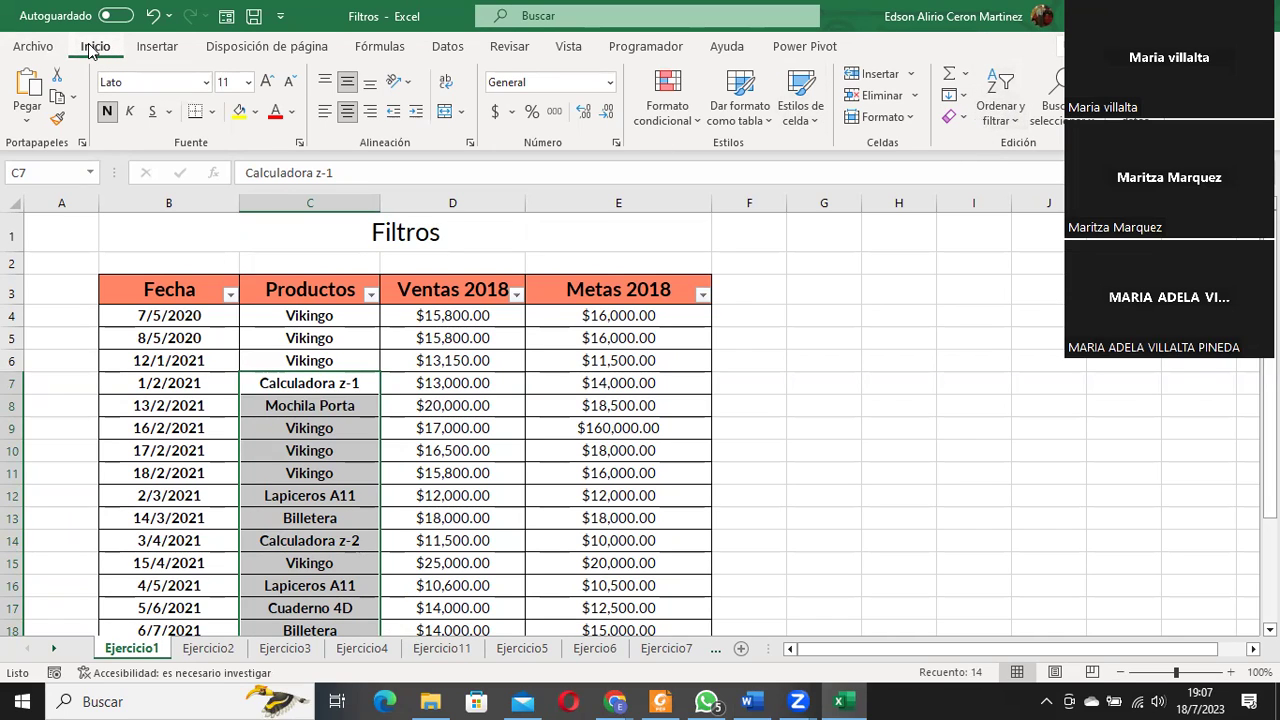
pyautogui.click(1000, 98)
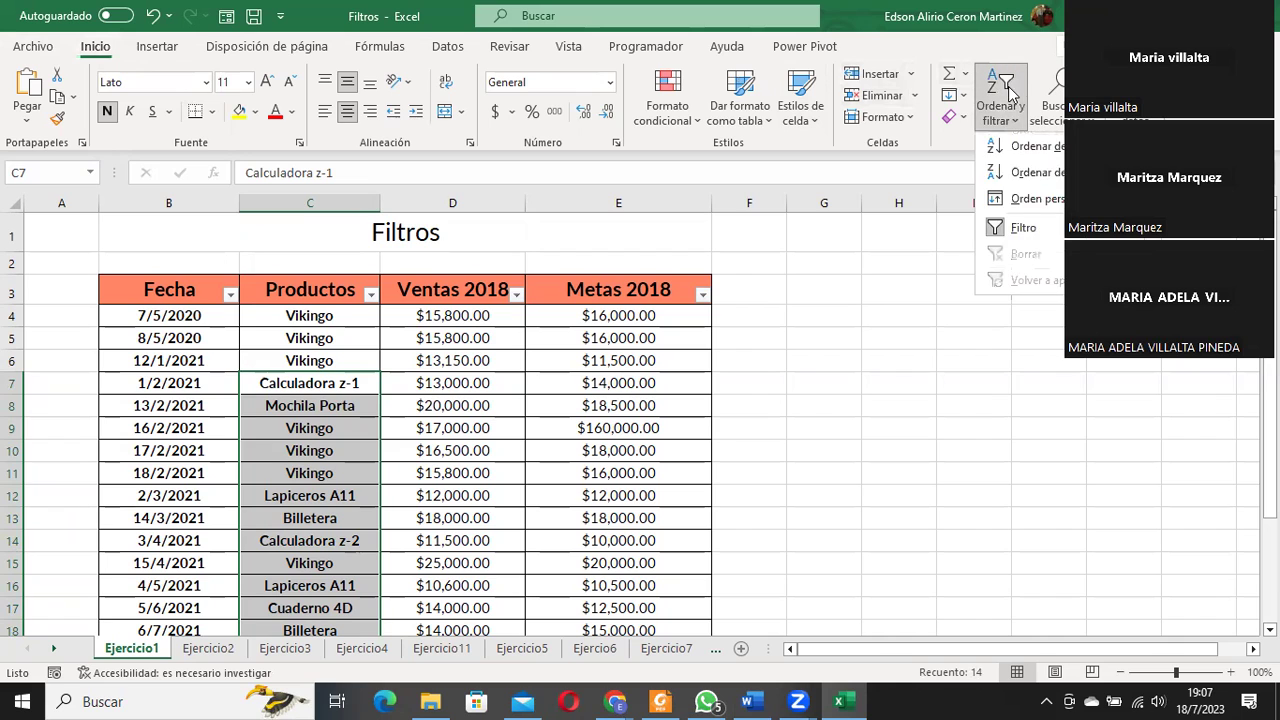
pyautogui.click(1033, 227)
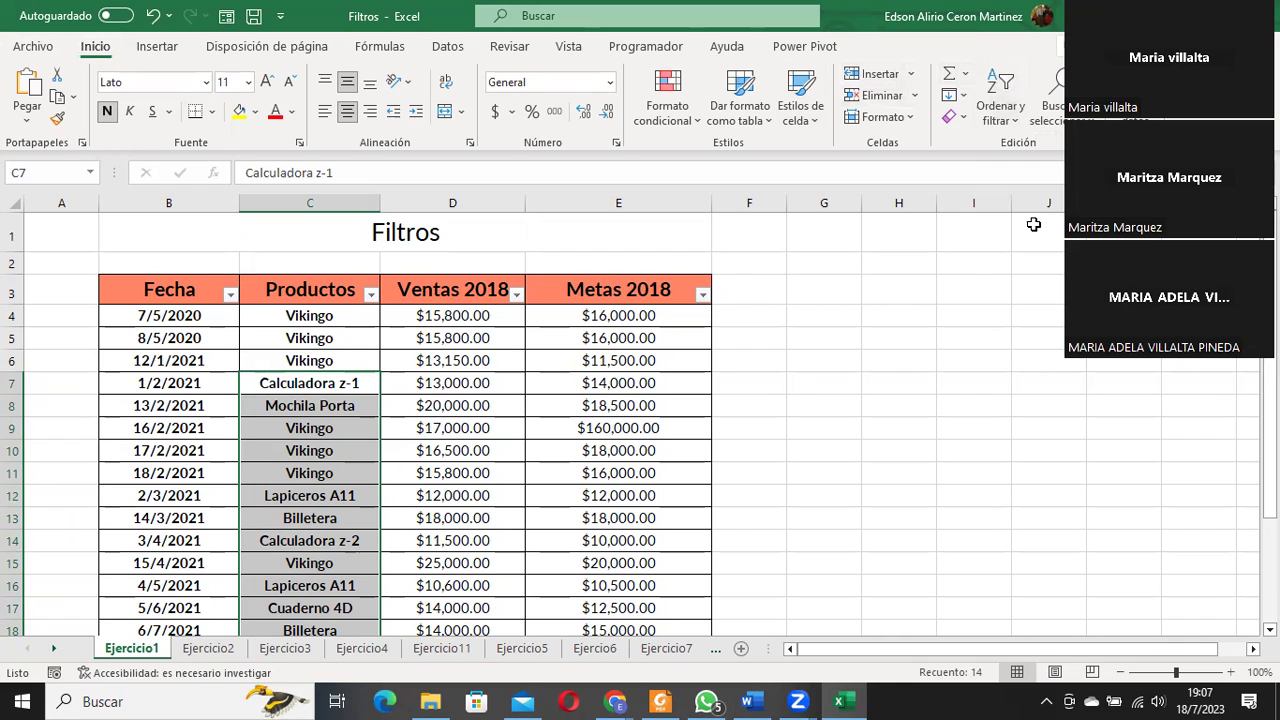
pyautogui.click(298, 302)
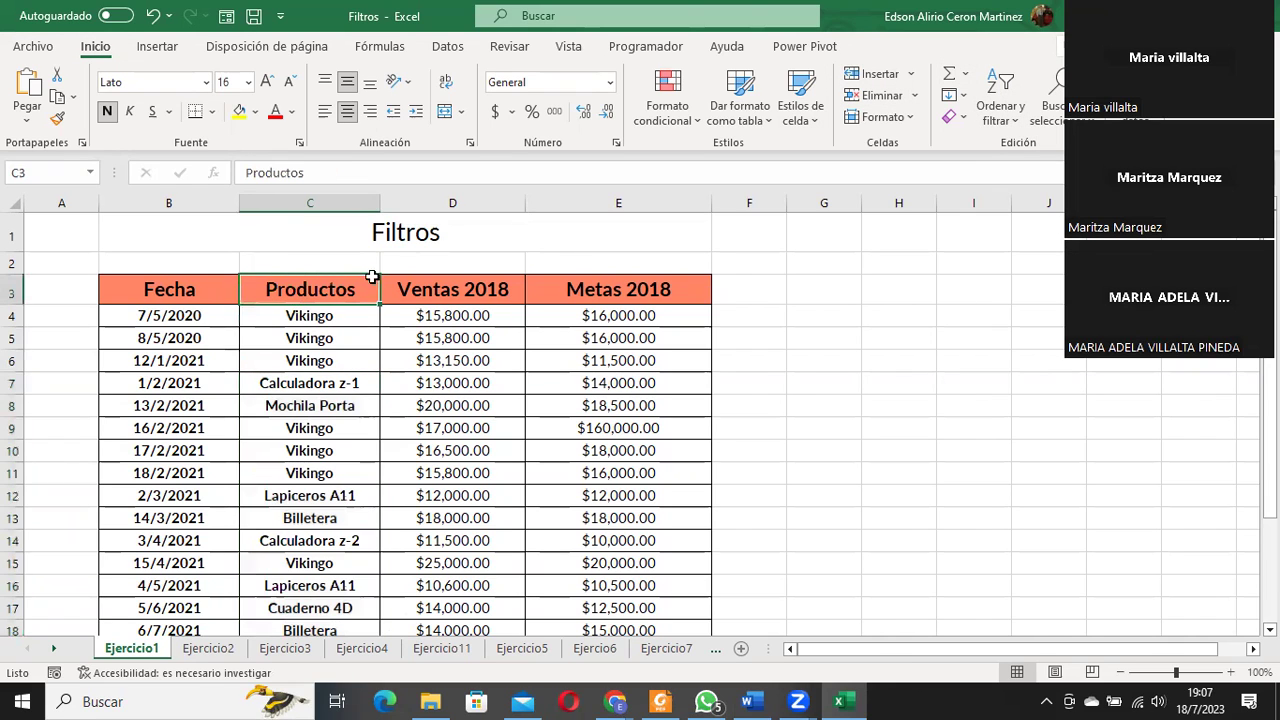
# Turn filtering back on from Datos > Filtro and end on the Inicio tab.
pyautogui.click(448, 47)
pyautogui.click(642, 80)
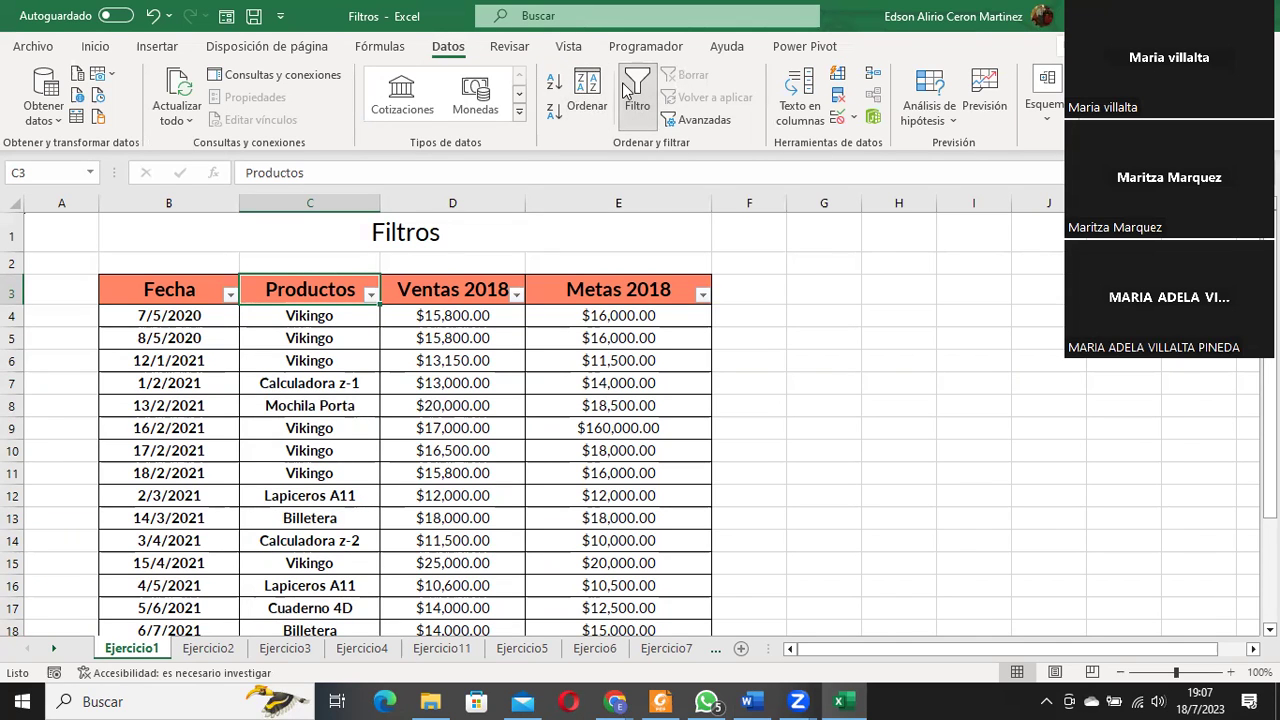
pyautogui.click(95, 46)
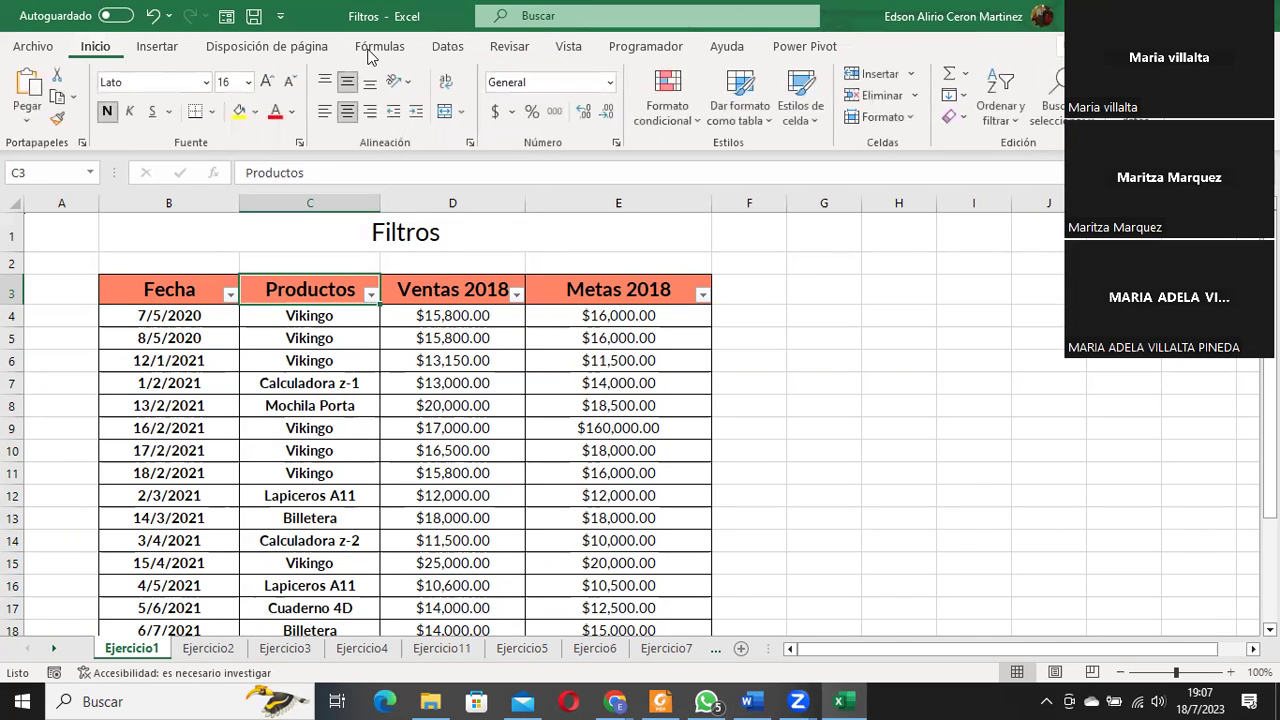
pyautogui.click(997, 115)
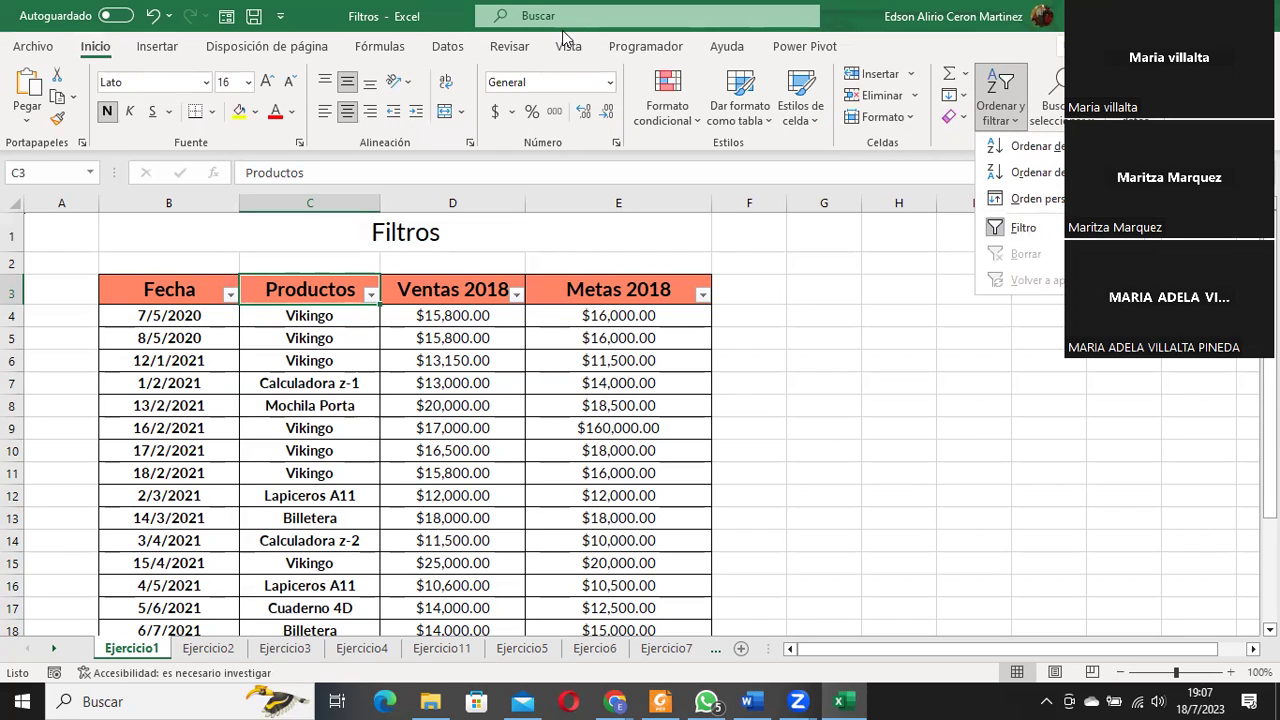
pyautogui.click(447, 46)
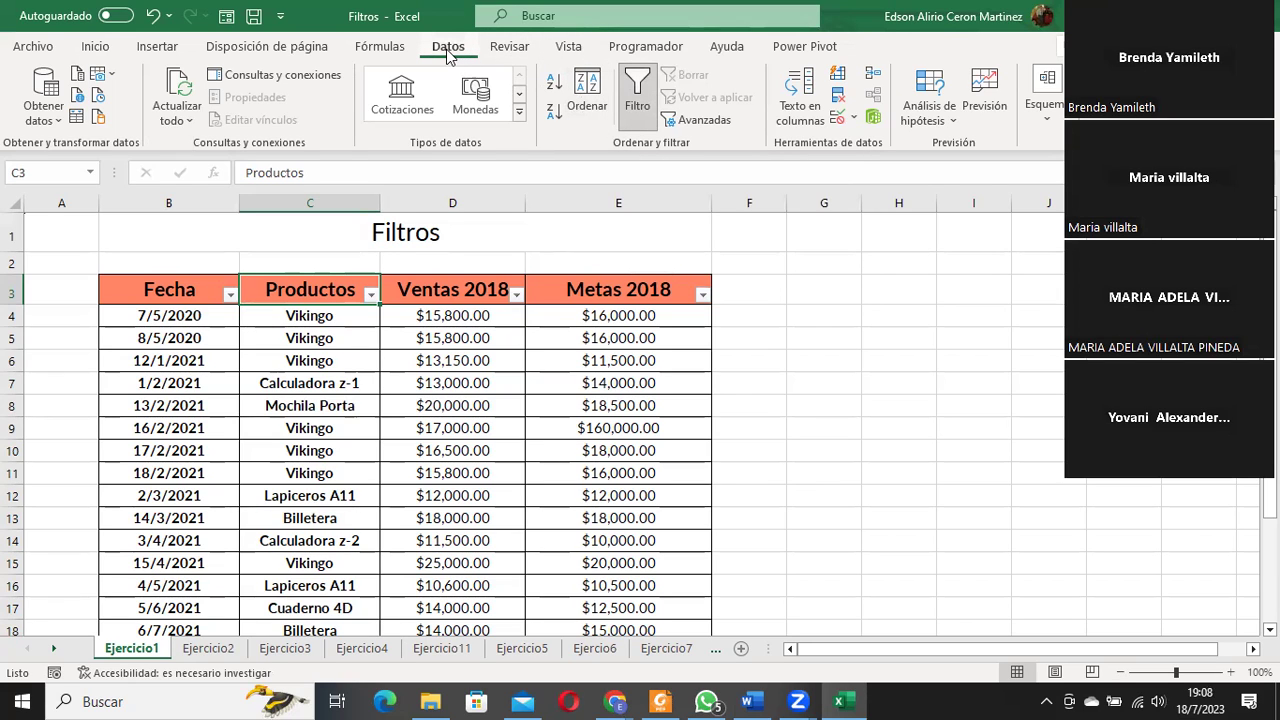
pyautogui.click(96, 50)
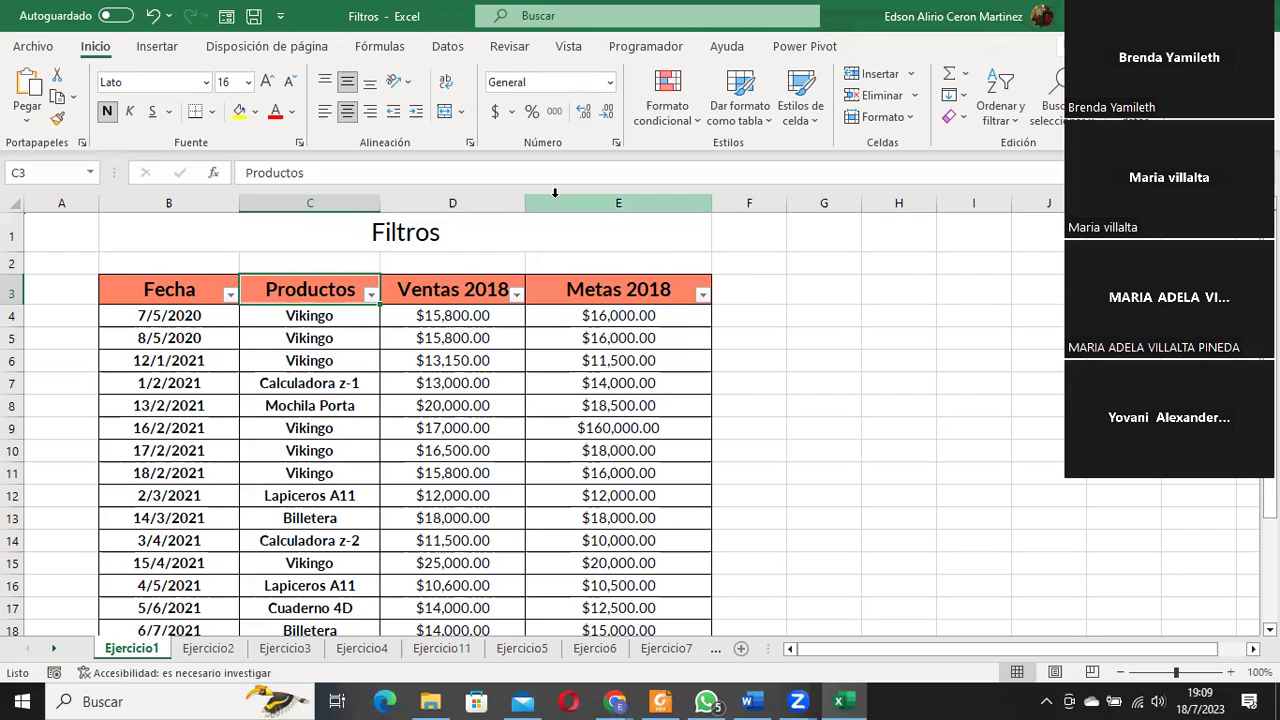
# Filter Productos to only Vikingo and Calculadora z-2, leaving 9 of 20 records visible.
pyautogui.click(372, 295)
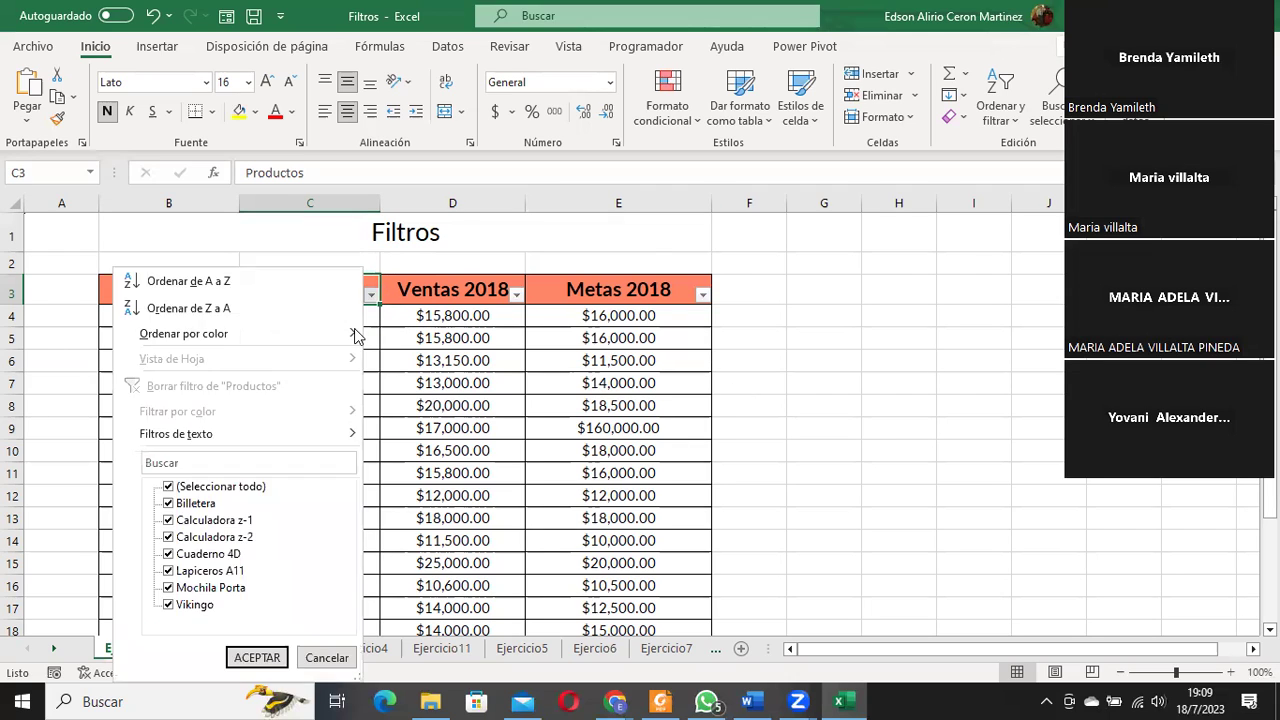
pyautogui.click(203, 488)
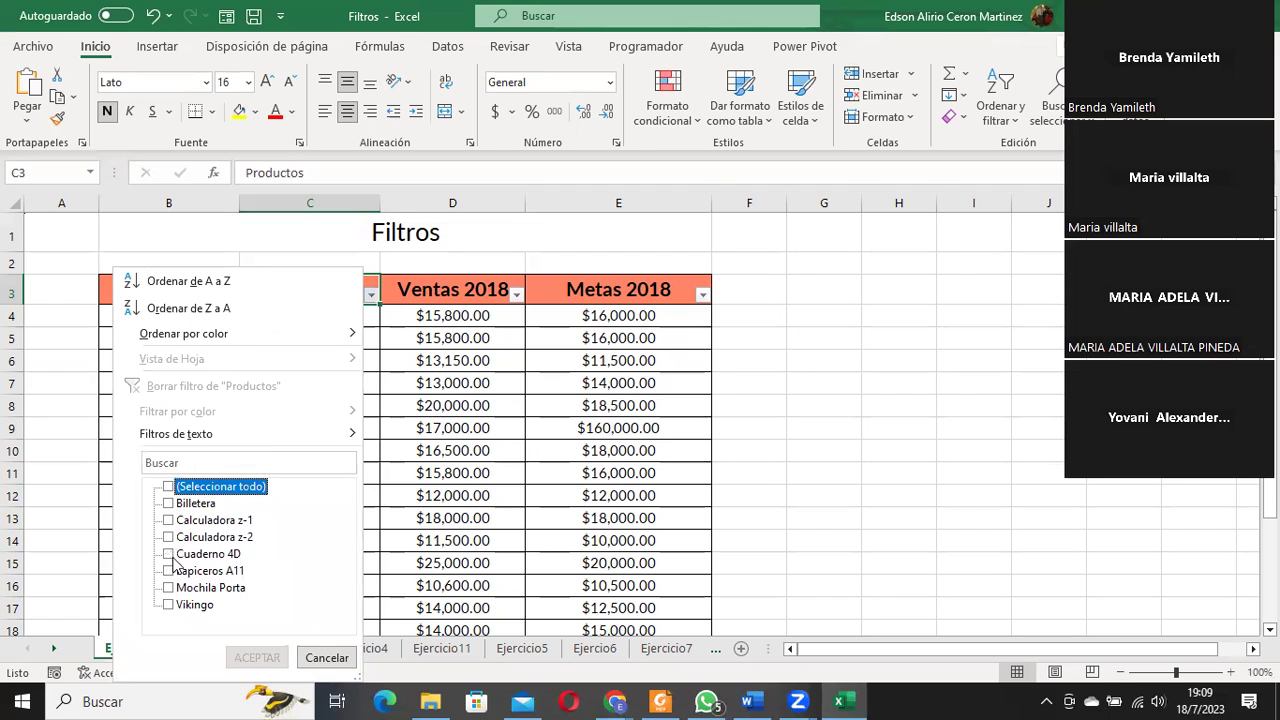
pyautogui.click(169, 604)
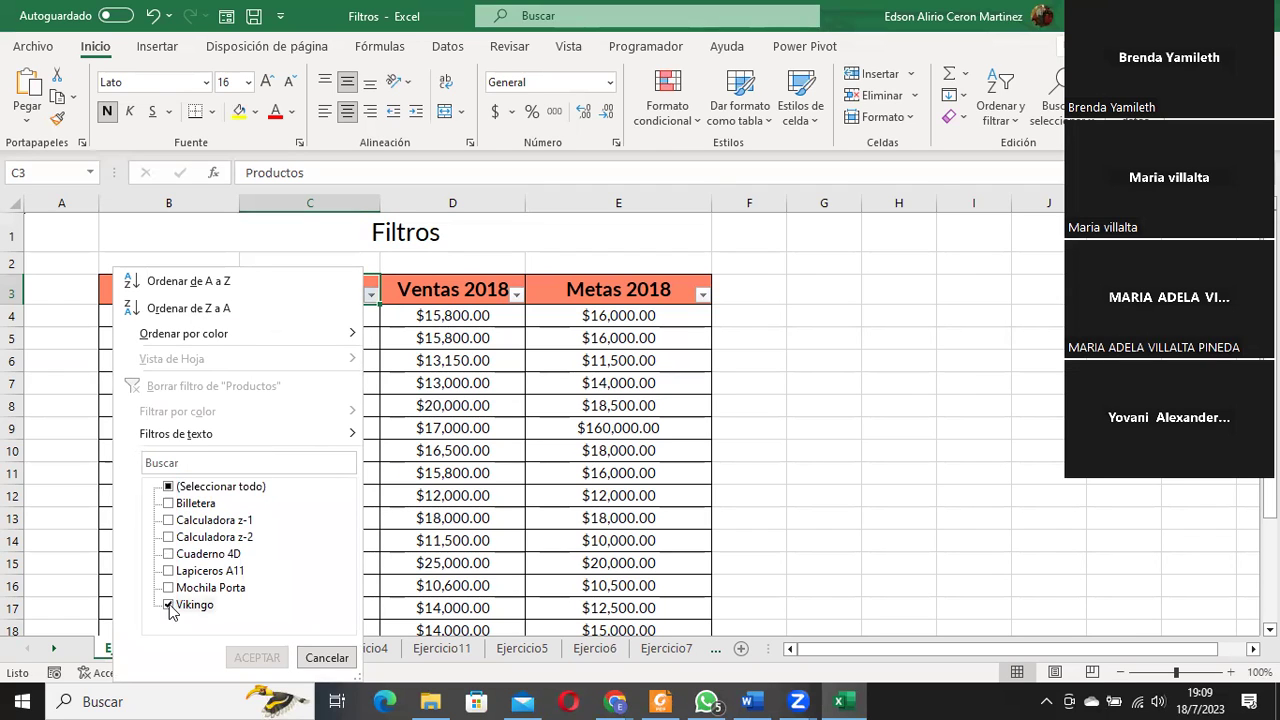
pyautogui.click(168, 537)
pyautogui.click(257, 657)
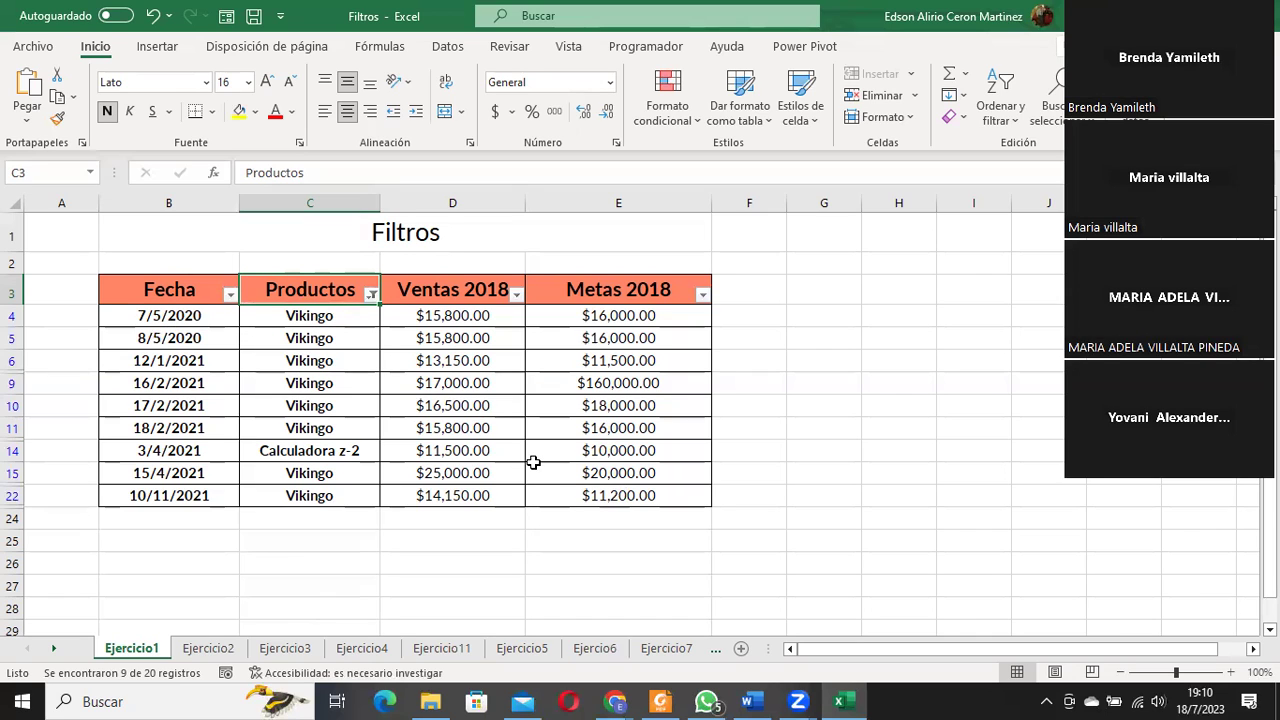
pyautogui.moveTo(200, 316); pyautogui.dragTo(596, 503)
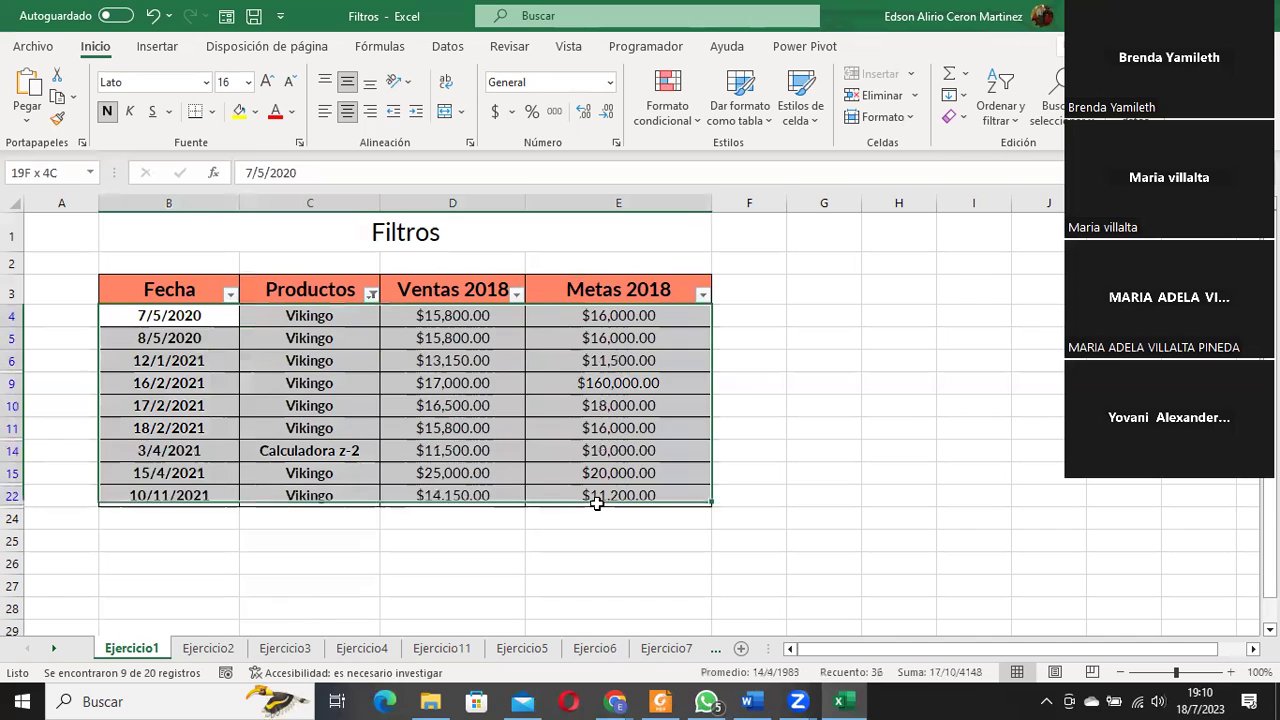
# Clear the Vikingo/Calculadora z-2 filter with Ordenar y filtrar > Borrar so all 20 records return.
pyautogui.click(370, 297)
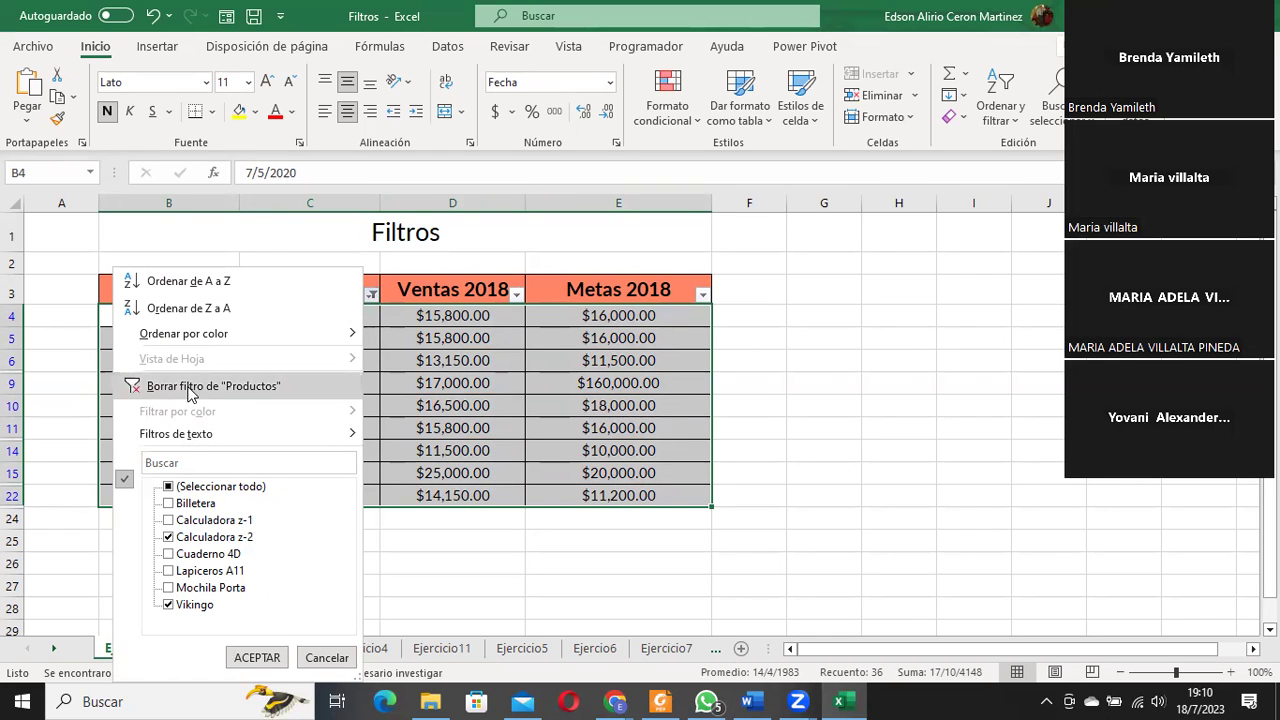
pyautogui.click(257, 657)
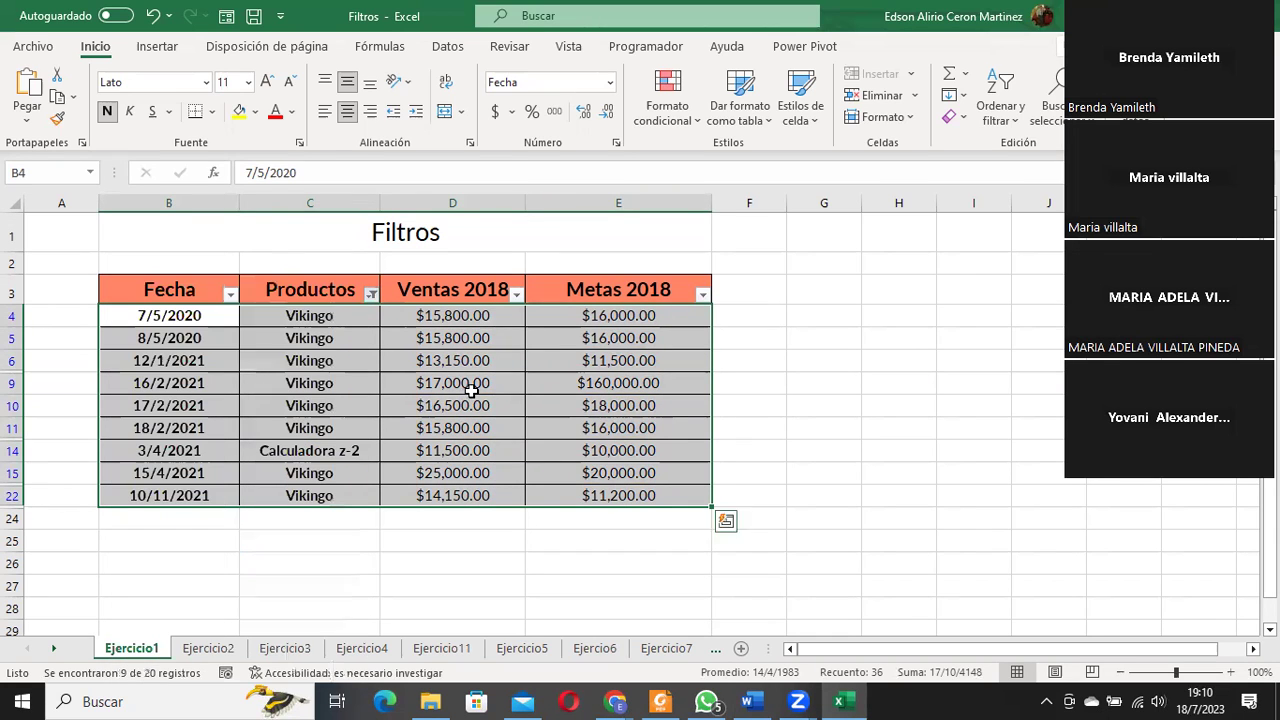
pyautogui.click(1003, 105)
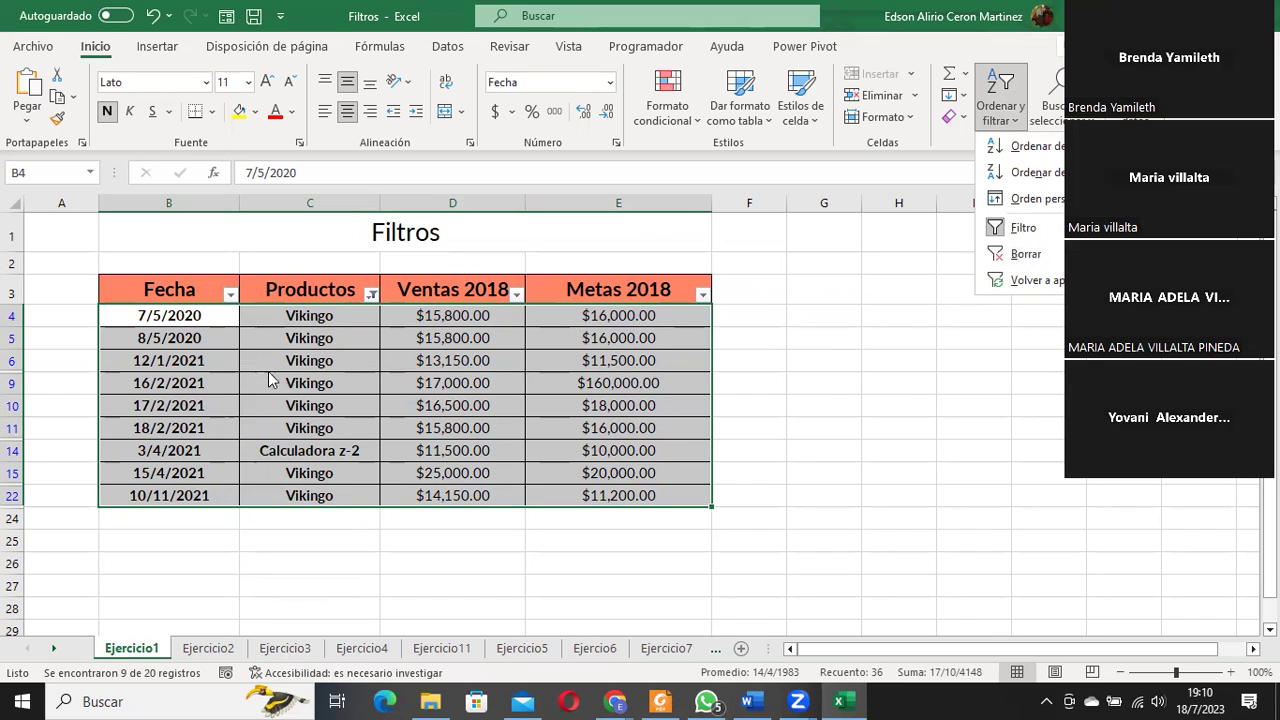
pyautogui.click(1028, 254)
pyautogui.scroll(-3, 1022, 346)
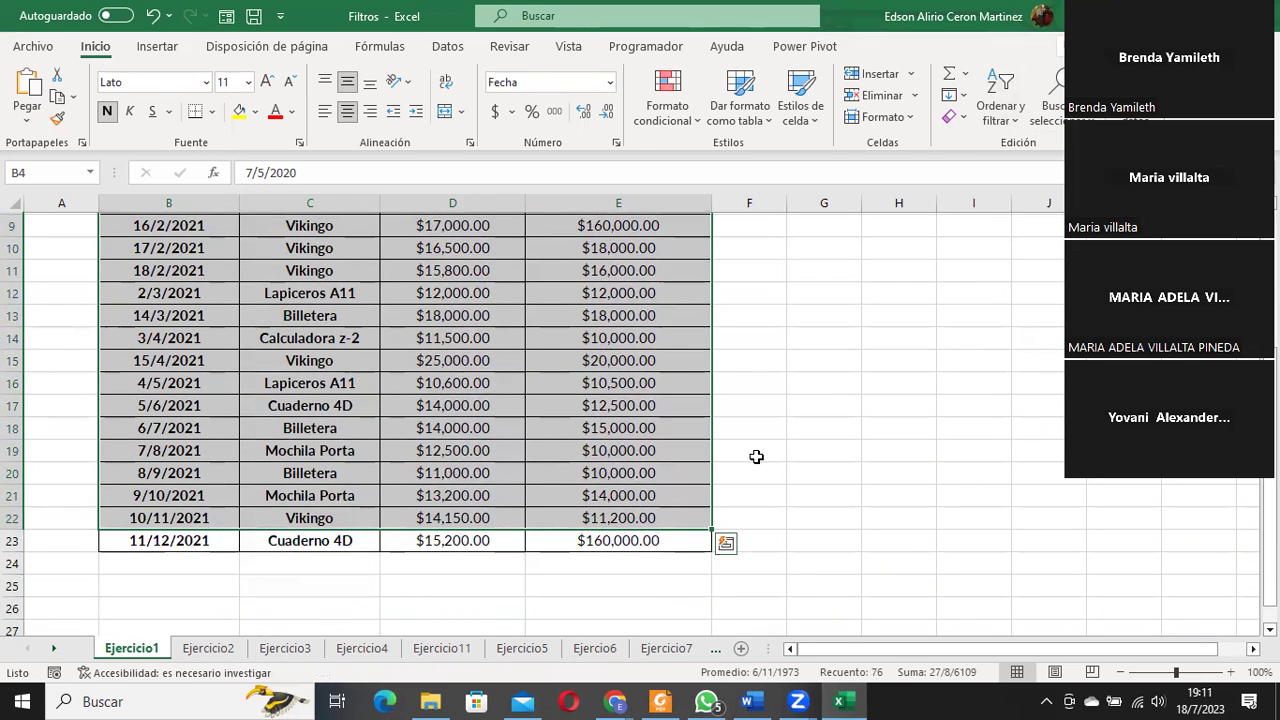
pyautogui.scroll(3, 757, 454)
pyautogui.click(378, 409)
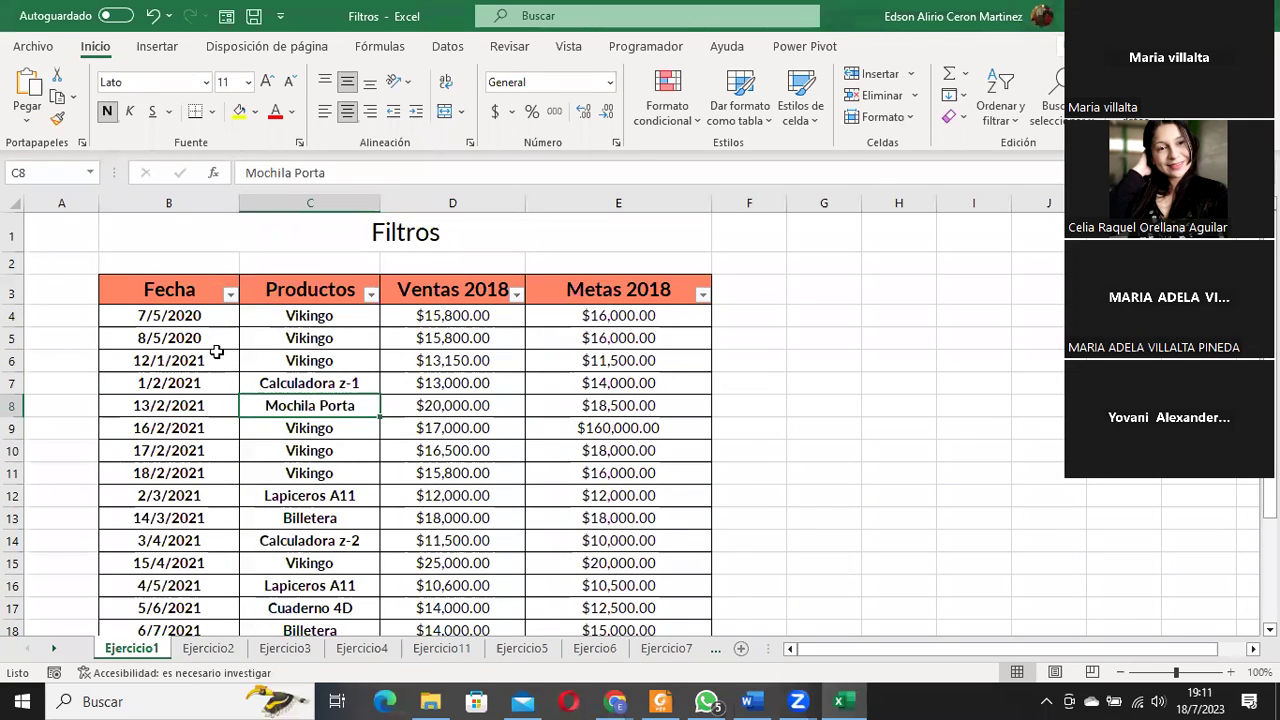
pyautogui.click(166, 320)
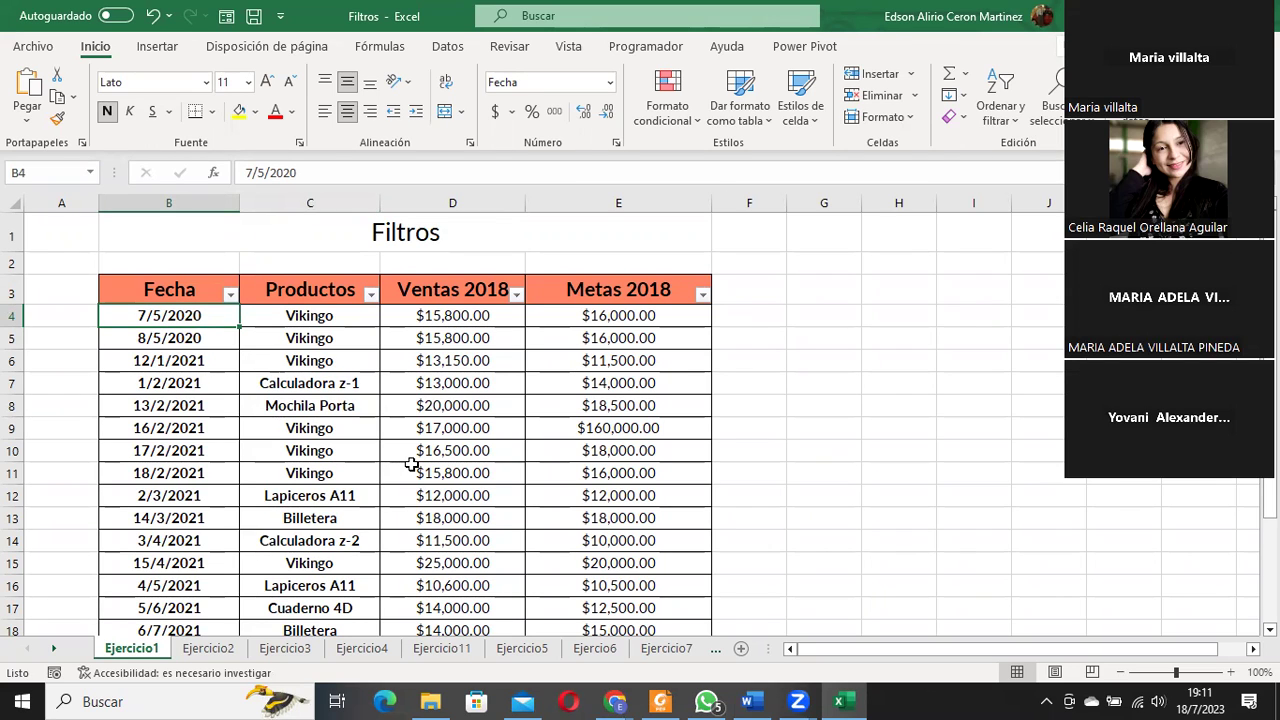
pyautogui.scroll(-4, 410, 451)
pyautogui.scroll(4, 405, 445)
# On sheet Ejercicio2, add AutoFilter arrows to header row 4.
pyautogui.click(207, 649)
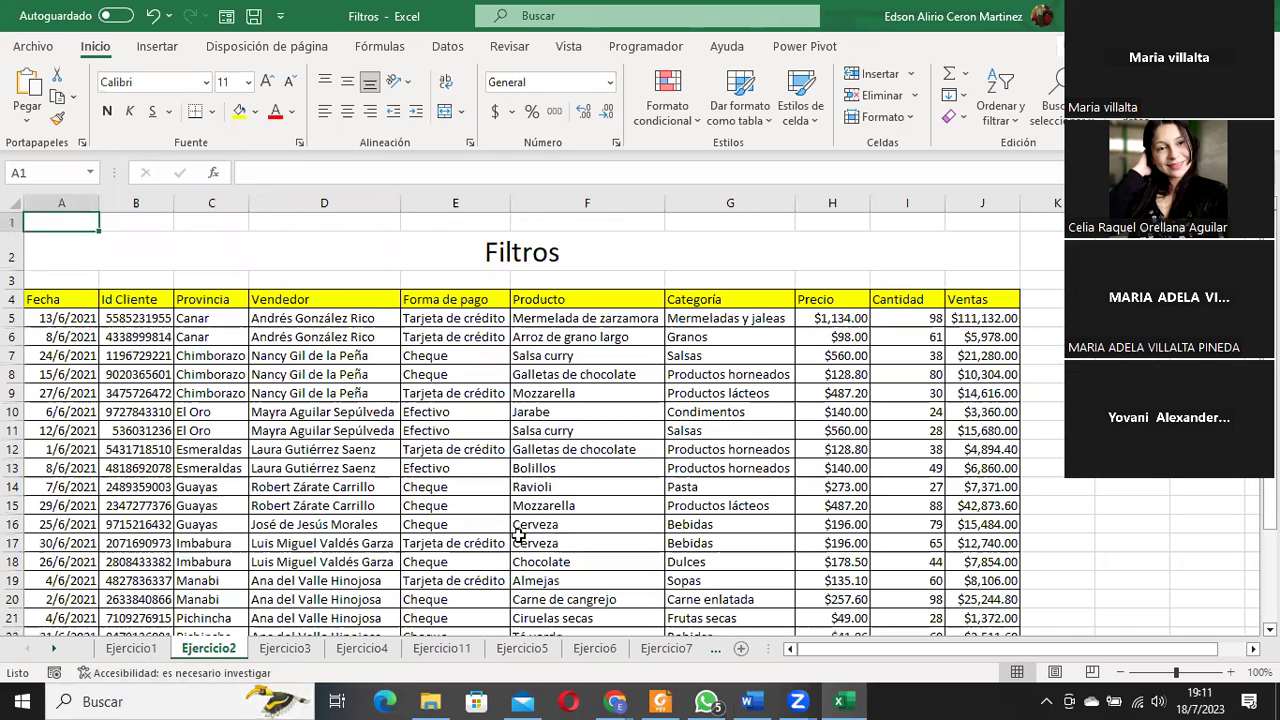
pyautogui.scroll(-5, 577, 450)
pyautogui.scroll(5, 577, 450)
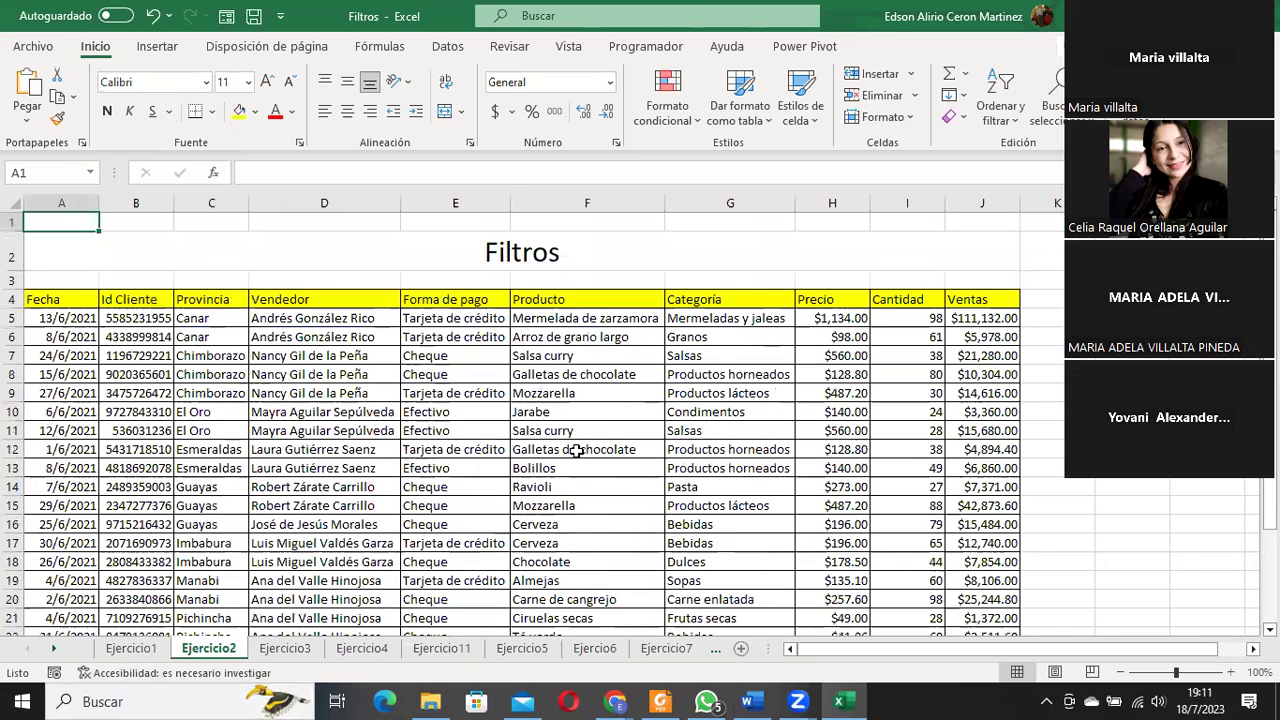
pyautogui.click(72, 305)
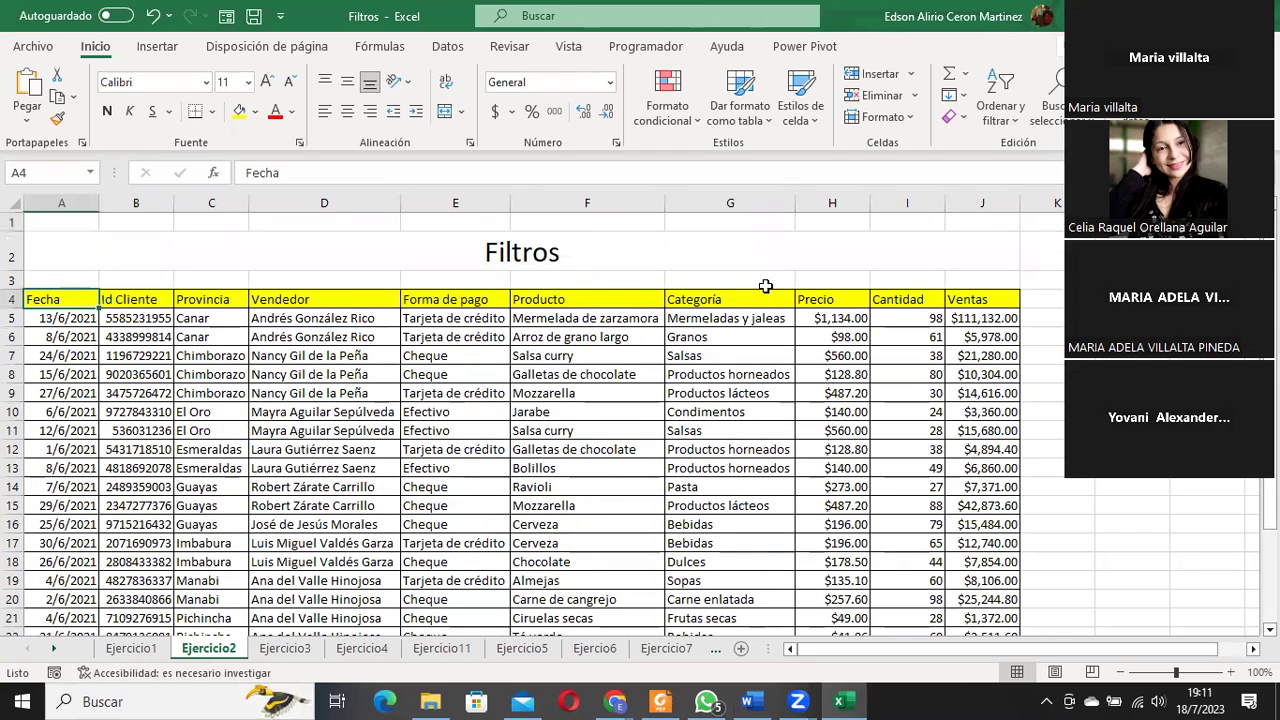
pyautogui.click(741, 300)
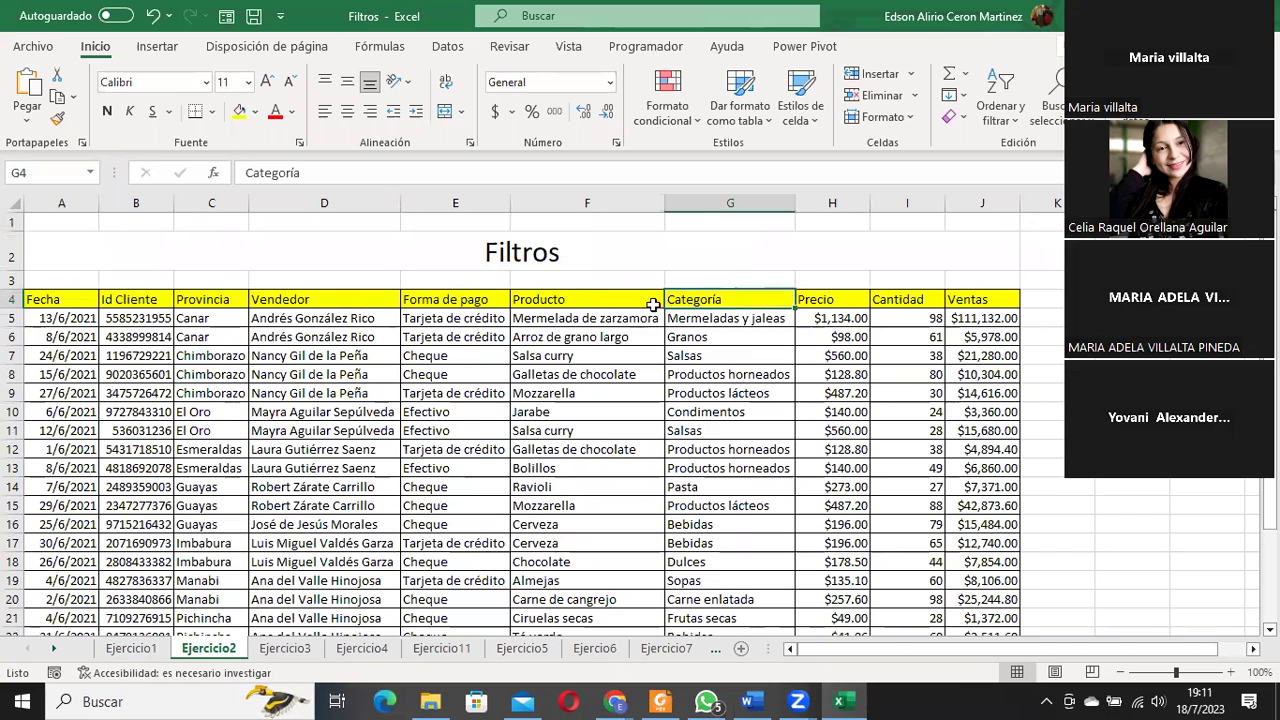
pyautogui.click(575, 303)
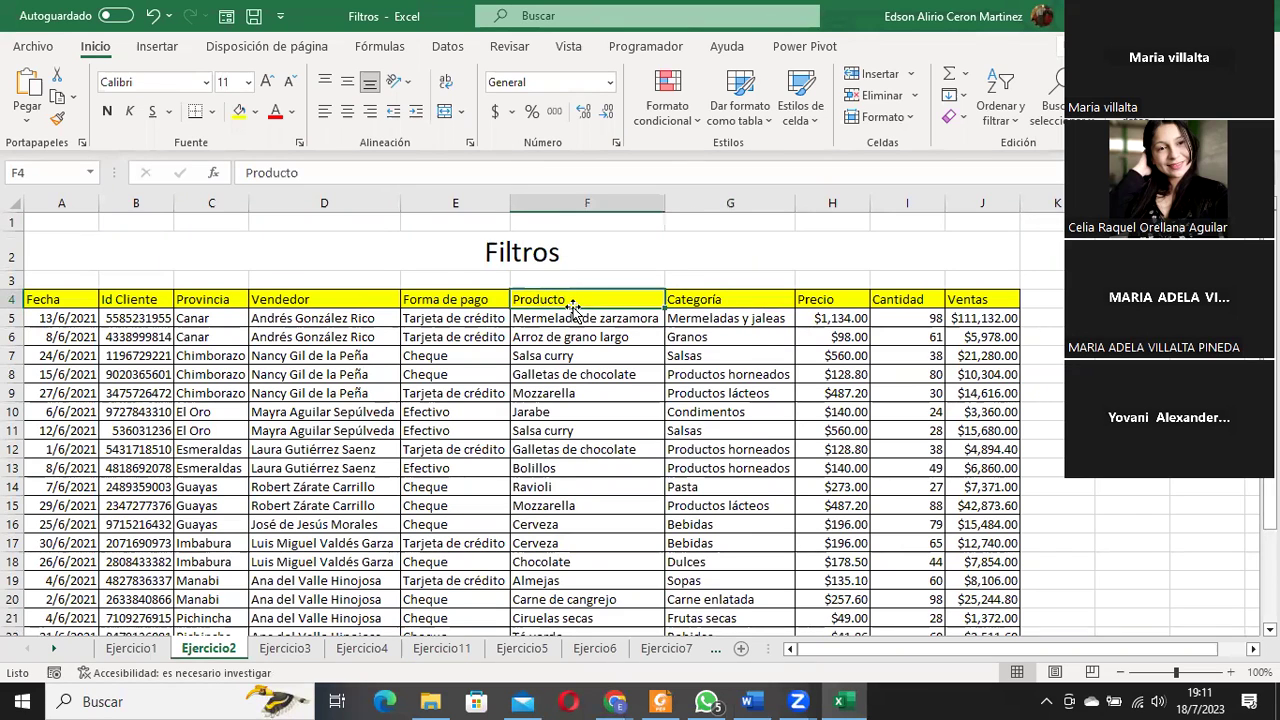
pyautogui.click(453, 298)
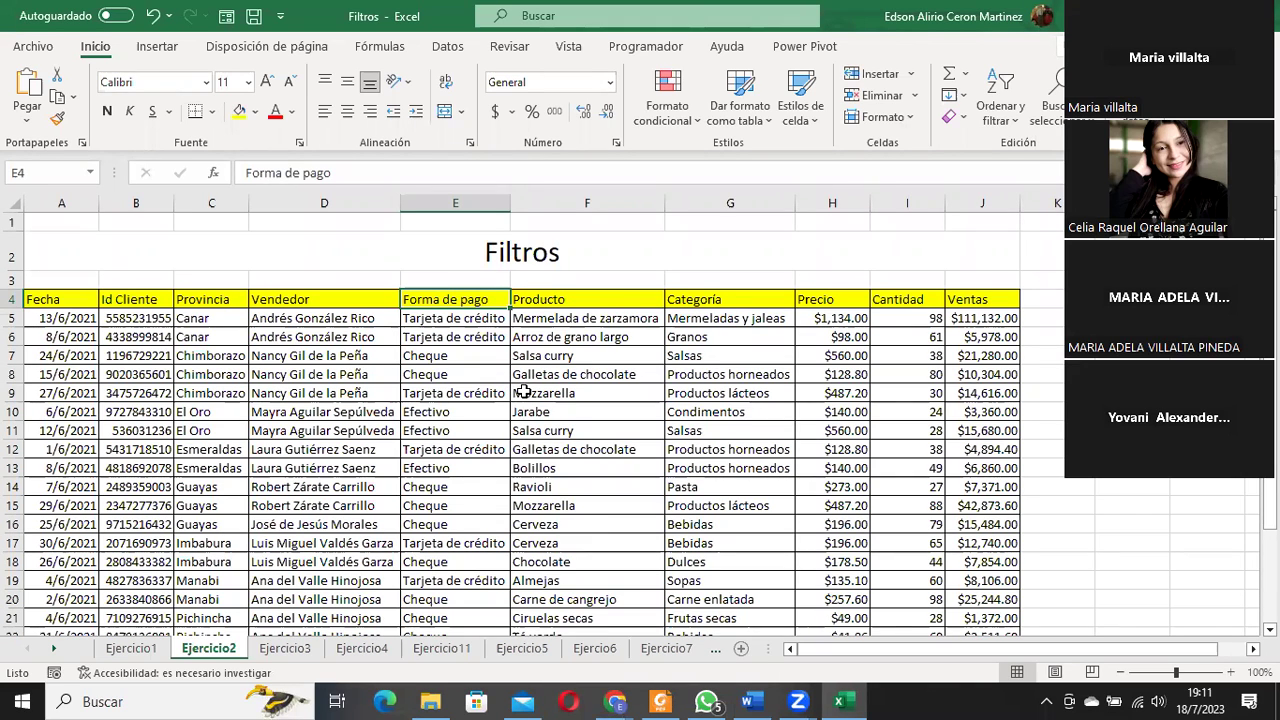
pyautogui.click(724, 299)
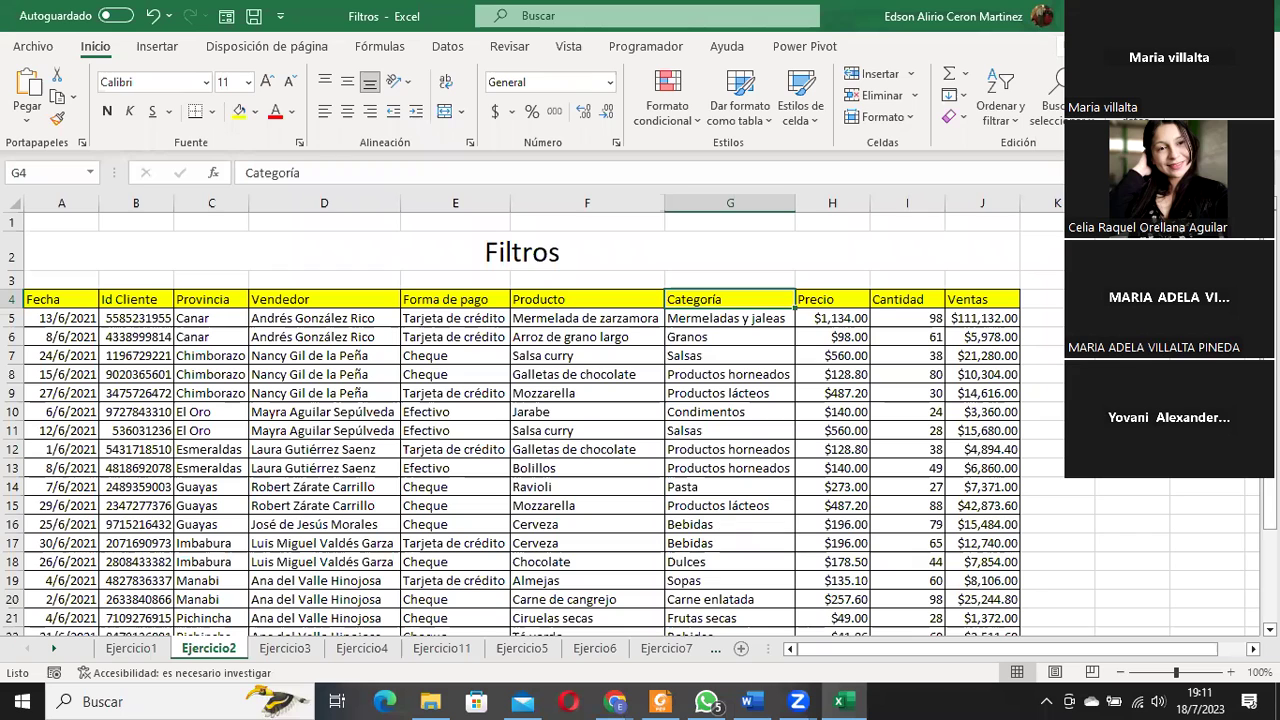
pyautogui.click(1007, 114)
pyautogui.click(1022, 229)
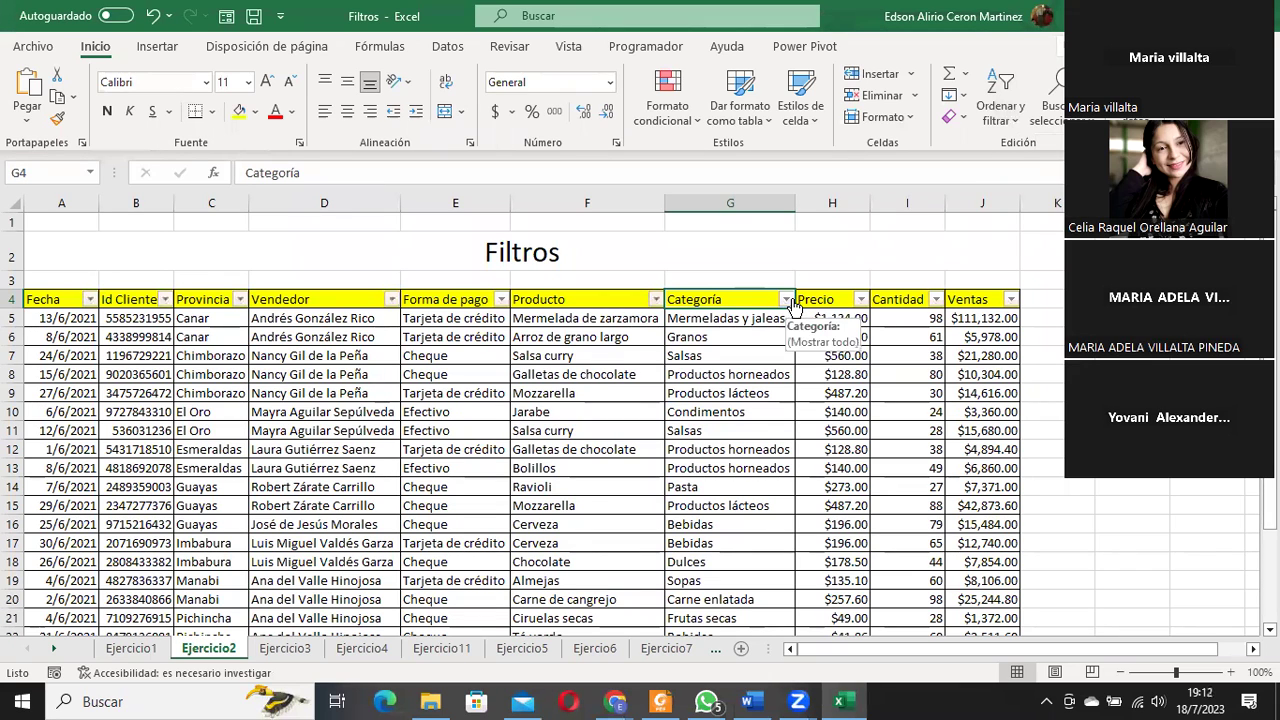
# Filter Categoría to Bebidas only, showing 6 of 24 records.
pyautogui.click(786, 300)
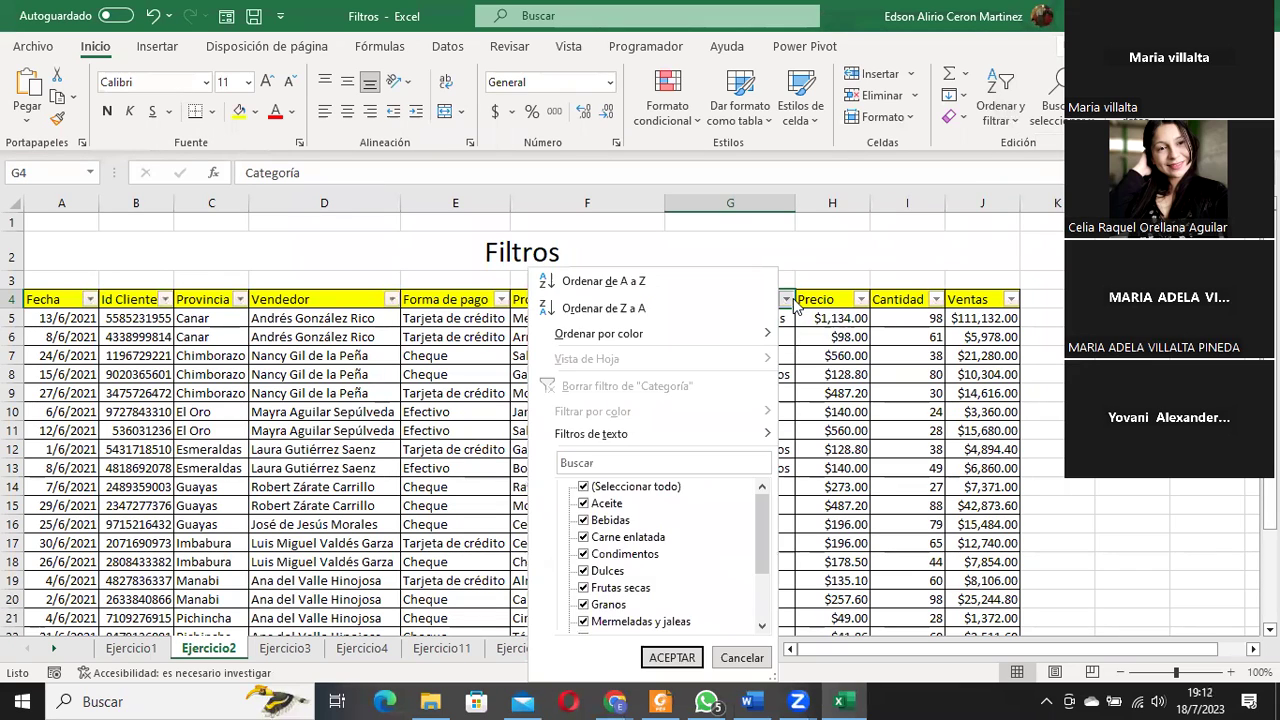
pyautogui.click(584, 488)
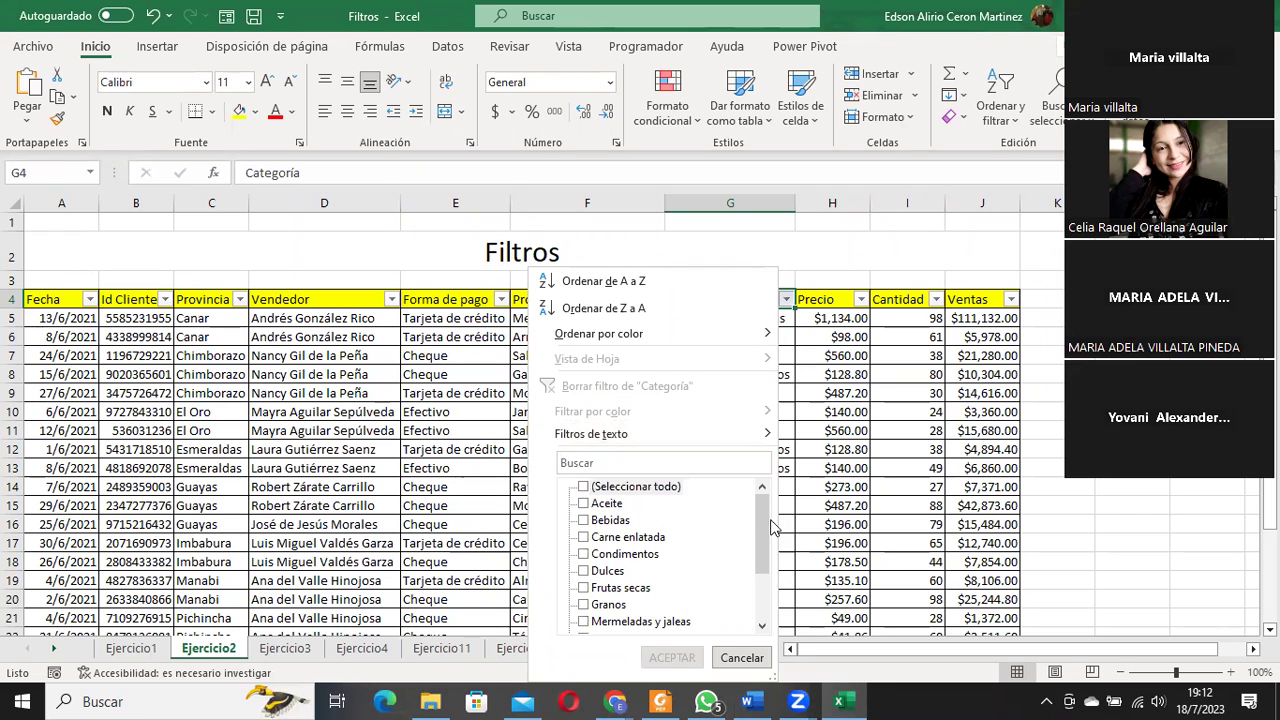
pyautogui.moveTo(760, 520); pyautogui.dragTo(766, 535)
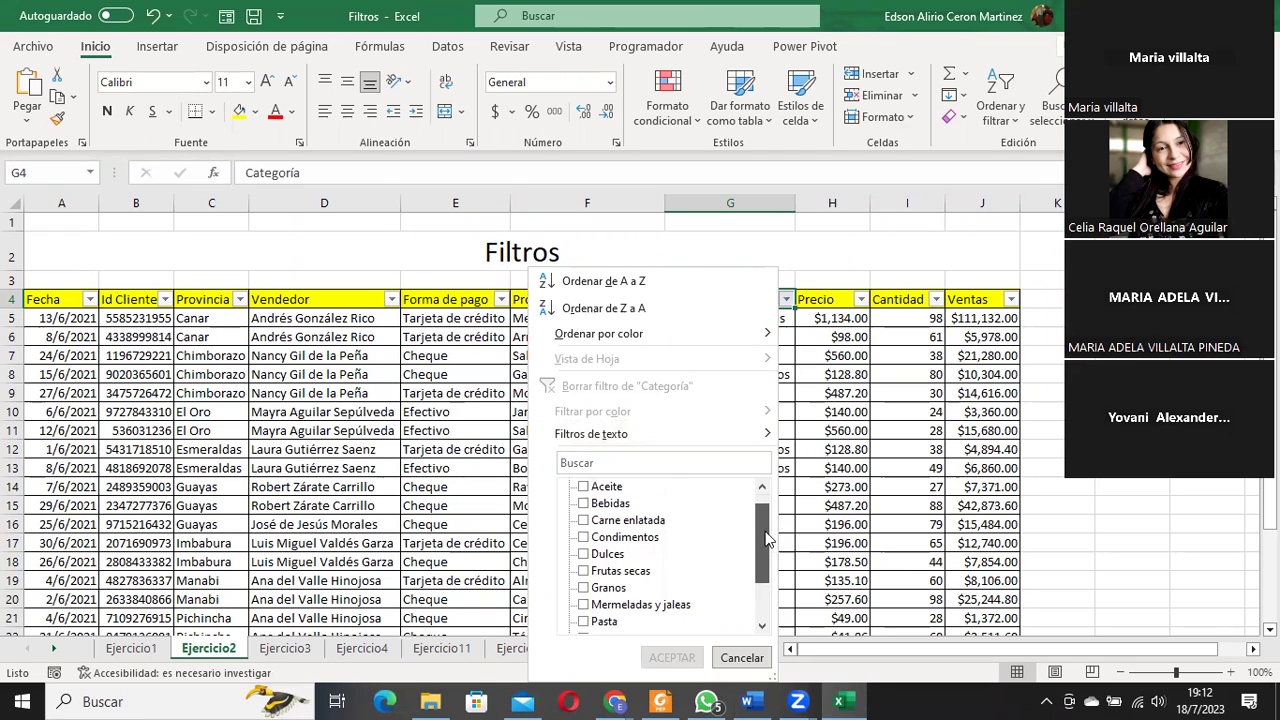
pyautogui.click(584, 504)
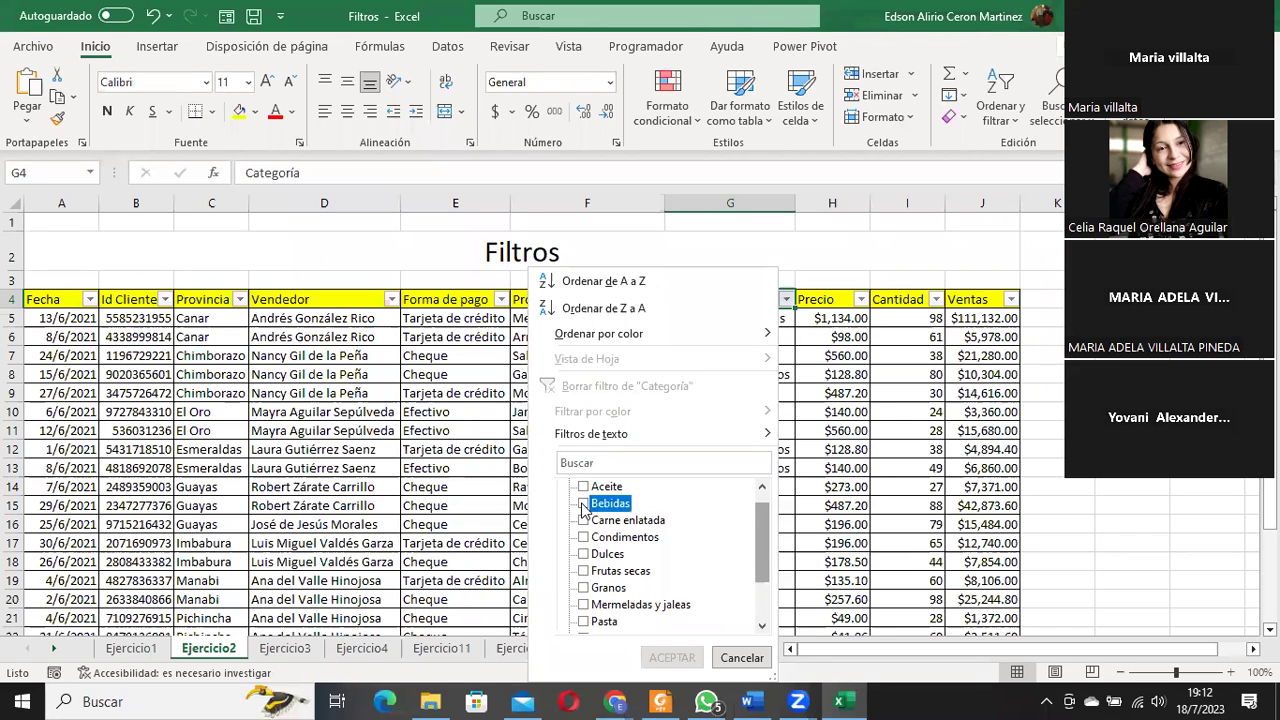
pyautogui.click(671, 658)
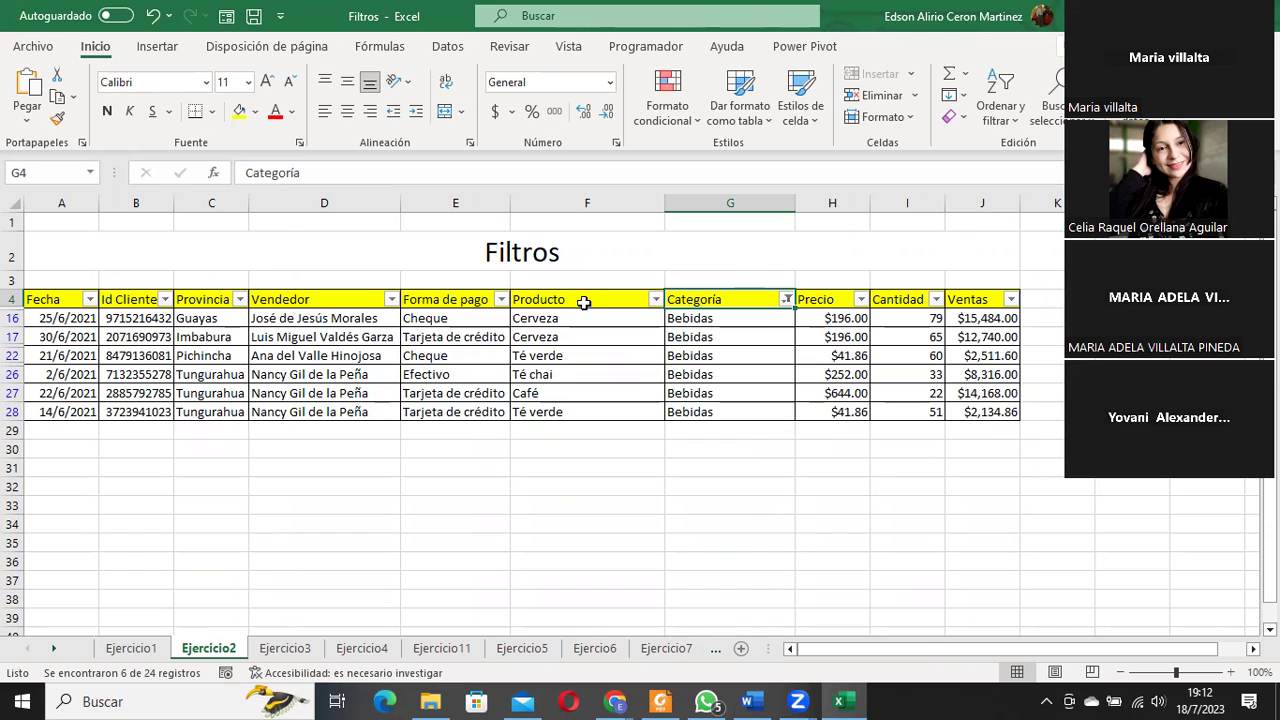
# Filter Forma de pago to Tarjeta de crédito, leaving 3 of 24 Bebidas records.
pyautogui.click(455, 298)
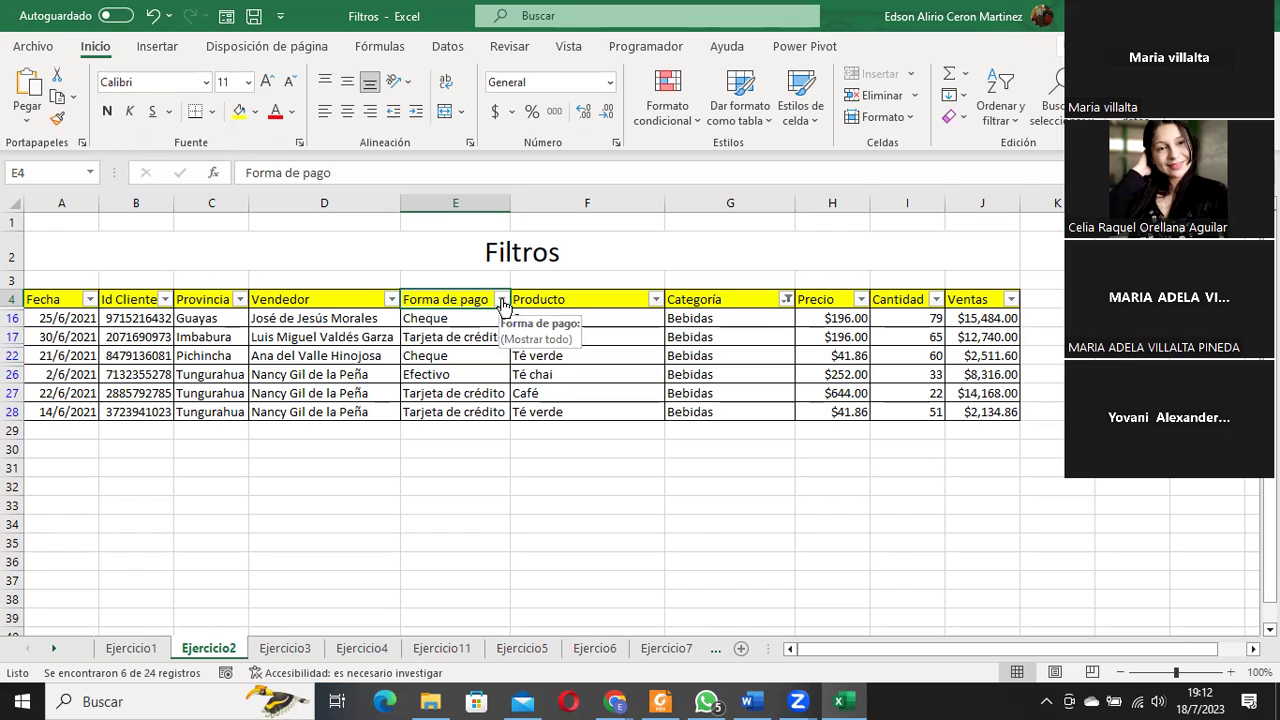
pyautogui.click(502, 299)
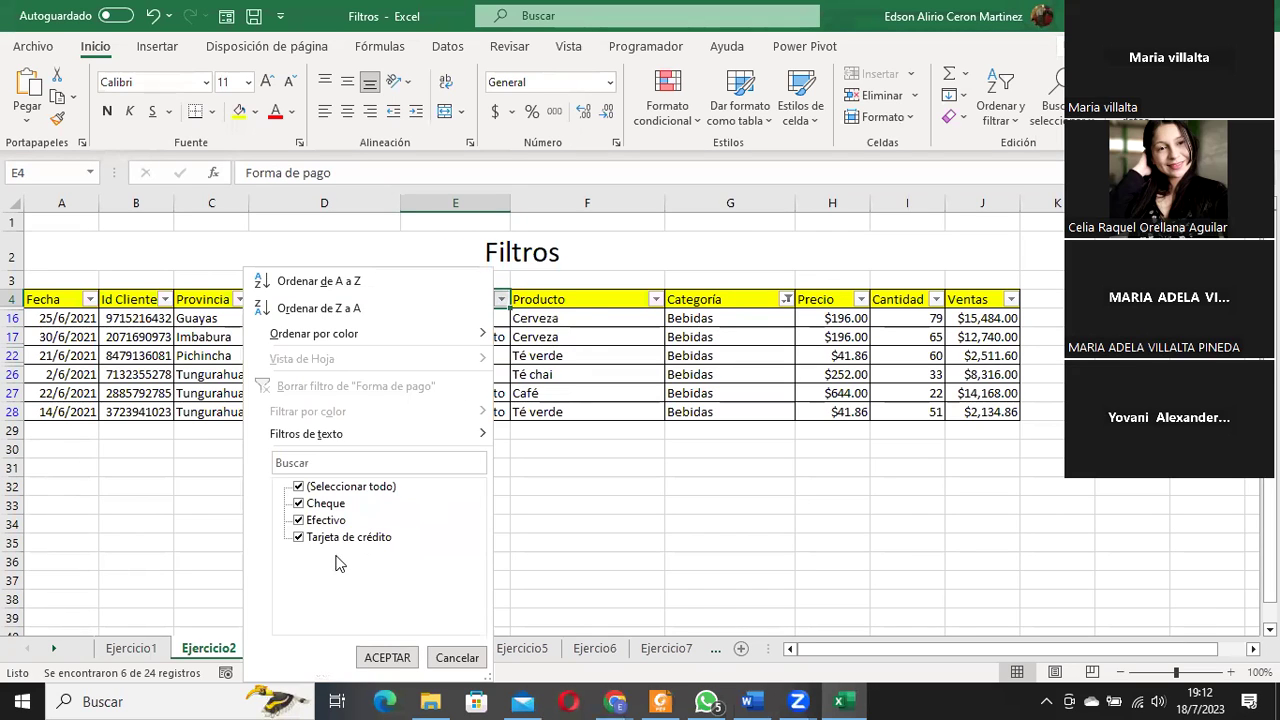
pyautogui.click(299, 487)
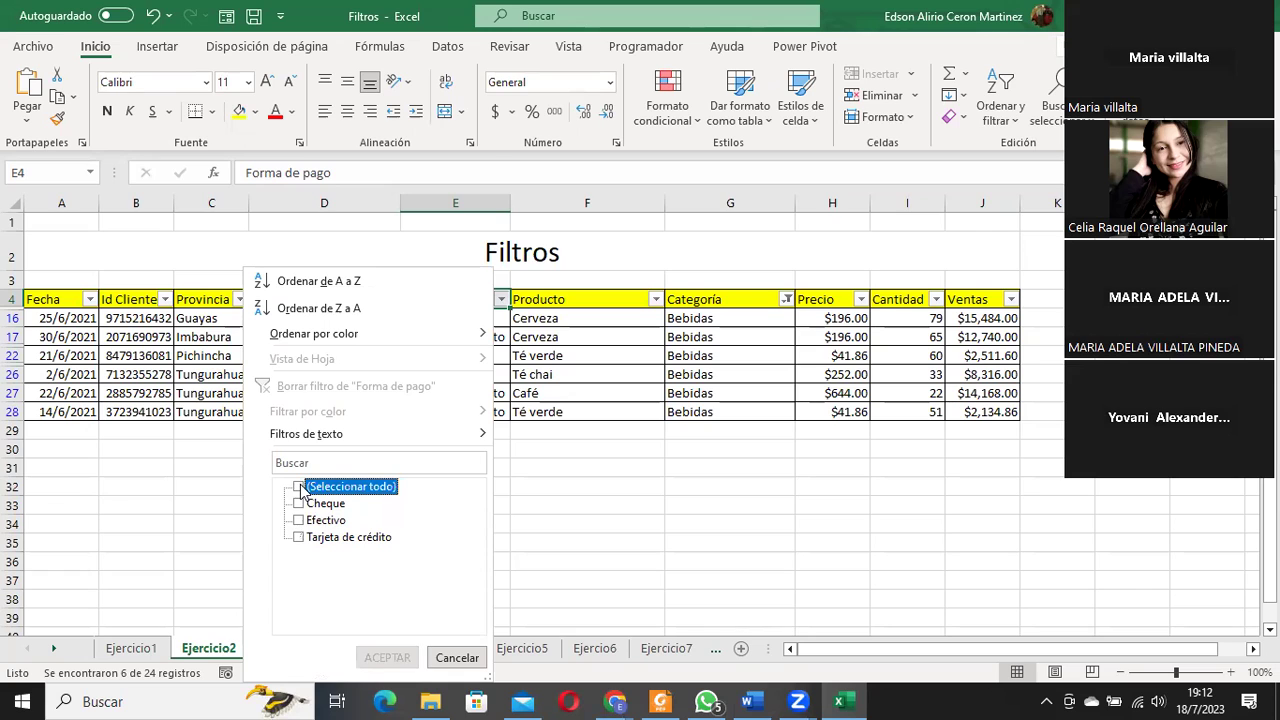
pyautogui.click(298, 538)
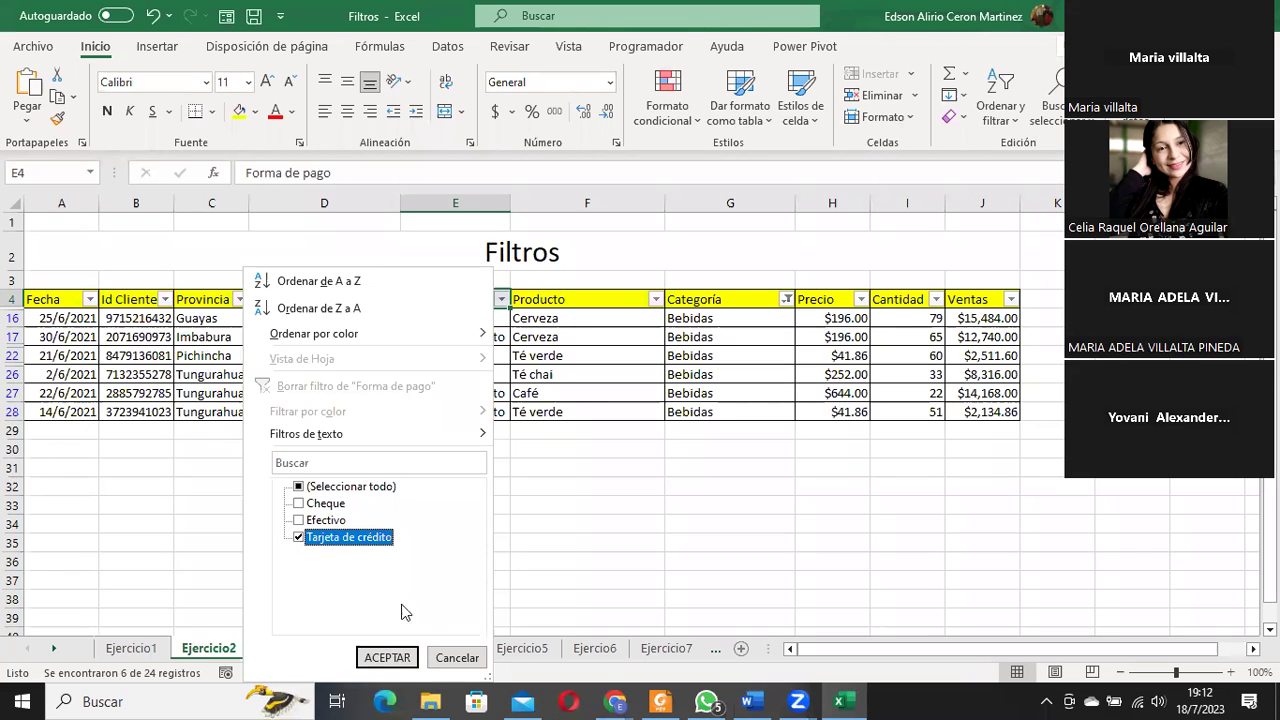
pyautogui.click(392, 658)
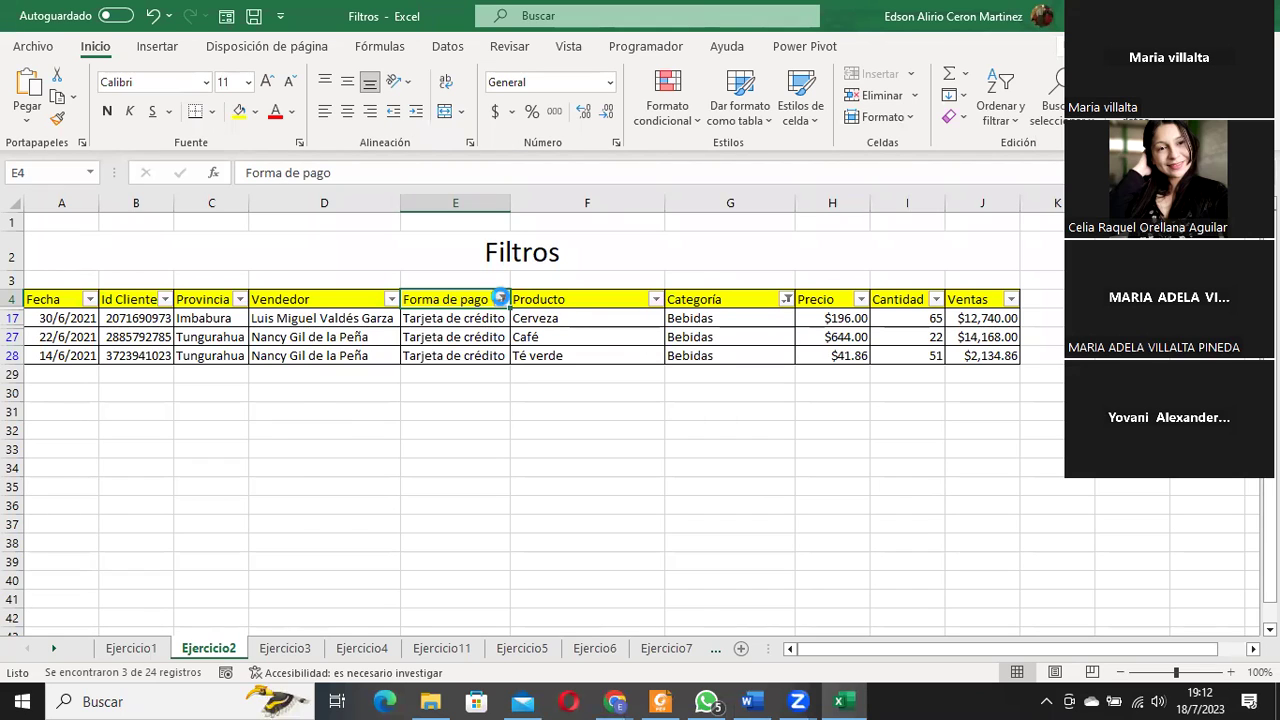
pyautogui.click(499, 298)
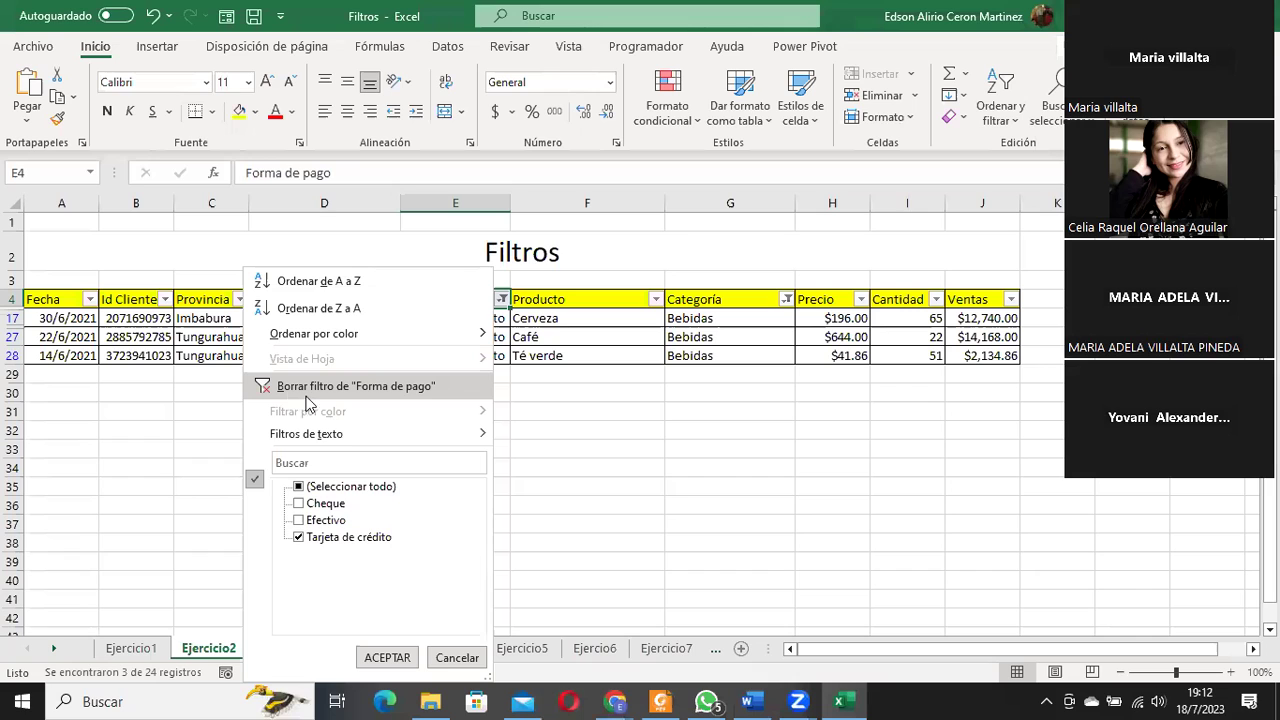
pyautogui.click(729, 360)
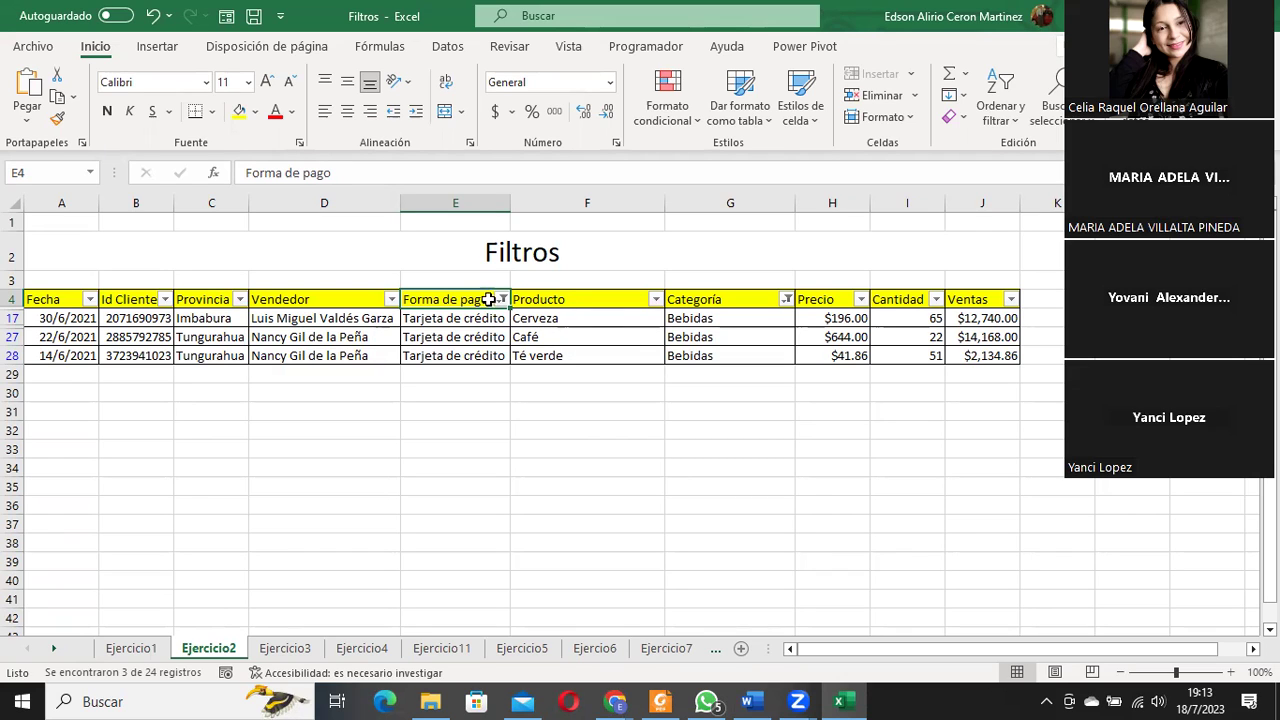
# Dismiss the Forma de pago list and choose Ordenar y filtrar > Borrar to clear the filters.
pyautogui.click(502, 299)
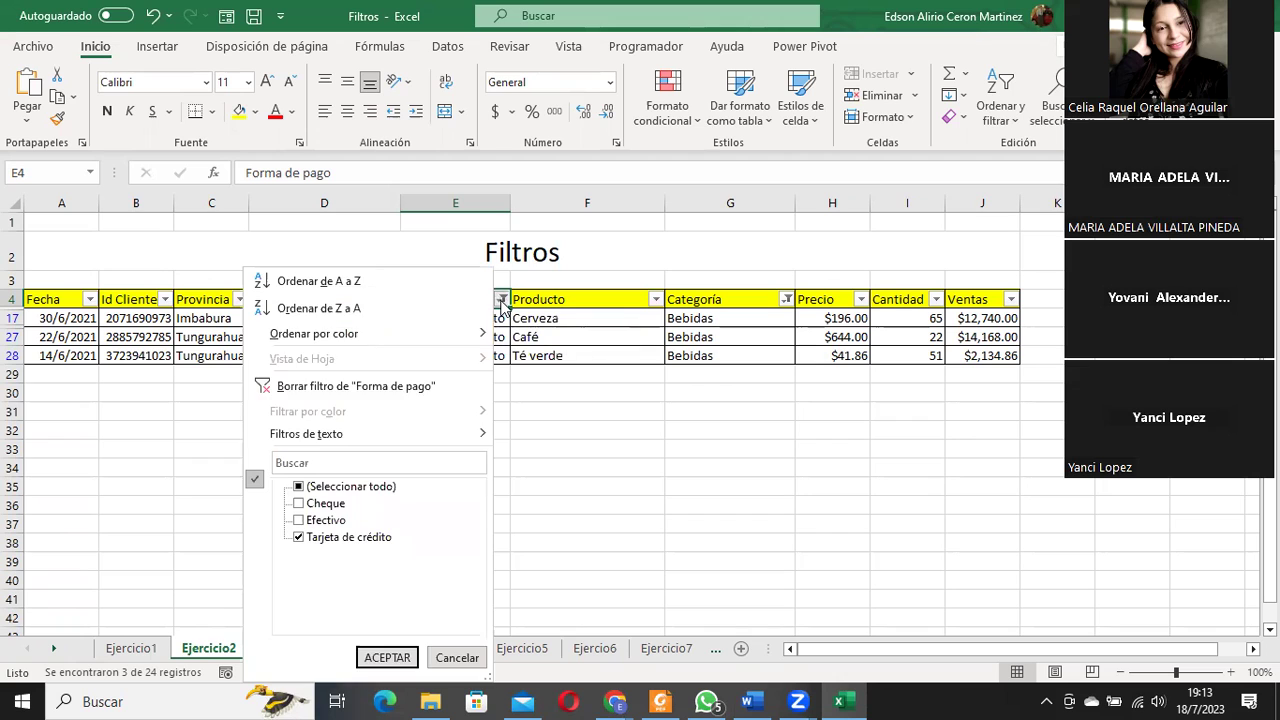
pyautogui.press('Escape')
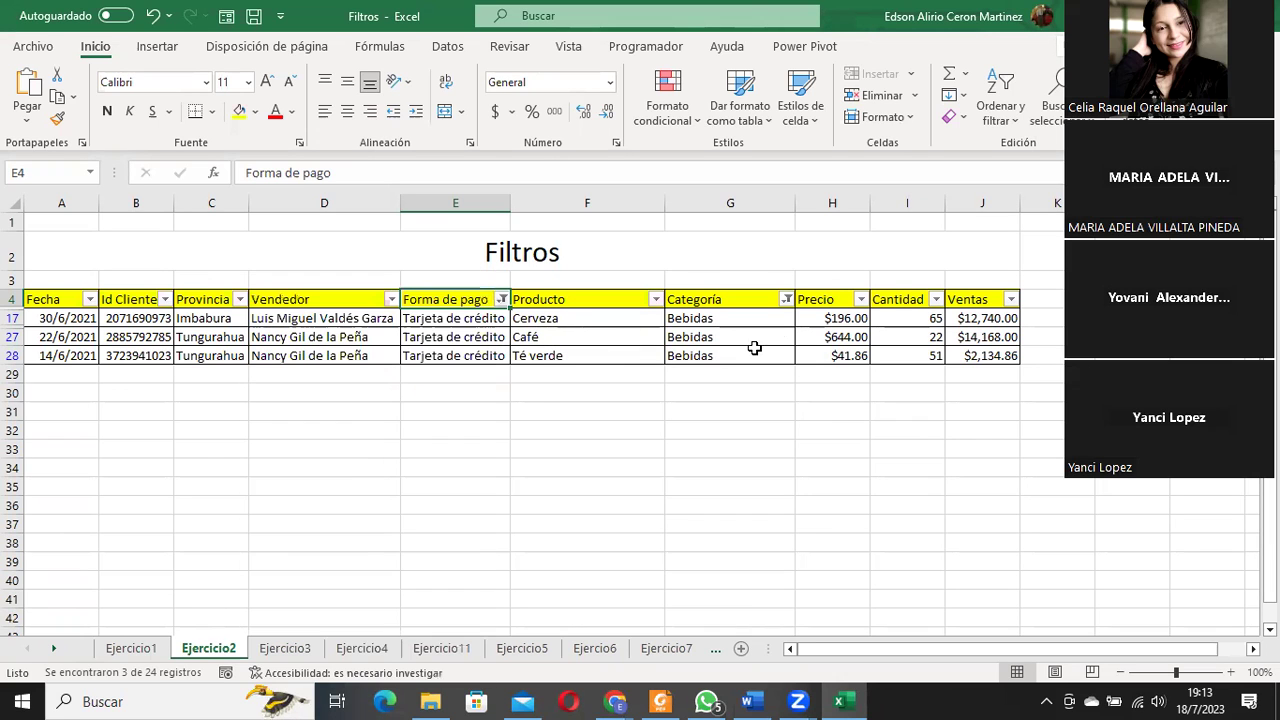
pyautogui.click(996, 113)
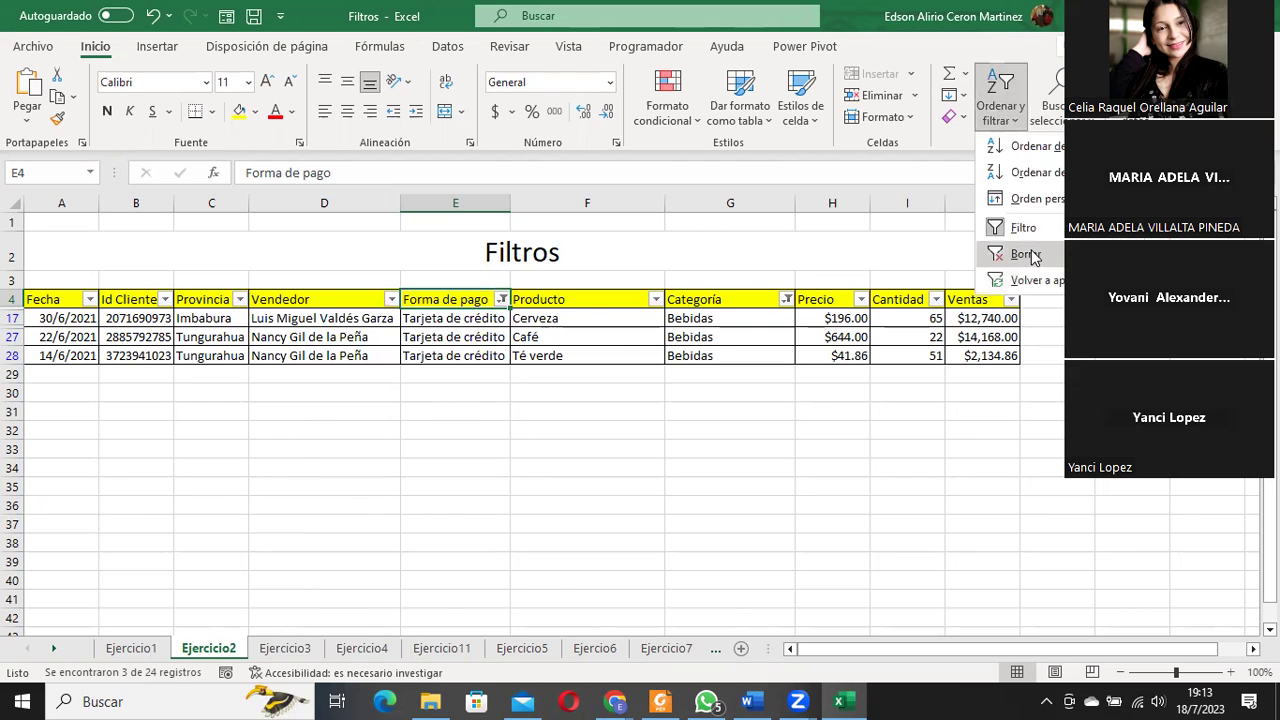
pyautogui.click(1025, 255)
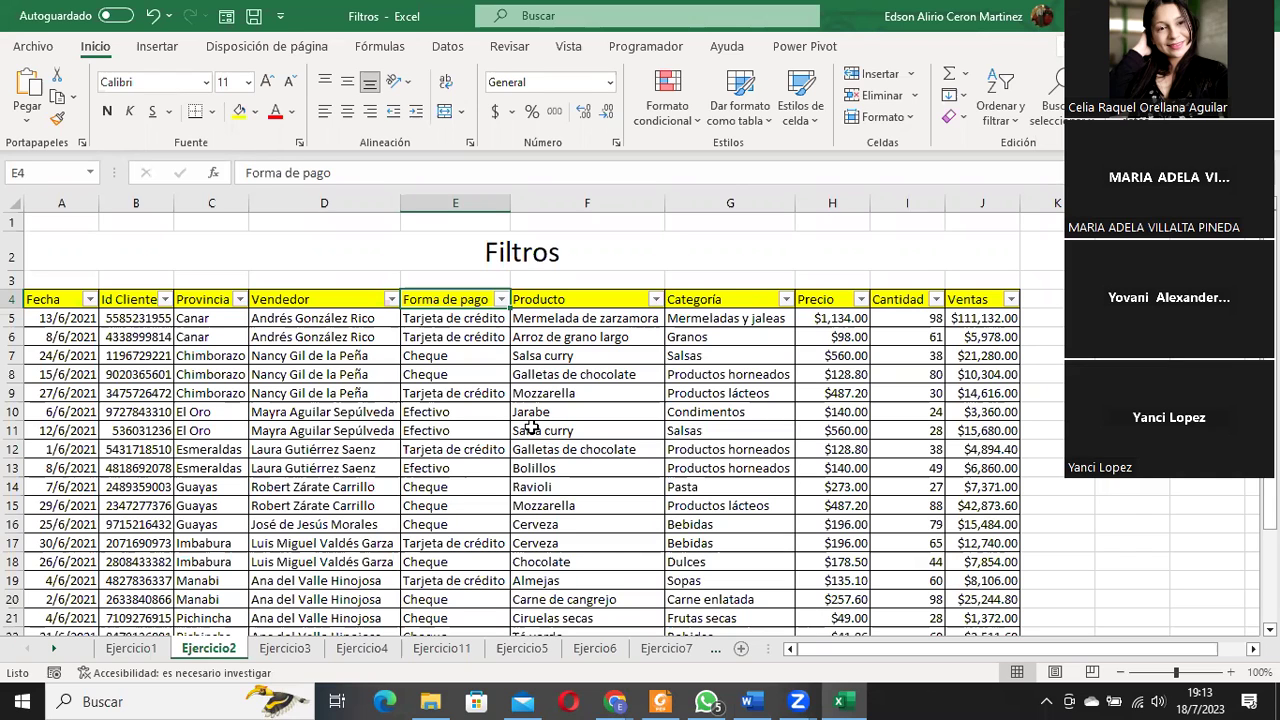
# Go through the Ejercicio3 sheet to the Ejercicio4 sheet.
pyautogui.click(305, 650)
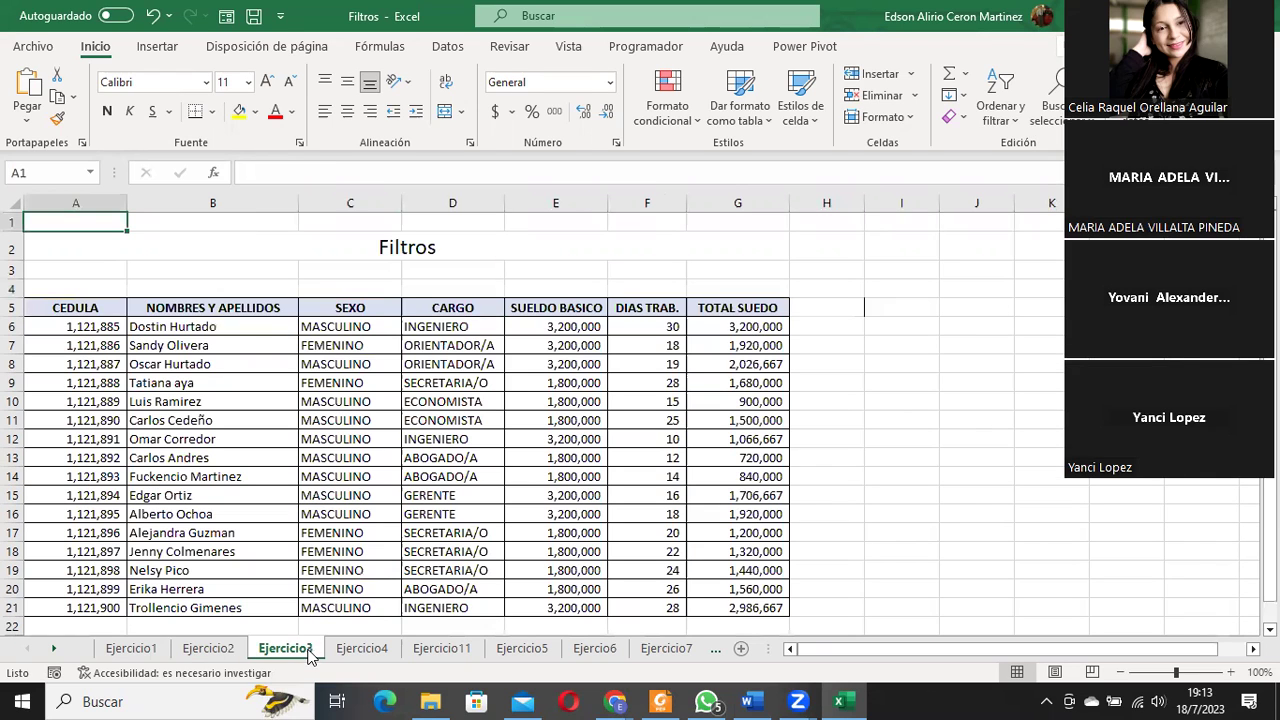
pyautogui.scroll(-3, 508, 478)
pyautogui.scroll(3, 508, 471)
pyautogui.click(376, 650)
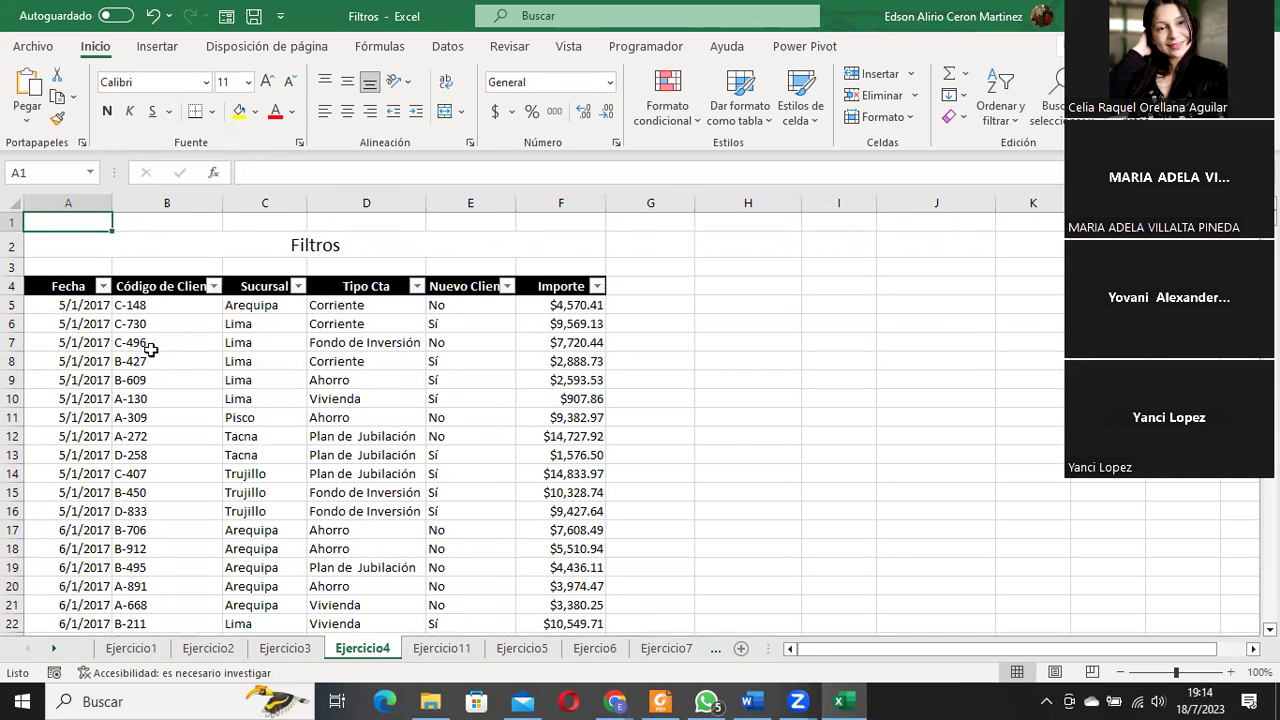
# Check the data range by jumping from A5 to the last record and back to the top.
pyautogui.click(70, 303)
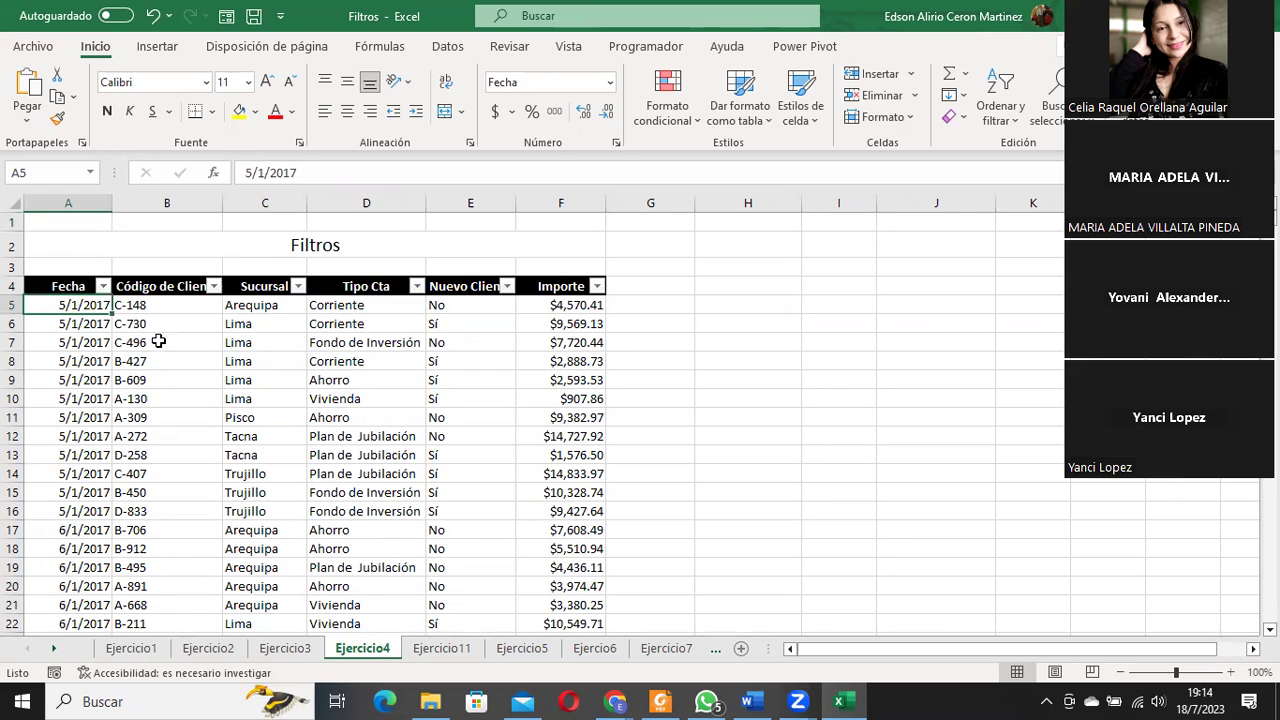
pyautogui.hotkey('ctrl', 'Down')
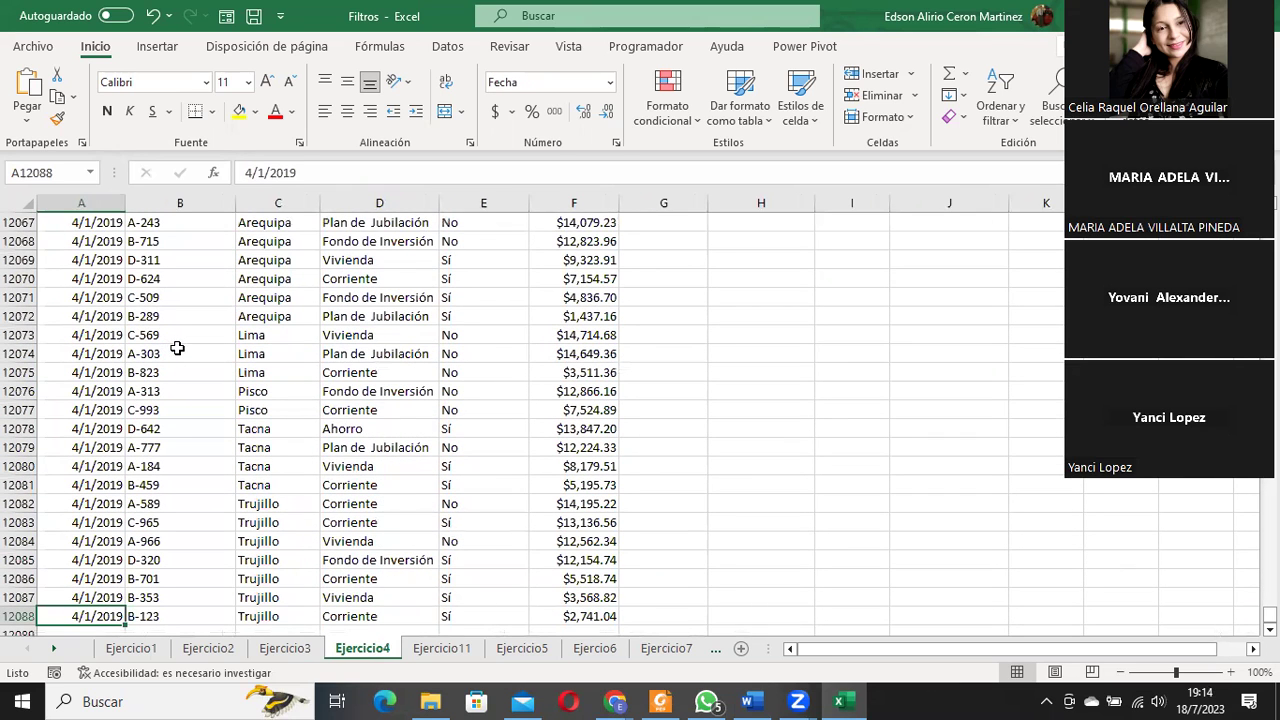
pyautogui.hotkey('ctrl', 'Up')
pyautogui.press('Down')
pyautogui.press('Up')
pyautogui.press('Up')
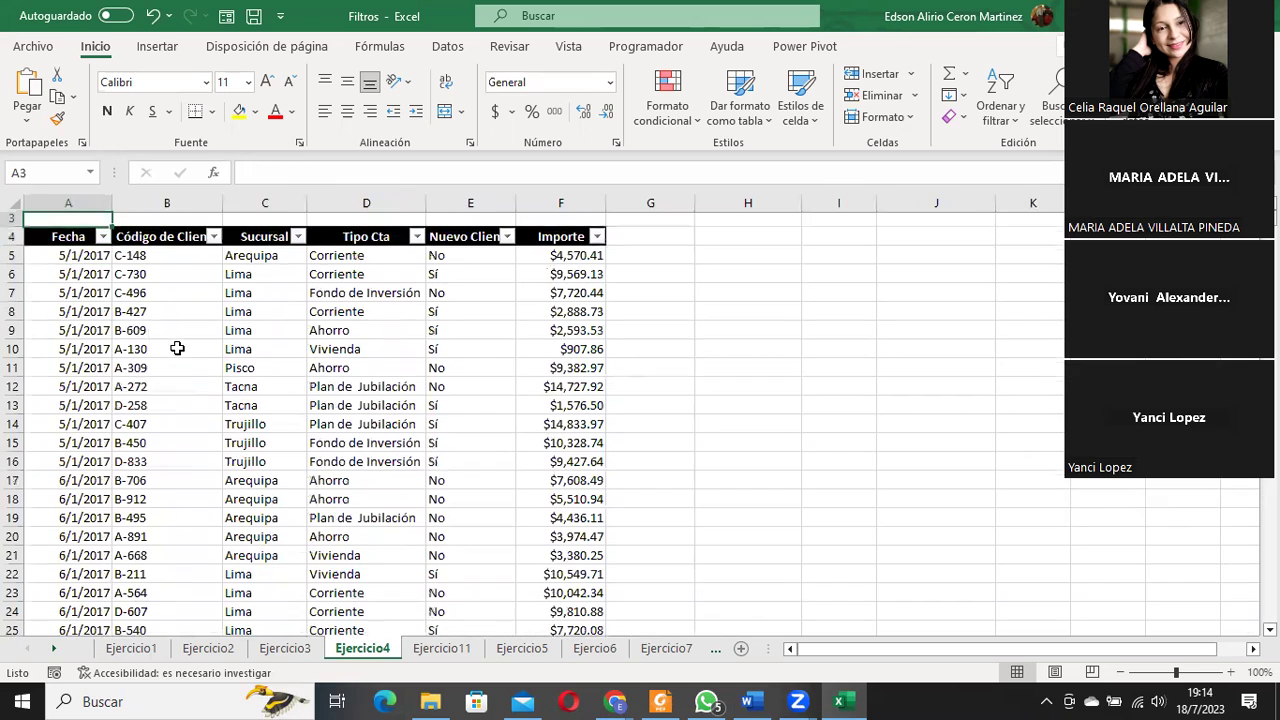
pyautogui.press('Up')
pyautogui.press('Up')
pyautogui.press('Down')
pyautogui.press('Down')
pyautogui.press('Down')
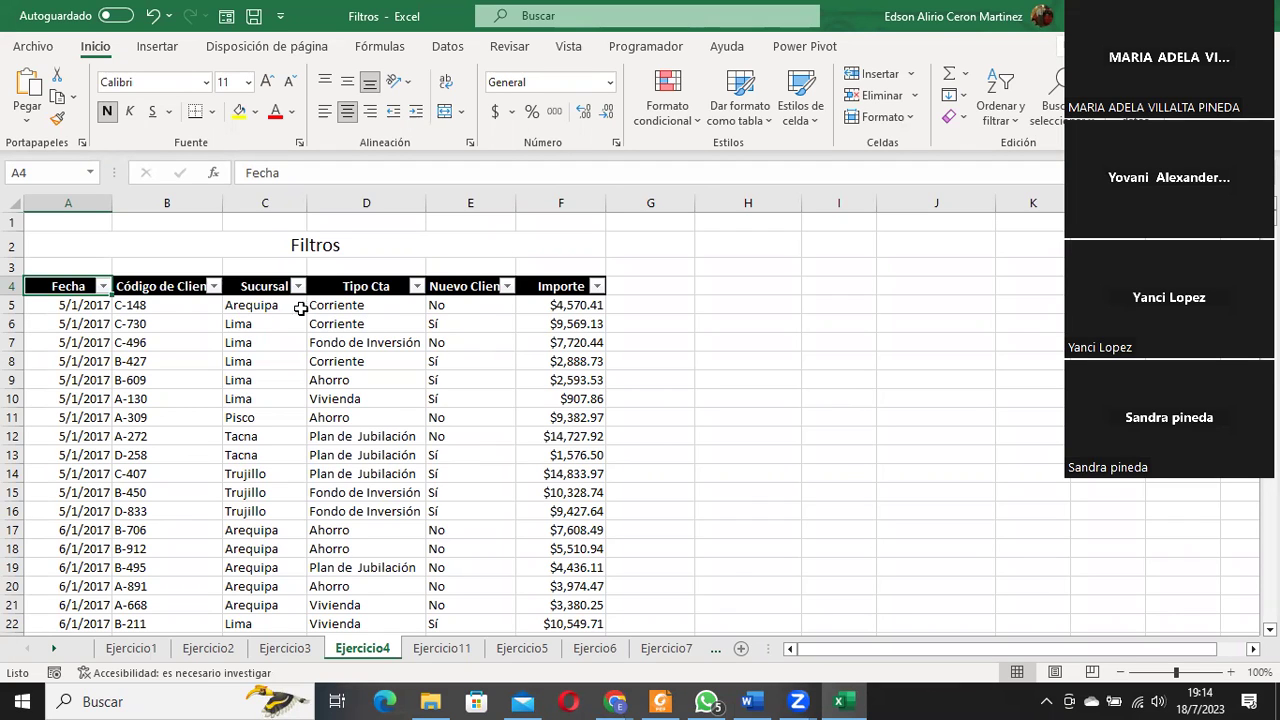
pyautogui.click(252, 290)
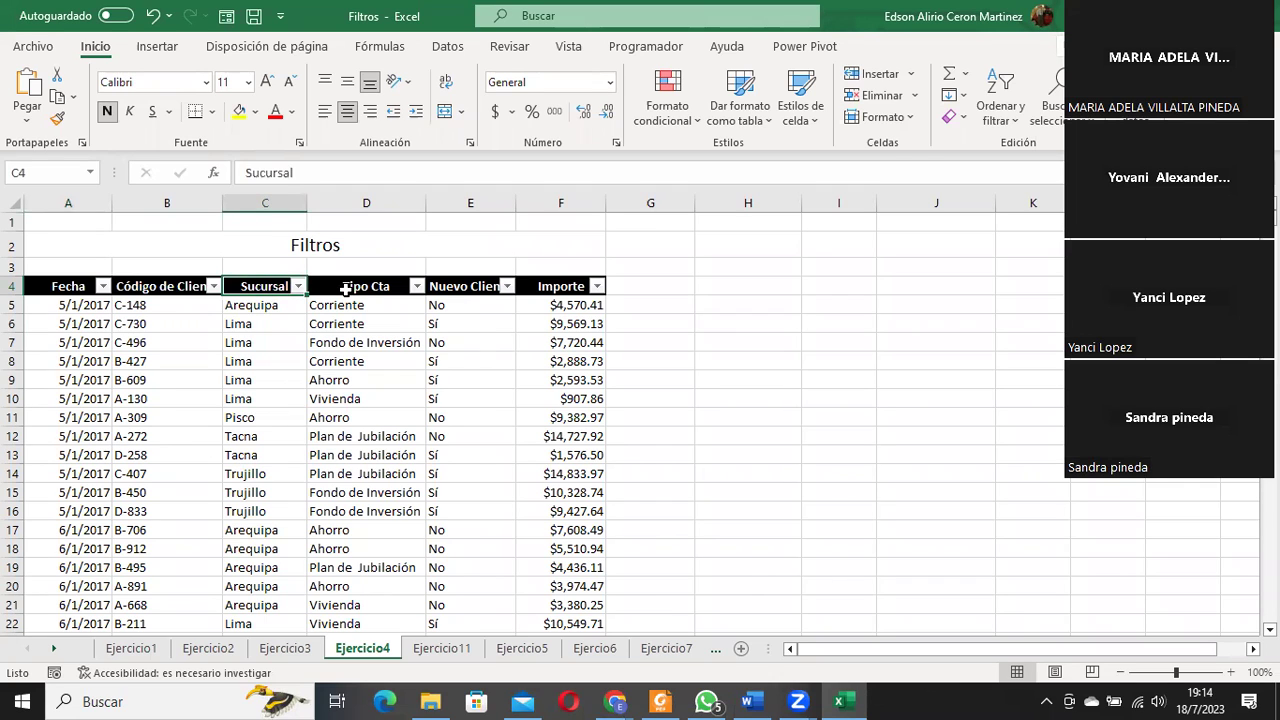
pyautogui.click(263, 309)
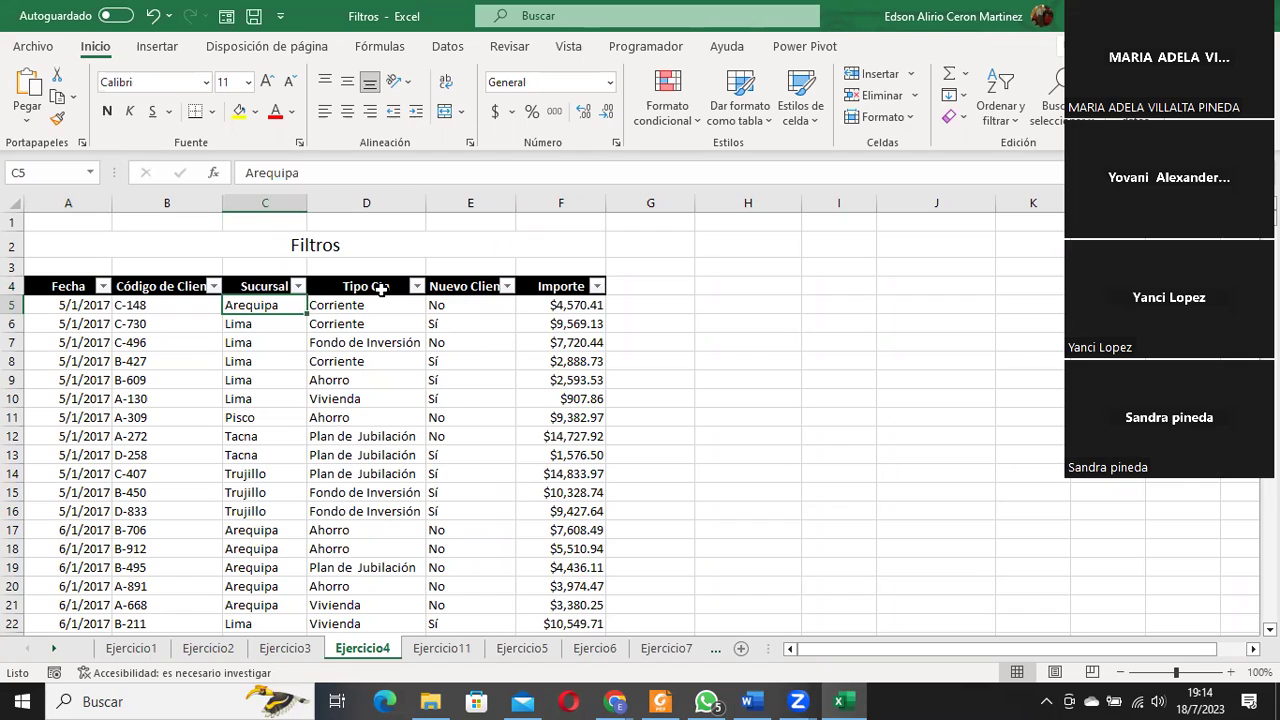
pyautogui.click(474, 288)
pyautogui.click(254, 286)
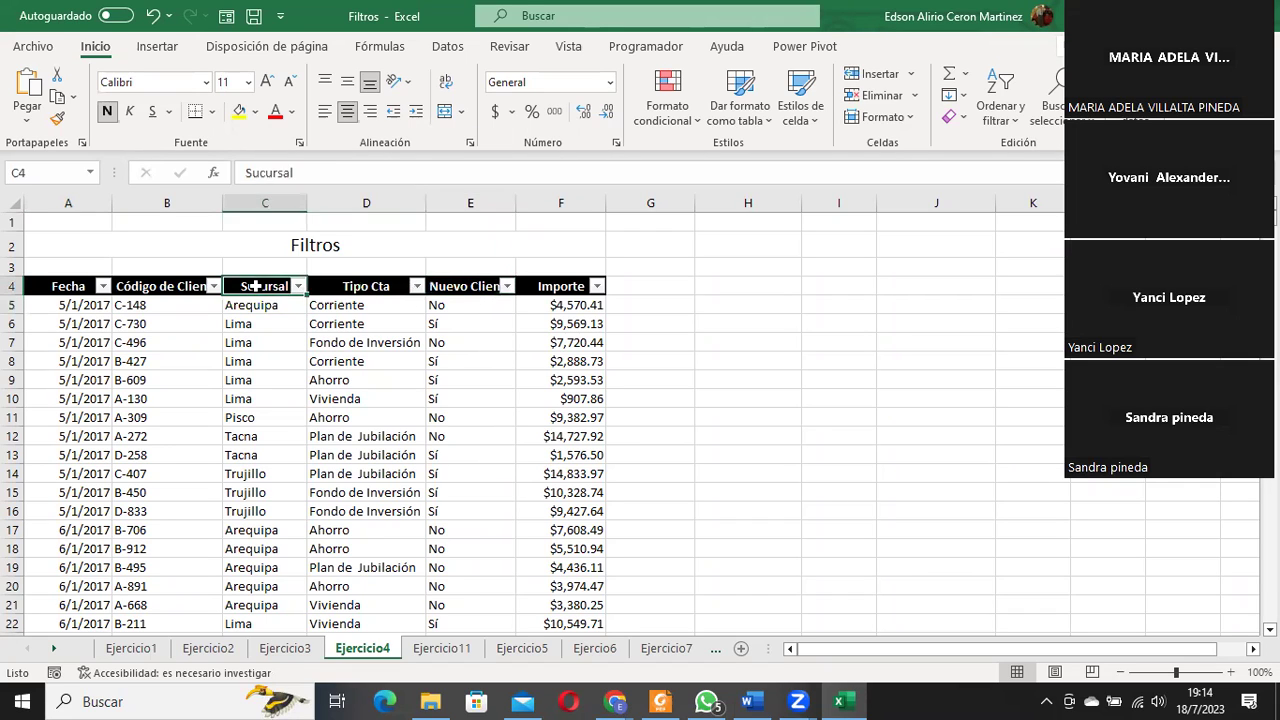
pyautogui.click(340, 286)
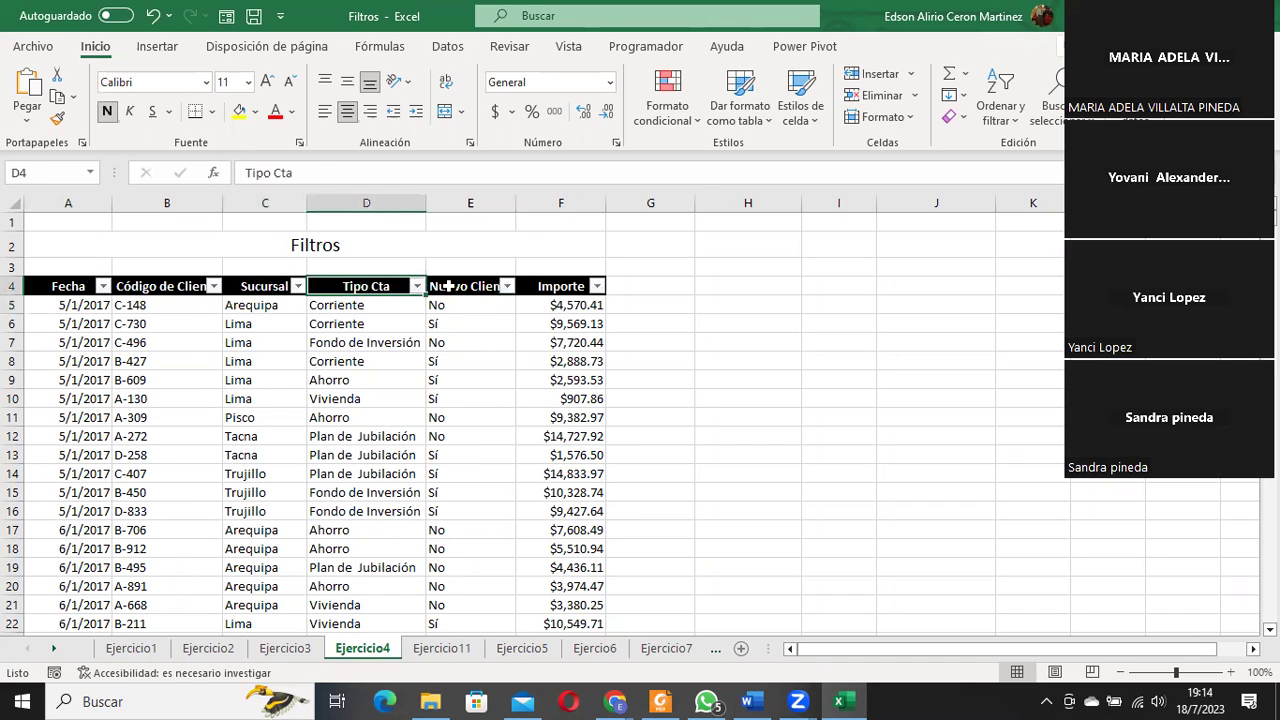
pyautogui.click(452, 286)
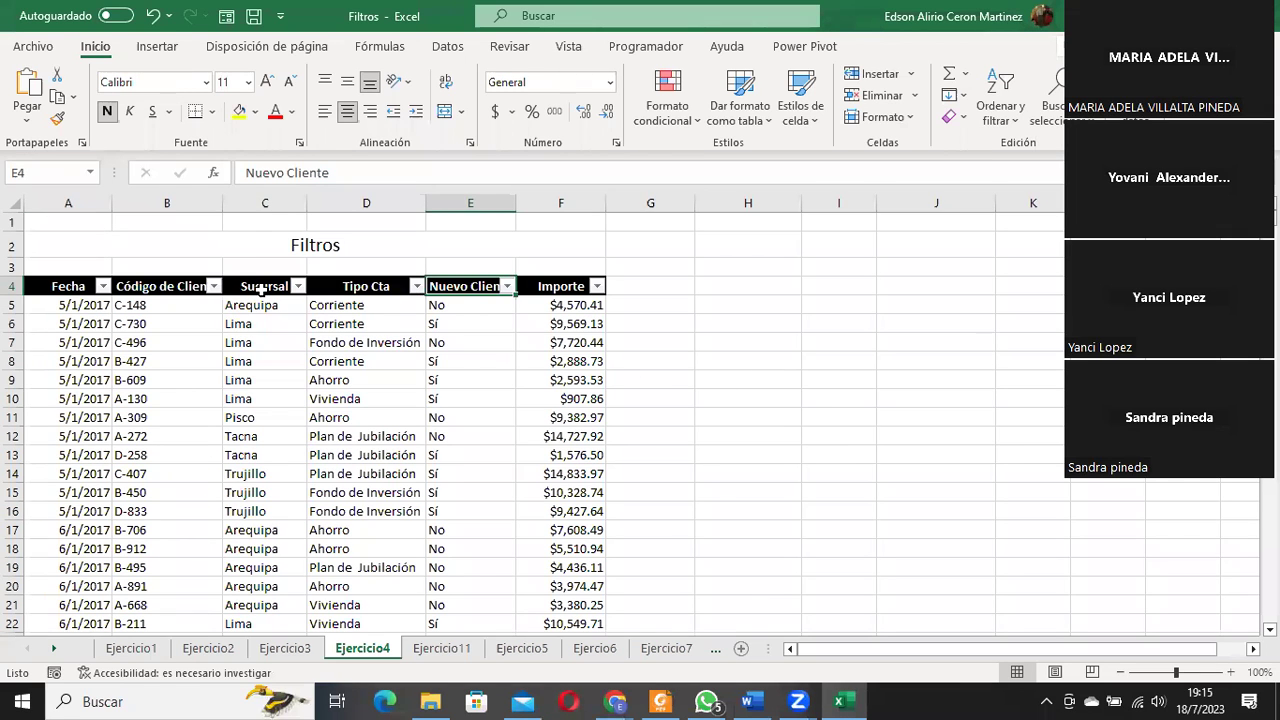
pyautogui.click(255, 289)
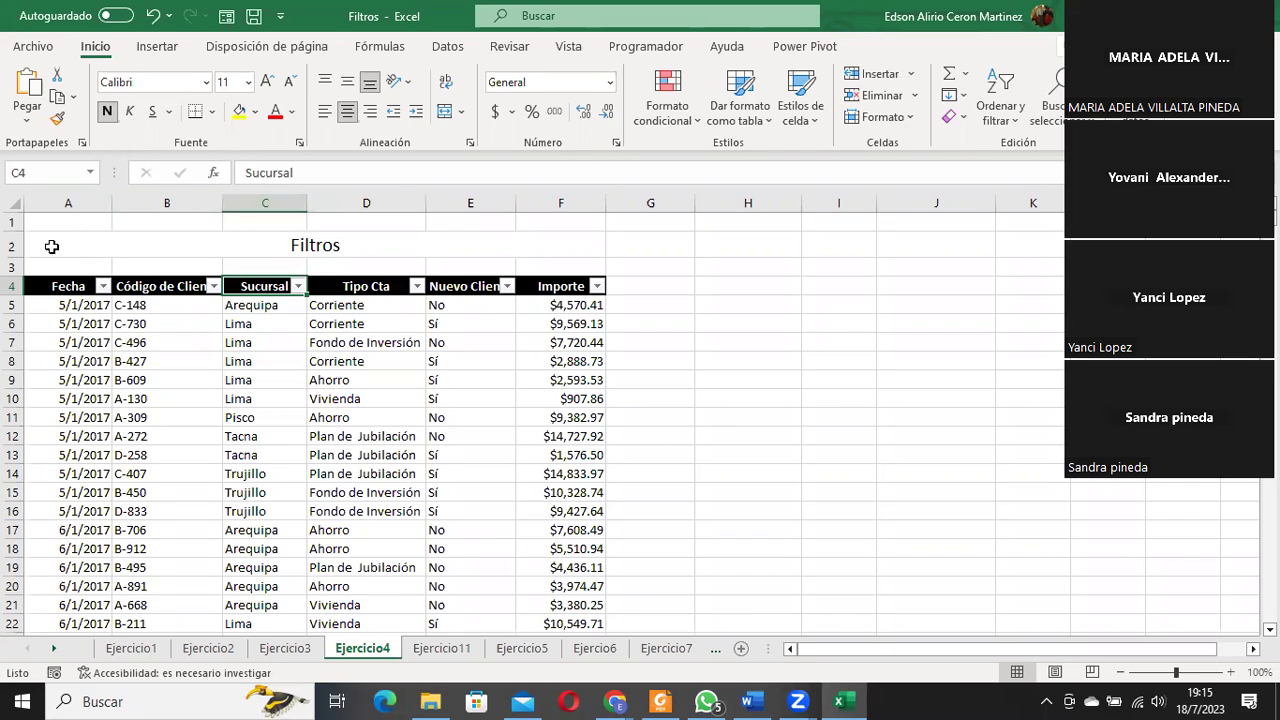
pyautogui.click(452, 291)
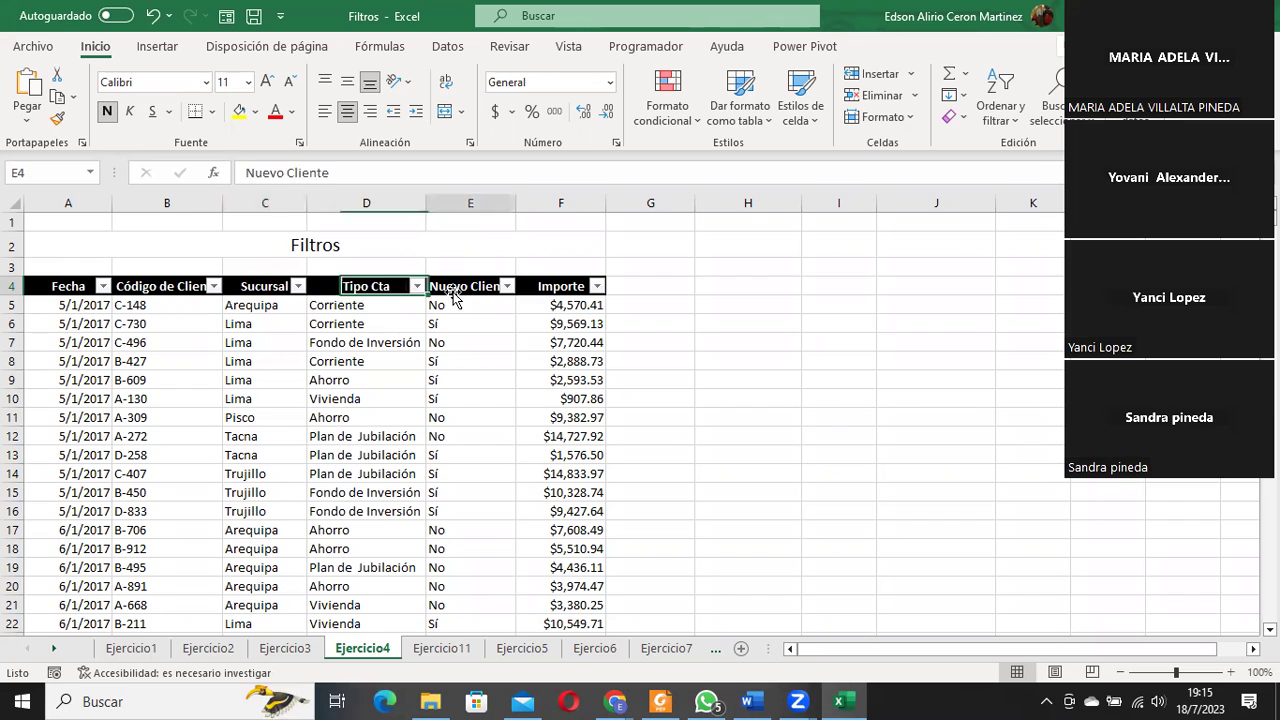
pyautogui.click(451, 316)
pyautogui.click(451, 320)
pyautogui.click(455, 306)
pyautogui.click(458, 325)
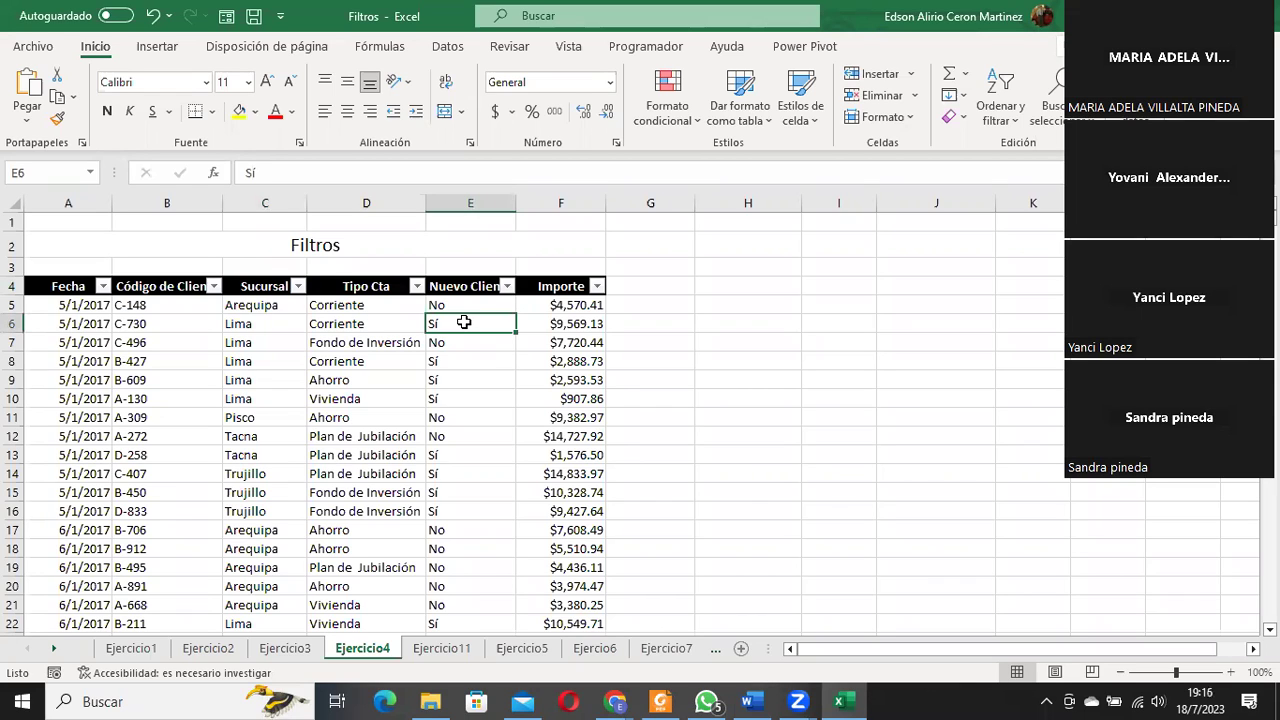
pyautogui.click(467, 304)
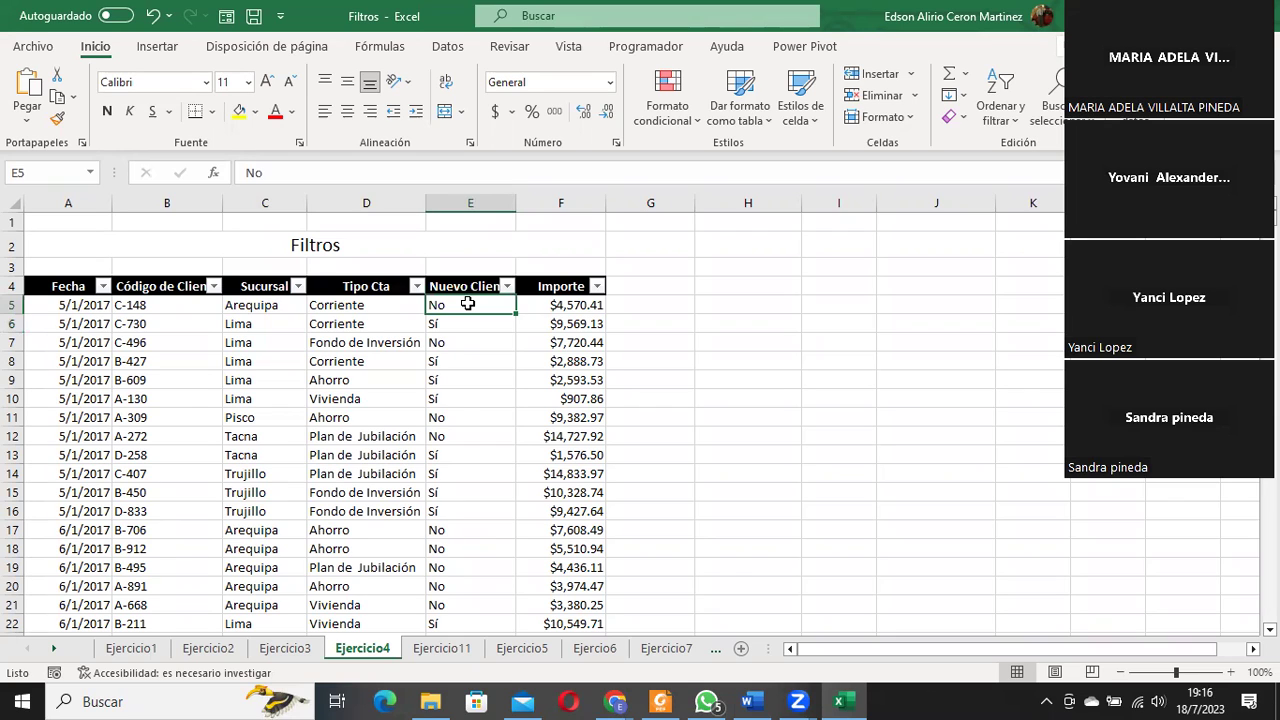
pyautogui.moveTo(467, 304); pyautogui.dragTo(467, 438)
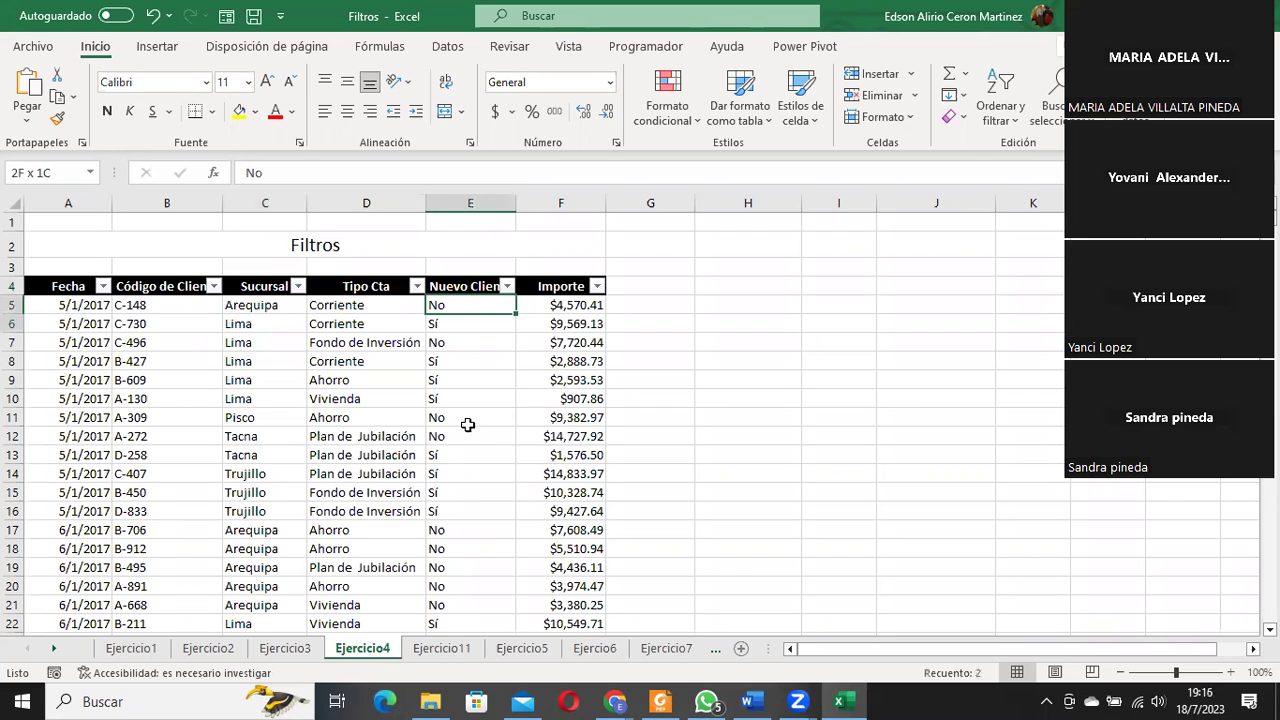
pyautogui.click(451, 312)
pyautogui.moveTo(451, 320); pyautogui.dragTo(462, 448)
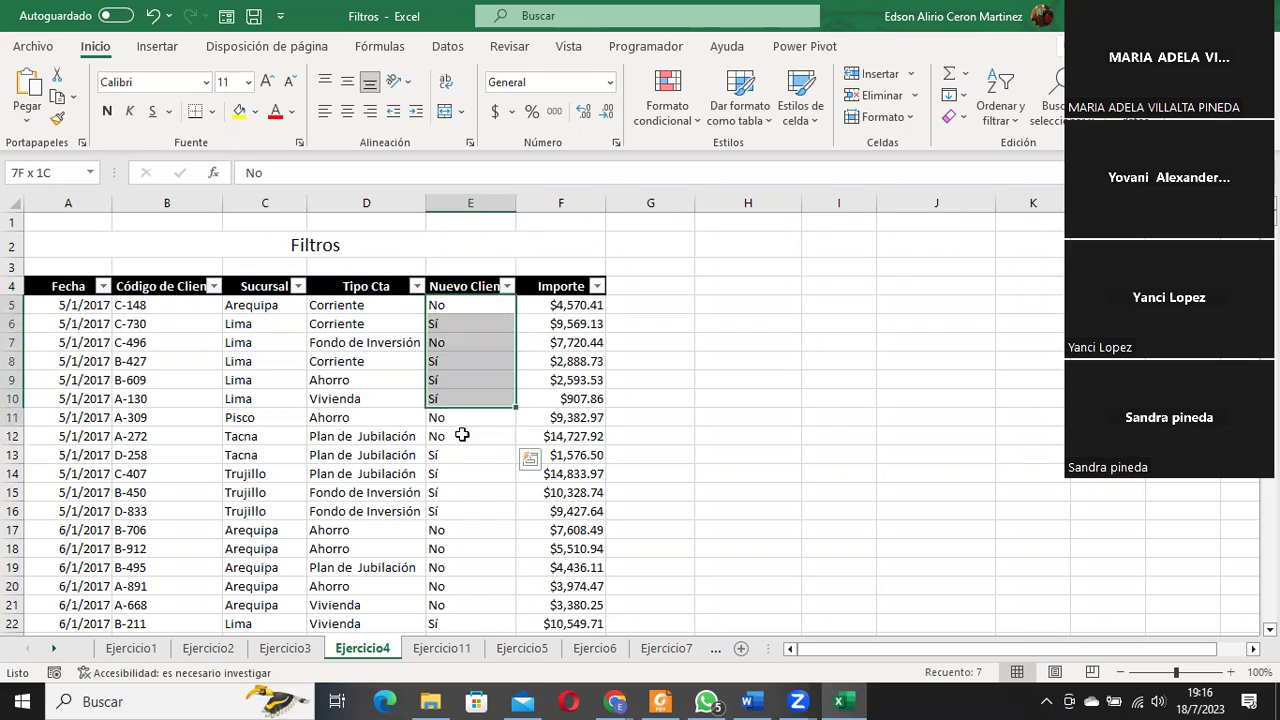
pyautogui.click(458, 286)
pyautogui.click(449, 323)
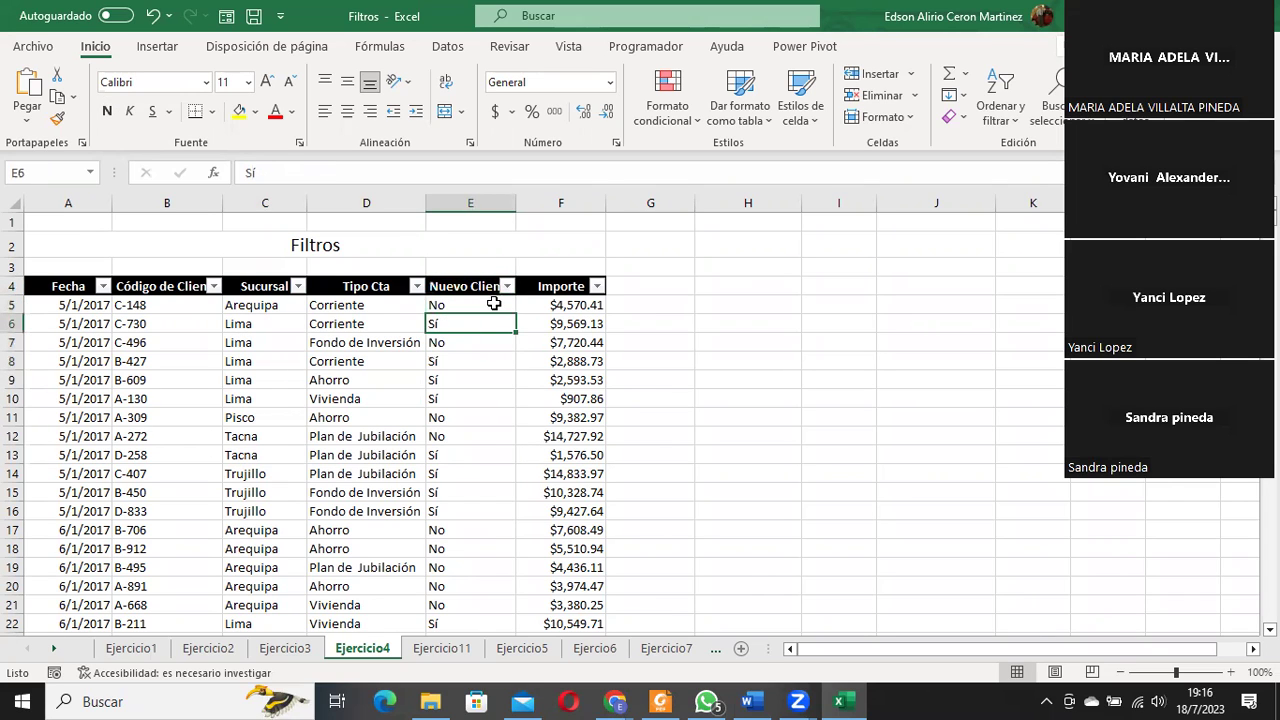
pyautogui.click(461, 288)
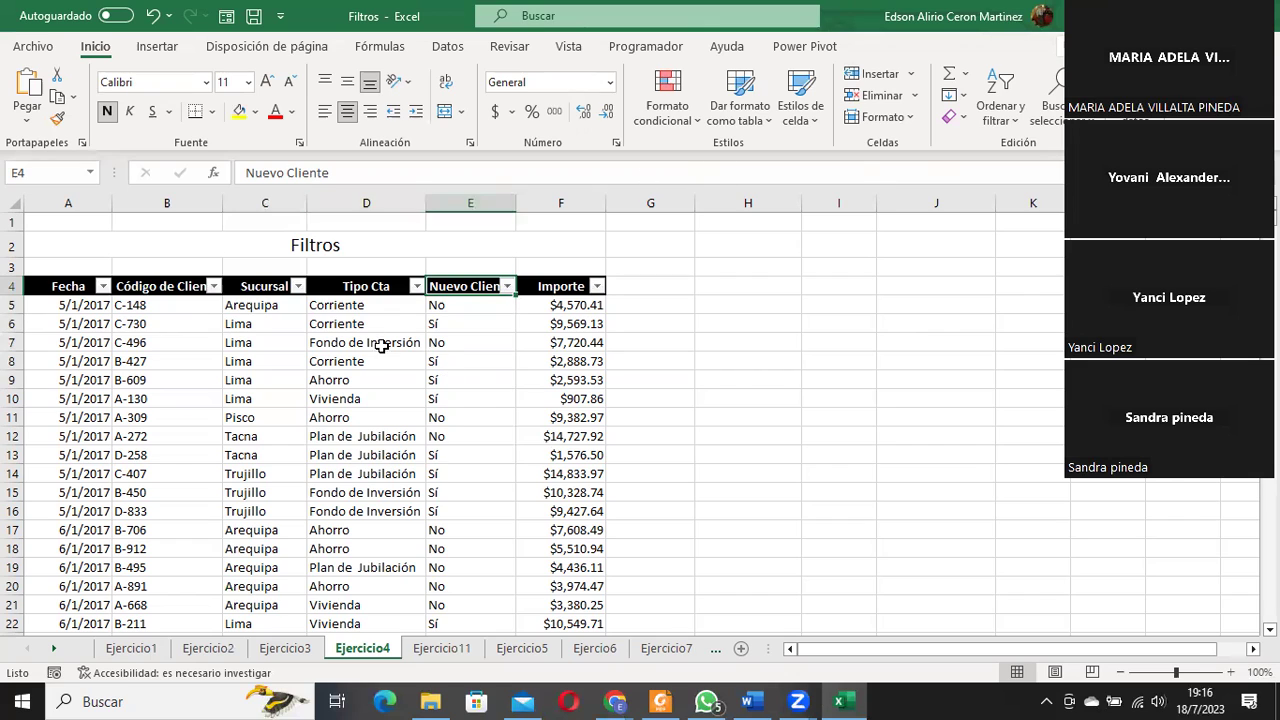
# Filter Sucursal to Arequipa only and Tipo Cta to Plan de Jubilación only.
pyautogui.click(298, 286)
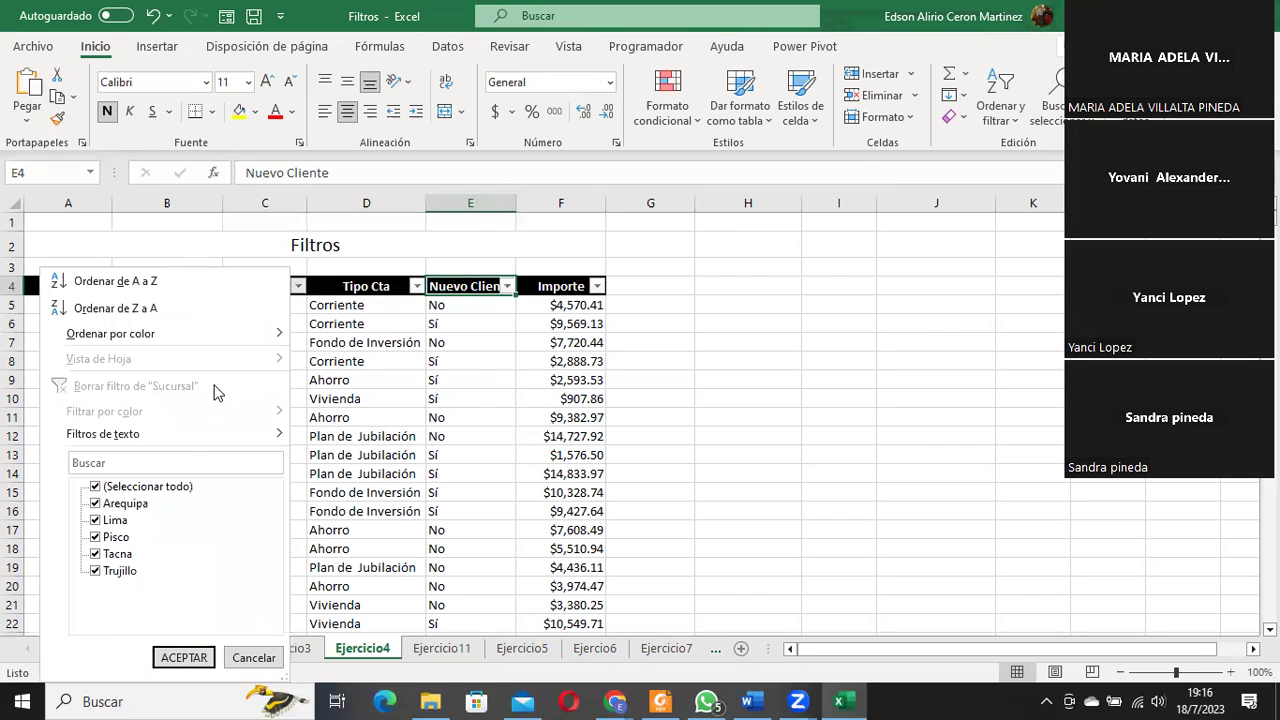
pyautogui.click(165, 487)
pyautogui.click(108, 505)
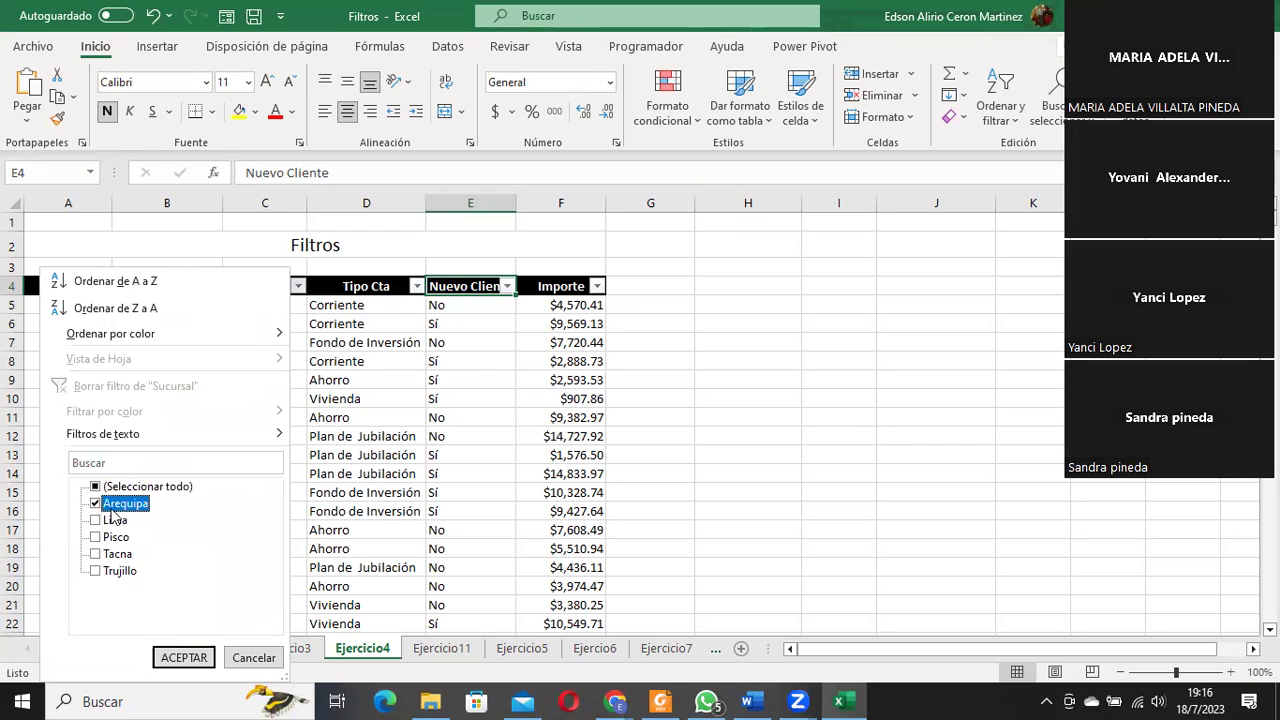
pyautogui.click(184, 657)
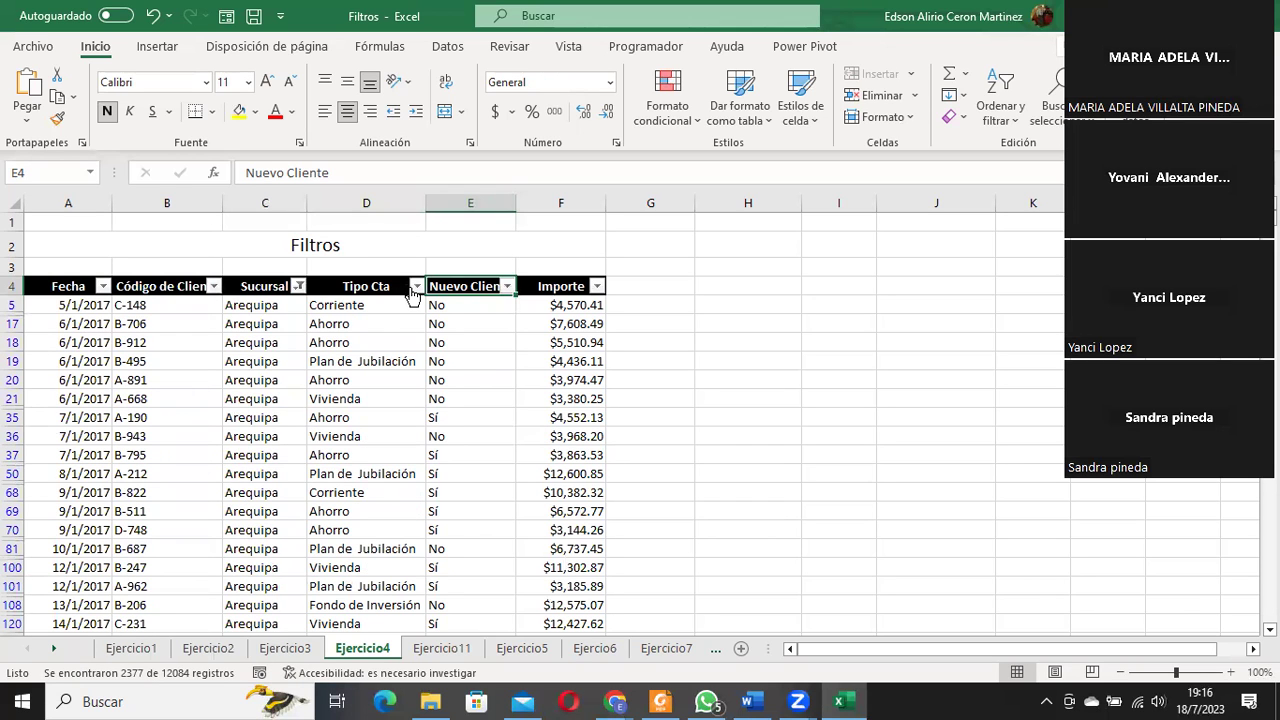
pyautogui.click(415, 287)
pyautogui.click(250, 488)
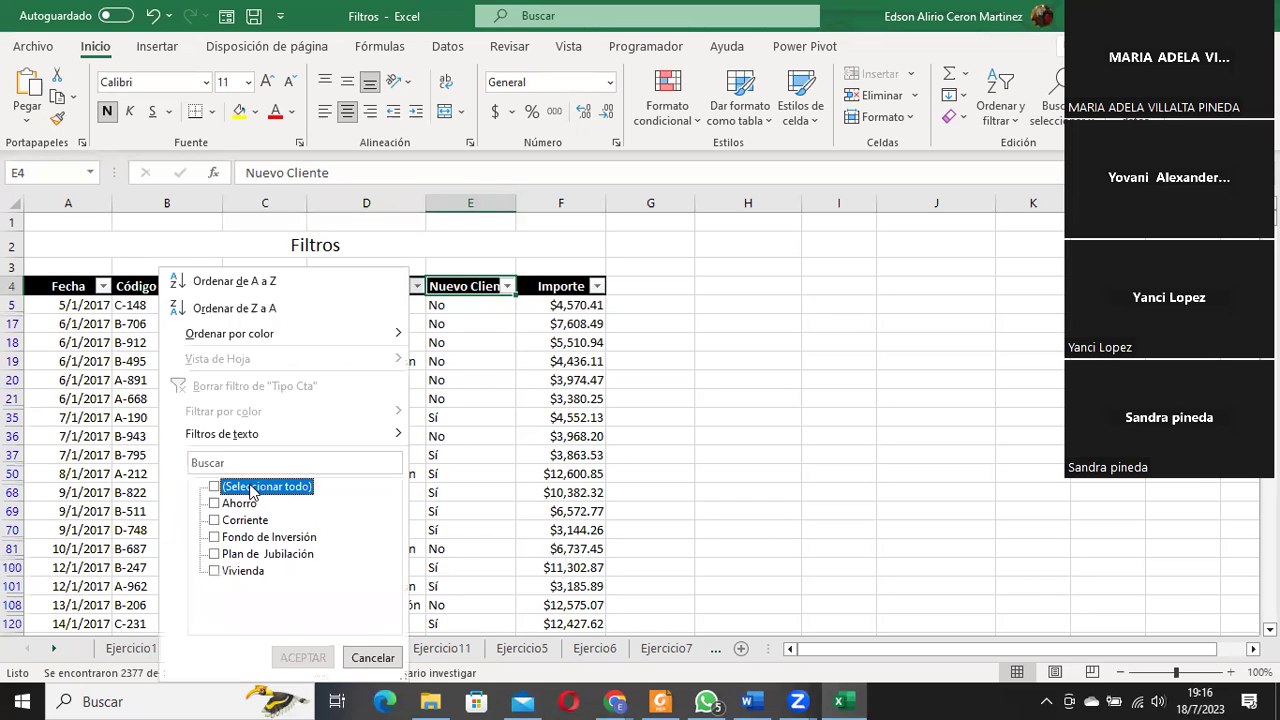
pyautogui.click(216, 555)
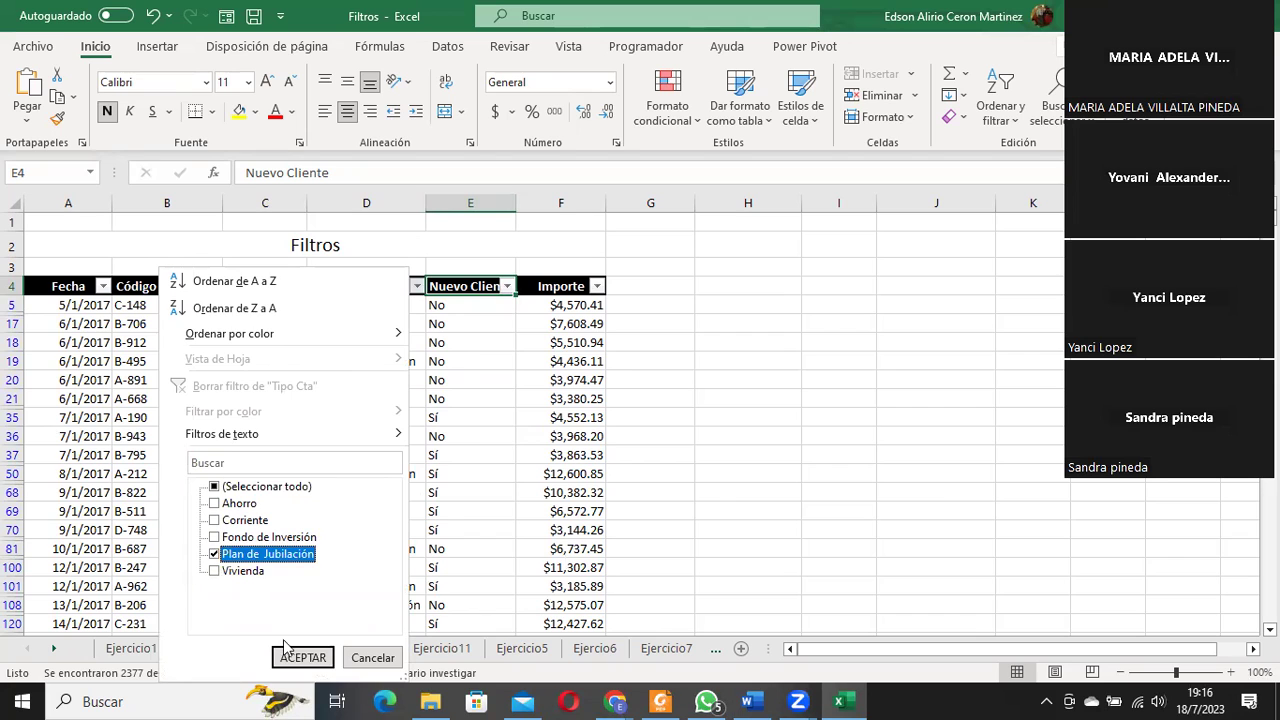
pyautogui.click(300, 657)
# Keep only Sí under Nuevo Cliente and shrink the Excel window.
pyautogui.click(507, 287)
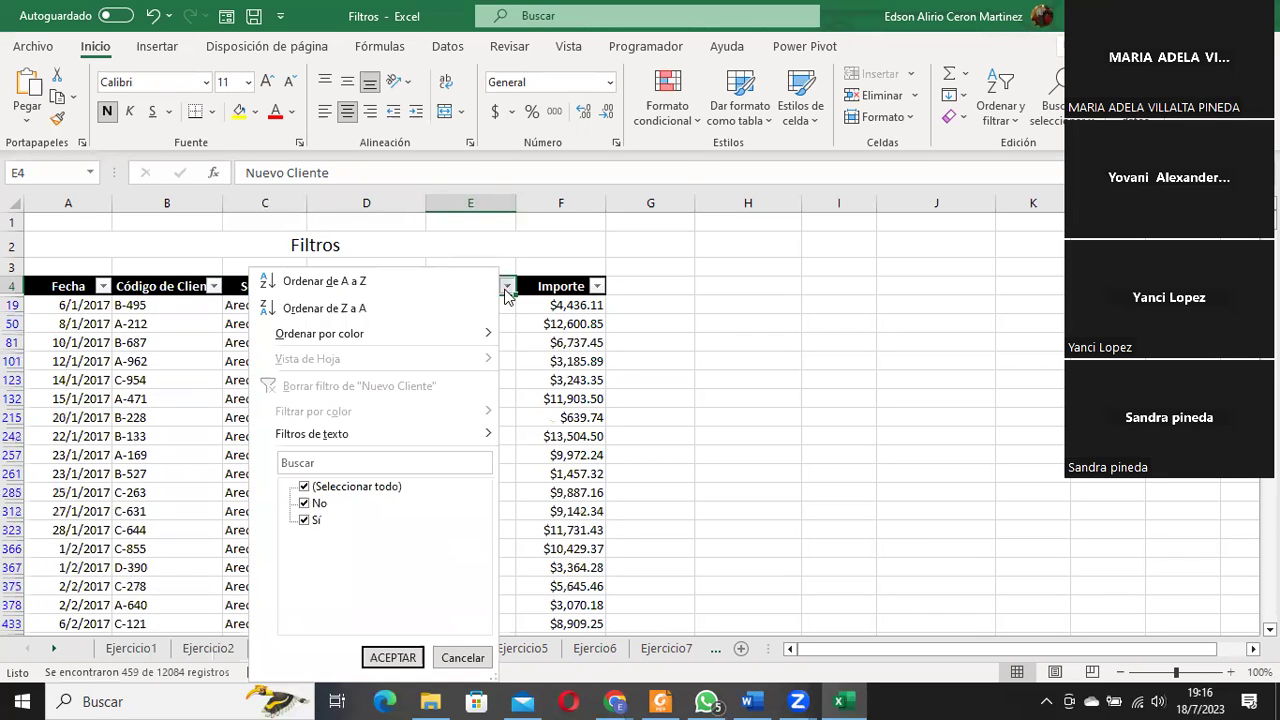
pyautogui.click(308, 487)
pyautogui.click(305, 520)
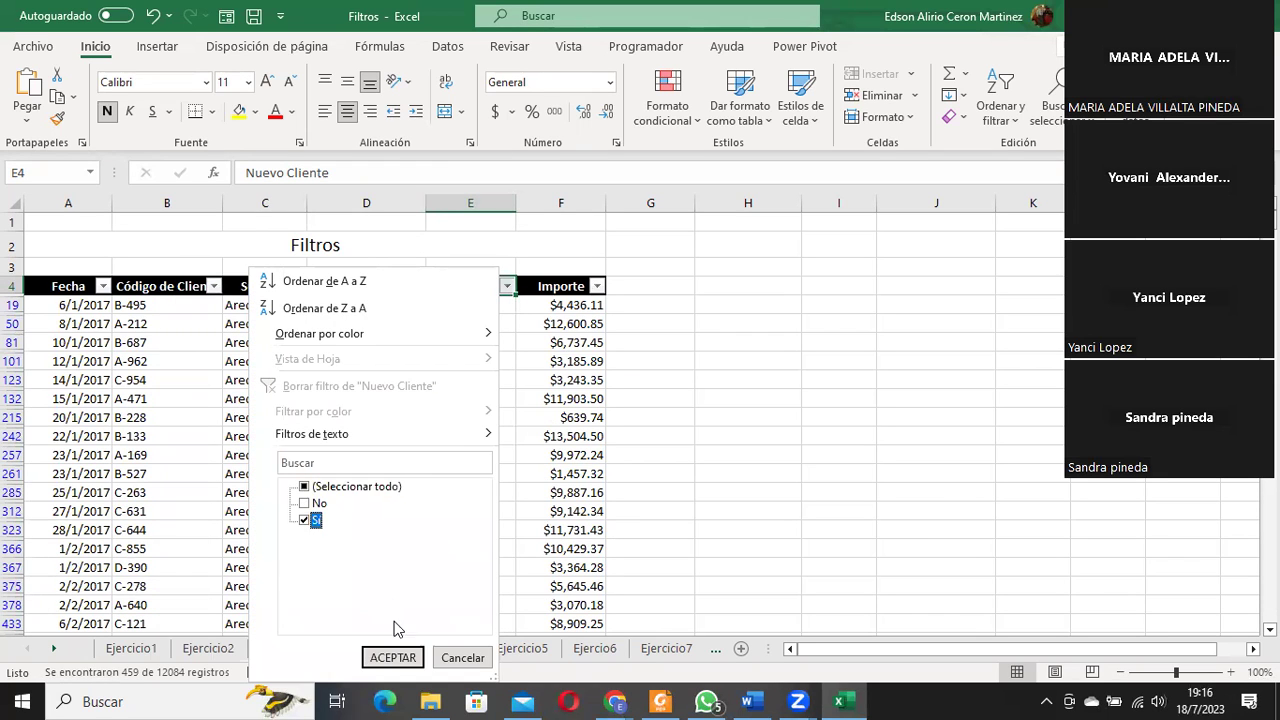
pyautogui.click(392, 657)
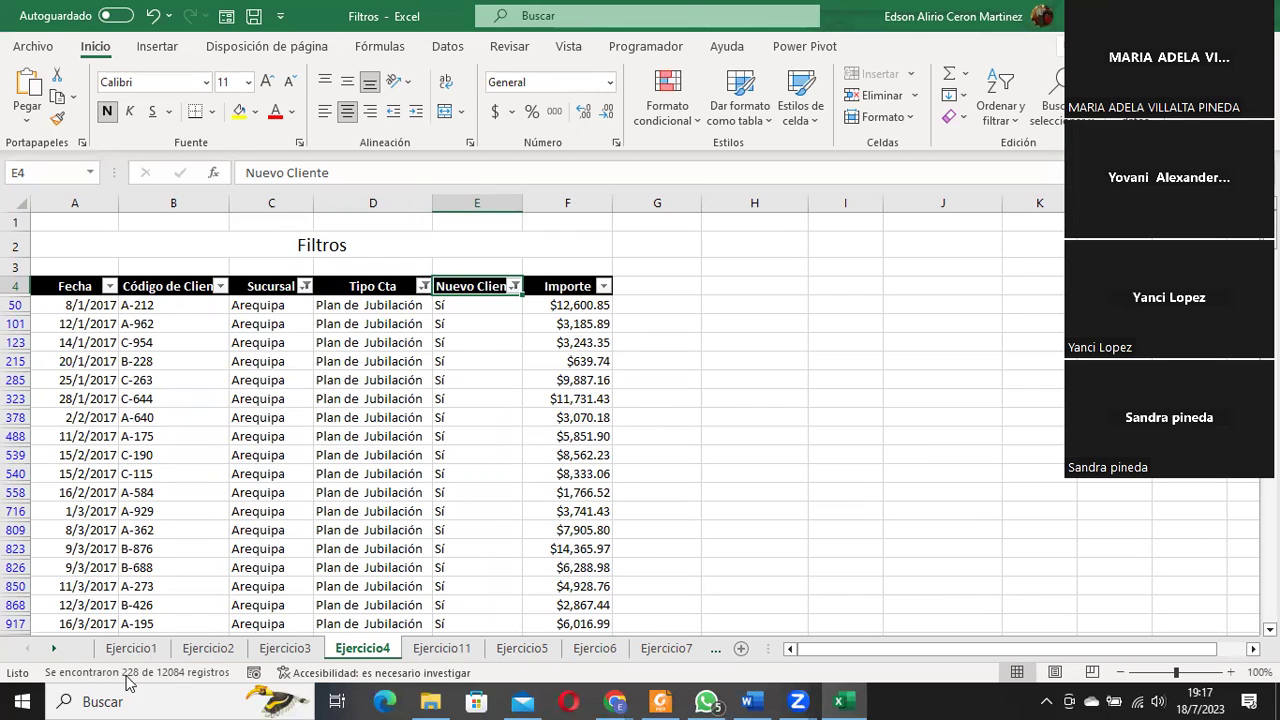
pyautogui.moveTo(975, 16); pyautogui.dragTo(1035, 373)
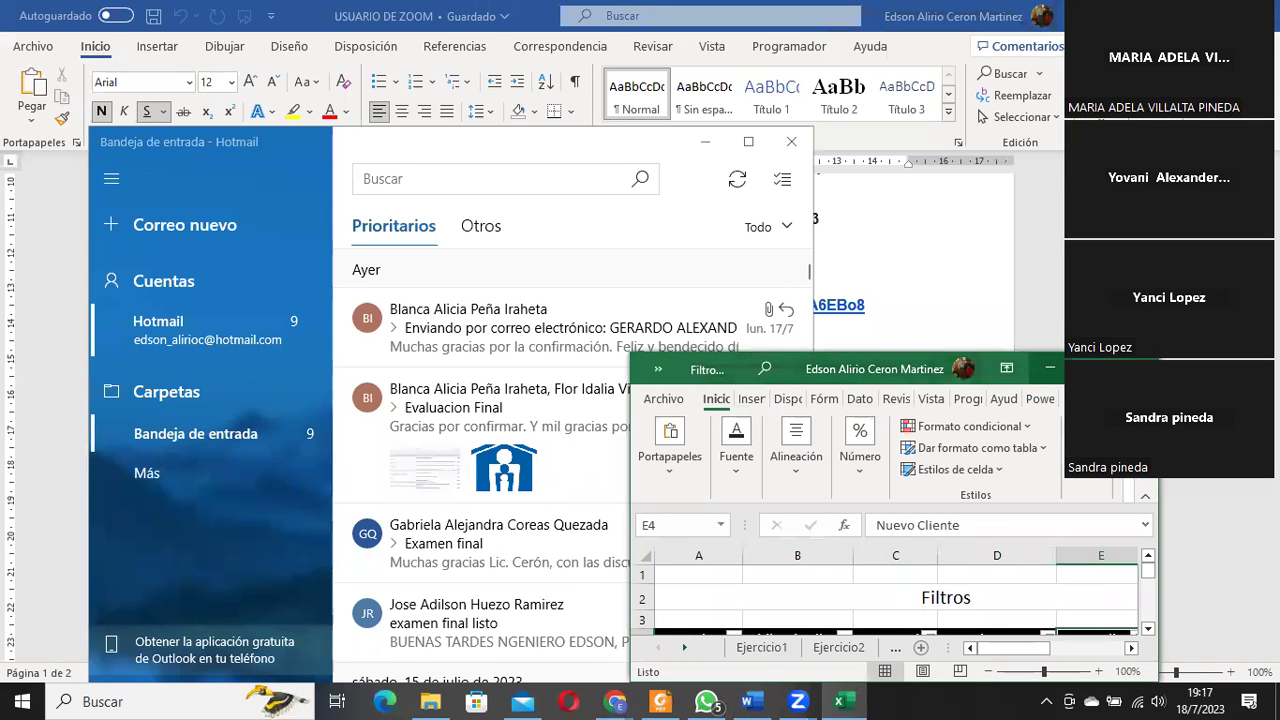
# Move and enlarge the Excel window, then maximize it to fill the screen.
pyautogui.moveTo(880, 369); pyautogui.dragTo(620, 28)
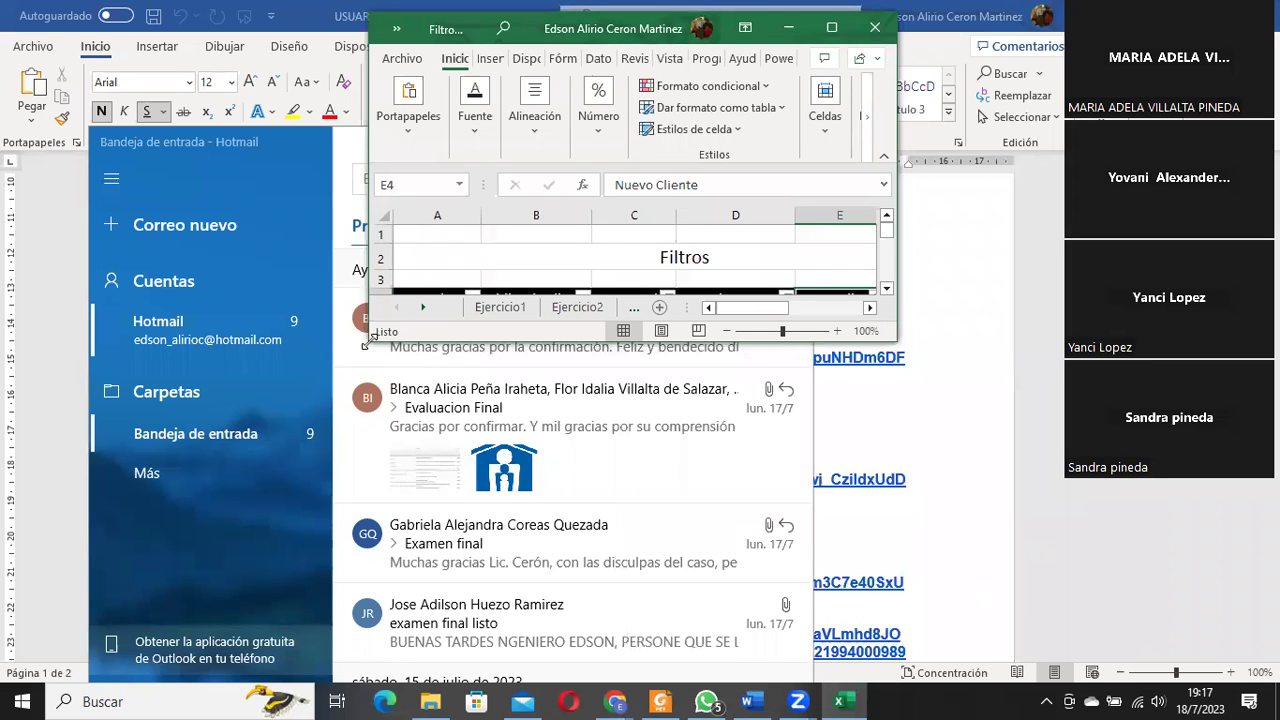
pyautogui.moveTo(369, 340)
pyautogui.mouseDown()
pyautogui.moveTo(213, 627)
pyautogui.moveTo(150, 688)
pyautogui.mouseUp()
pyautogui.scroll(-1, 306, 623)
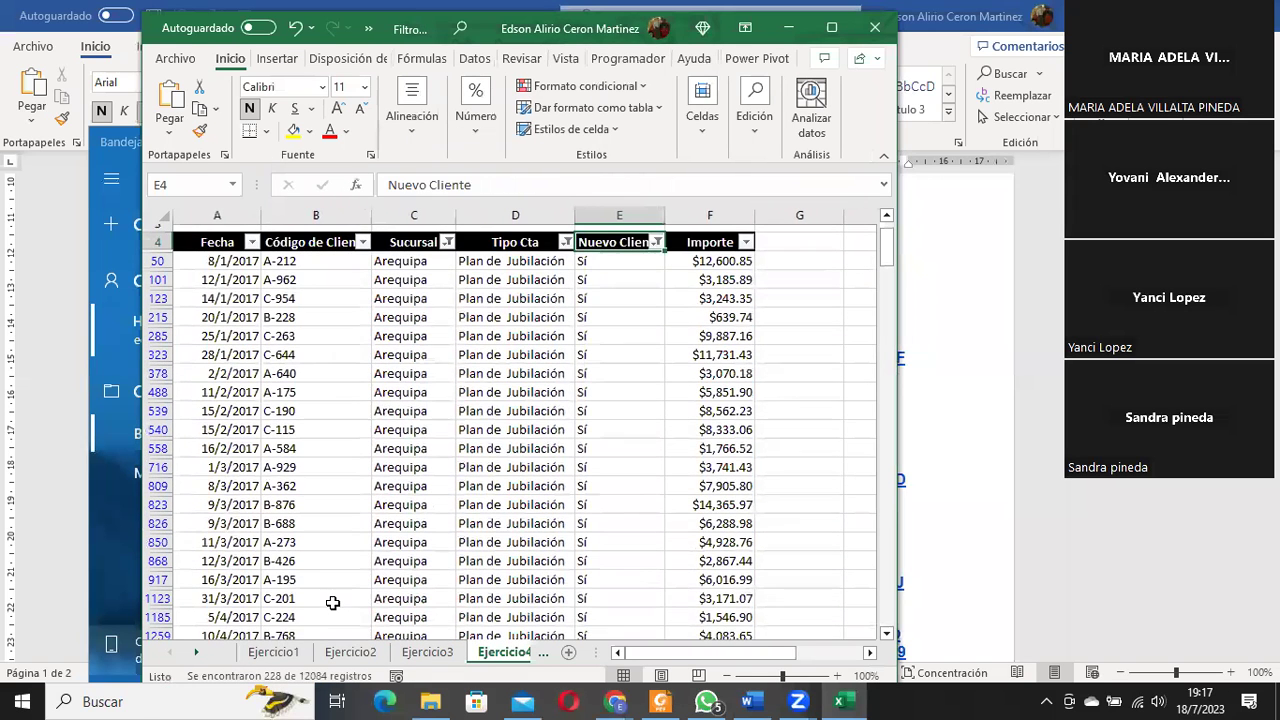
pyautogui.click(831, 27)
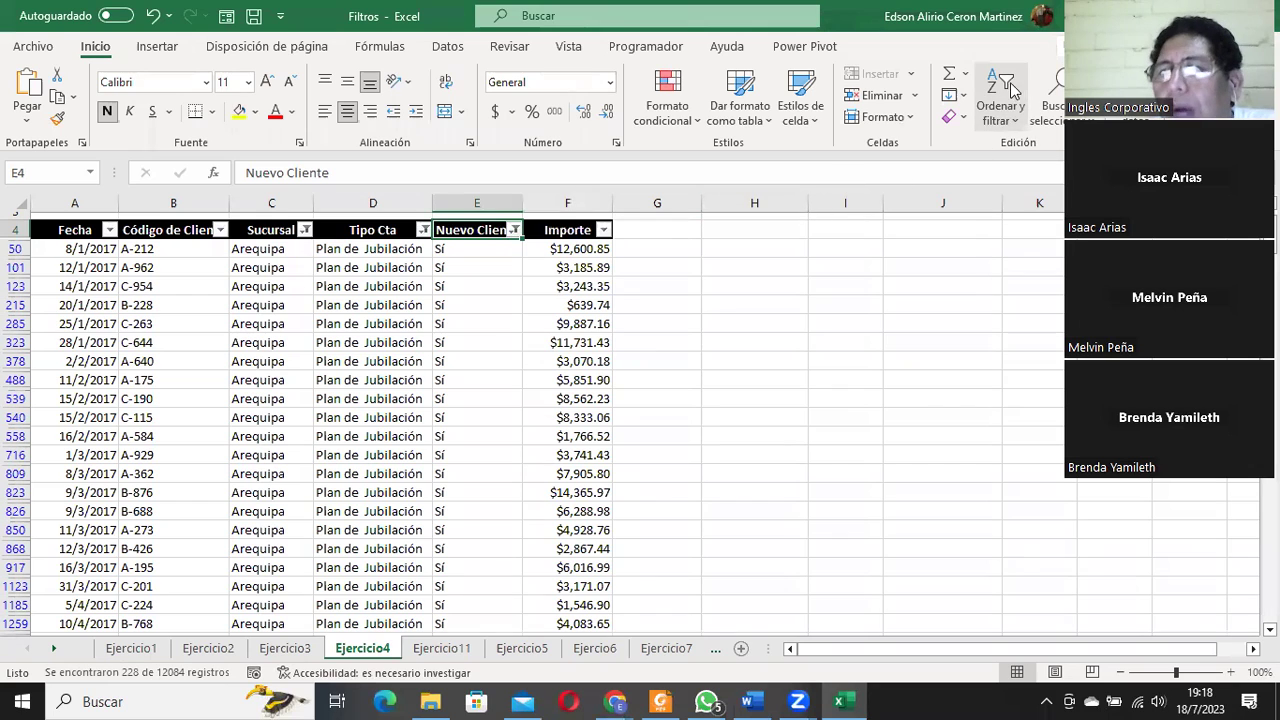
# Clear every filter from the Ejercicio4 table with Ordenar y filtrar > Borrar, then select C42.
pyautogui.click(998, 110)
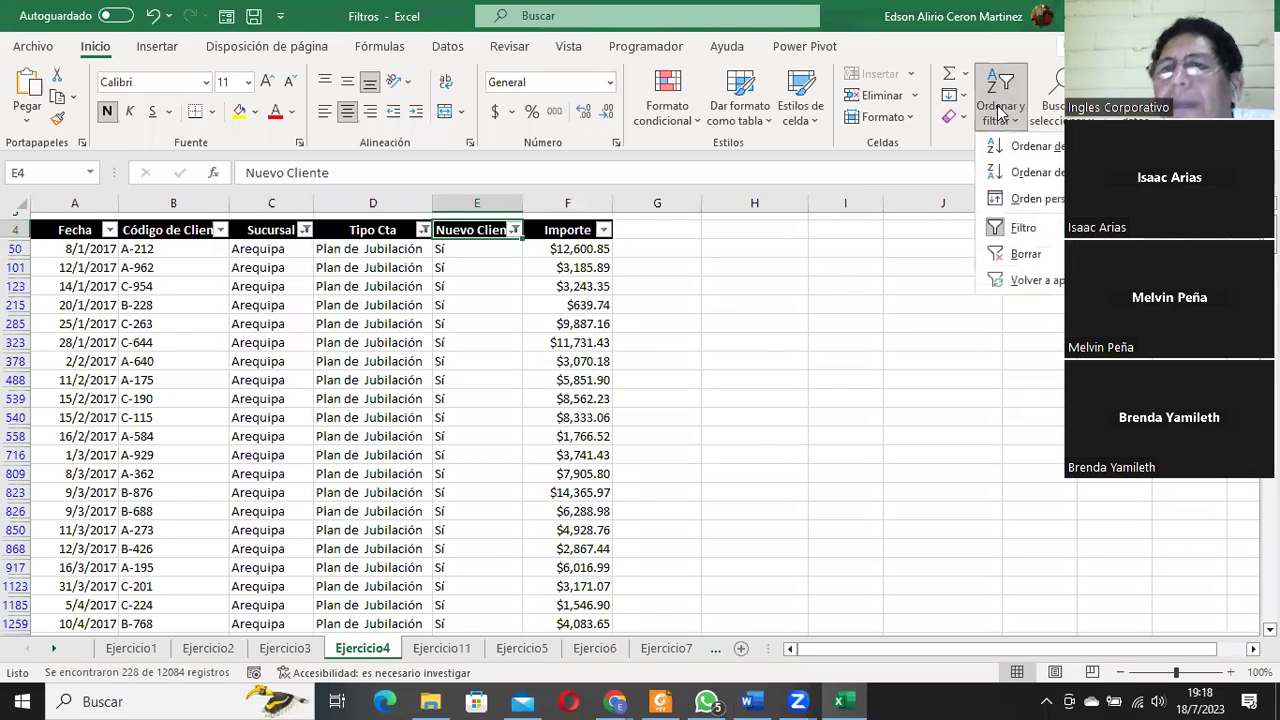
pyautogui.click(1024, 254)
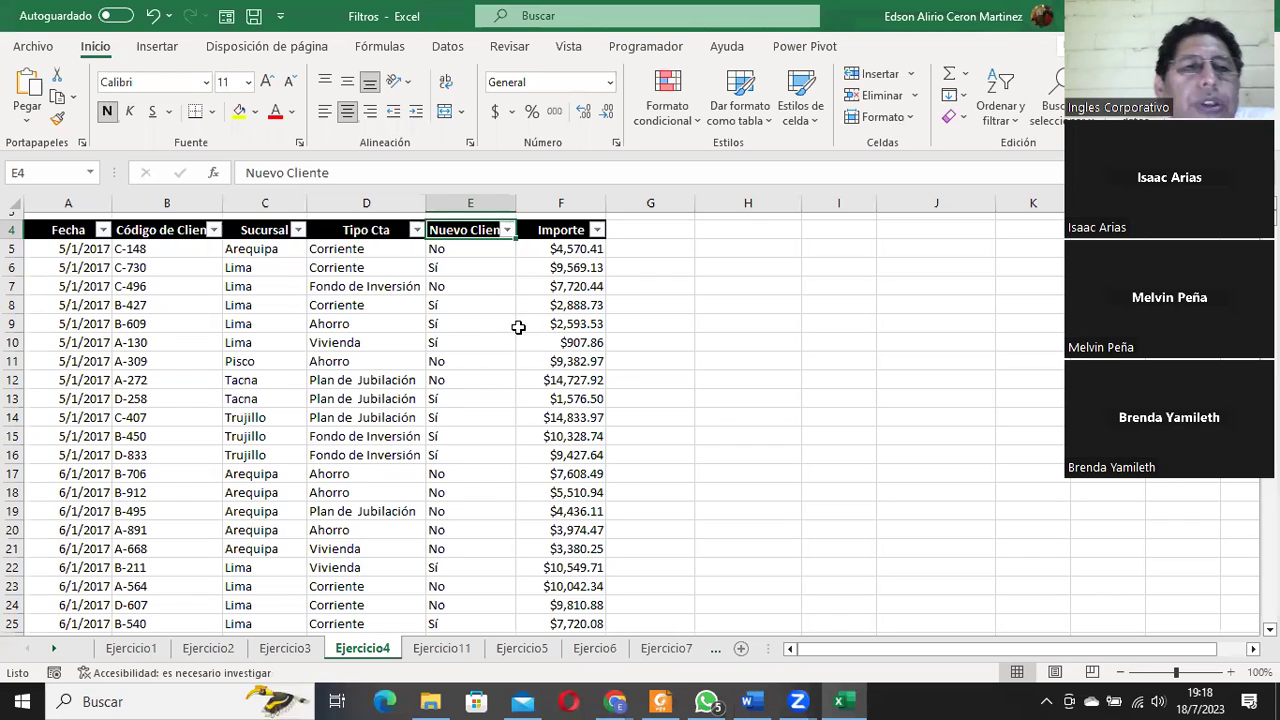
pyautogui.scroll(-6, 518, 329)
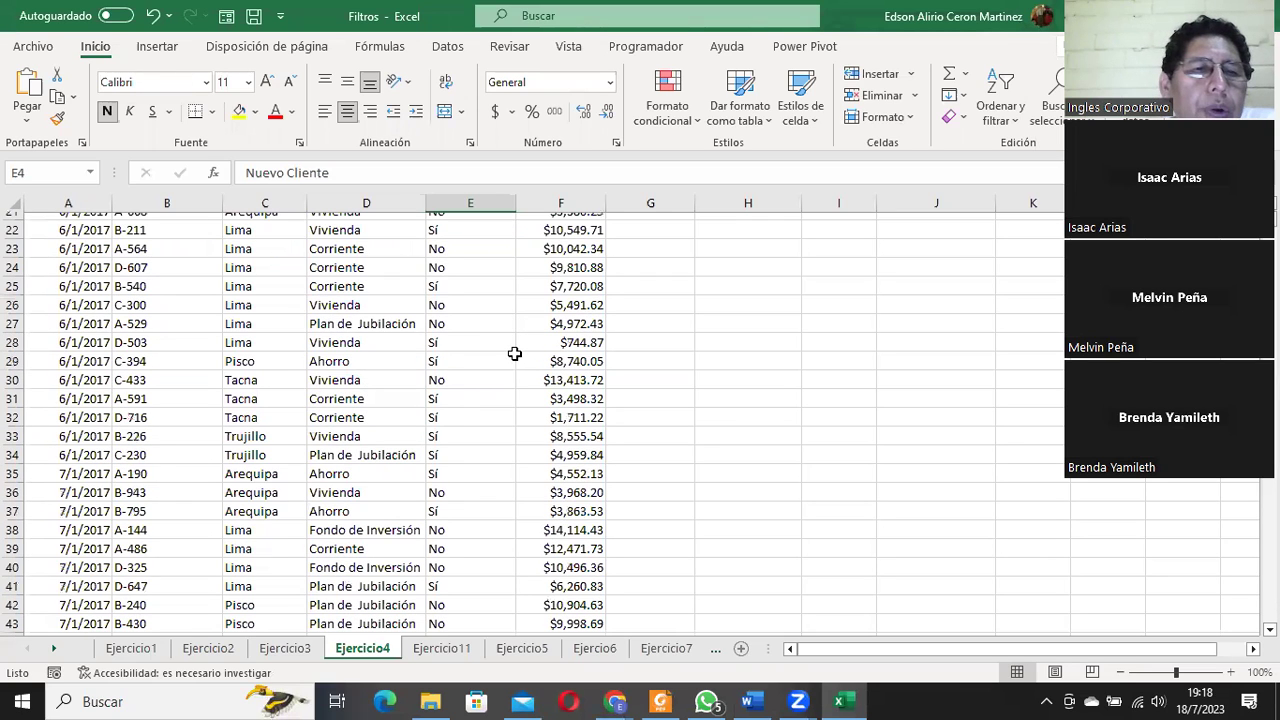
pyautogui.click(250, 605)
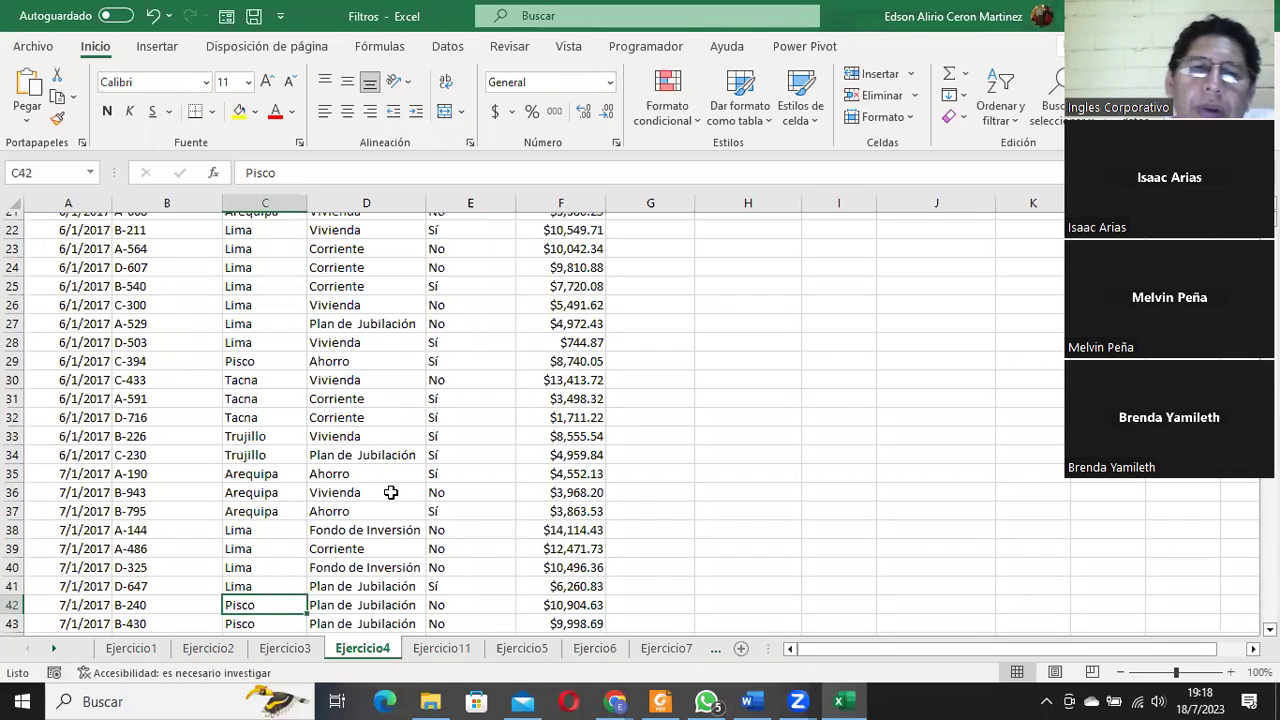
pyautogui.scroll(2, 462, 506)
pyautogui.scroll(5, 462, 506)
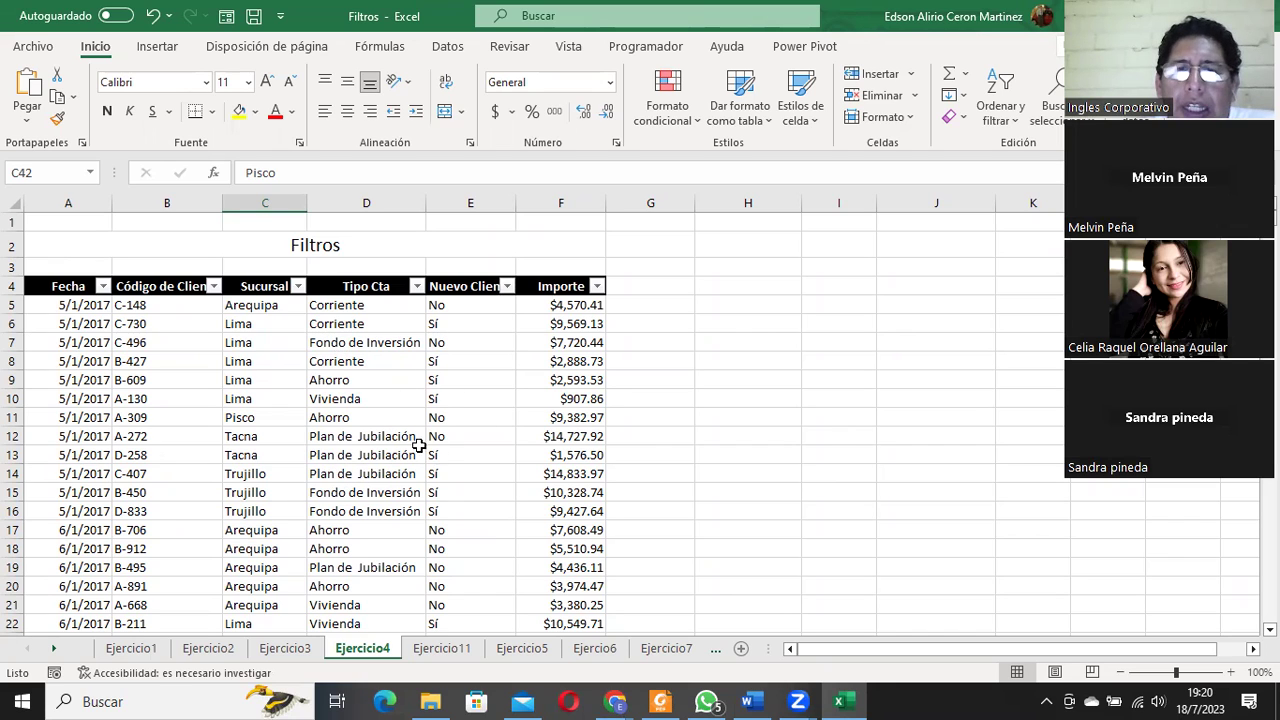
pyautogui.click(771, 243)
pyautogui.click(596, 286)
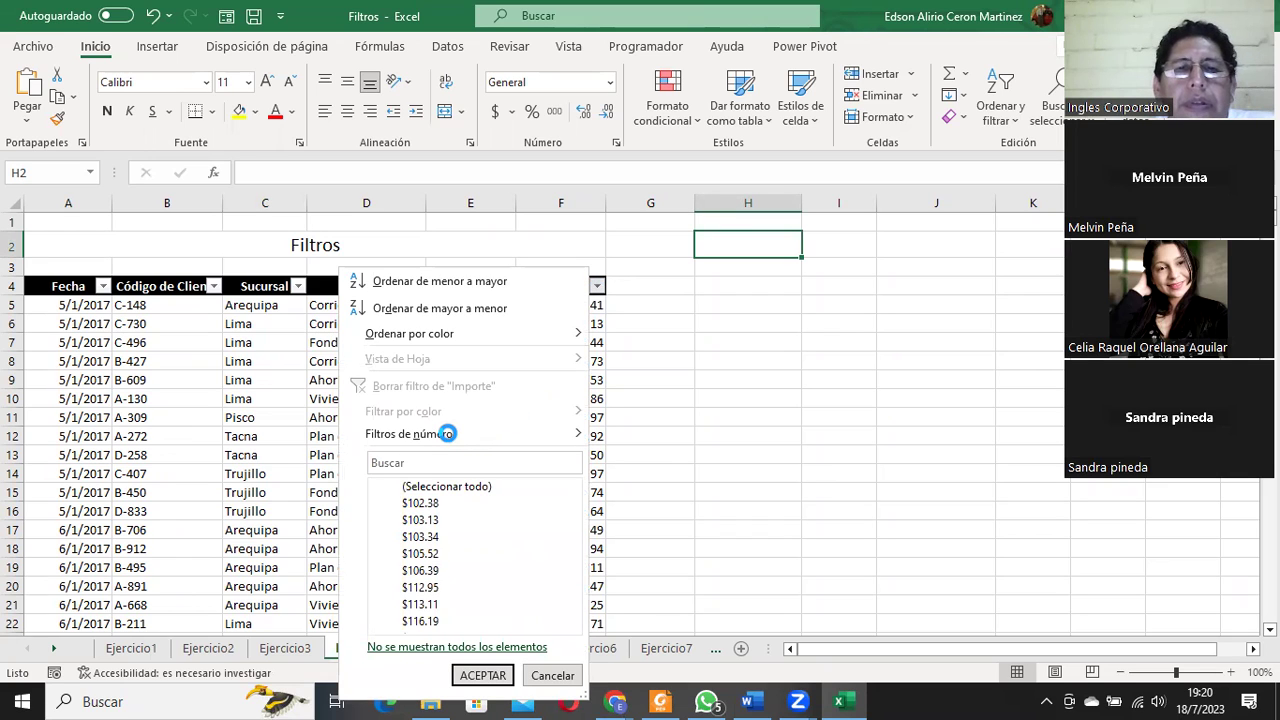
pyautogui.moveTo(450, 437)
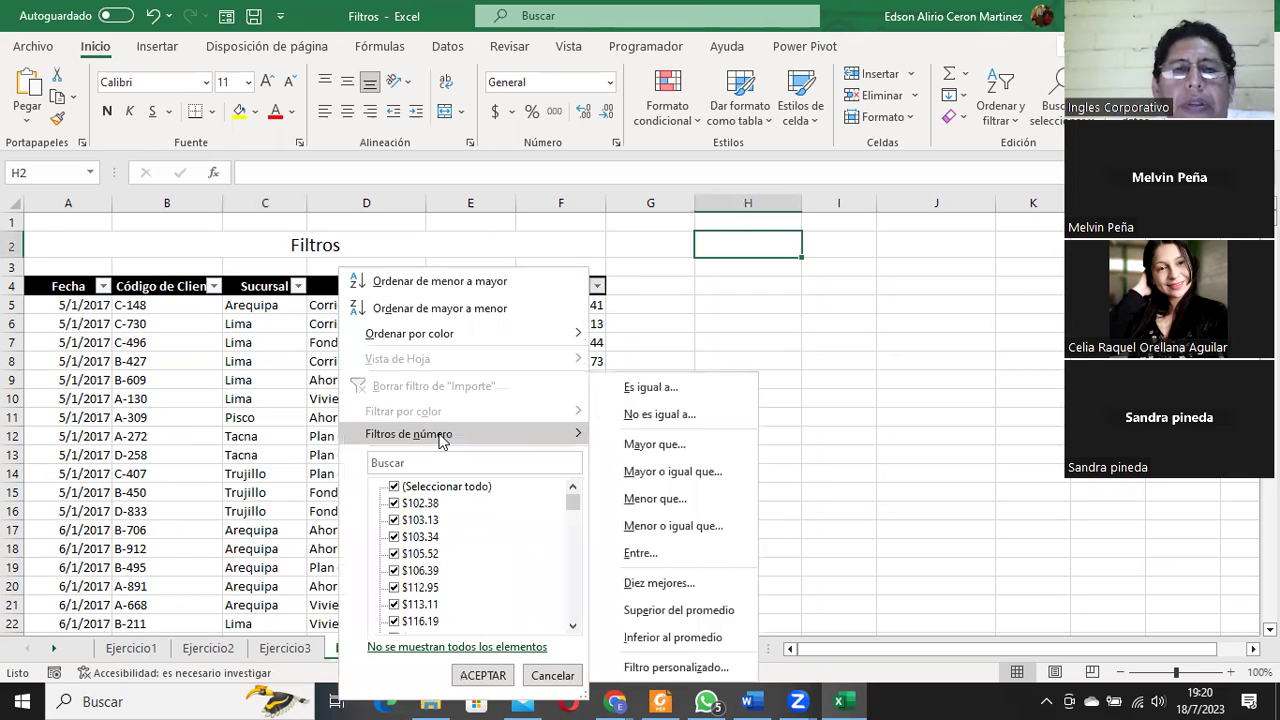
pyautogui.click(677, 667)
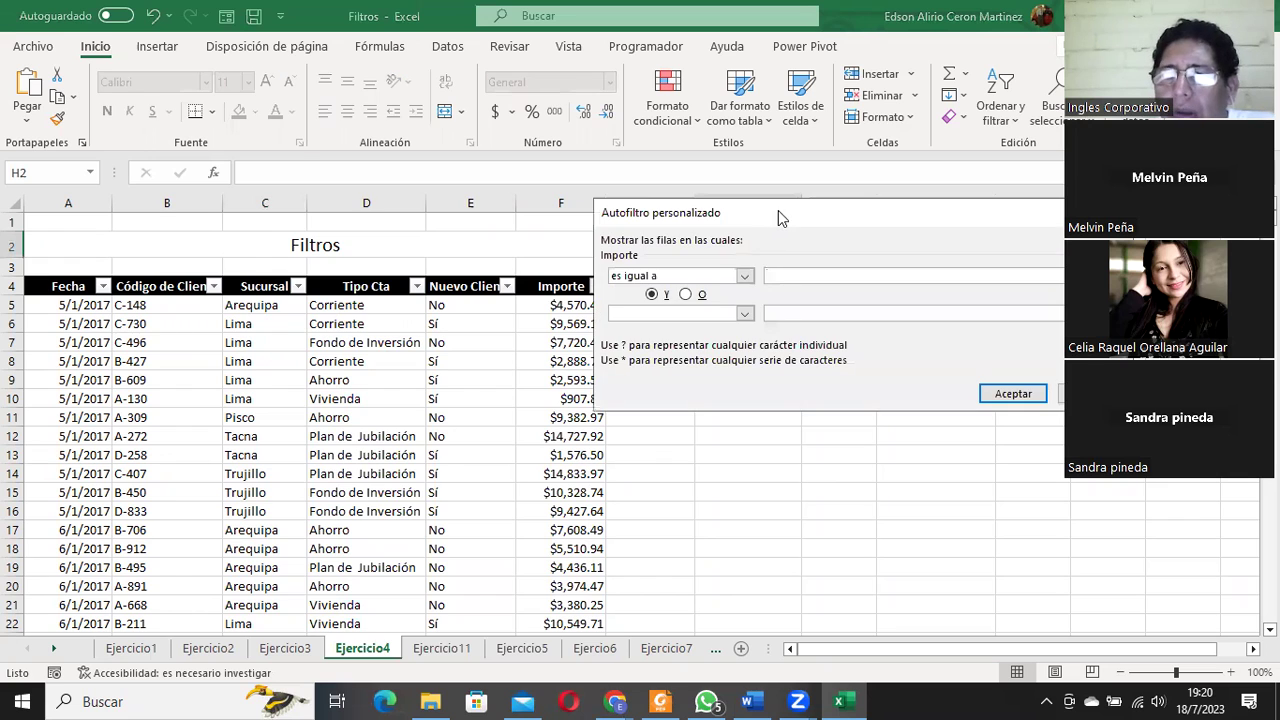
pyautogui.moveTo(716, 217); pyautogui.dragTo(349, 97)
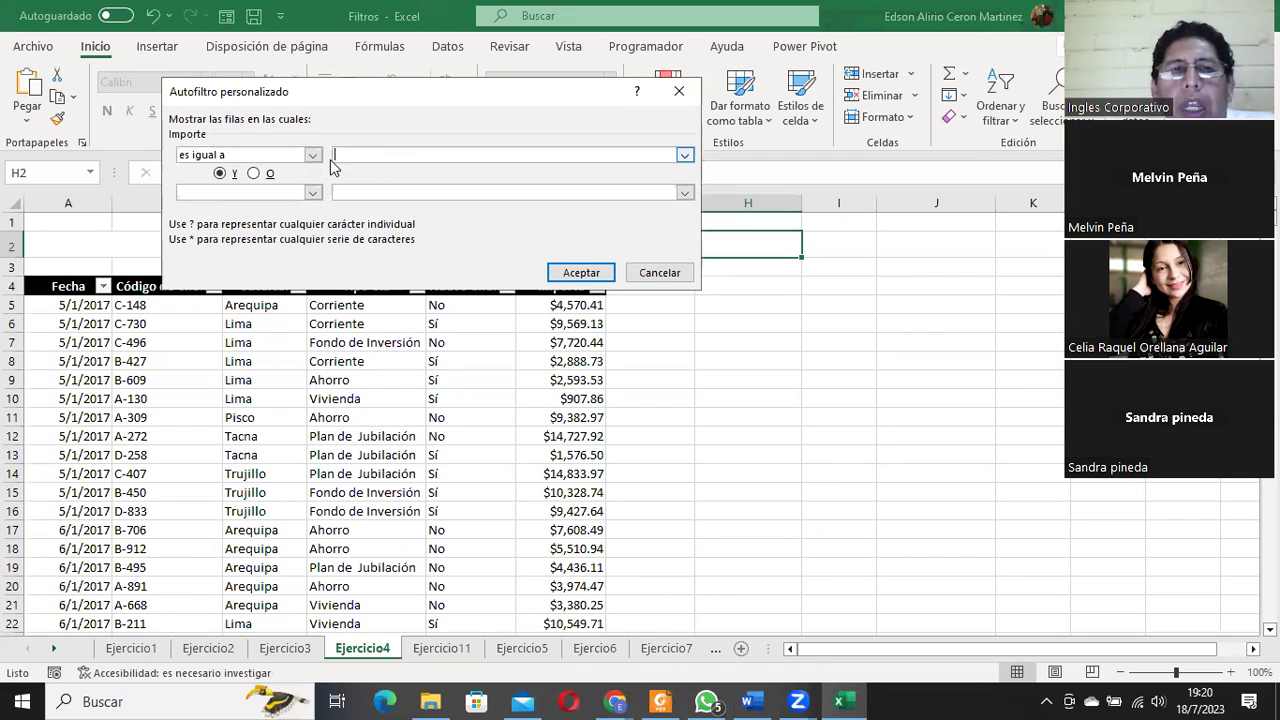
pyautogui.click(313, 155)
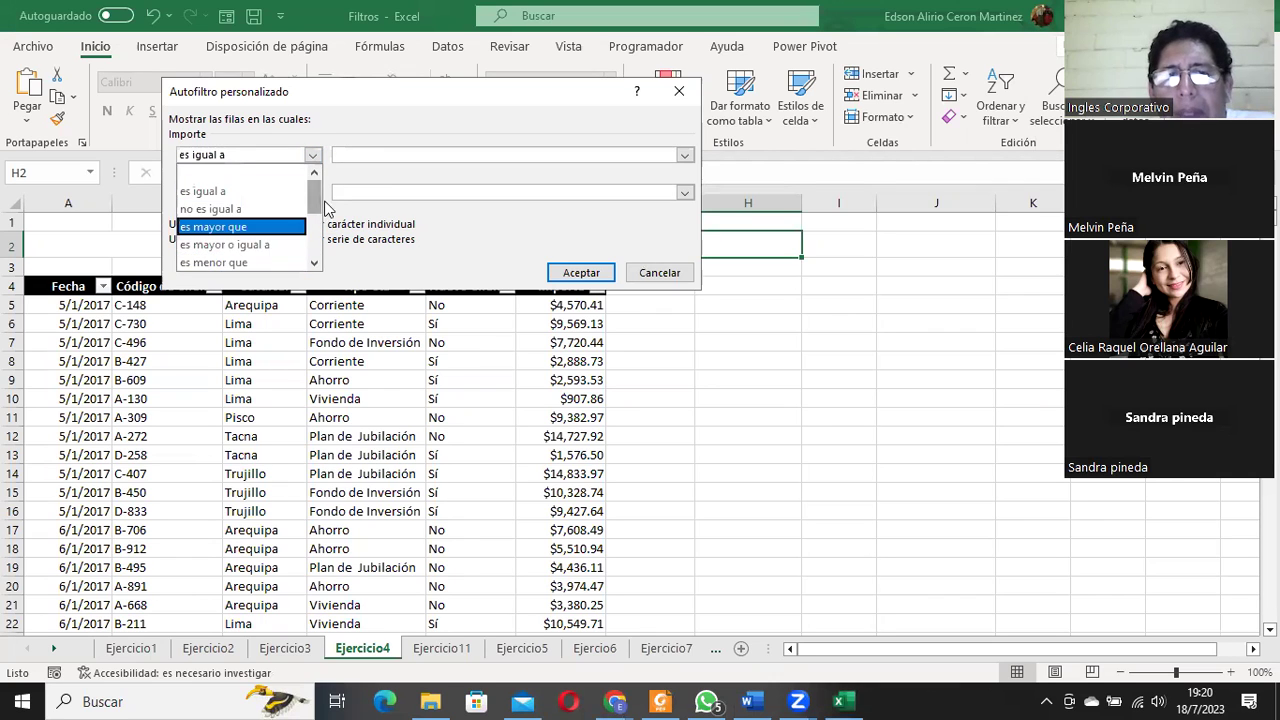
pyautogui.click(325, 207)
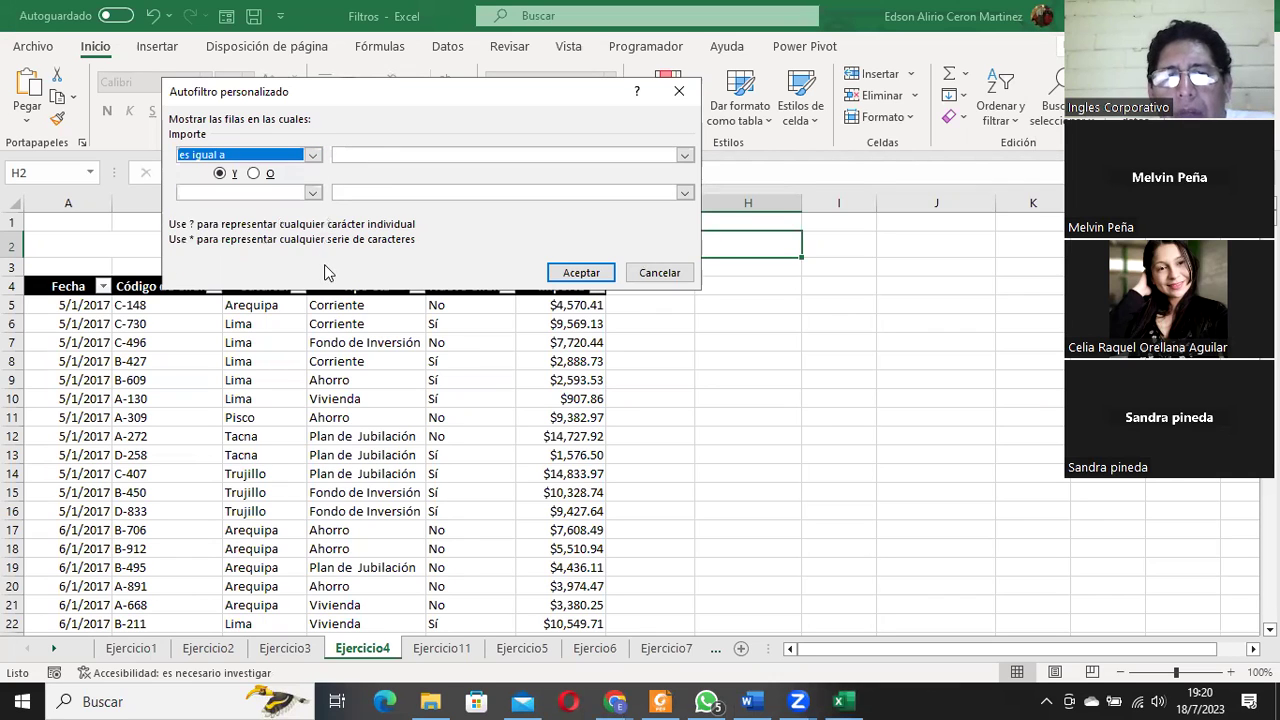
pyautogui.click(218, 176)
pyautogui.click(254, 173)
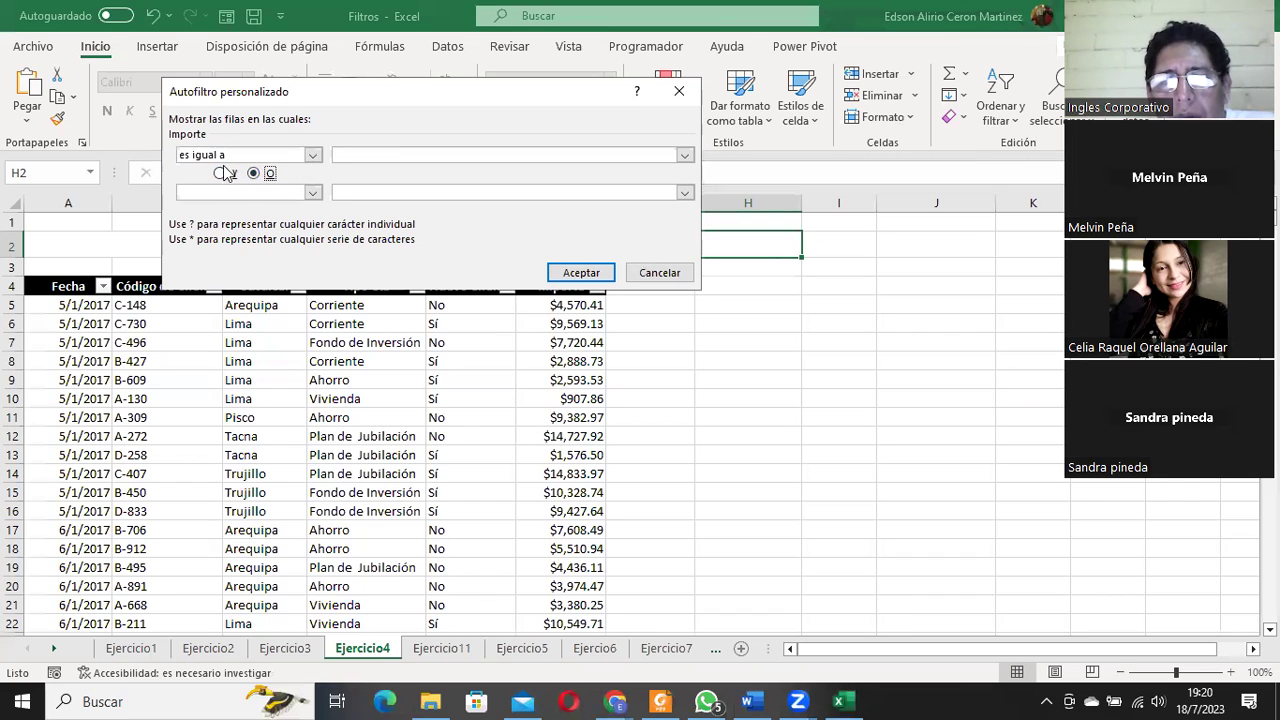
pyautogui.click(656, 278)
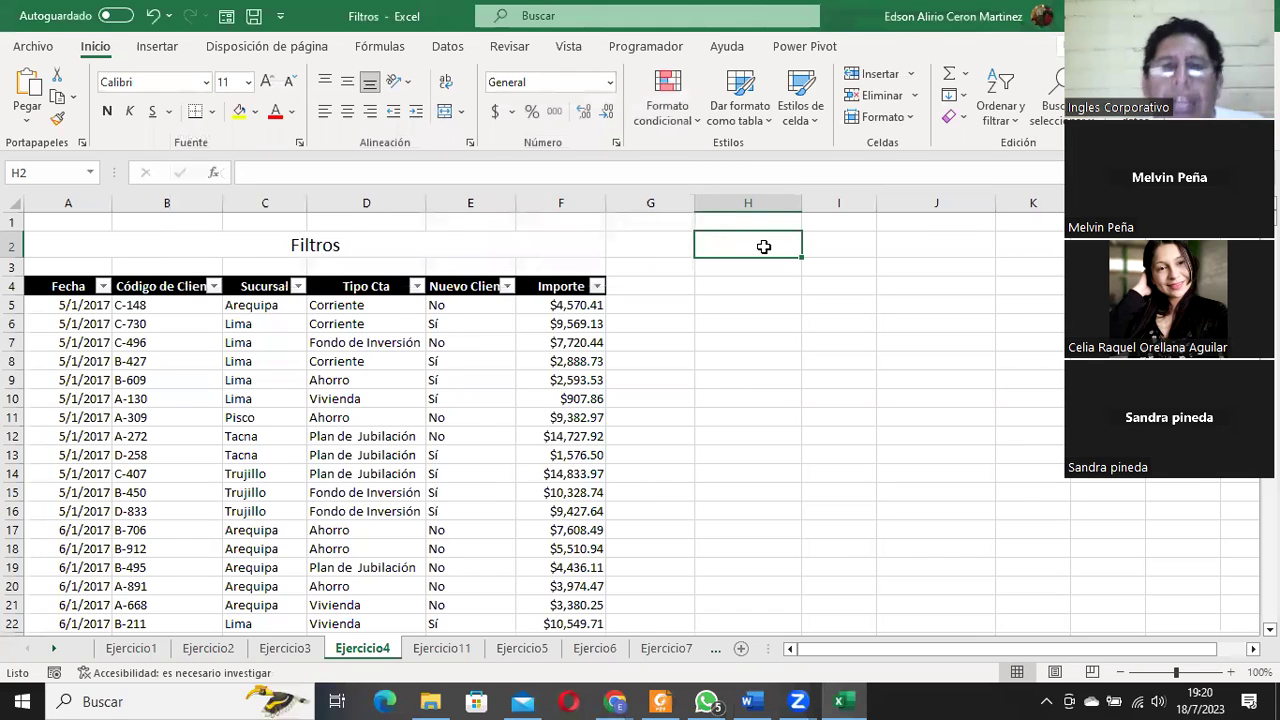
# Enter the heading 'Tabla de la verdad' in cell H1.
pyautogui.click(783, 222)
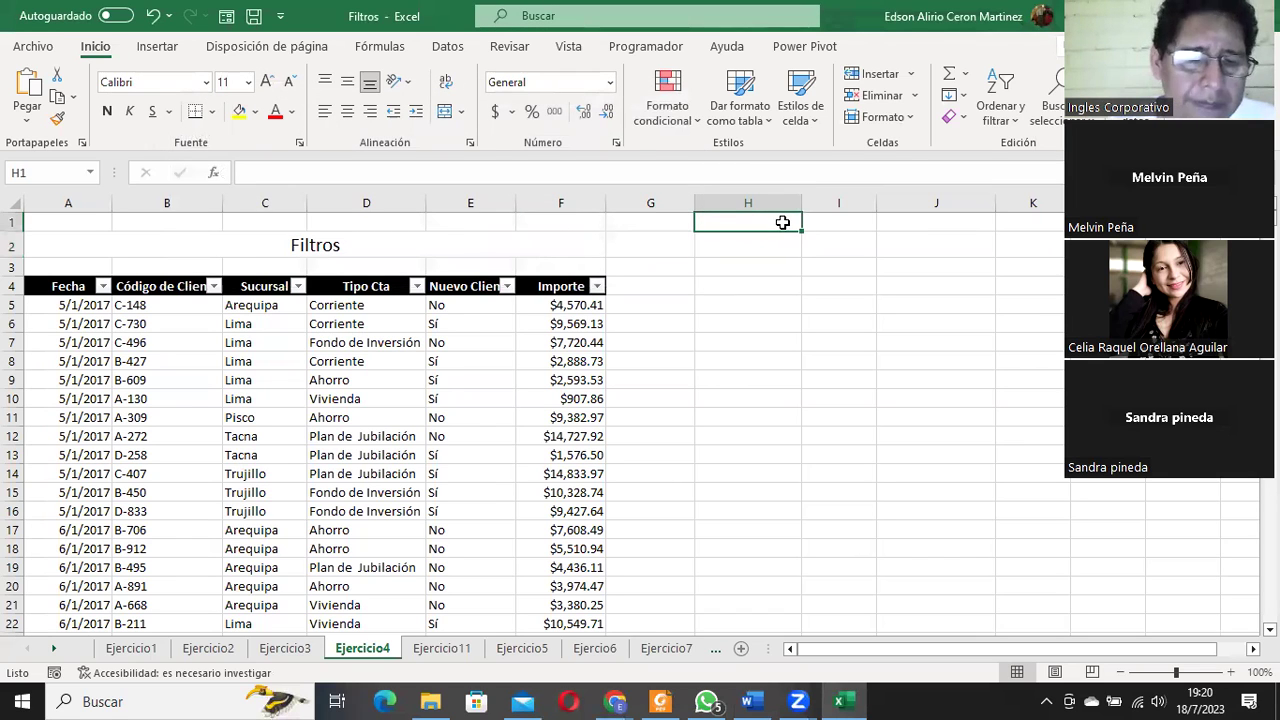
pyautogui.write('Tabla de')
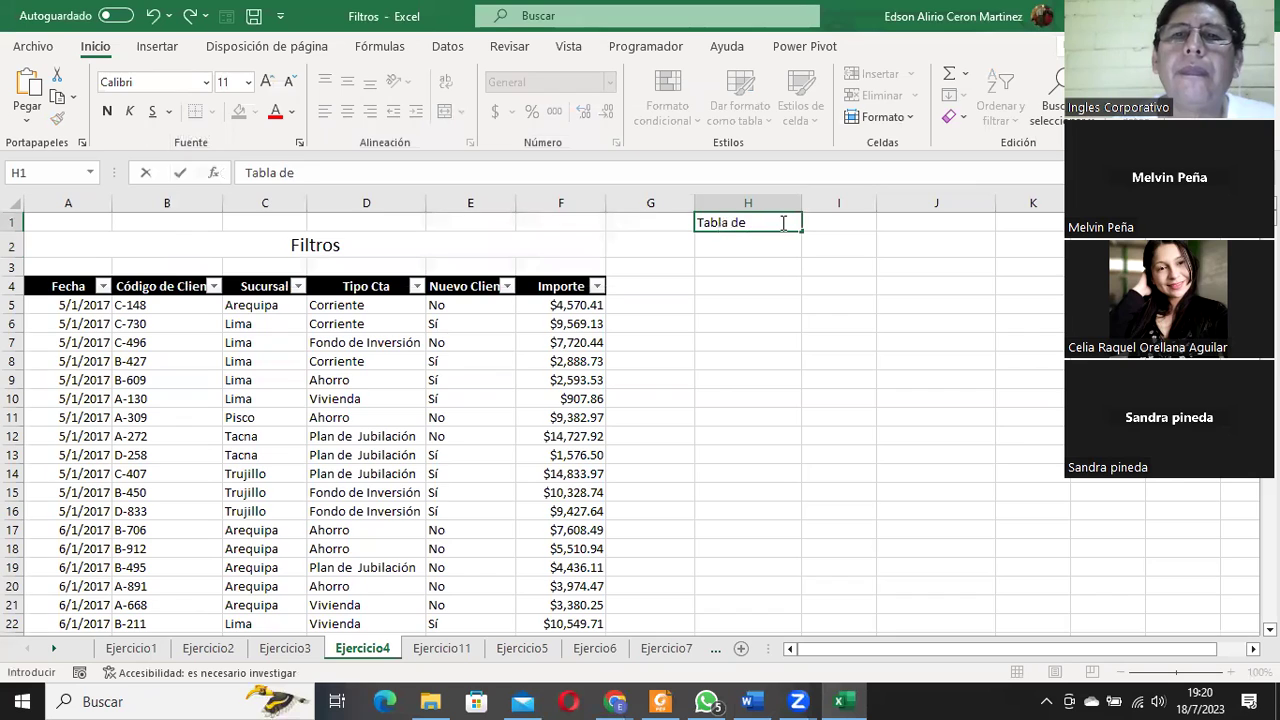
pyautogui.write(' la verdad')
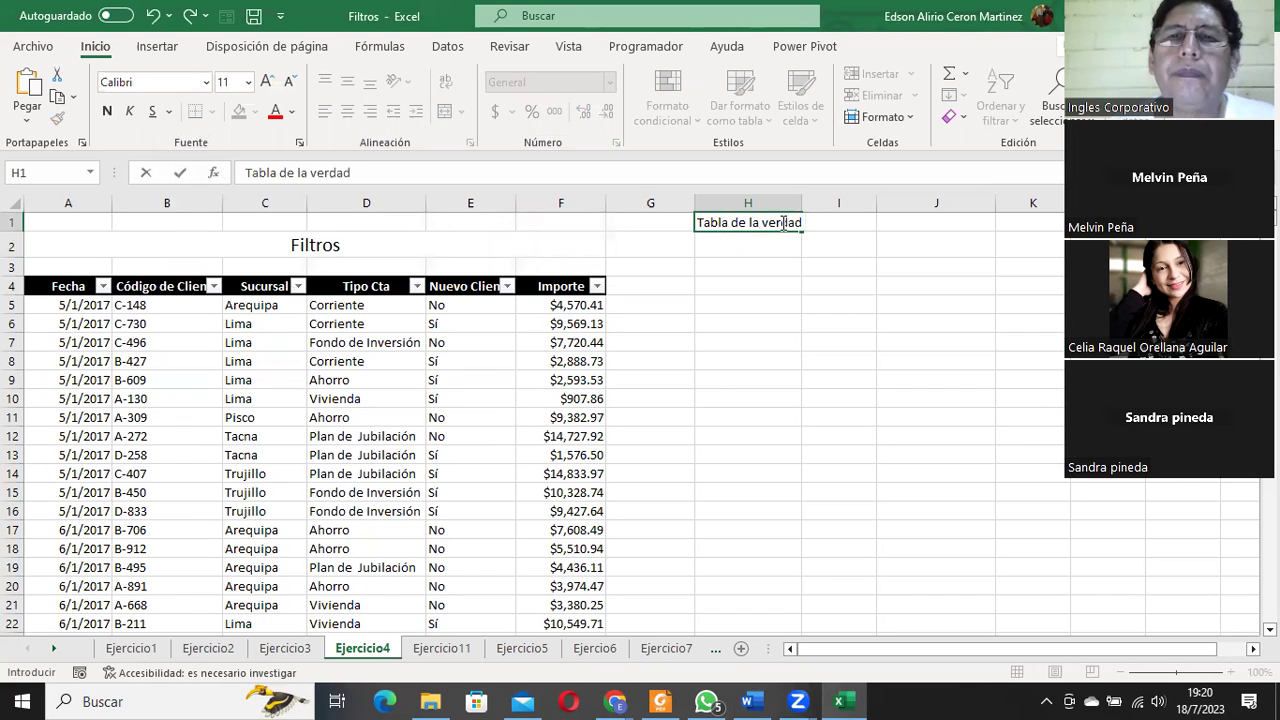
pyautogui.press('Return')
# Enter the headers Y, Condicion 1, Condicion 2 and Resultado across H2:K2.
pyautogui.write('Y')
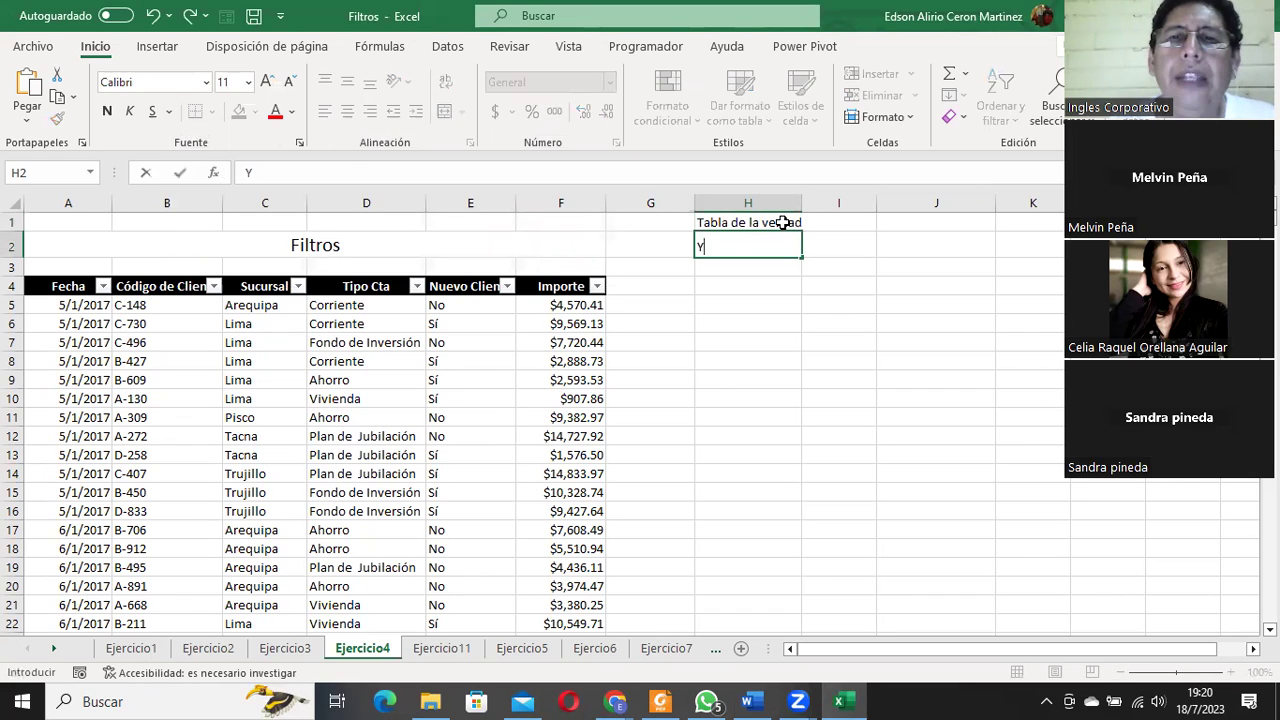
pyautogui.press('Tab')
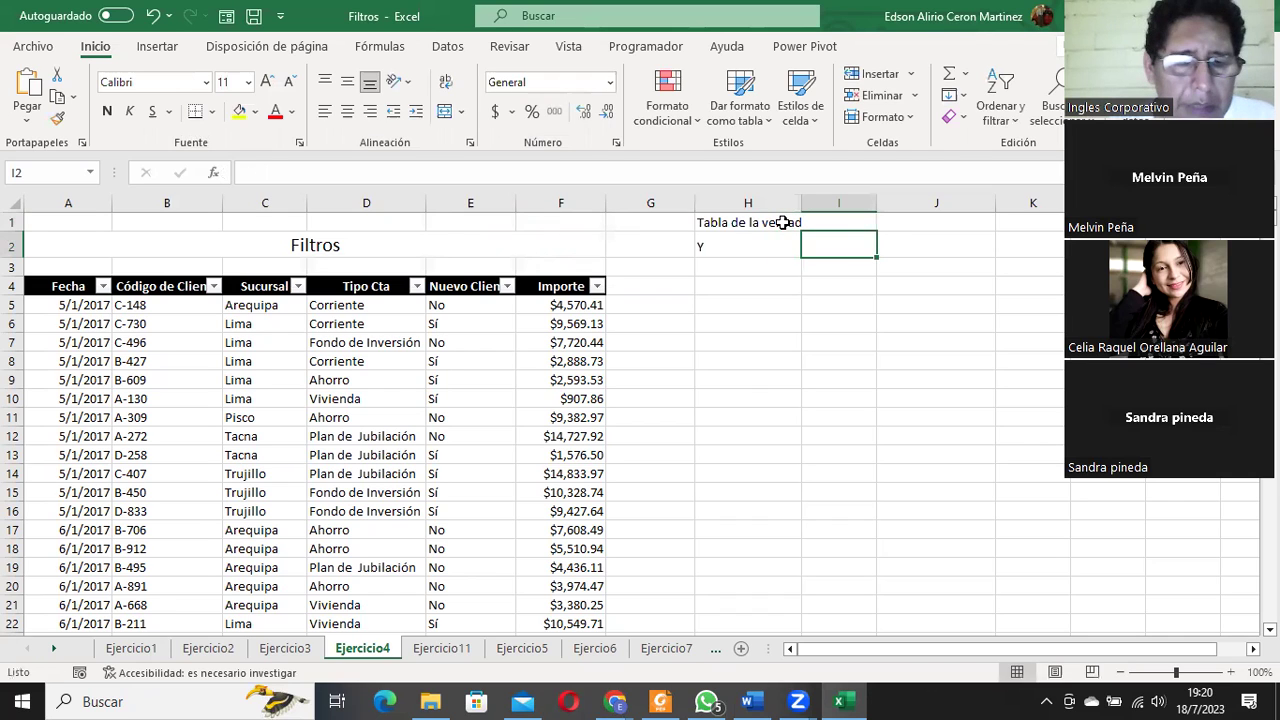
pyautogui.write('Cab')
pyautogui.press('BackSpace')
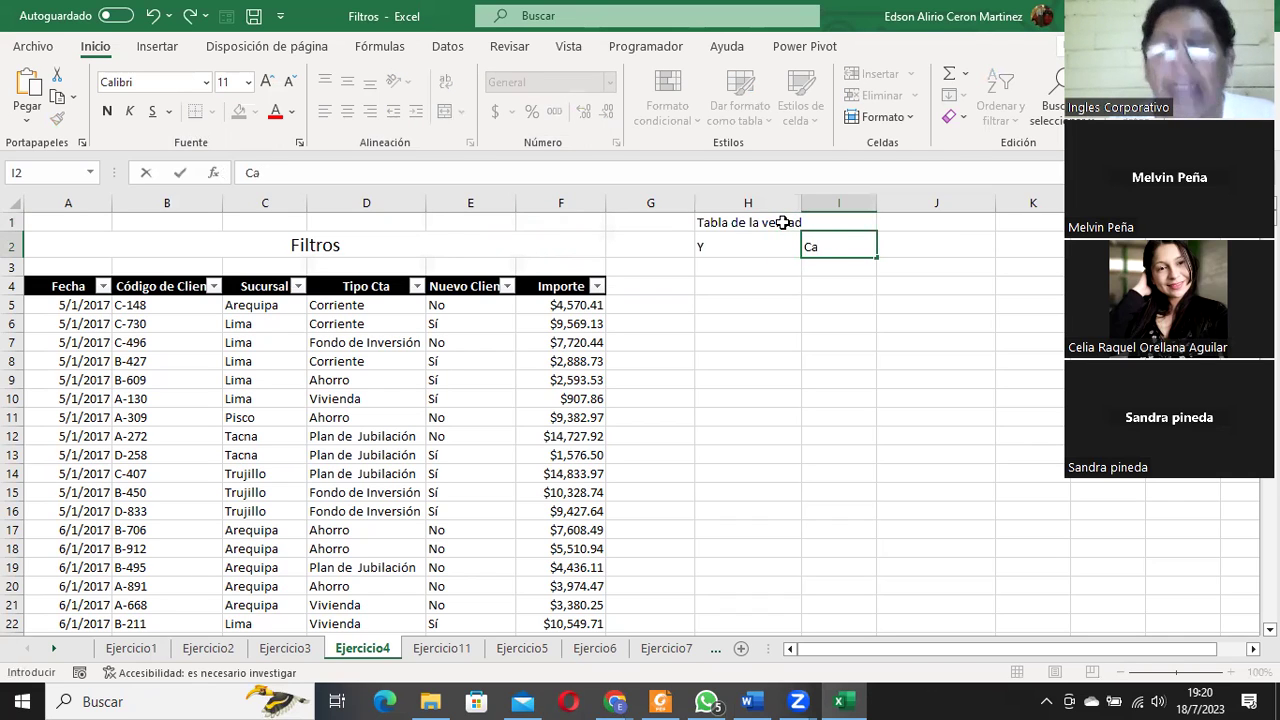
pyautogui.write('ndeico')
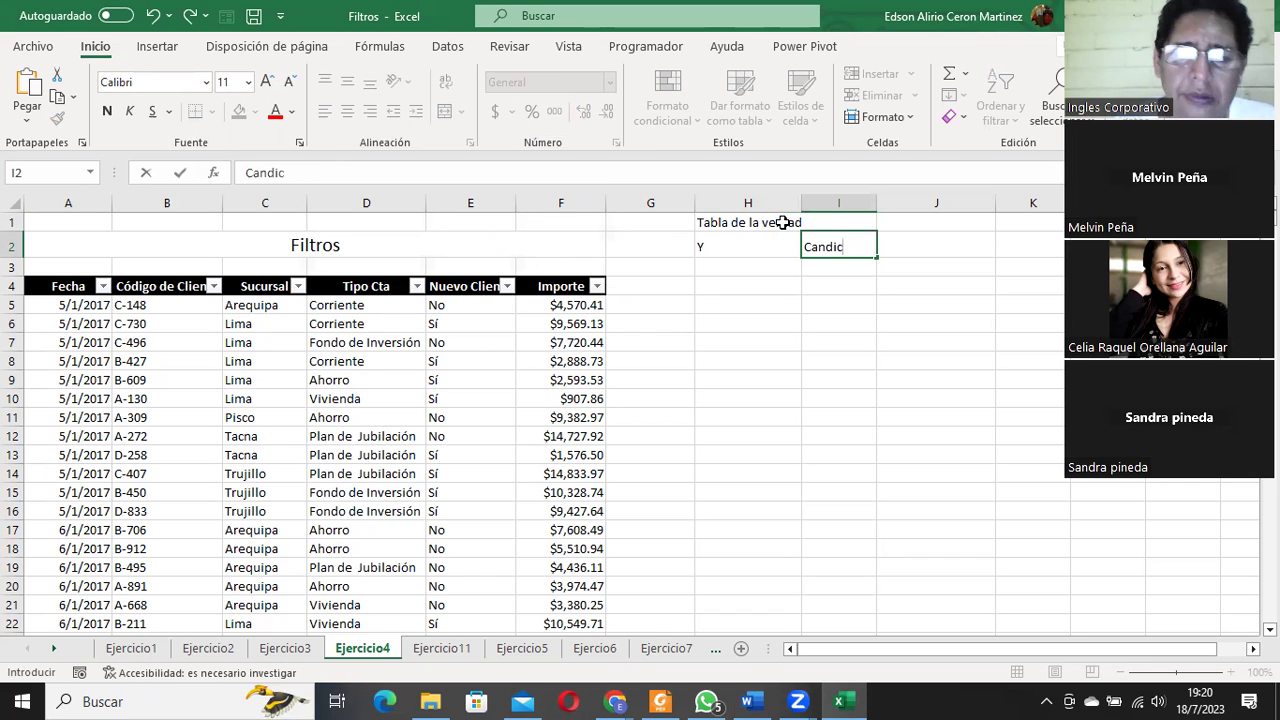
pyautogui.press('Tab')
pyautogui.write('Condic')
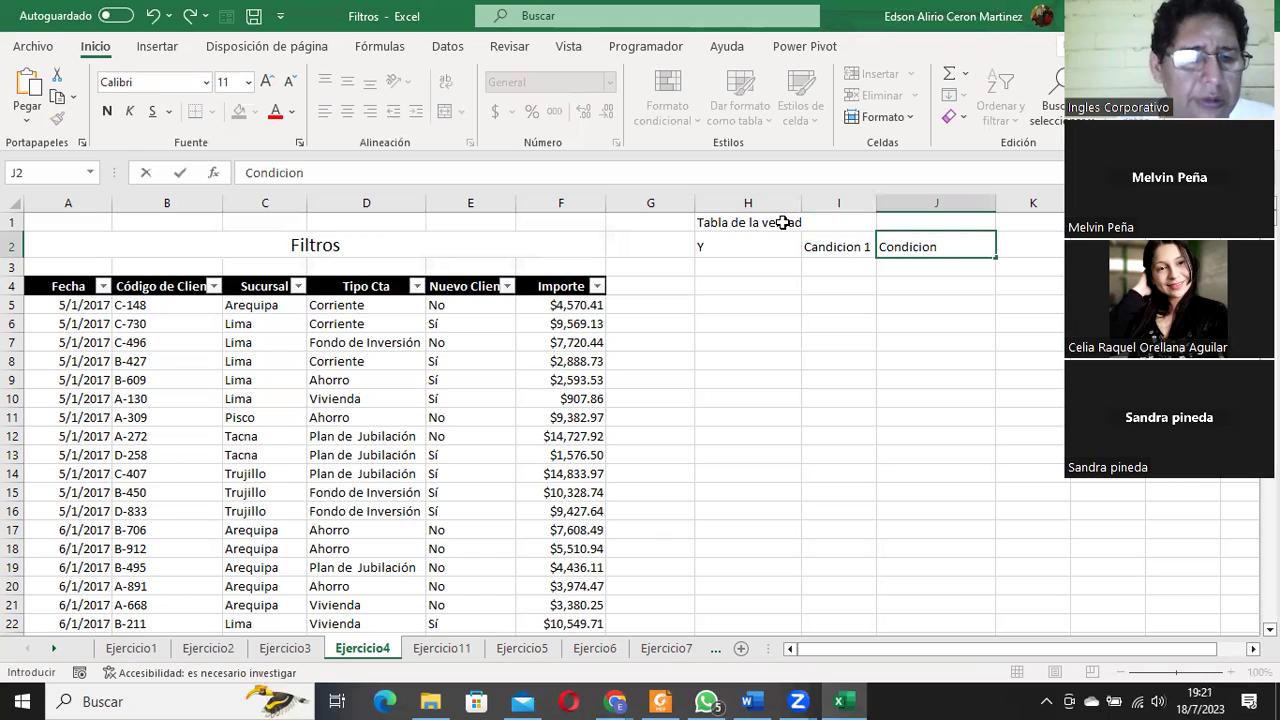
pyautogui.press('Tab')
pyautogui.write('Resulk')
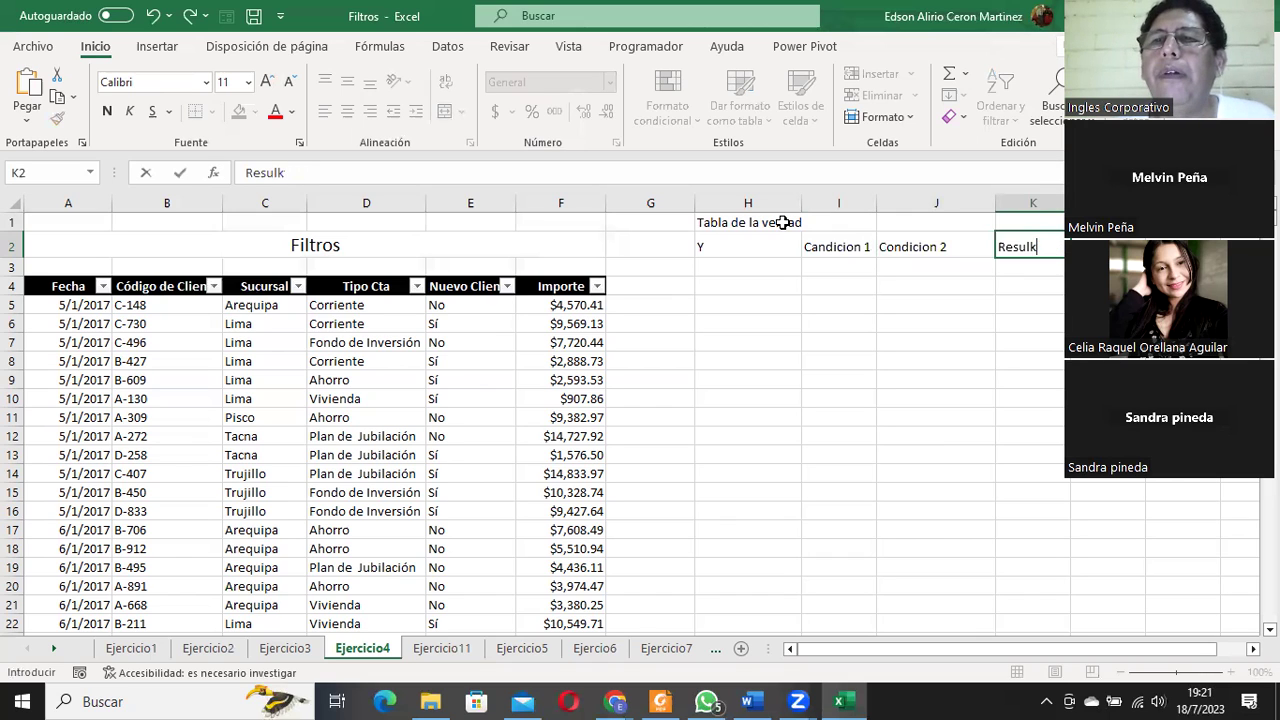
pyautogui.write('tadota')
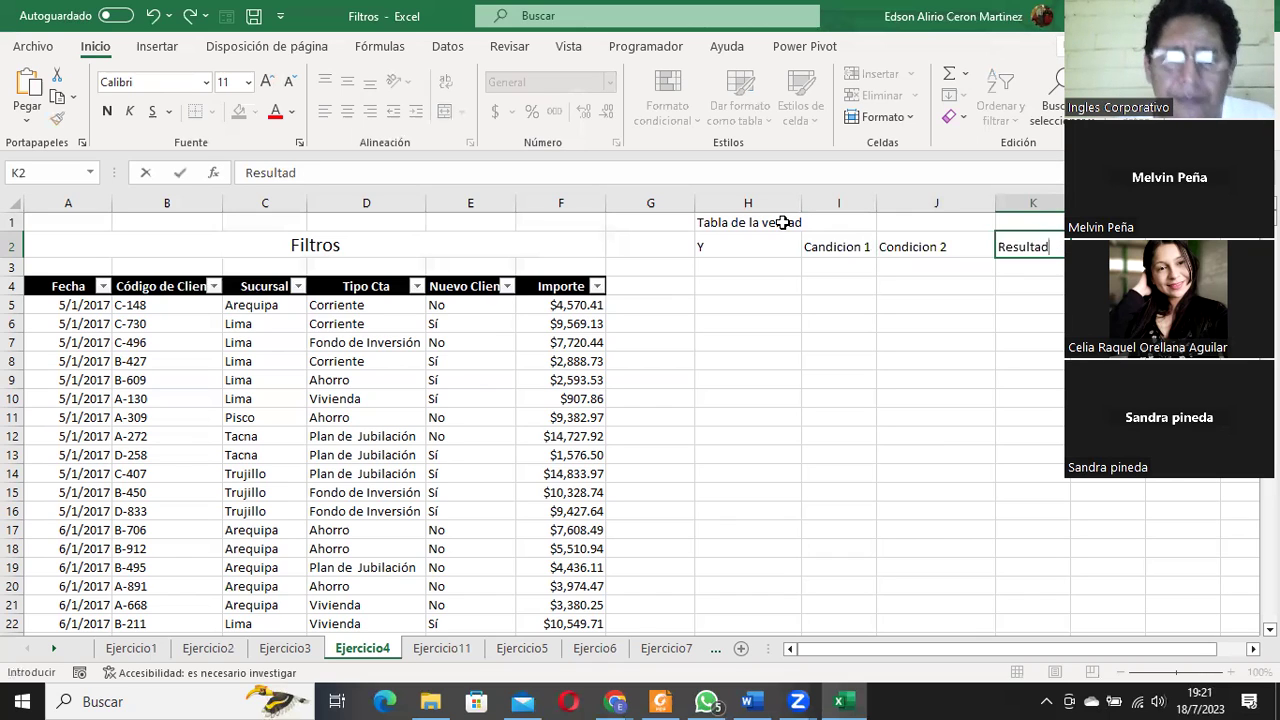
pyautogui.press('Return')
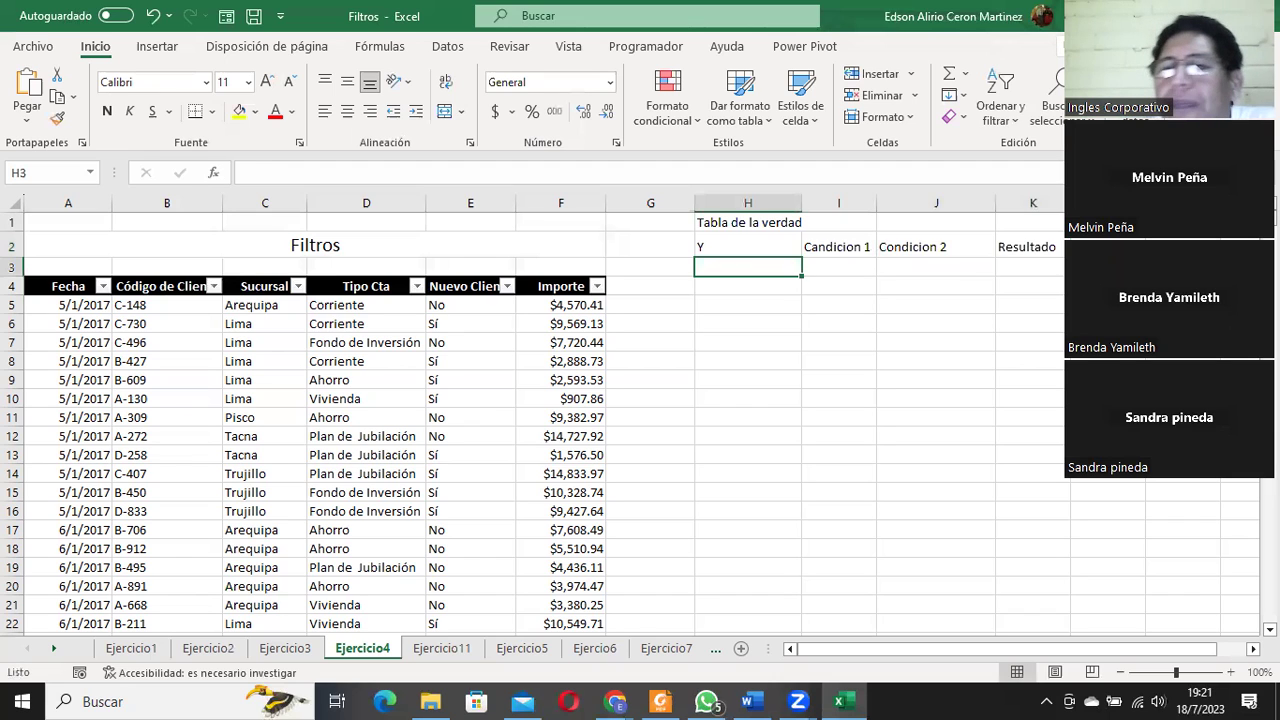
# Fill the first truth-table row I3:K3 with V, V → V, correcting I3 from F.
pyautogui.click(840, 264)
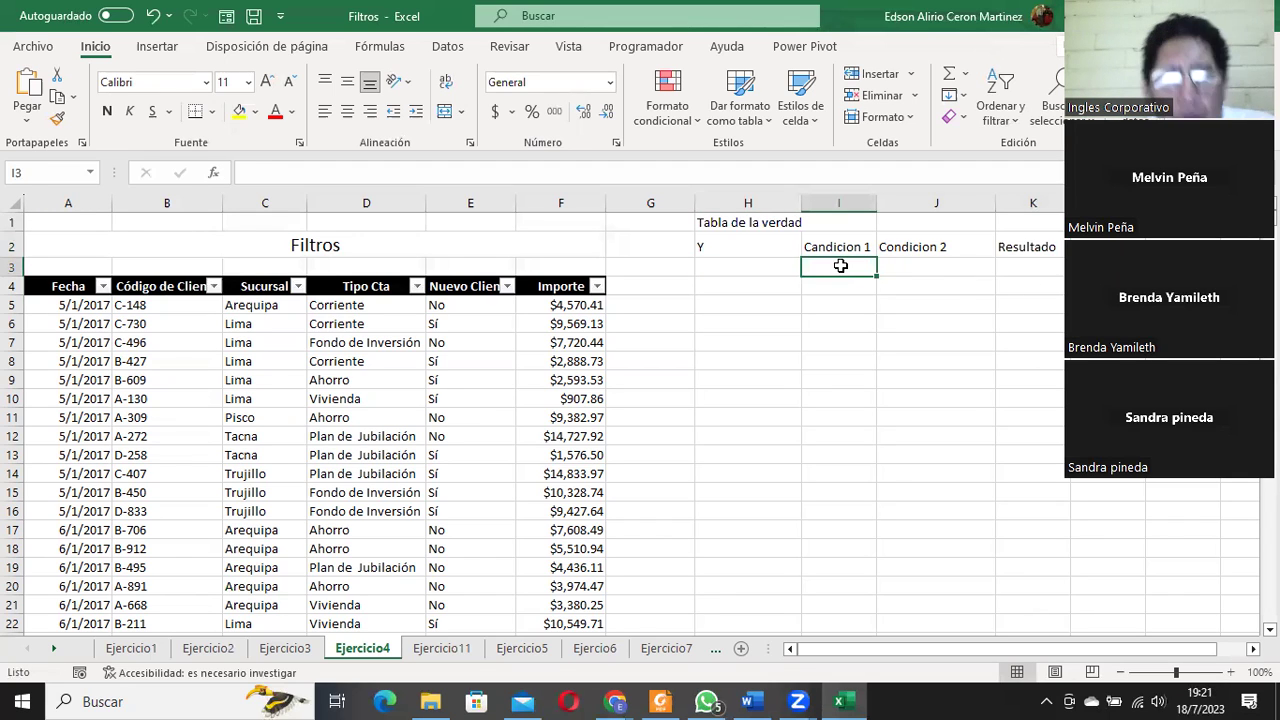
pyautogui.write('F')
pyautogui.press('Tab')
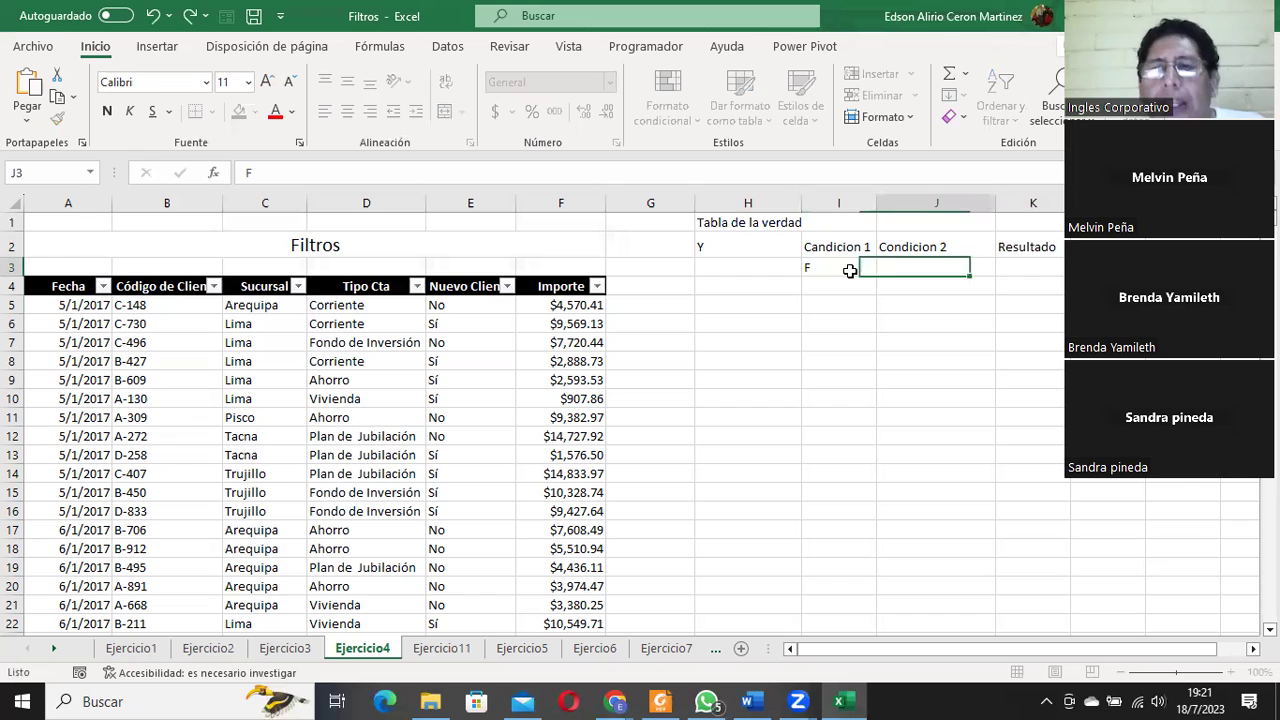
pyautogui.write('F')
pyautogui.press('Tab')
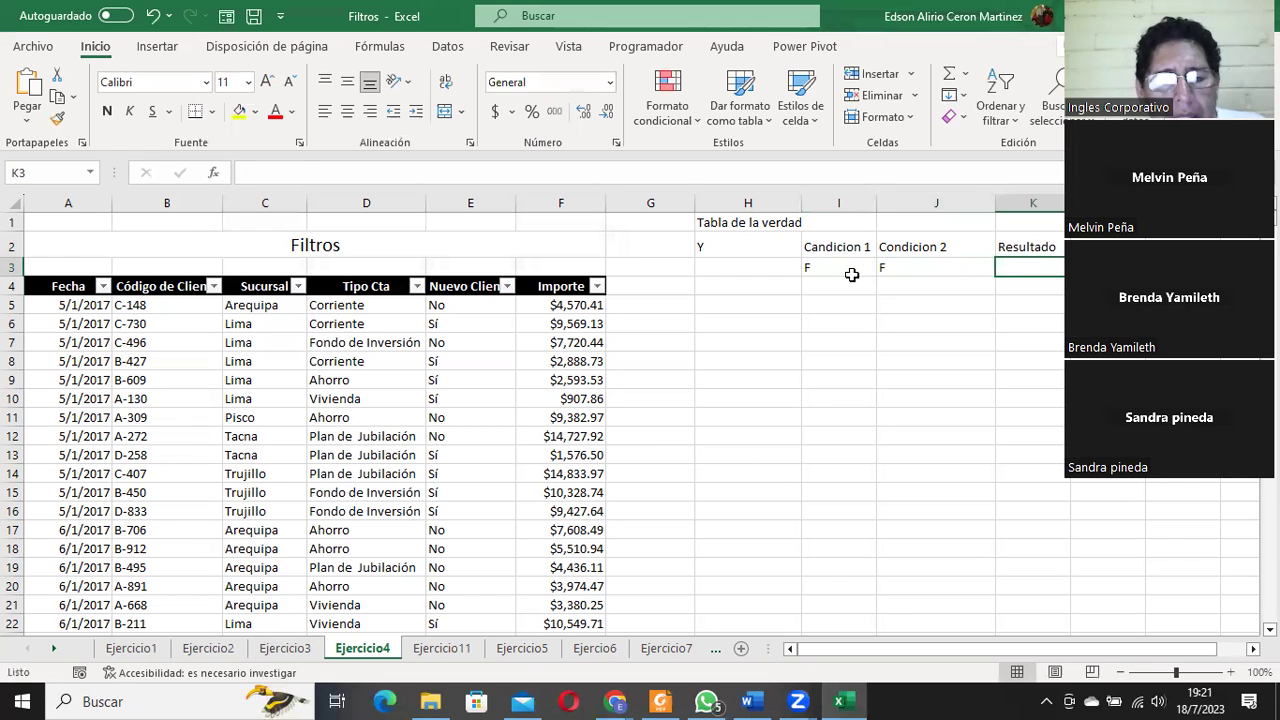
pyautogui.write('Resultado')
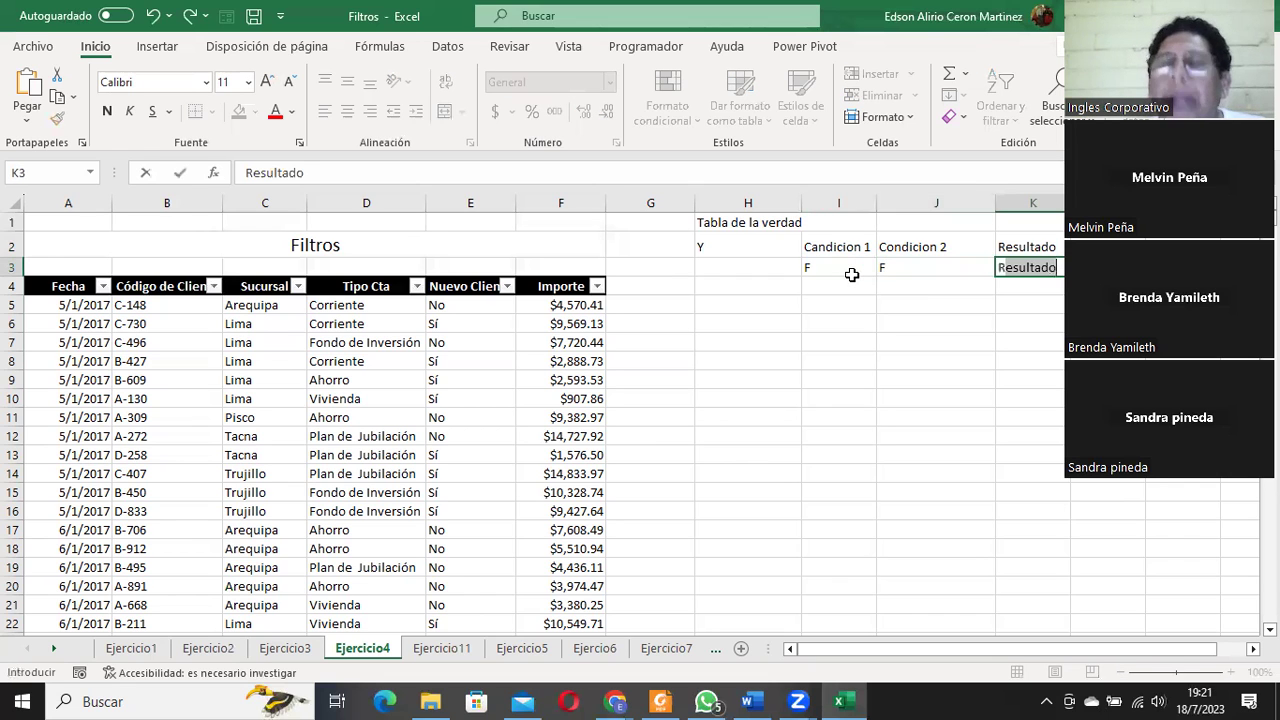
pyautogui.press('BackSpace')
pyautogui.press('BackSpace')
pyautogui.write('V')
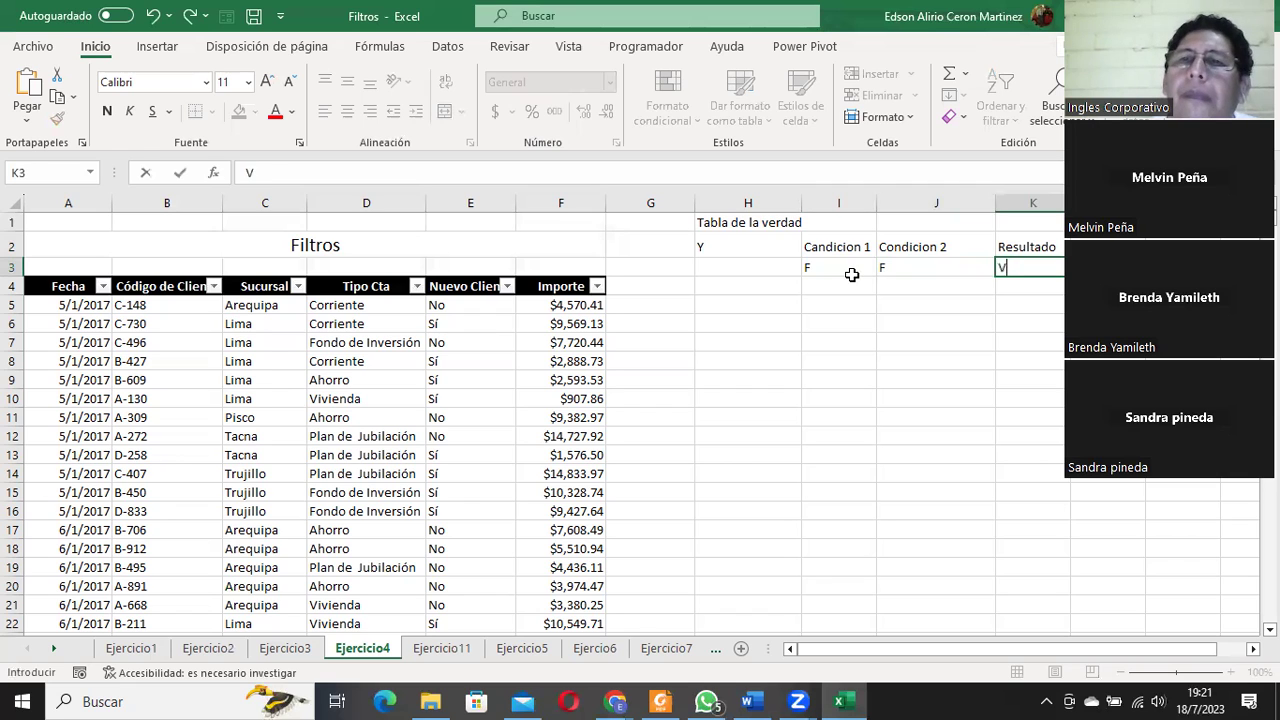
pyautogui.press('Return')
pyautogui.click(824, 267)
pyautogui.write('V')
pyautogui.press('Tab')
pyautogui.write('V')
pyautogui.press('Return')
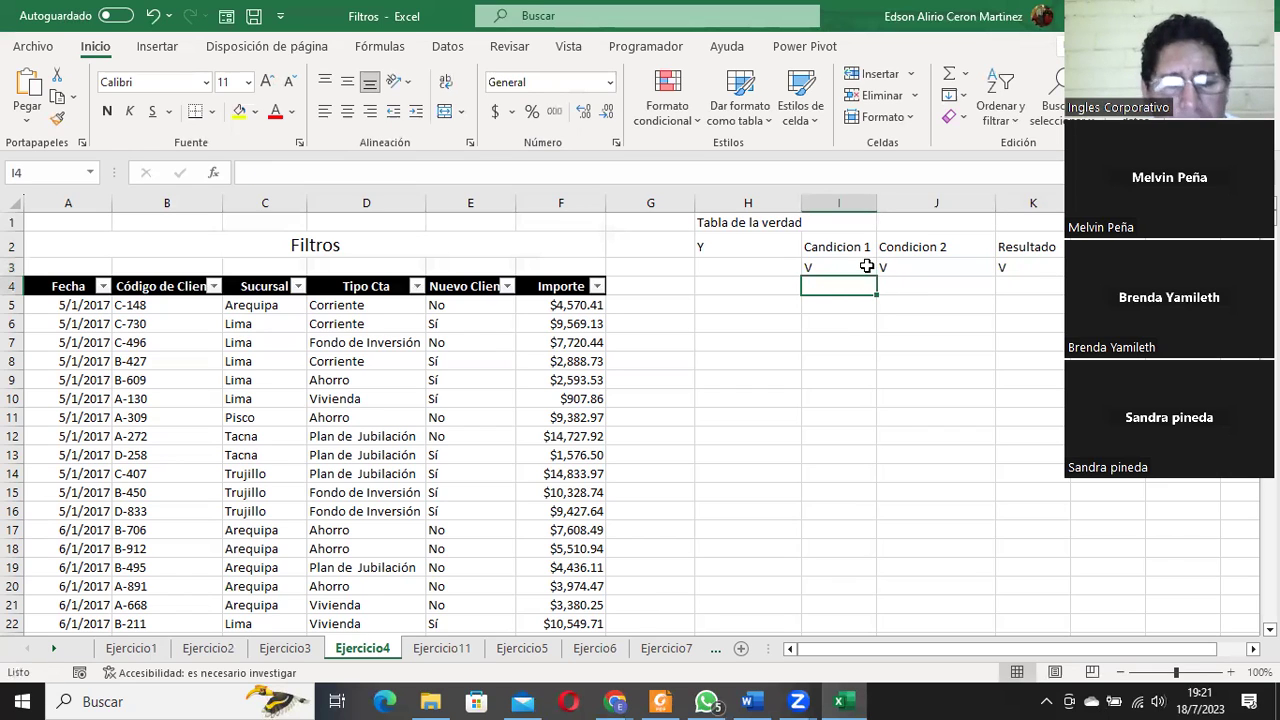
# Enter the rows V, F → F and F, V → F in I4:K5.
pyautogui.write('V')
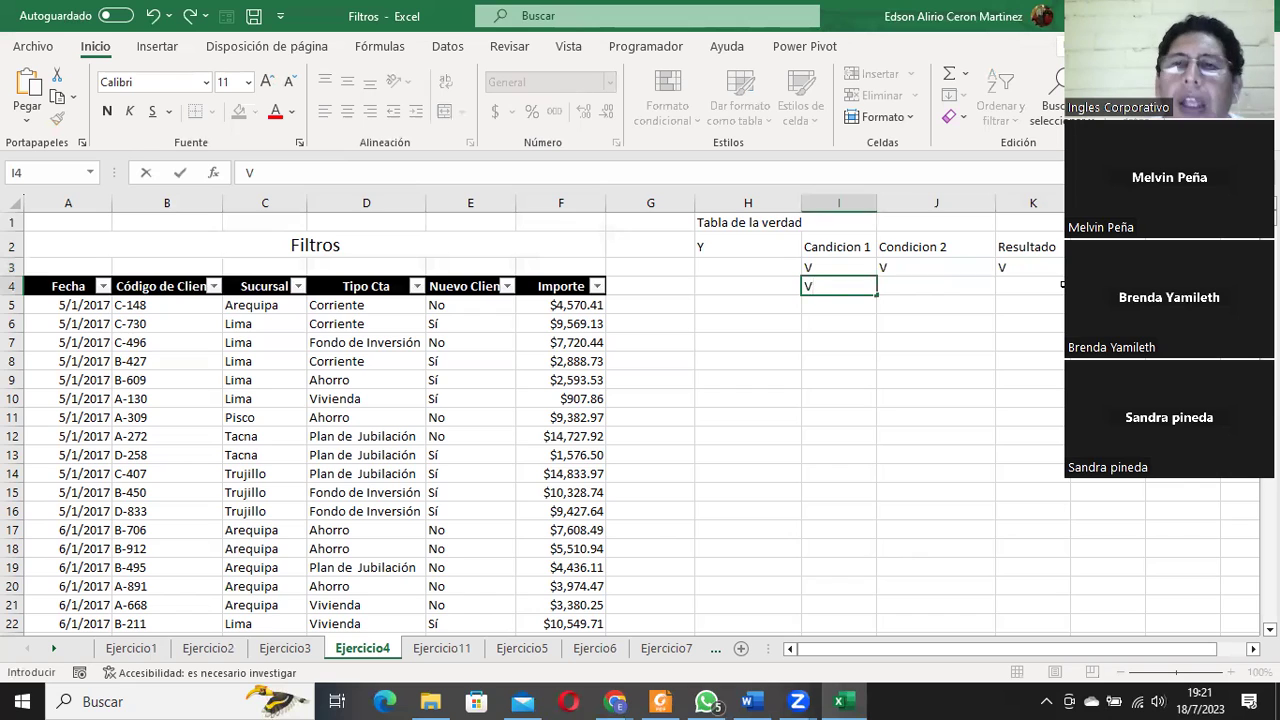
pyautogui.press('Tab')
pyautogui.write('F')
pyautogui.press('Tab')
pyautogui.write('F')
pyautogui.press('Return')
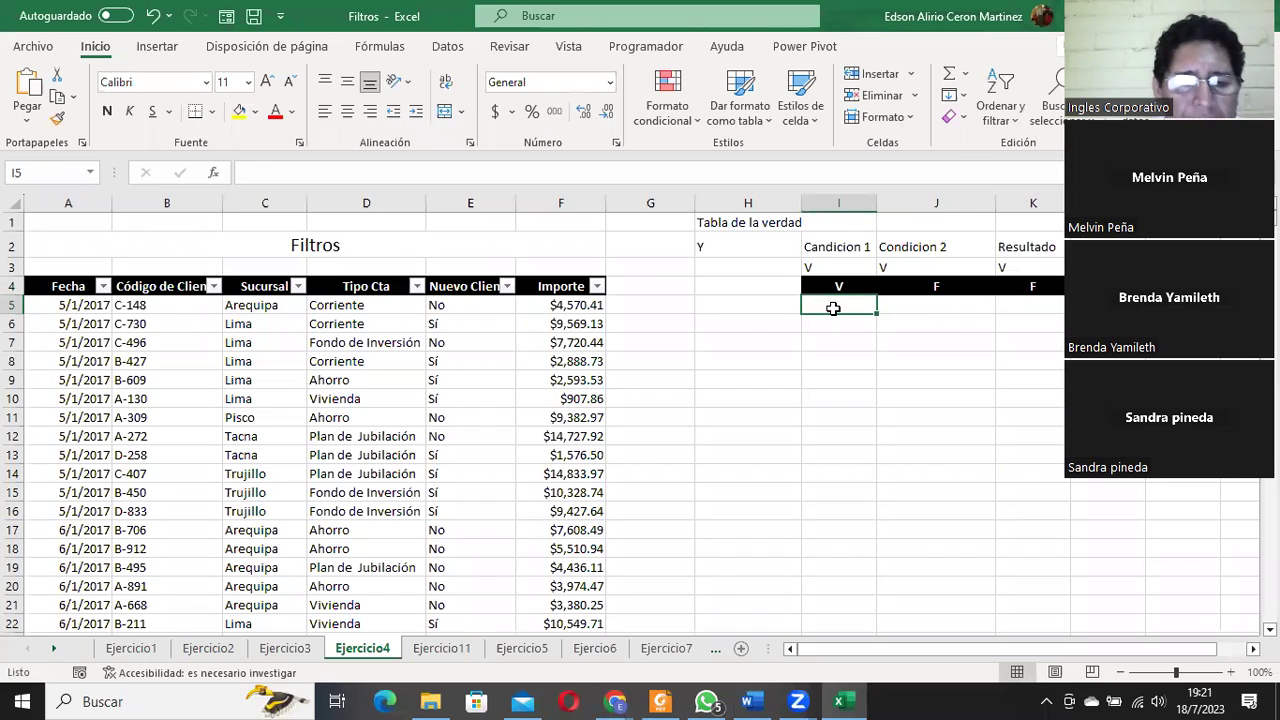
pyautogui.write('F')
pyautogui.press('Tab')
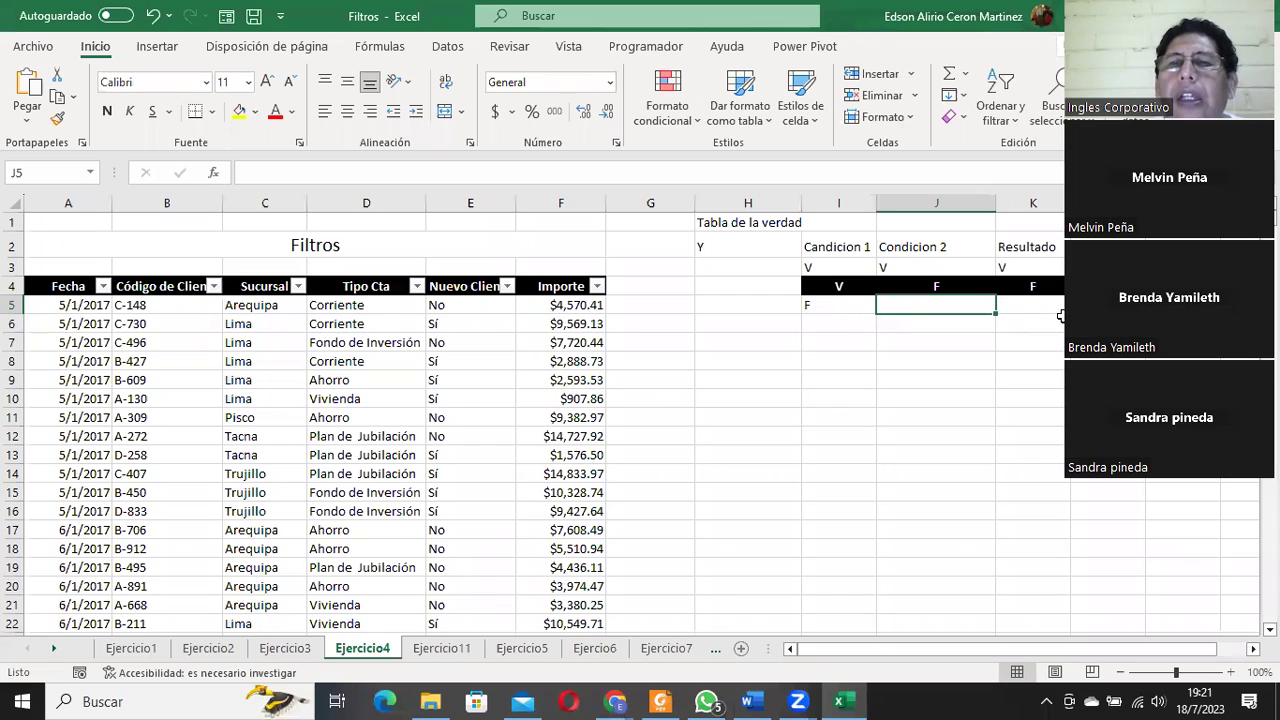
pyautogui.write('V')
pyautogui.press('Tab')
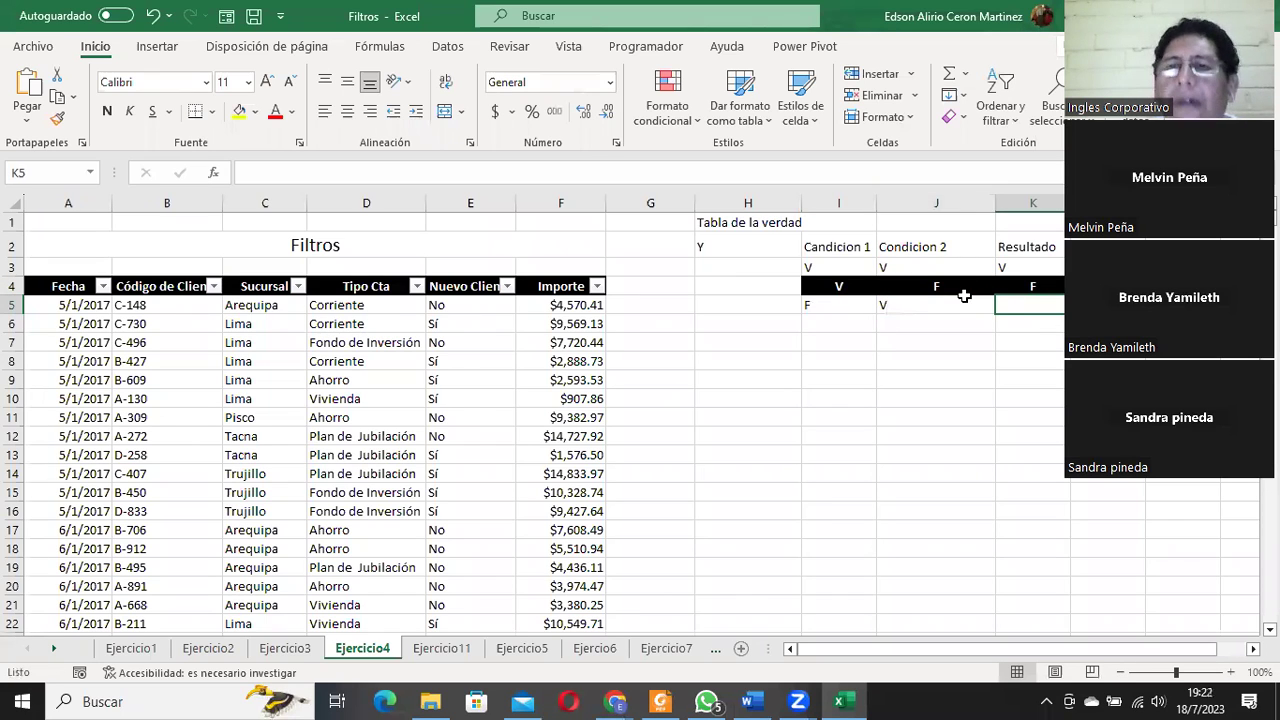
pyautogui.write('F')
# Enter the last row F, F → F in I6:K6.
pyautogui.click(854, 321)
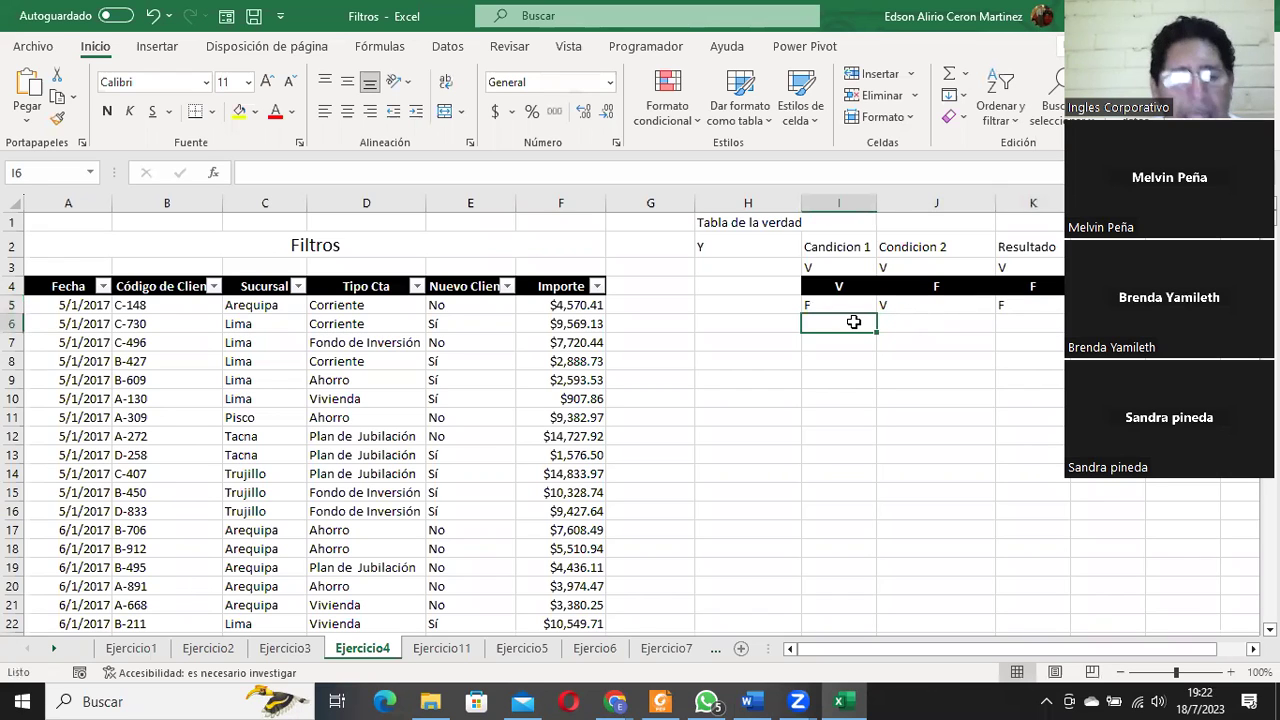
pyautogui.write('F')
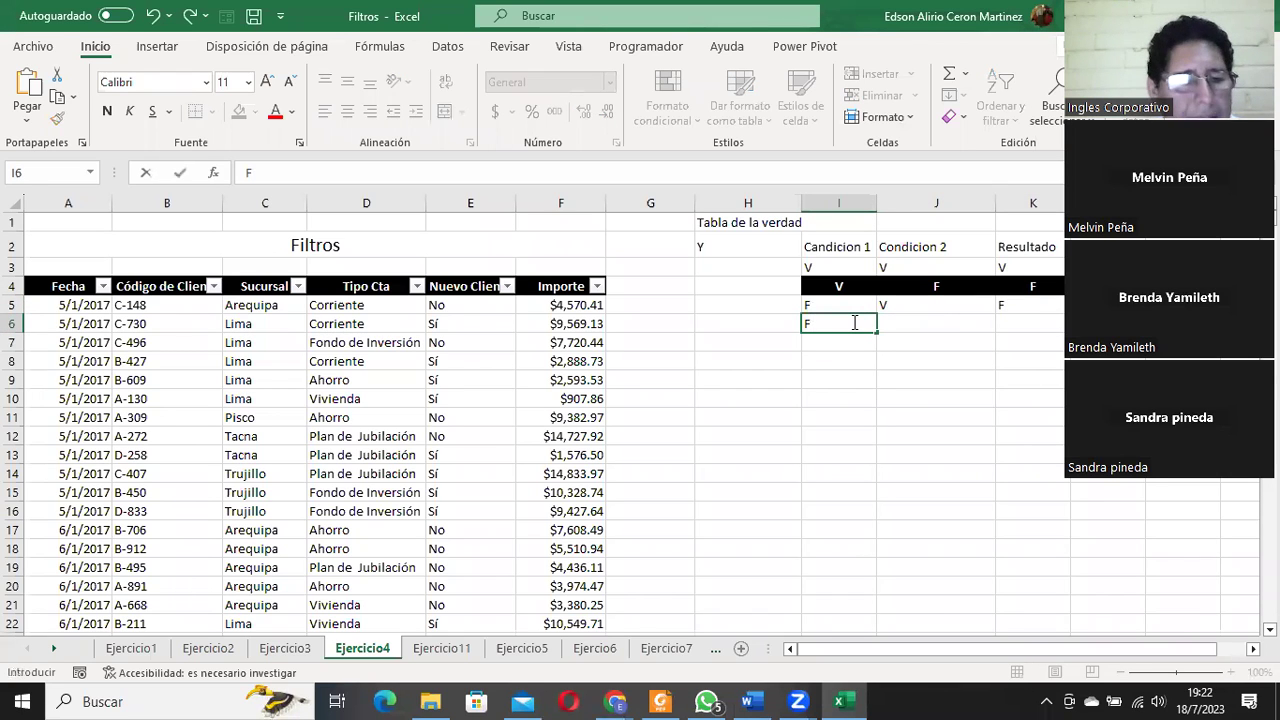
pyautogui.press('Tab')
pyautogui.write('F')
pyautogui.press('Tab')
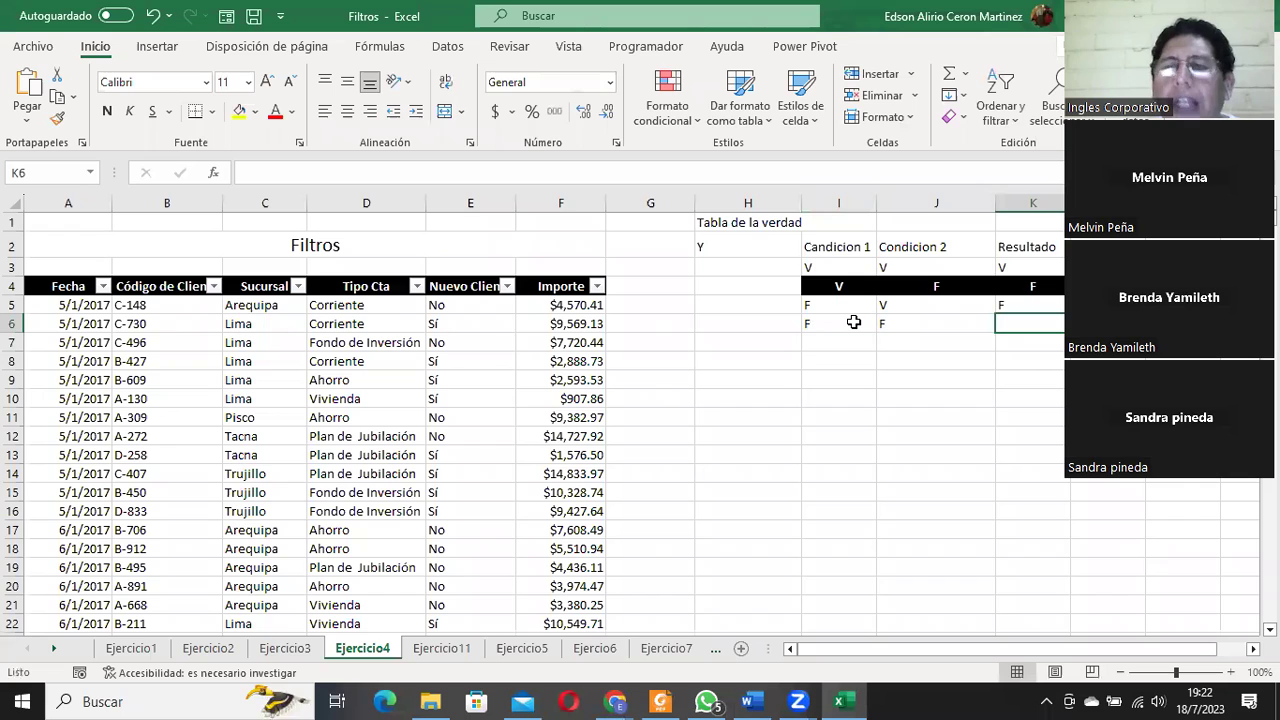
pyautogui.write('F')
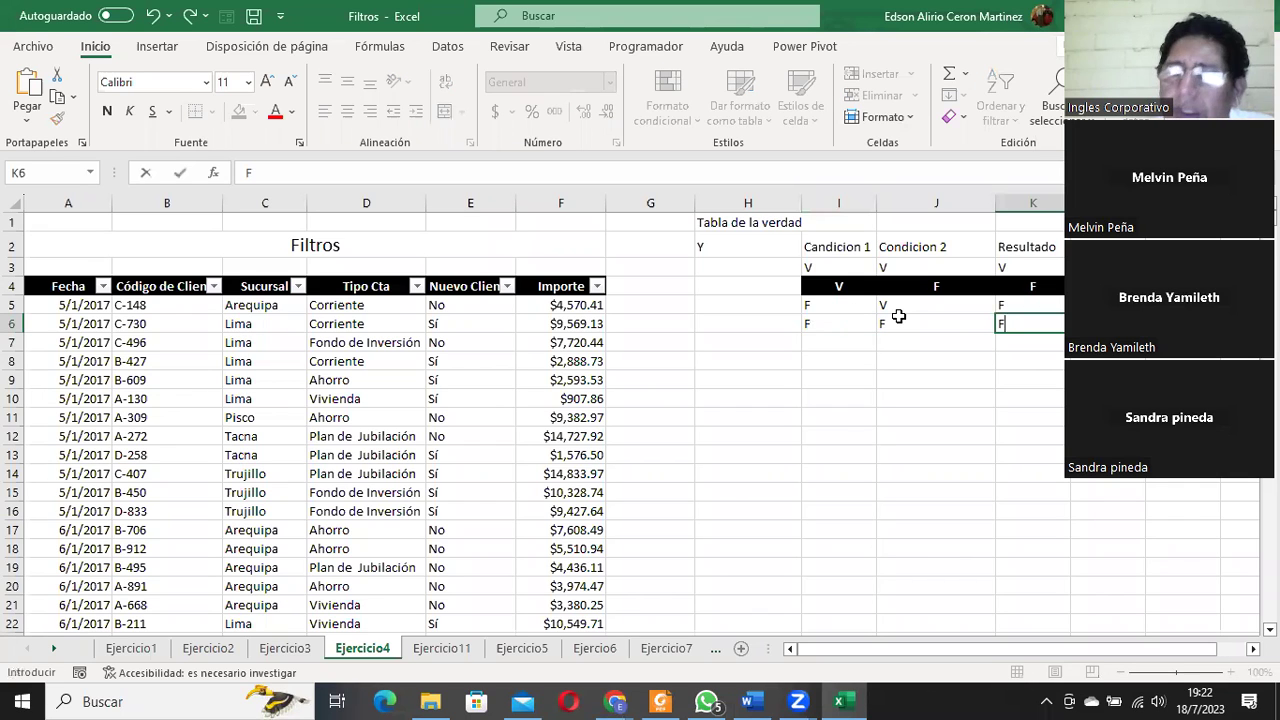
pyautogui.press('Return')
# Center the V/F values in I3:K6 both horizontally and vertically.
pyautogui.moveTo(844, 266)
pyautogui.mouseDown()
pyautogui.moveTo(958, 325)
pyautogui.moveTo(1017, 314)
pyautogui.mouseUp()
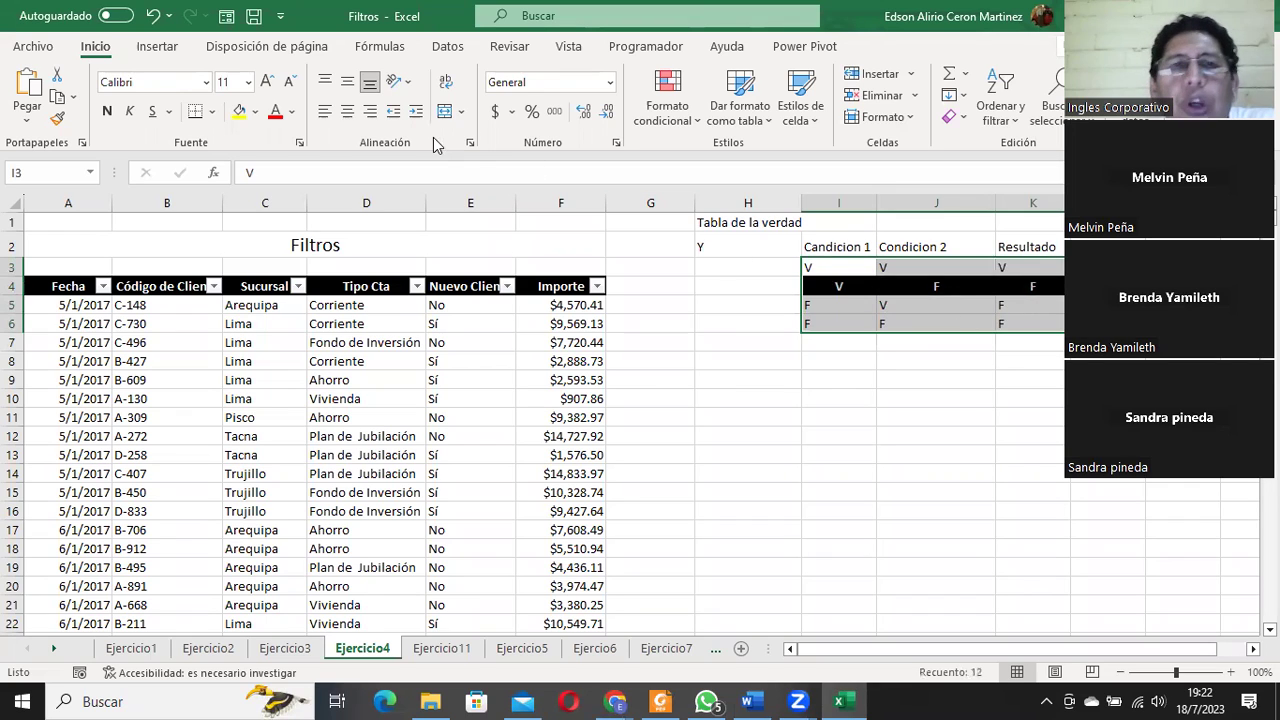
pyautogui.click(347, 111)
pyautogui.click(347, 82)
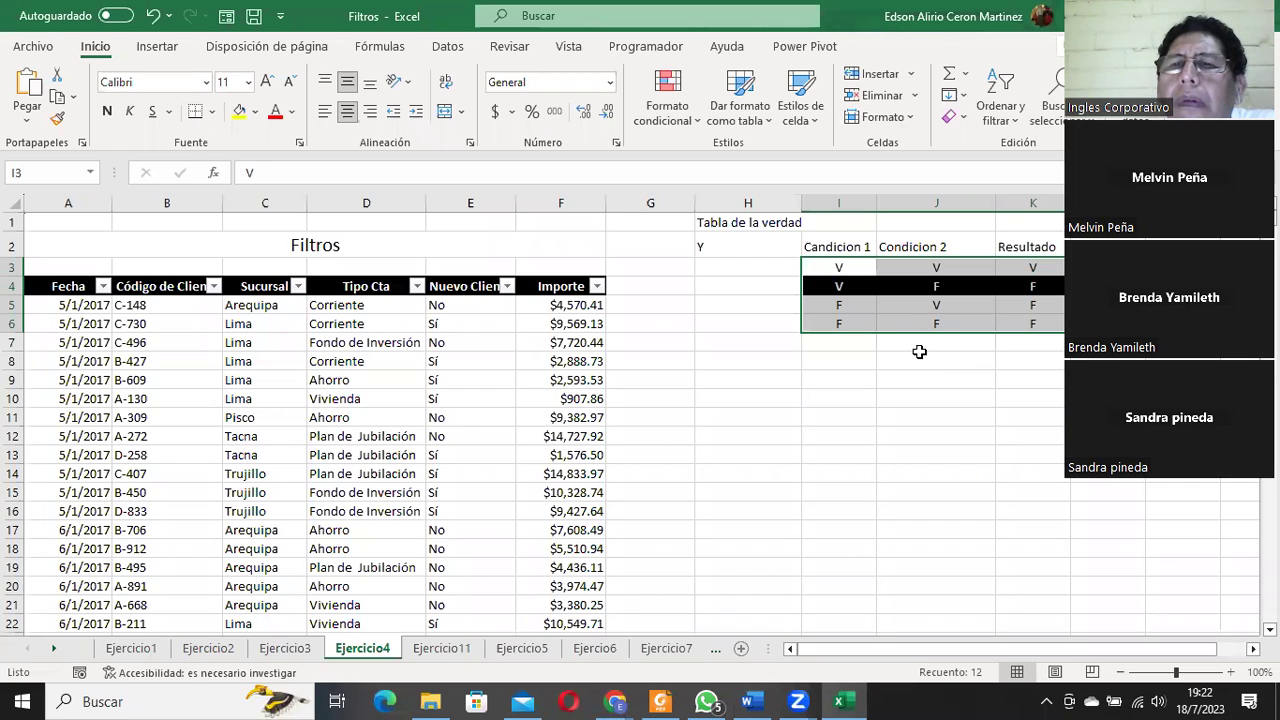
pyautogui.click(896, 323)
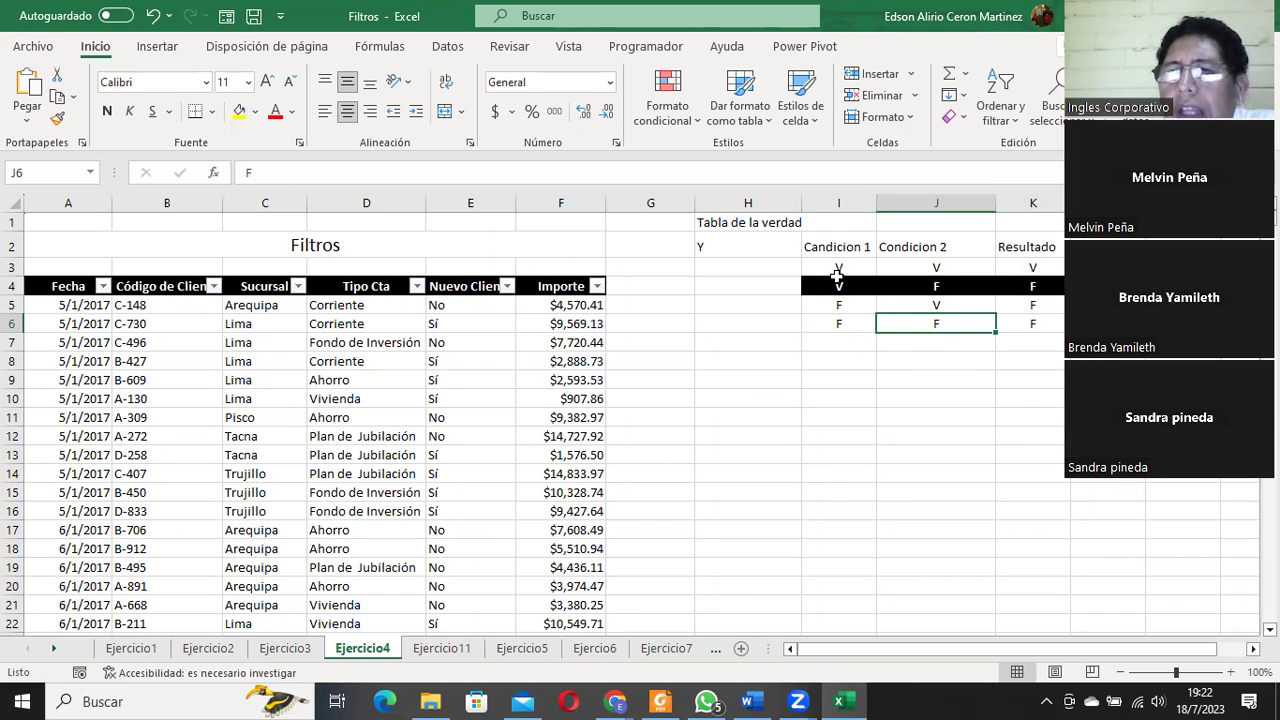
pyautogui.moveTo(833, 270); pyautogui.dragTo(1046, 268)
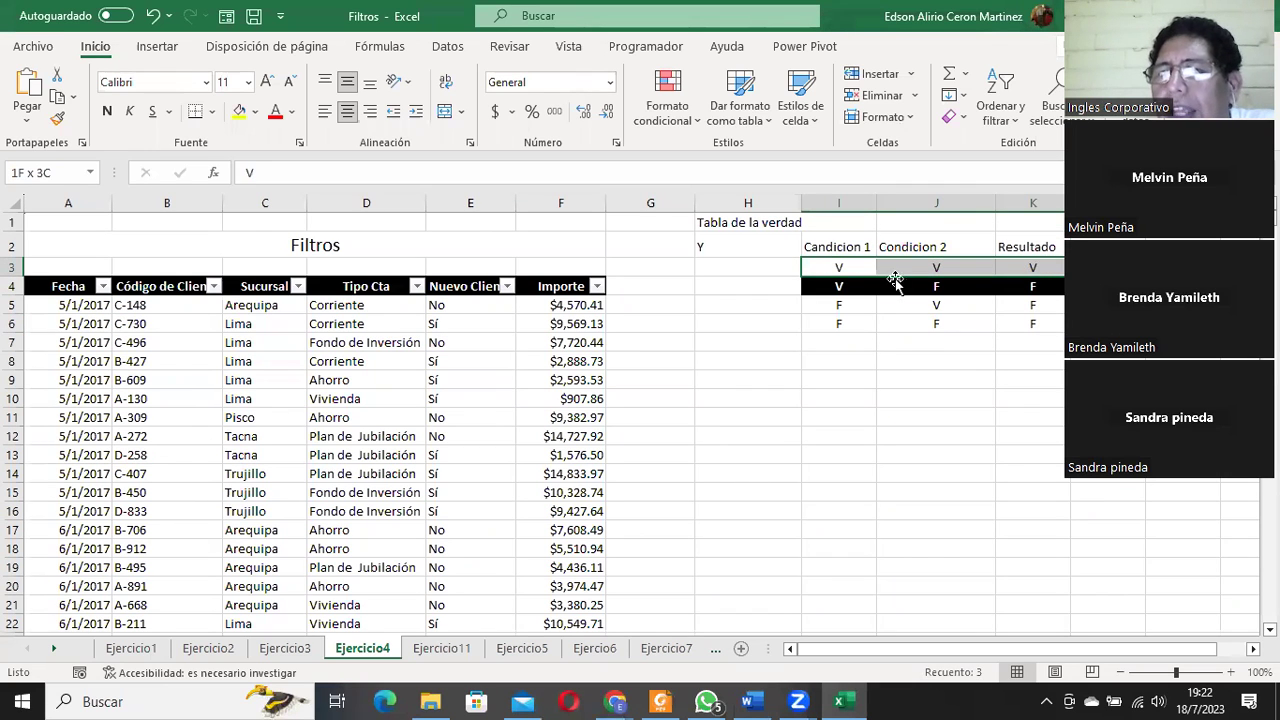
pyautogui.moveTo(838, 268); pyautogui.dragTo(1030, 268)
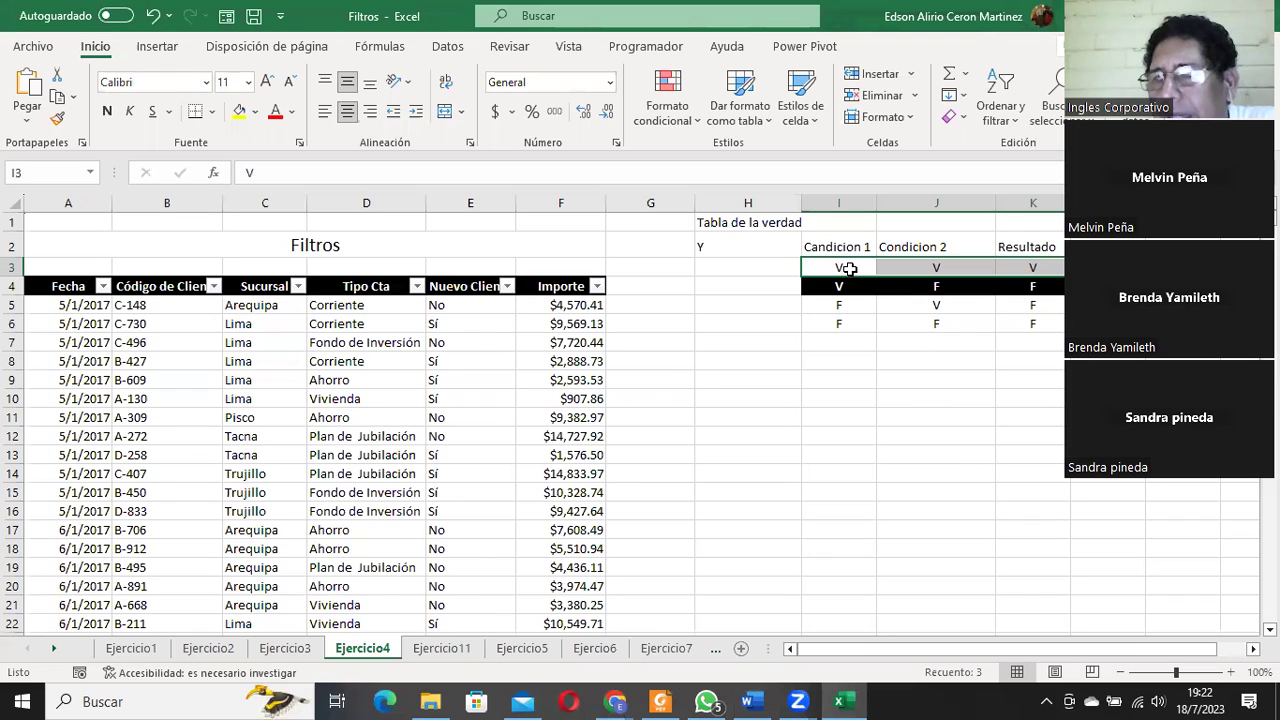
pyautogui.click(848, 267)
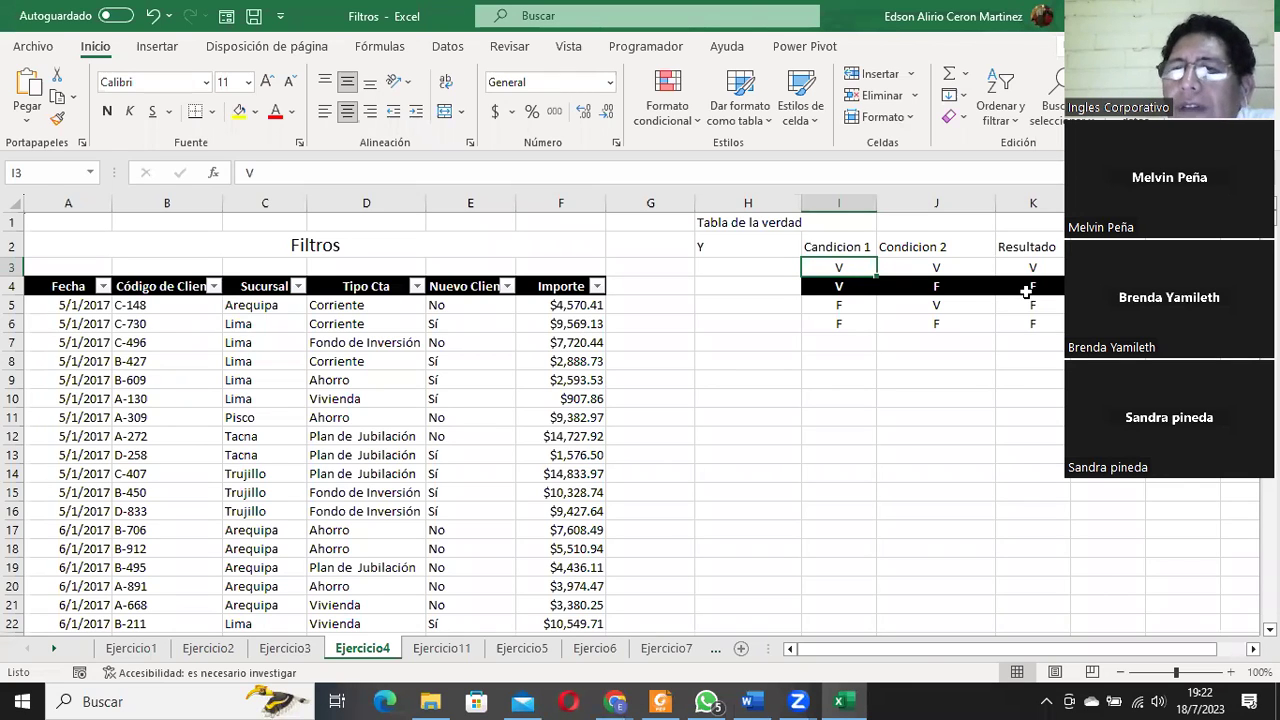
# Label the OR table 'O' in H7 and copy the condition pairs I3:J6 into I7:J10.
pyautogui.moveTo(1030, 287); pyautogui.dragTo(1030, 322)
pyautogui.keyDown('ctrl'); pyautogui.click(835, 284); pyautogui.keyUp('ctrl')
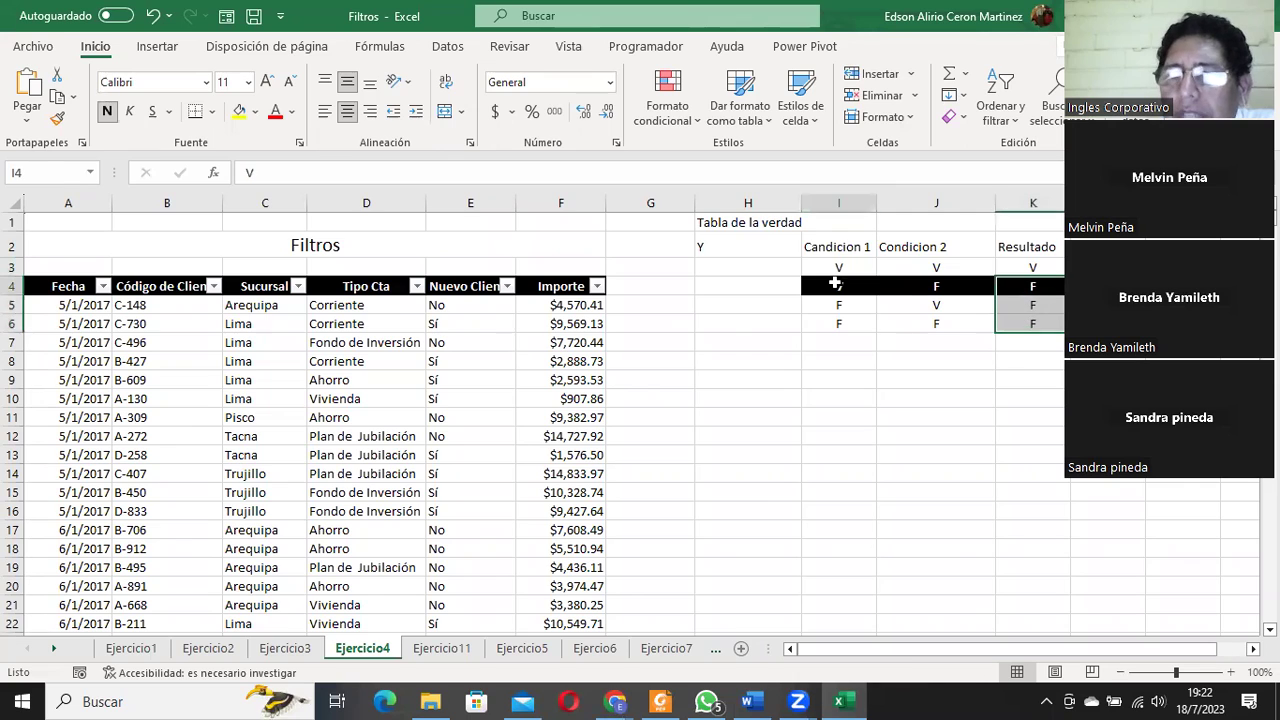
pyautogui.click(734, 243)
pyautogui.click(735, 351)
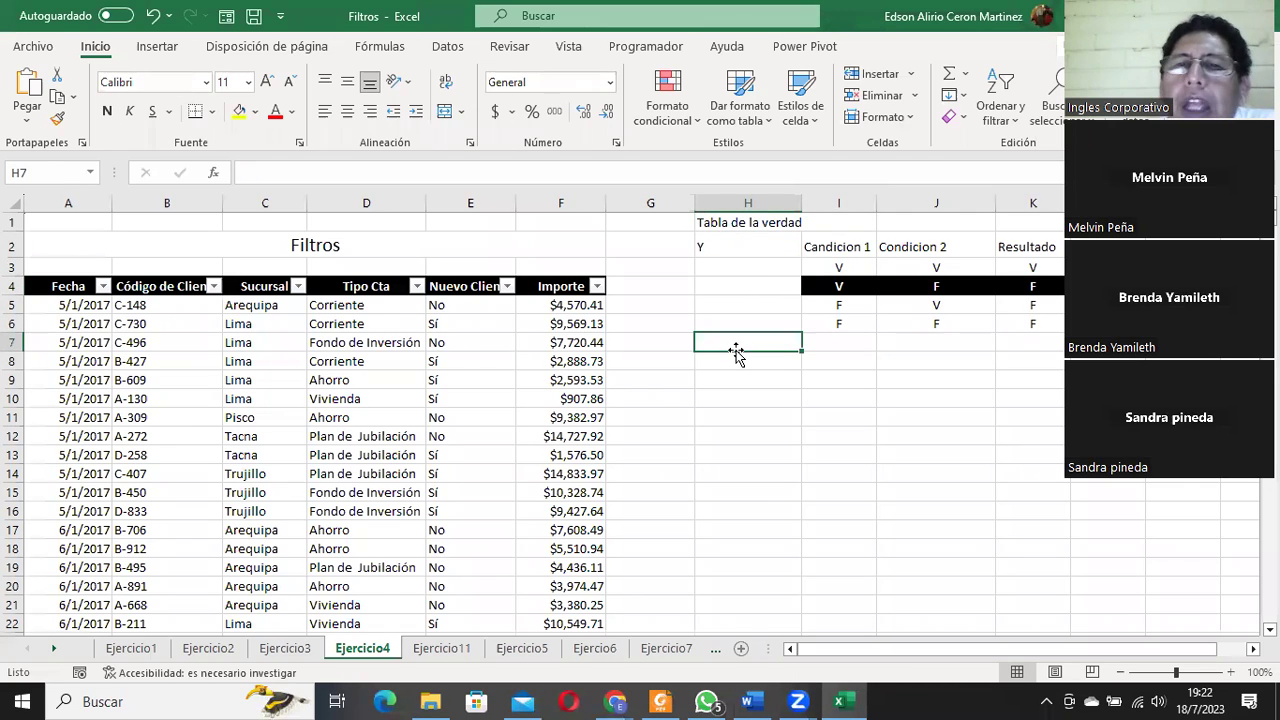
pyautogui.write('O')
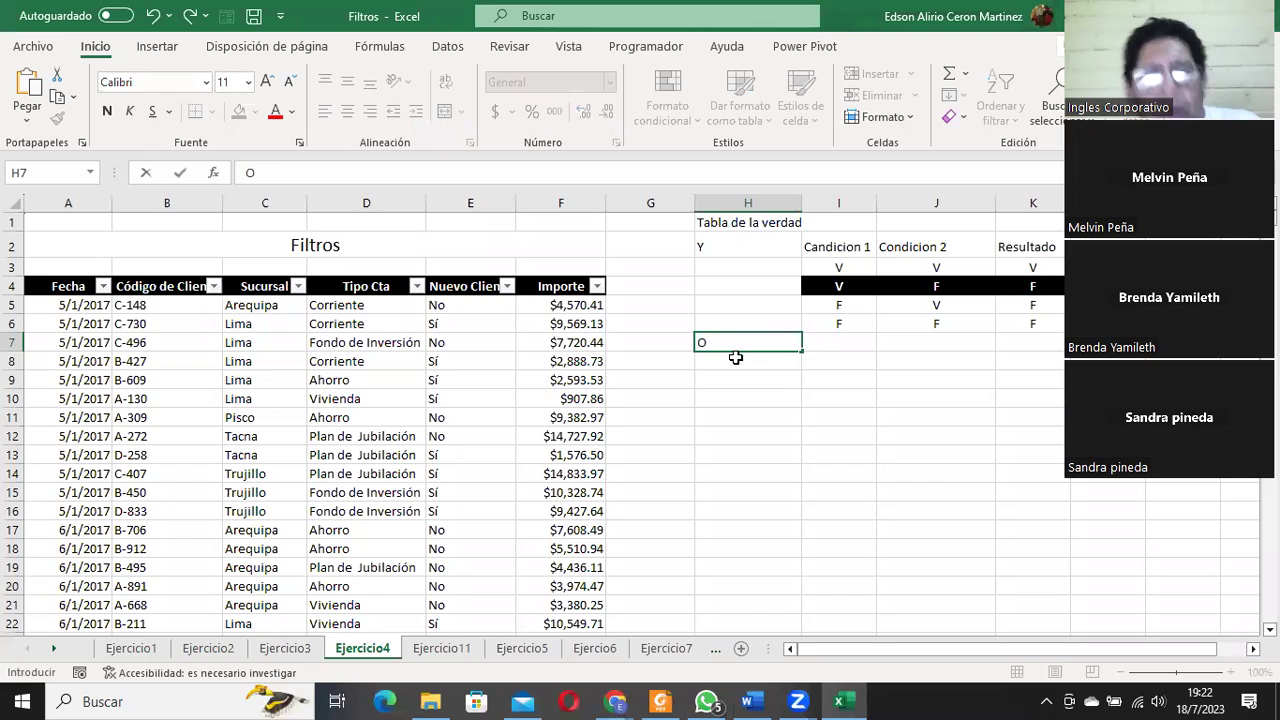
pyautogui.press('Tab')
pyautogui.moveTo(842, 266); pyautogui.dragTo(966, 322)
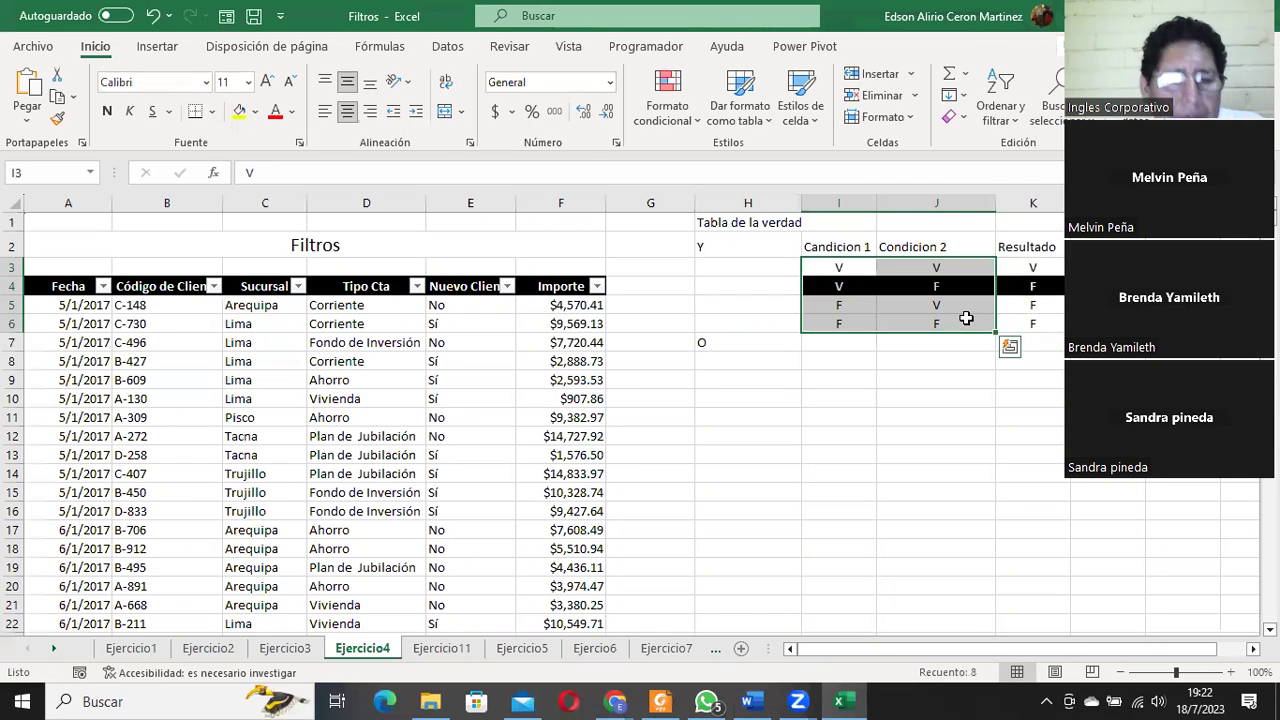
pyautogui.hotkey('ctrl', 'c')
pyautogui.click(832, 350)
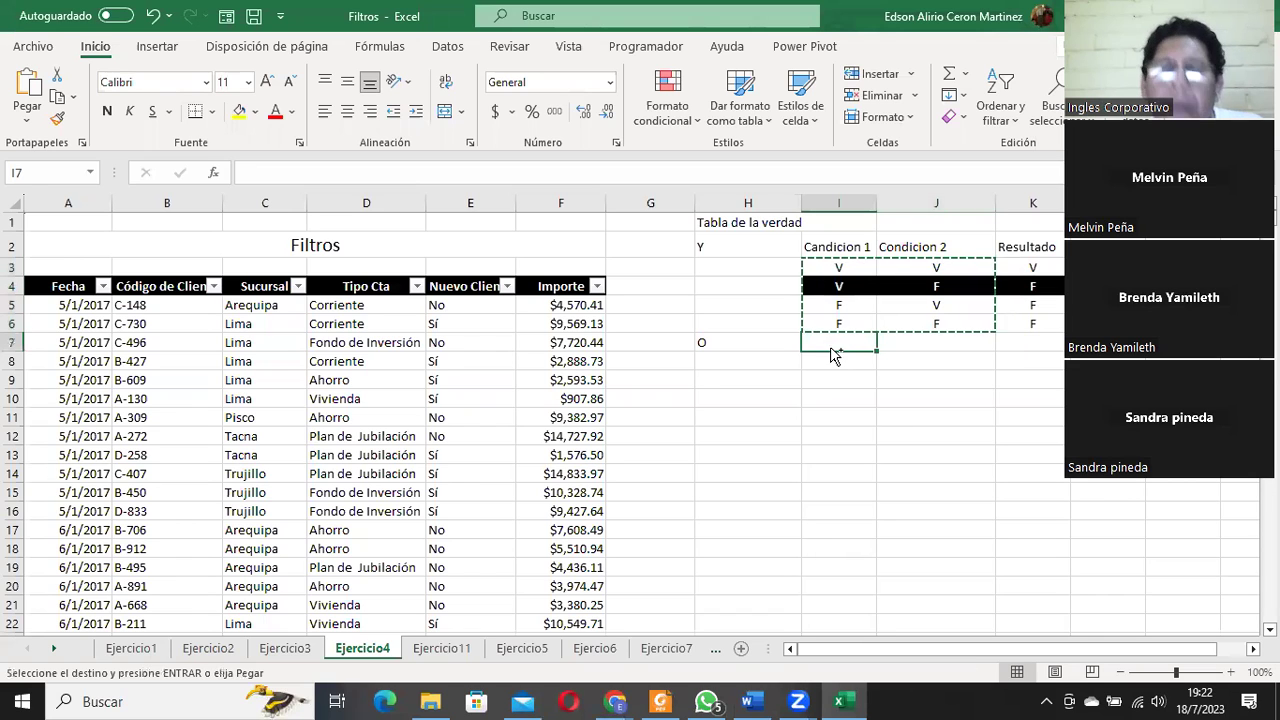
pyautogui.hotkey('ctrl', 'v')
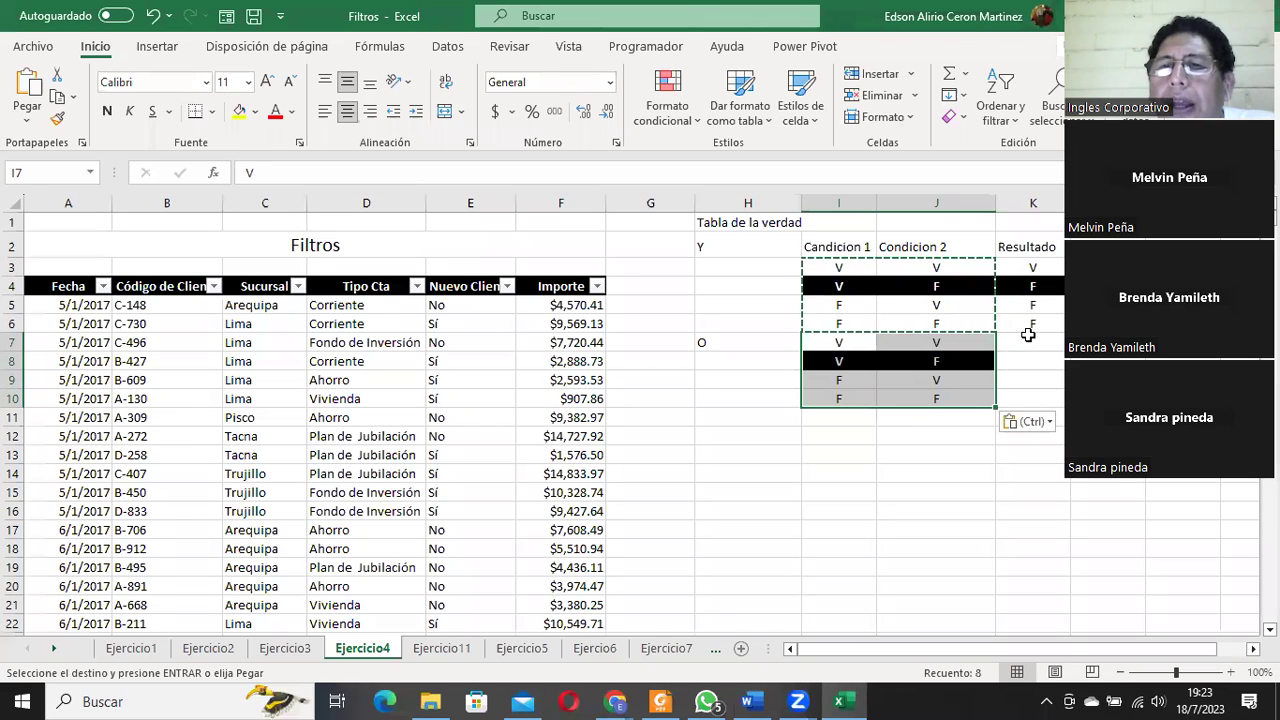
# Enter the OR results V, V, V, F in K7:K10.
pyautogui.click(1028, 337)
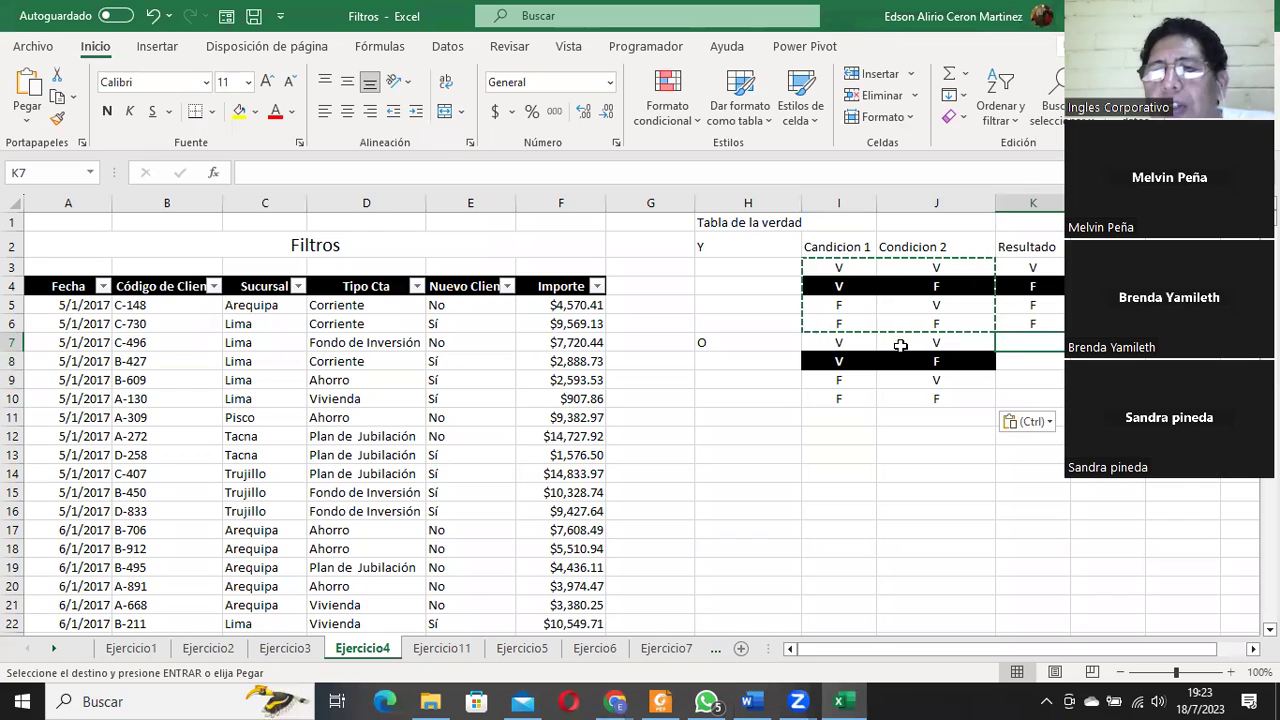
pyautogui.write('V')
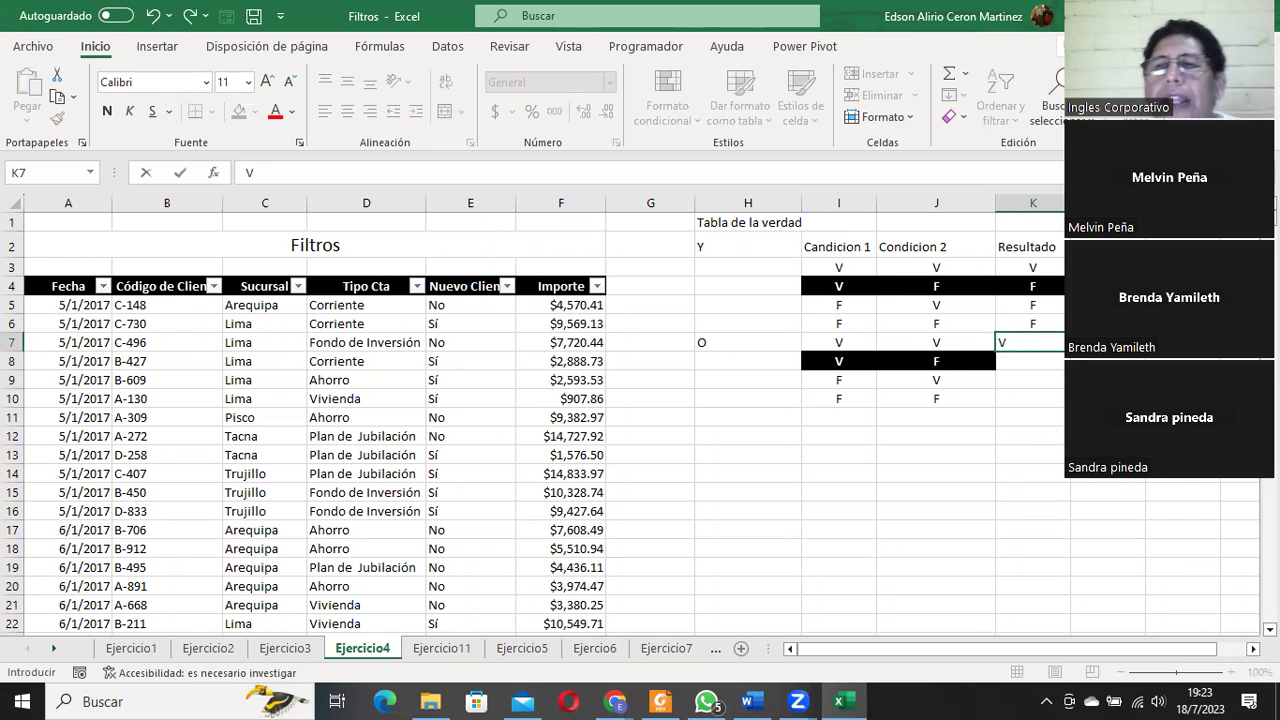
pyautogui.press('Return')
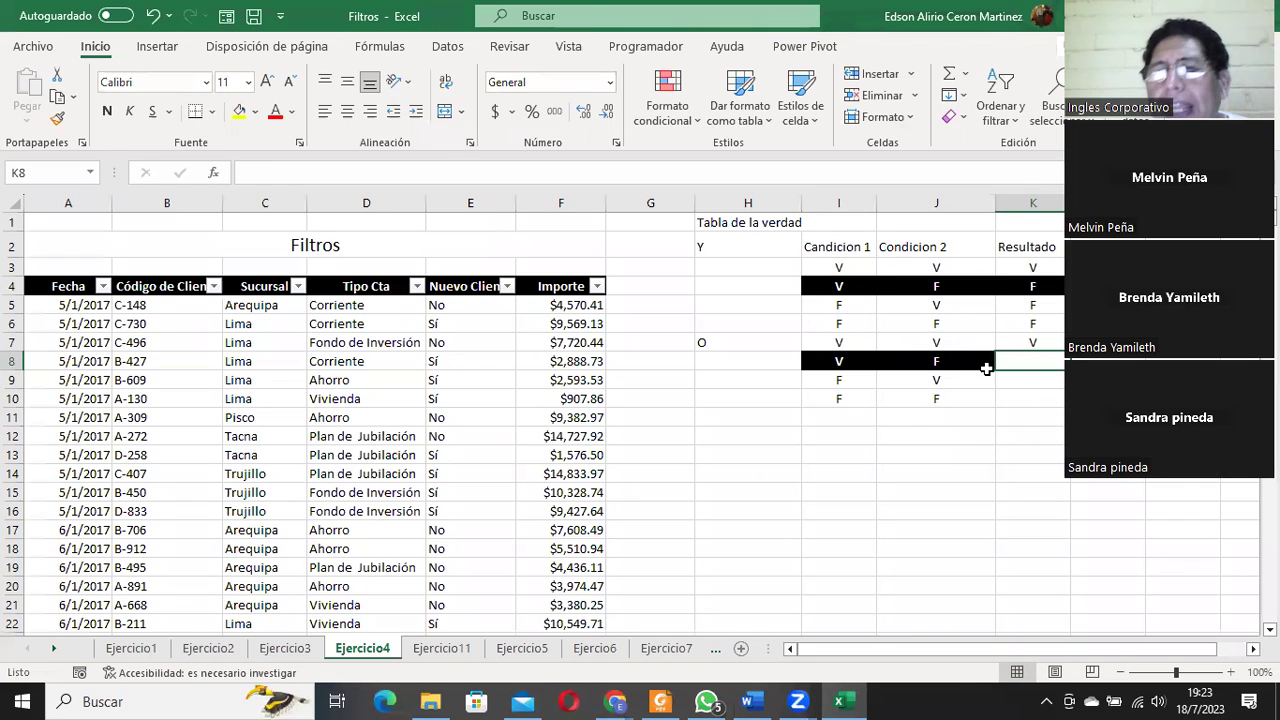
pyautogui.write('V')
pyautogui.press('Return')
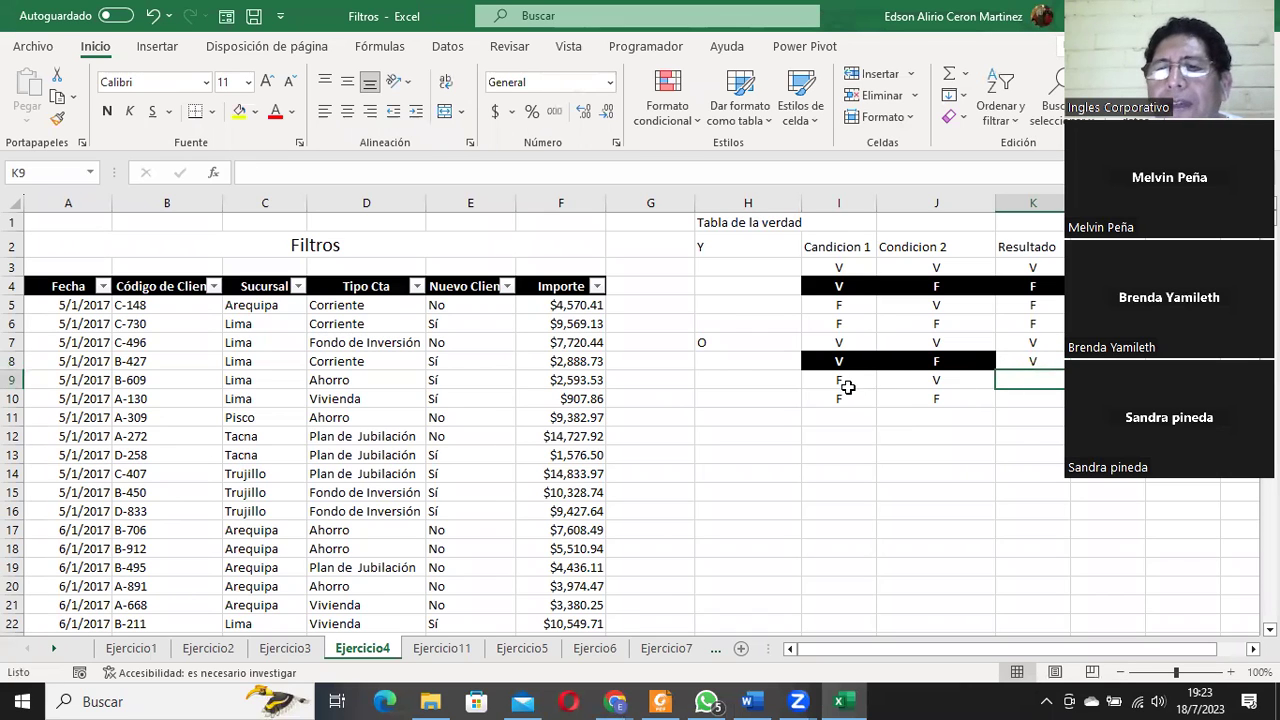
pyautogui.write('F')
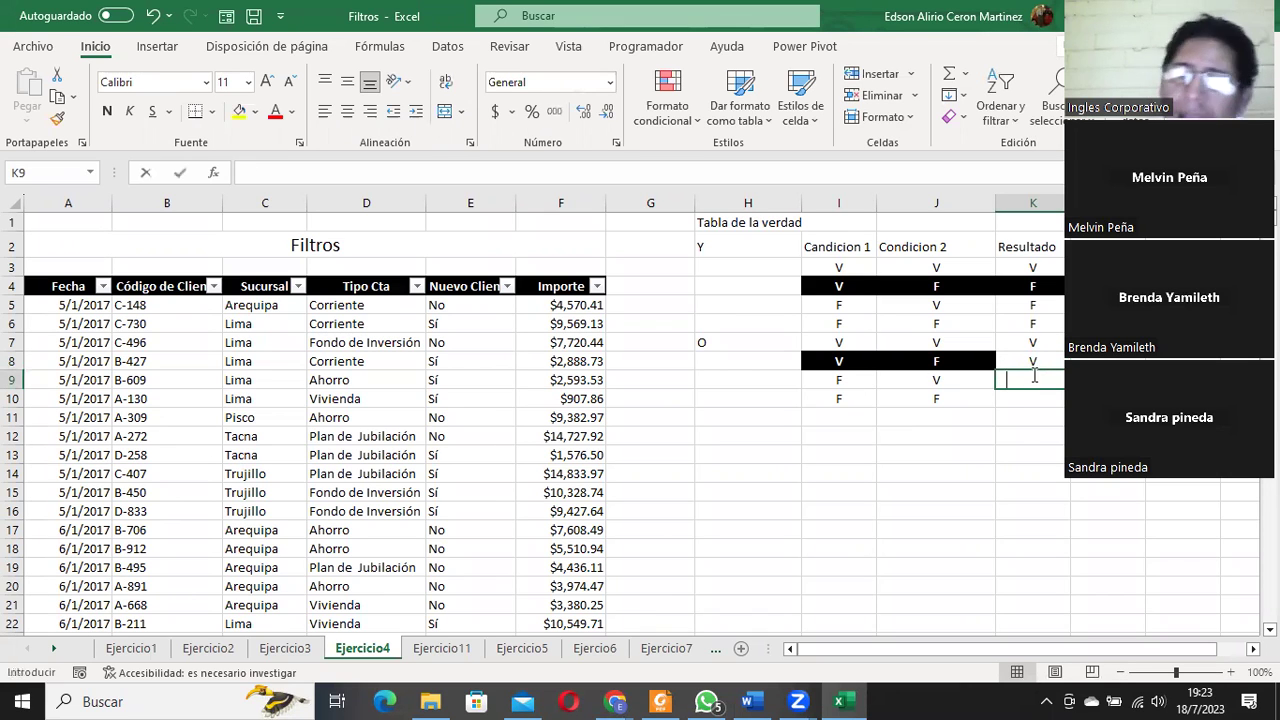
pyautogui.press('Return')
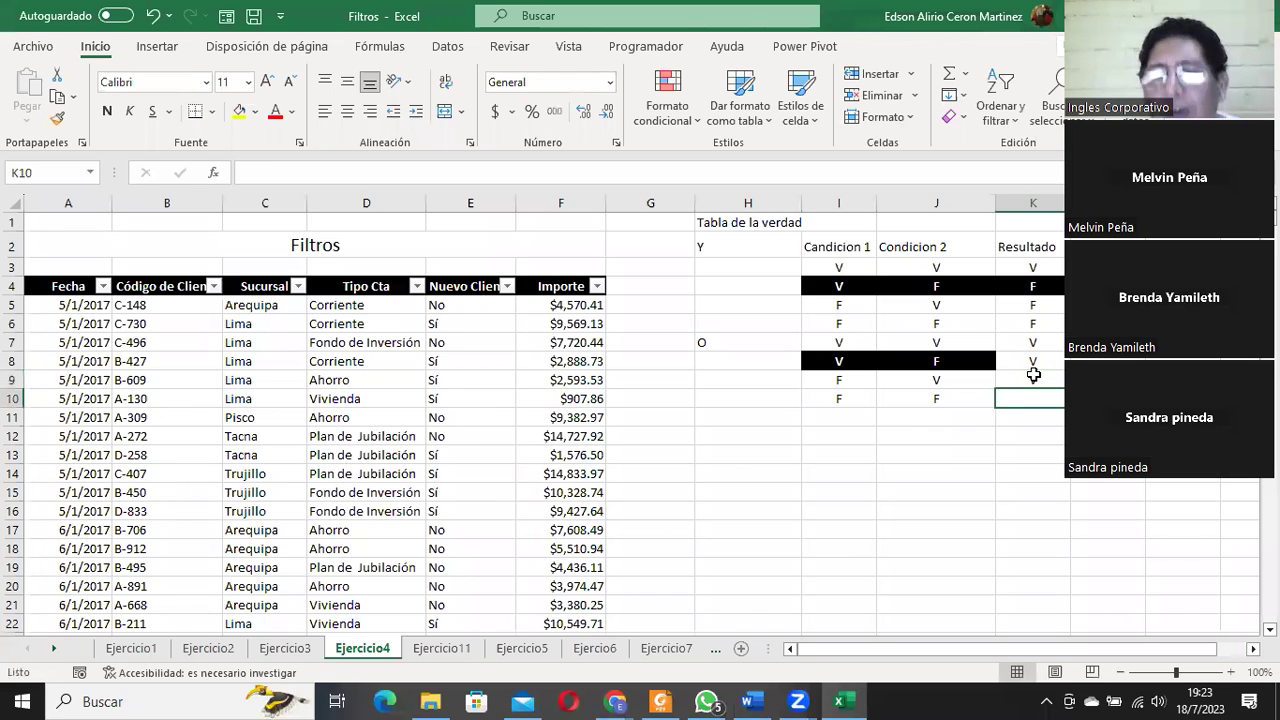
pyautogui.write('F')
pyautogui.press('Return')
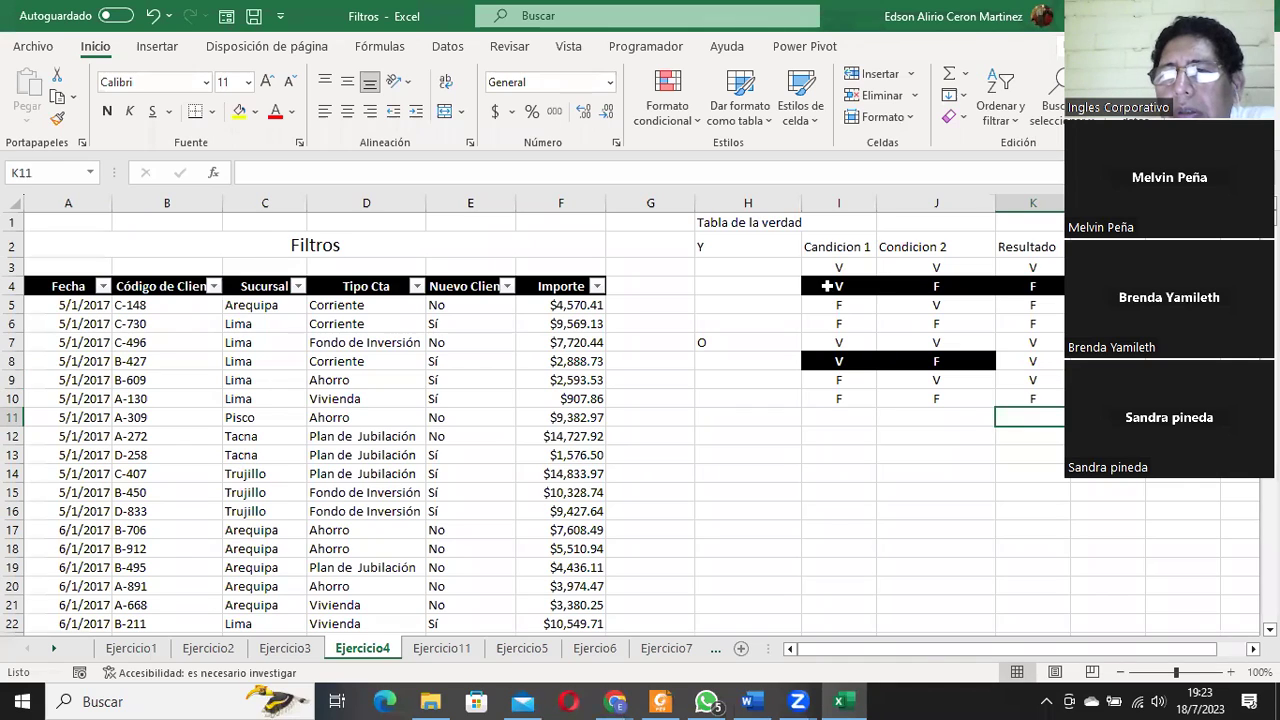
# Set No Fill on the truth-table values I4:K10 to remove the black fill.
pyautogui.moveTo(828, 286); pyautogui.dragTo(1040, 276)
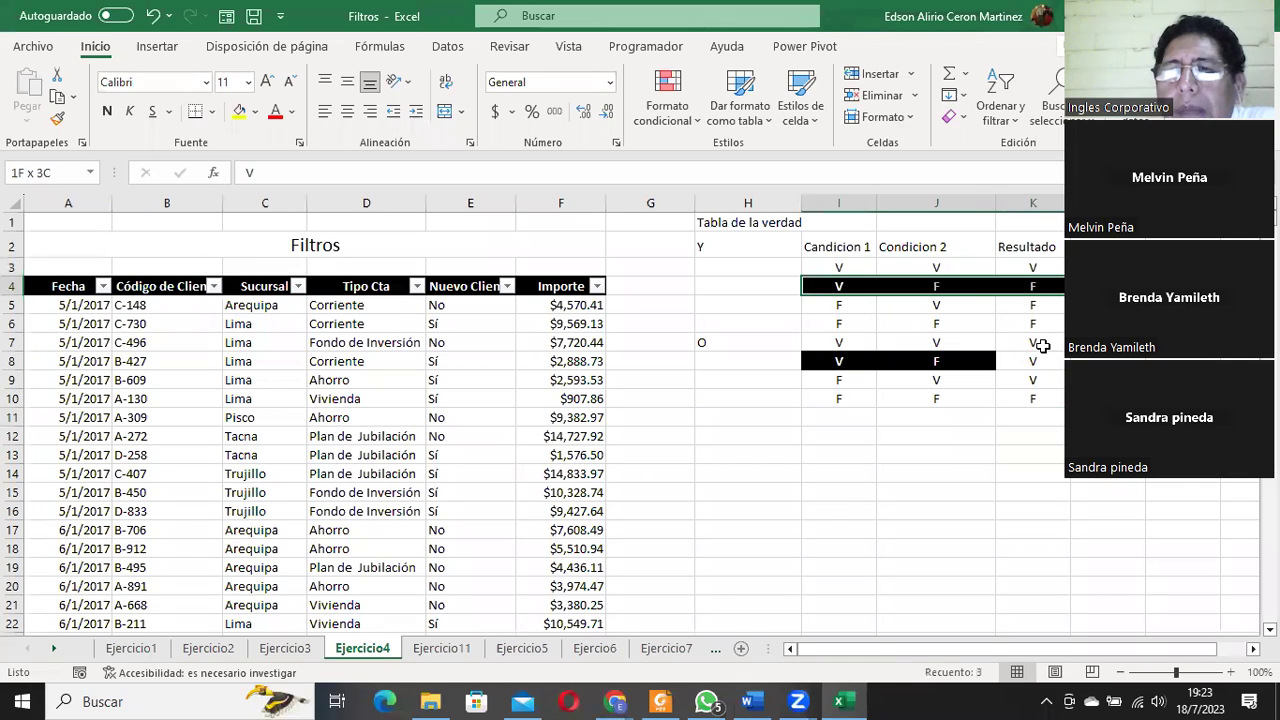
pyautogui.moveTo(1042, 345); pyautogui.dragTo(1040, 397)
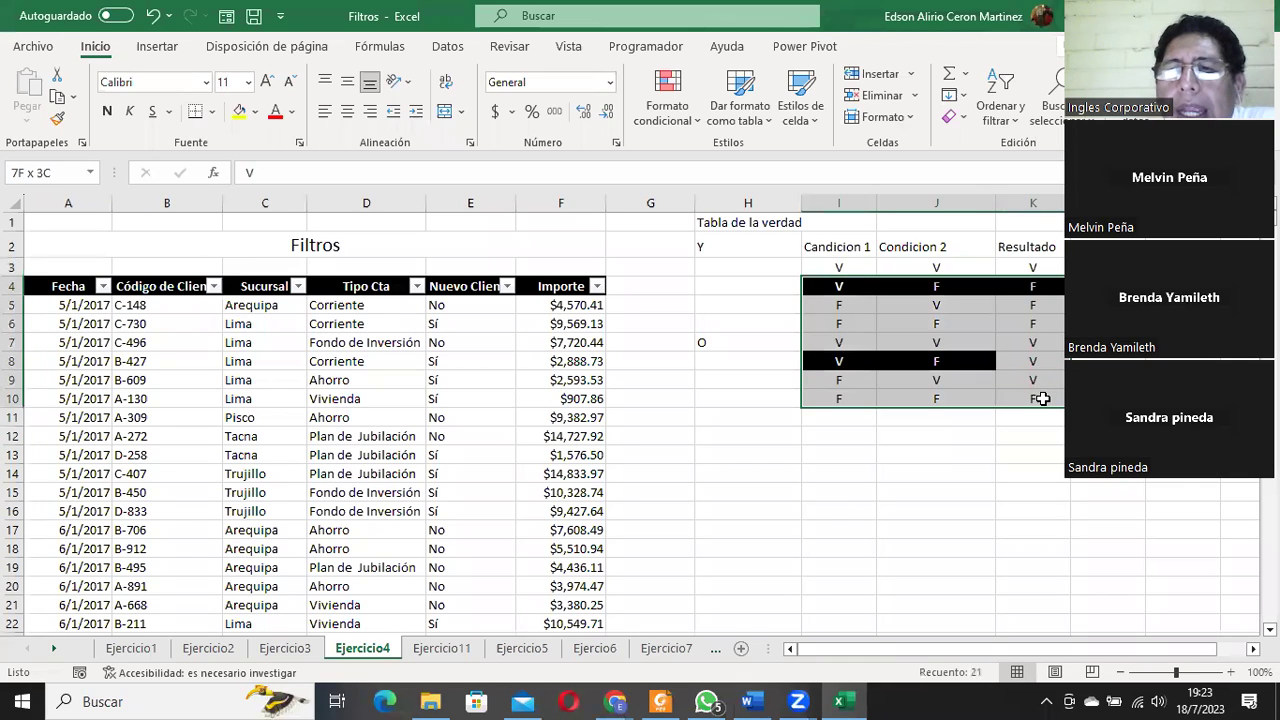
pyautogui.click(257, 112)
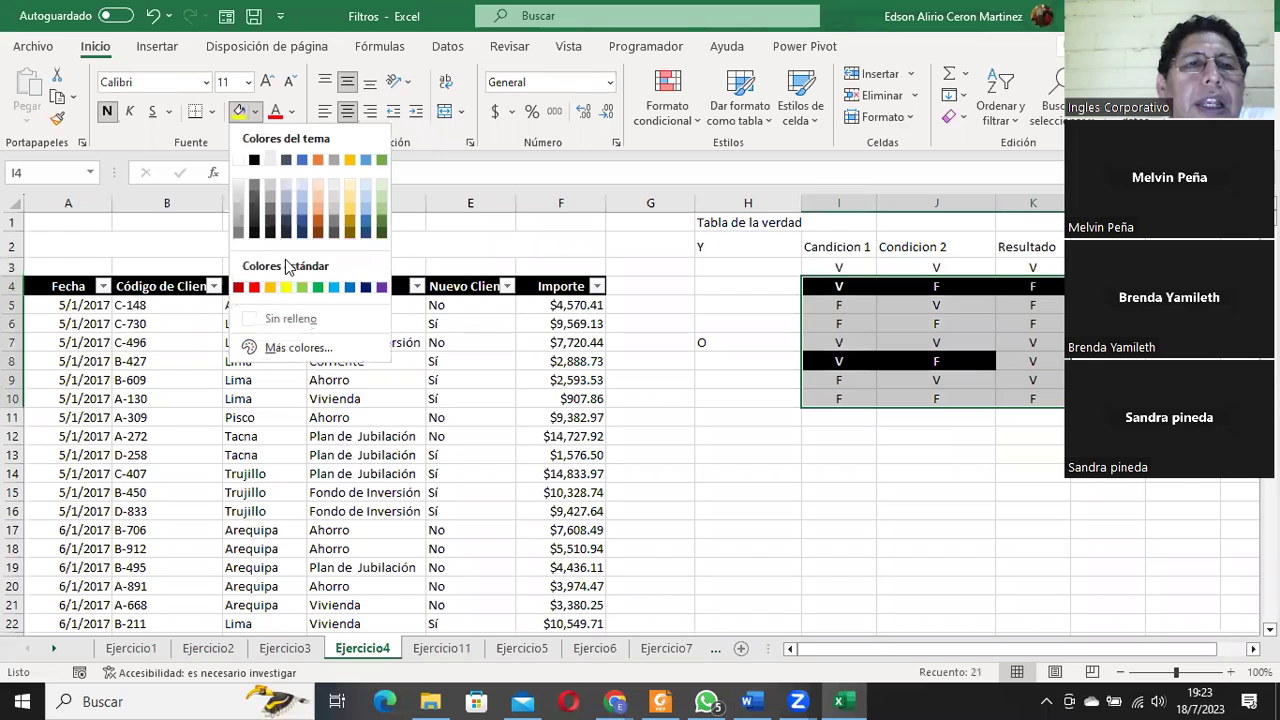
pyautogui.click(293, 318)
# Apply All Borders to every cell of I2:K10.
pyautogui.click(819, 268)
pyautogui.moveTo(840, 247)
pyautogui.mouseDown()
pyautogui.moveTo(994, 427)
pyautogui.moveTo(1034, 396)
pyautogui.mouseUp()
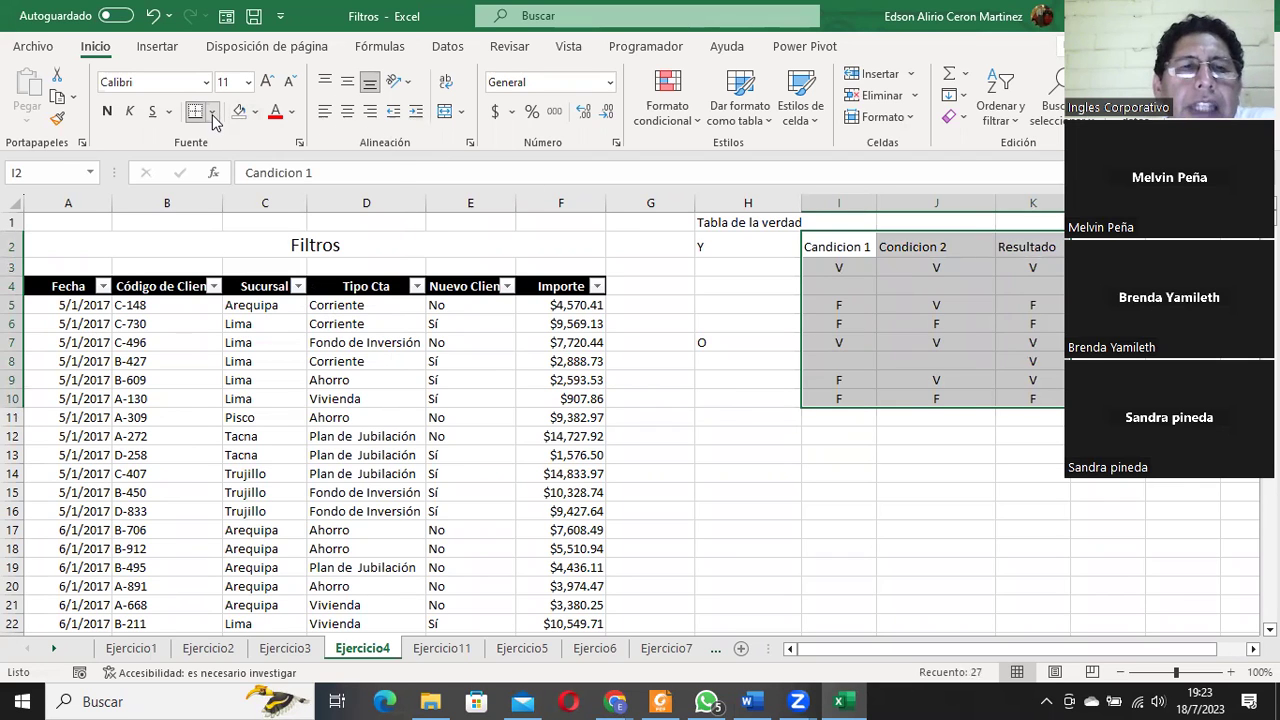
pyautogui.click(212, 112)
pyautogui.click(252, 298)
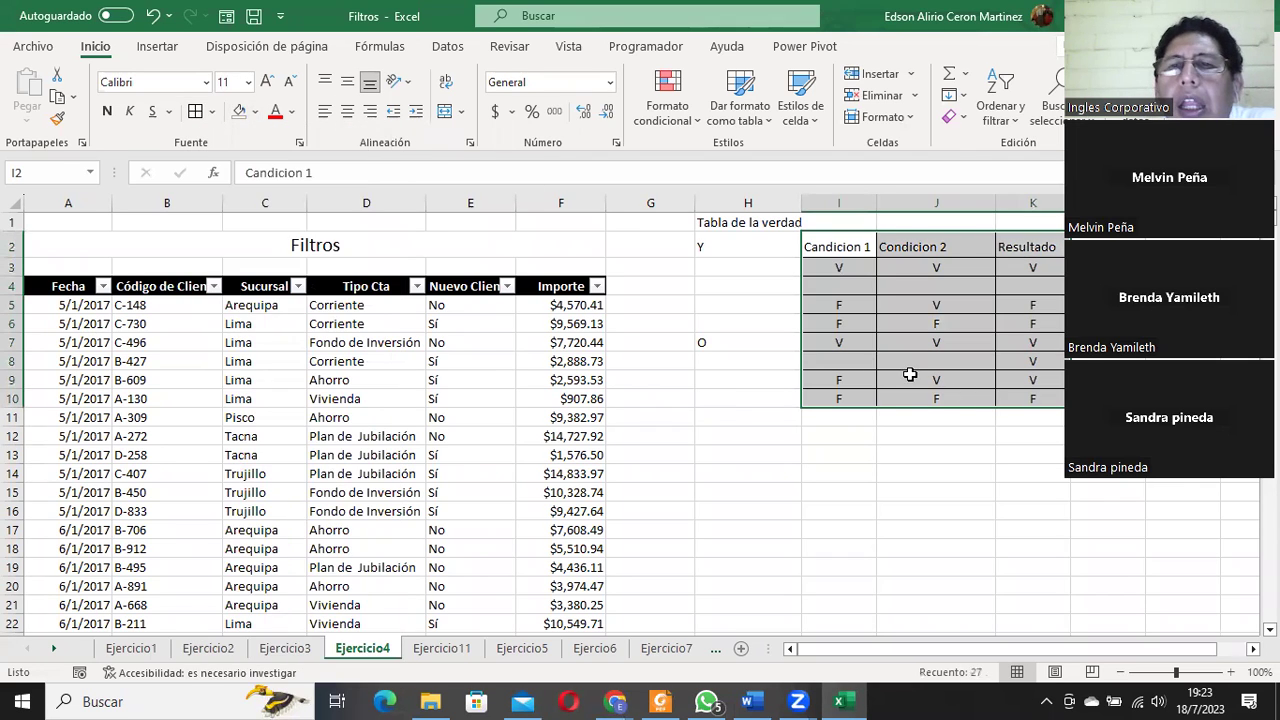
pyautogui.click(962, 453)
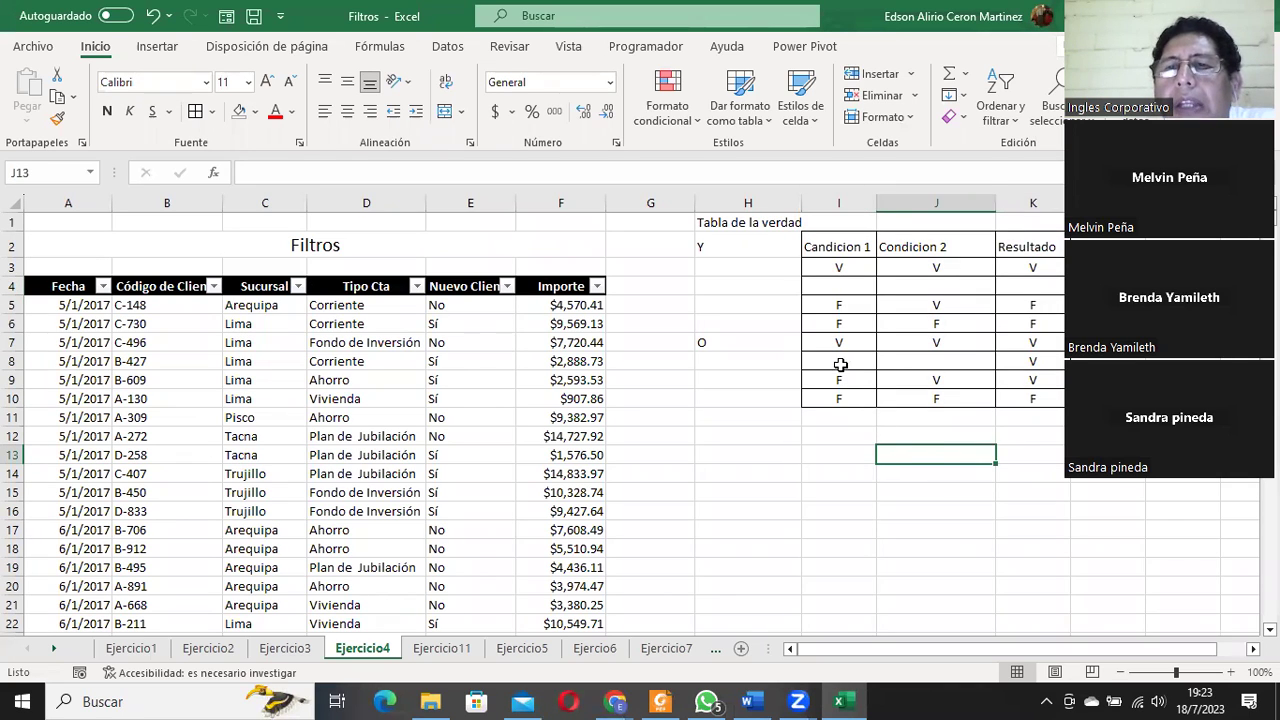
# Make the V and F values in row 8 (I8:J8) black.
pyautogui.moveTo(840, 362); pyautogui.dragTo(928, 360)
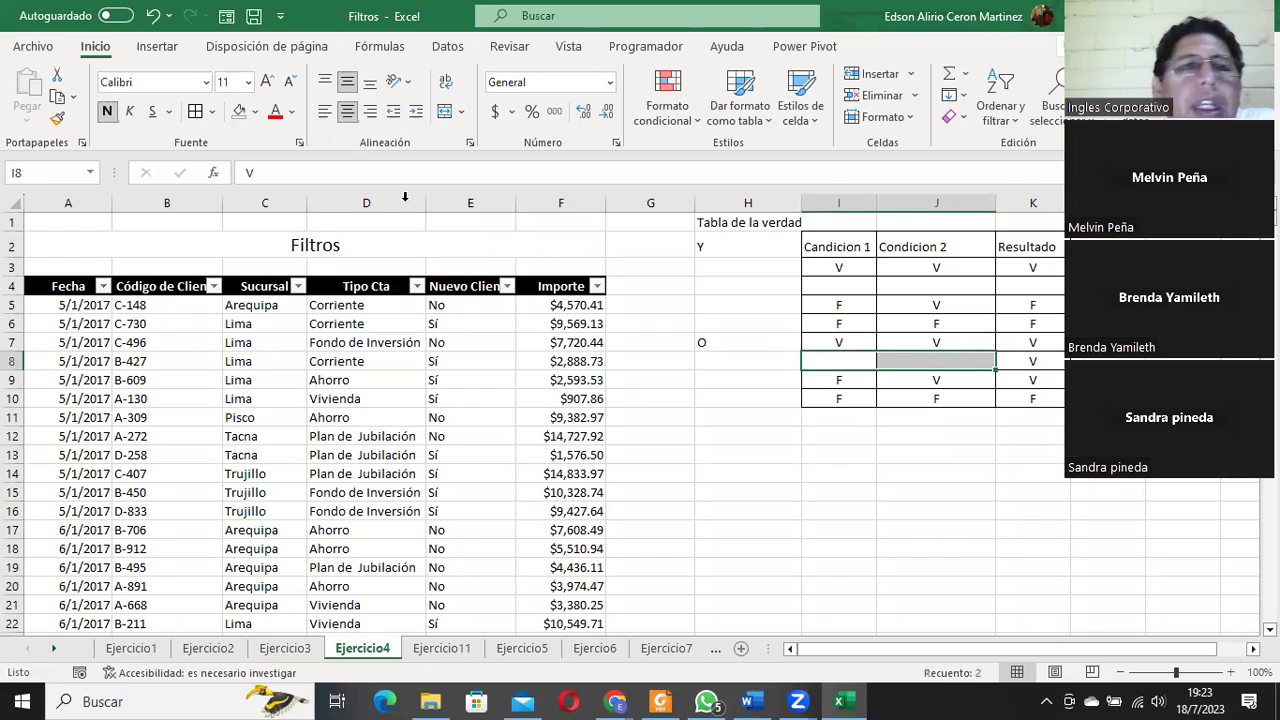
pyautogui.click(292, 114)
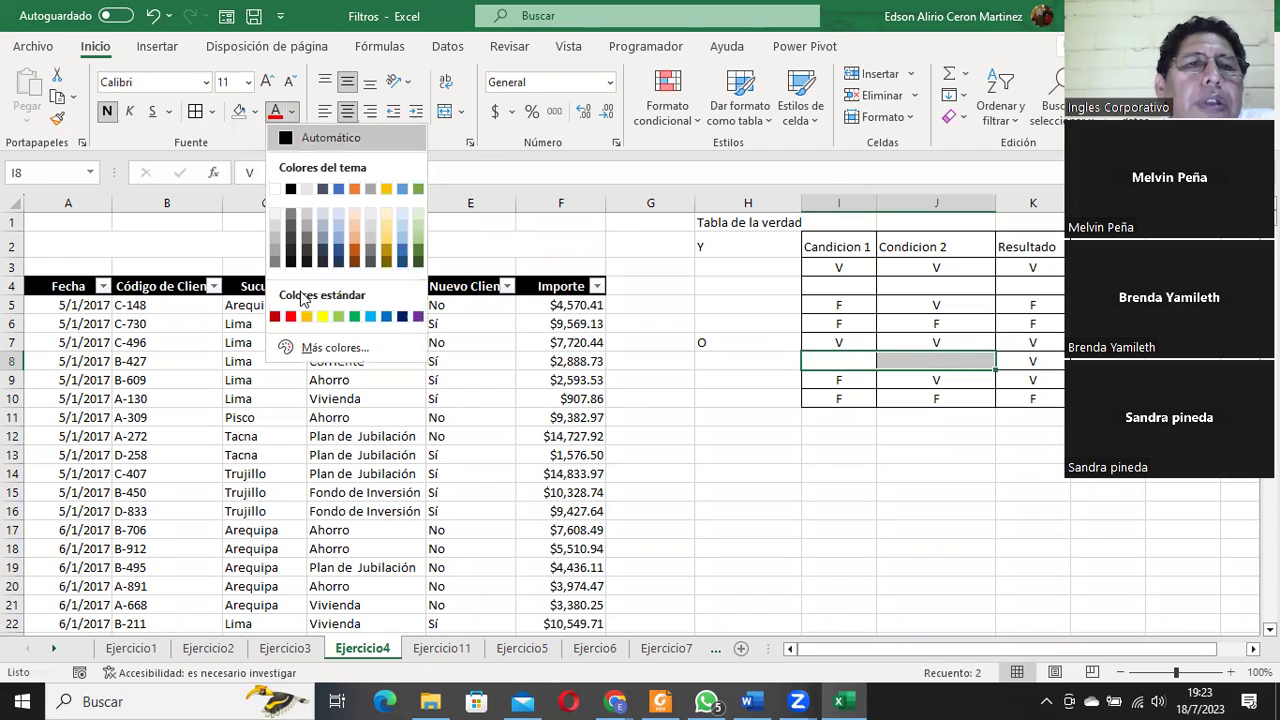
pyautogui.click(277, 193)
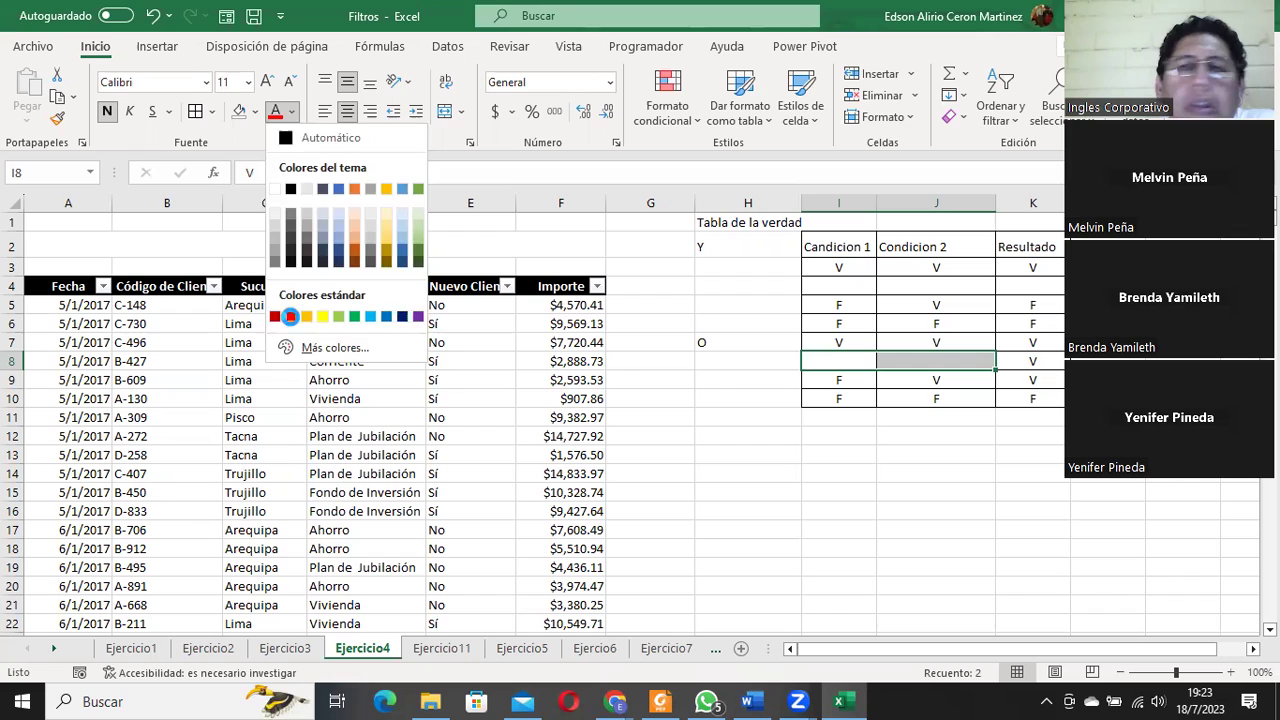
pyautogui.click(290, 317)
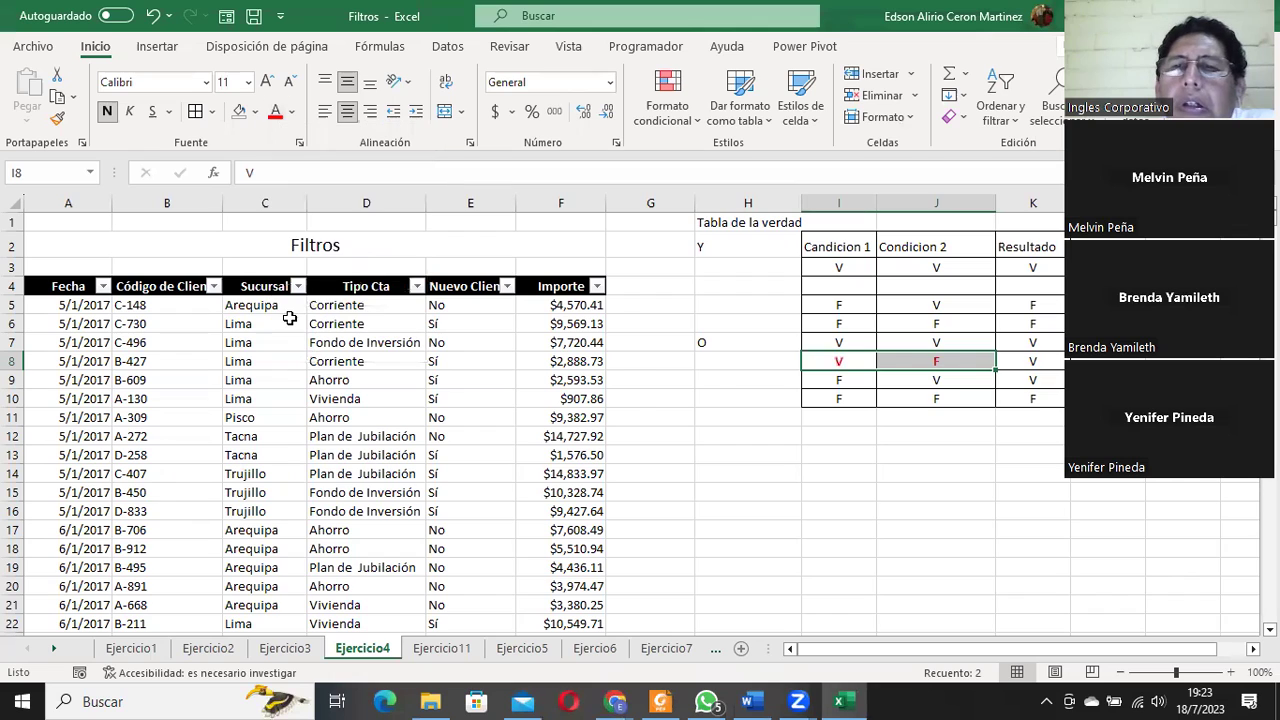
pyautogui.click(291, 111)
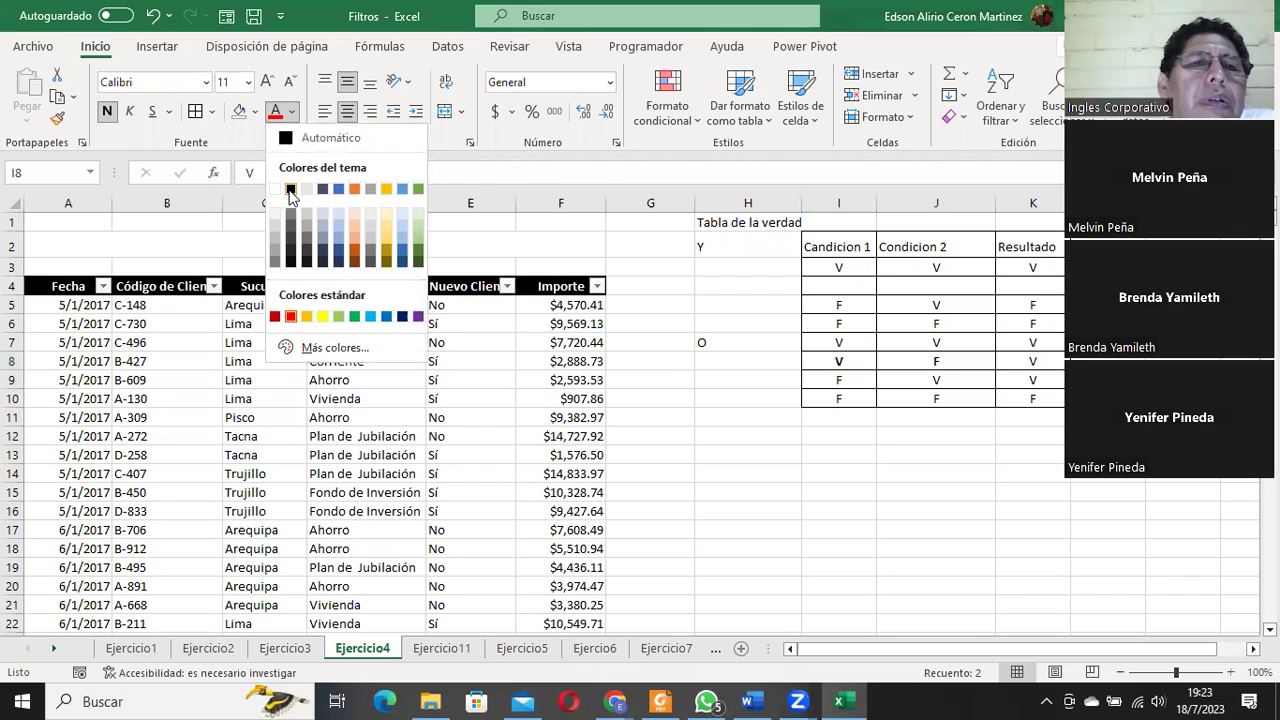
pyautogui.click(290, 190)
pyautogui.click(926, 508)
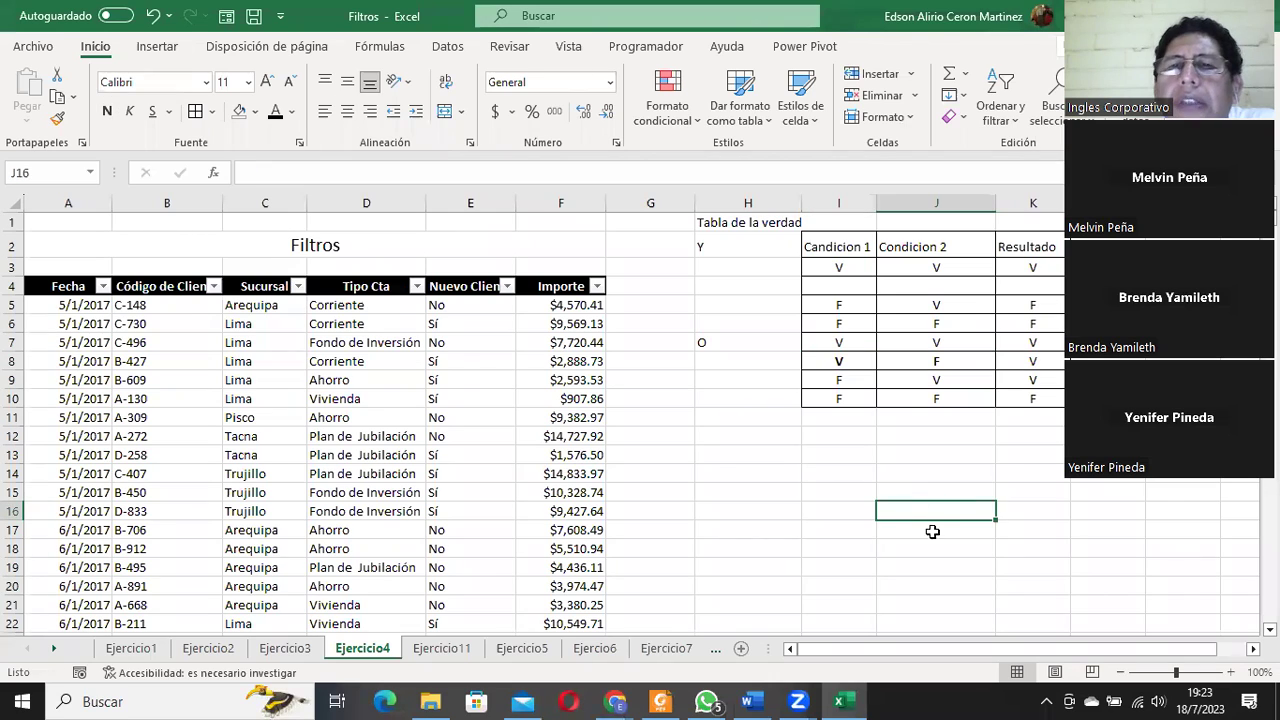
pyautogui.click(703, 247)
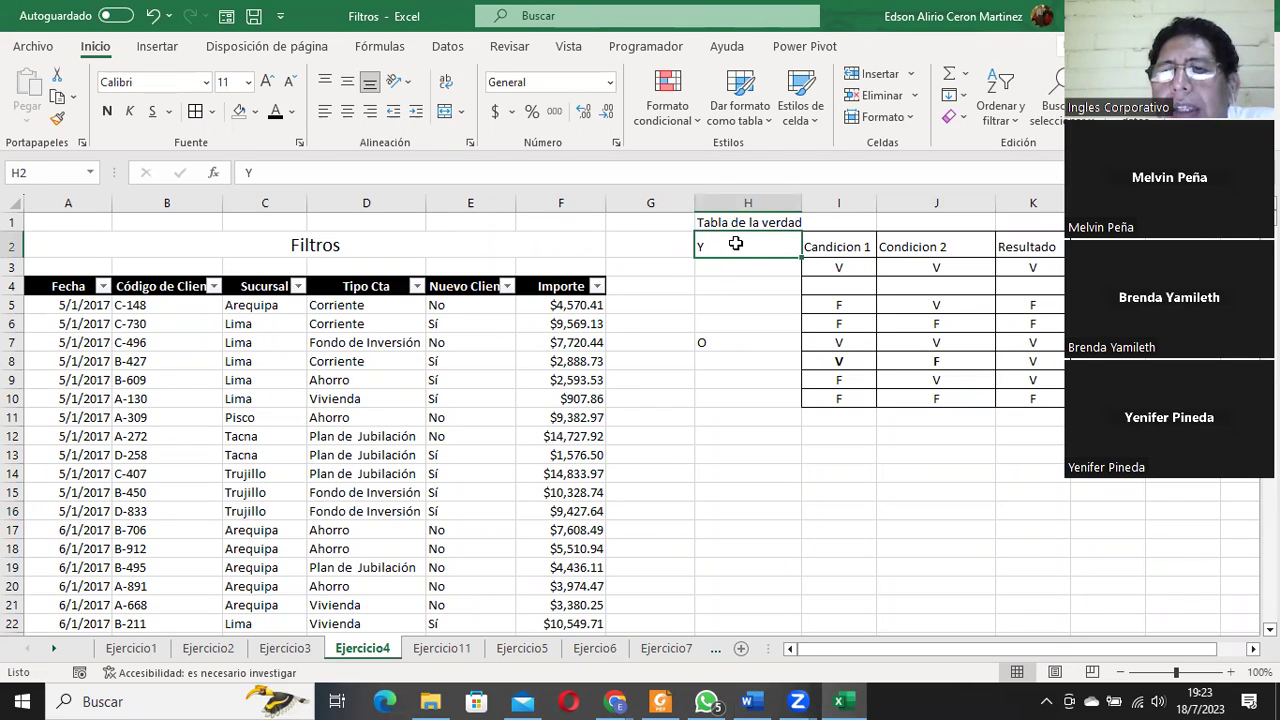
pyautogui.moveTo(829, 284); pyautogui.dragTo(910, 283)
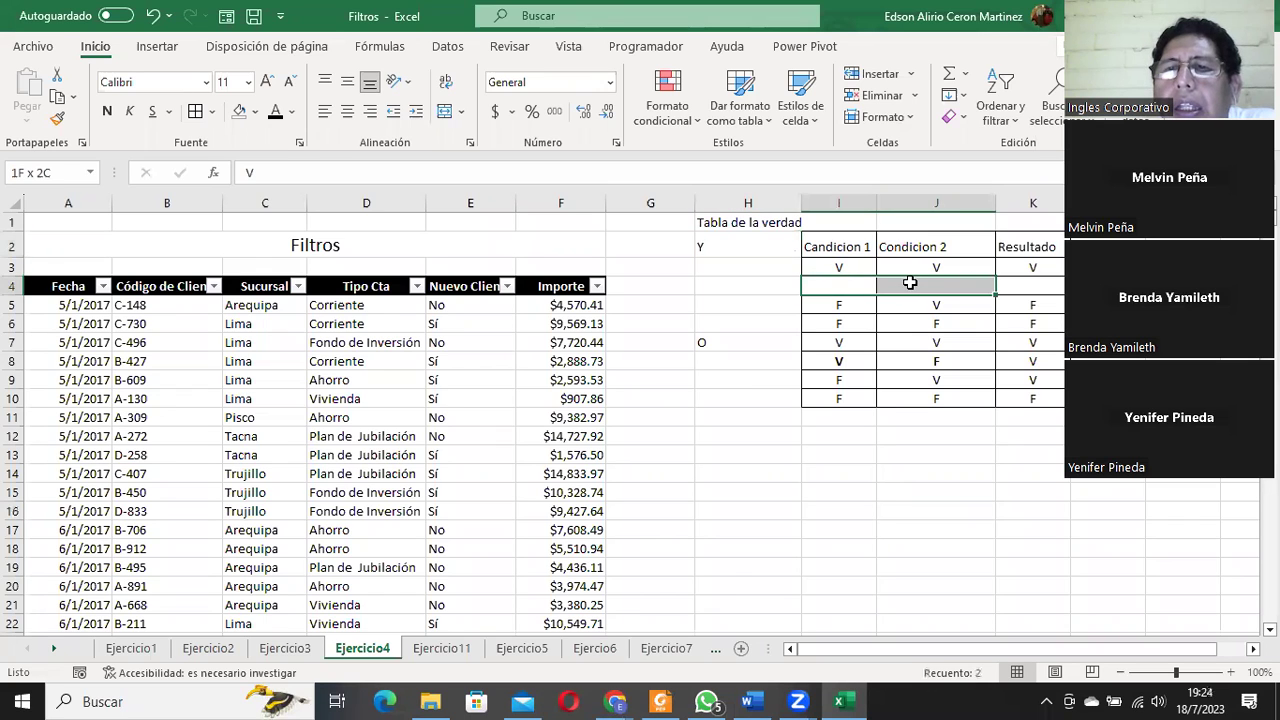
pyautogui.write('V\tF')
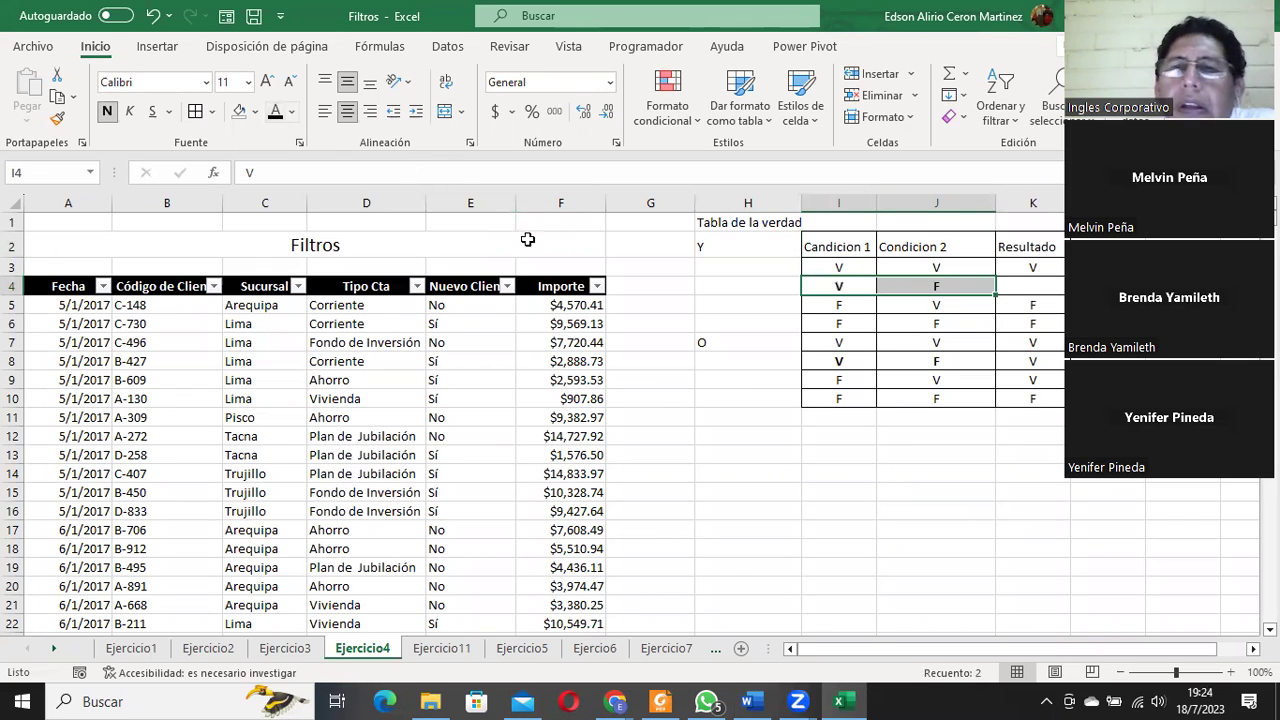
pyautogui.click(724, 255)
pyautogui.click(723, 263)
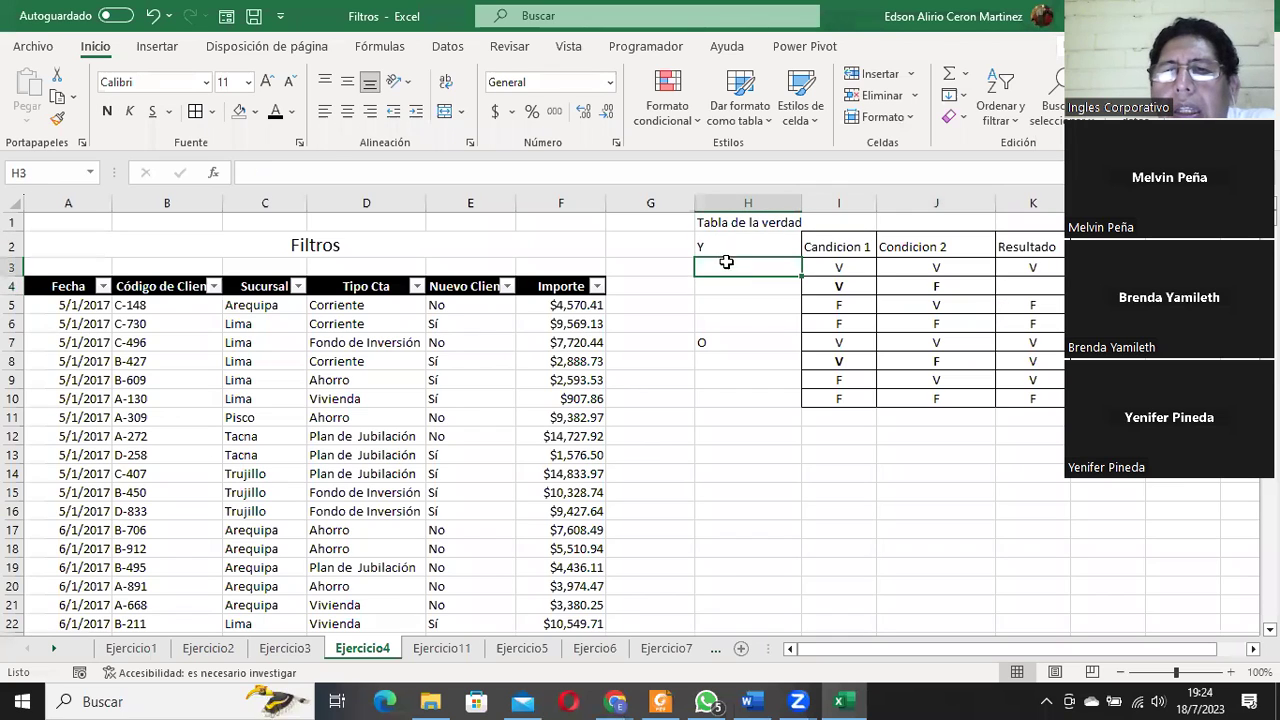
pyautogui.click(725, 255)
pyautogui.moveTo(726, 258); pyautogui.dragTo(727, 266)
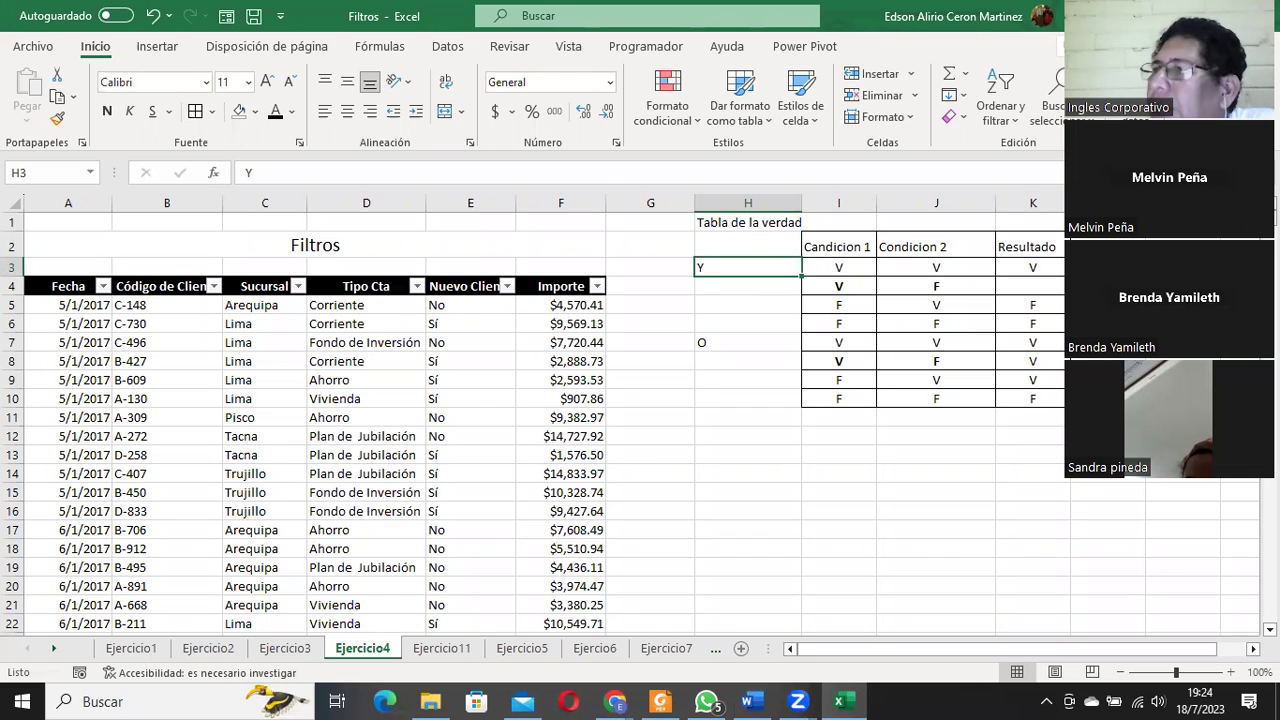
pyautogui.click(720, 342)
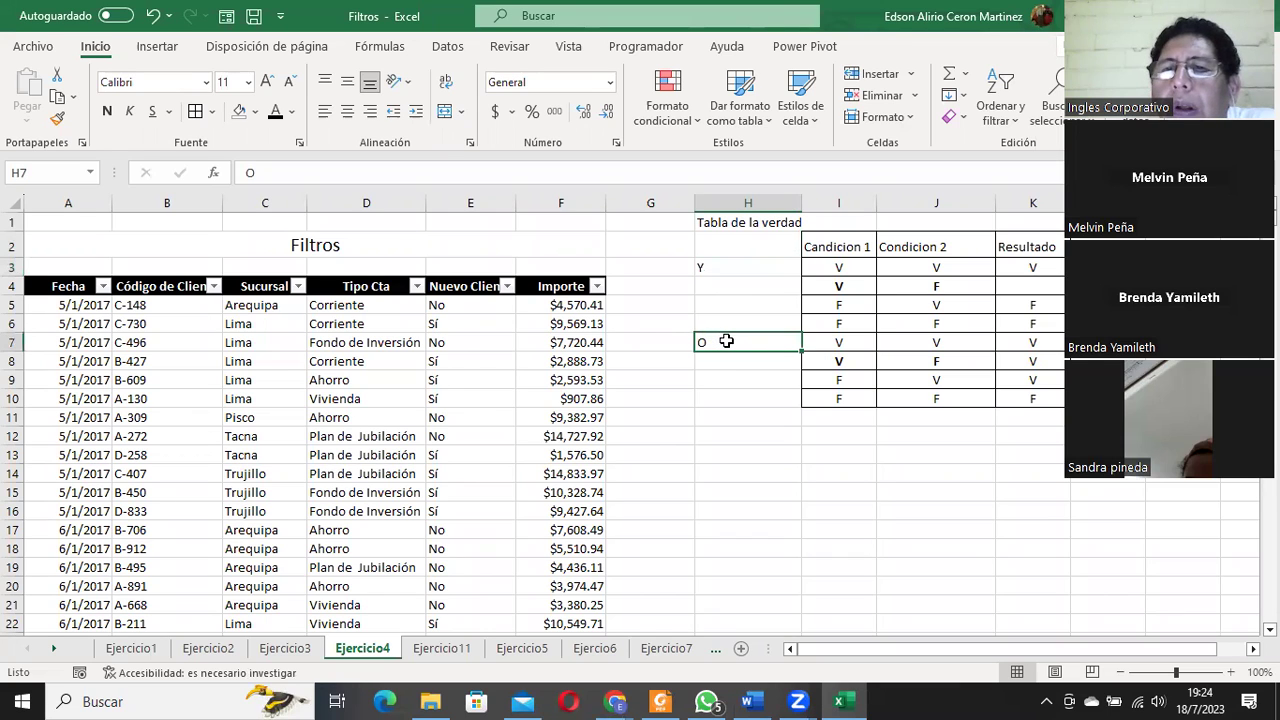
pyautogui.moveTo(853, 347); pyautogui.dragTo(930, 380)
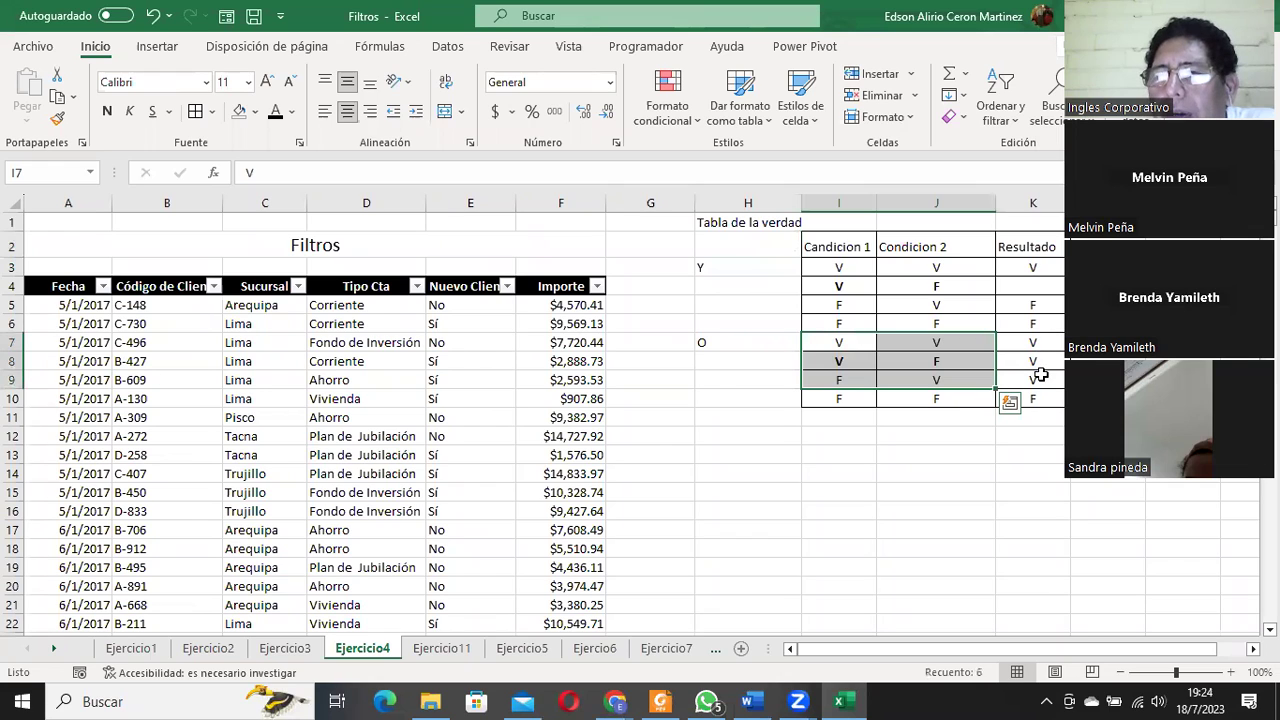
pyautogui.moveTo(846, 400); pyautogui.dragTo(930, 398)
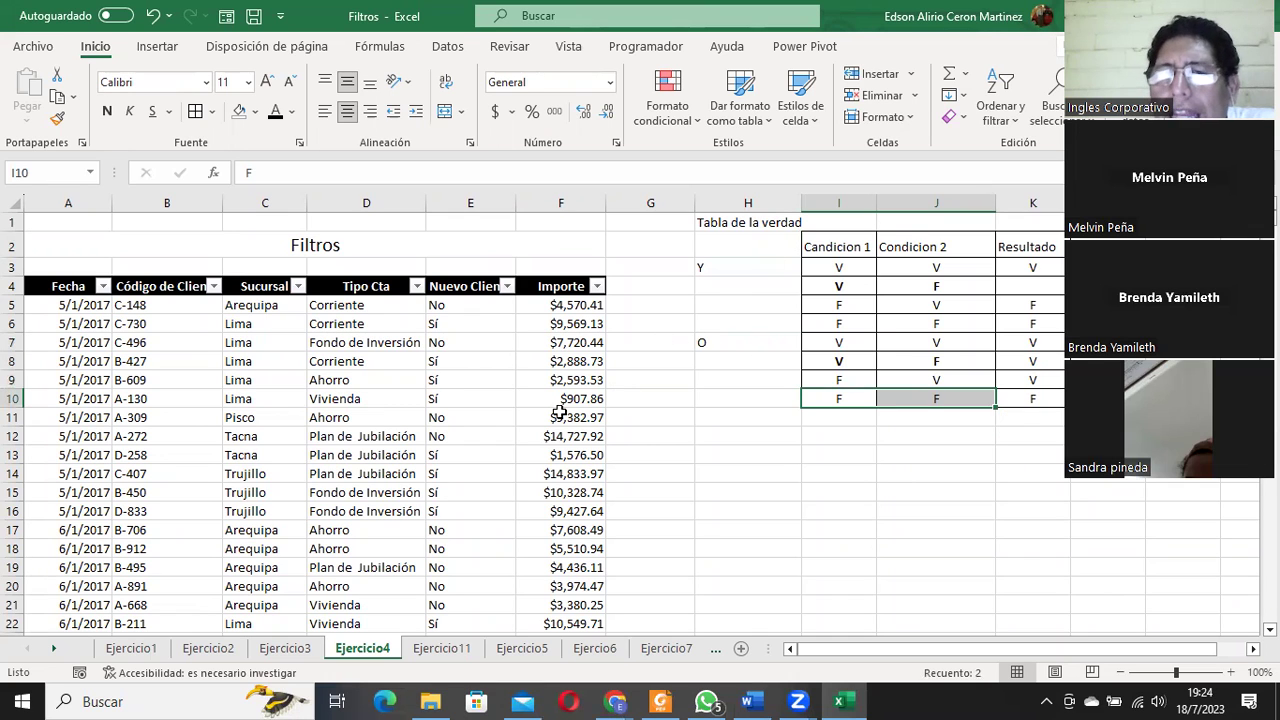
# Open Filtros de fecha > Filtro personalizado for the Fecha column, after checking Importe's filter list.
pyautogui.click(594, 285)
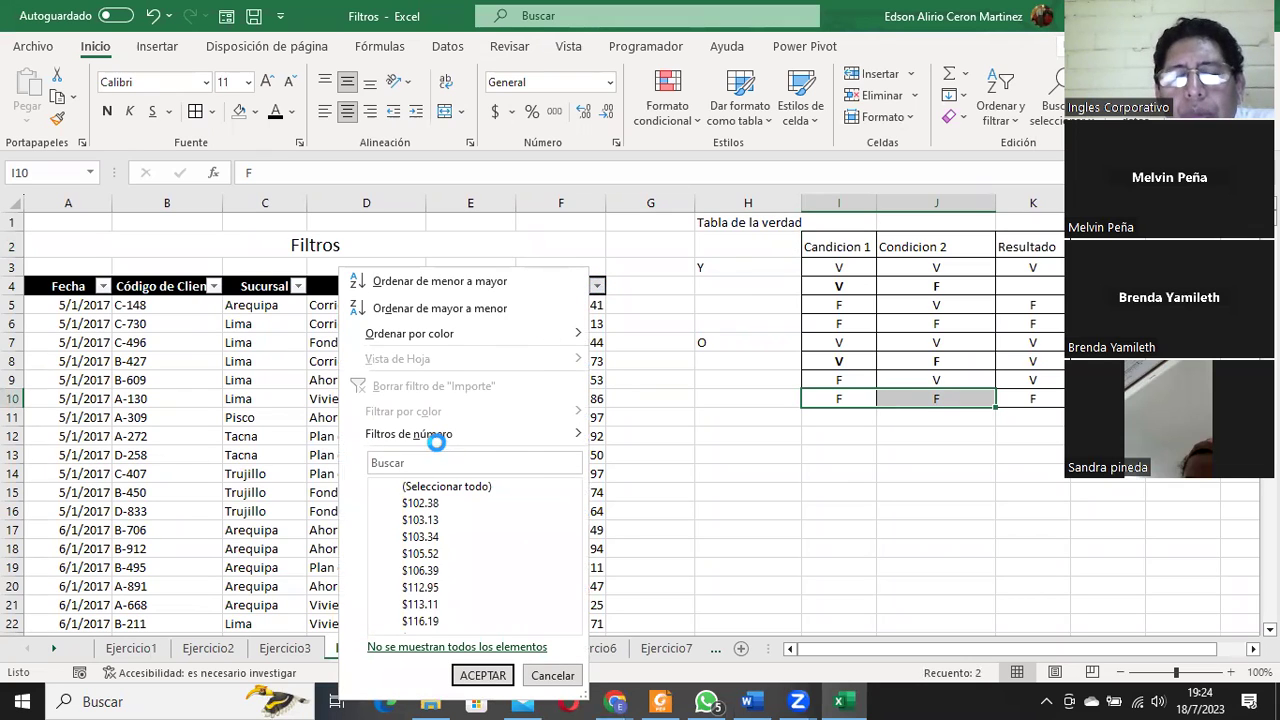
pyautogui.moveTo(440, 445)
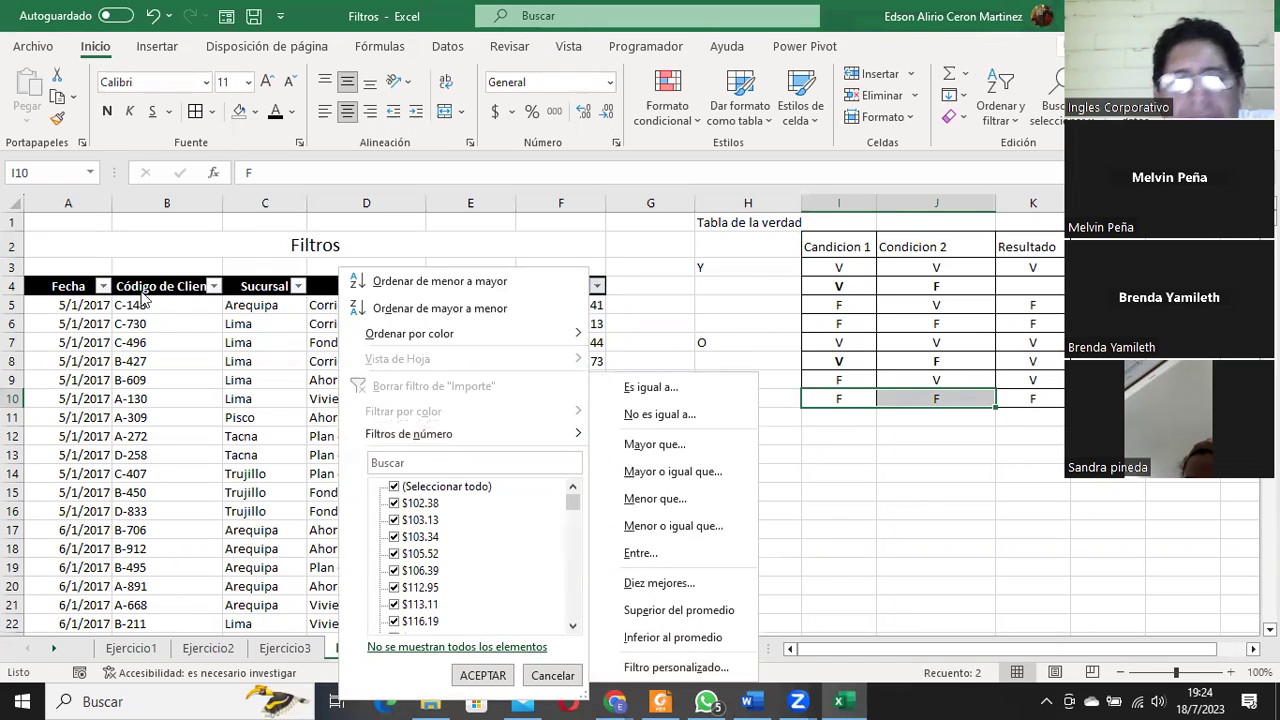
pyautogui.click(101, 288)
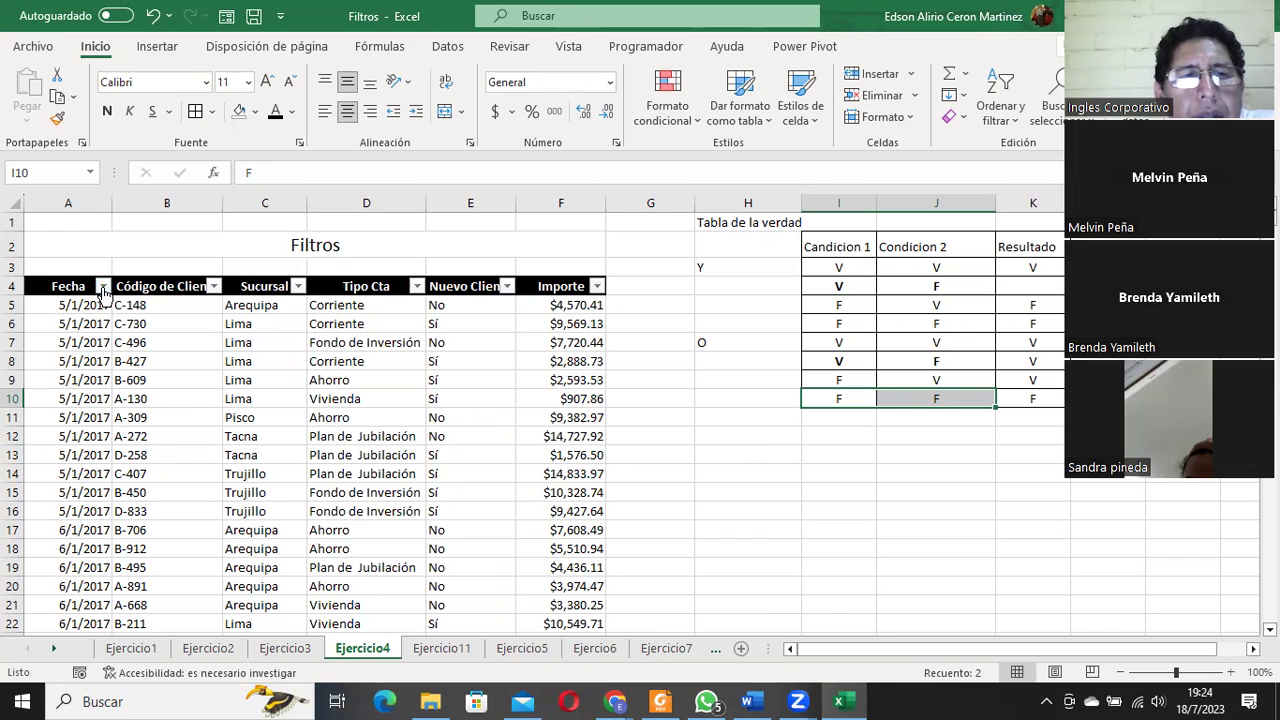
pyautogui.click(103, 288)
pyautogui.moveTo(166, 441)
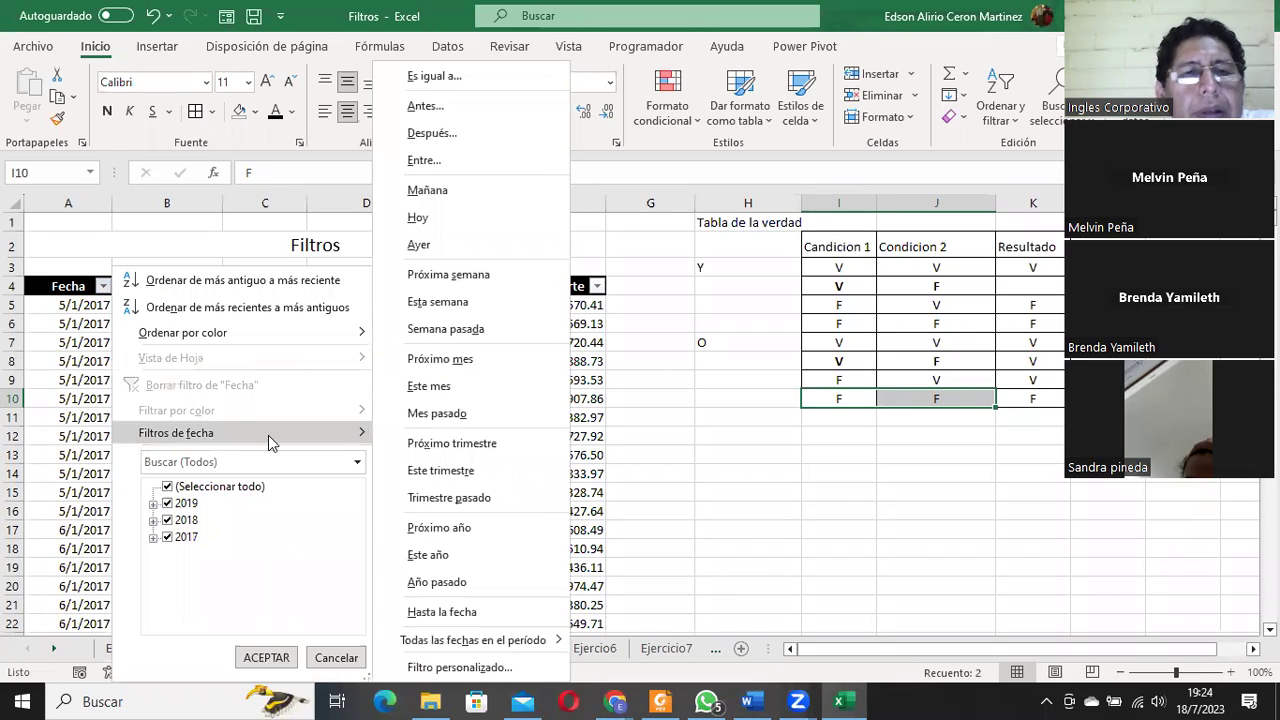
pyautogui.click(462, 667)
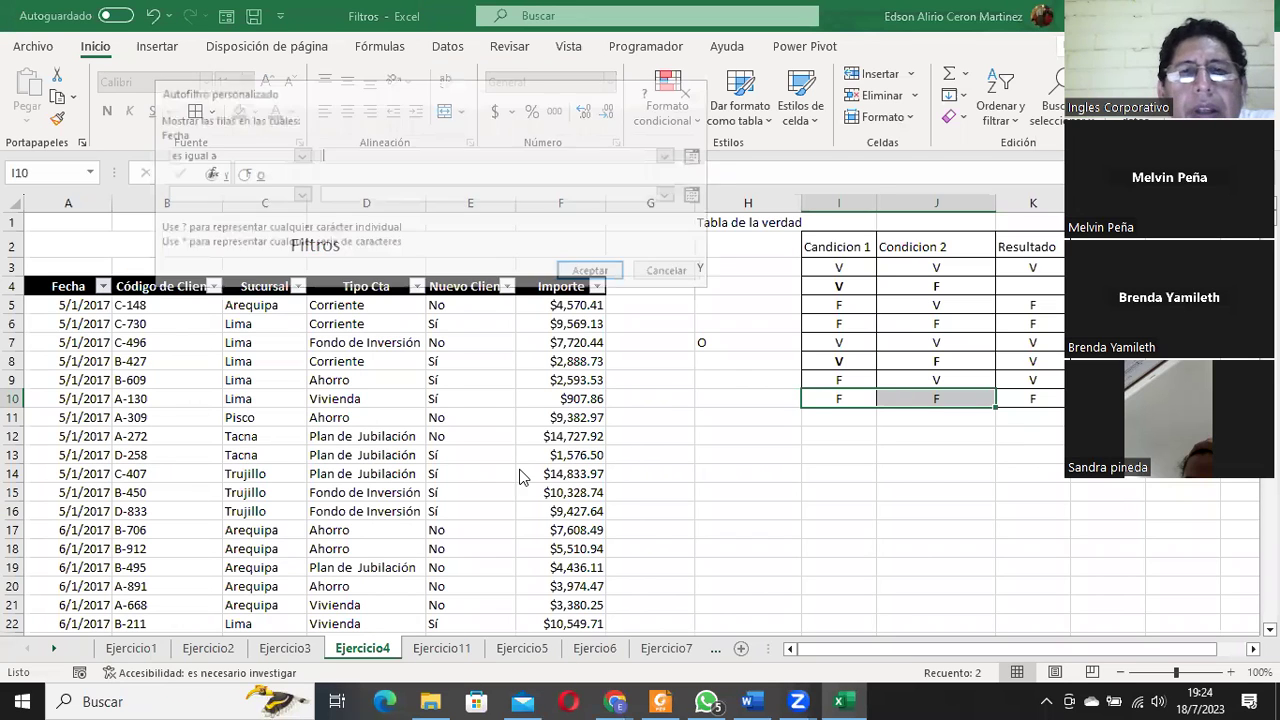
# Join the Fecha custom filter's two conditions with O (OR) instead of Y, with the dialog moved off the truth tables.
pyautogui.moveTo(330, 110); pyautogui.dragTo(643, 148)
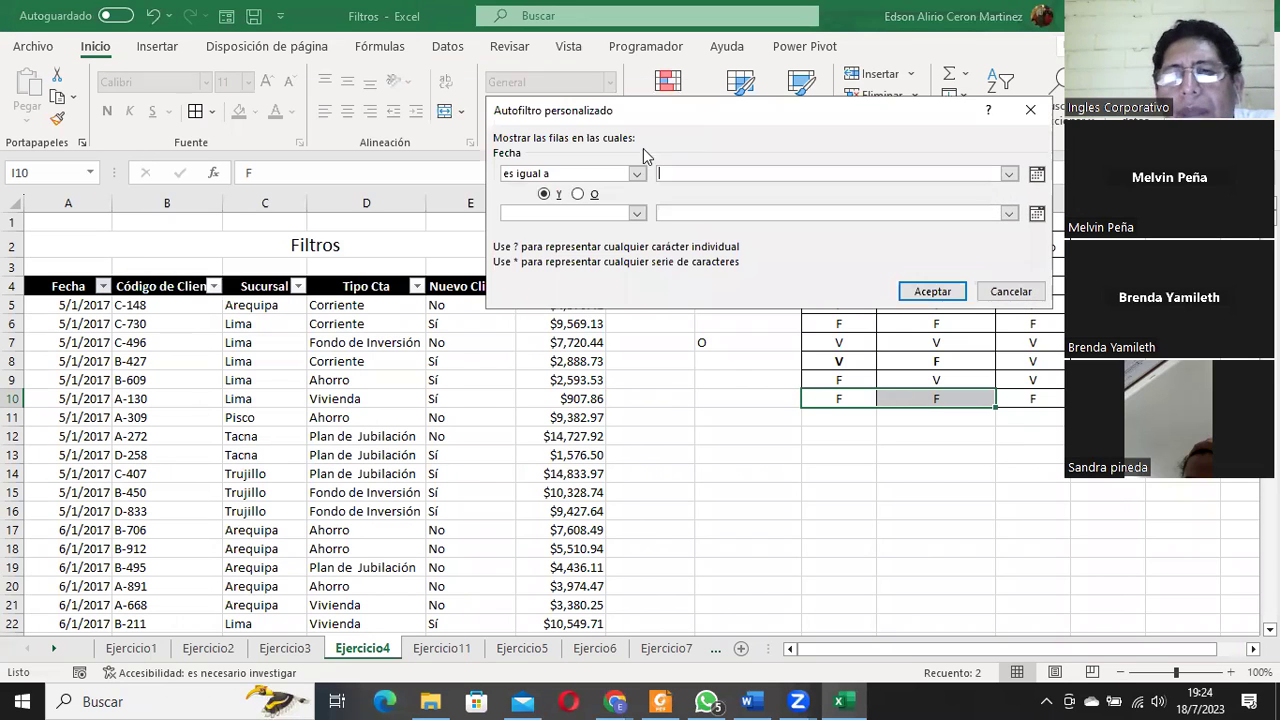
pyautogui.click(545, 194)
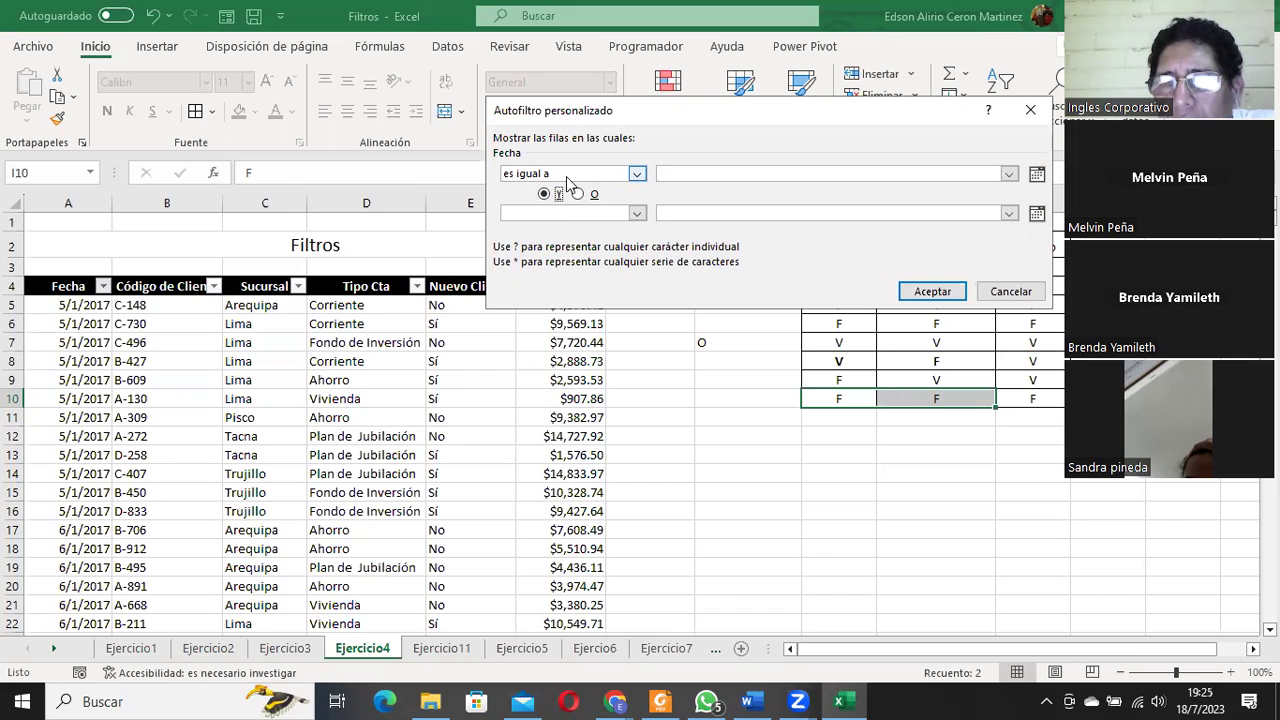
pyautogui.moveTo(658, 126); pyautogui.dragTo(337, 196)
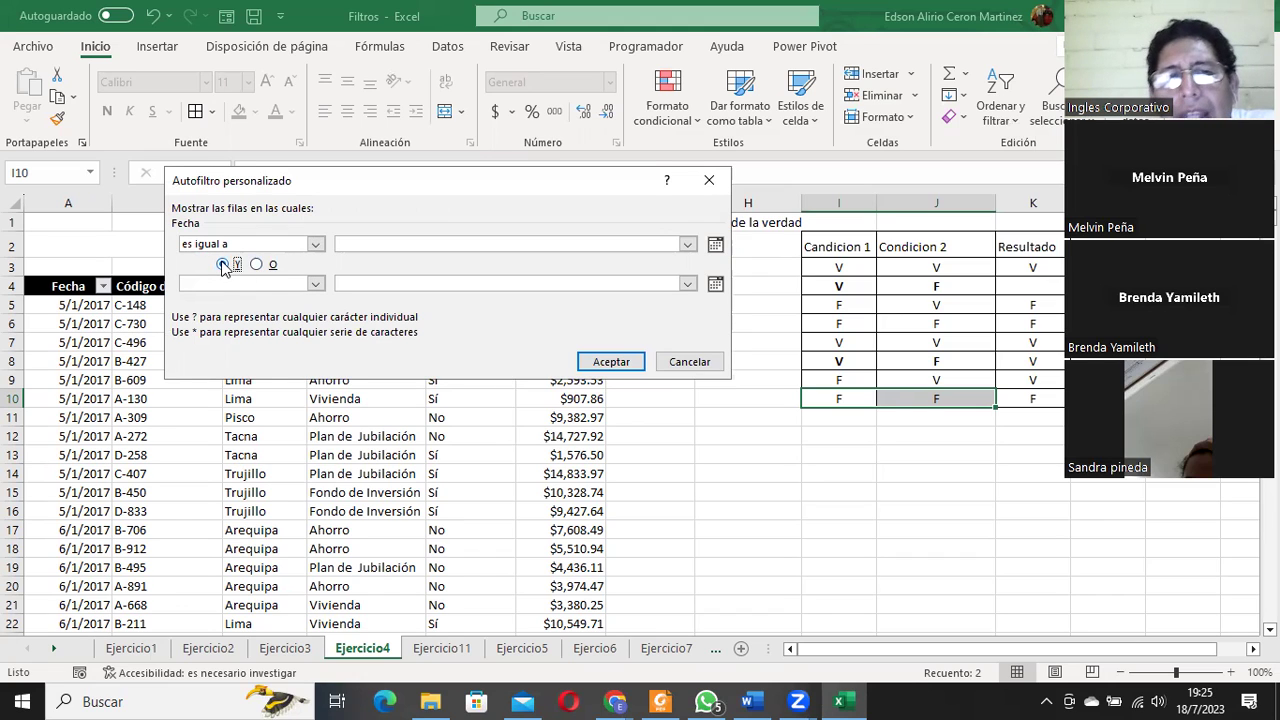
pyautogui.click(256, 266)
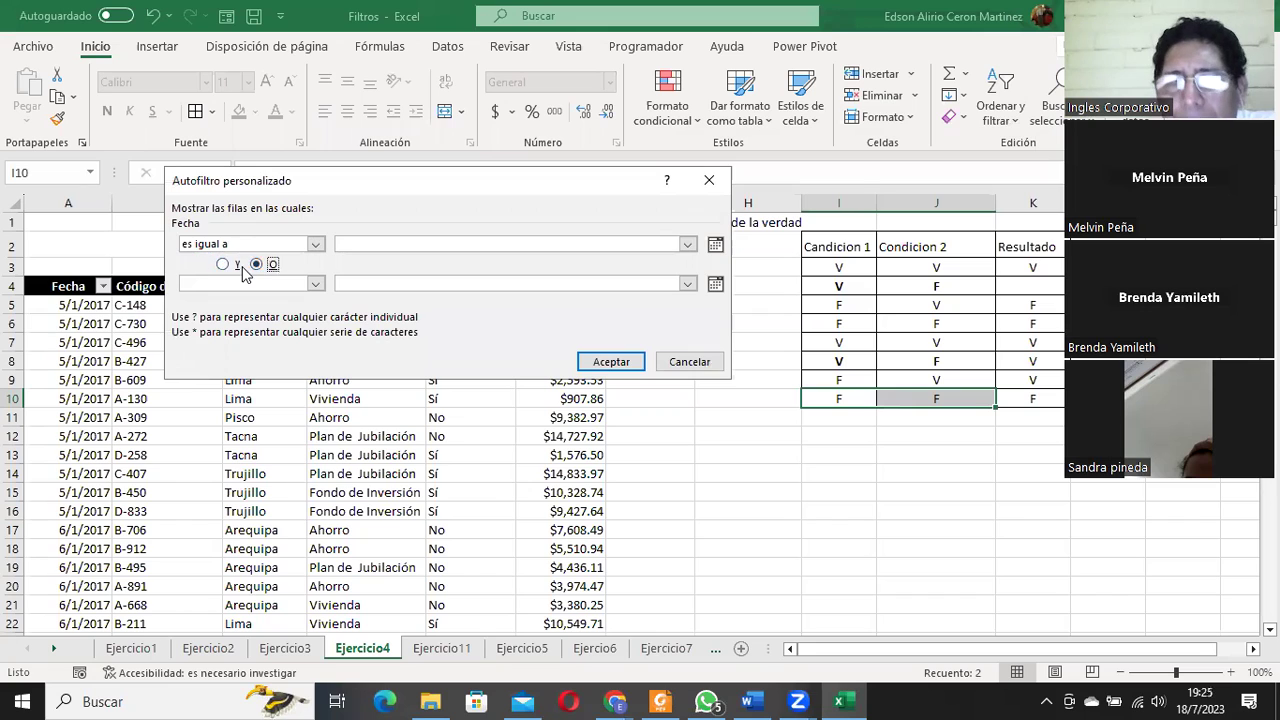
pyautogui.click(238, 265)
pyautogui.click(256, 266)
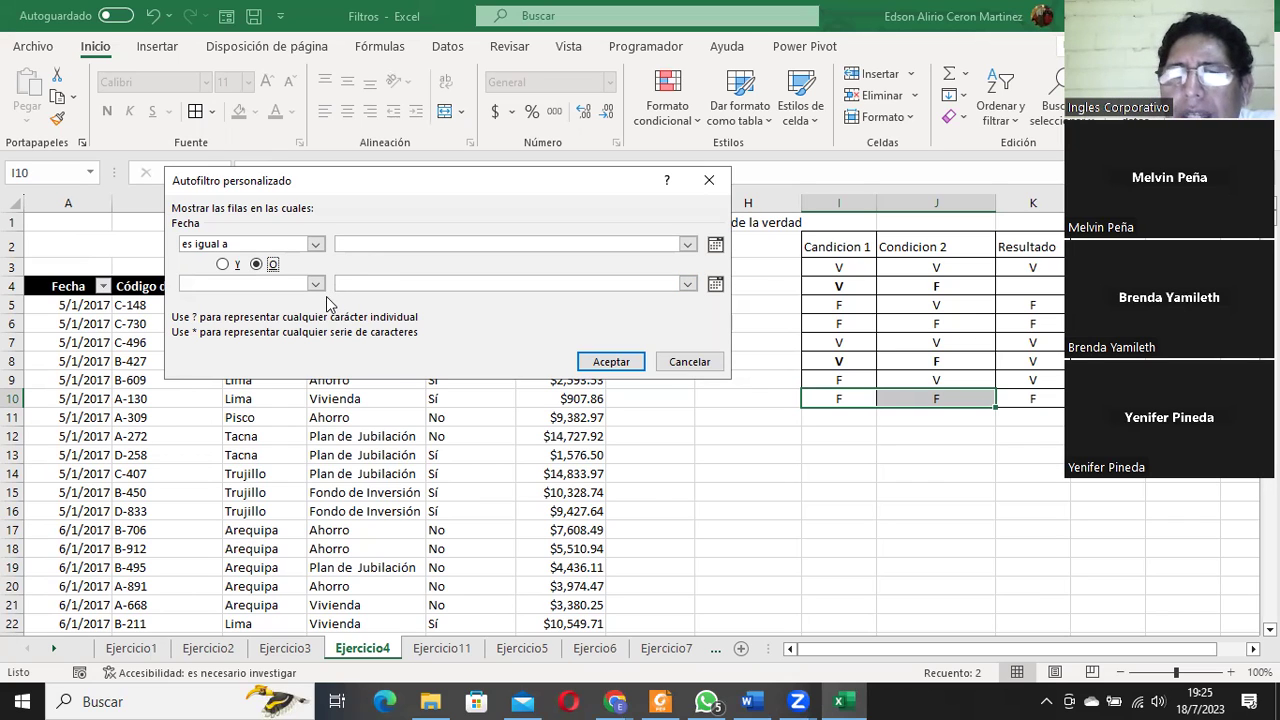
# Cancel the Fecha filter unapplied and select Importe F5:F81 to read its $574,704.78 sum.
pyautogui.click(681, 362)
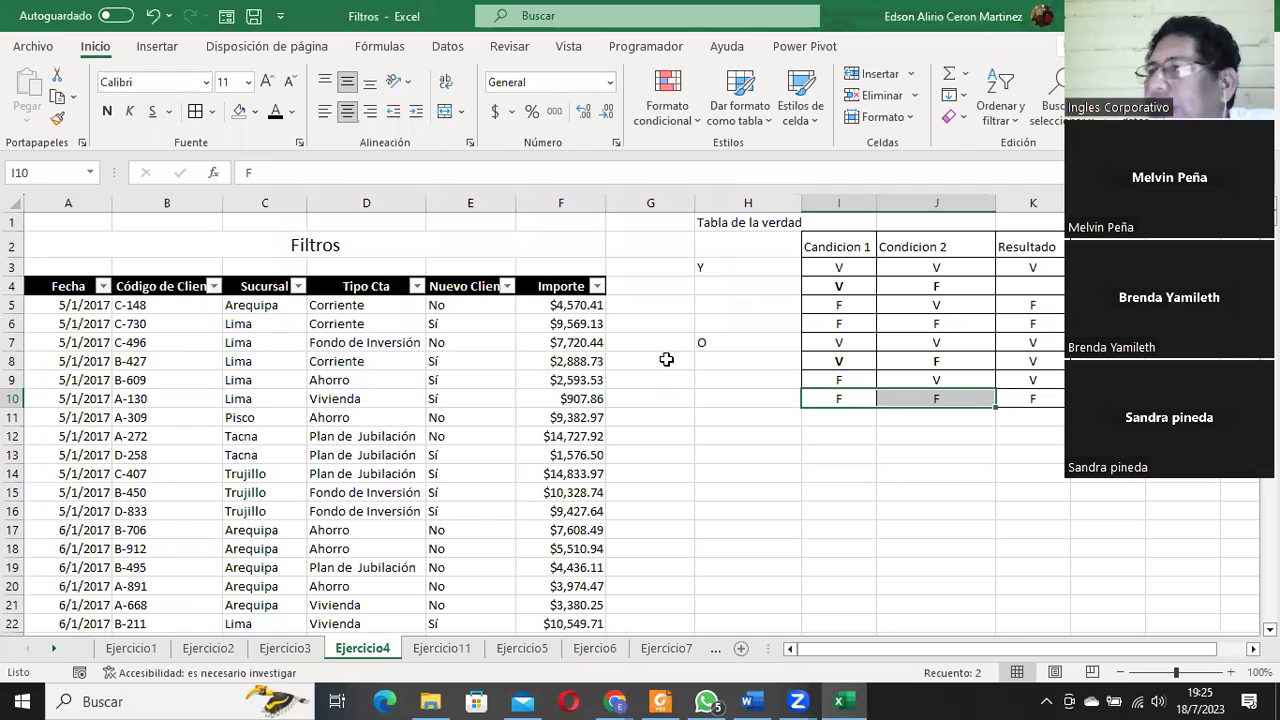
pyautogui.moveTo(579, 305); pyautogui.dragTo(566, 626)
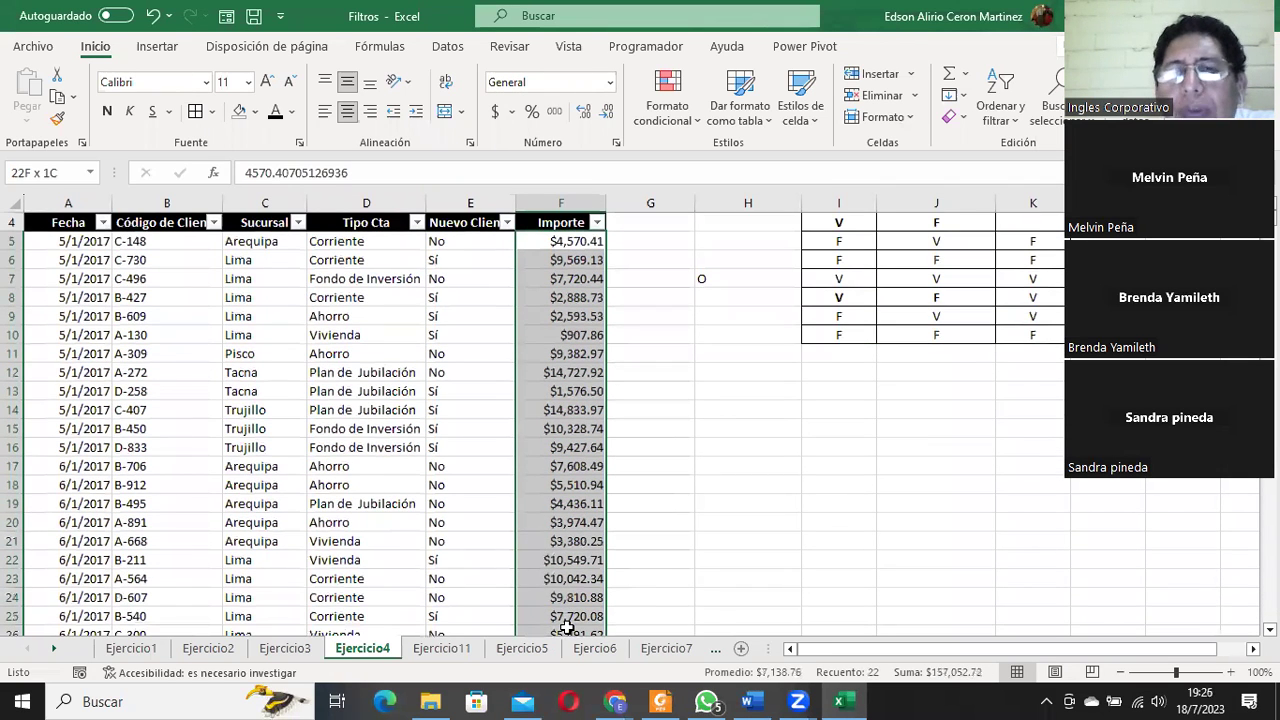
pyautogui.click(586, 276)
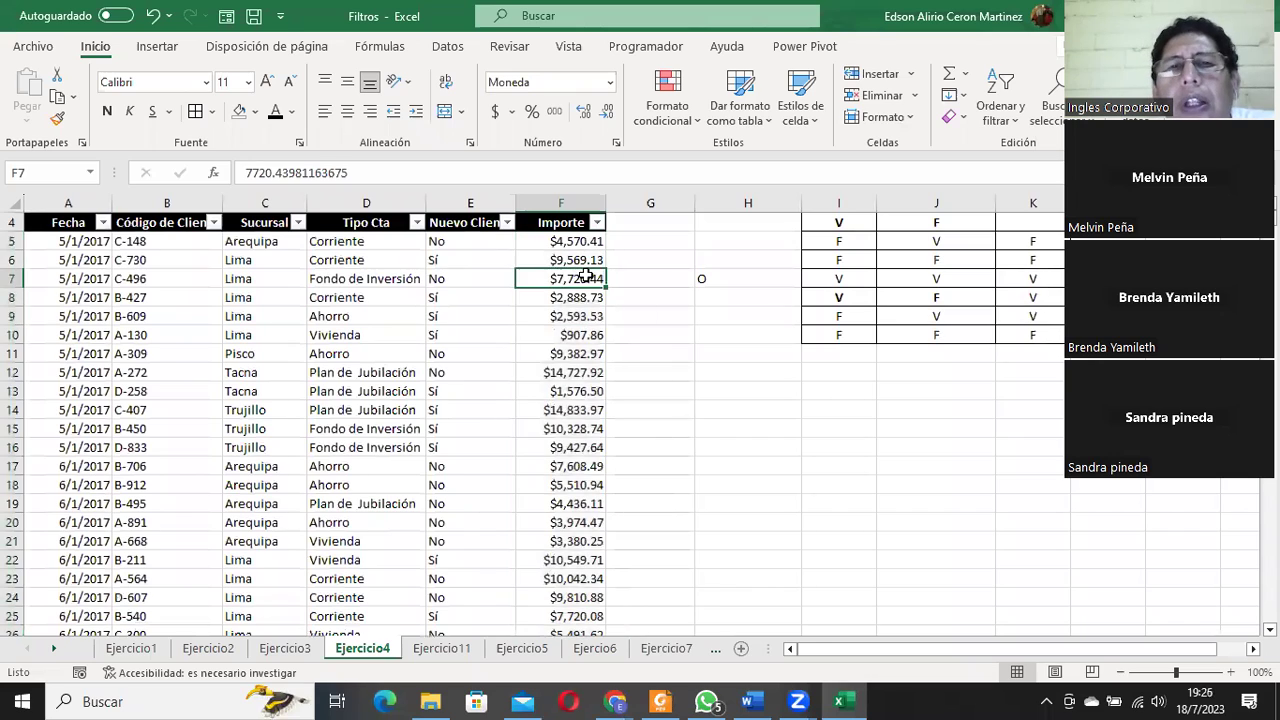
pyautogui.moveTo(557, 241); pyautogui.dragTo(562, 665)
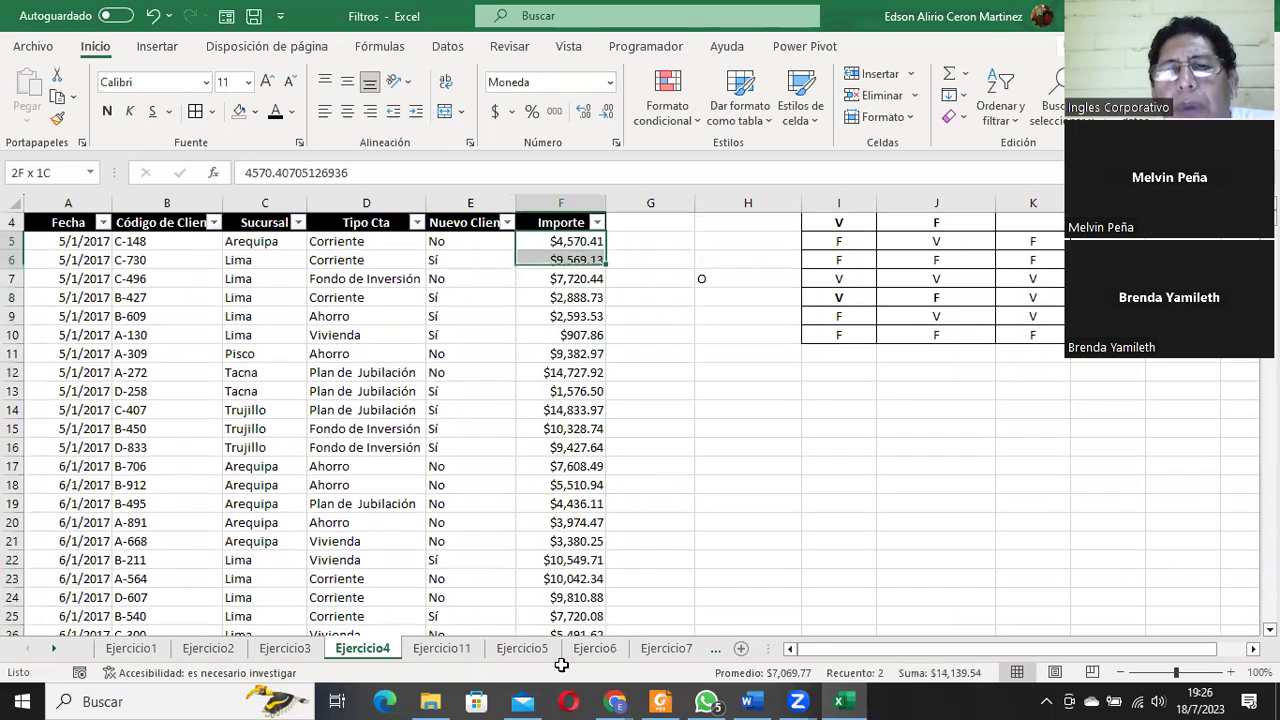
pyautogui.moveTo(562, 665); pyautogui.dragTo(607, 600)
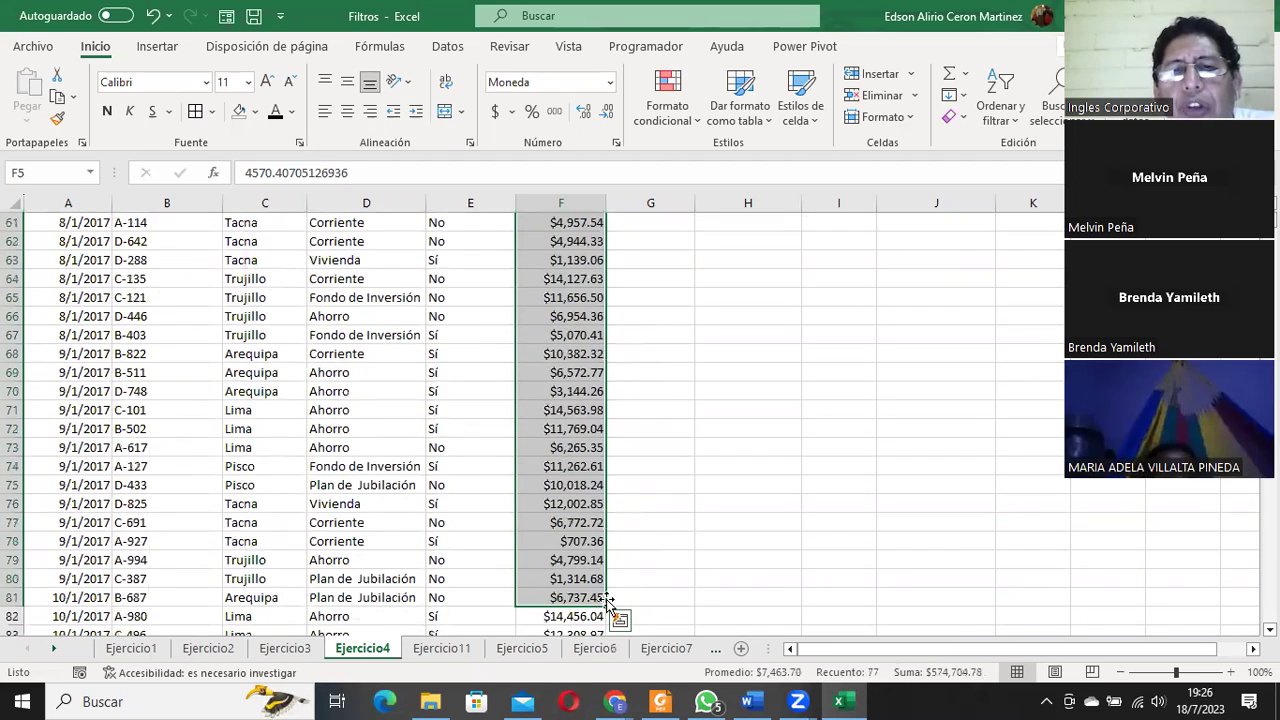
pyautogui.scroll(9, 607, 590)
pyautogui.scroll(7, 607, 560)
pyautogui.scroll(4, 600, 540)
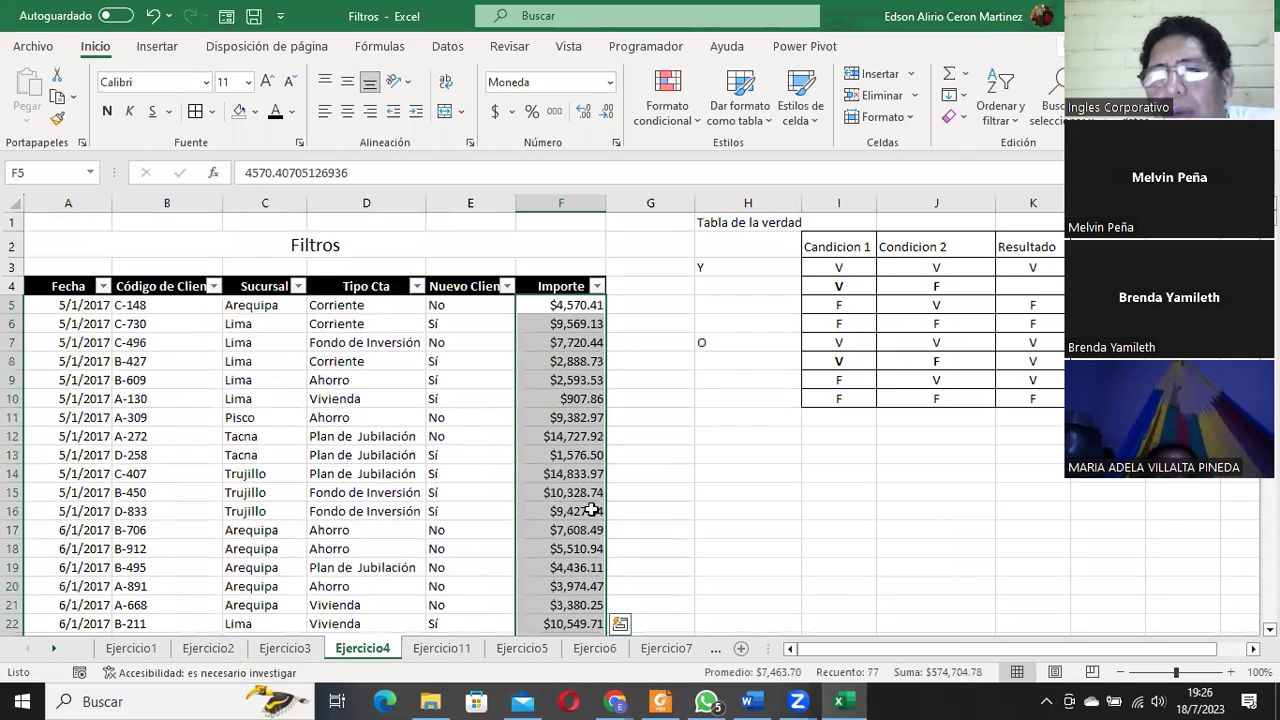
# Open Filtros de número > Filtro personalizado for the Importe column.
pyautogui.click(597, 286)
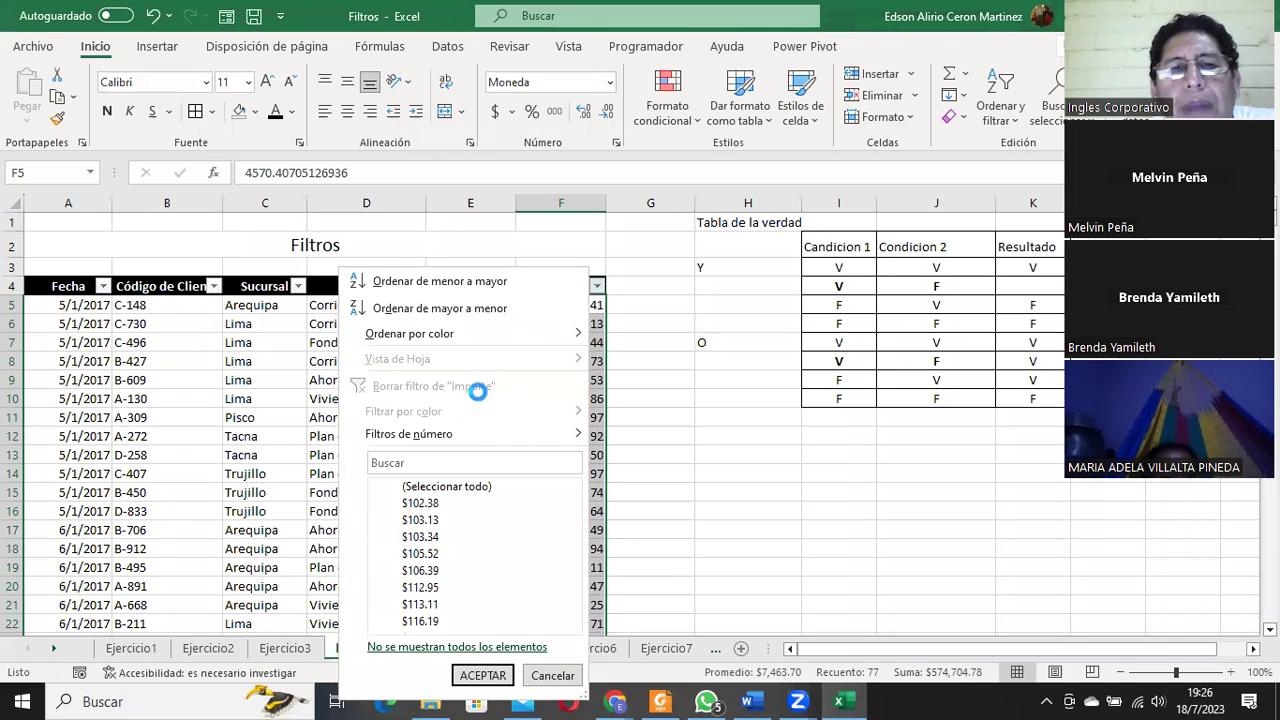
pyautogui.click(654, 334)
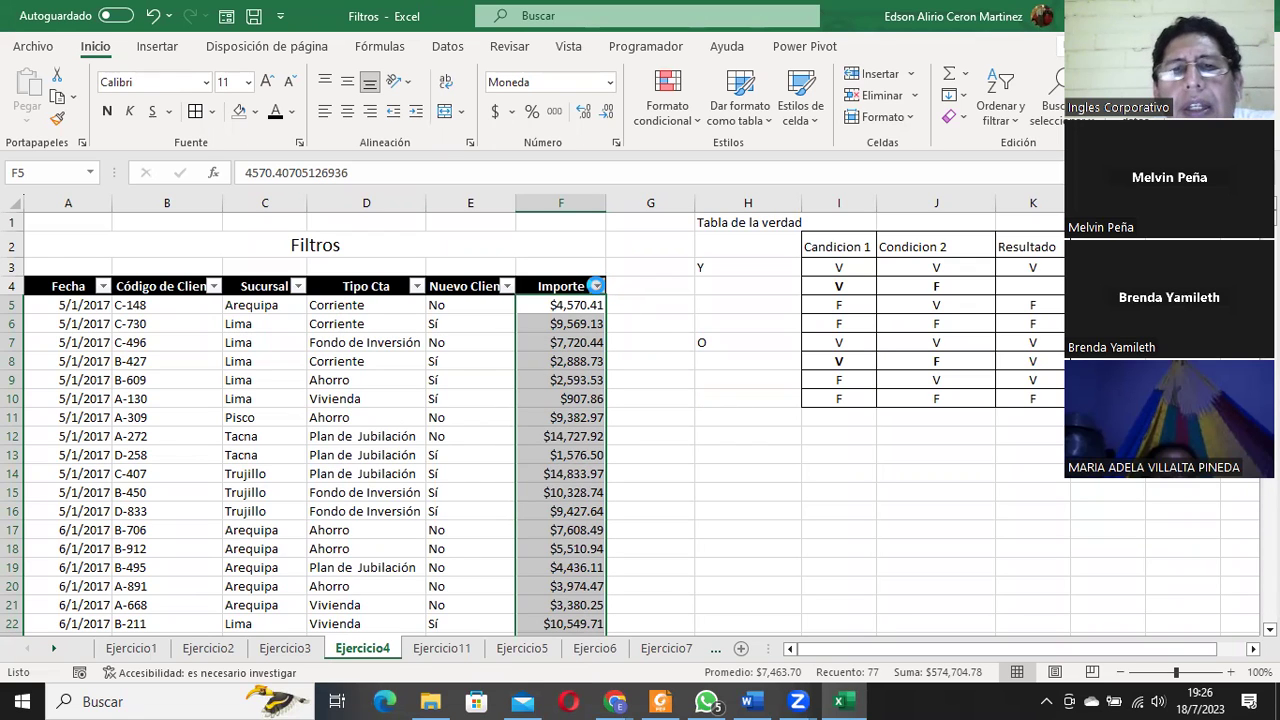
pyautogui.click(596, 286)
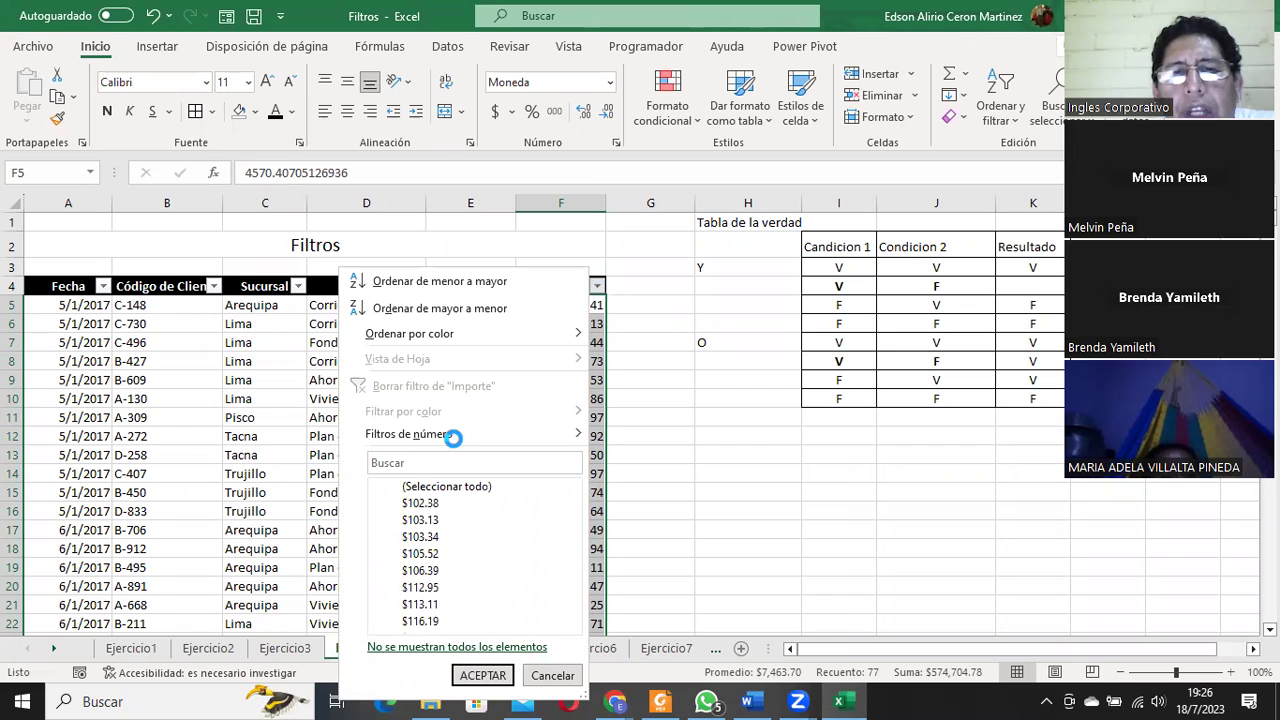
pyautogui.moveTo(450, 440)
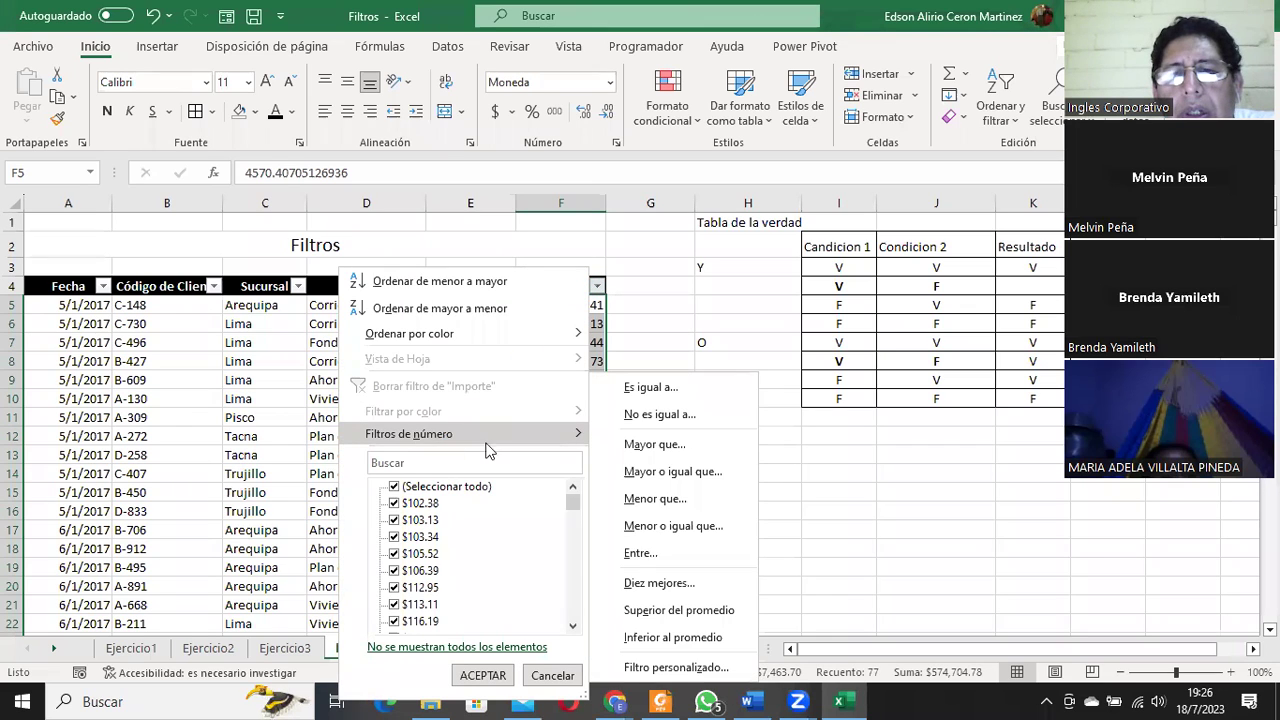
pyautogui.click(669, 680)
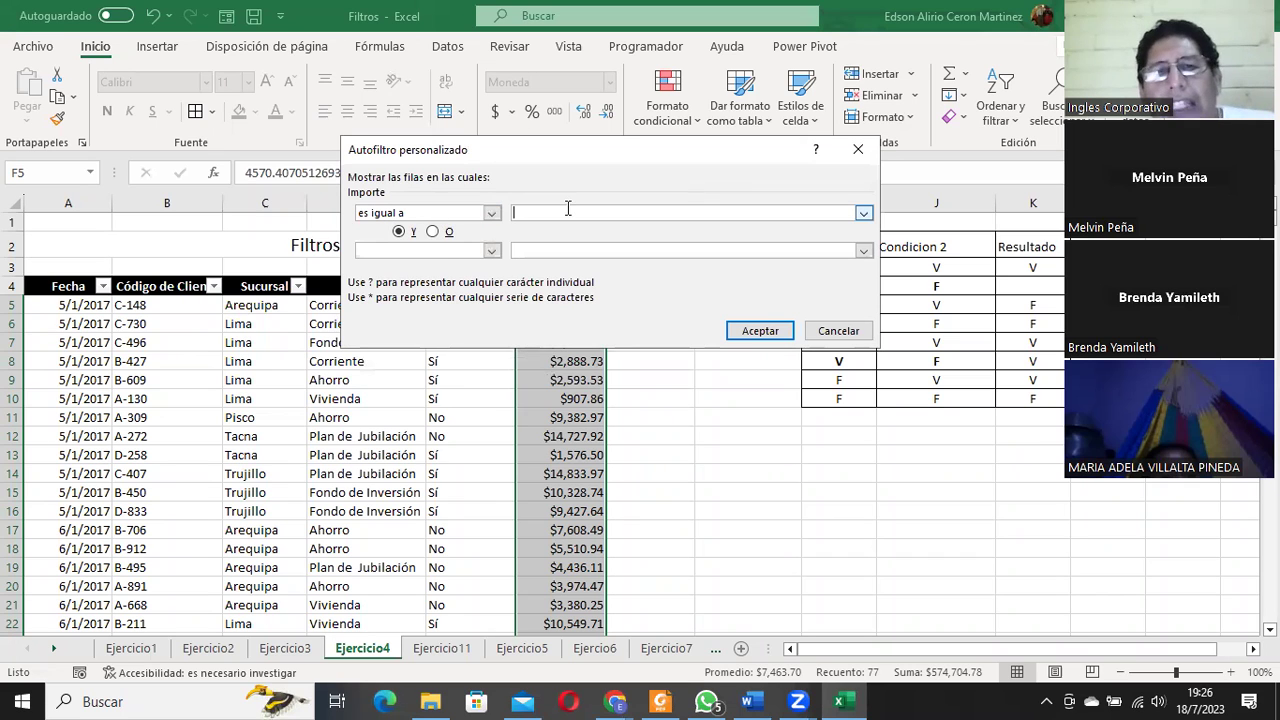
# Filter Importe to 'es menor o igual a 10000' Y 'es mayor o igual a 1000', showing 7273 of 12084 records.
pyautogui.write('10000')
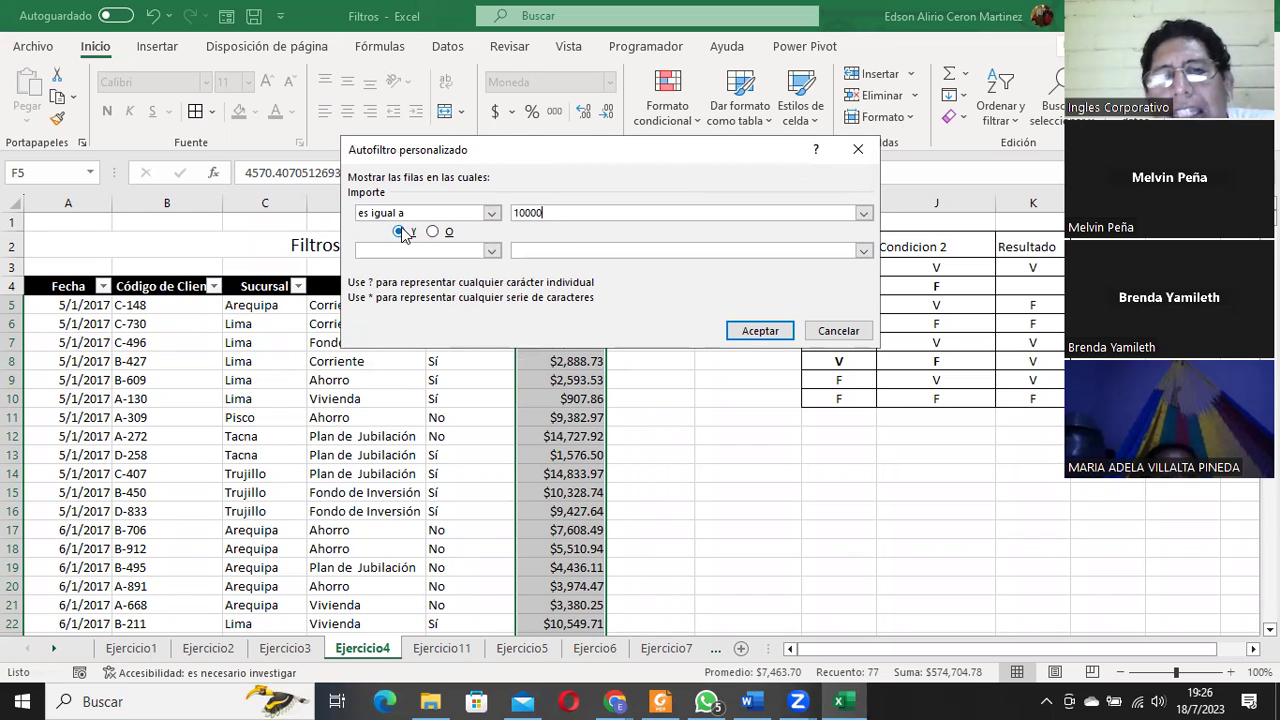
pyautogui.click(491, 250)
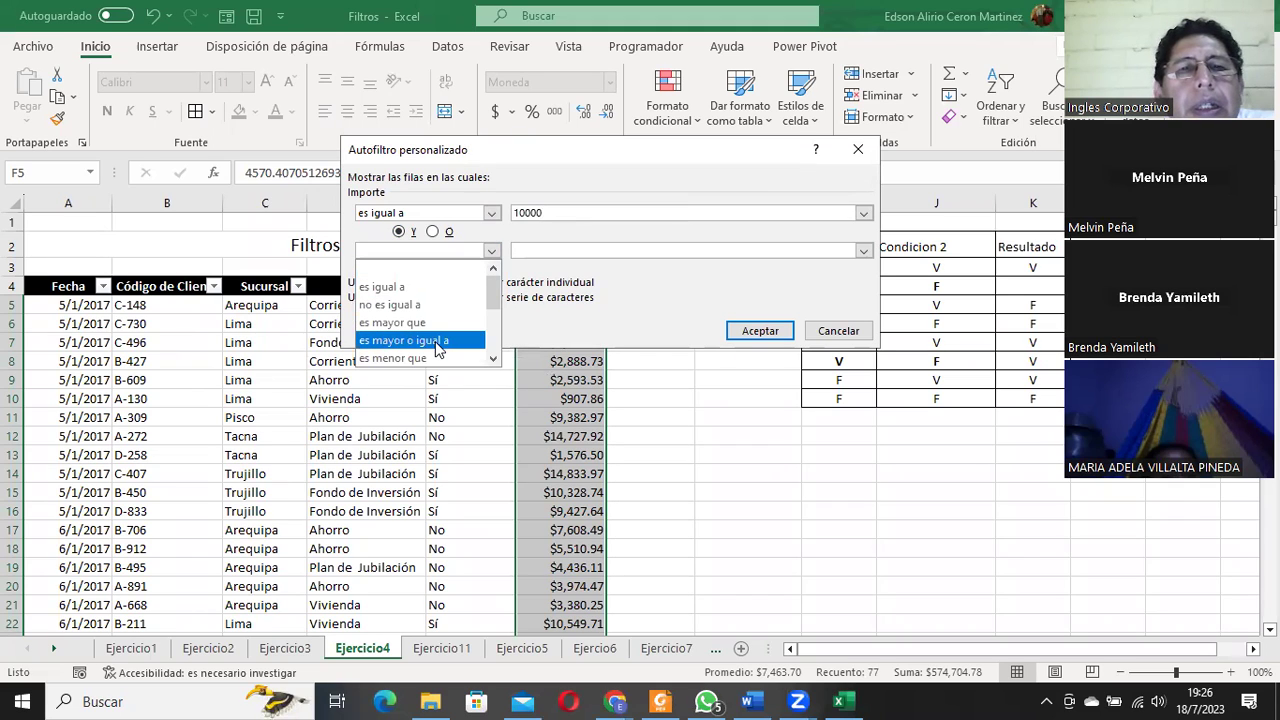
pyautogui.click(437, 341)
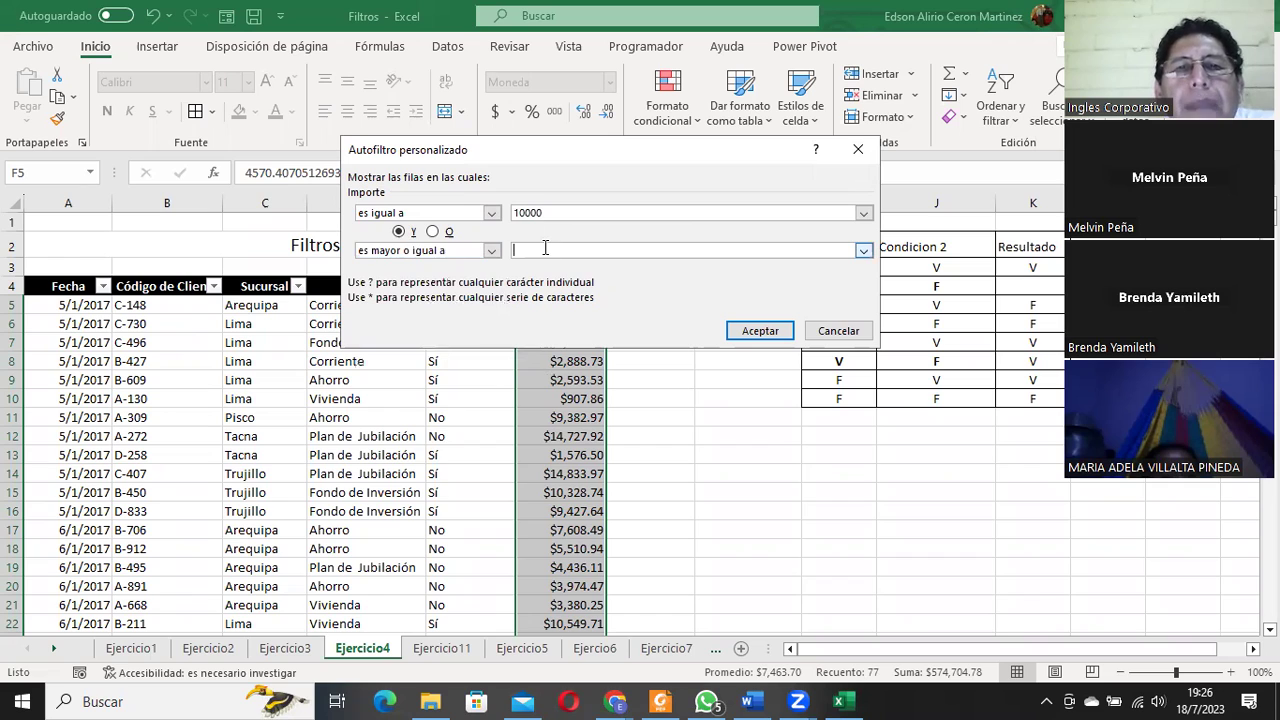
pyautogui.write('1000')
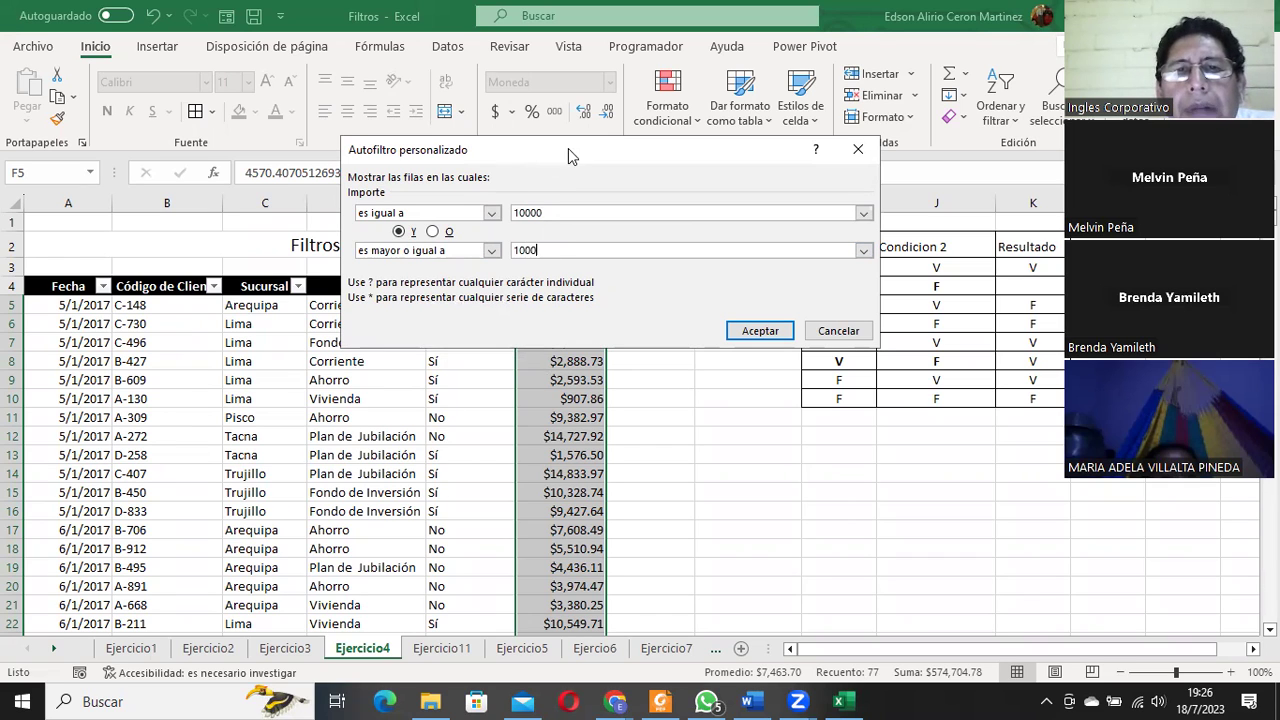
pyautogui.moveTo(568, 148)
pyautogui.mouseDown()
pyautogui.moveTo(553, 155)
pyautogui.moveTo(551, 279)
pyautogui.mouseUp()
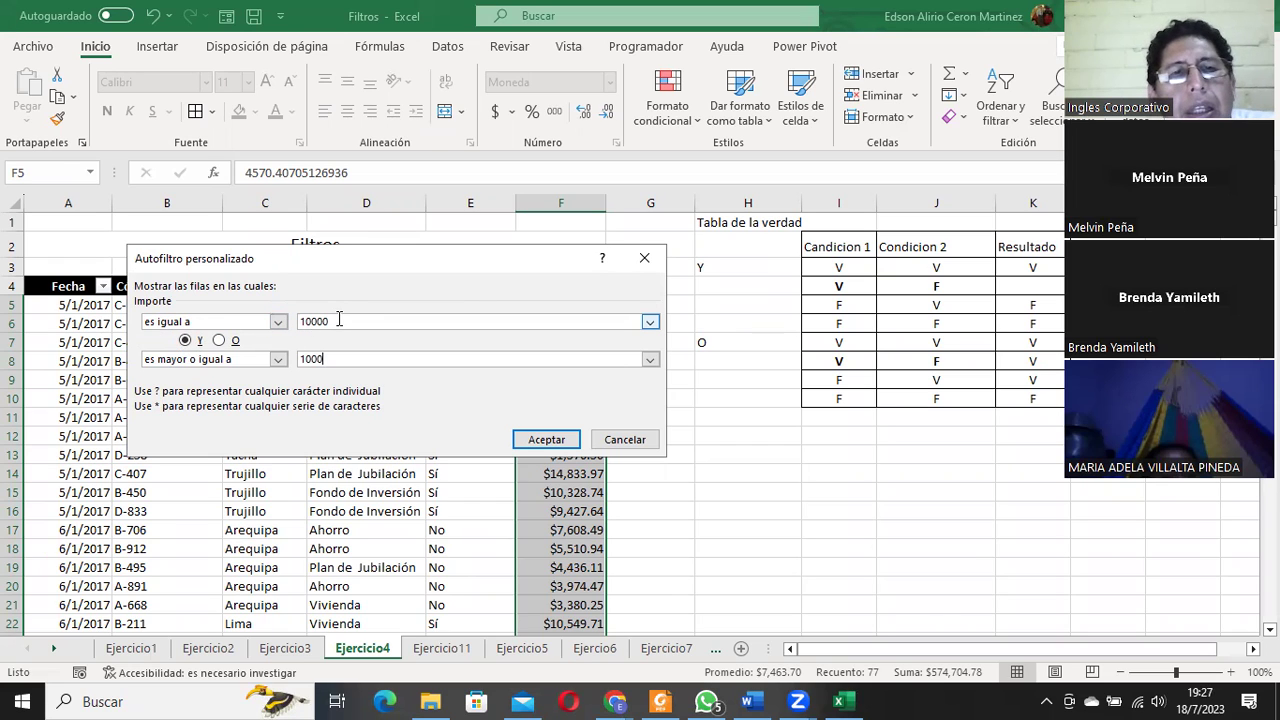
pyautogui.click(281, 323)
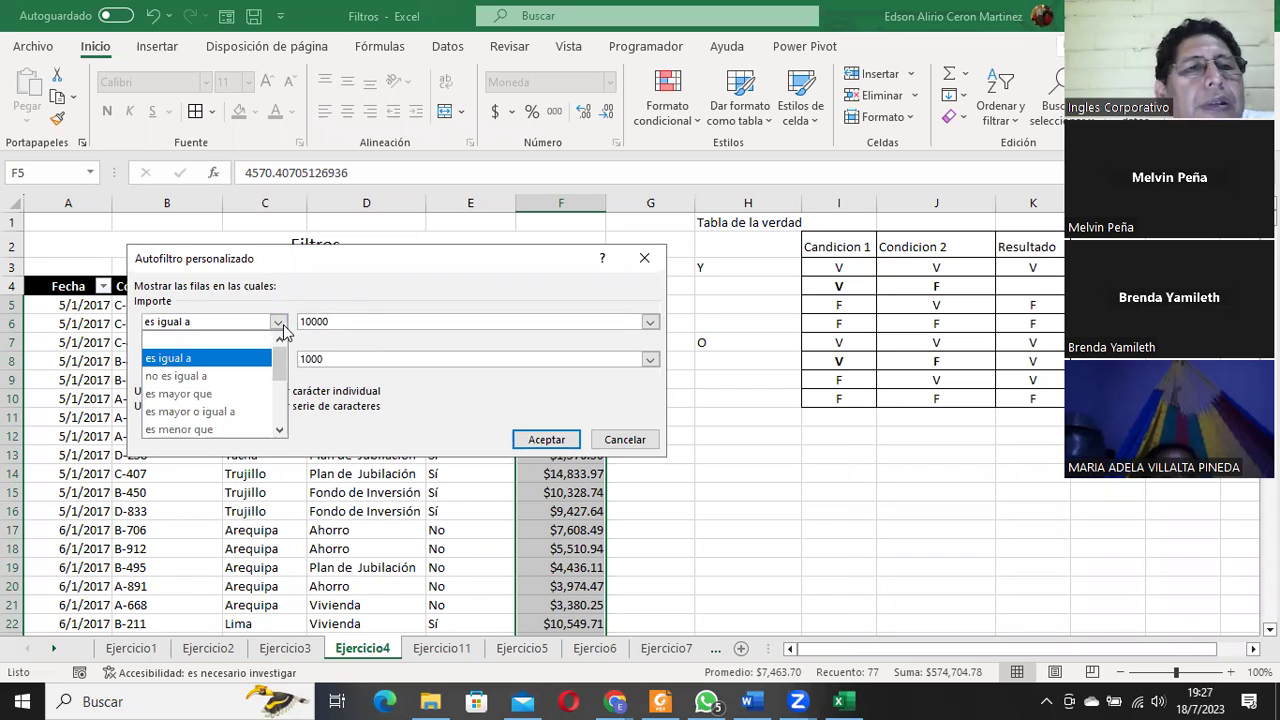
pyautogui.click(279, 432)
pyautogui.click(279, 432)
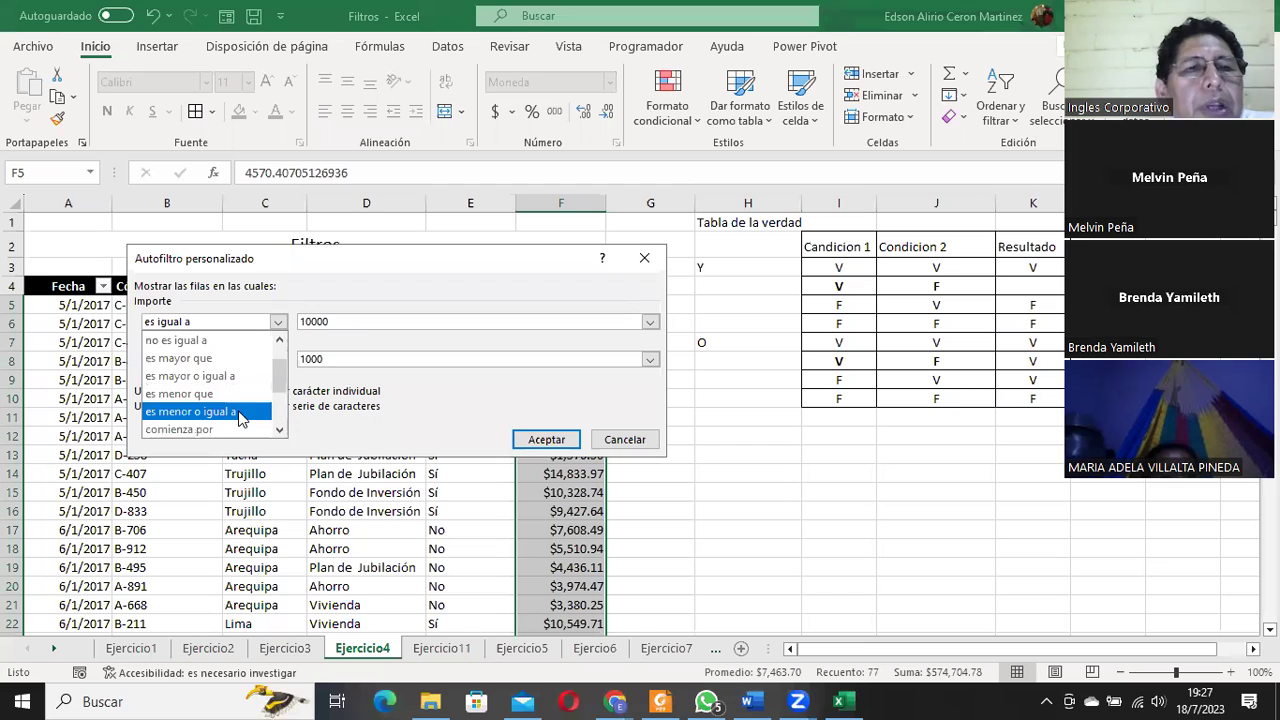
pyautogui.click(240, 412)
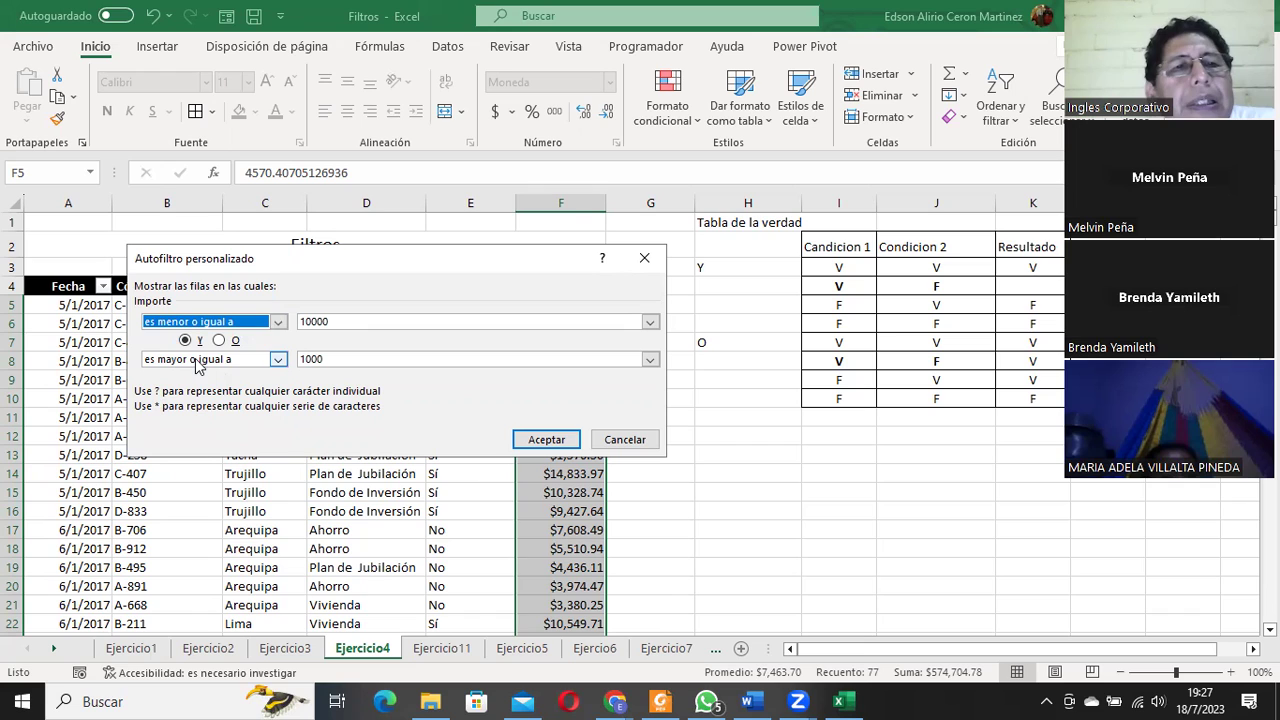
pyautogui.doubleClick(322, 362)
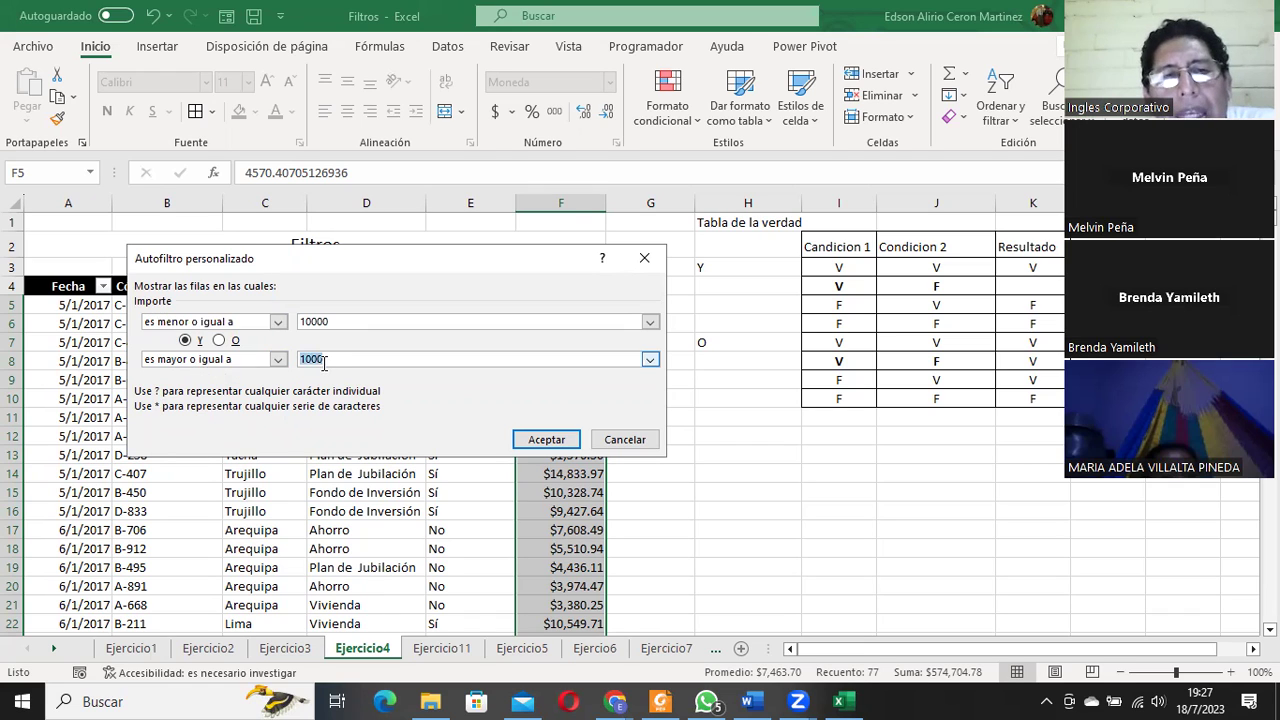
pyautogui.doubleClick(345, 321)
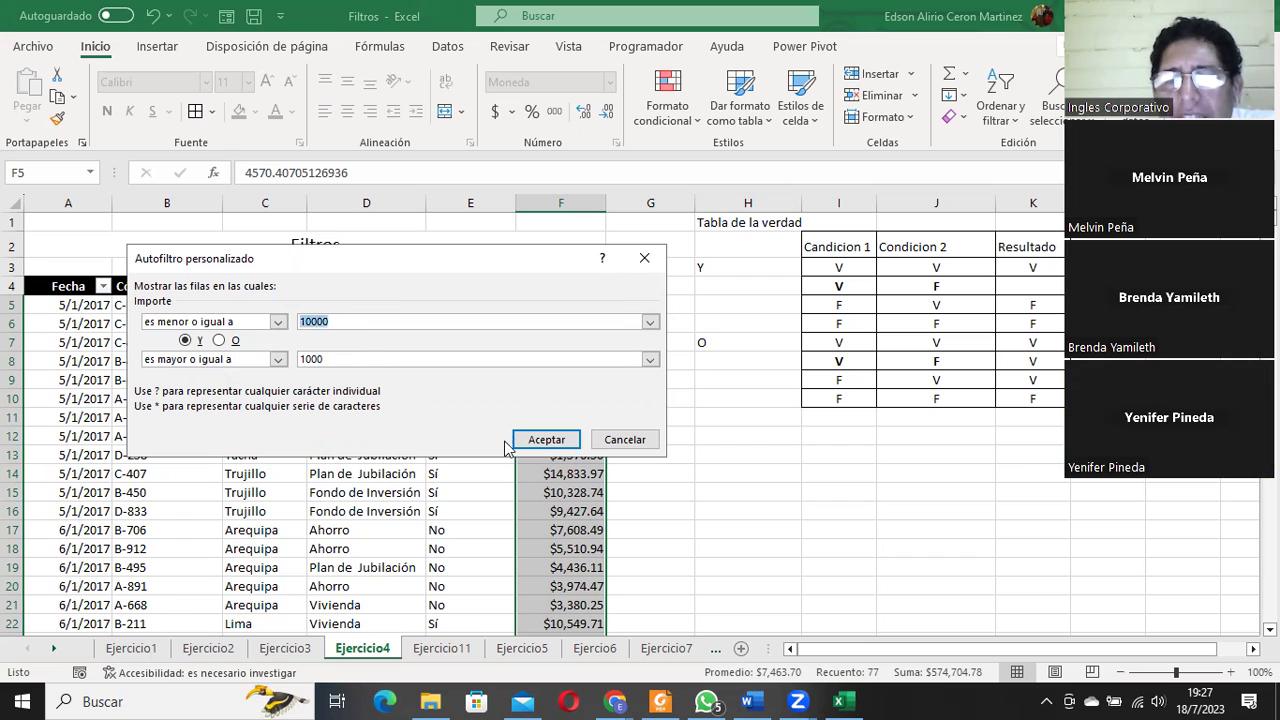
pyautogui.click(546, 440)
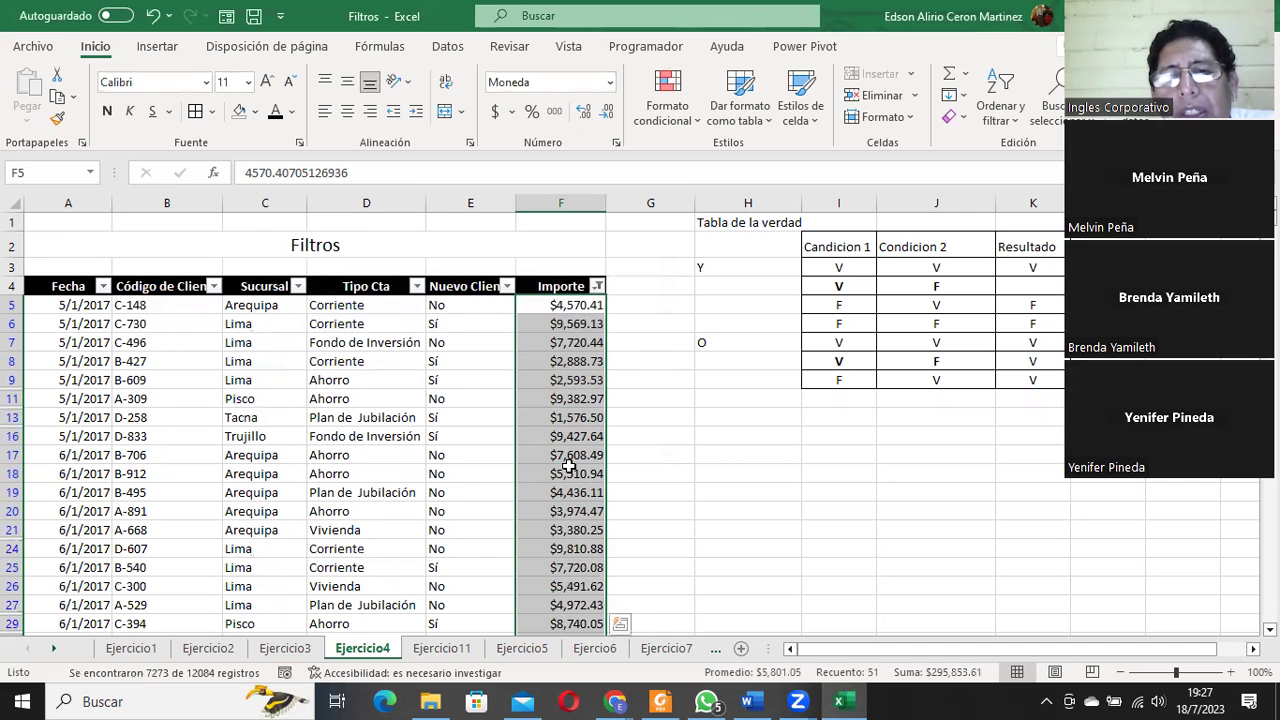
# Scroll through the filtered rows, then select K4 so the AND table's V/F result reads F.
pyautogui.scroll(-3, 568, 469)
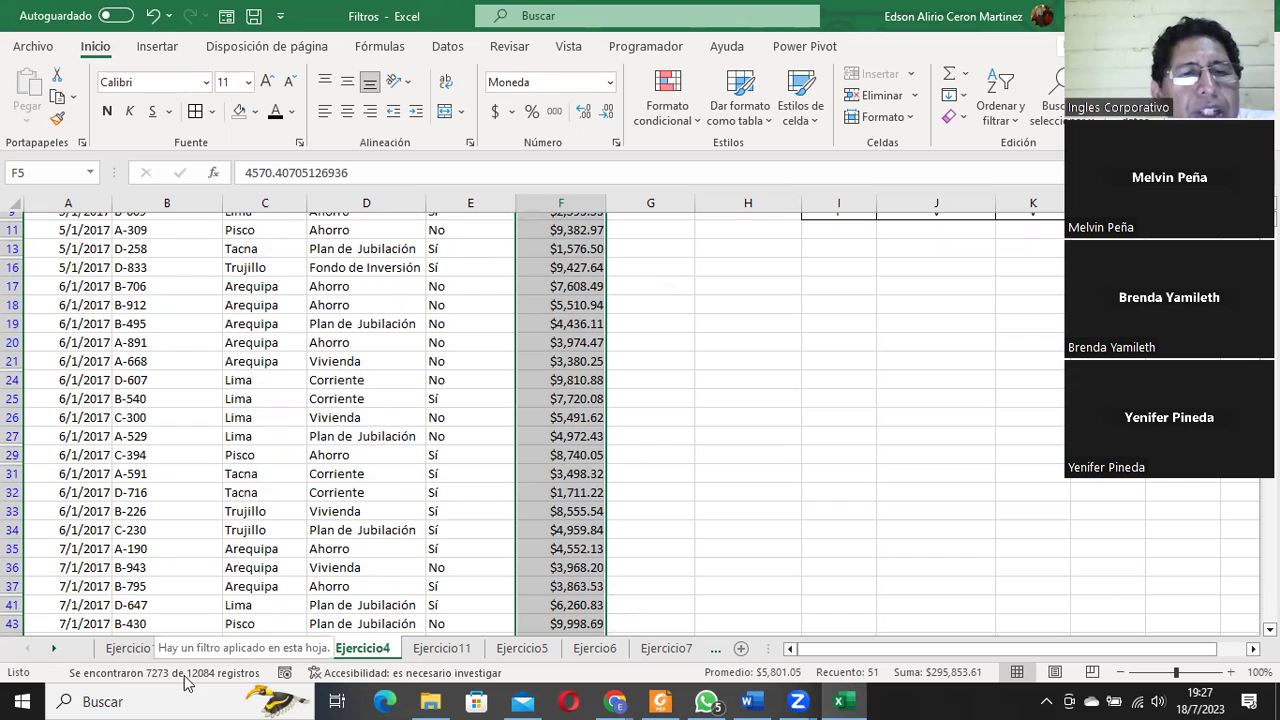
pyautogui.scroll(3, 668, 448)
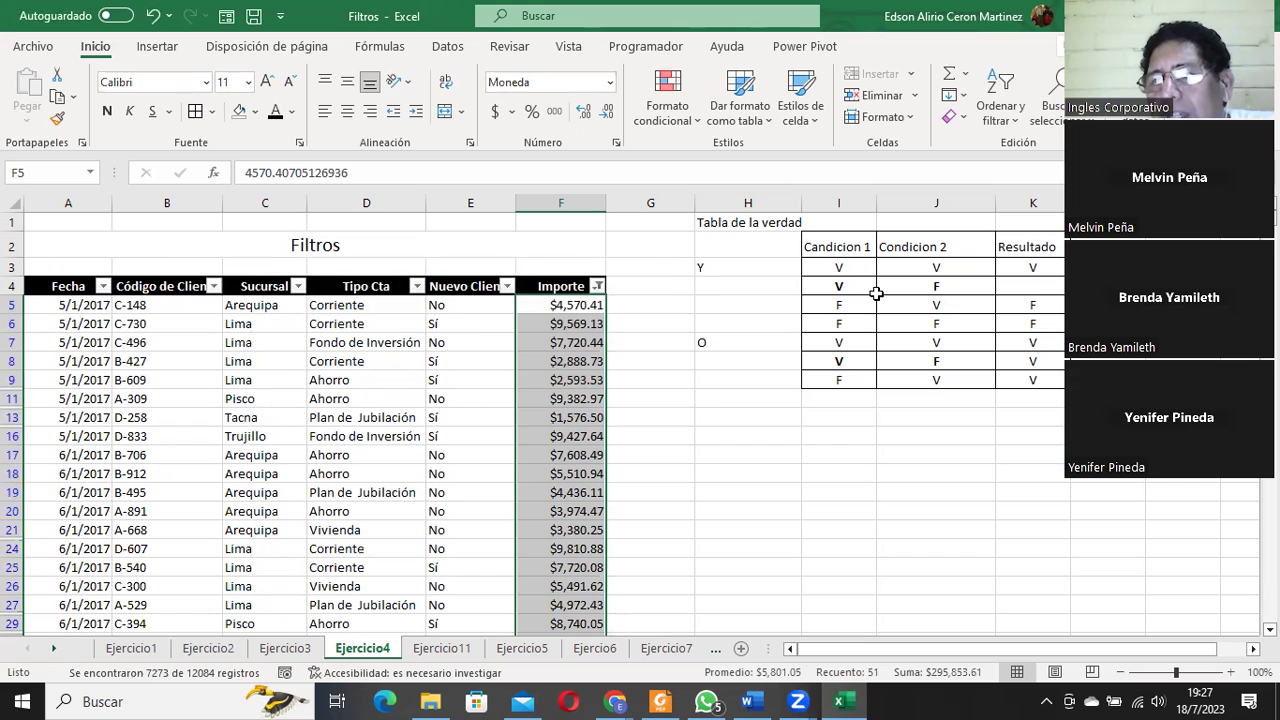
pyautogui.click(1012, 284)
pyautogui.write('F')
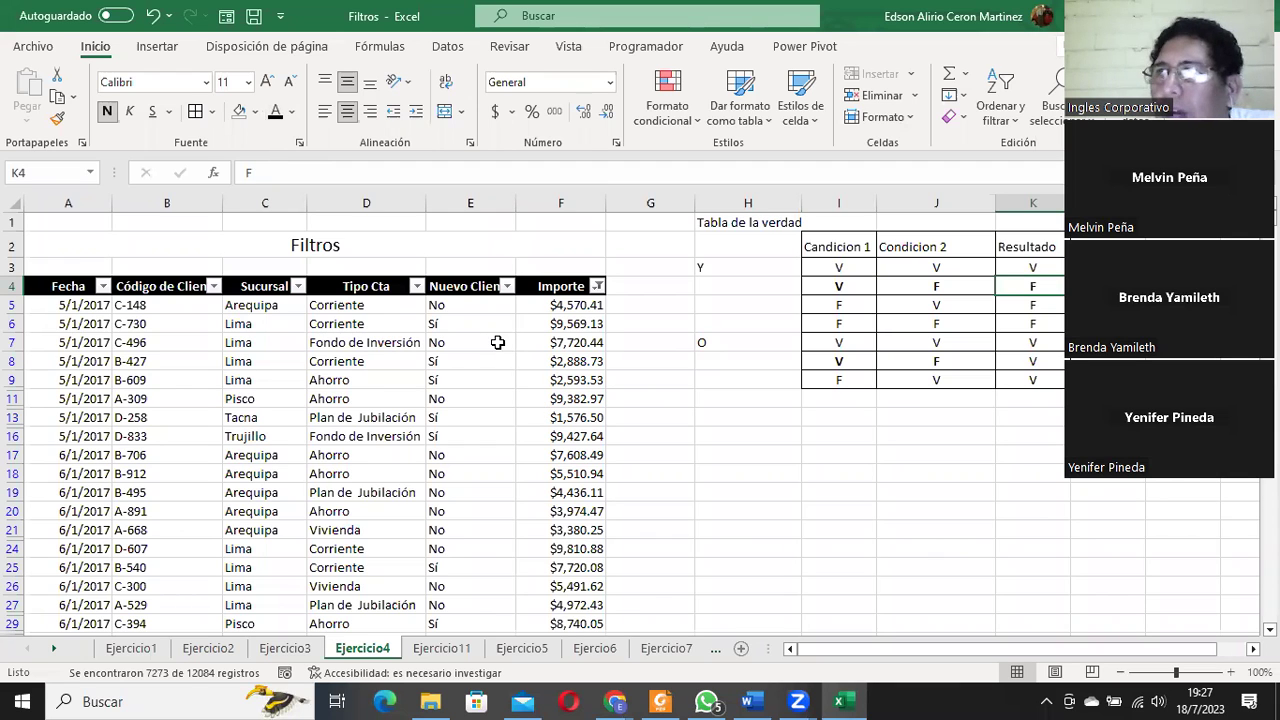
# Open the Importe column's custom two-condition filter and move the dialog higher up.
pyautogui.click(598, 286)
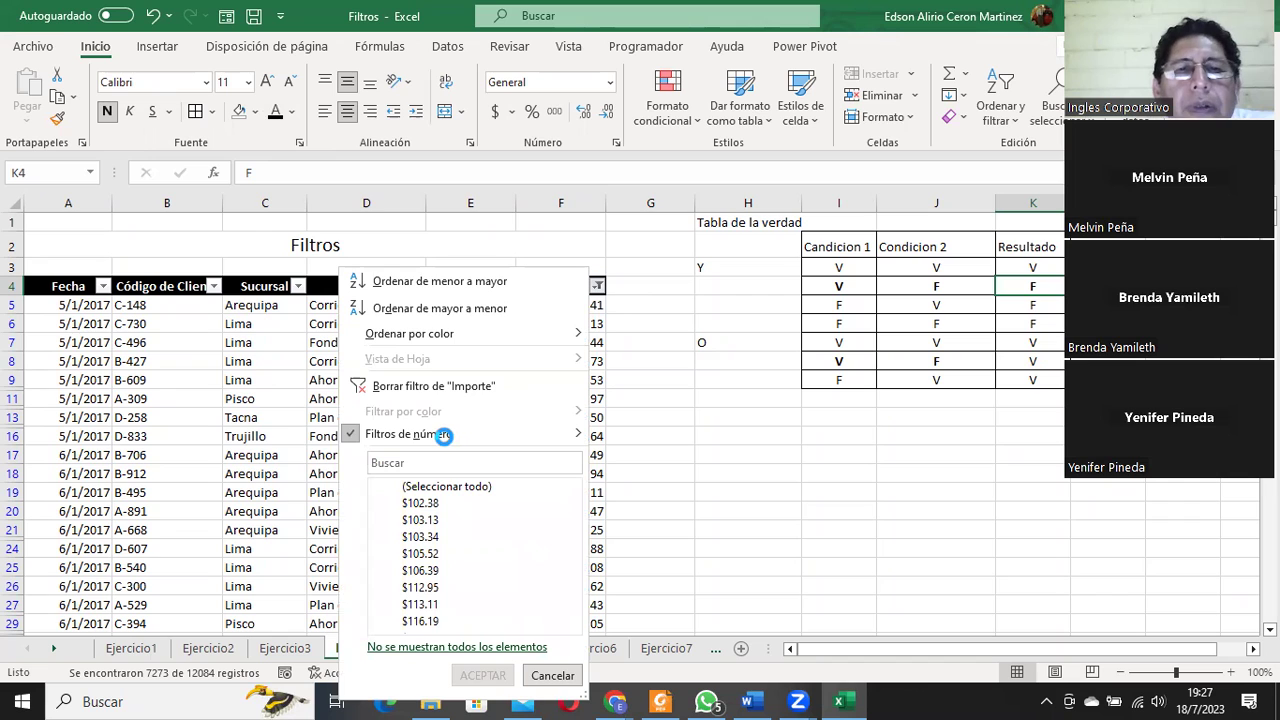
pyautogui.moveTo(441, 436)
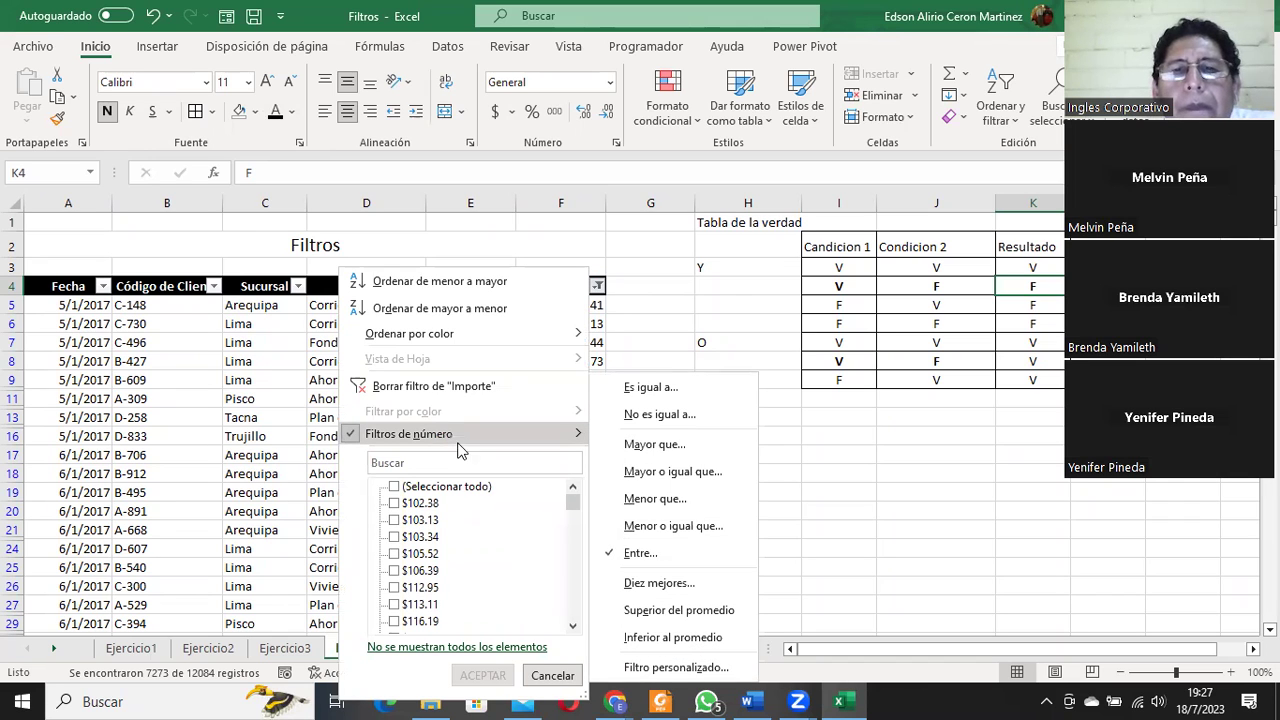
pyautogui.click(660, 555)
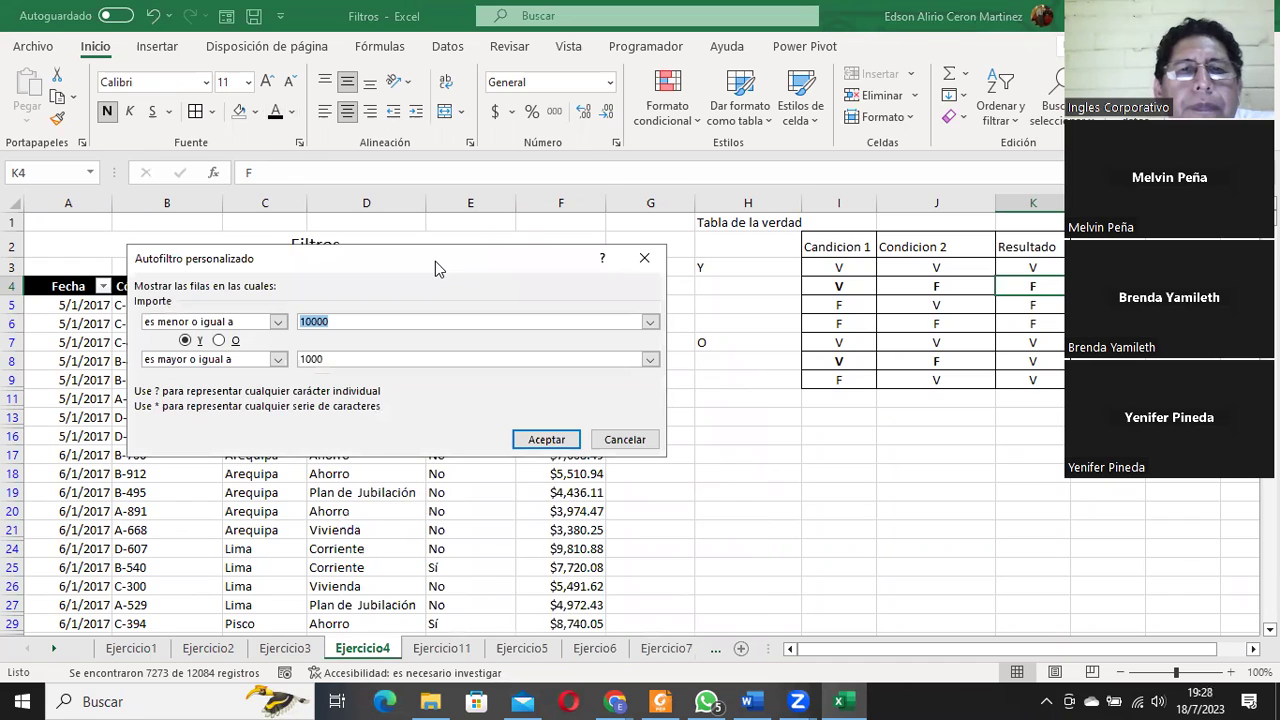
pyautogui.moveTo(459, 253); pyautogui.dragTo(660, 195)
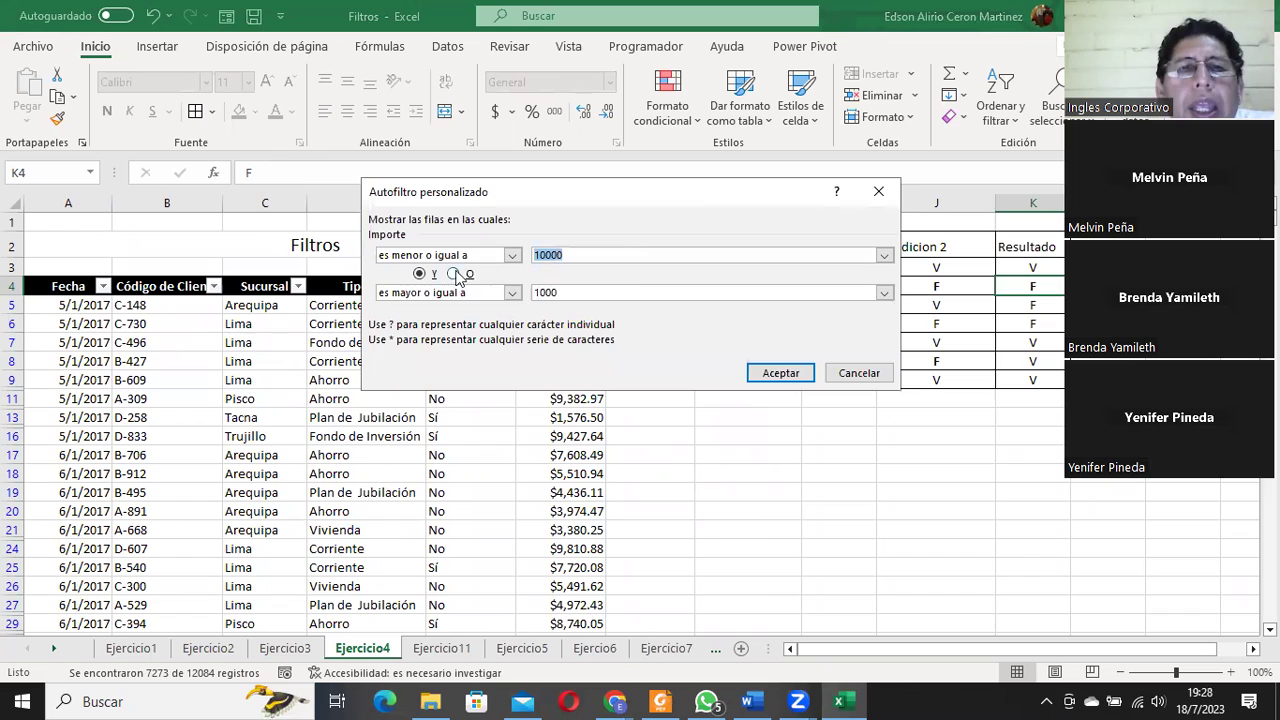
# Set 'es mayor o igual a 10000' Y 'es menor o igual a 1000' and apply, leaving 0 records.
pyautogui.click(512, 256)
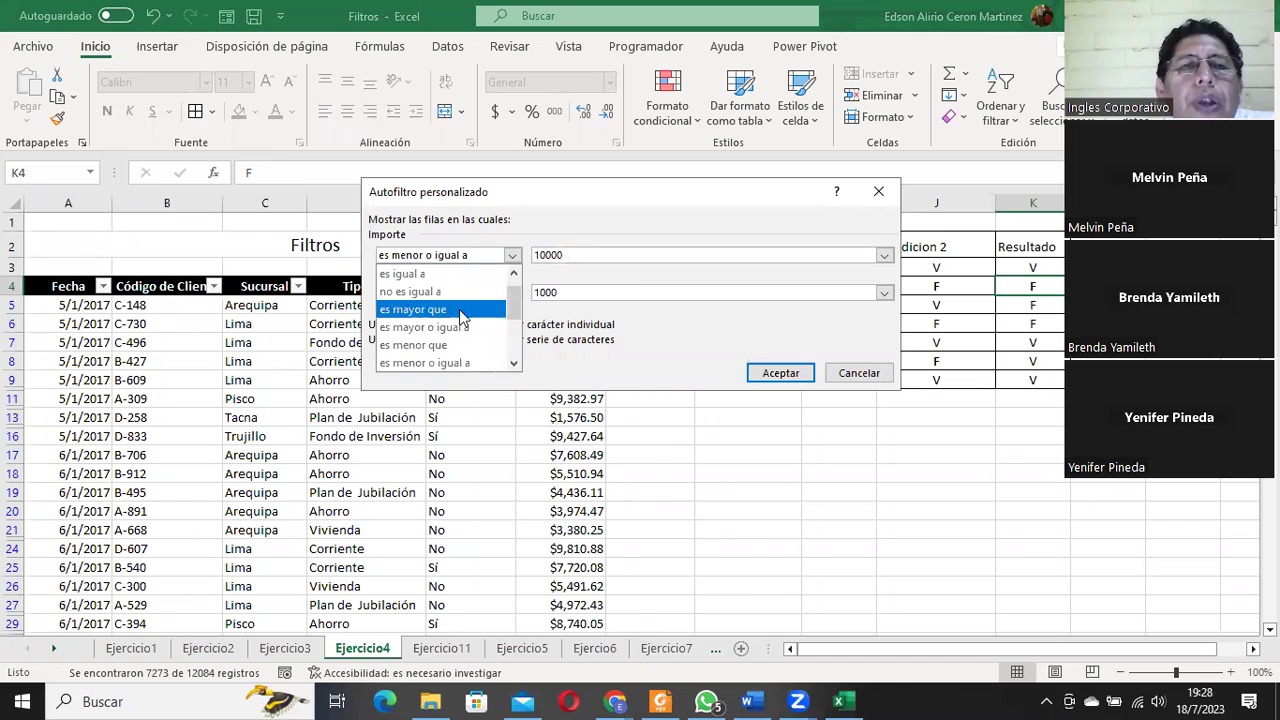
pyautogui.click(424, 327)
pyautogui.press('Tab')
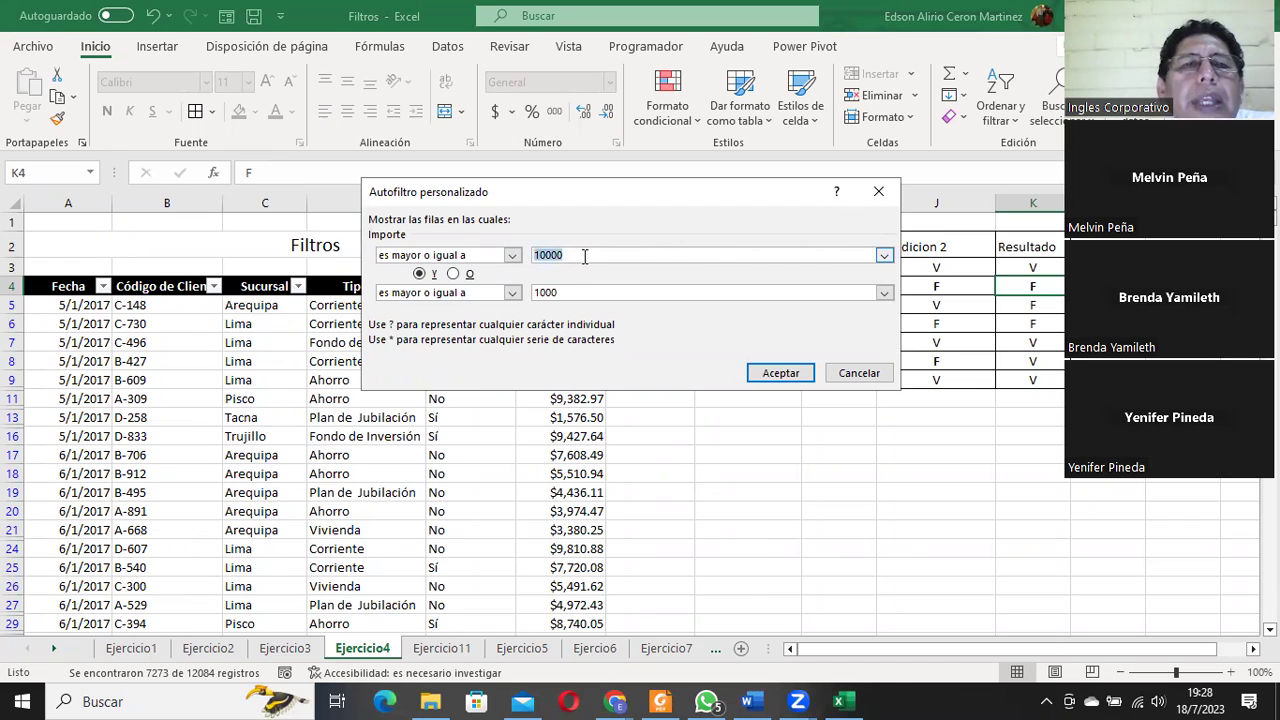
pyautogui.click(511, 293)
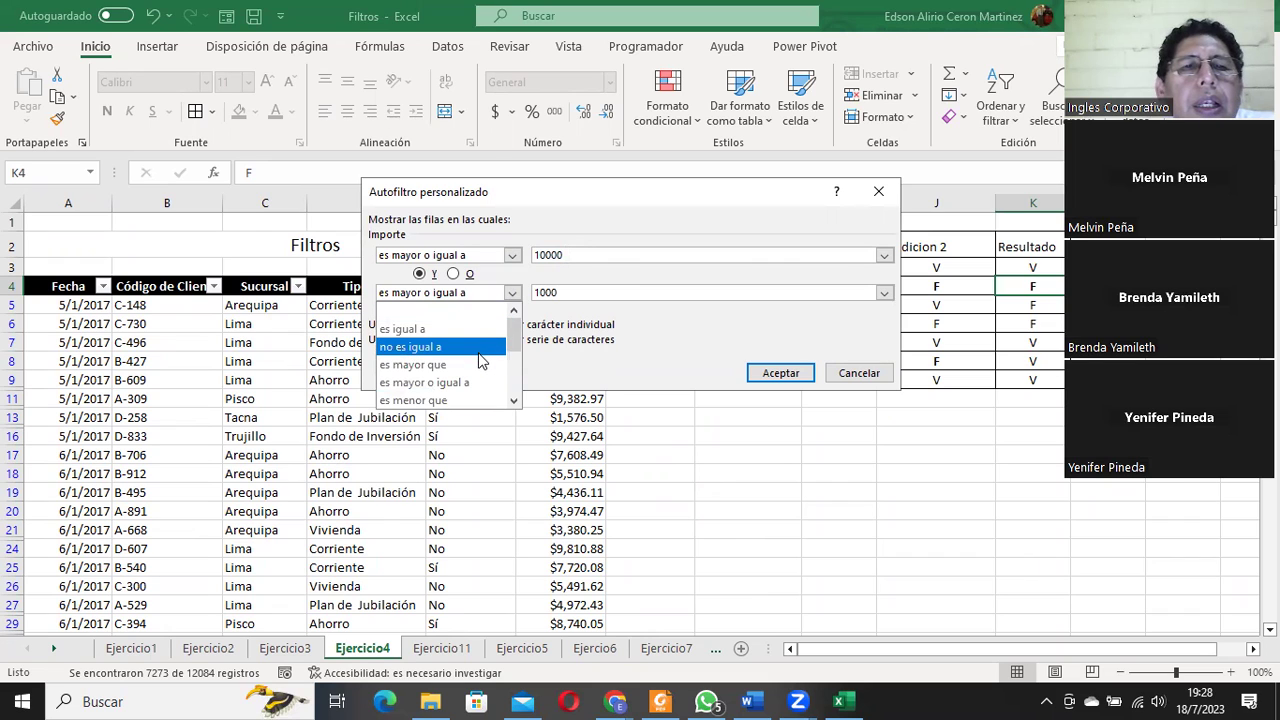
pyautogui.click(513, 400)
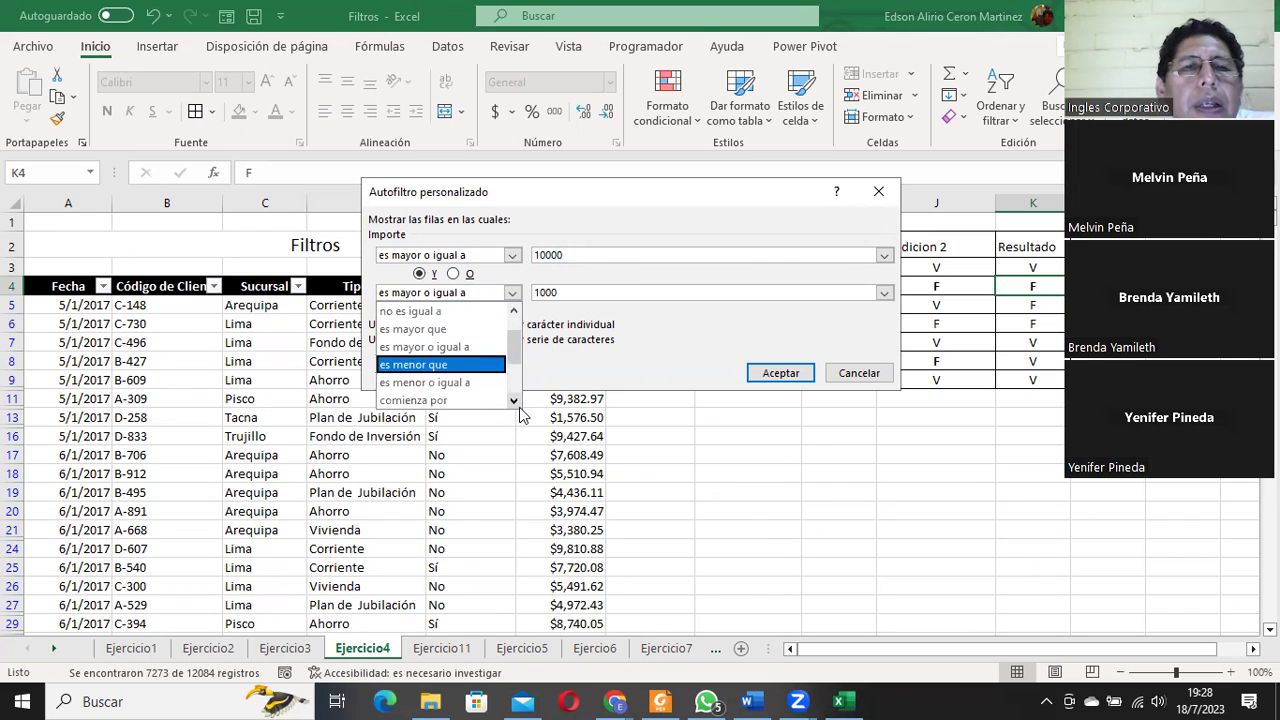
pyautogui.click(472, 390)
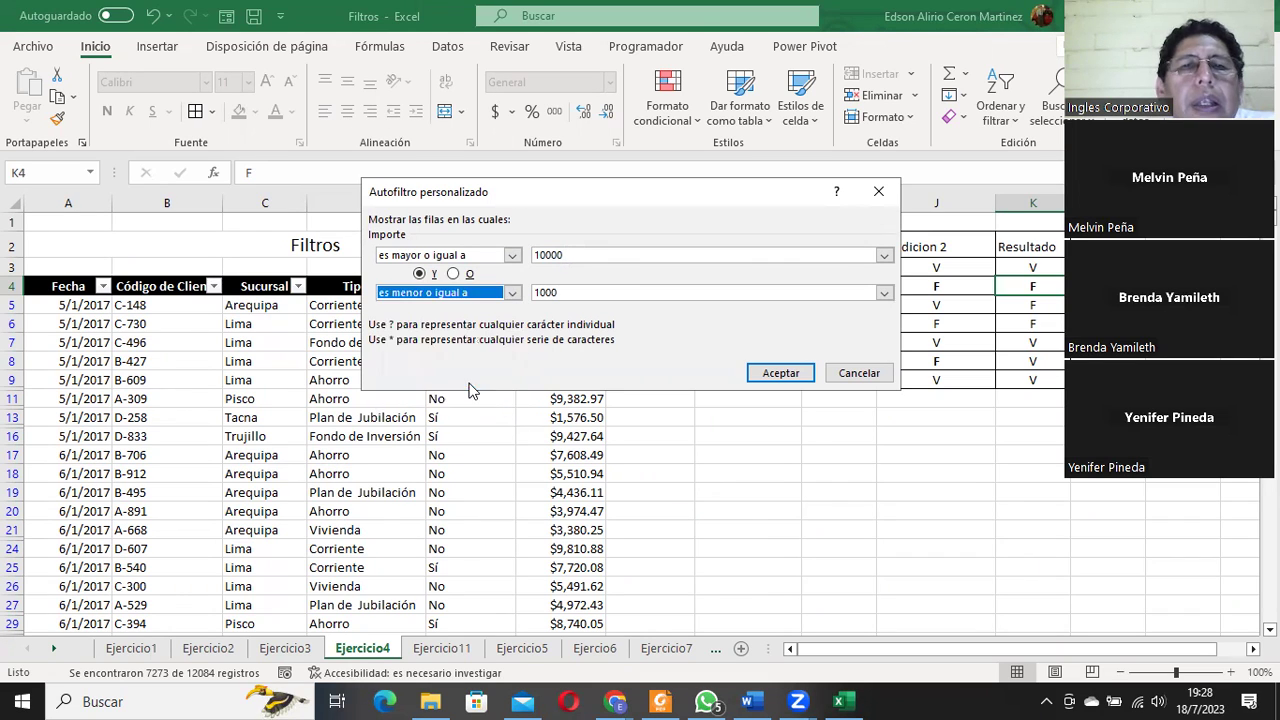
pyautogui.doubleClick(545, 292)
pyautogui.click(770, 373)
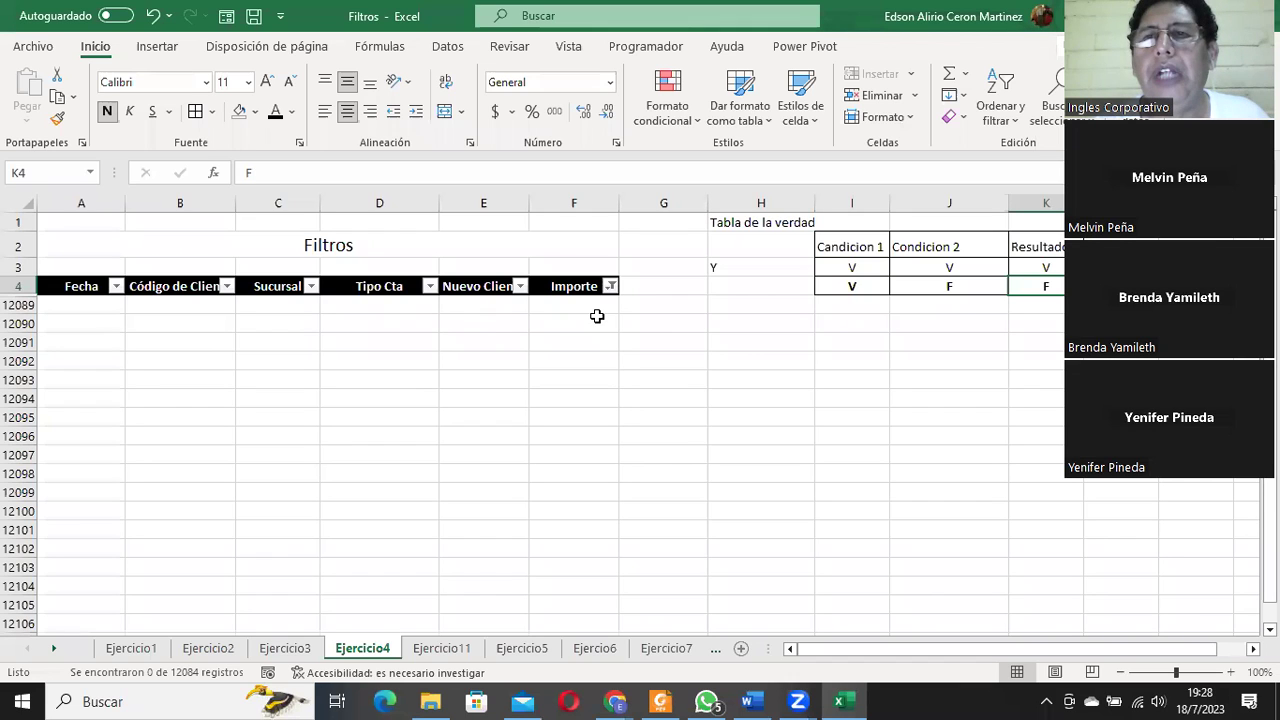
# Reopen the Importe custom filter and switch its ≥10000 / ≤1000 conditions to O (OR).
pyautogui.click(610, 286)
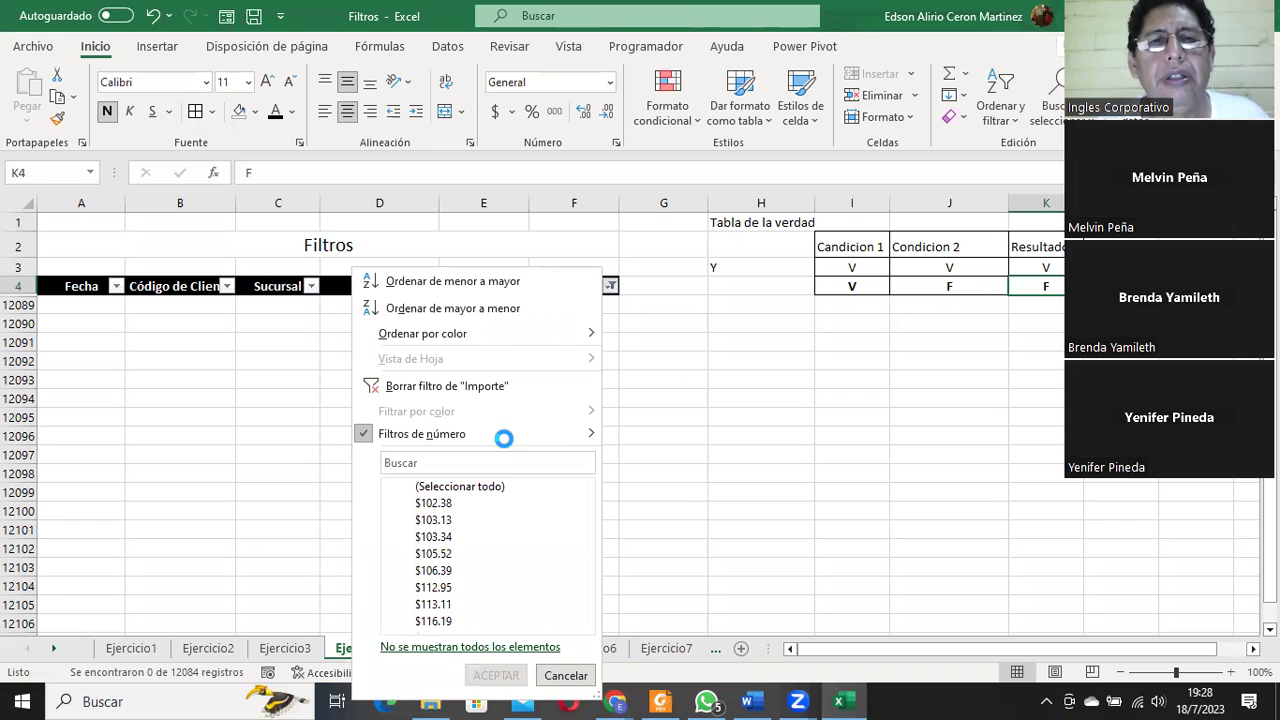
pyautogui.moveTo(504, 443)
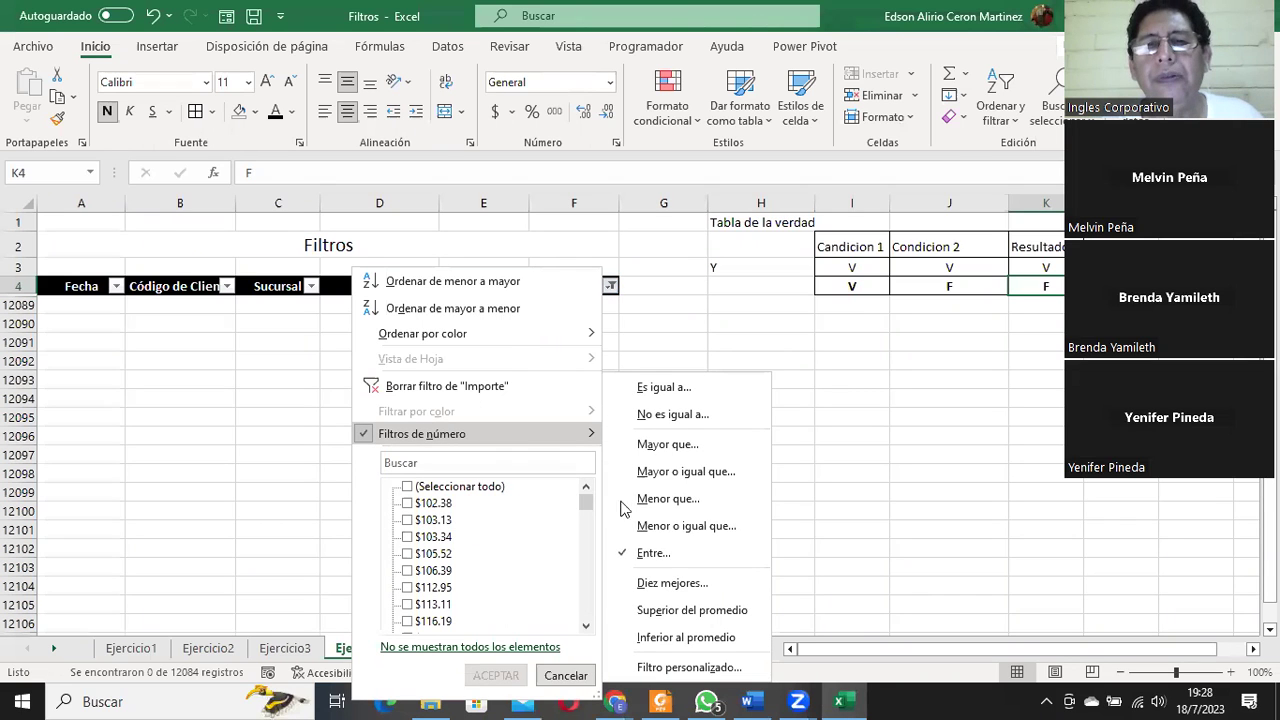
pyautogui.click(660, 561)
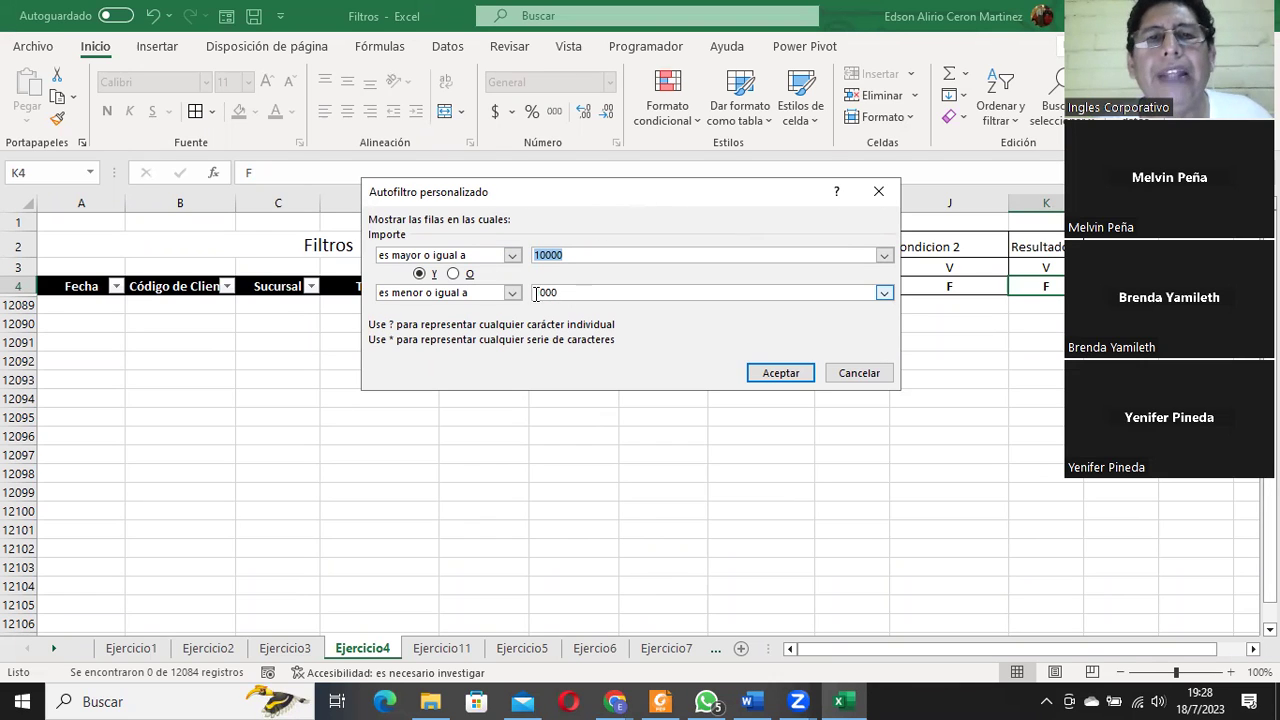
pyautogui.click(455, 276)
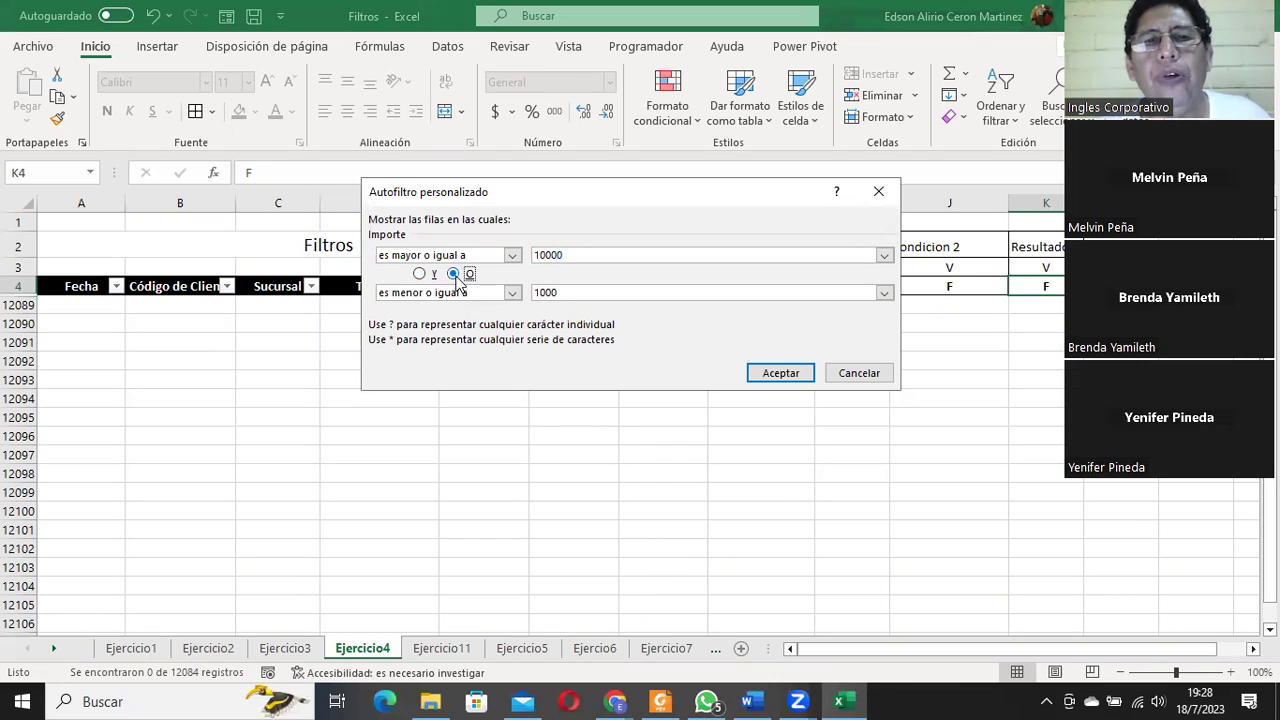
pyautogui.moveTo(613, 180); pyautogui.dragTo(339, 147)
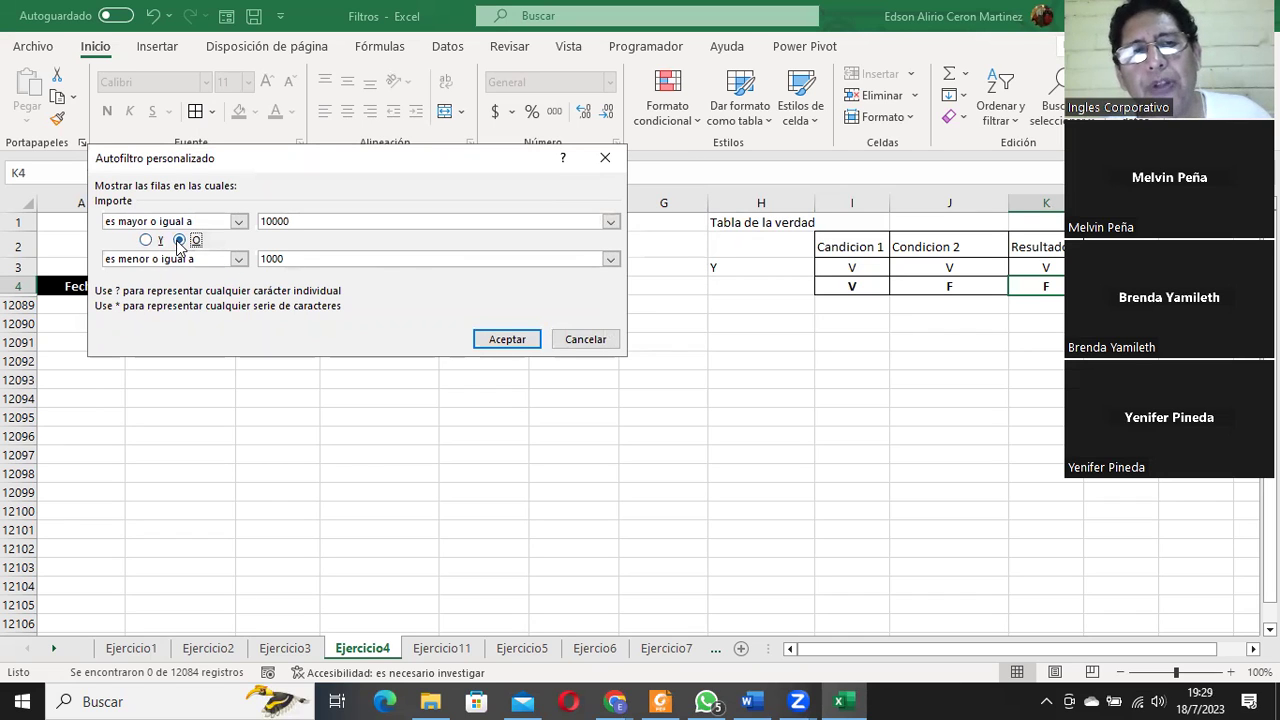
# Apply the OR filter, listing 4811 of 12084 records with Importe ≤1000 or ≥10000, and scroll through them.
pyautogui.click(517, 341)
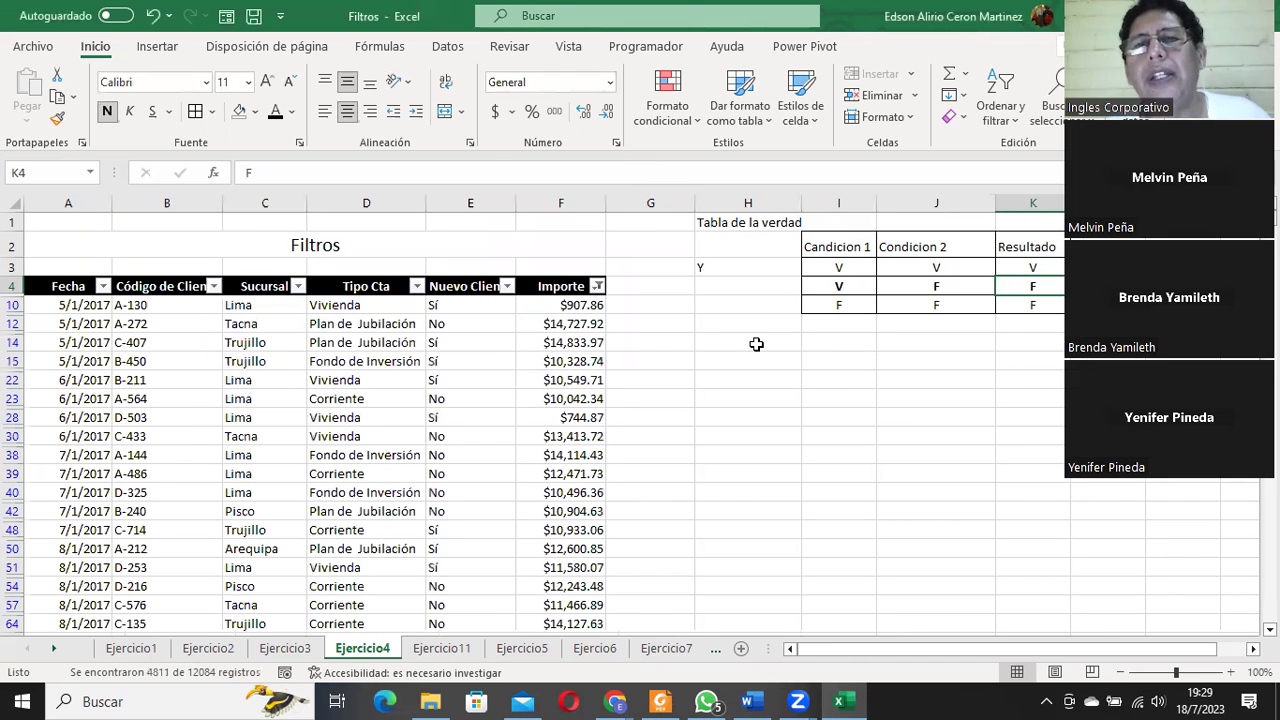
pyautogui.scroll(-2, 756, 344)
pyautogui.scroll(-3, 756, 344)
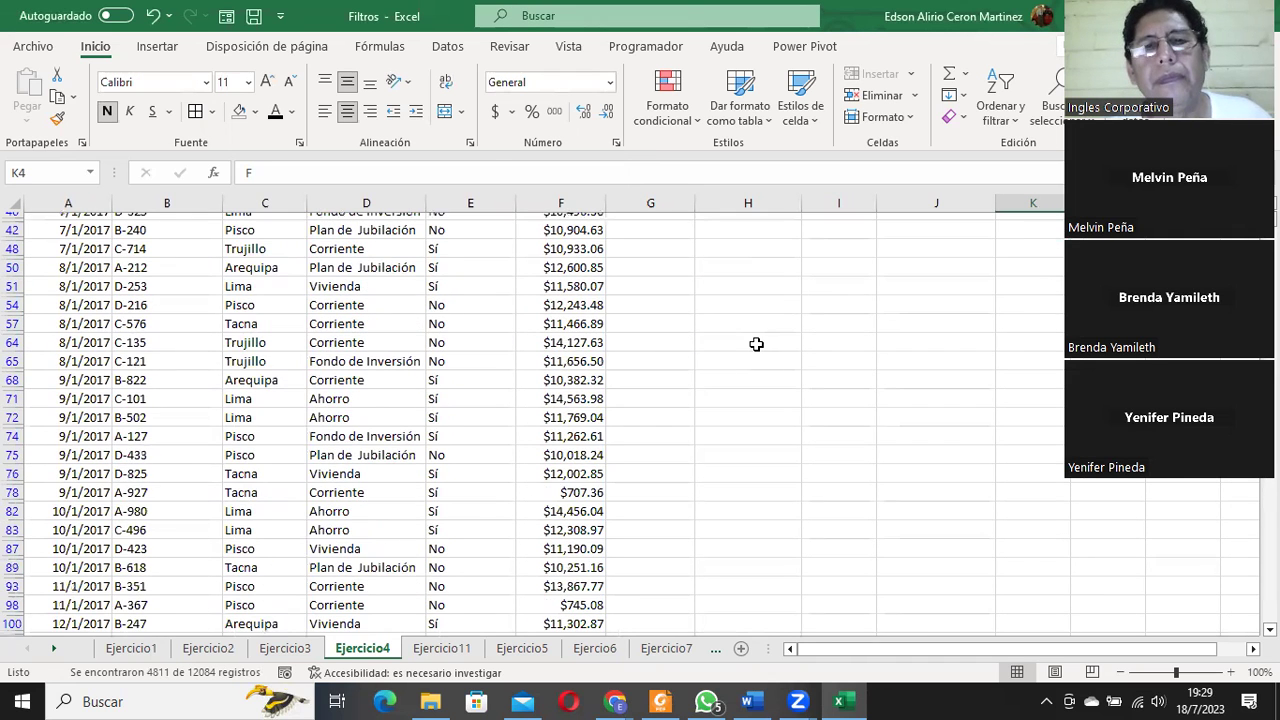
pyautogui.scroll(-5, 756, 344)
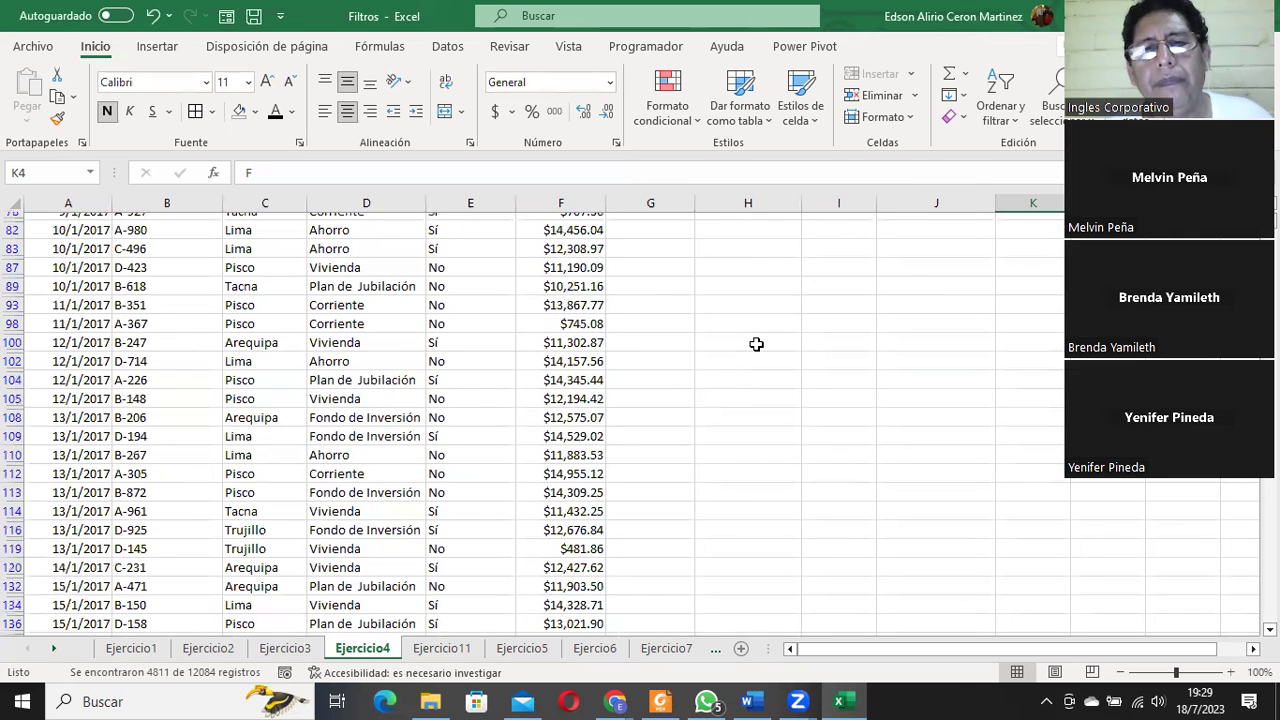
pyautogui.scroll(-3, 756, 344)
pyautogui.scroll(-1, 756, 344)
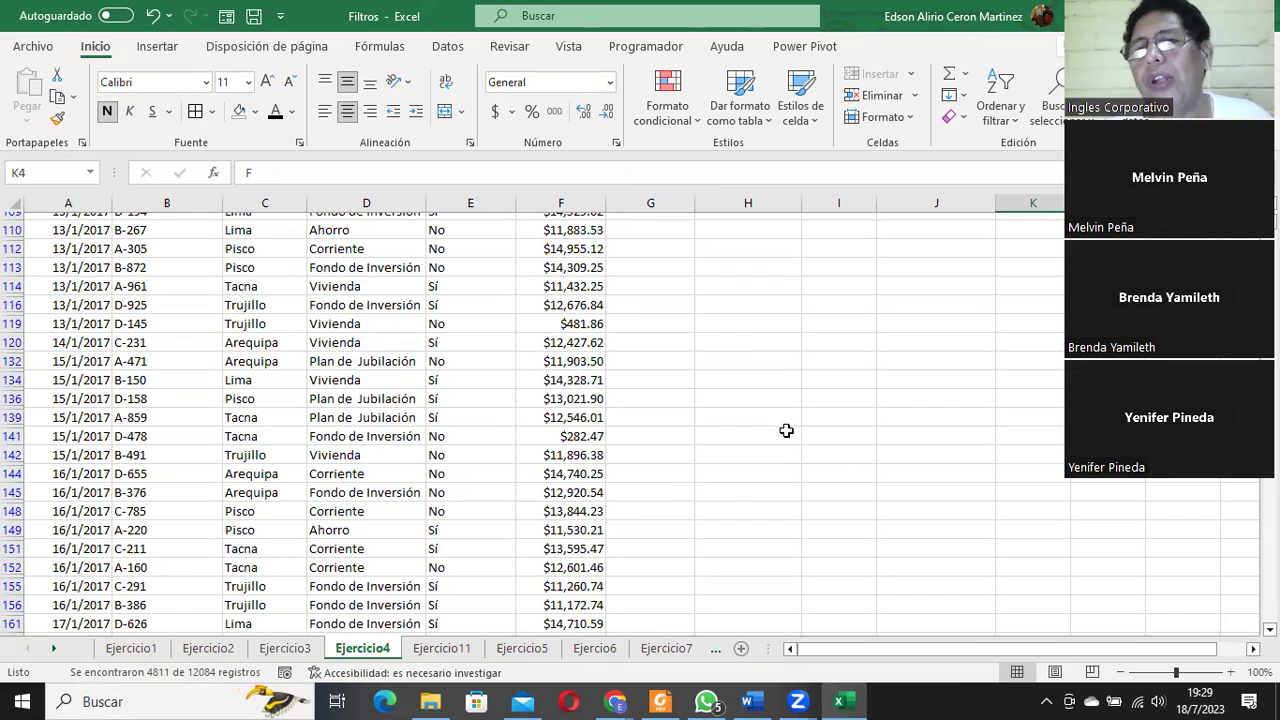
pyautogui.scroll(7, 786, 430)
pyautogui.scroll(3, 786, 430)
pyautogui.scroll(3, 791, 413)
pyautogui.scroll(1, 791, 413)
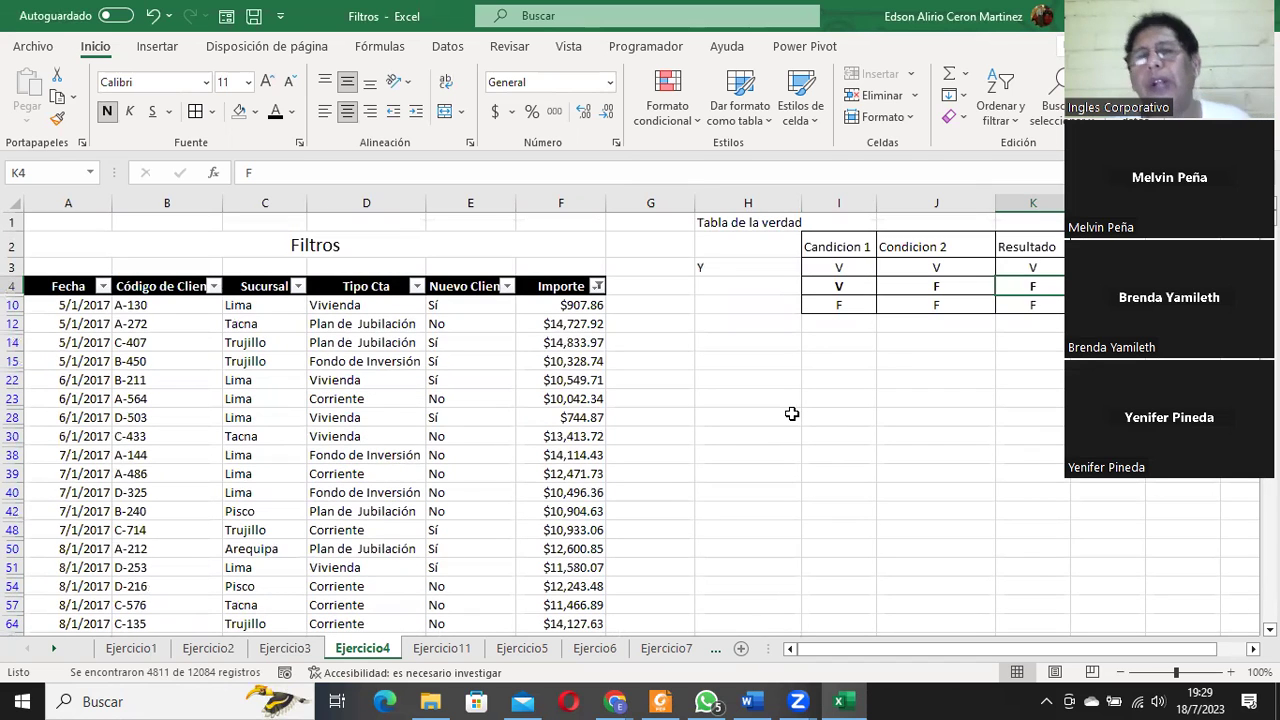
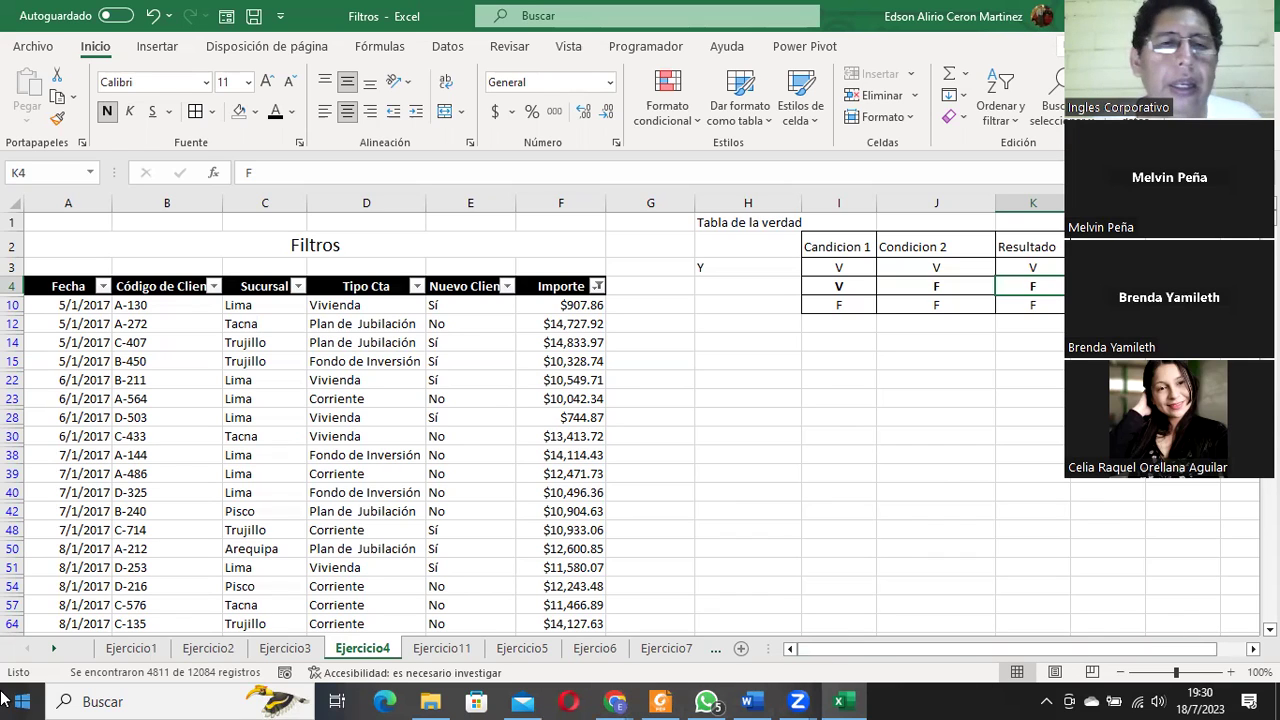
# On the Ejercicio11 sheet, add filter arrows to the headers and show Región's Filtros de texto menu.
pyautogui.click(428, 649)
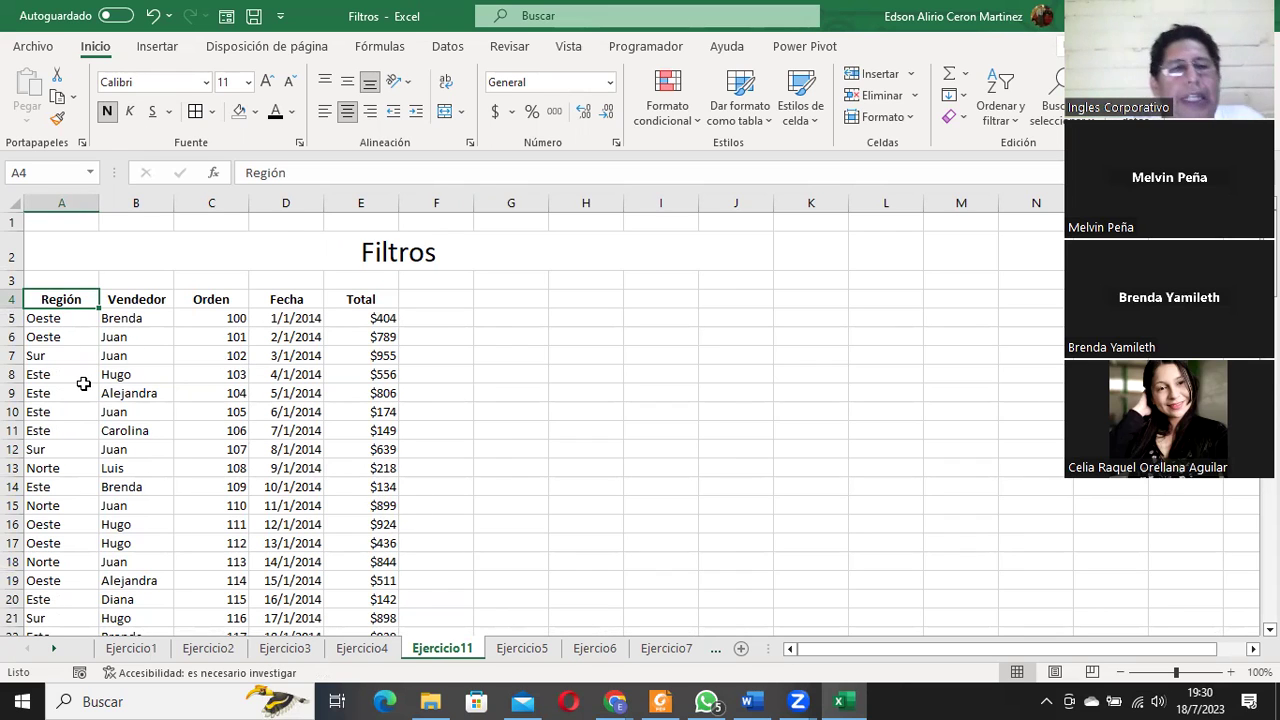
pyautogui.click(996, 110)
pyautogui.click(999, 224)
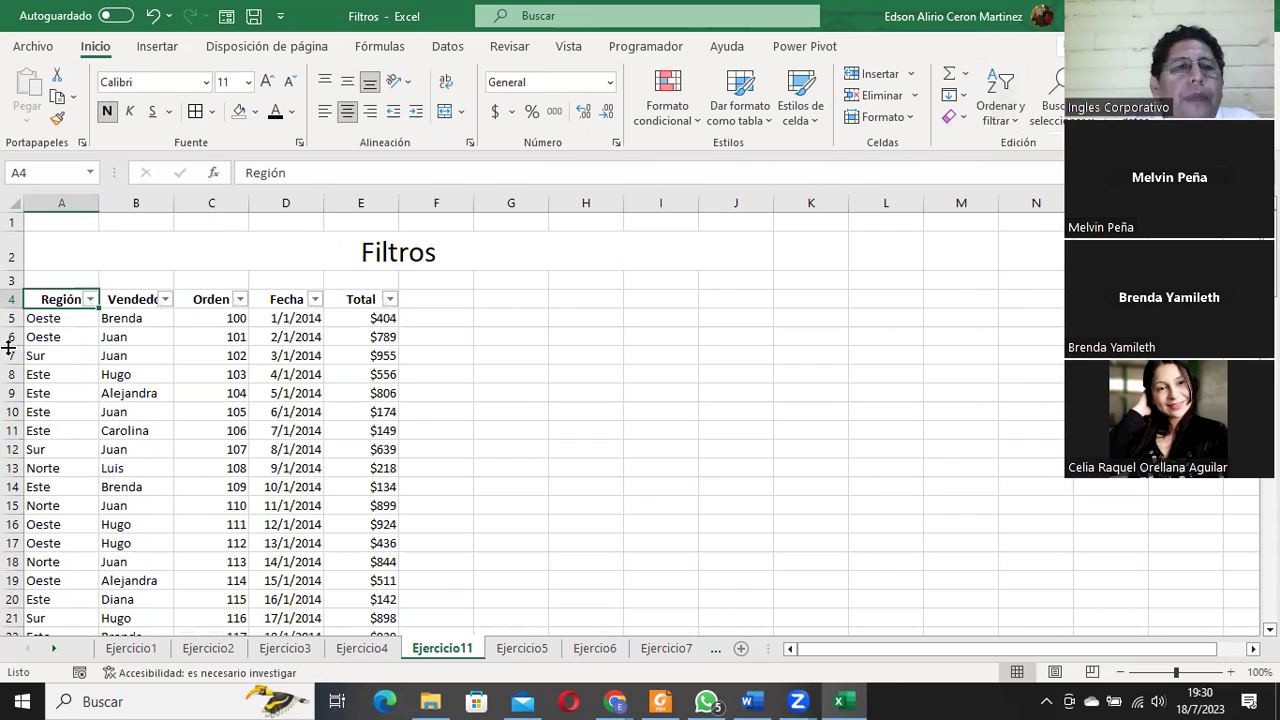
pyautogui.click(90, 301)
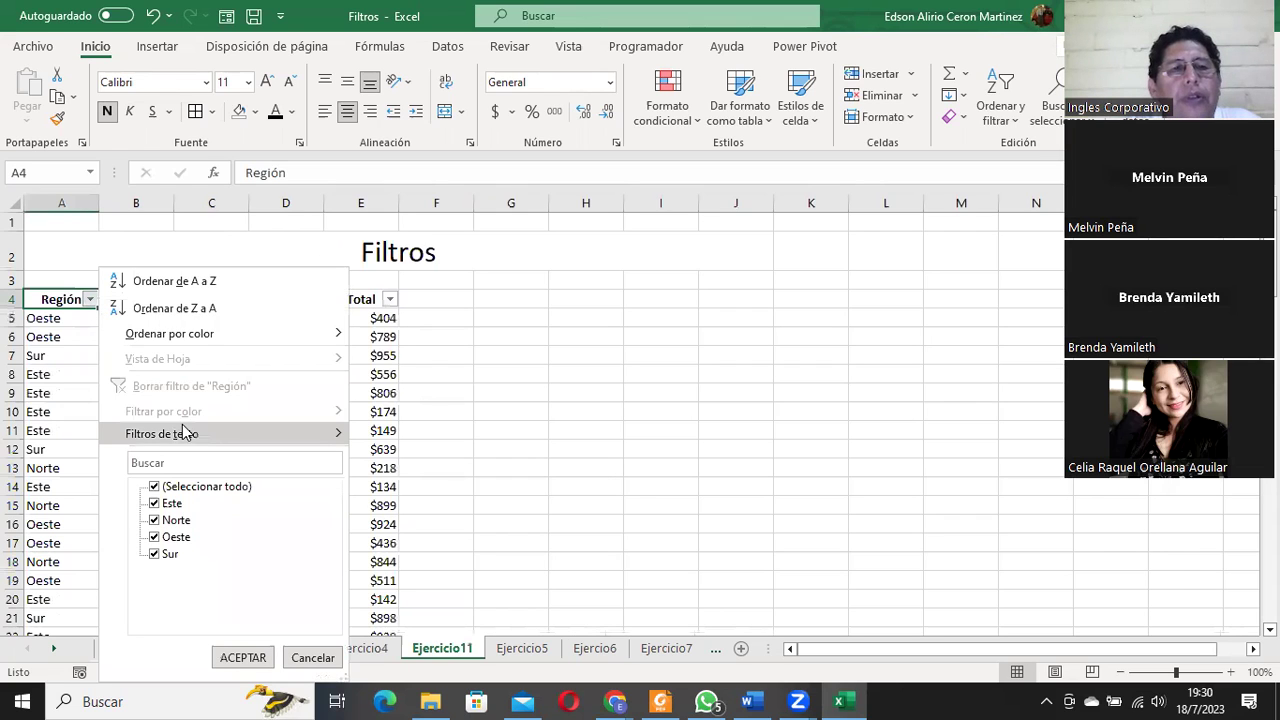
pyautogui.moveTo(186, 436)
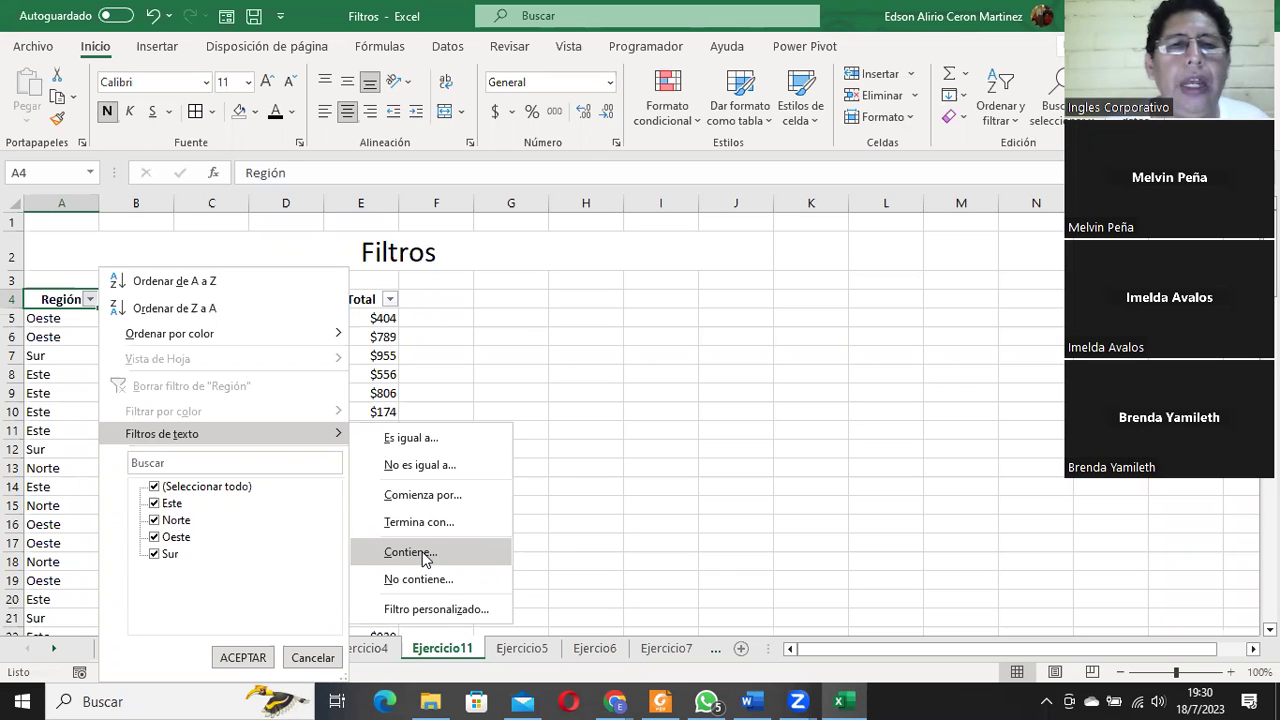
# Start a custom Región filter using 'Contiene' with the value ESTE.
pyautogui.click(422, 553)
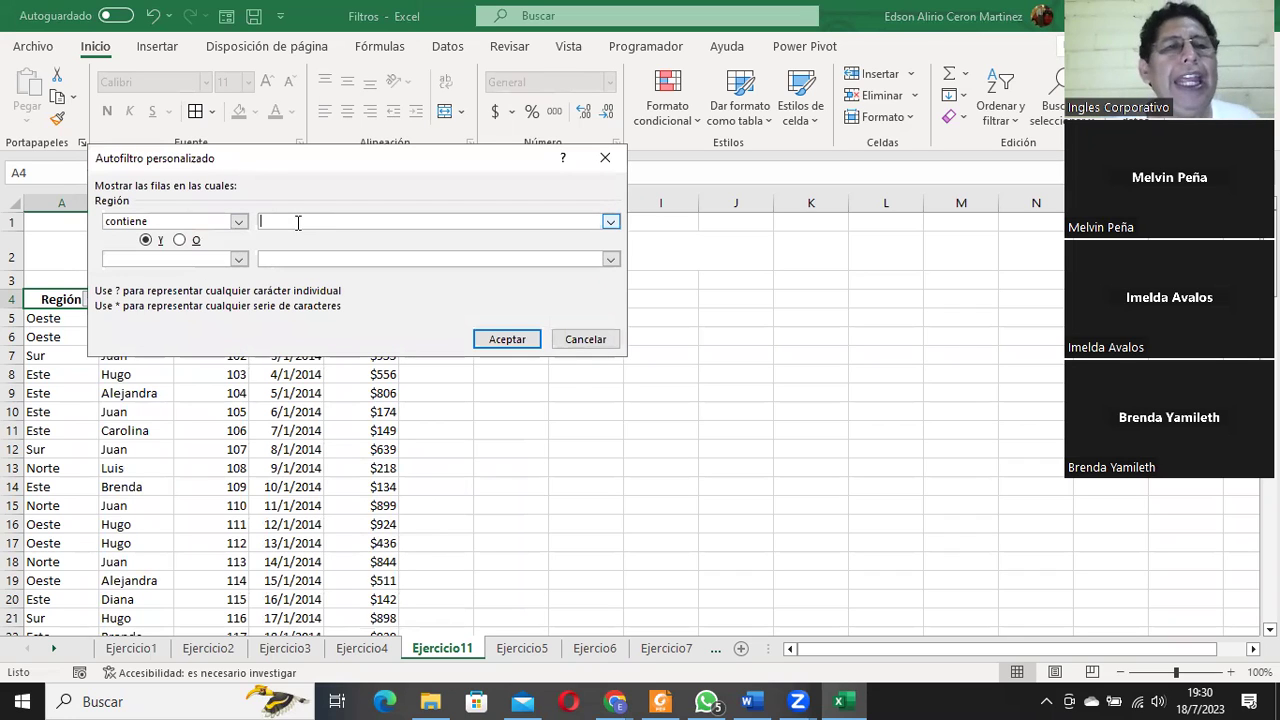
pyautogui.write('ESTE')
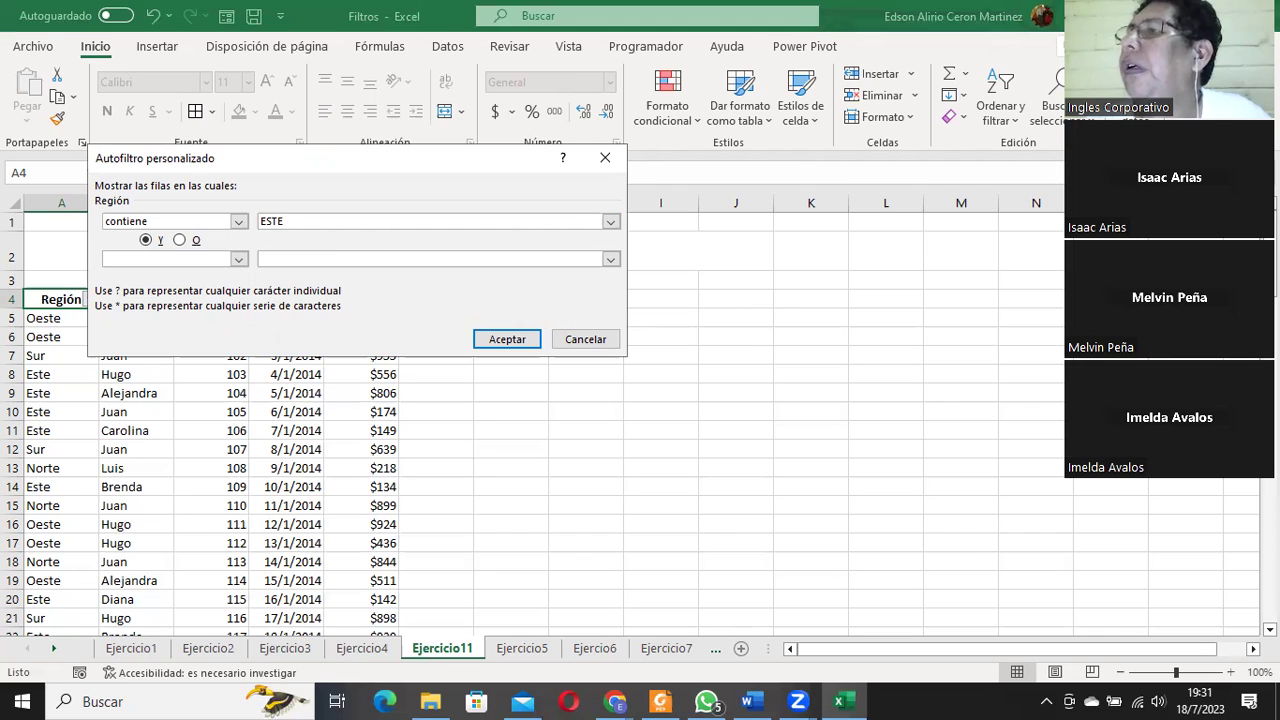
# Cancel the Autofiltro personalizado dialog so the Región filter is not applied.
pyautogui.hotkey('alt', 'Tab')
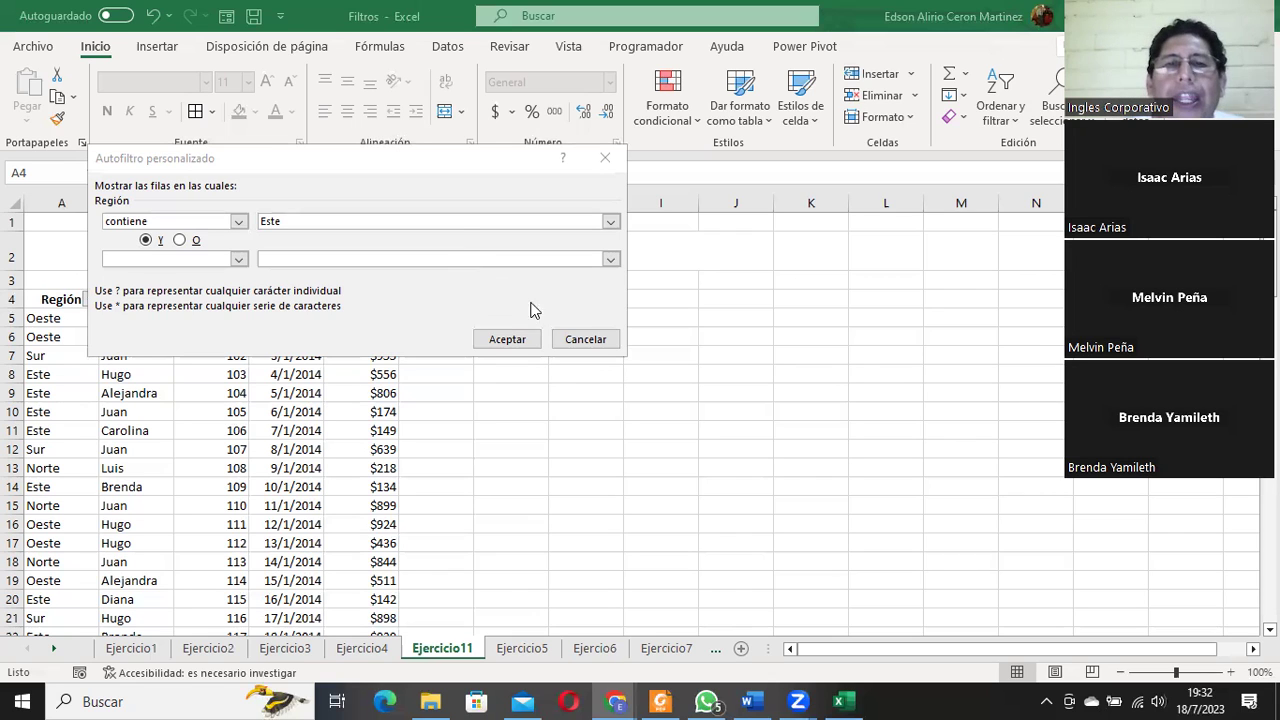
pyautogui.click(600, 340)
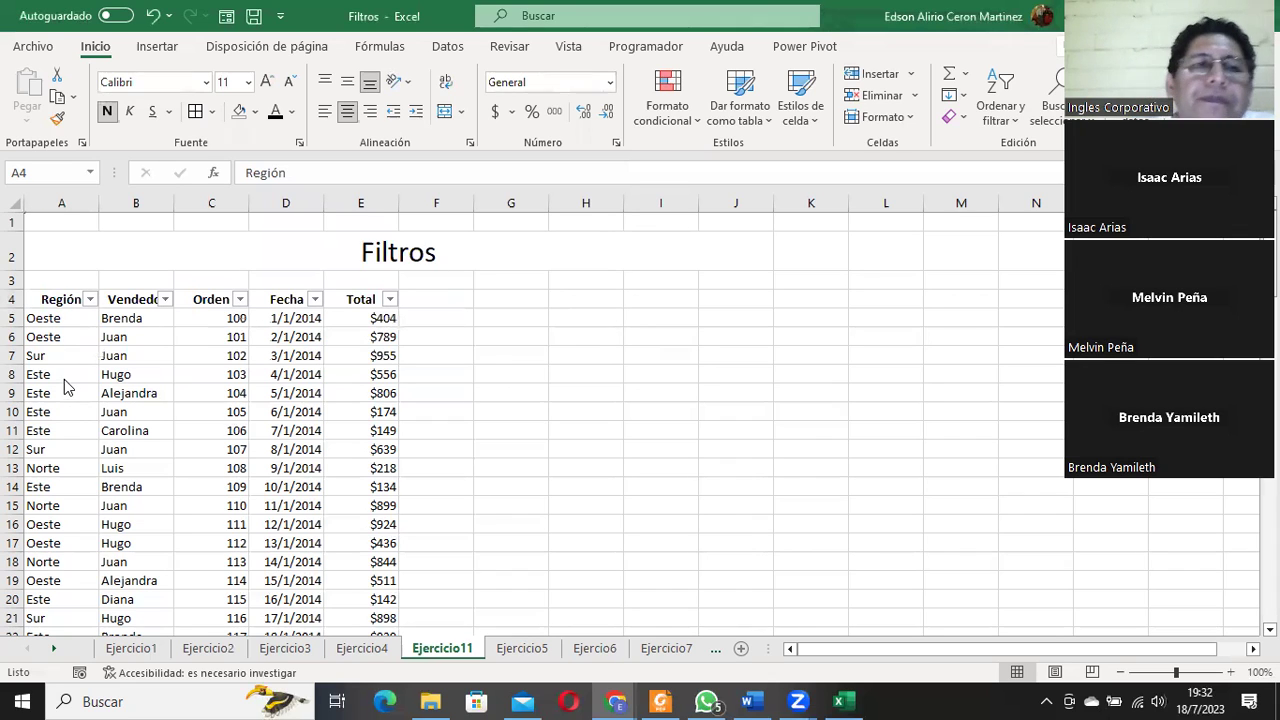
# Filter the Región column to show only Este rows.
pyautogui.click(91, 300)
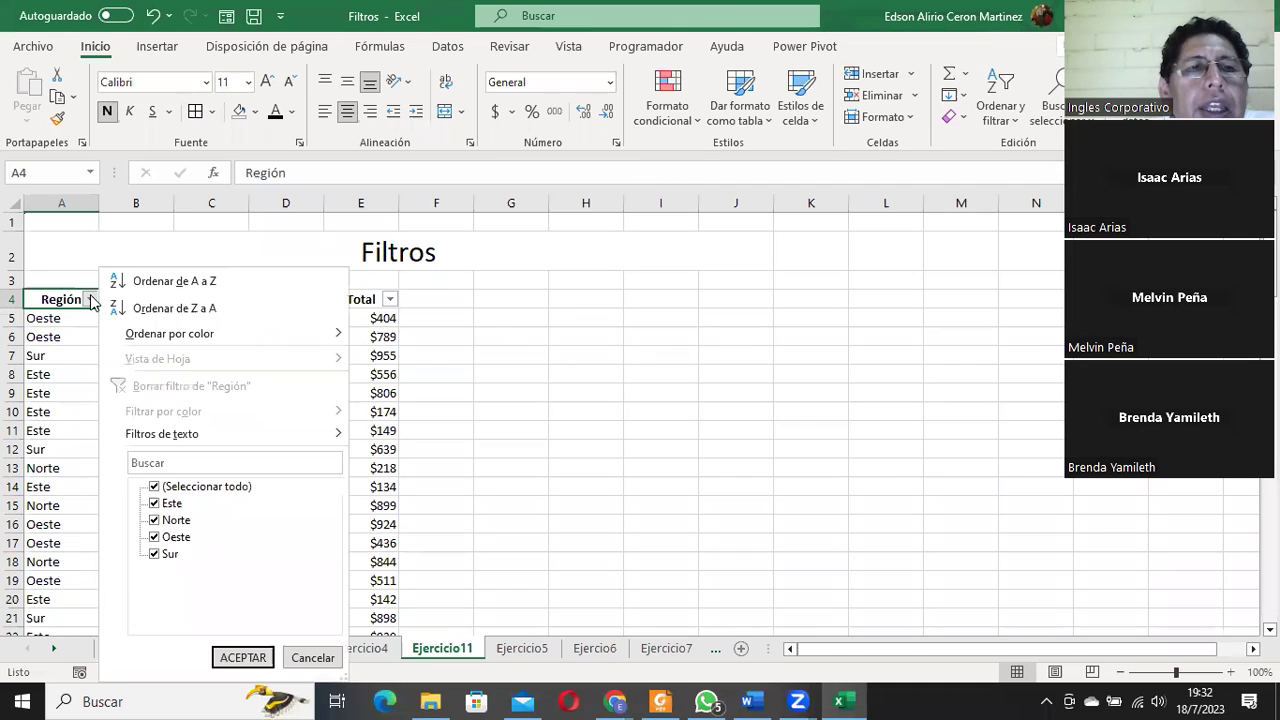
pyautogui.click(155, 487)
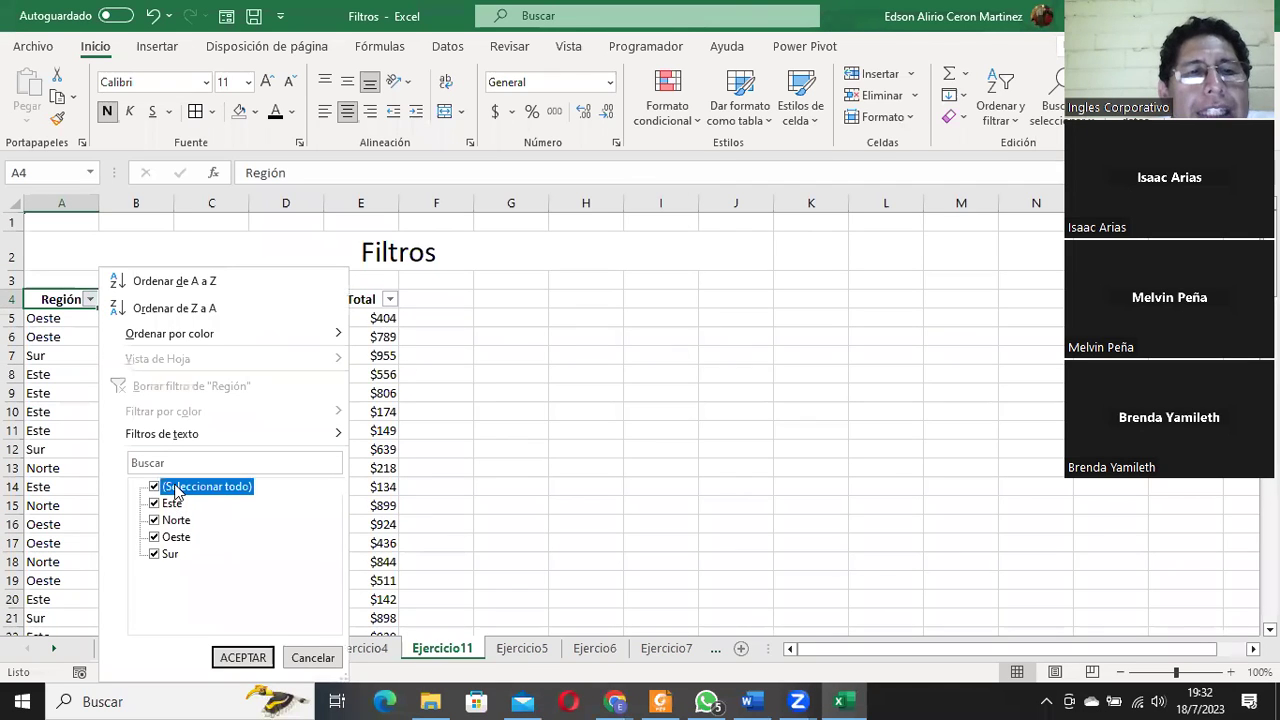
pyautogui.click(154, 504)
pyautogui.click(238, 658)
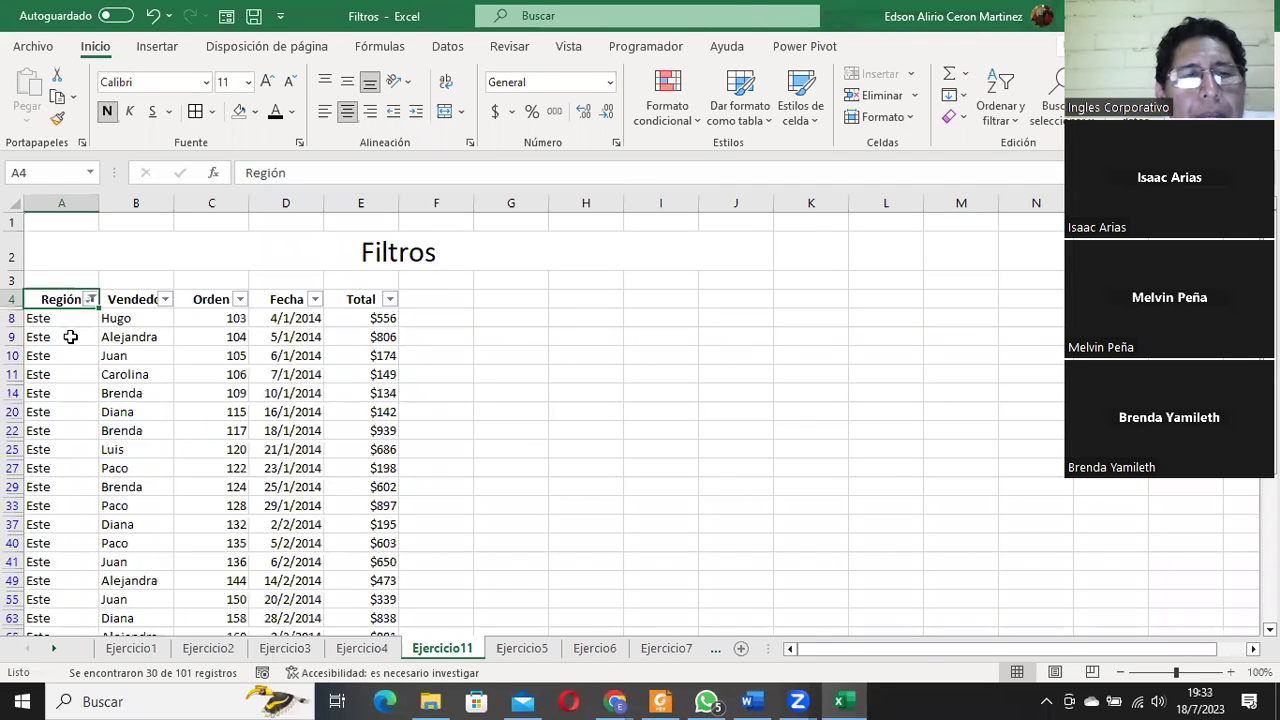
pyautogui.moveTo(70, 337); pyautogui.dragTo(64, 540)
pyautogui.scroll(-10, 64, 528)
pyautogui.scroll(5, 72, 521)
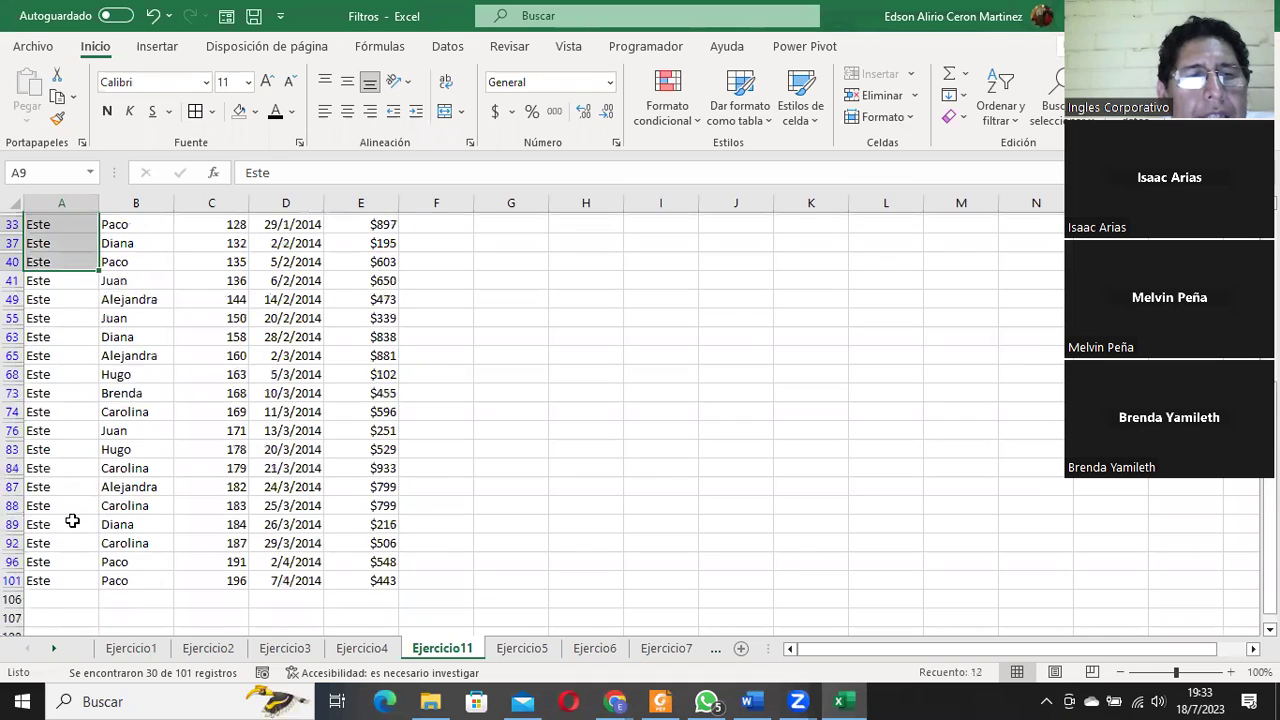
pyautogui.scroll(5, 72, 521)
# Add Oeste to the Región filter so Este and Oeste rows show, 58 of 101.
pyautogui.click(90, 299)
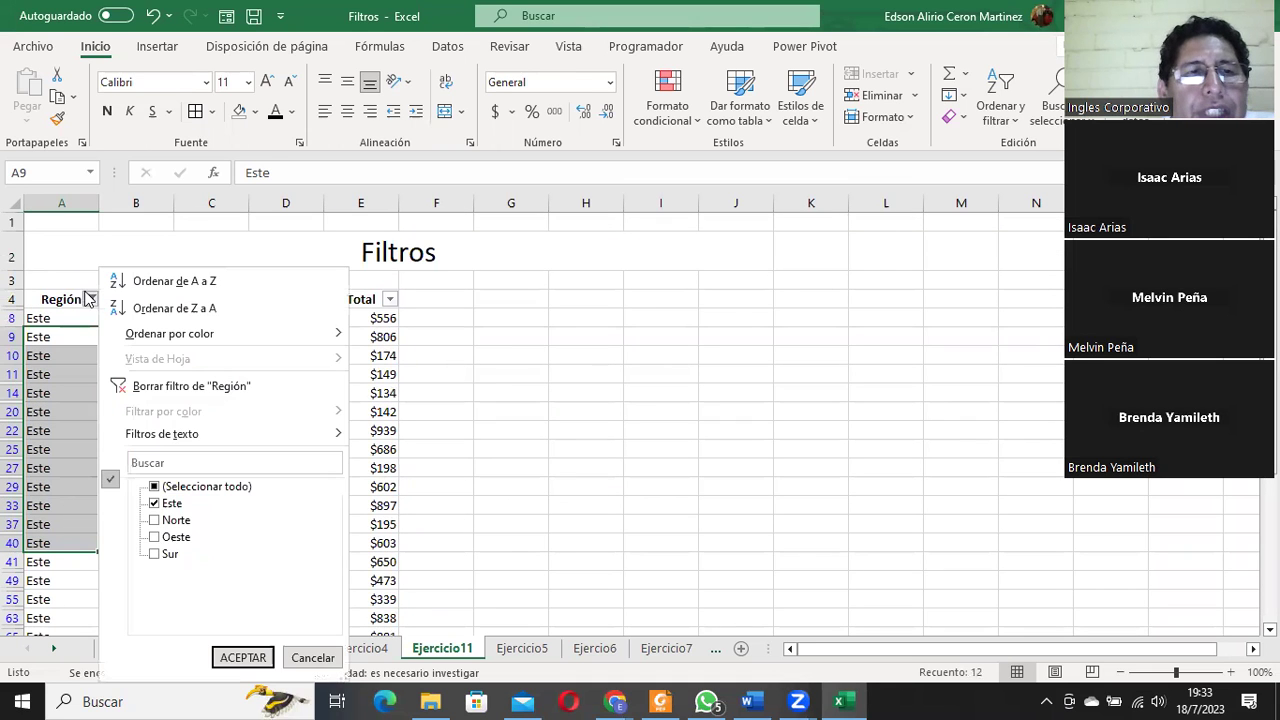
pyautogui.click(155, 521)
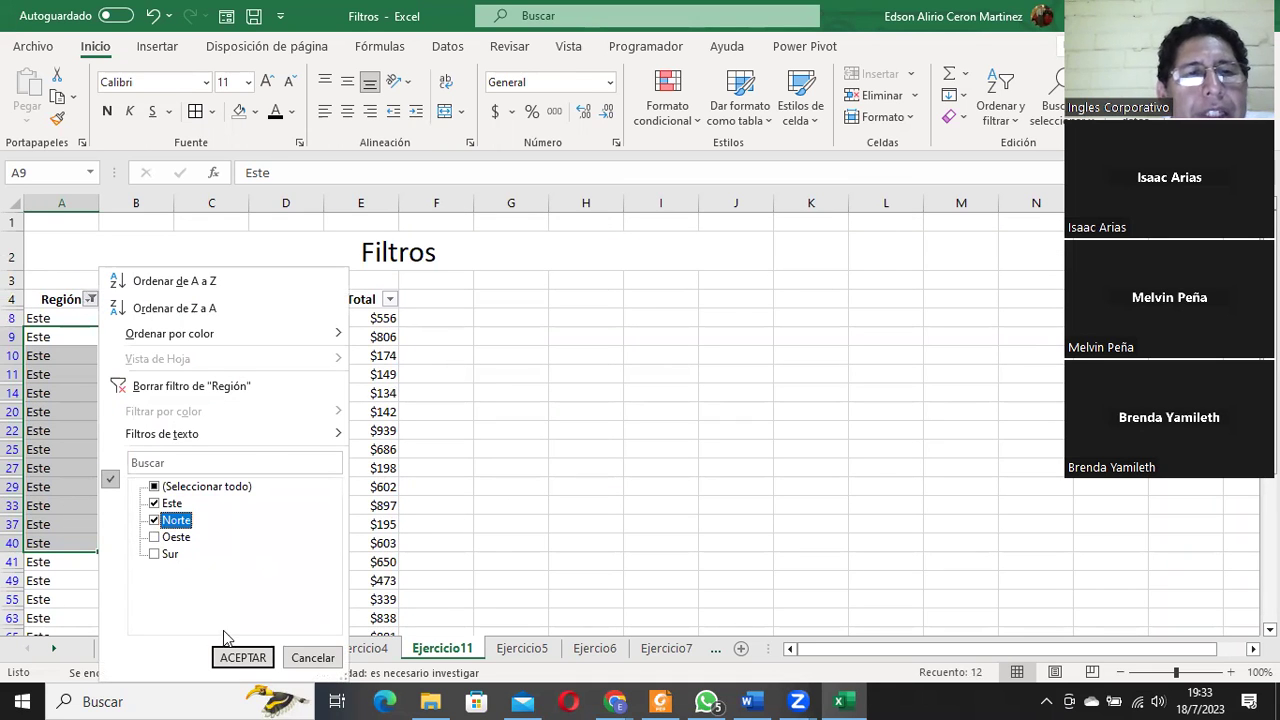
pyautogui.click(155, 521)
pyautogui.click(155, 537)
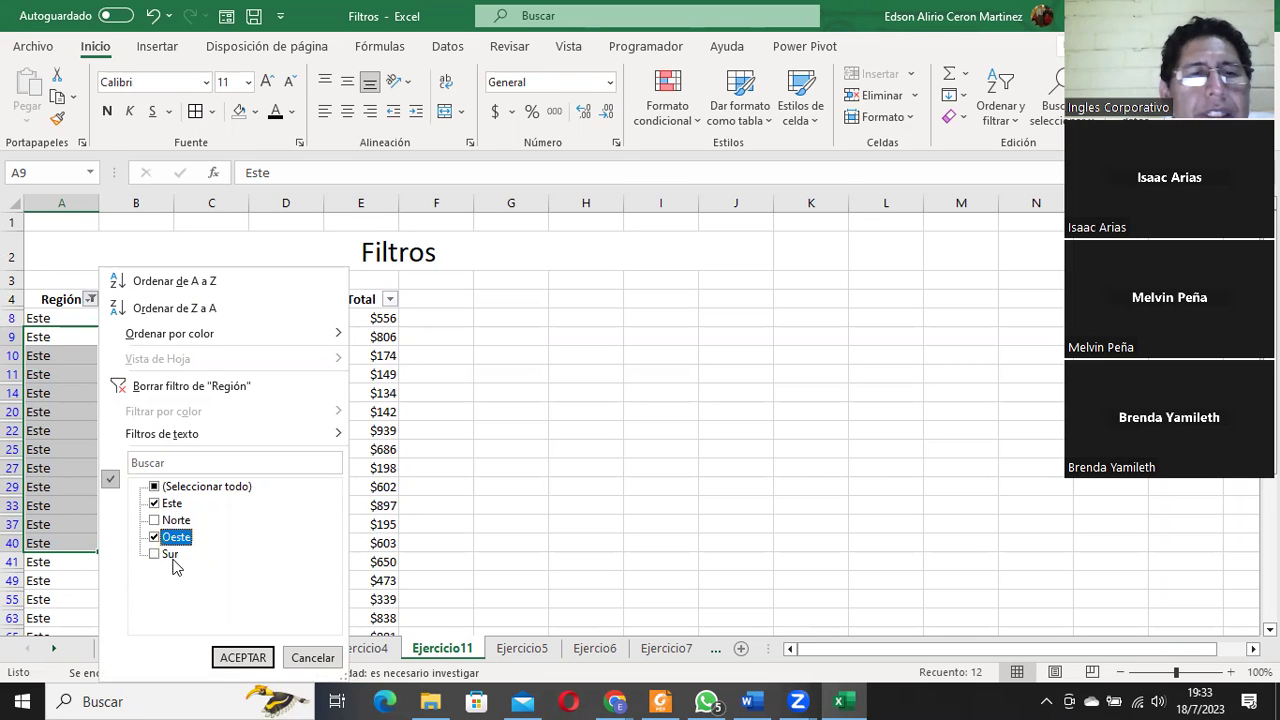
pyautogui.click(243, 658)
pyautogui.scroll(-4, 490, 440)
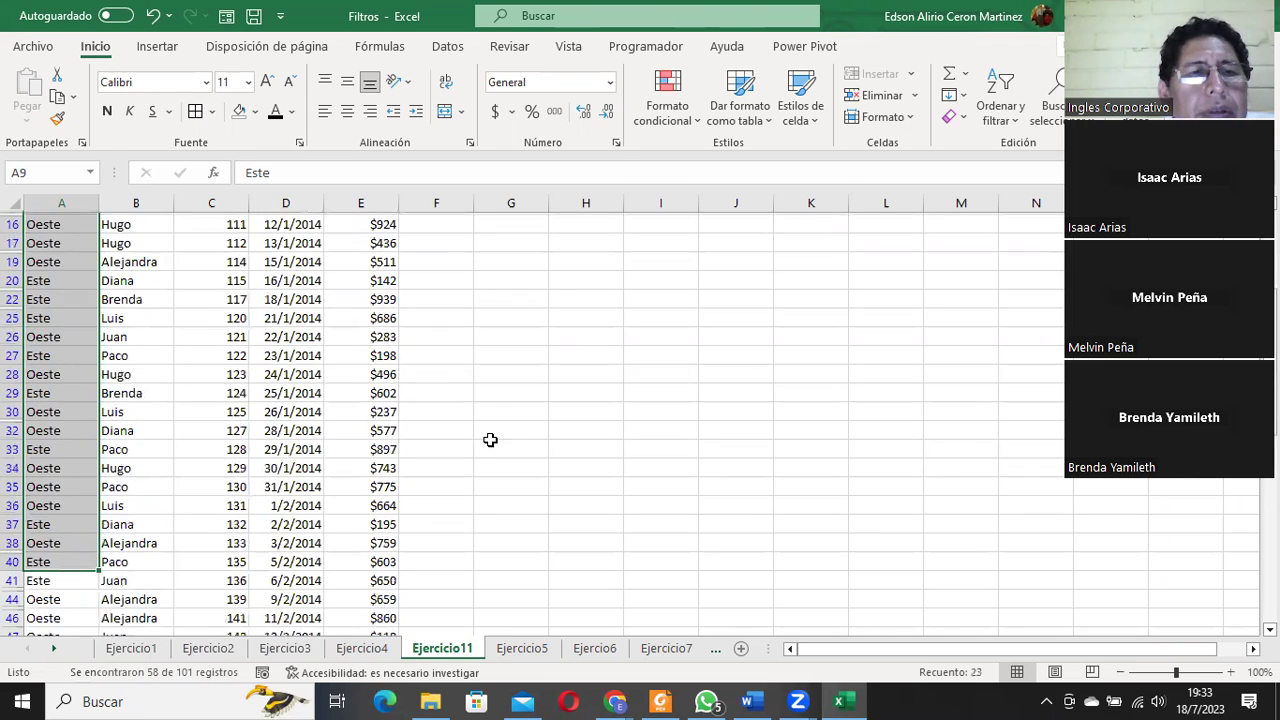
pyautogui.scroll(-2, 490, 440)
pyautogui.scroll(-3, 490, 440)
pyautogui.scroll(-1, 490, 440)
pyautogui.scroll(-5, 490, 440)
pyautogui.scroll(-1, 490, 440)
pyautogui.scroll(6, 490, 440)
pyautogui.scroll(6, 492, 440)
pyautogui.scroll(4, 492, 440)
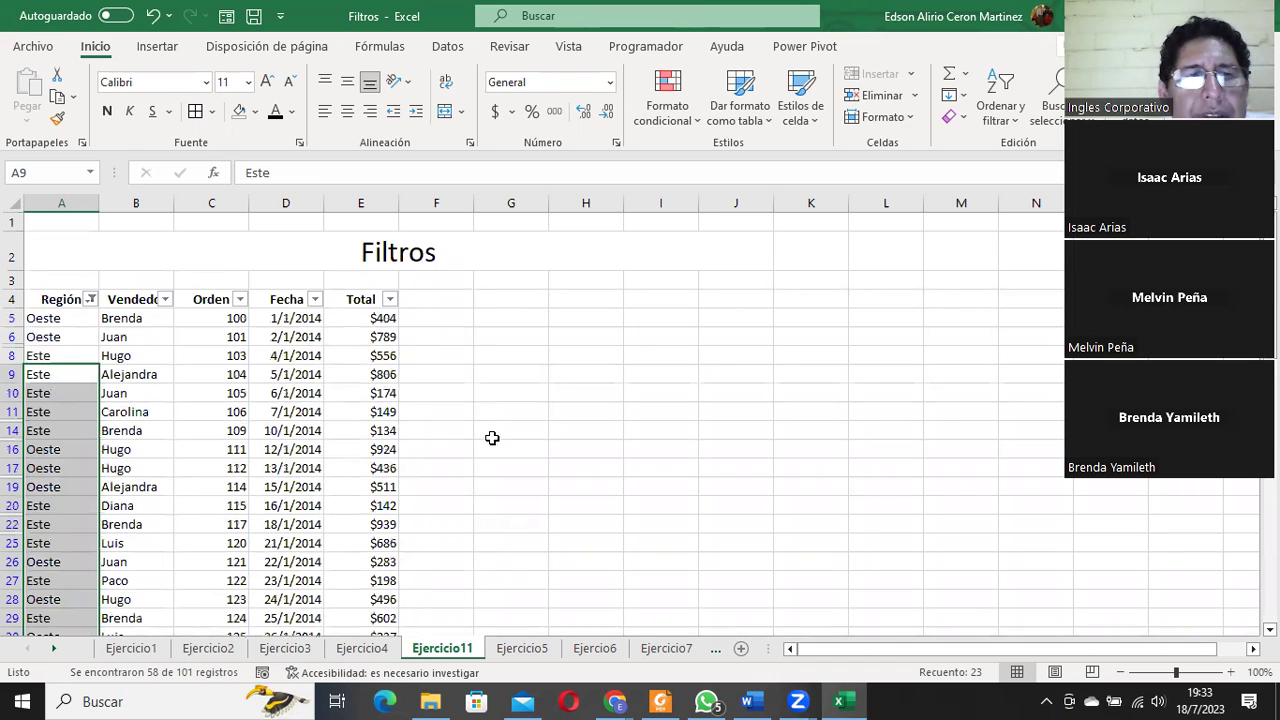
pyautogui.click(91, 299)
pyautogui.moveTo(186, 445)
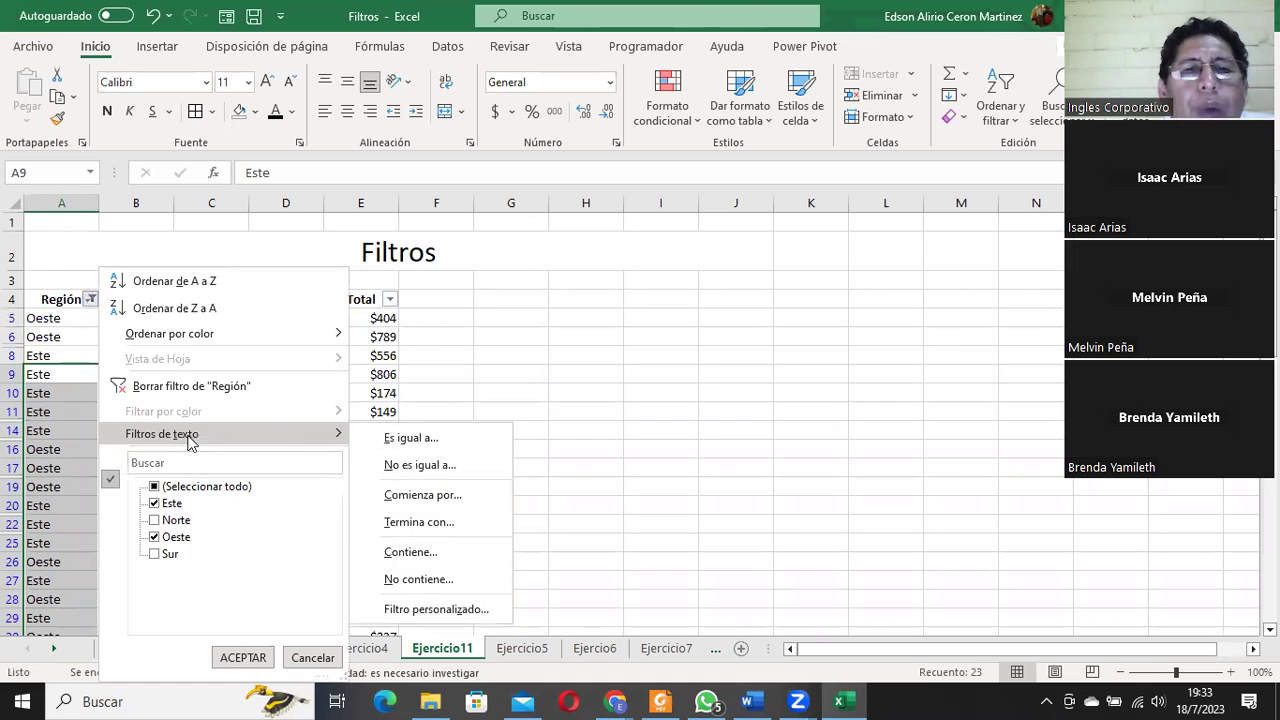
pyautogui.click(423, 551)
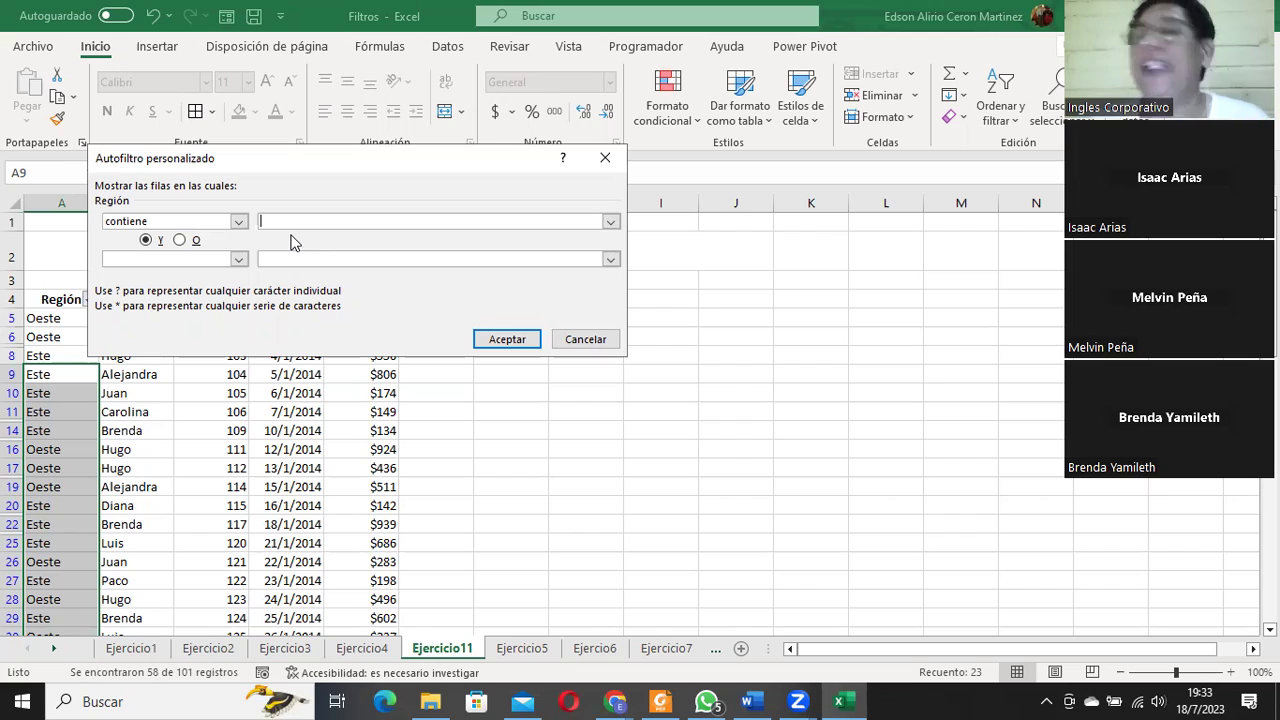
pyautogui.click(585, 339)
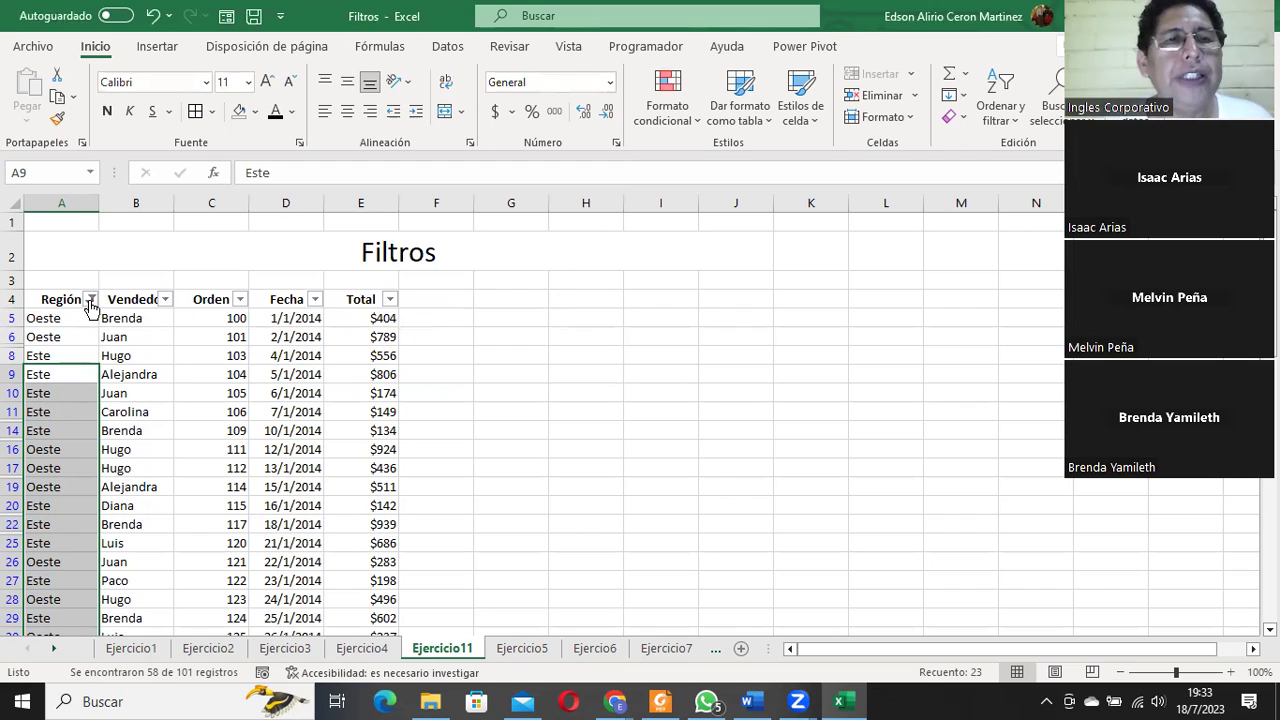
# Clear the Región filter so all regions show again.
pyautogui.click(996, 124)
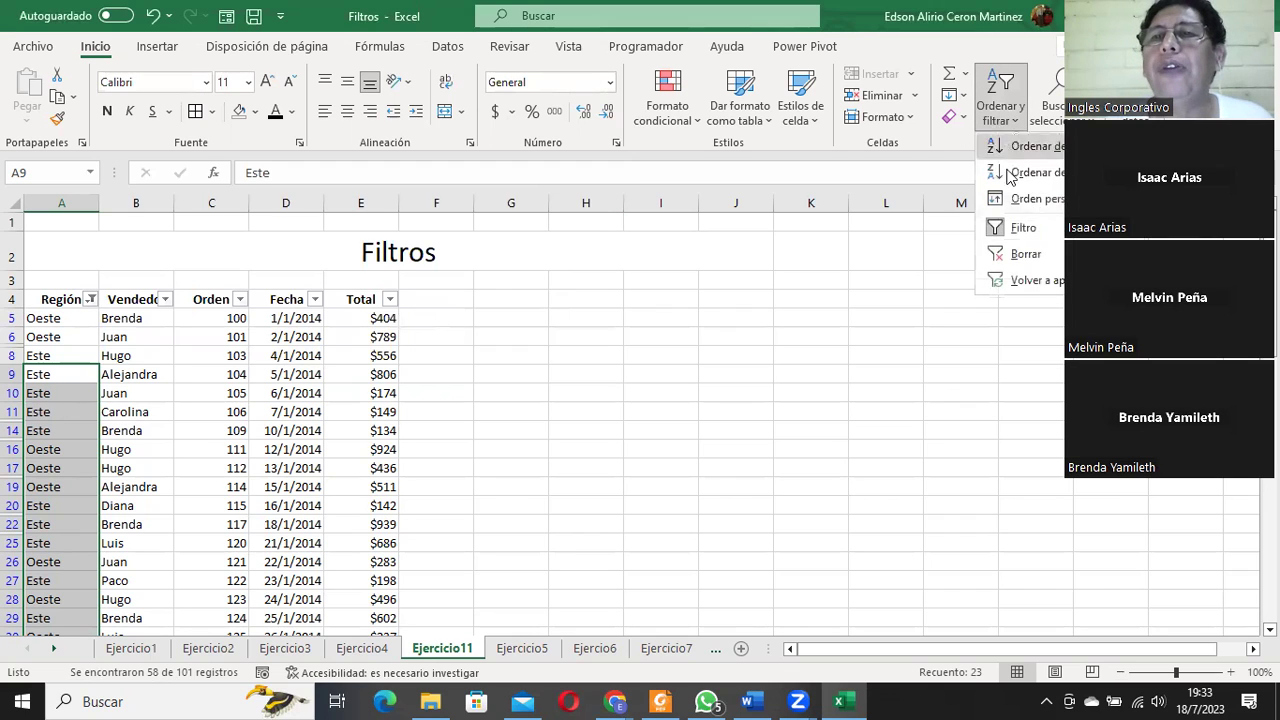
pyautogui.click(1028, 252)
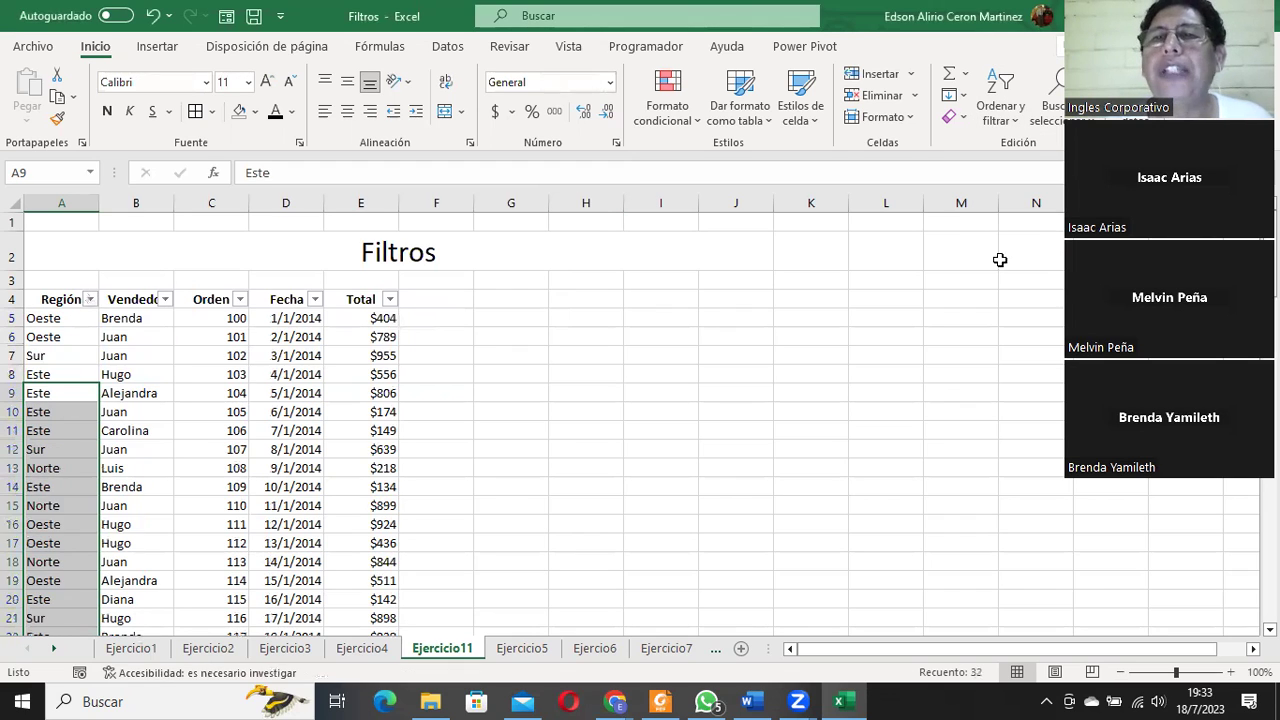
pyautogui.click(72, 306)
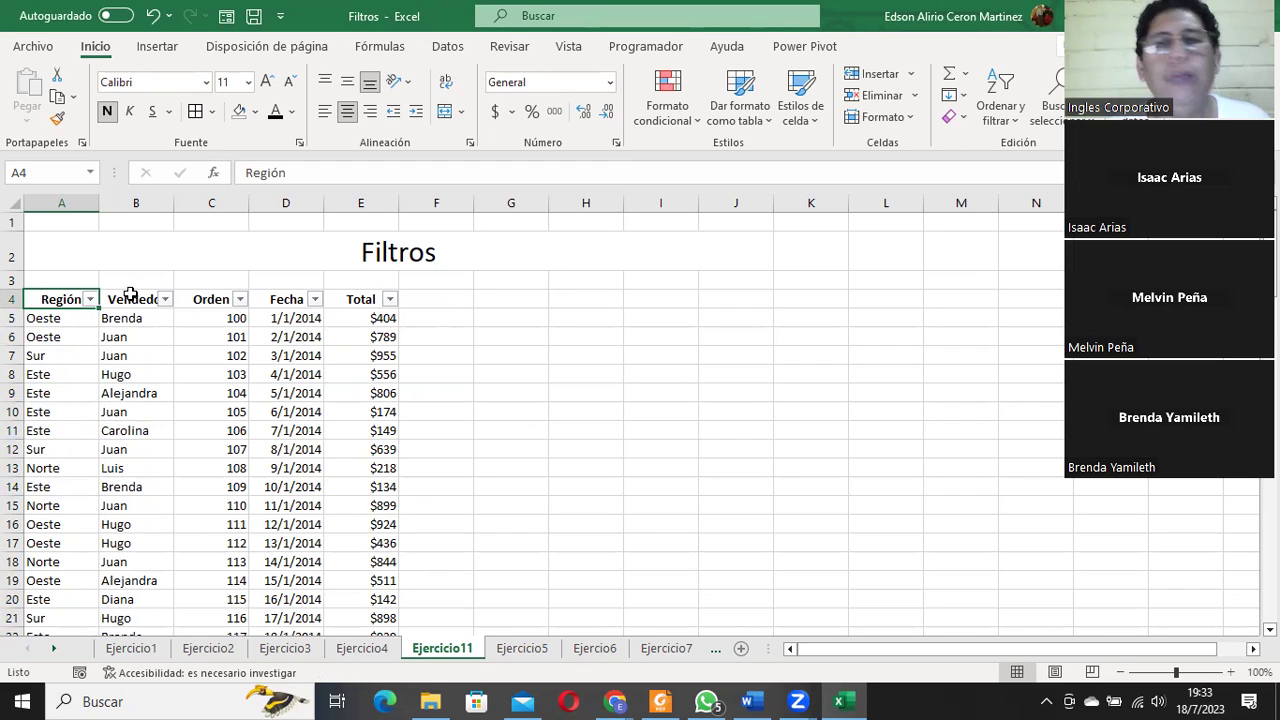
# Sort Región A to Z, then Z to A, and undo both to restore the original Orden order.
pyautogui.click(89, 300)
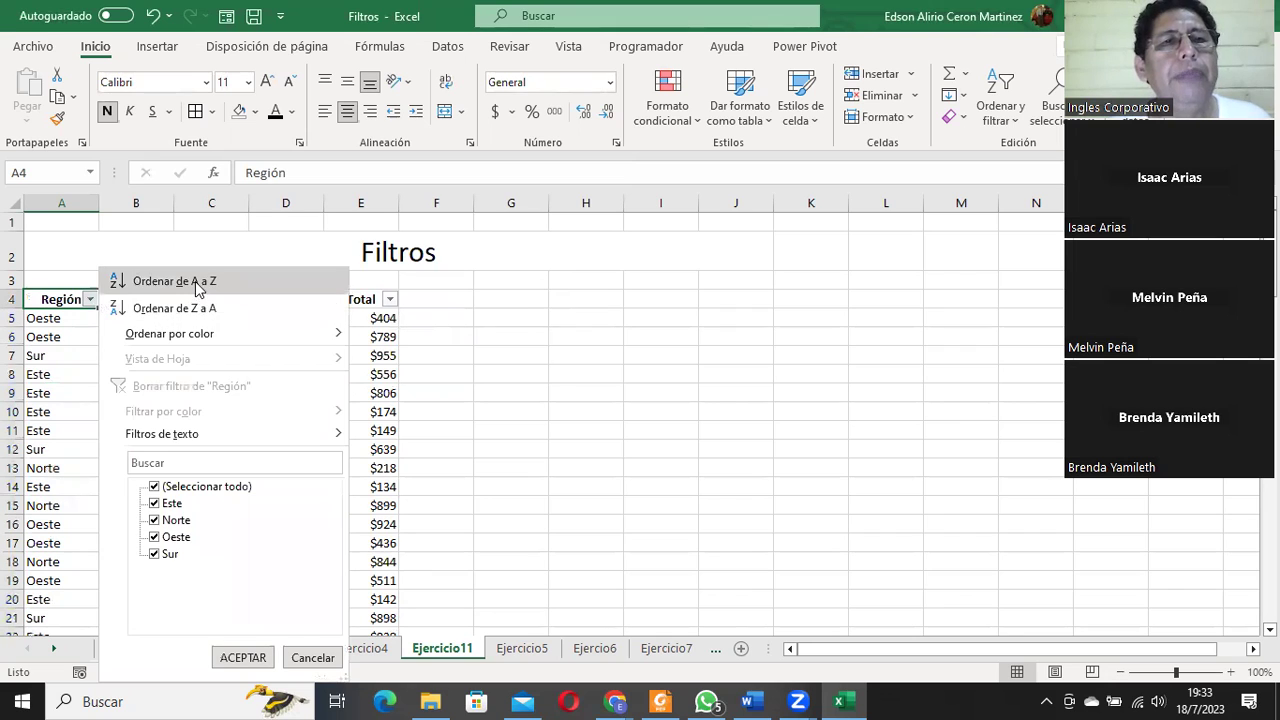
pyautogui.click(176, 281)
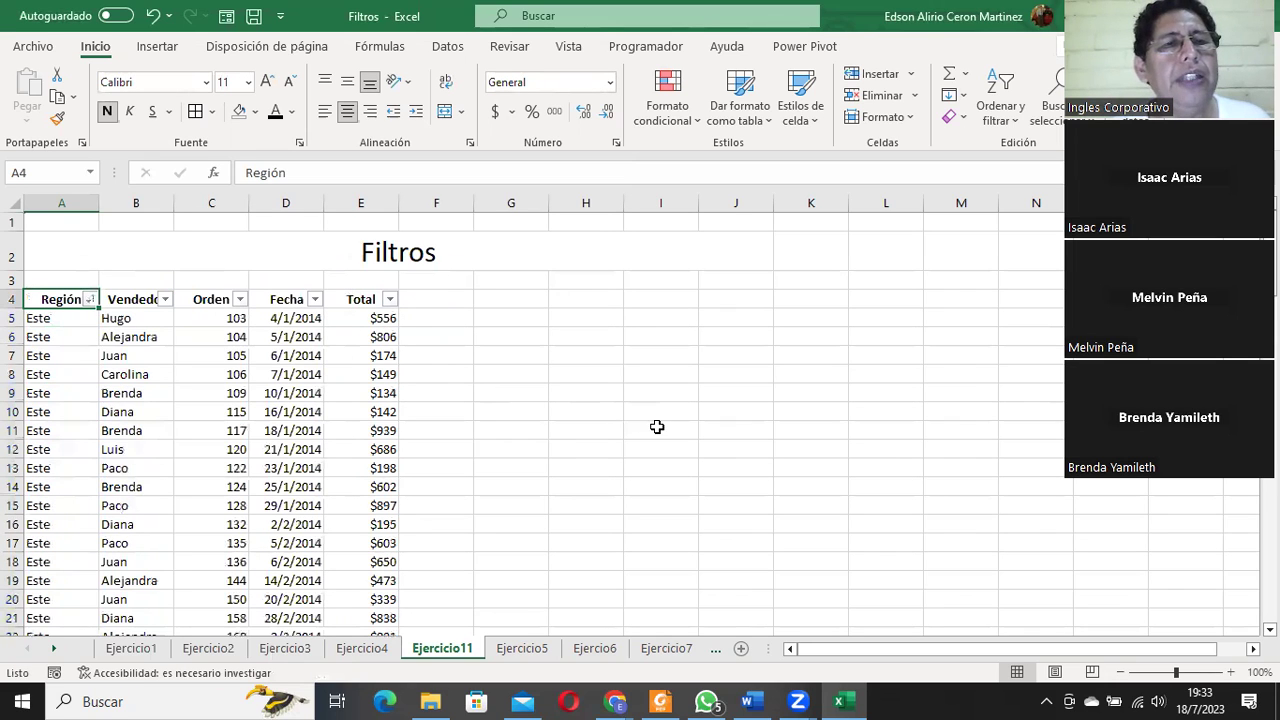
pyautogui.click(89, 300)
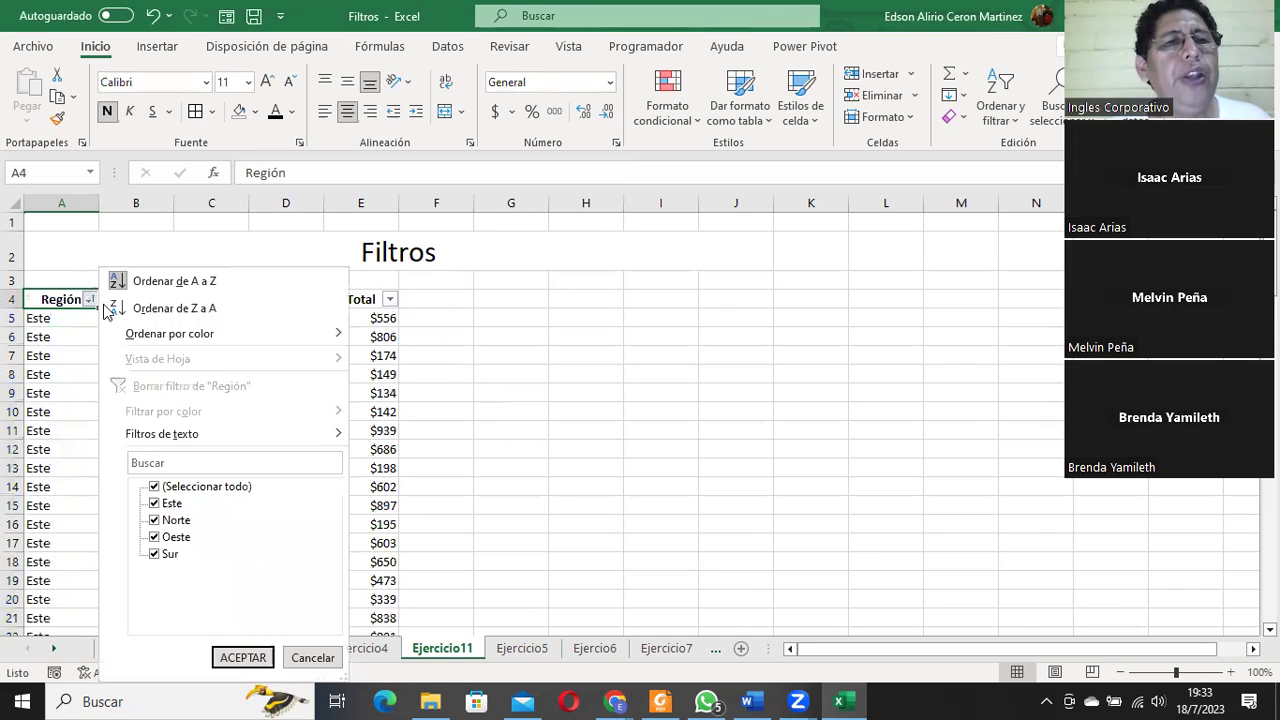
pyautogui.click(163, 306)
pyautogui.scroll(-4, 117, 480)
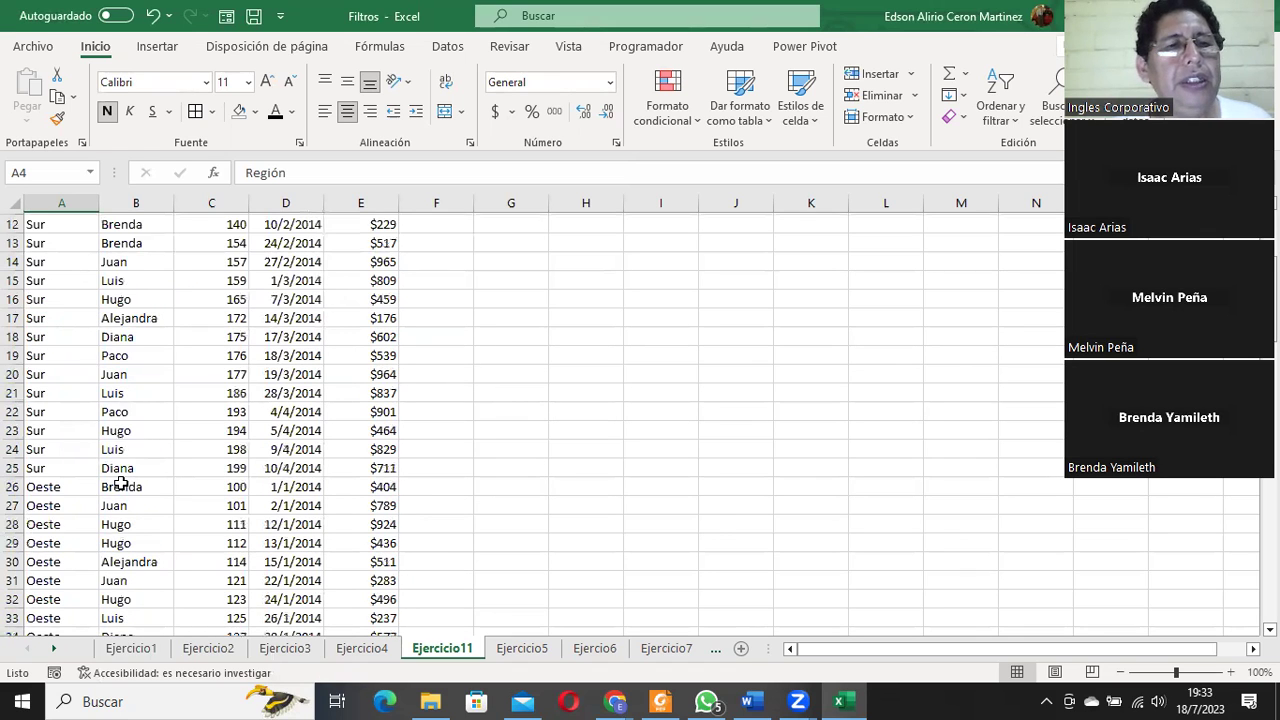
pyautogui.scroll(3, 117, 480)
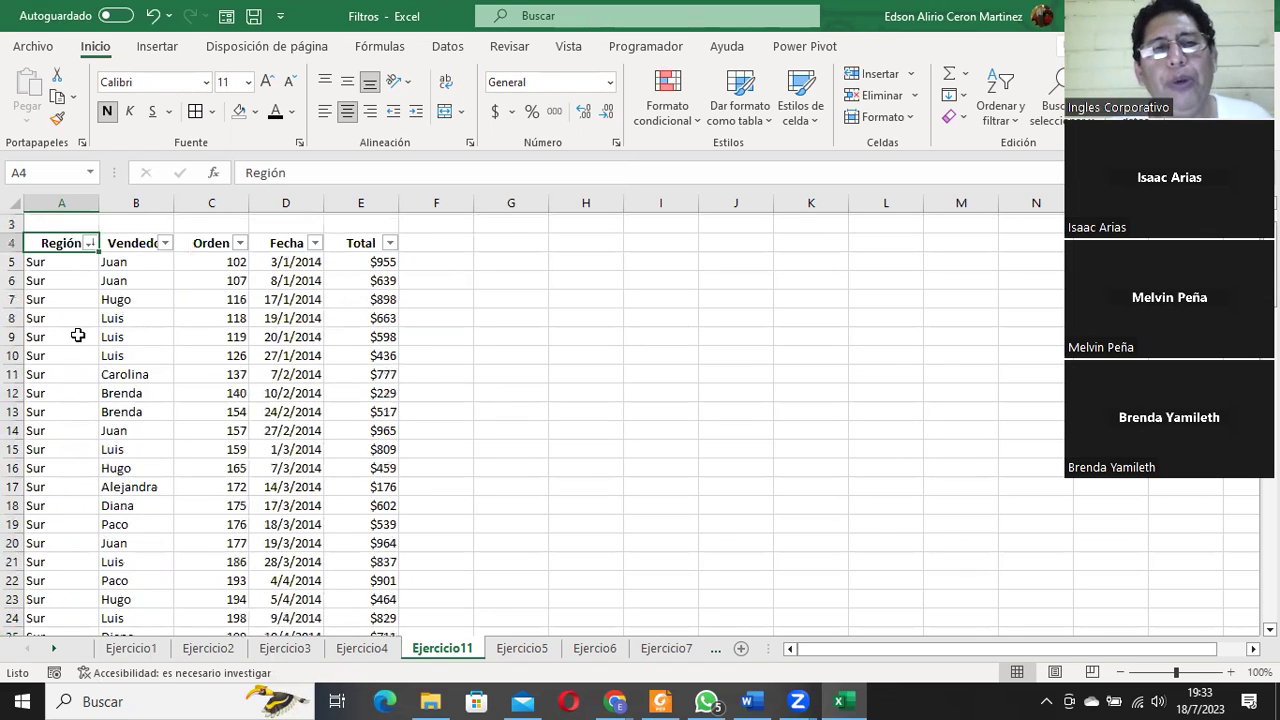
pyautogui.click(152, 17)
pyautogui.click(152, 17)
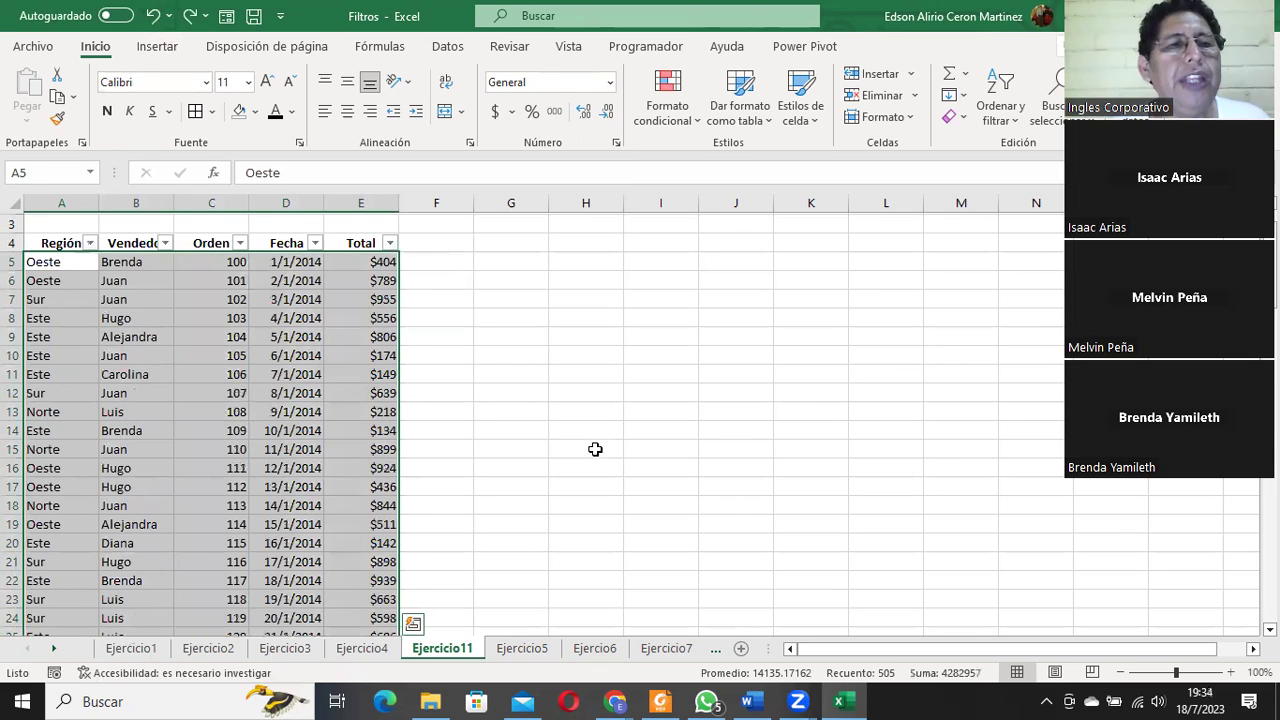
pyautogui.click(594, 449)
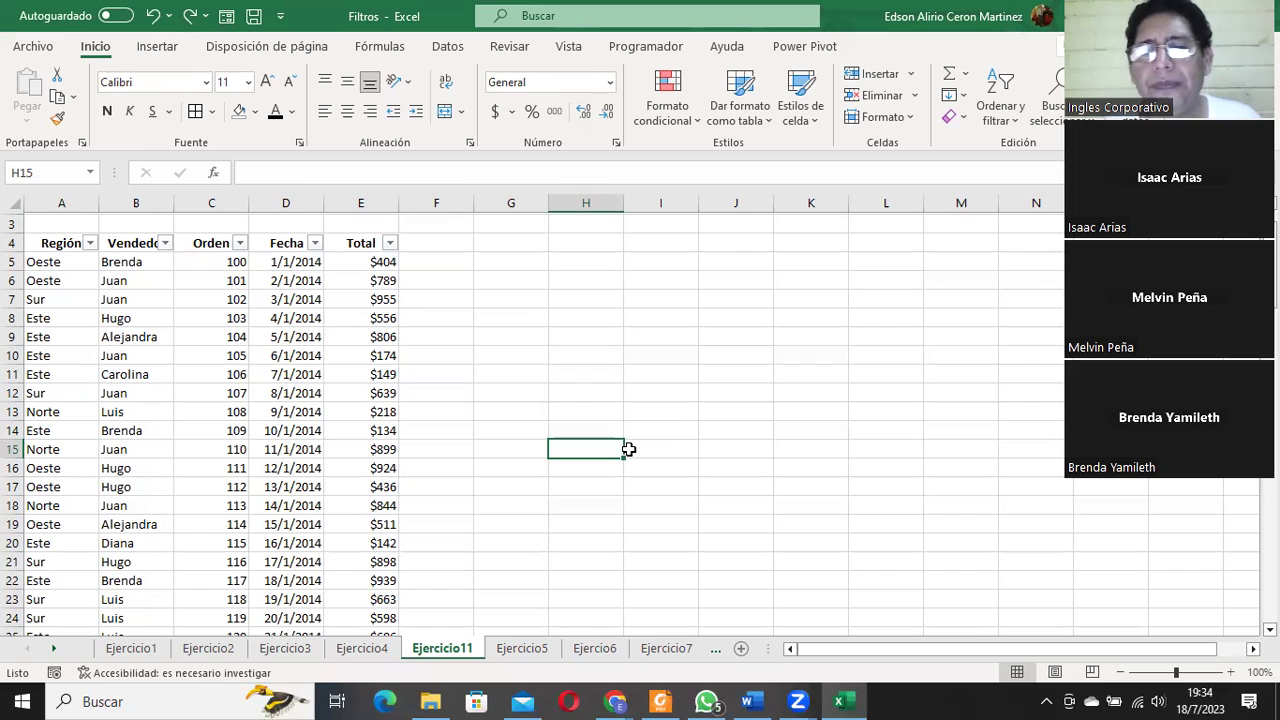
pyautogui.click(58, 243)
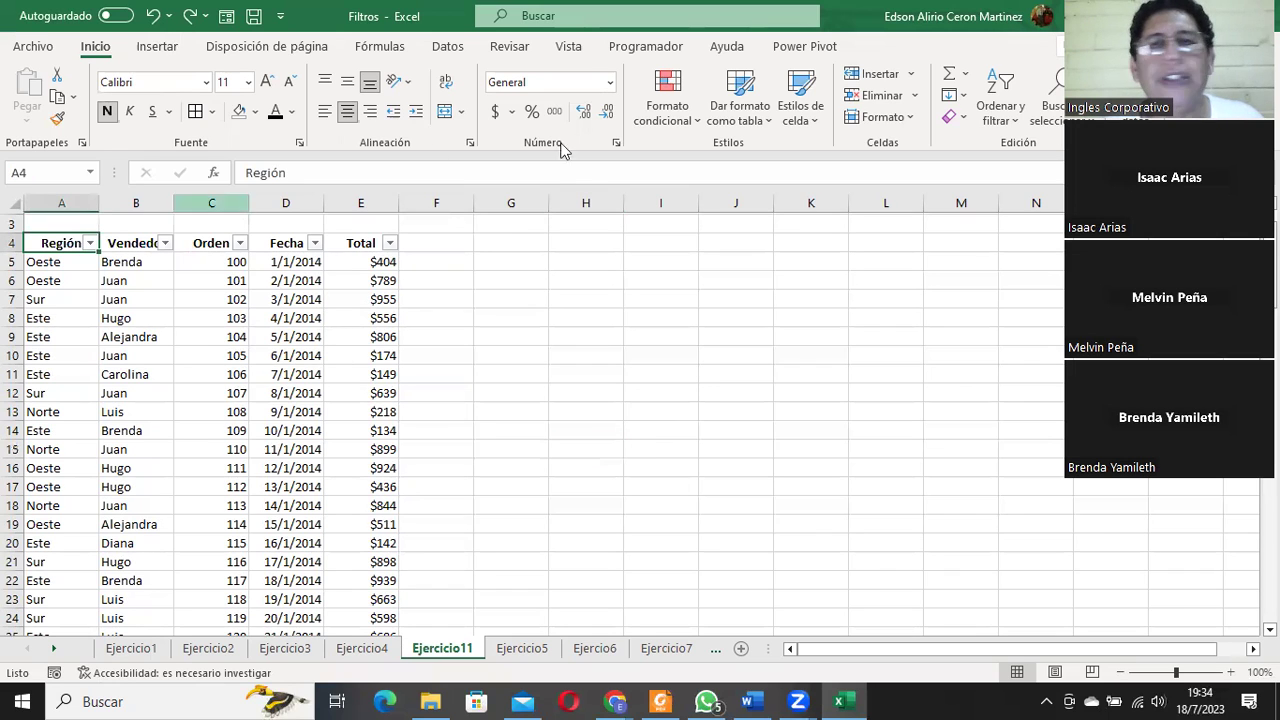
pyautogui.click(1000, 88)
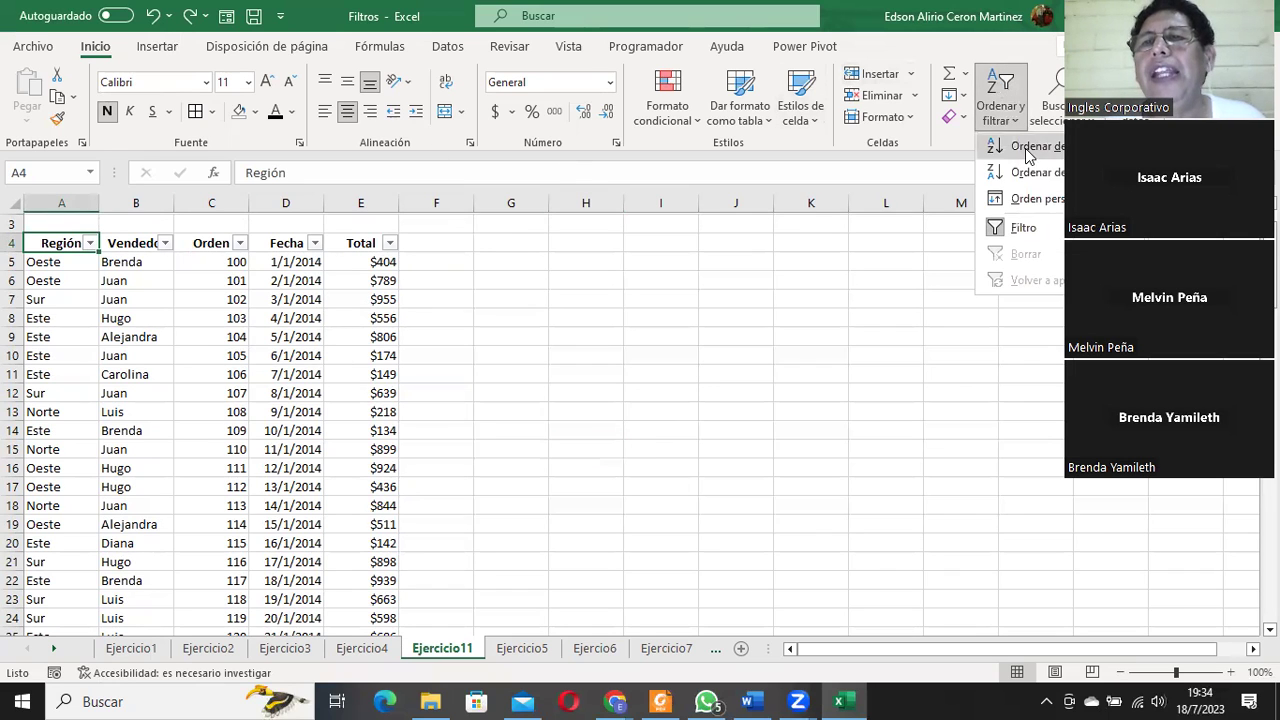
pyautogui.click(92, 250)
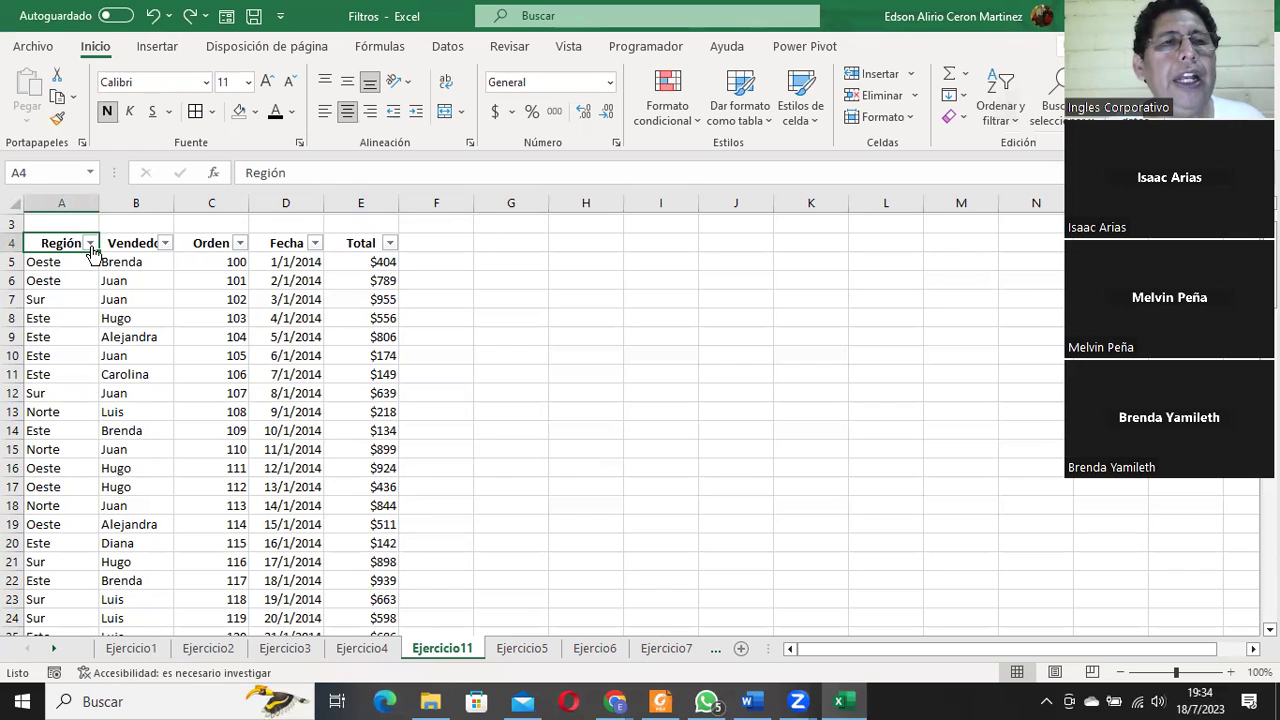
pyautogui.click(90, 245)
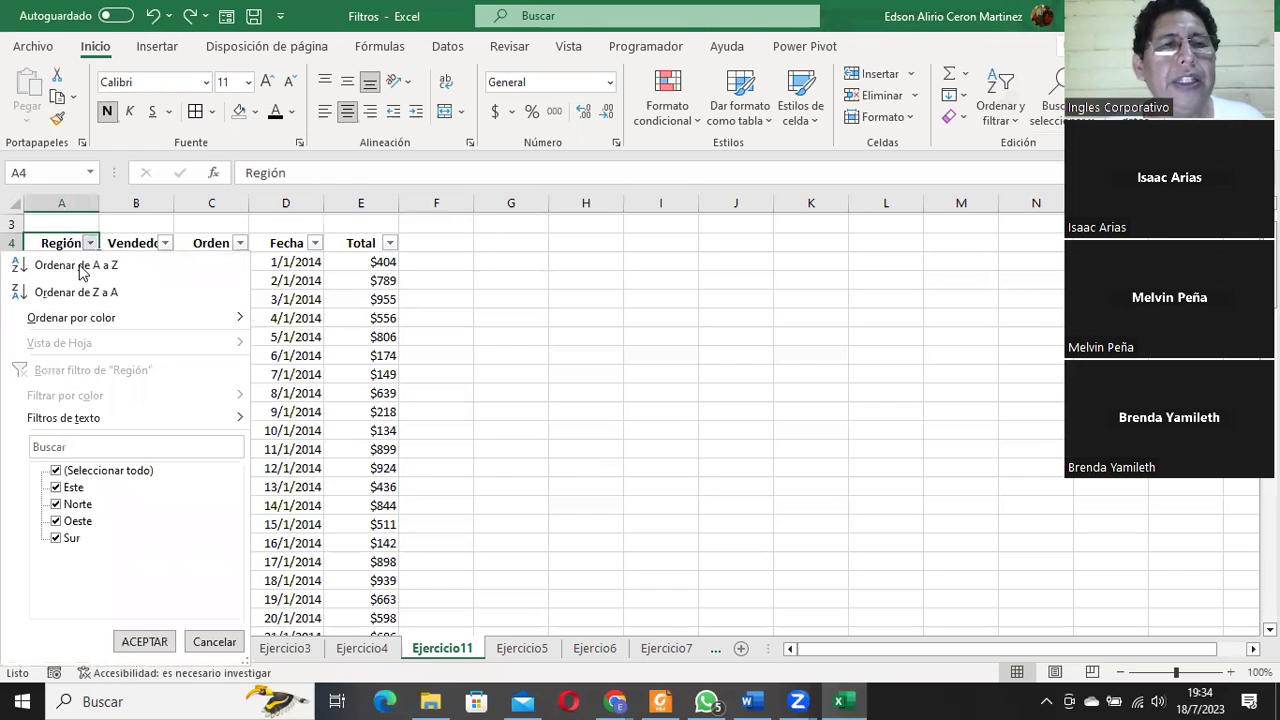
pyautogui.click(214, 642)
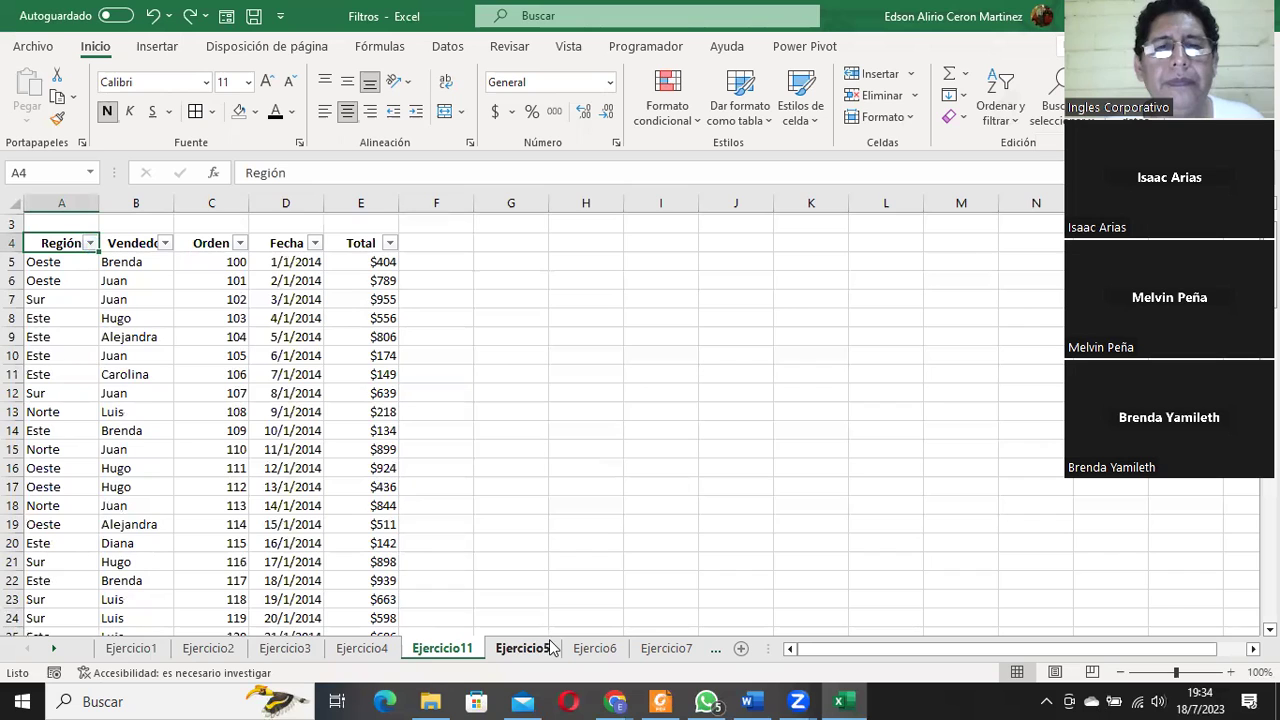
# Open the Ejercicio5 sheet and select the Producto header and the blue instruction box.
pyautogui.click(516, 646)
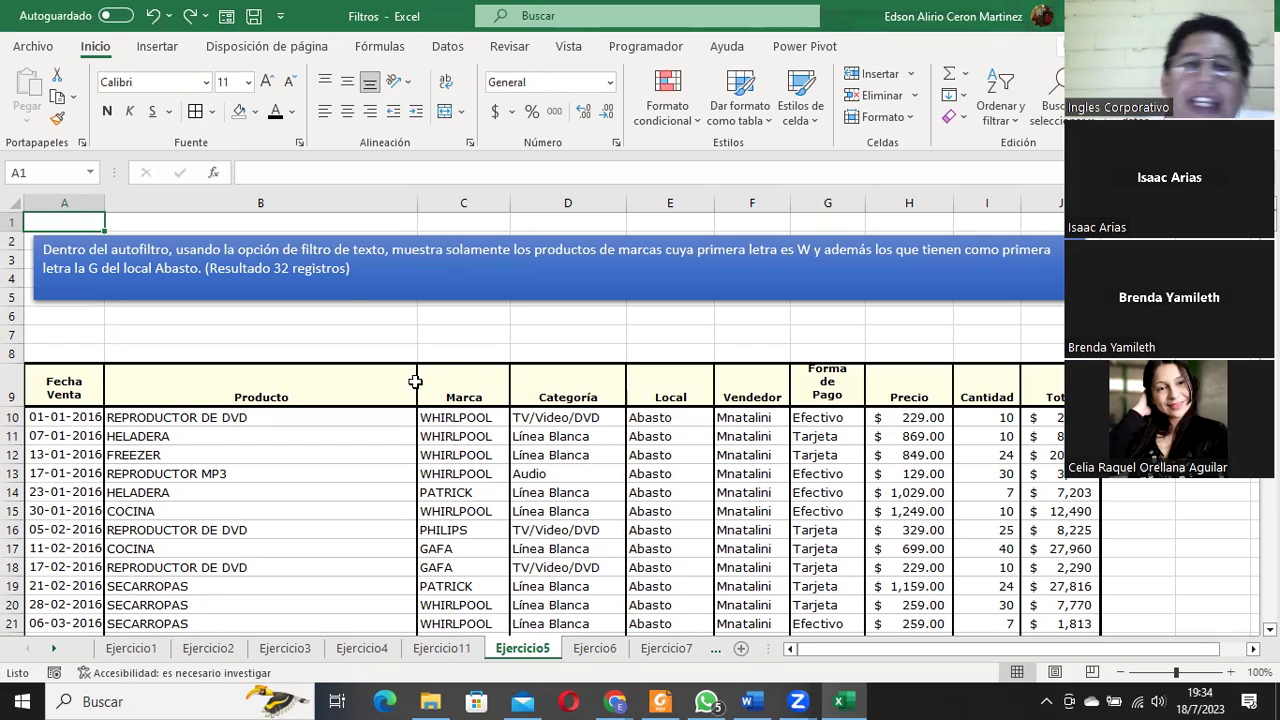
pyautogui.click(235, 393)
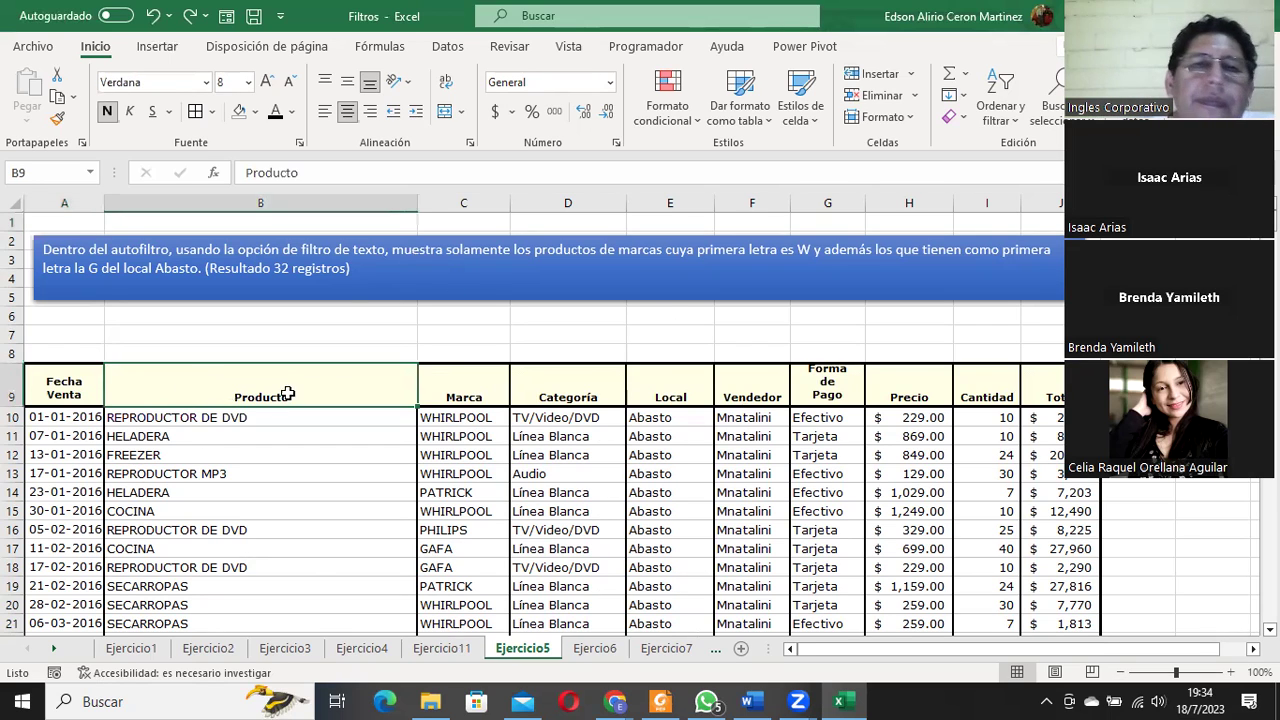
pyautogui.click(695, 245)
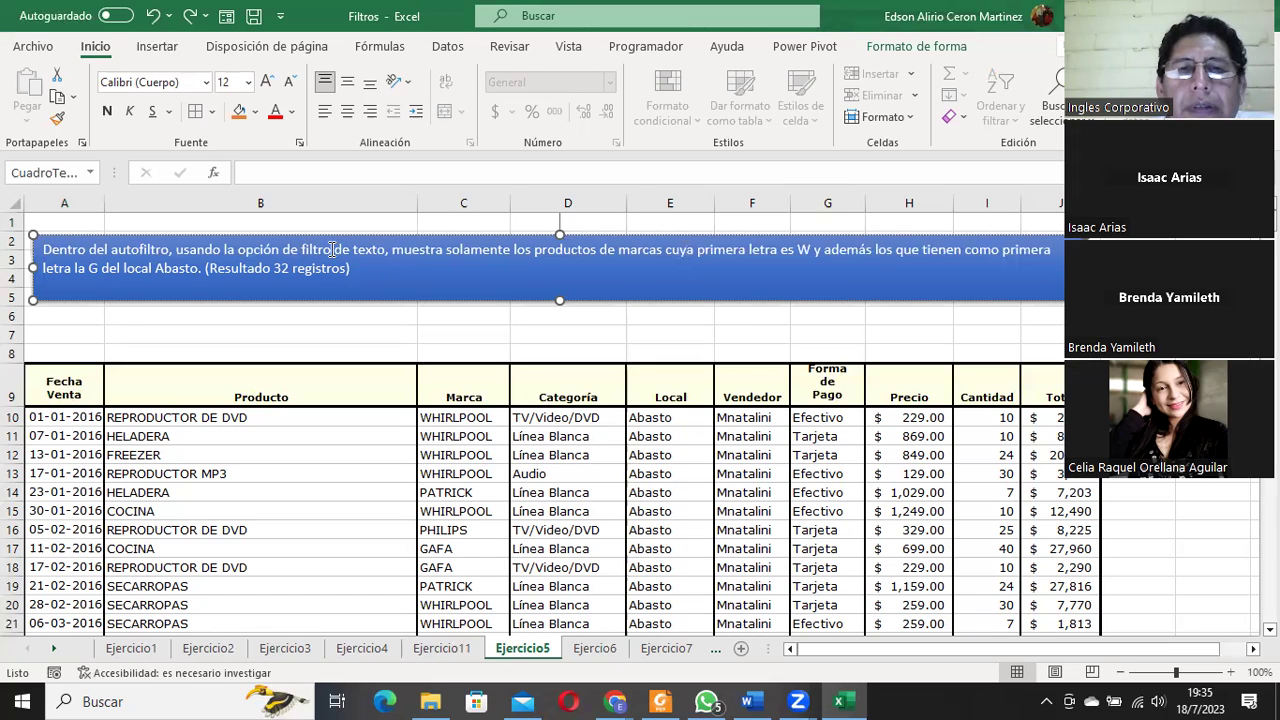
pyautogui.click(452, 421)
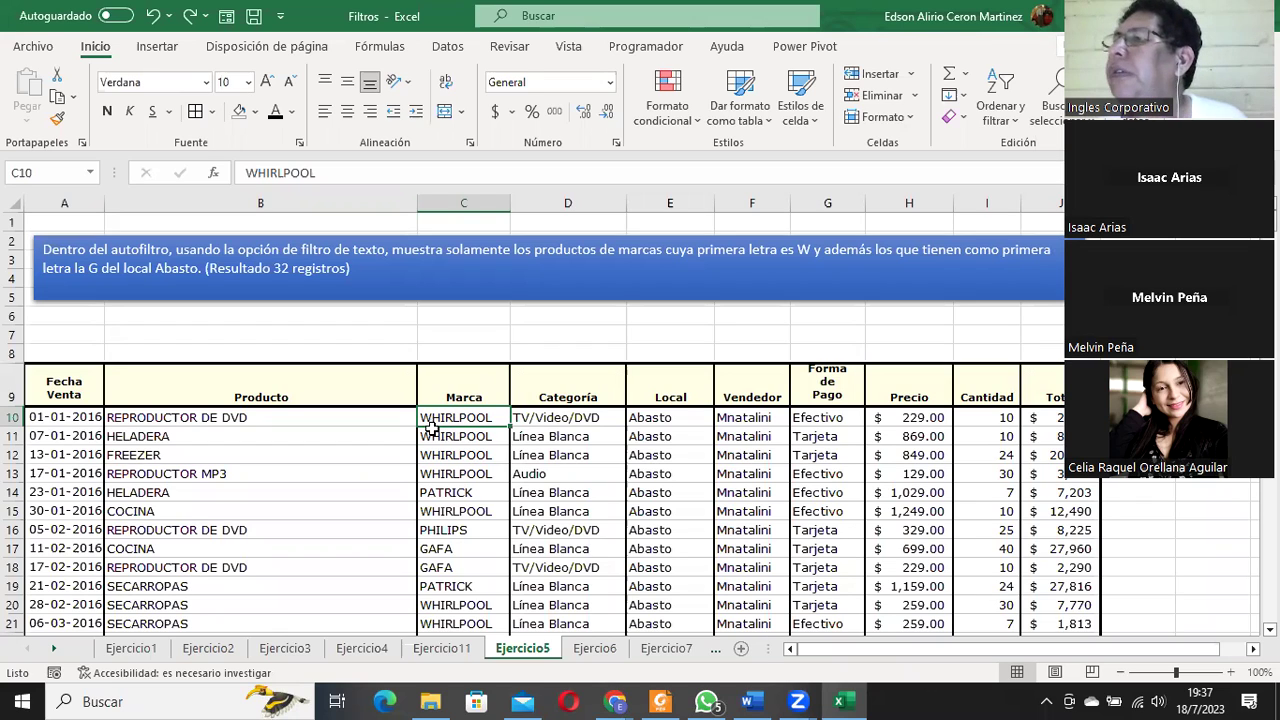
# Select the Fecha header in row 9 and apply Datos > Filtro to the sales table.
pyautogui.click(138, 384)
pyautogui.click(64, 396)
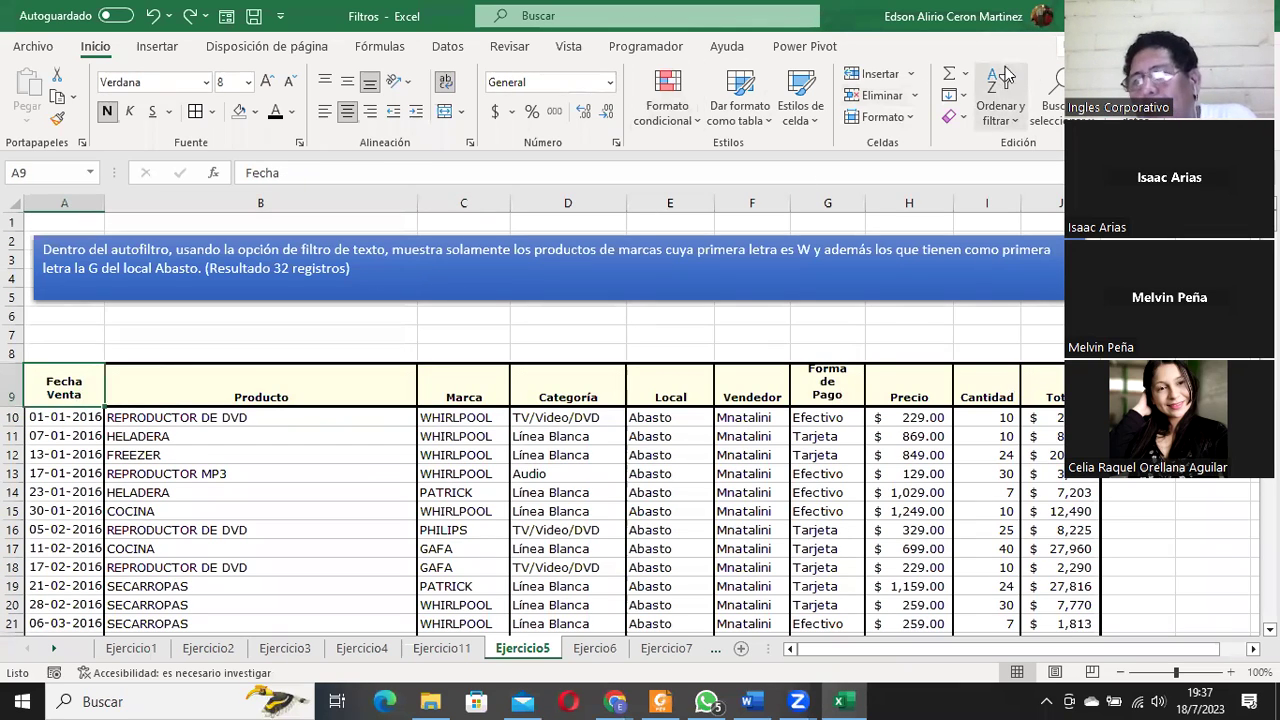
pyautogui.click(449, 47)
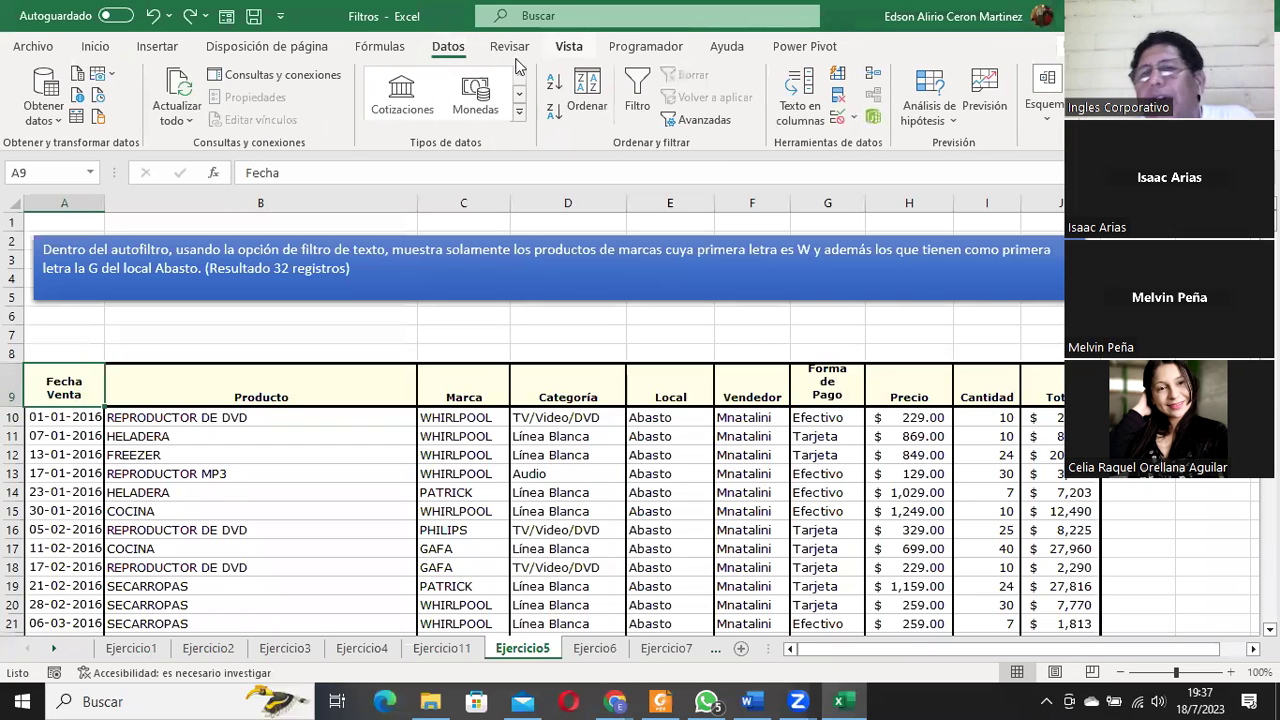
pyautogui.click(630, 95)
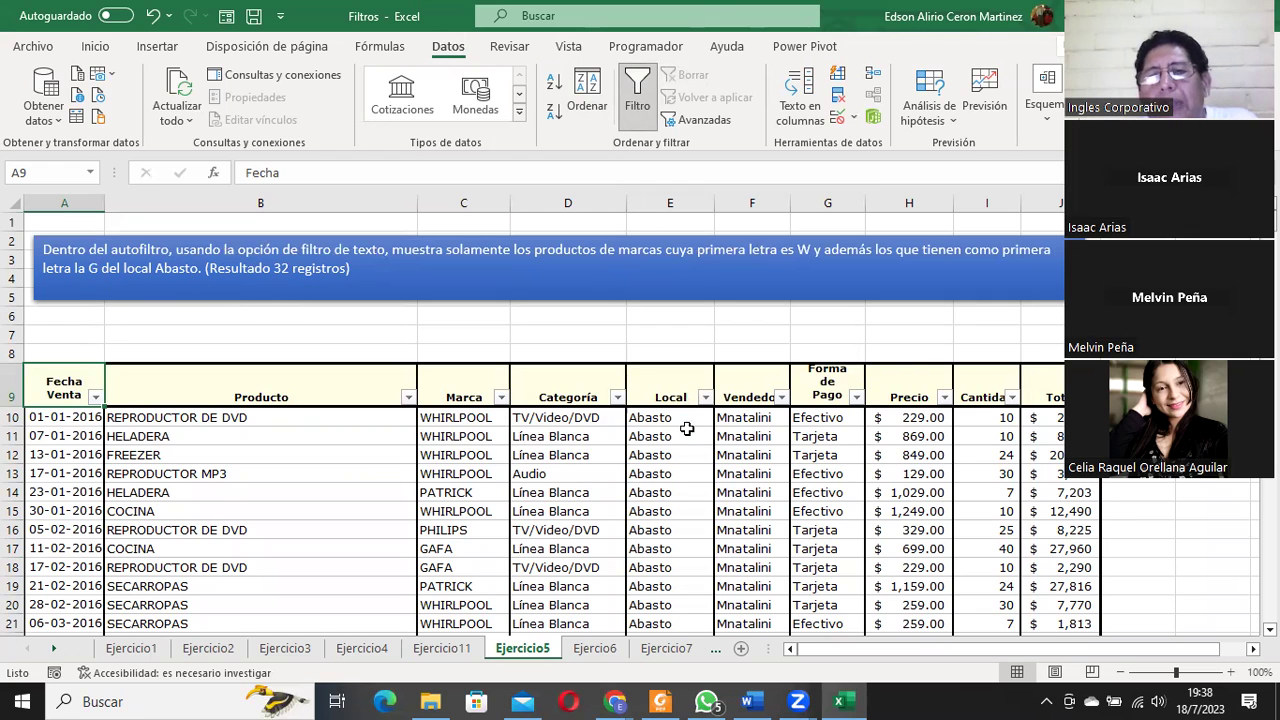
pyautogui.scroll(-3, 698, 457)
pyautogui.scroll(-6, 690, 465)
pyautogui.scroll(-6, 685, 470)
pyautogui.scroll(-8, 680, 476)
pyautogui.scroll(-4, 680, 476)
pyautogui.scroll(-6, 680, 474)
# Filter the Local column to show only Abasto rows.
pyautogui.scroll(-7, 680, 472)
pyautogui.scroll(-5, 680, 471)
pyautogui.scroll(10, 680, 470)
pyautogui.scroll(10, 680, 470)
pyautogui.scroll(5, 680, 470)
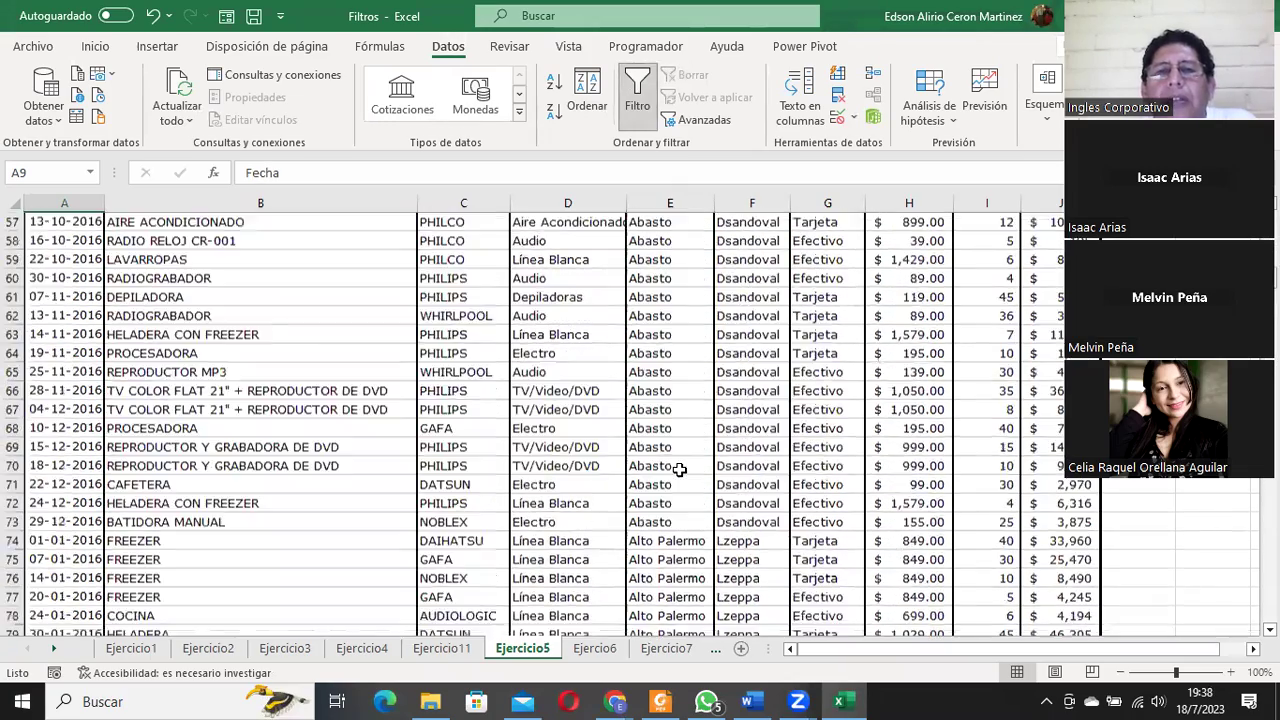
pyautogui.scroll(15, 680, 470)
pyautogui.scroll(1, 680, 470)
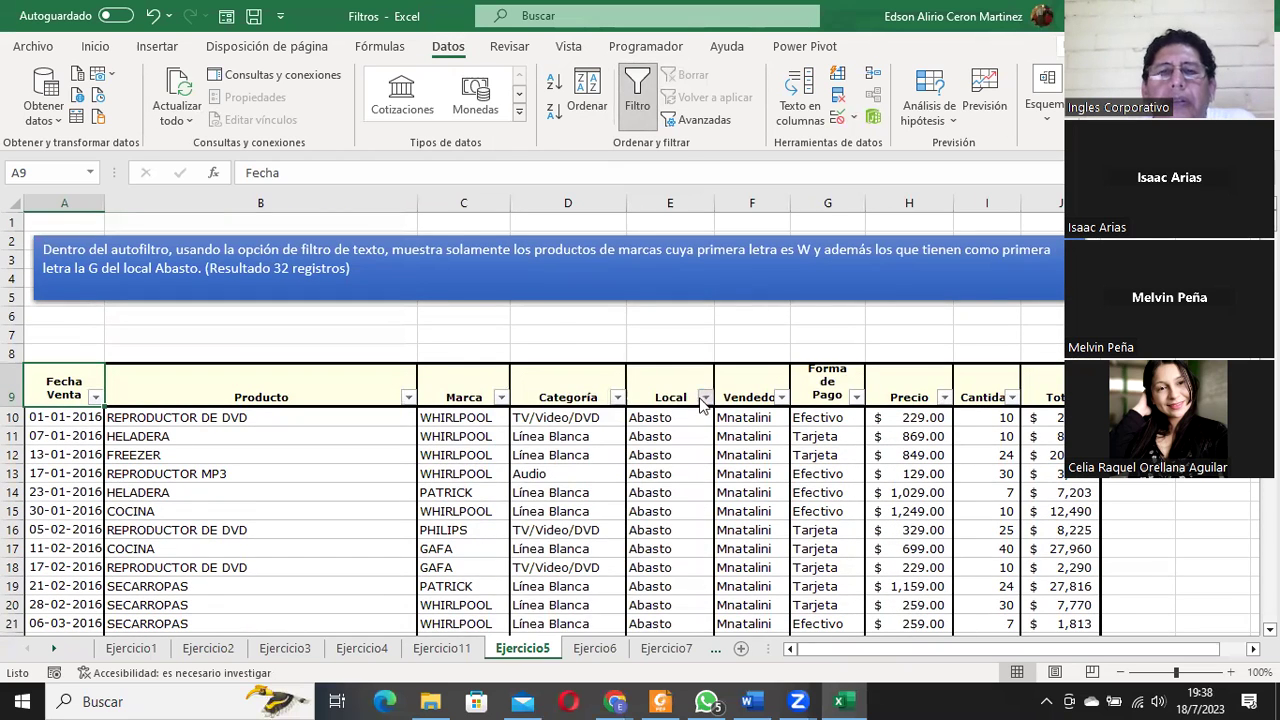
pyautogui.click(705, 397)
pyautogui.click(555, 486)
pyautogui.click(527, 503)
pyautogui.click(600, 652)
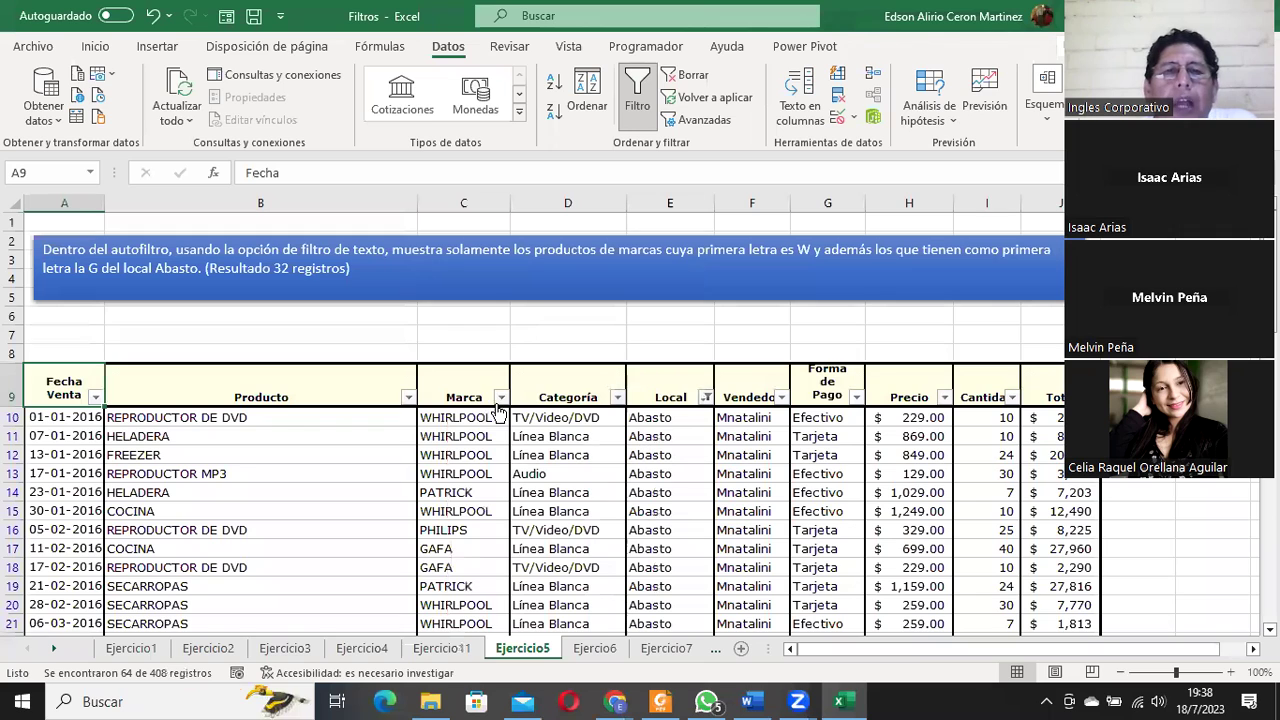
# Apply a custom Marca filter: begins with W AND begins with L, leaving 0 records.
pyautogui.click(500, 399)
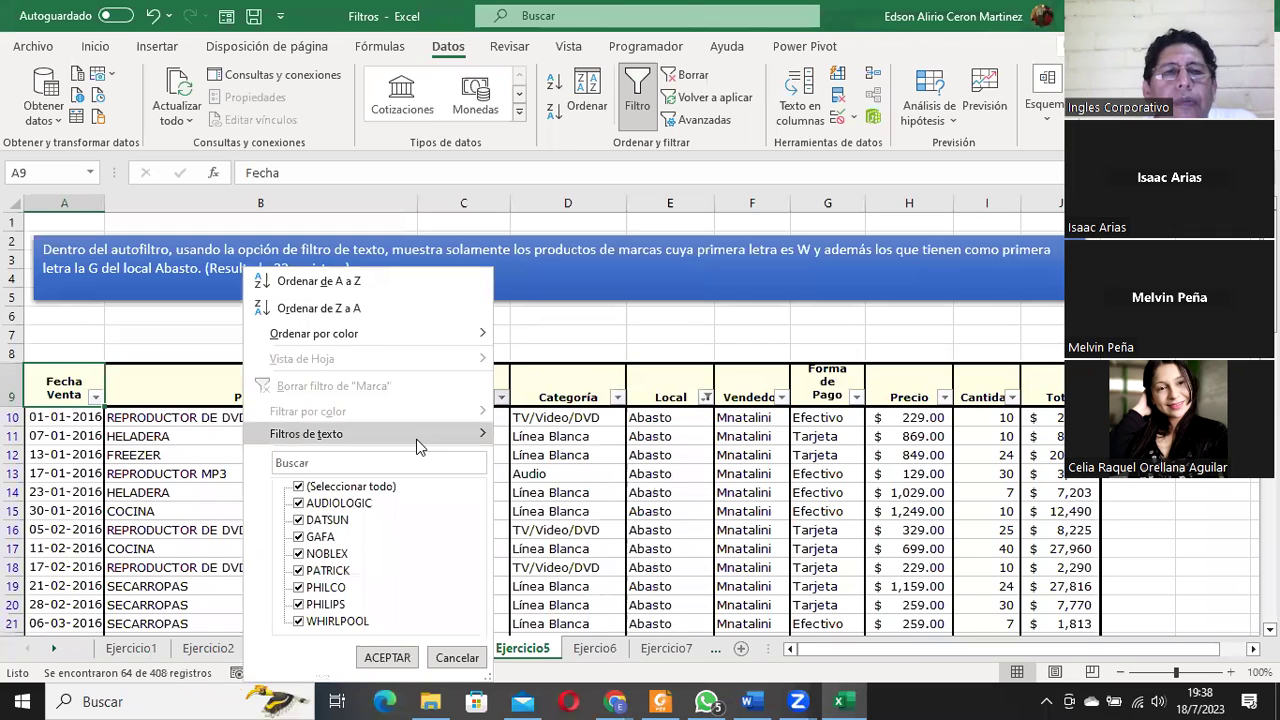
pyautogui.moveTo(418, 446)
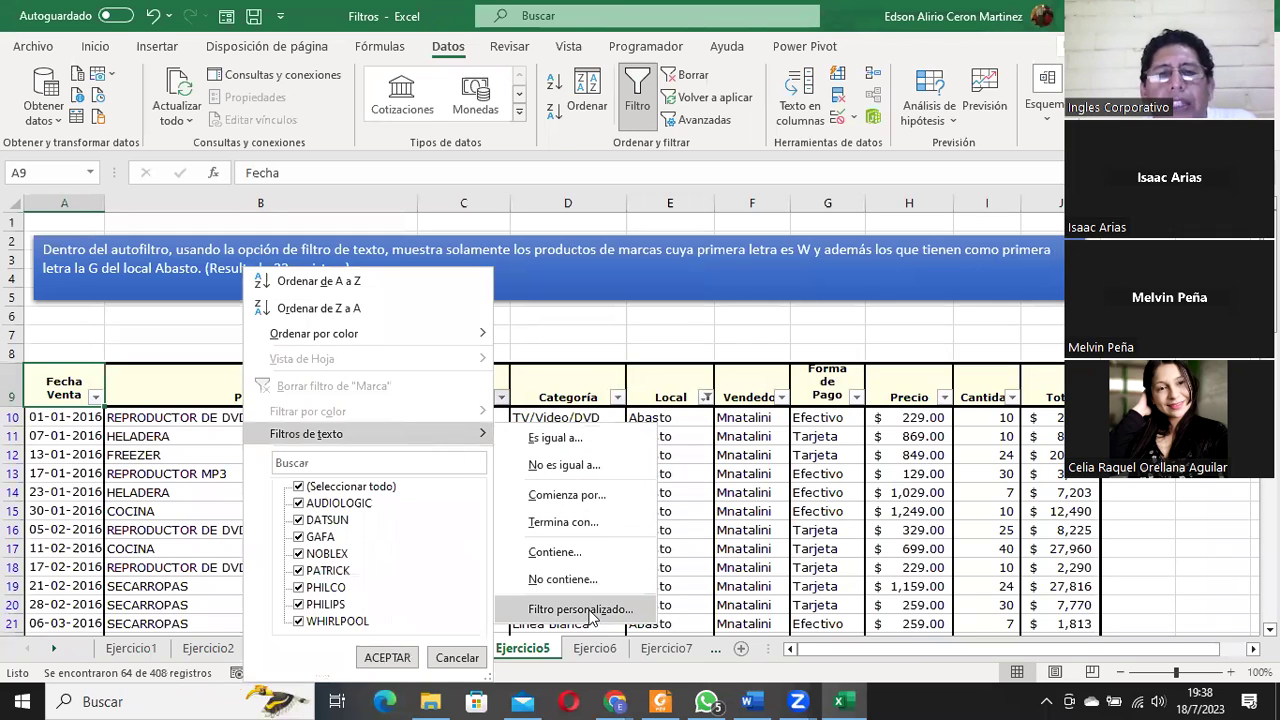
pyautogui.click(591, 609)
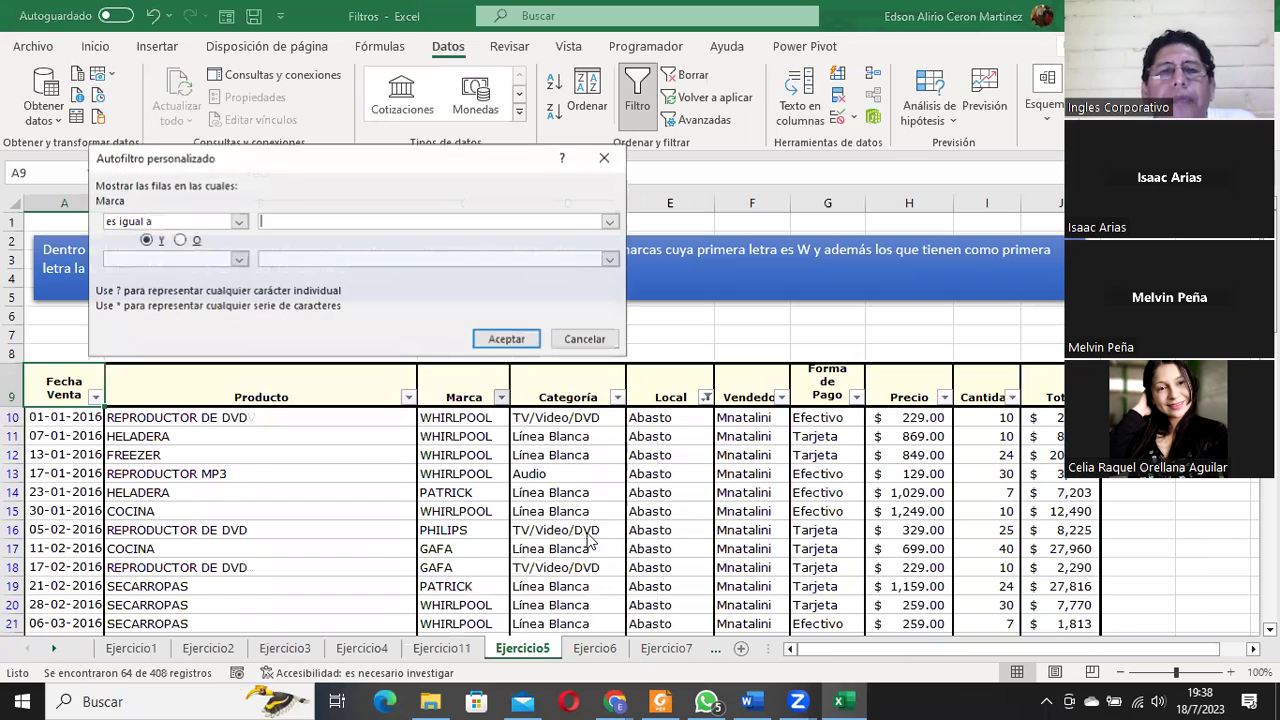
pyautogui.click(239, 222)
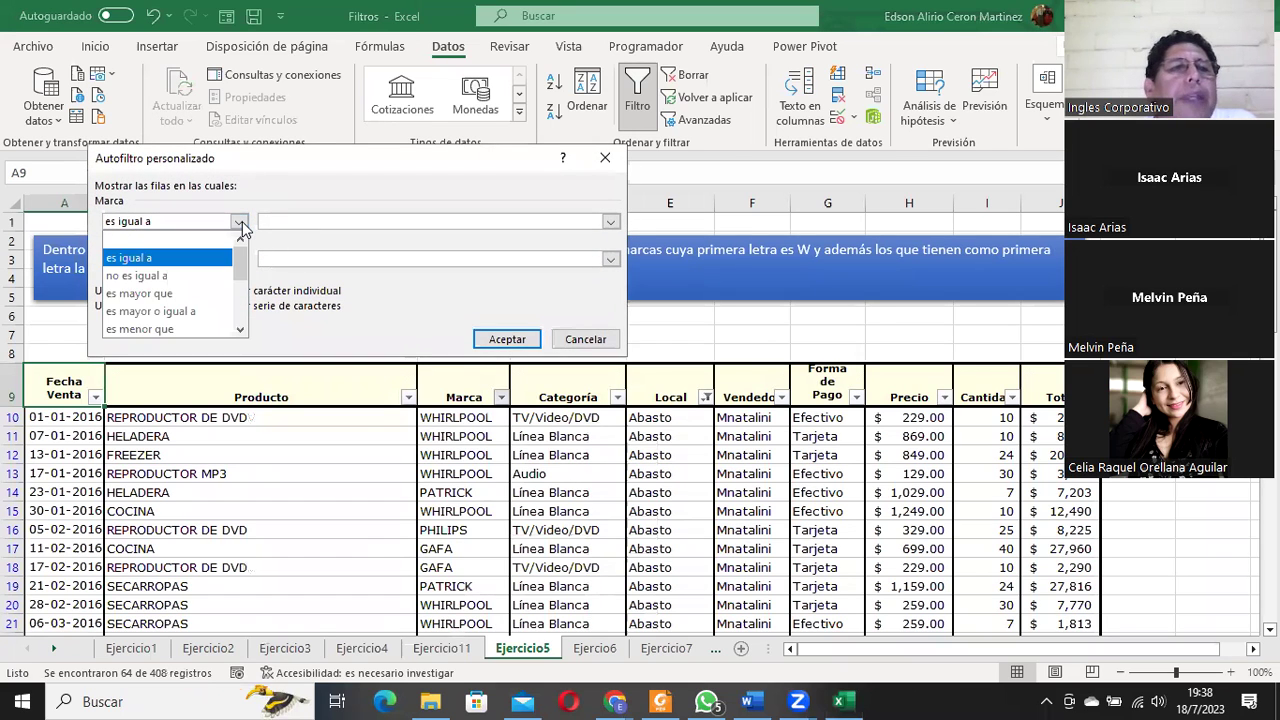
pyautogui.click(241, 330)
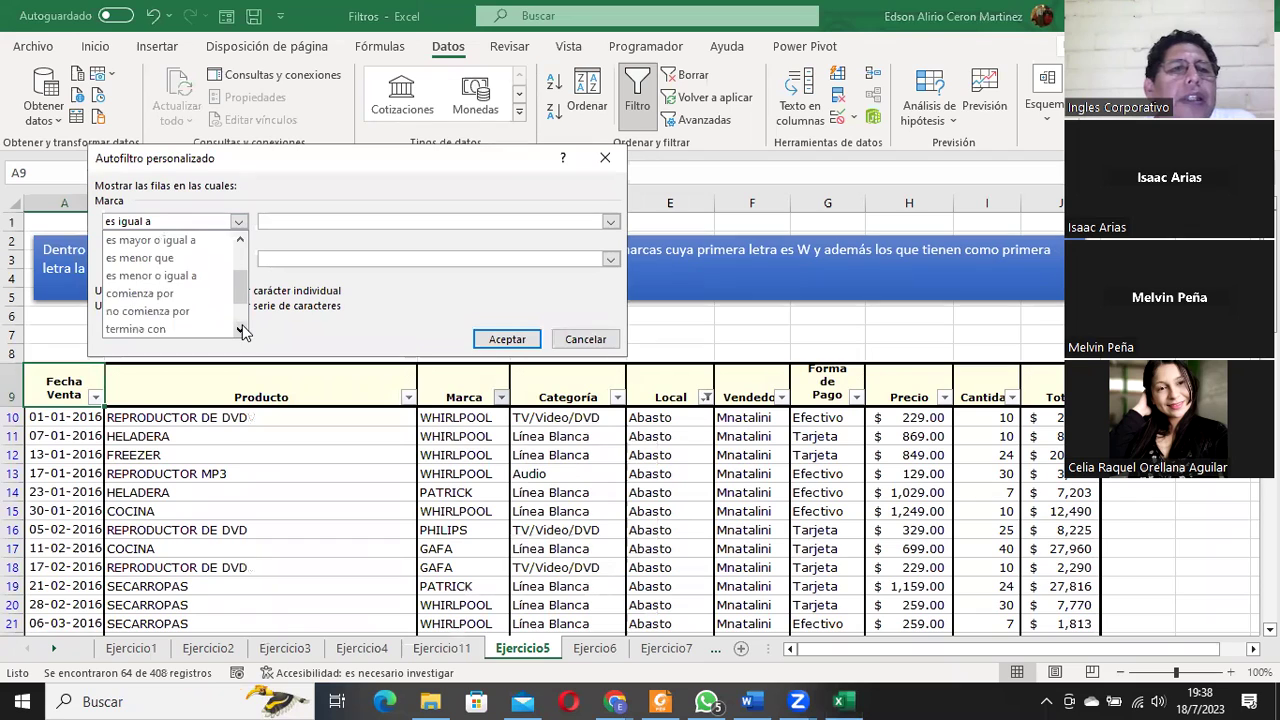
pyautogui.click(140, 293)
pyautogui.click(285, 221)
pyautogui.write('W')
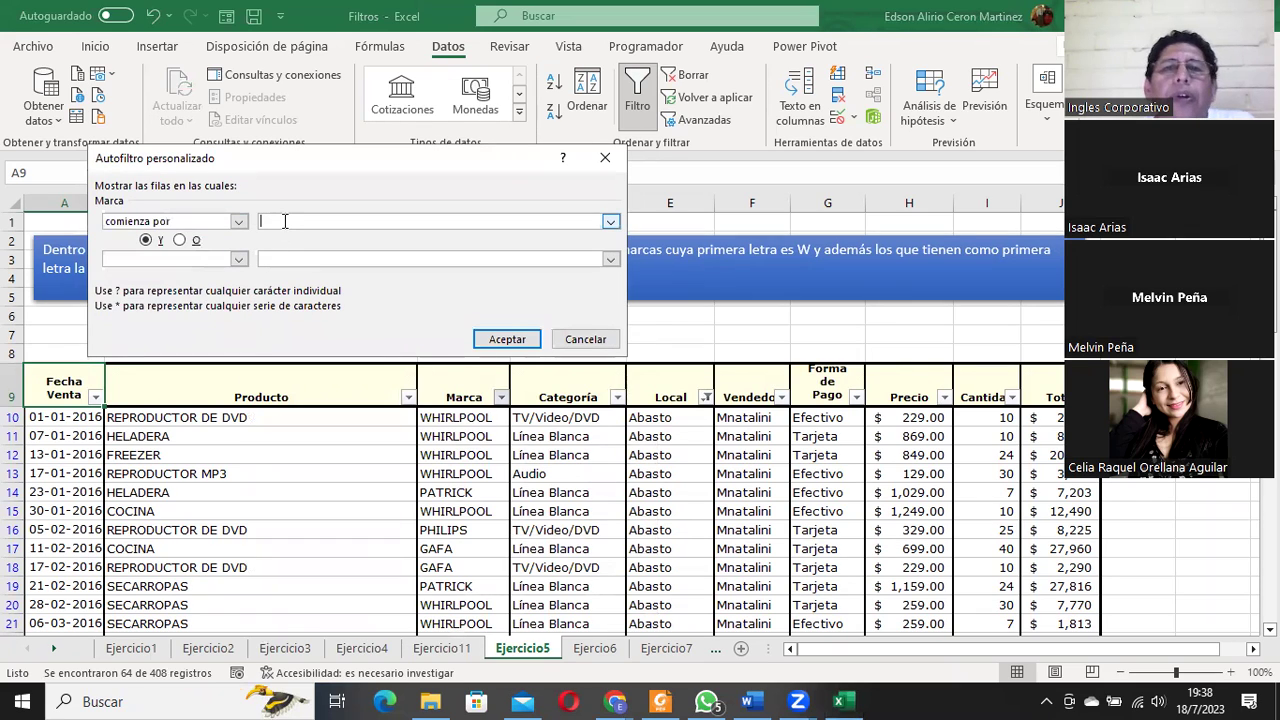
pyautogui.click(239, 259)
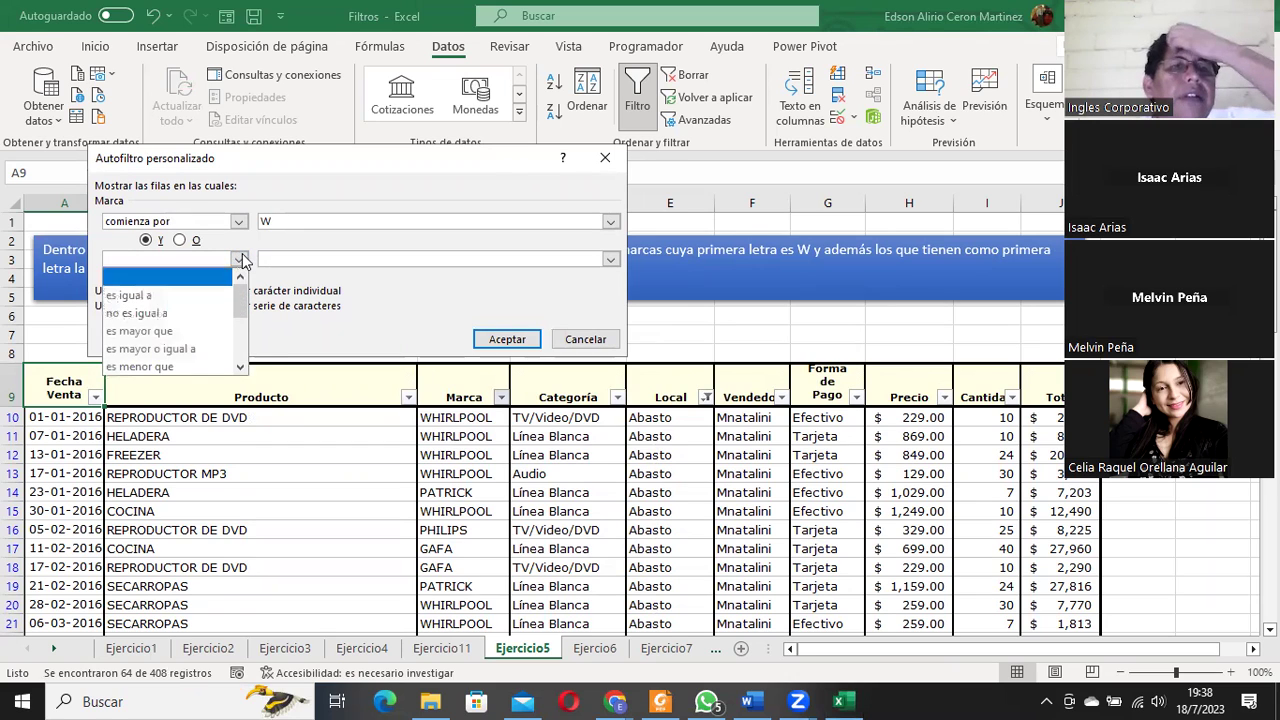
pyautogui.click(240, 367)
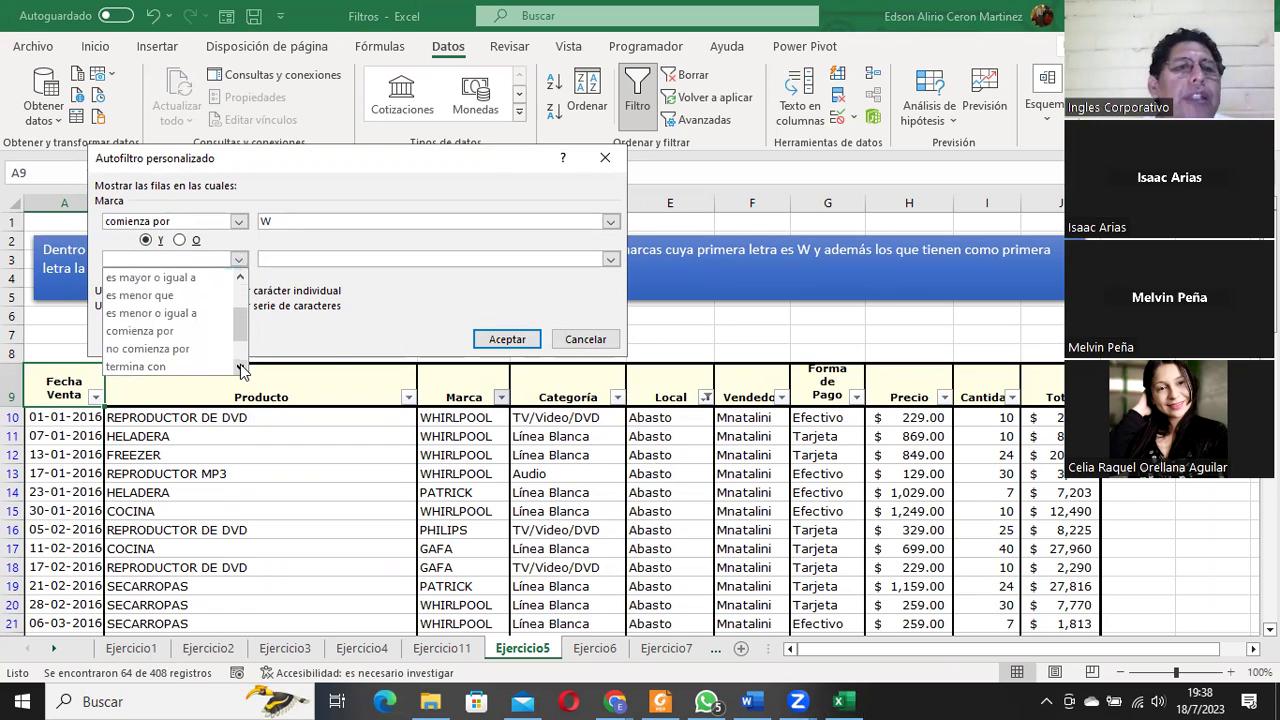
pyautogui.click(185, 331)
pyautogui.click(290, 259)
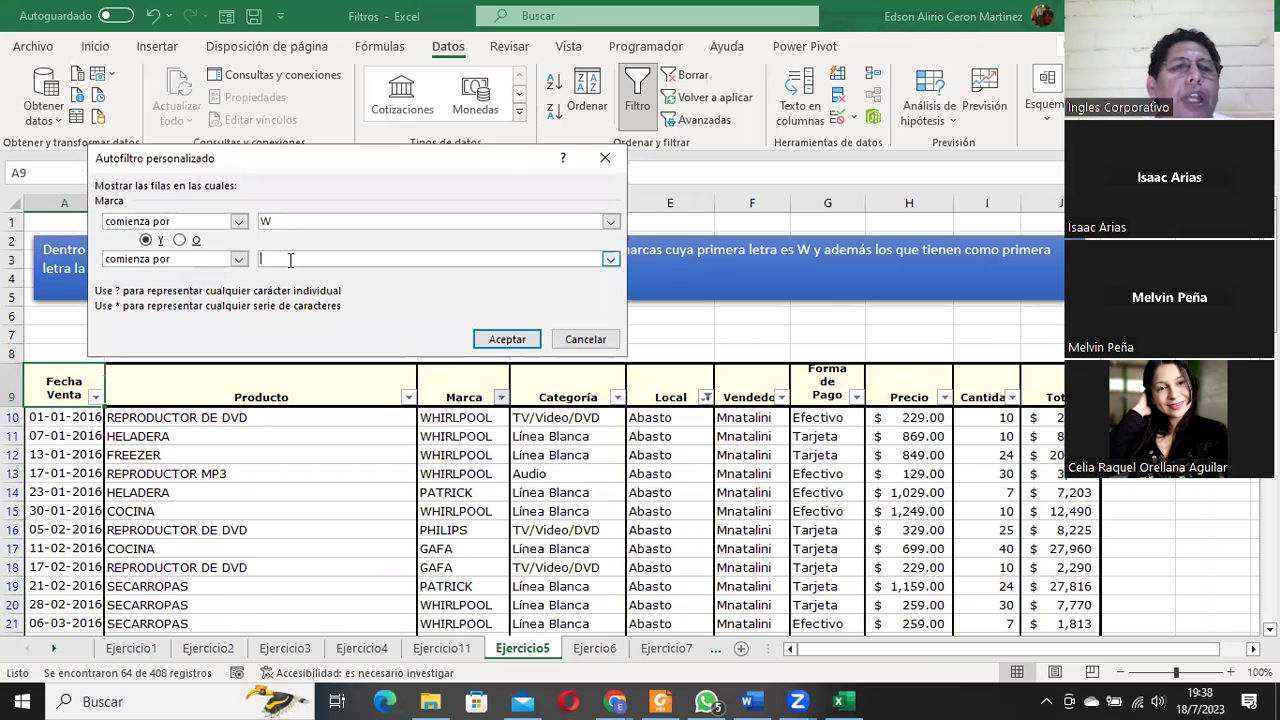
pyautogui.write('L')
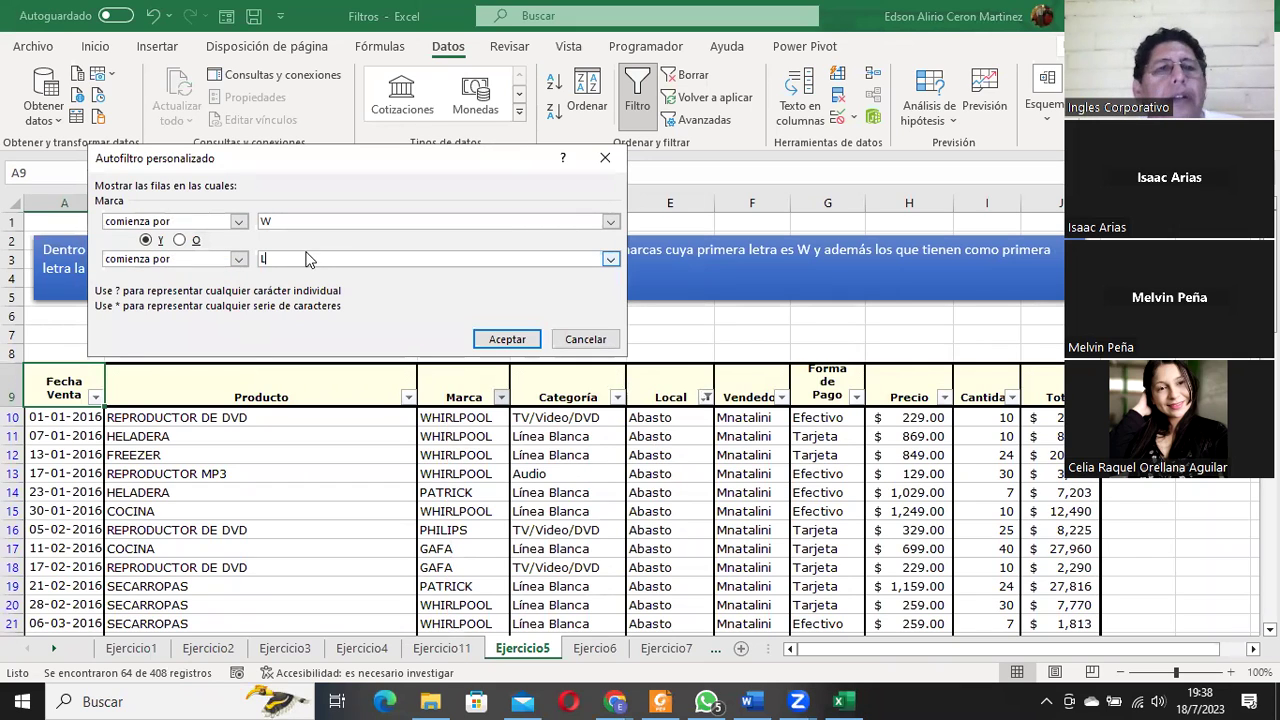
pyautogui.click(508, 339)
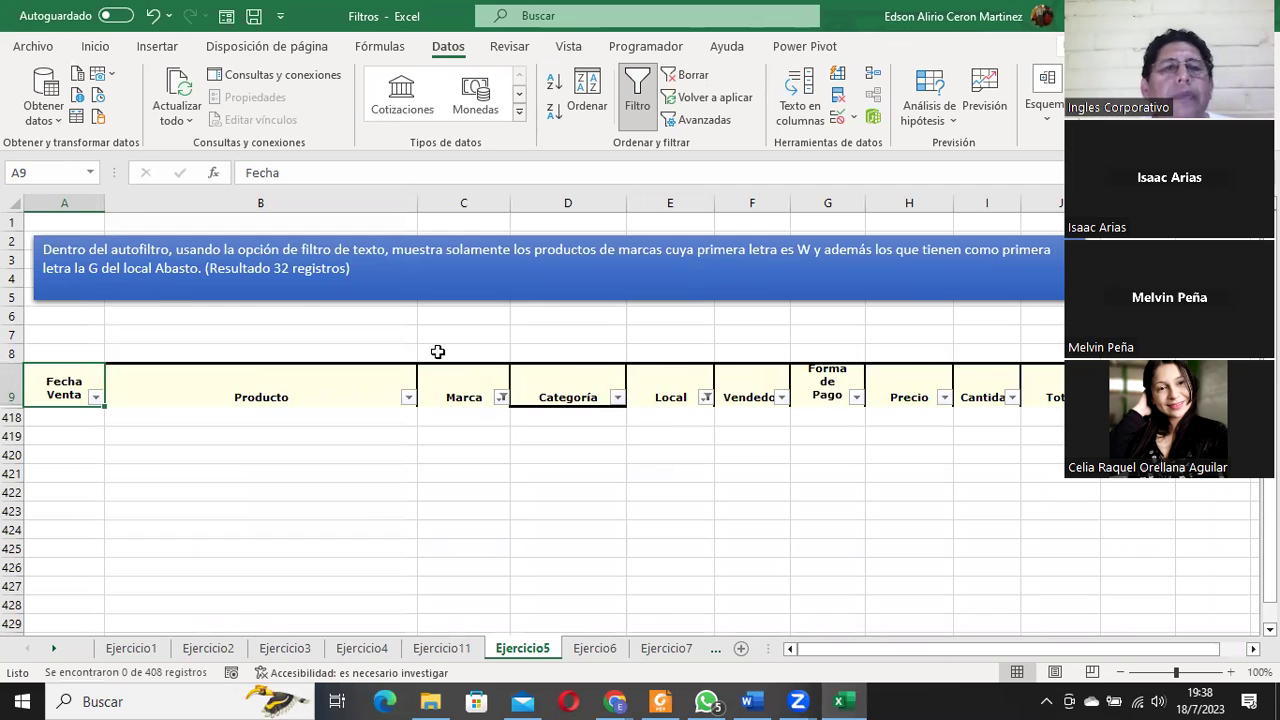
# Revise the custom Marca filter, then clear it to restore the 64 Abasto rows.
pyautogui.click(501, 397)
pyautogui.moveTo(395, 443)
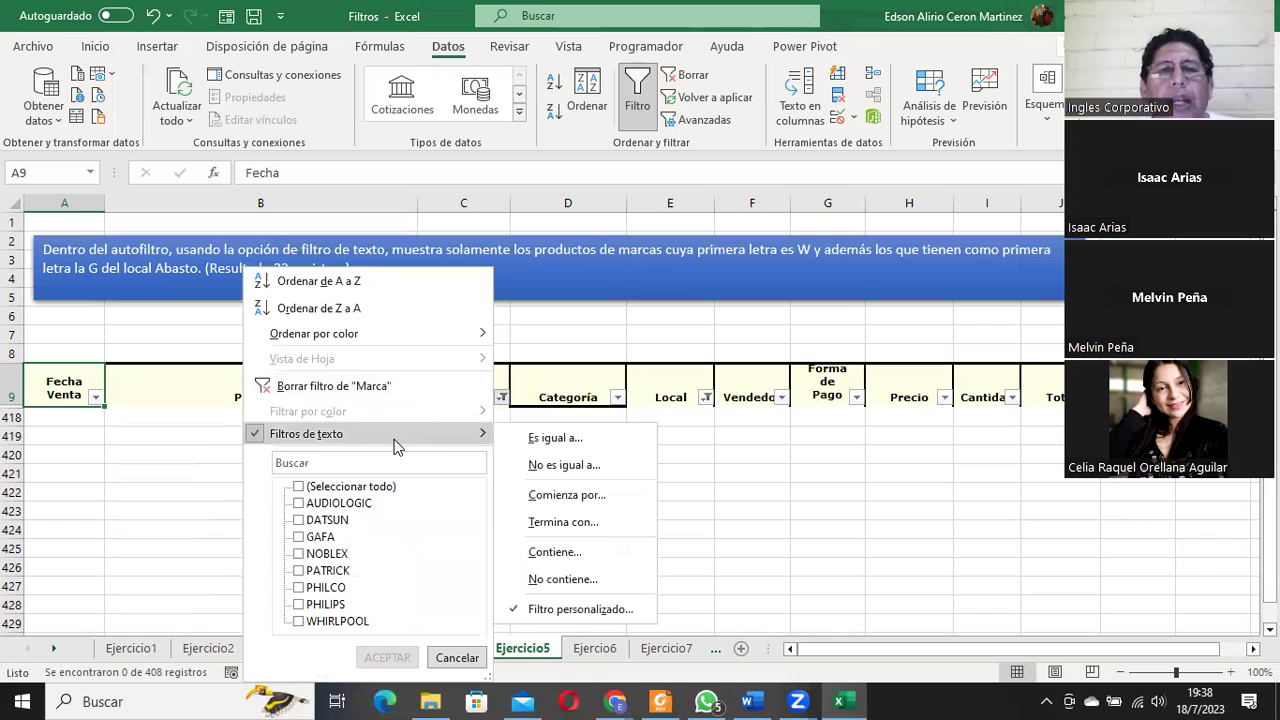
pyautogui.click(563, 608)
pyautogui.click(292, 260)
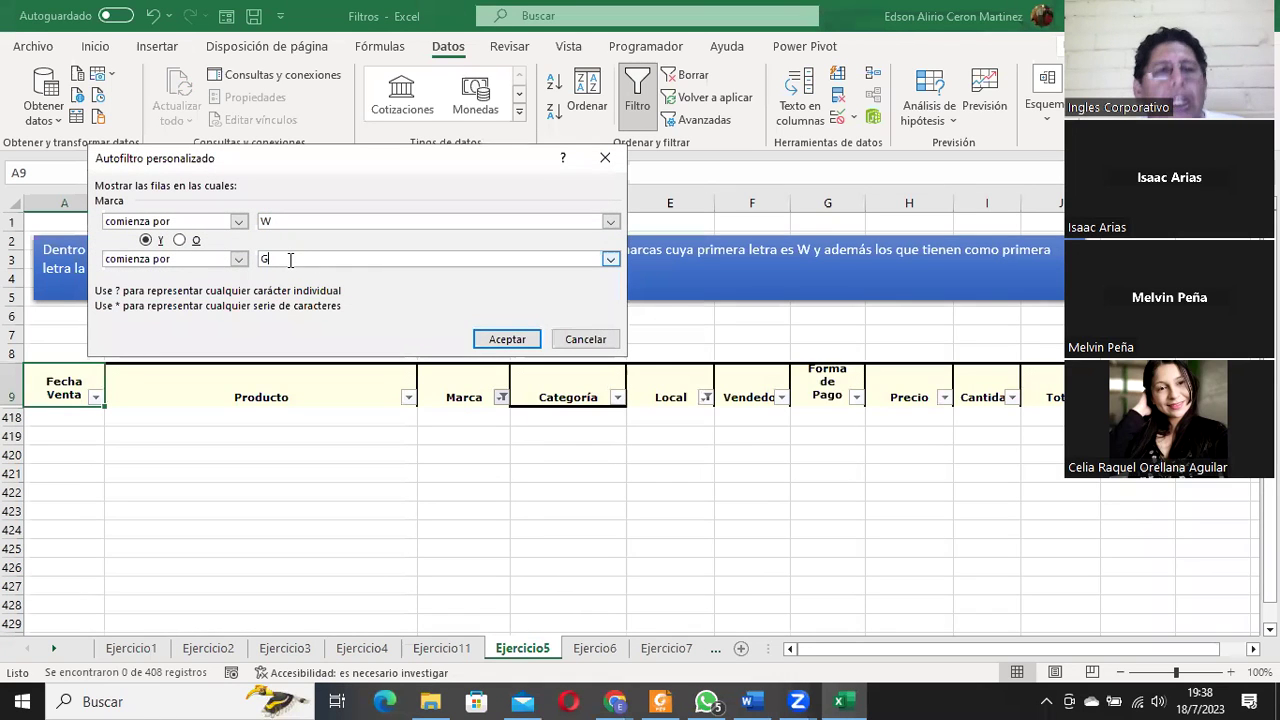
pyautogui.click(505, 339)
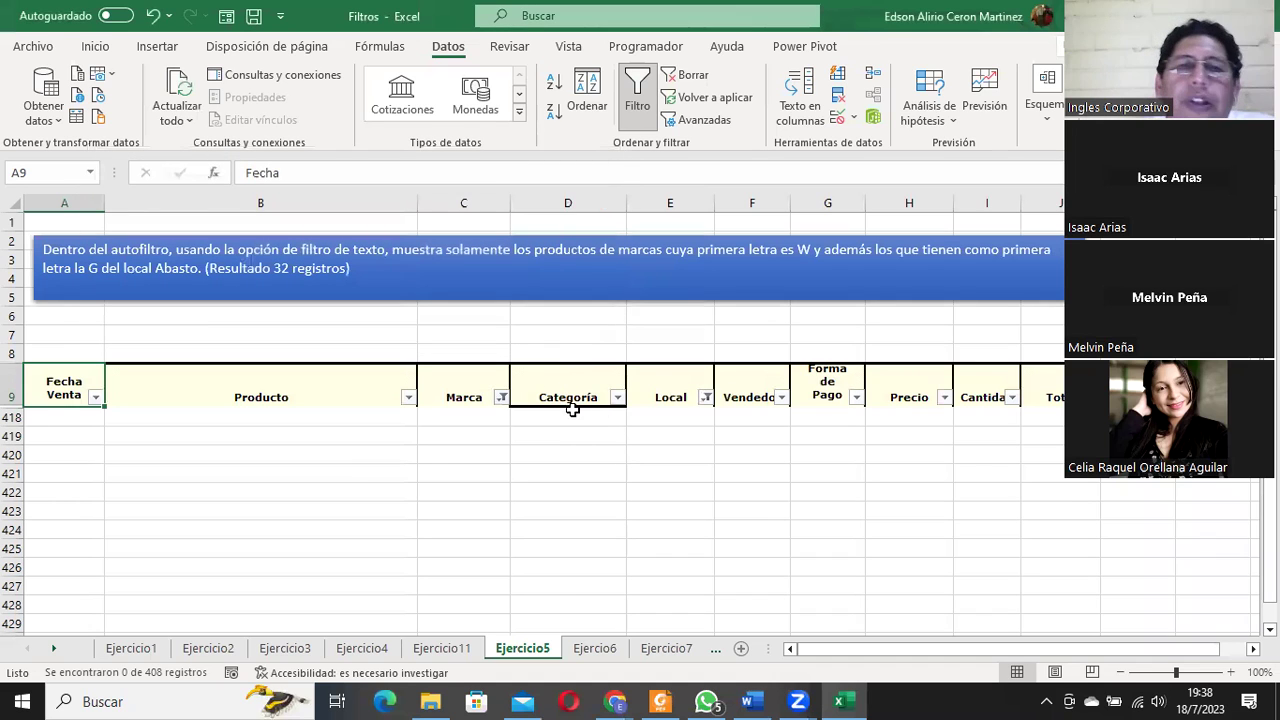
pyautogui.click(501, 397)
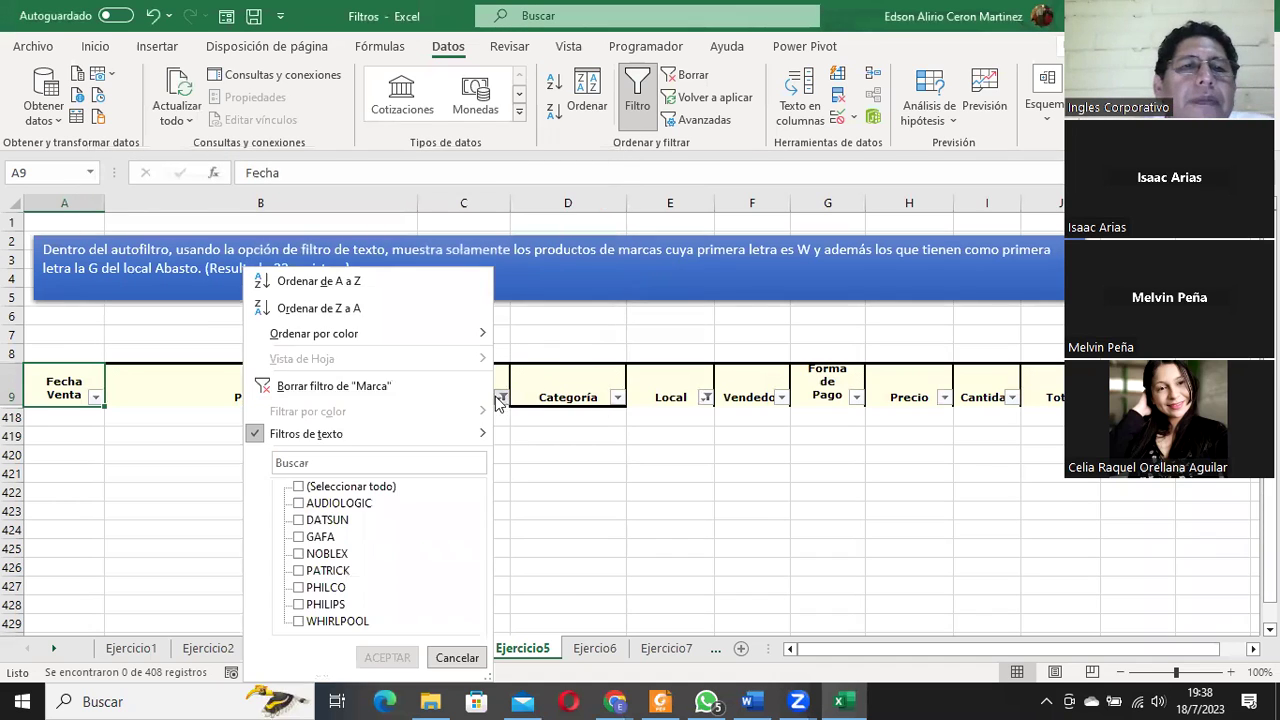
pyautogui.click(350, 386)
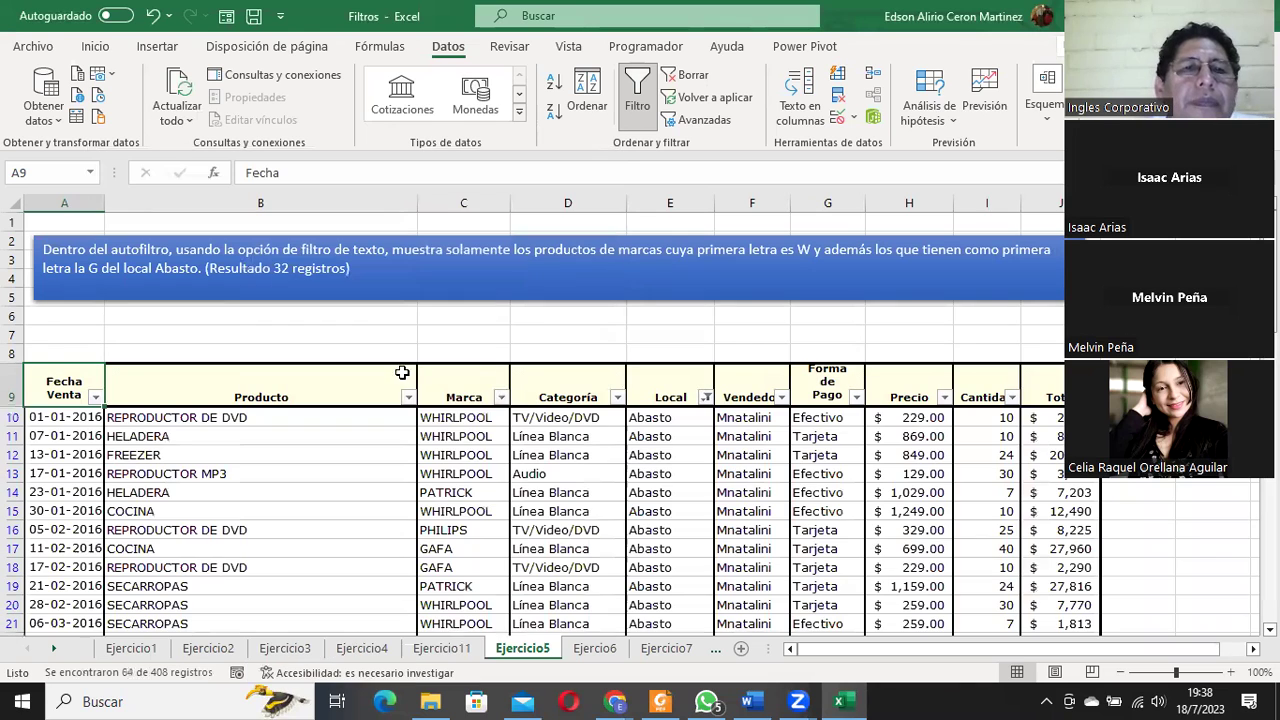
# Filter Marca to brands beginning with W OR beginning with G, showing 32 records.
pyautogui.click(501, 397)
pyautogui.moveTo(375, 441)
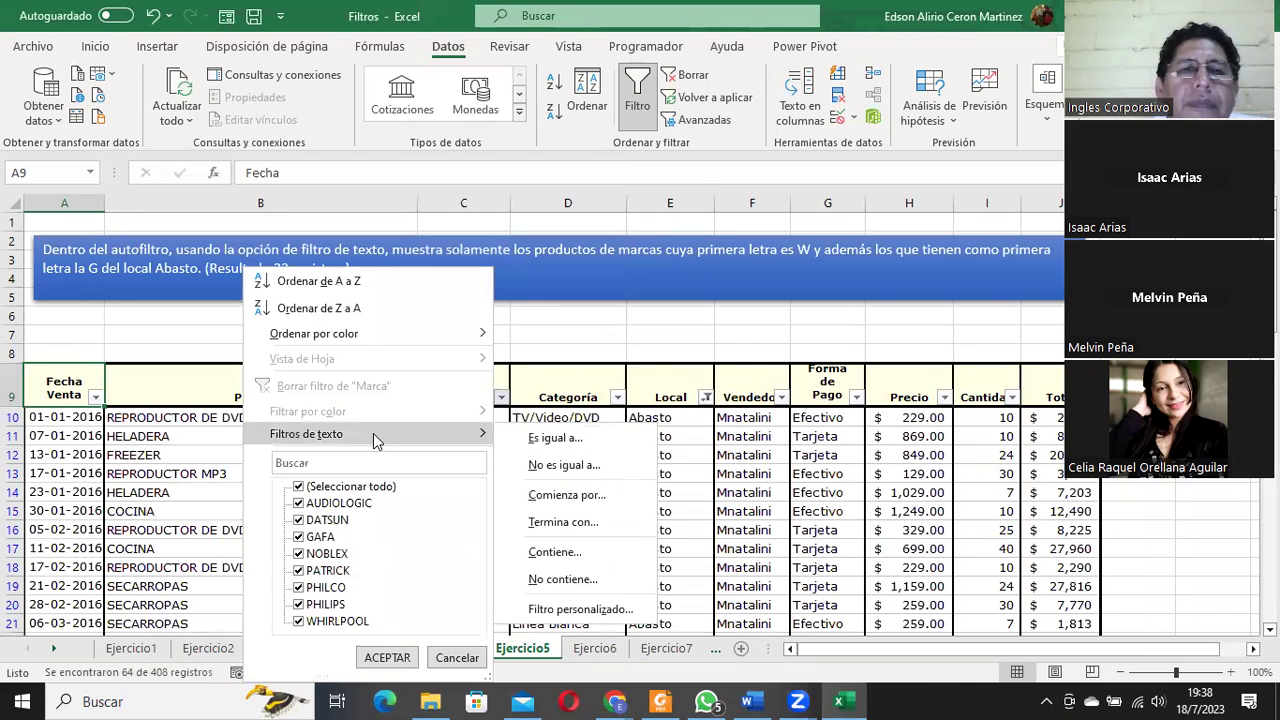
pyautogui.click(580, 609)
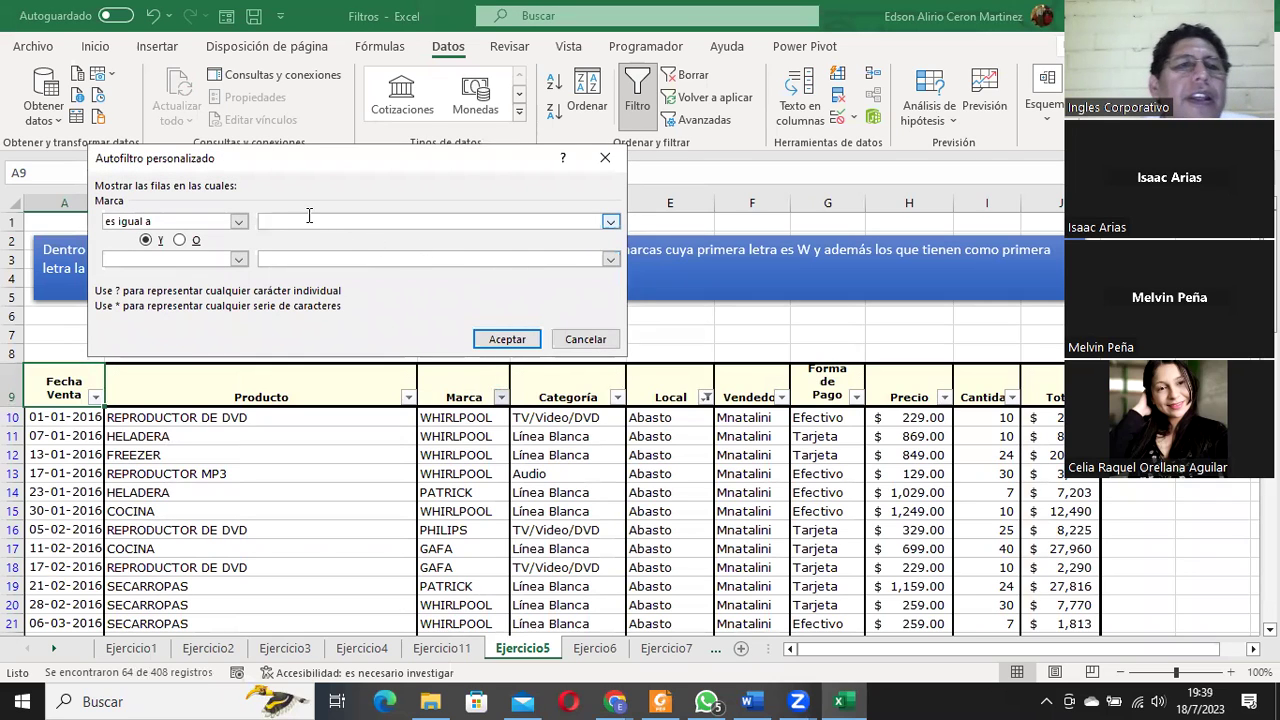
pyautogui.write('W')
pyautogui.click(195, 242)
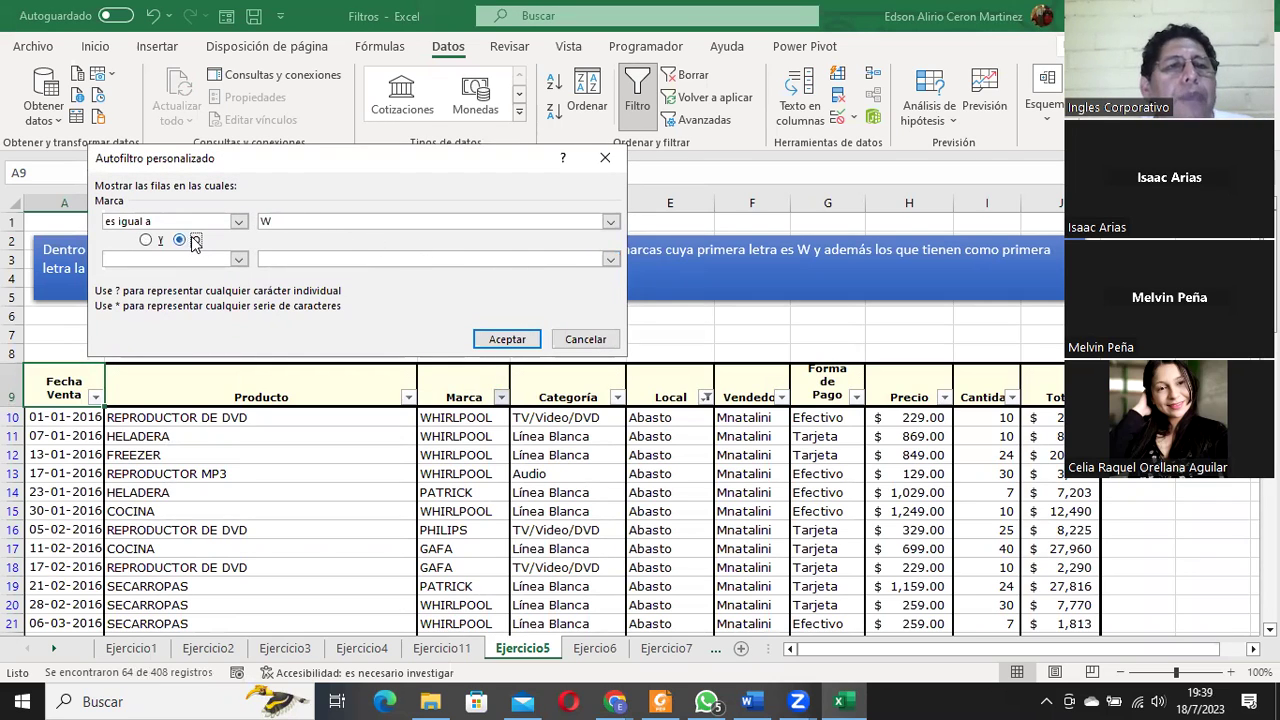
pyautogui.click(239, 222)
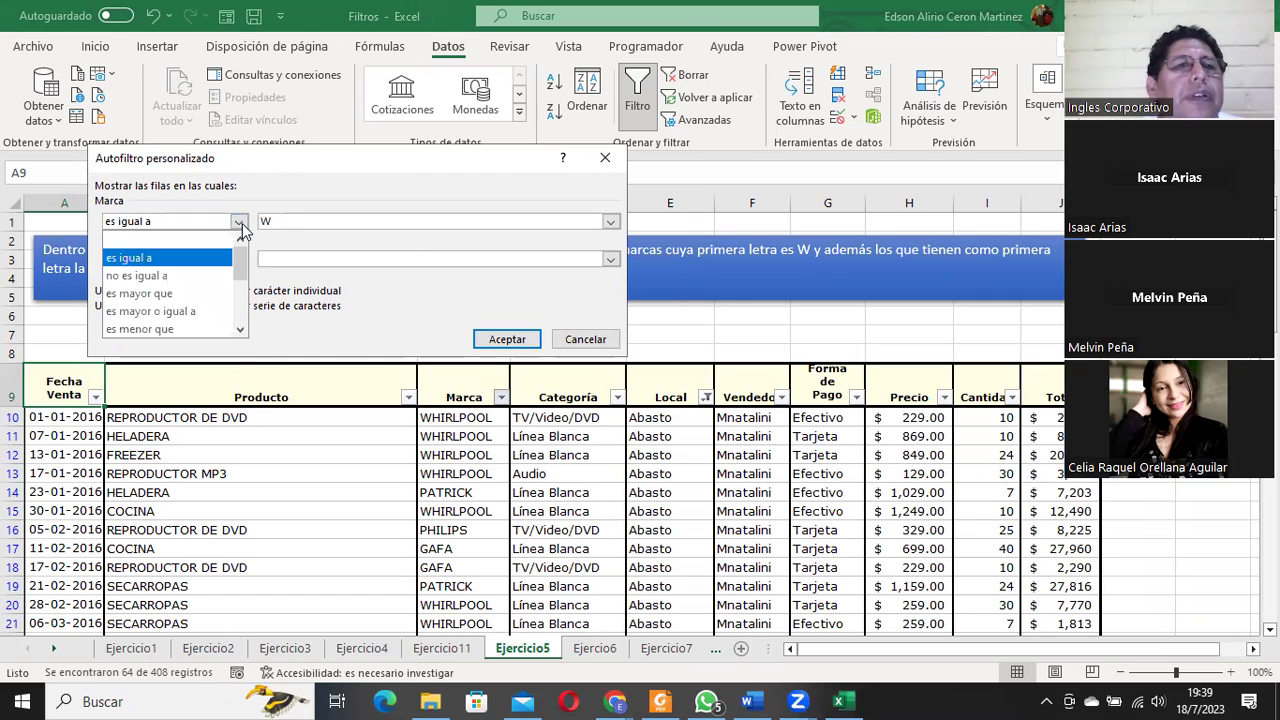
pyautogui.click(240, 329)
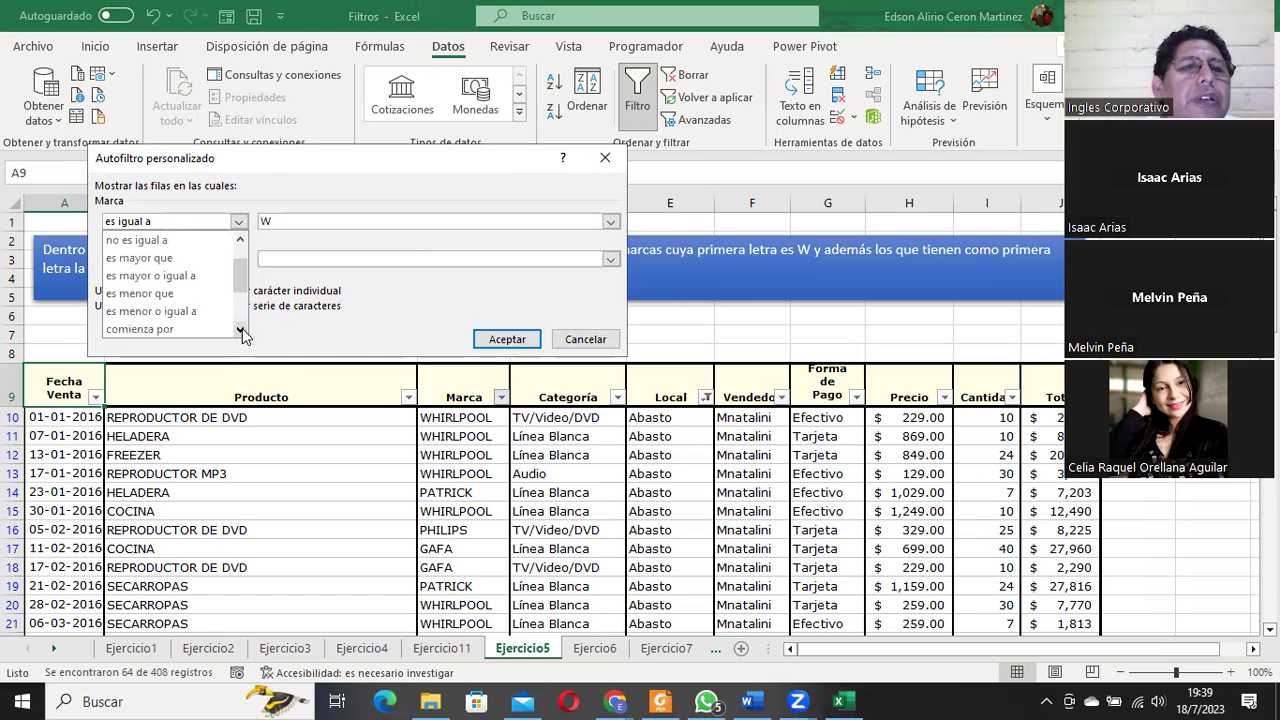
pyautogui.click(214, 329)
pyautogui.click(239, 259)
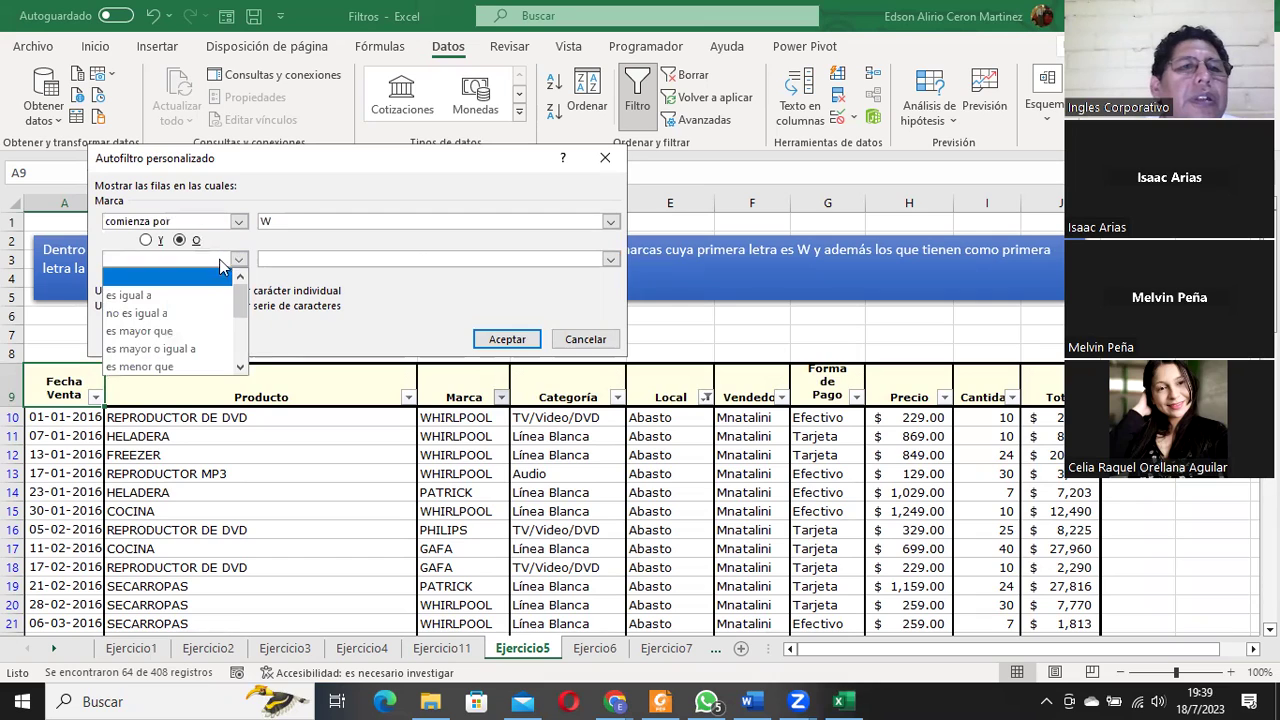
pyautogui.click(240, 367)
pyautogui.click(240, 367)
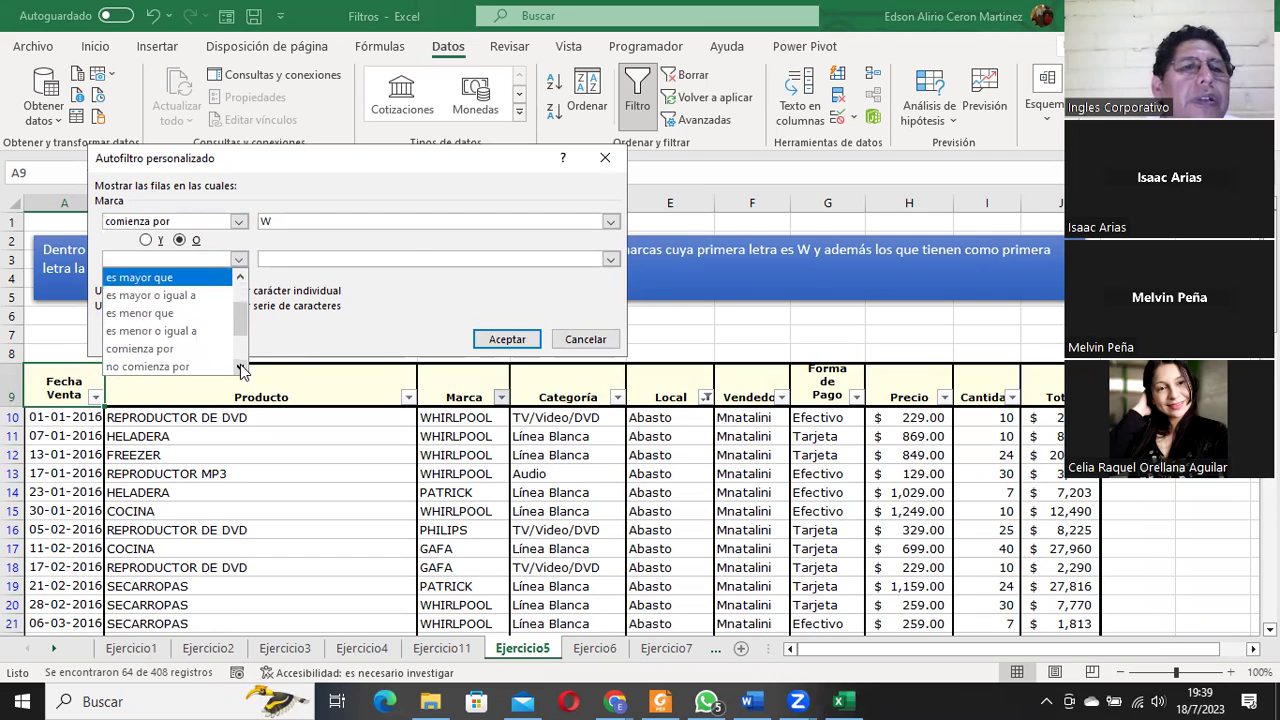
pyautogui.click(140, 348)
pyautogui.click(279, 258)
pyautogui.write('G')
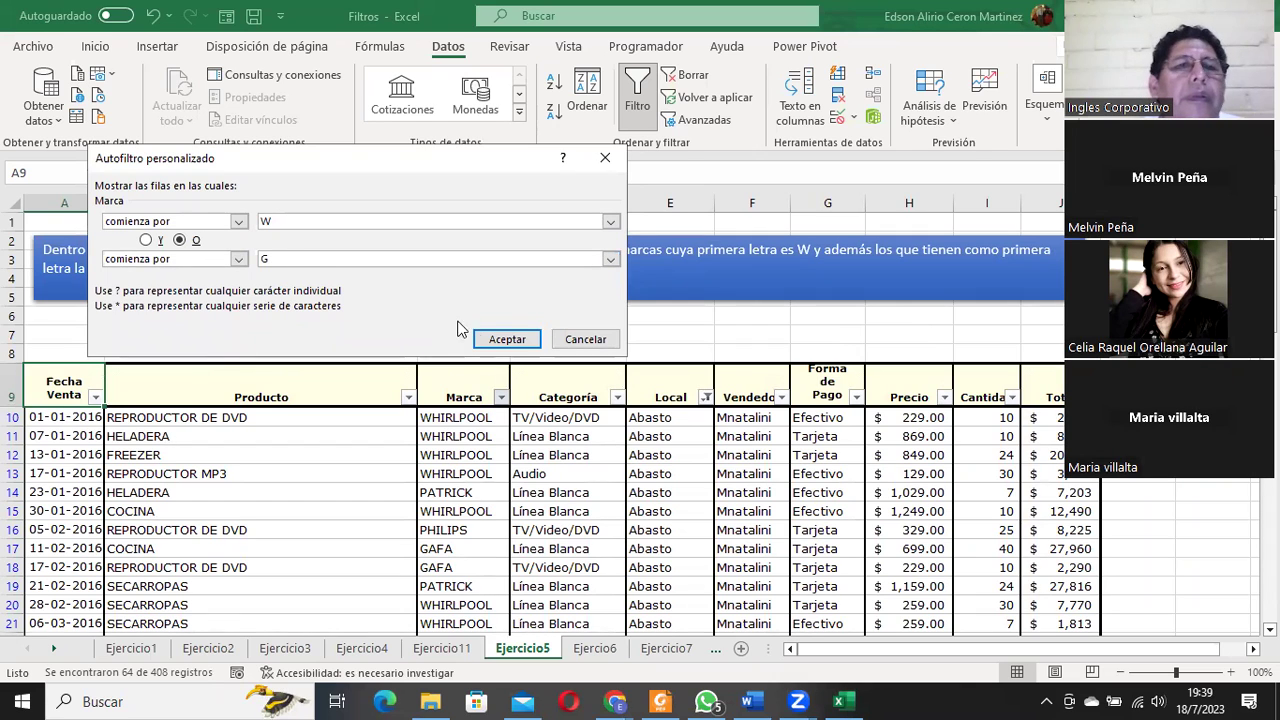
pyautogui.click(497, 339)
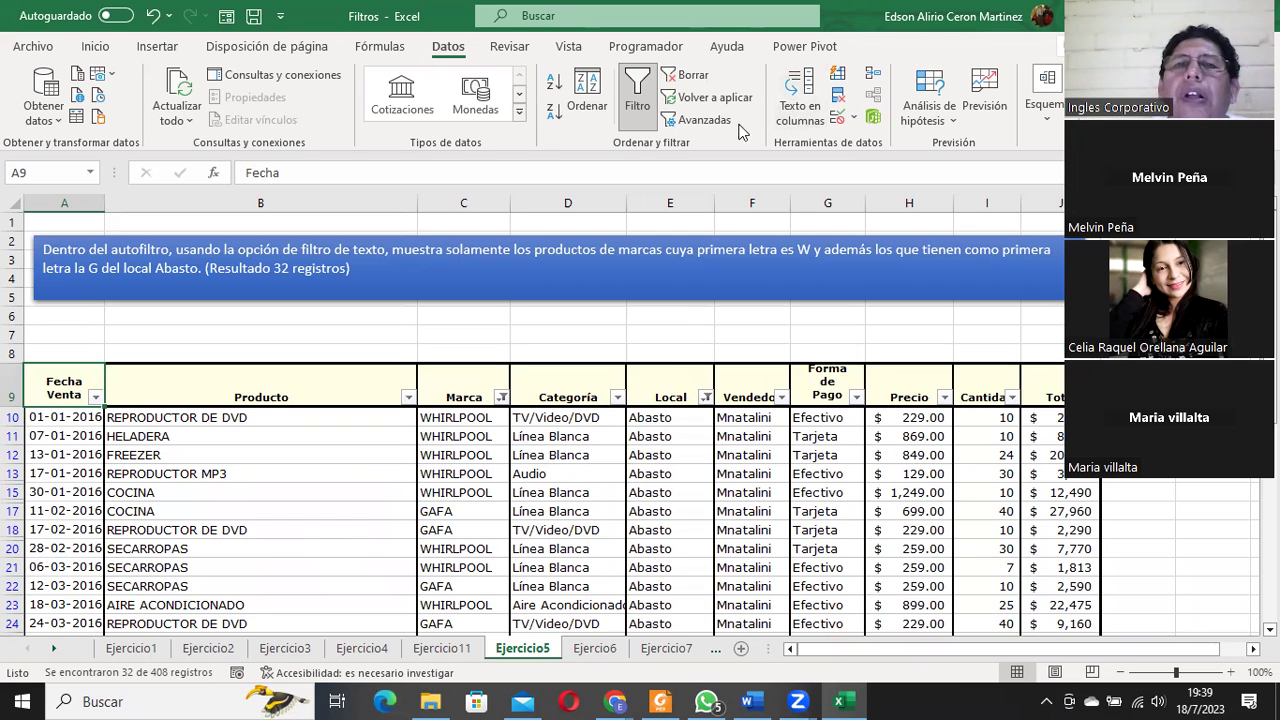
# Clear all filters from the Ejercicio5 table.
pyautogui.click(687, 80)
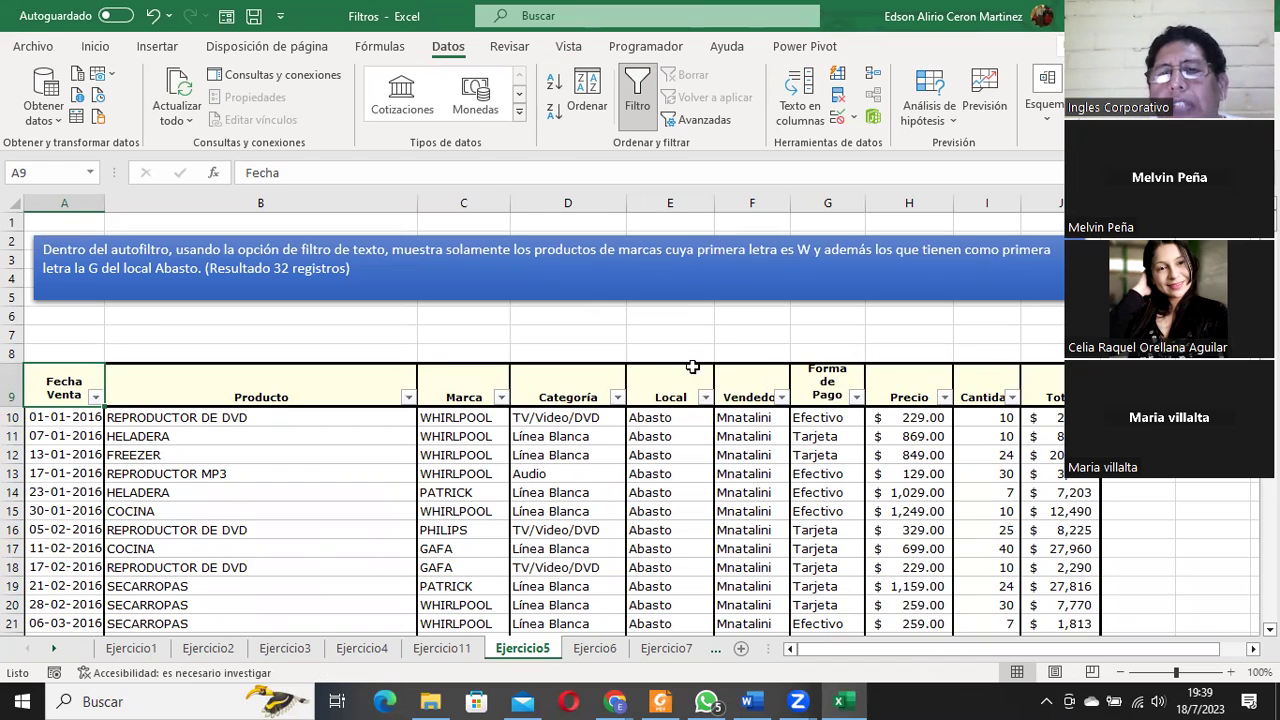
pyautogui.click(674, 433)
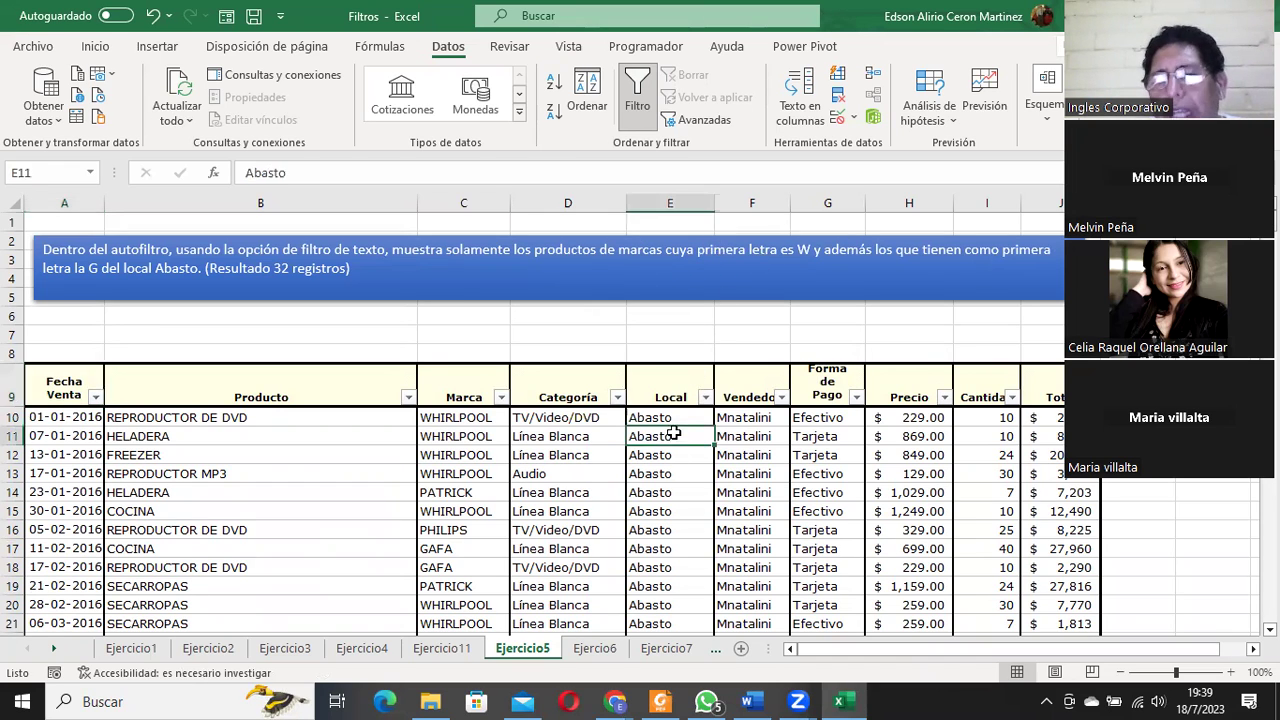
pyautogui.click(803, 252)
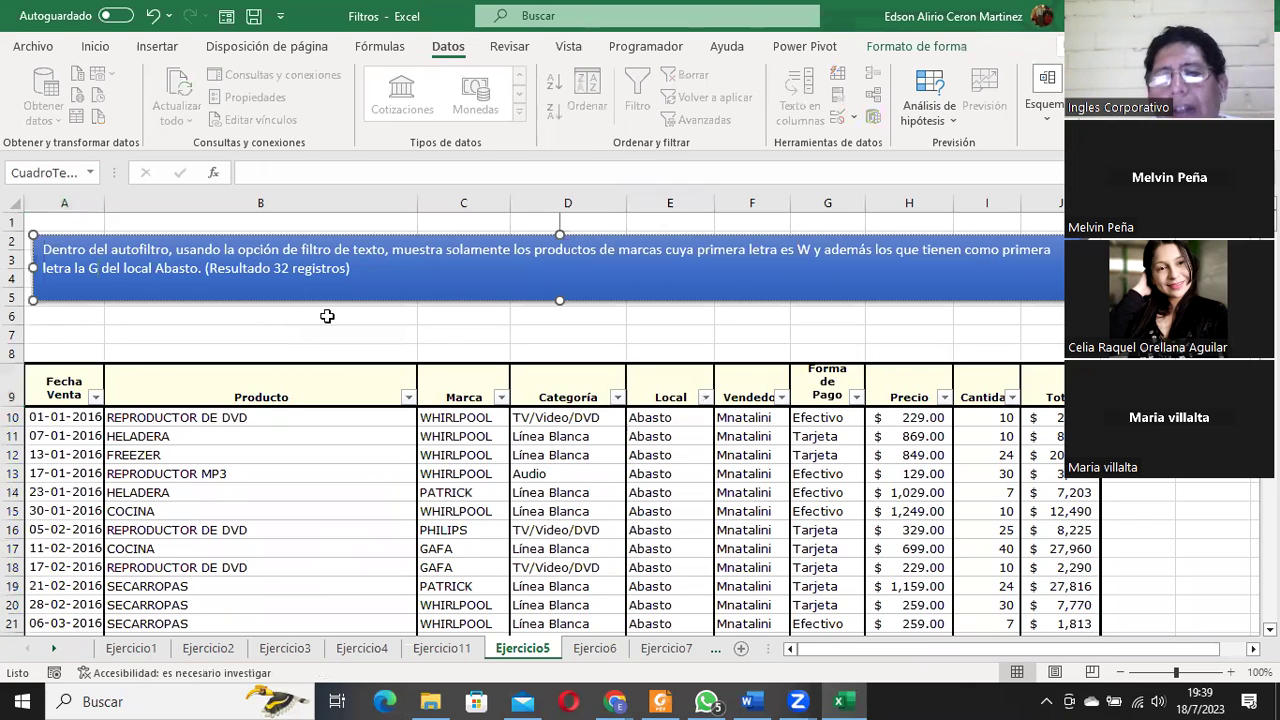
# Filter Local to Abasto only, showing 64 of 408 records.
pyautogui.click(705, 397)
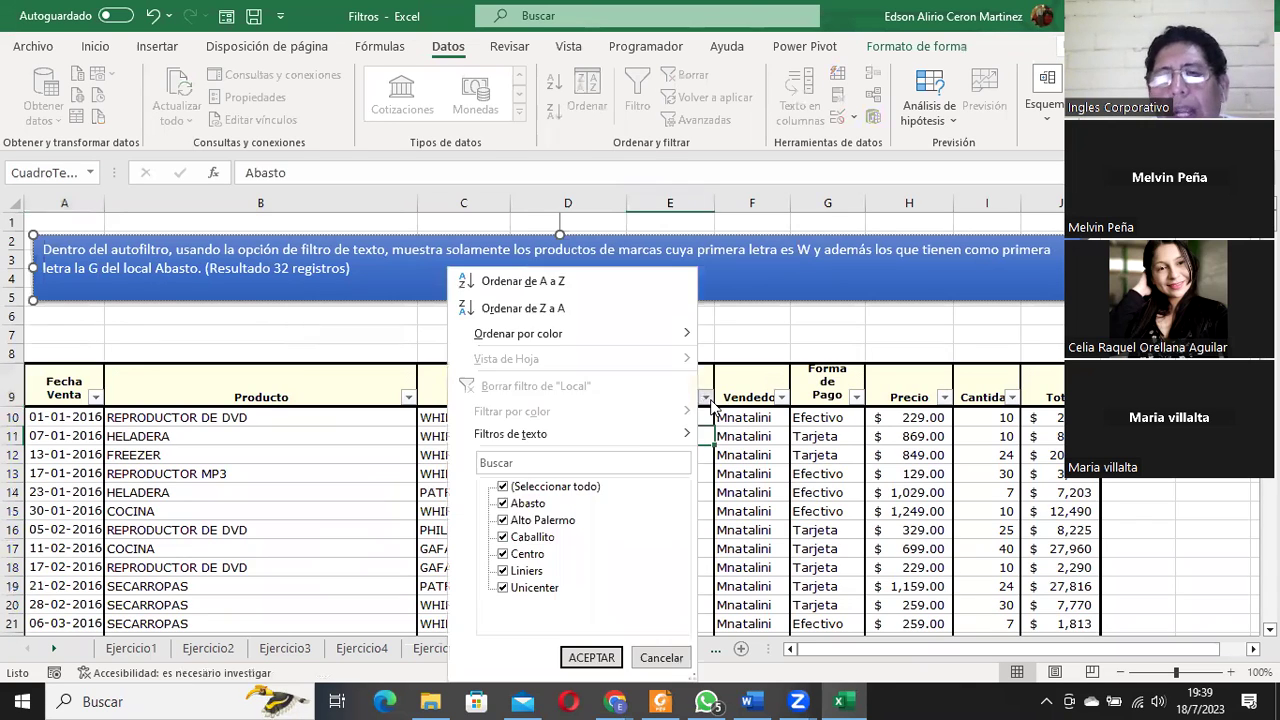
pyautogui.click(560, 487)
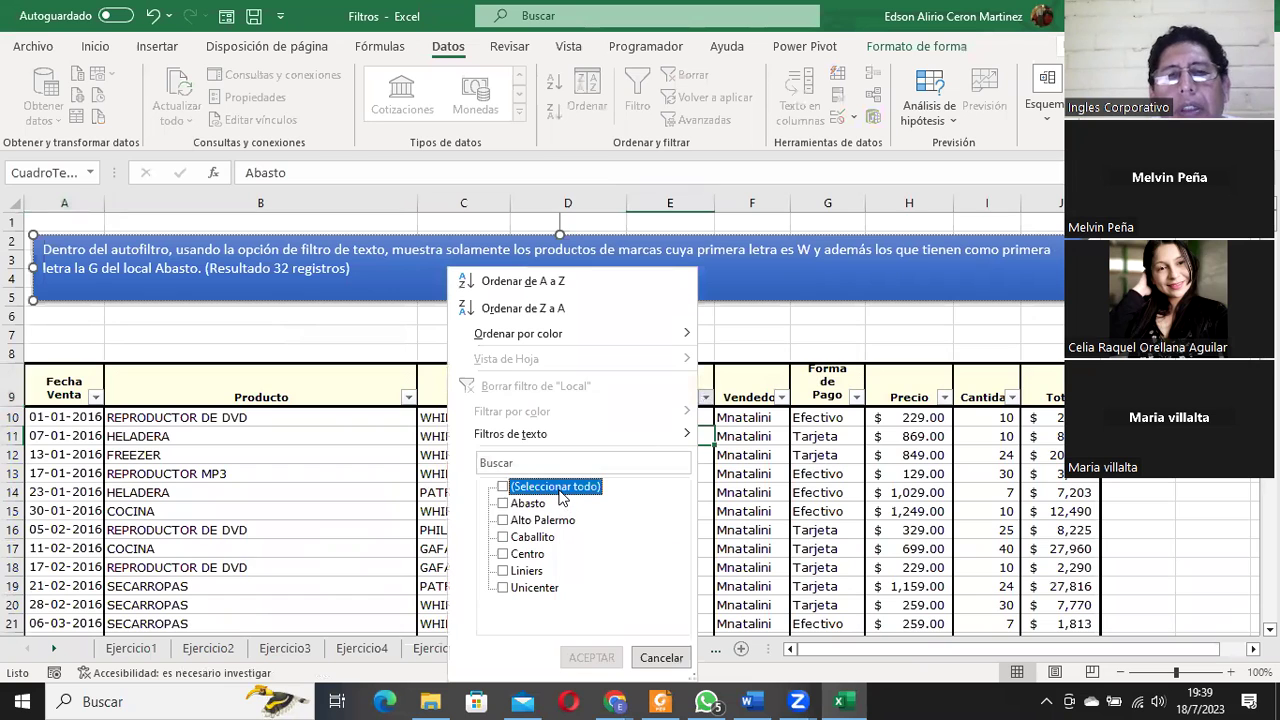
pyautogui.click(523, 504)
pyautogui.click(591, 657)
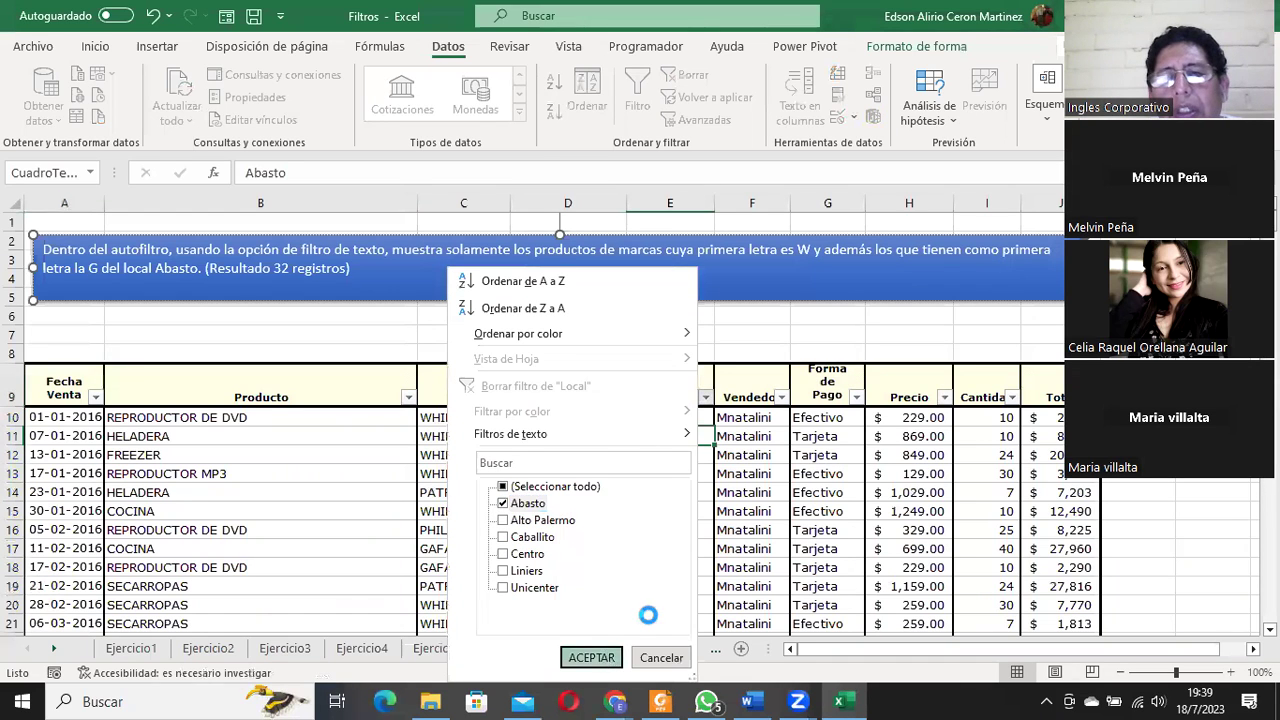
pyautogui.scroll(-3, 691, 494)
pyautogui.scroll(-3, 691, 494)
pyautogui.scroll(6, 551, 491)
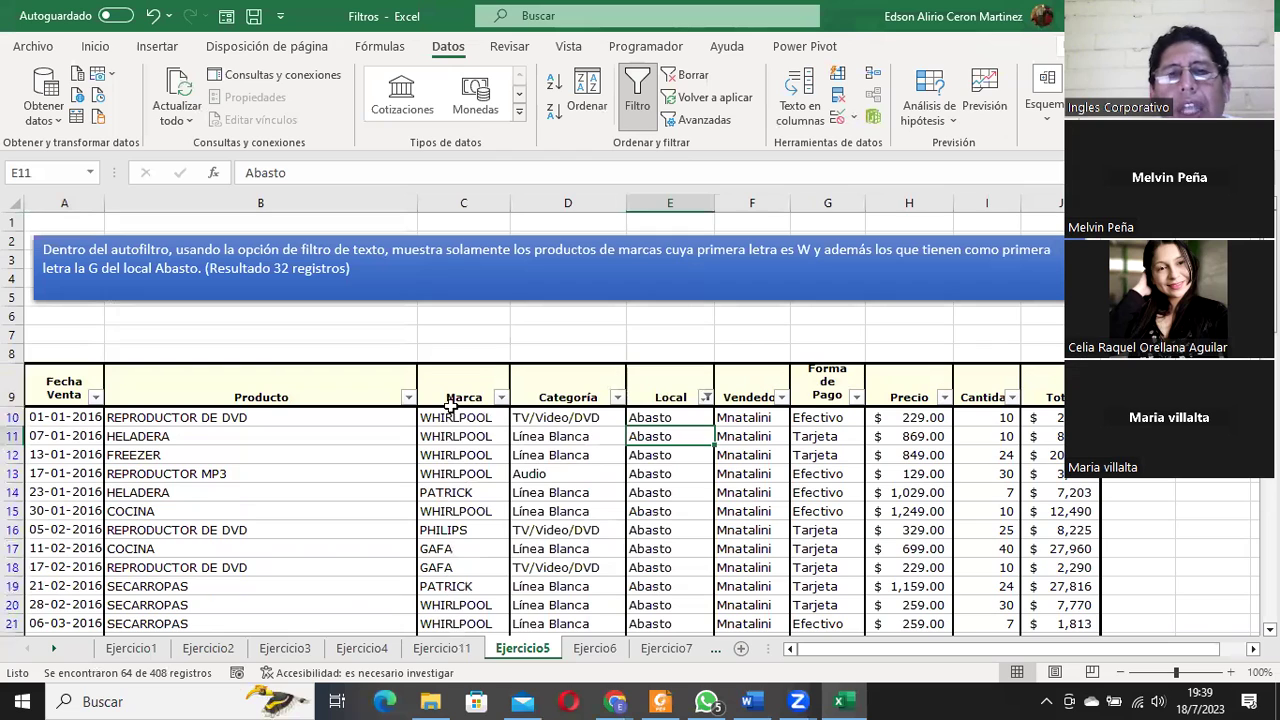
# Start a custom Marca filter whose first condition is 'comienza por' W.
pyautogui.click(500, 397)
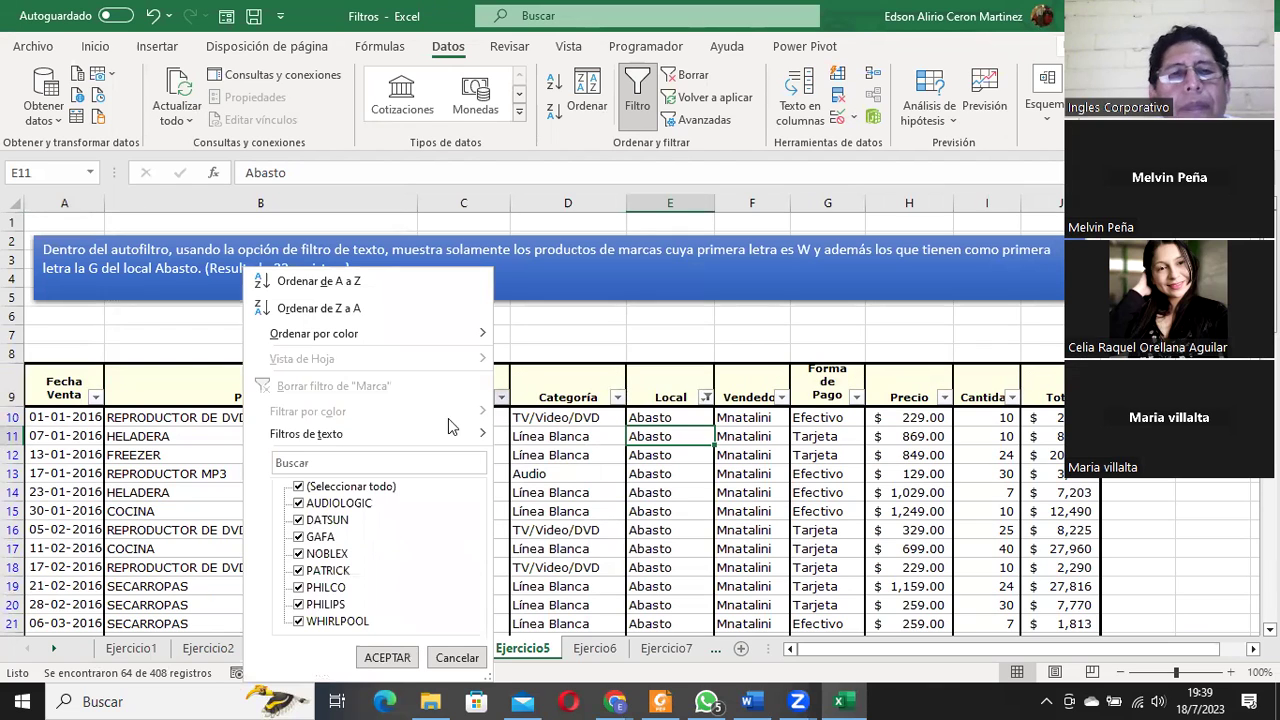
pyautogui.moveTo(424, 438)
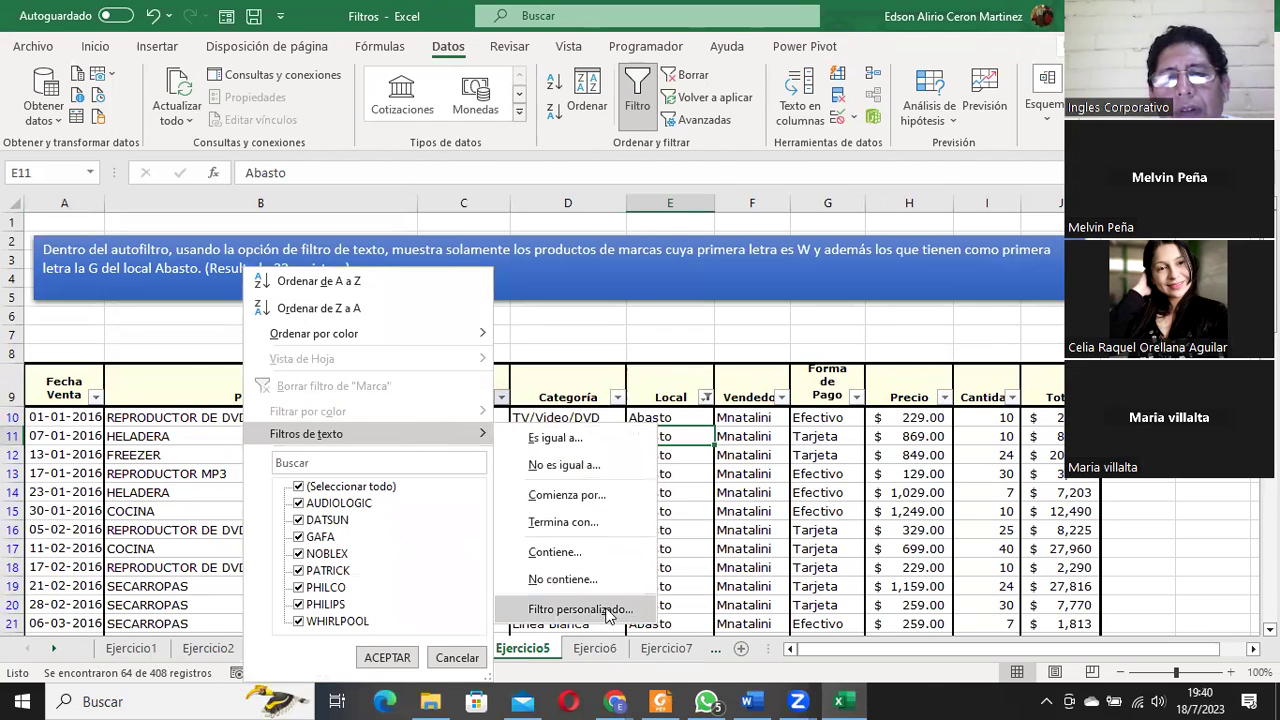
pyautogui.click(611, 612)
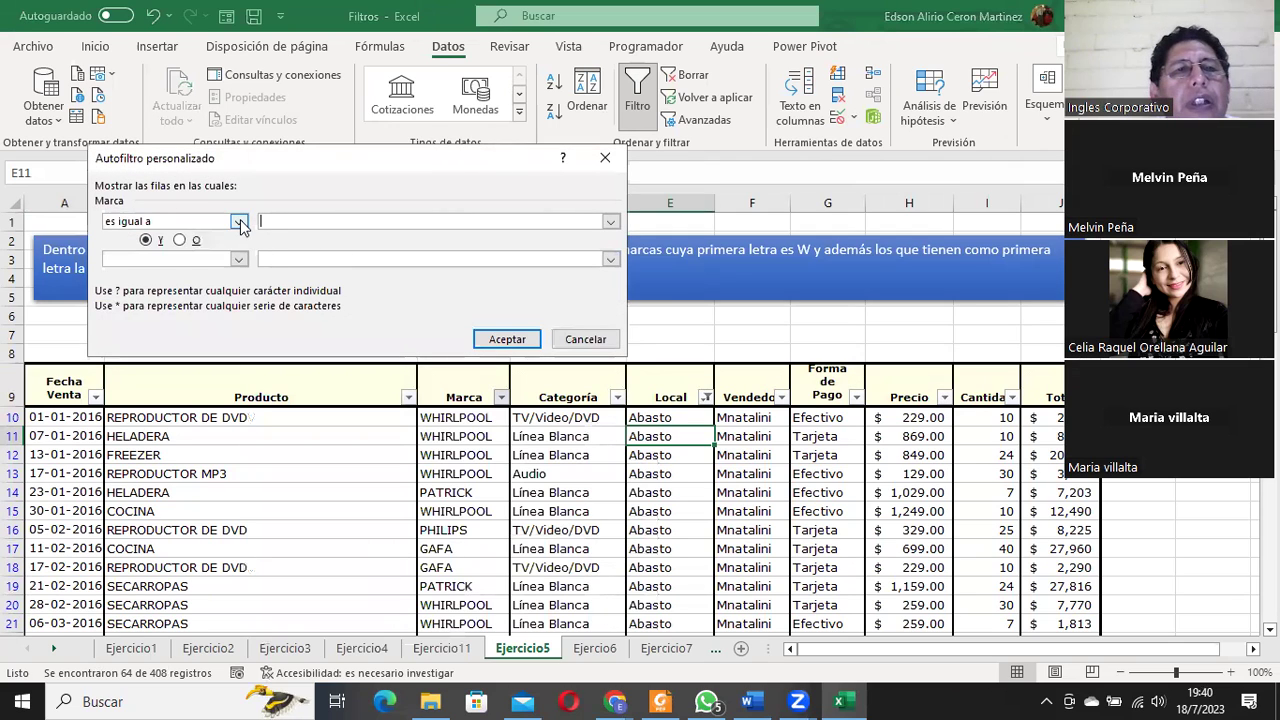
pyautogui.click(238, 221)
pyautogui.click(232, 333)
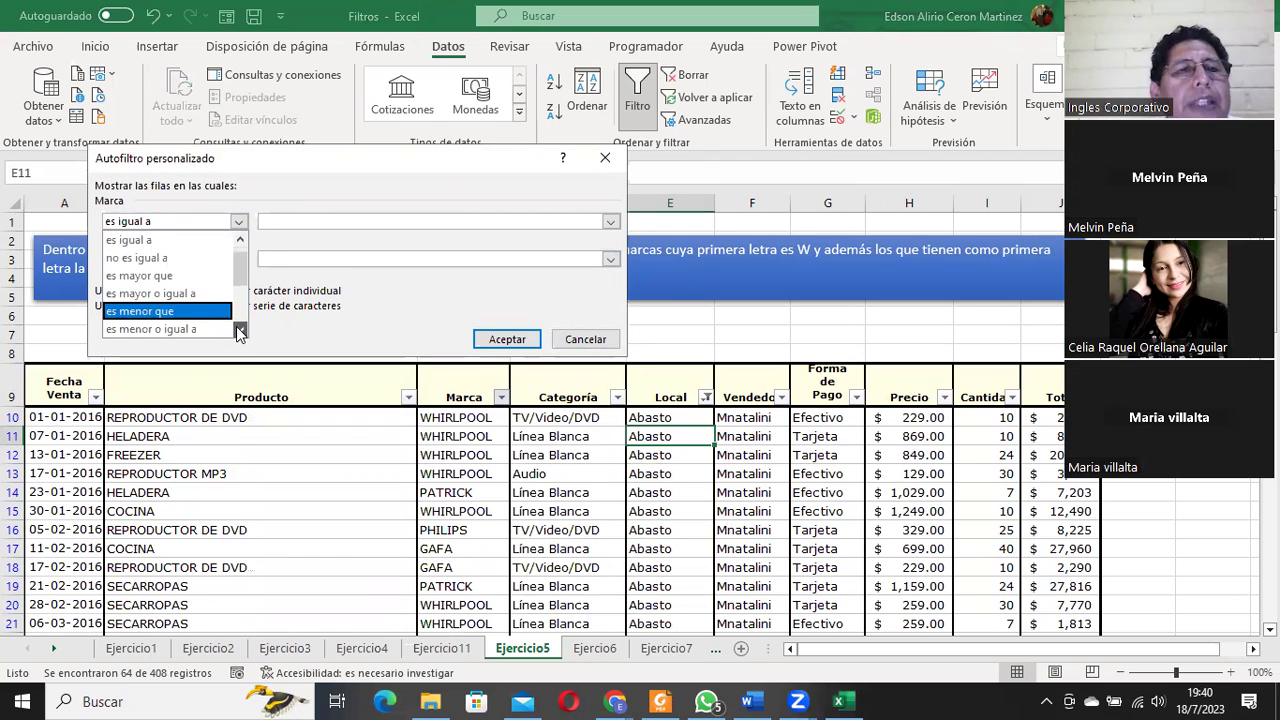
pyautogui.click(203, 302)
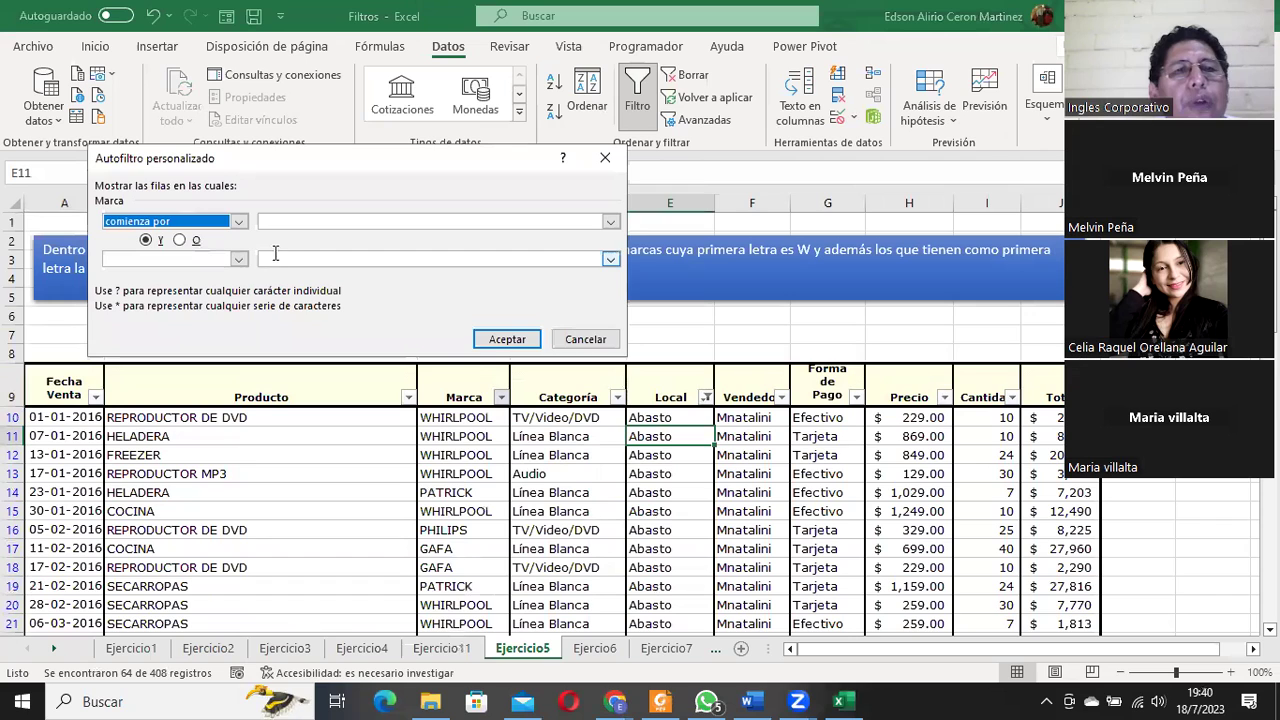
pyautogui.click(279, 222)
pyautogui.write('W')
# Add a second 'comienza por' G condition and apply the W-and-G brand filter.
pyautogui.click(193, 261)
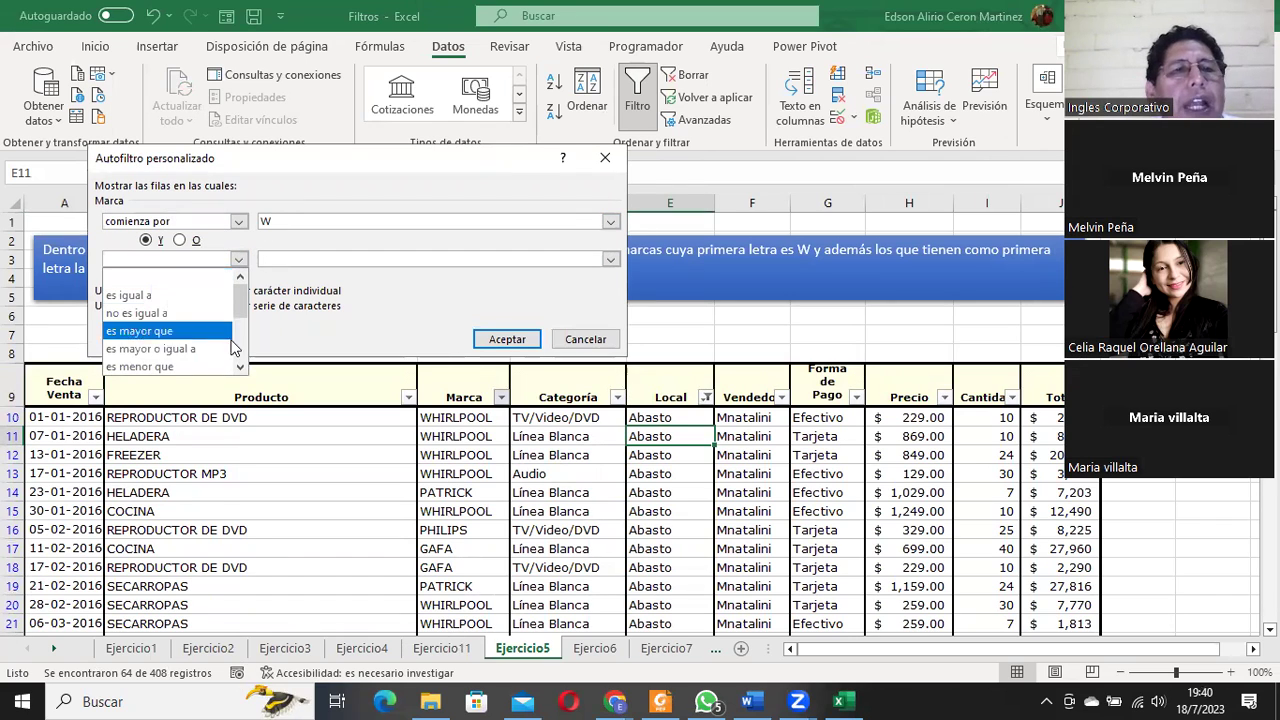
pyautogui.click(237, 366)
pyautogui.click(237, 366)
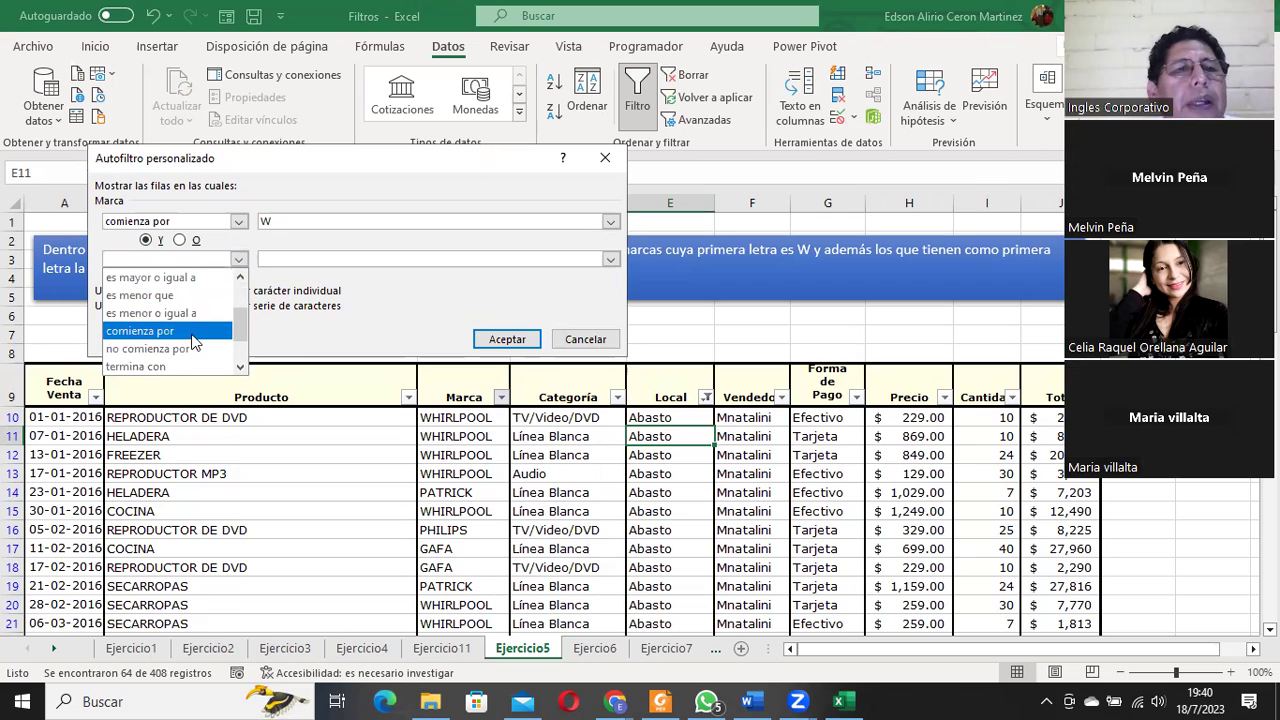
pyautogui.click(140, 330)
pyautogui.click(286, 258)
pyautogui.write('G')
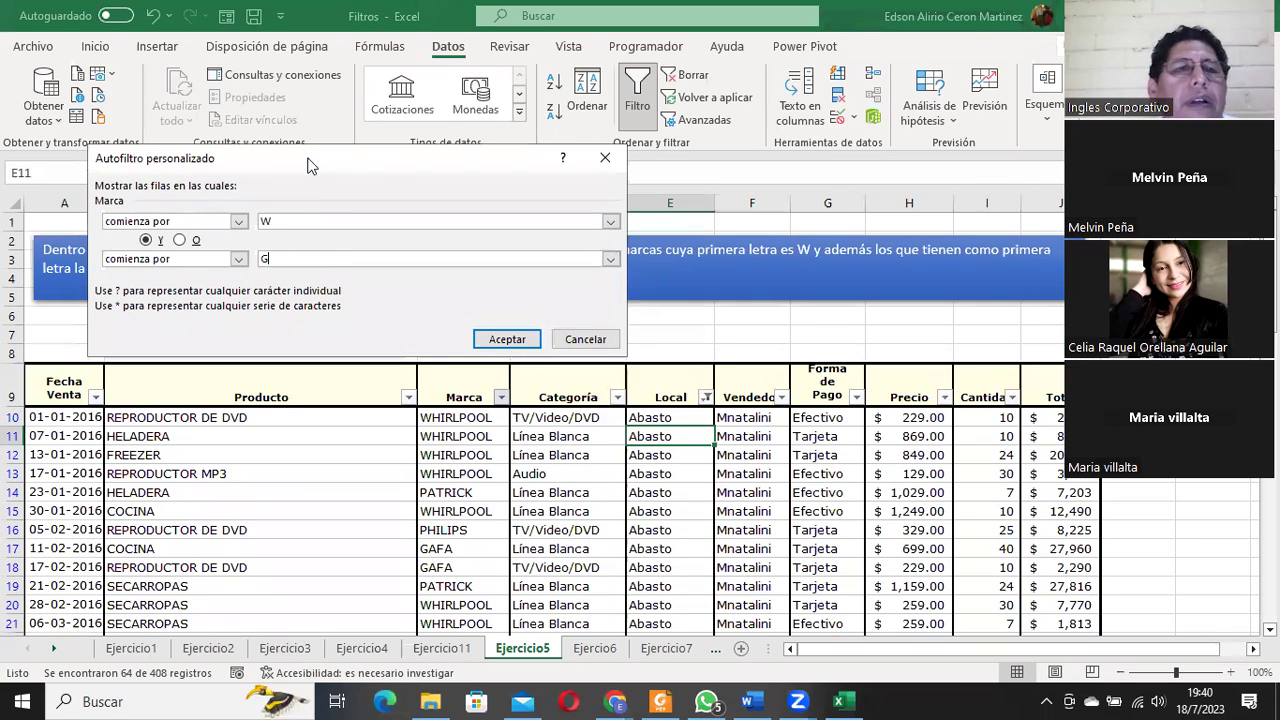
pyautogui.moveTo(310, 165); pyautogui.dragTo(526, 166)
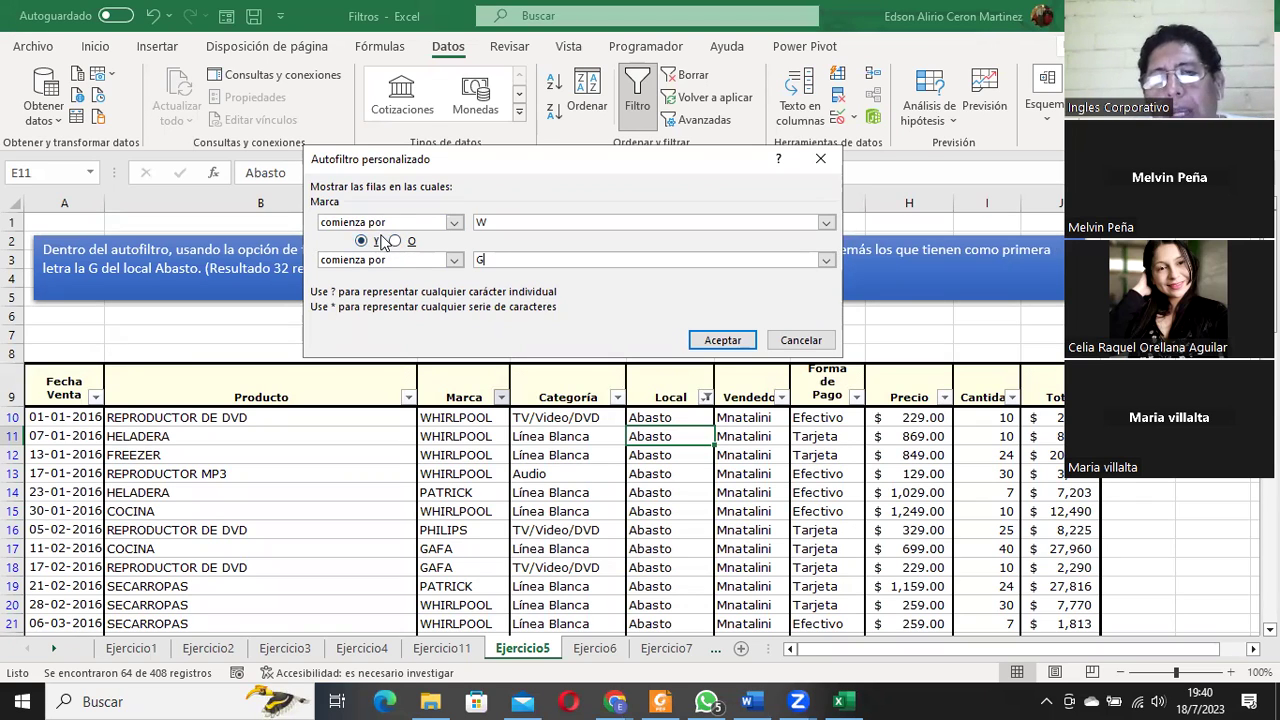
pyautogui.click(727, 342)
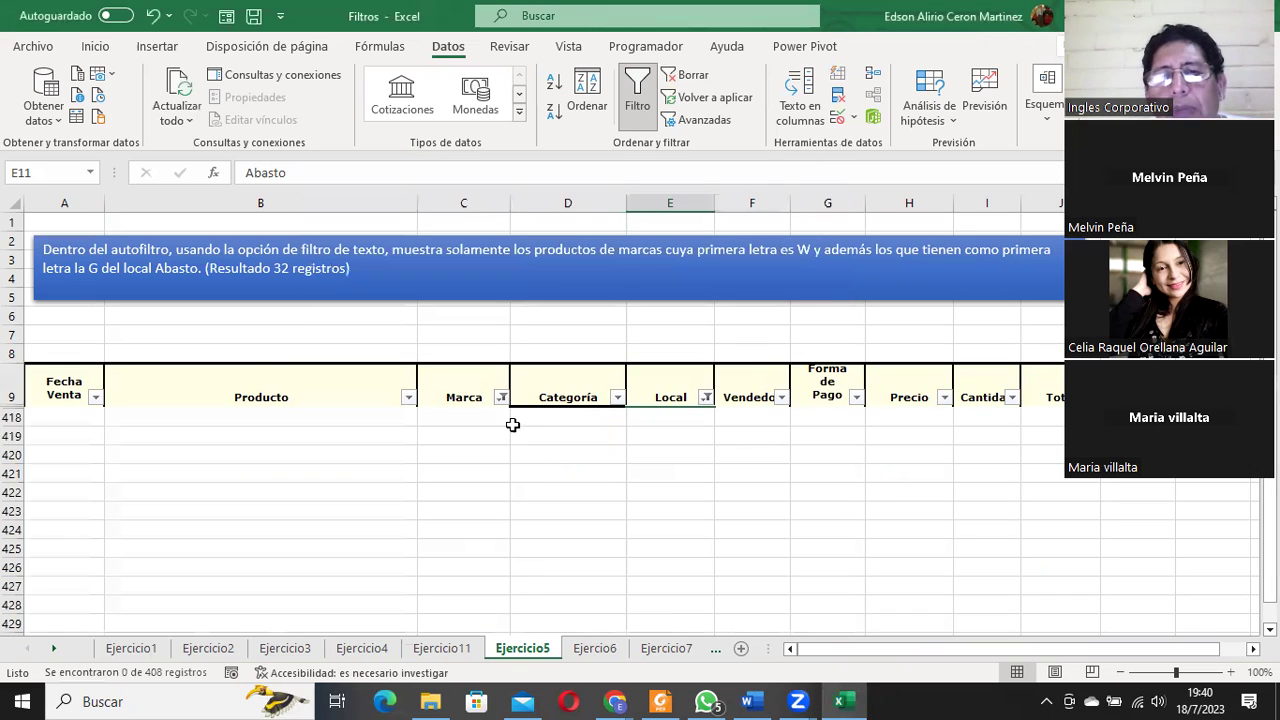
# Change the brand conditions to W or G, leaving 32 of 408 Abasto records.
pyautogui.click(501, 397)
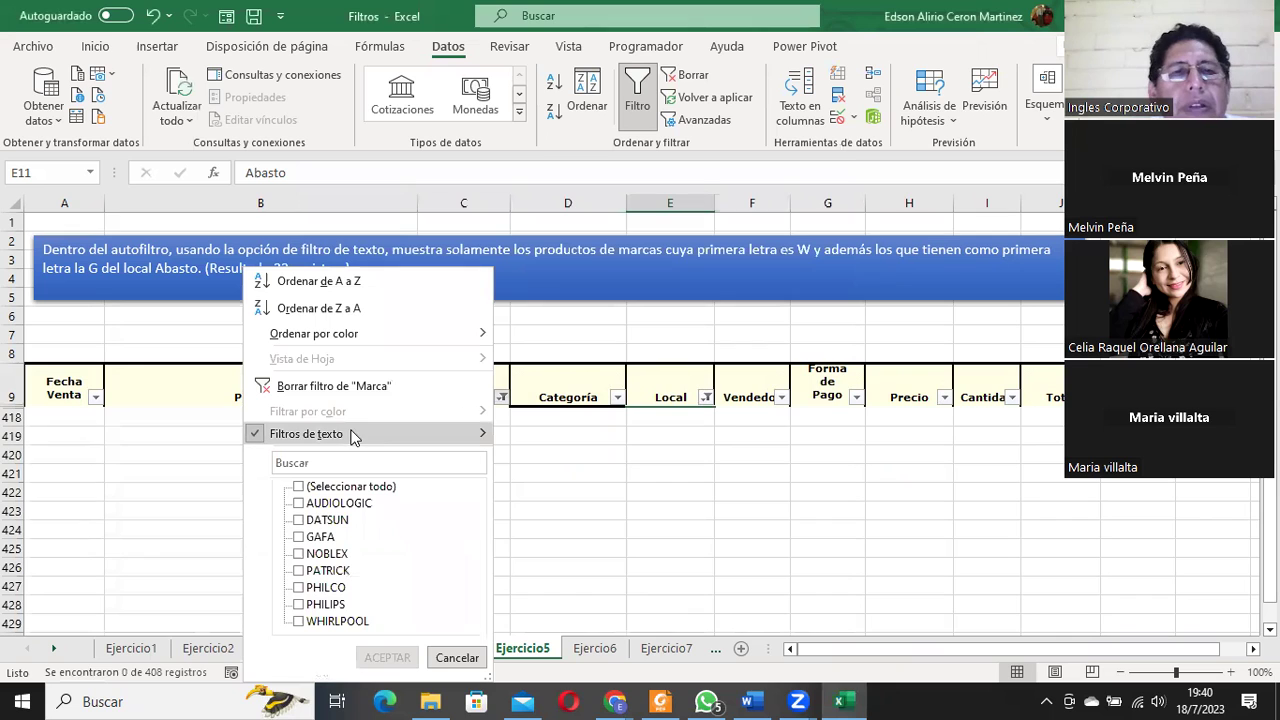
pyautogui.moveTo(352, 433)
pyautogui.click(590, 608)
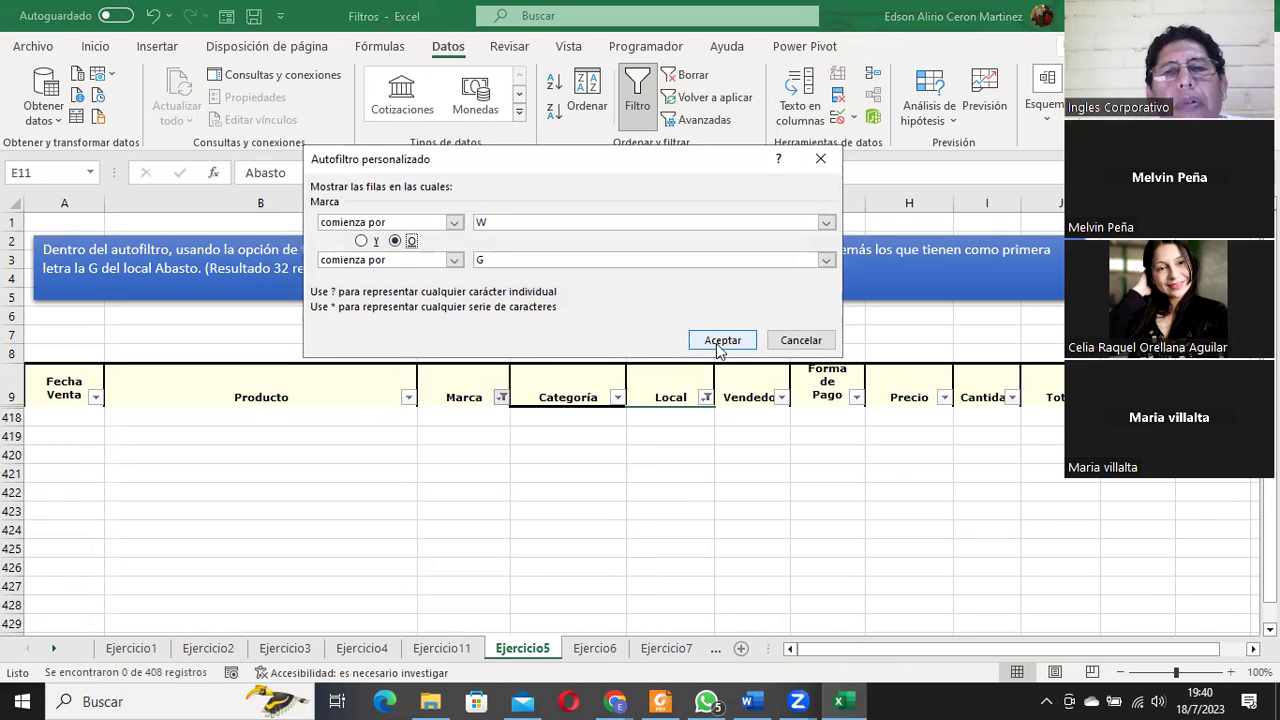
pyautogui.click(717, 342)
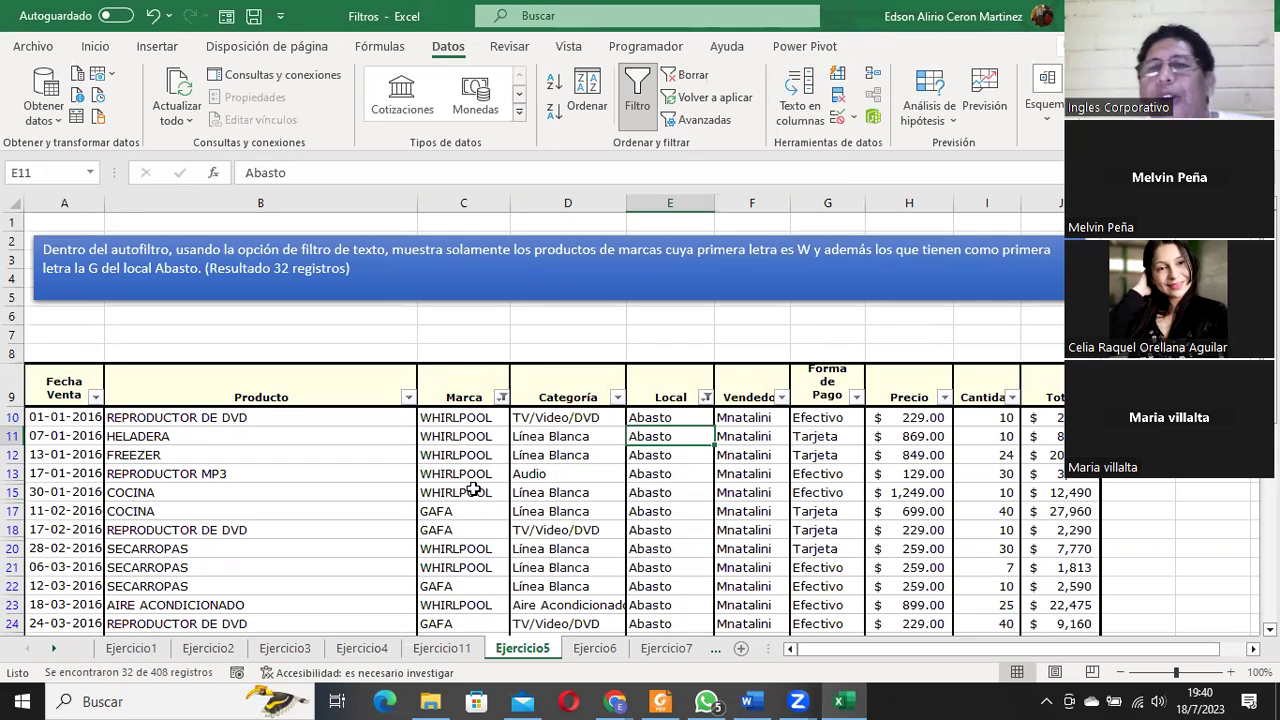
pyautogui.click(472, 490)
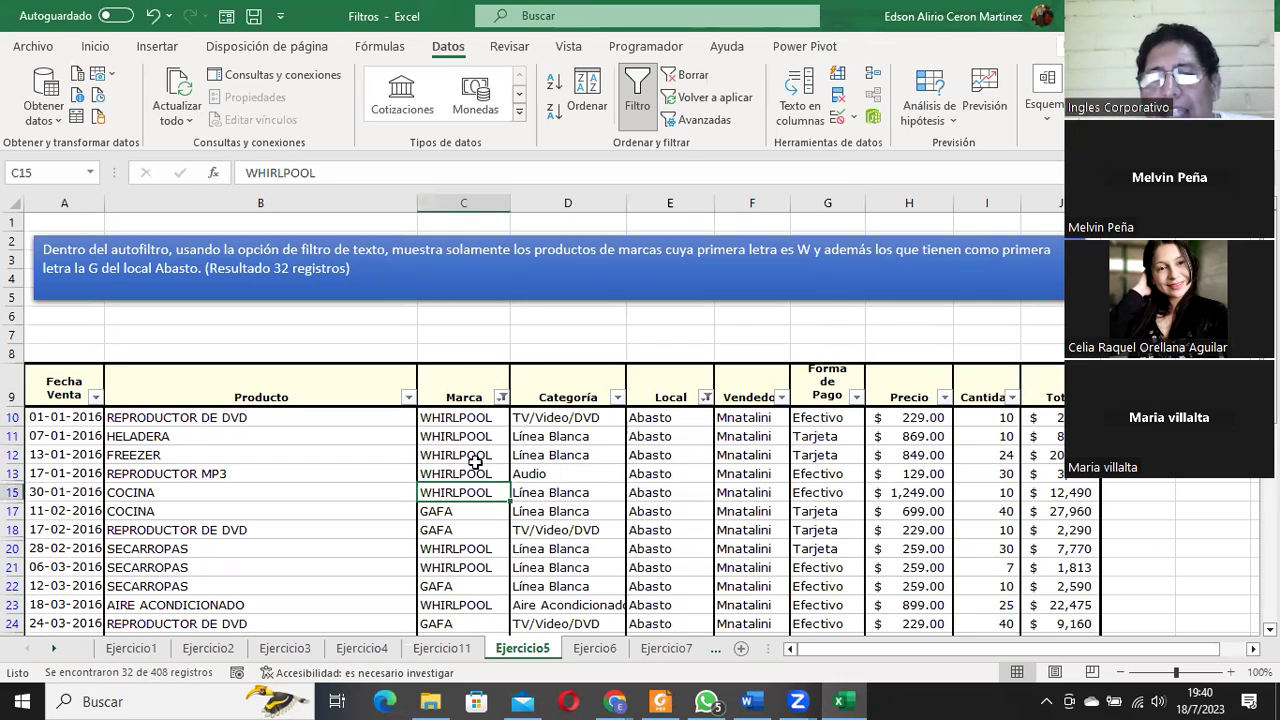
pyautogui.click(438, 514)
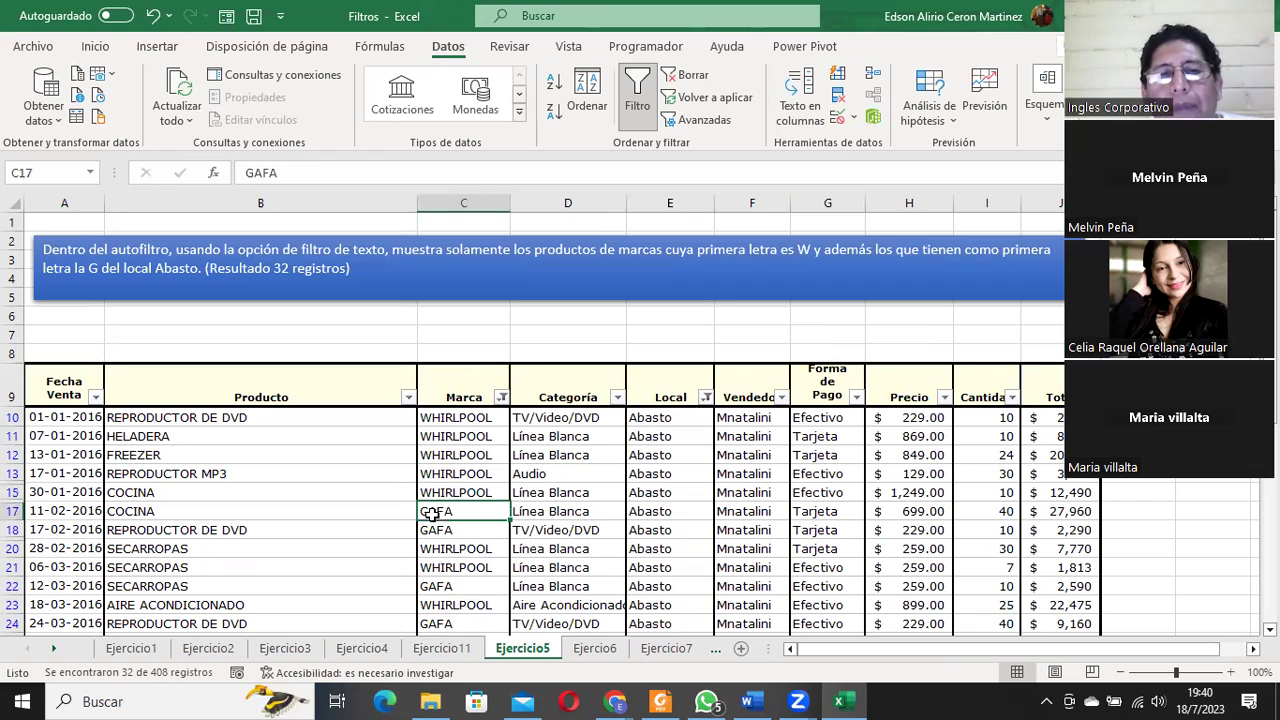
pyautogui.click(503, 398)
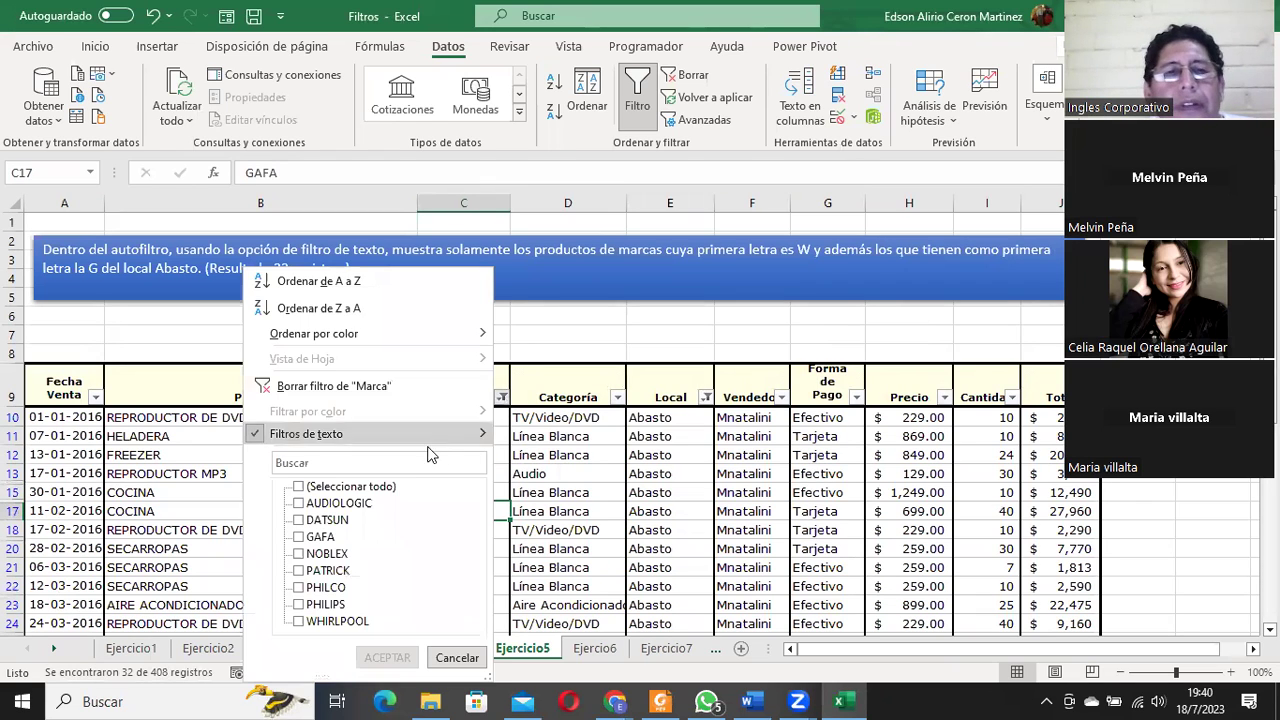
pyautogui.moveTo(418, 437)
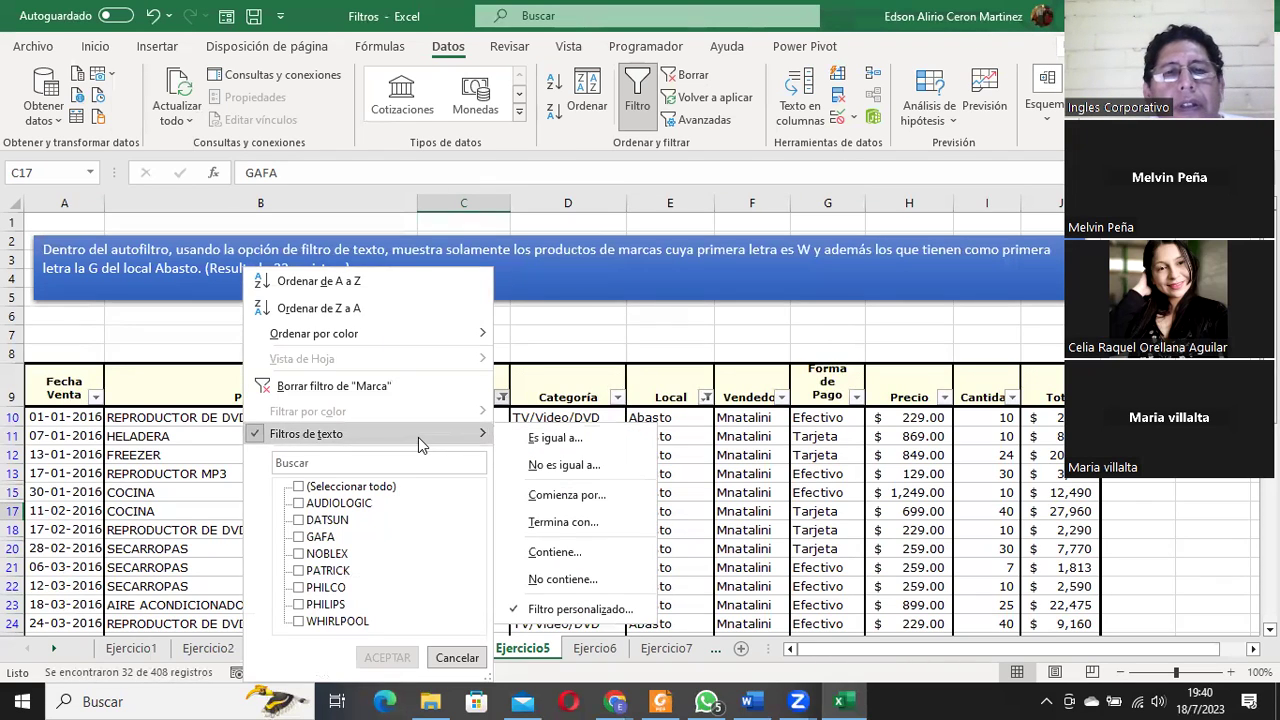
pyautogui.click(573, 609)
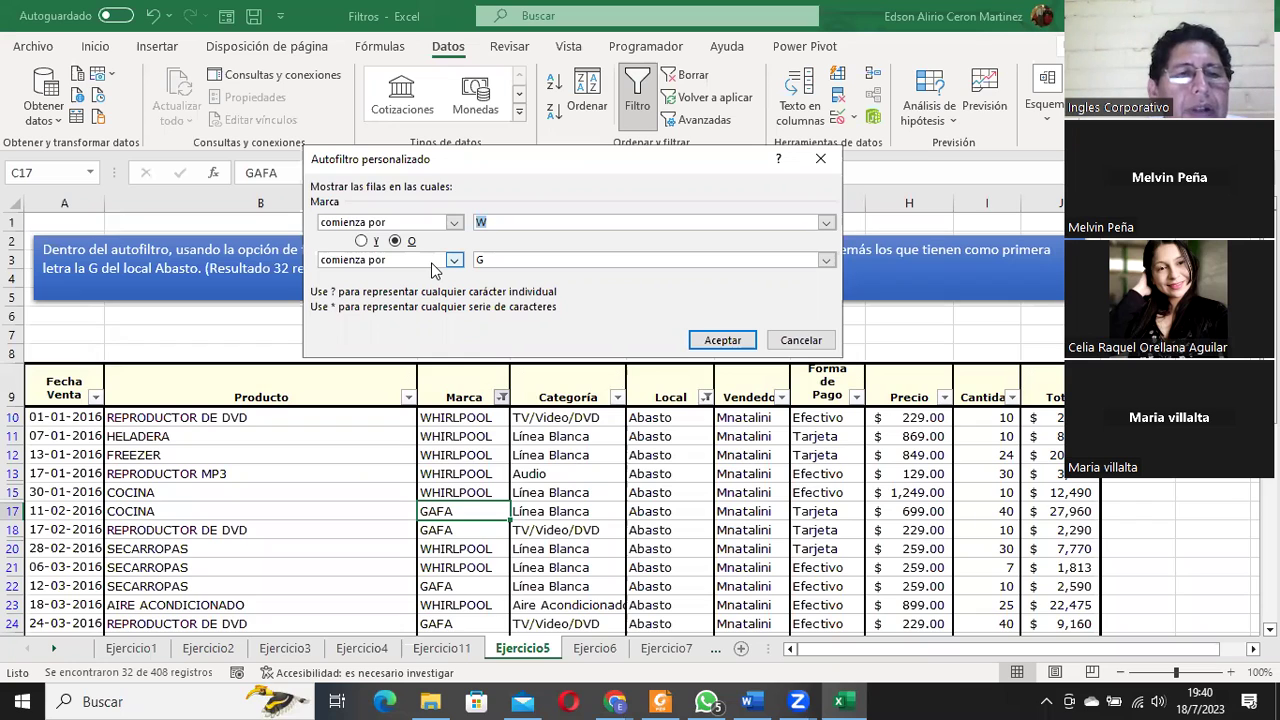
pyautogui.click(801, 341)
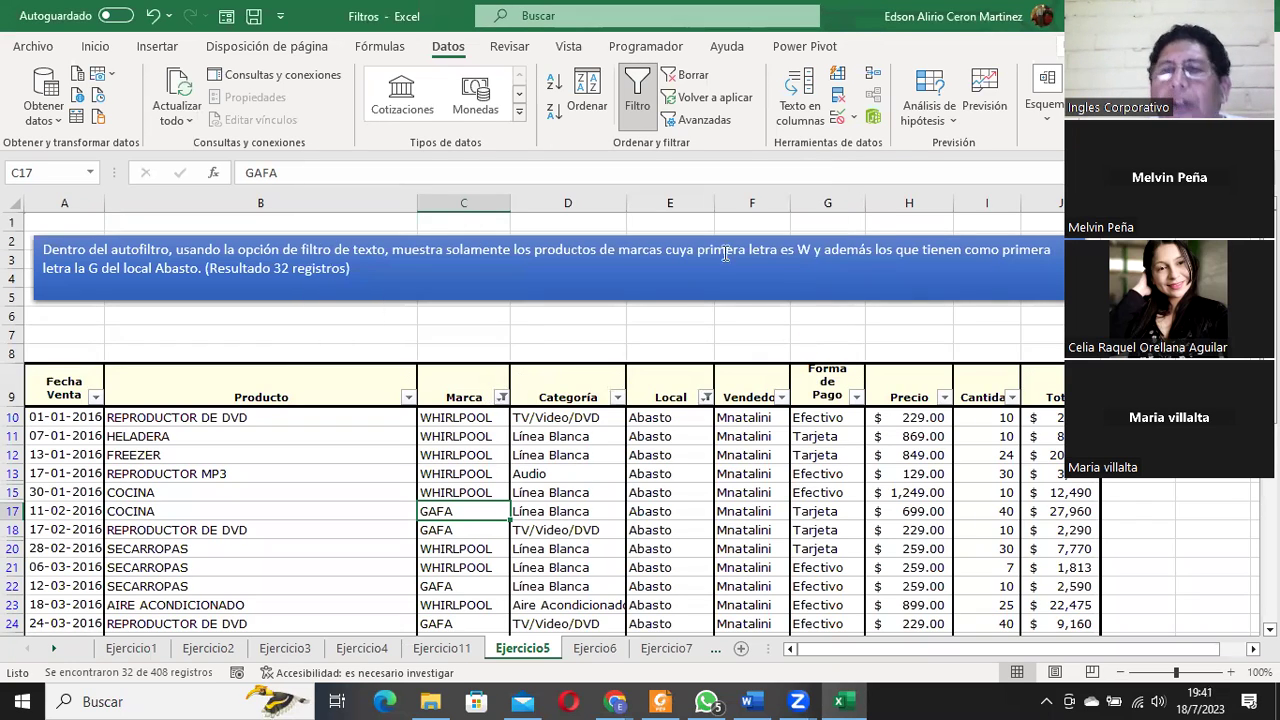
# Clear existing filters, then keep only GAFA and WHIRLPOOL brands, showing 148 of 408 records.
pyautogui.click(668, 77)
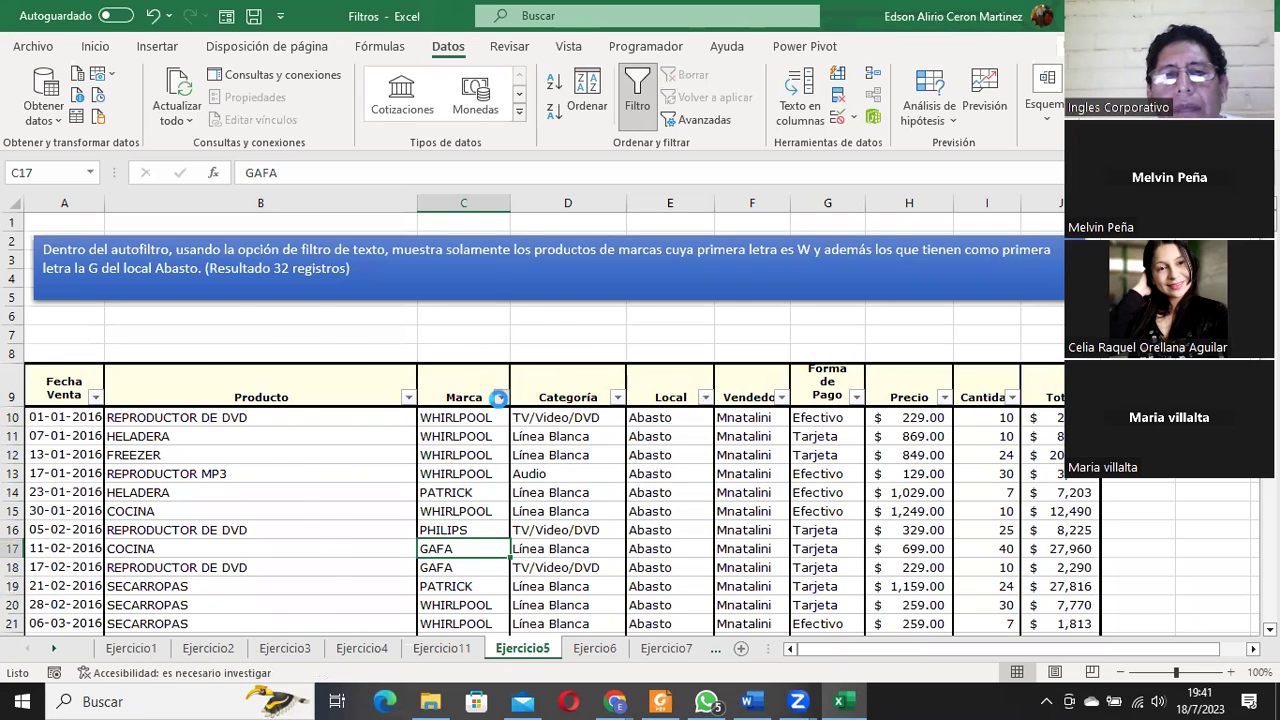
pyautogui.click(500, 400)
pyautogui.click(360, 490)
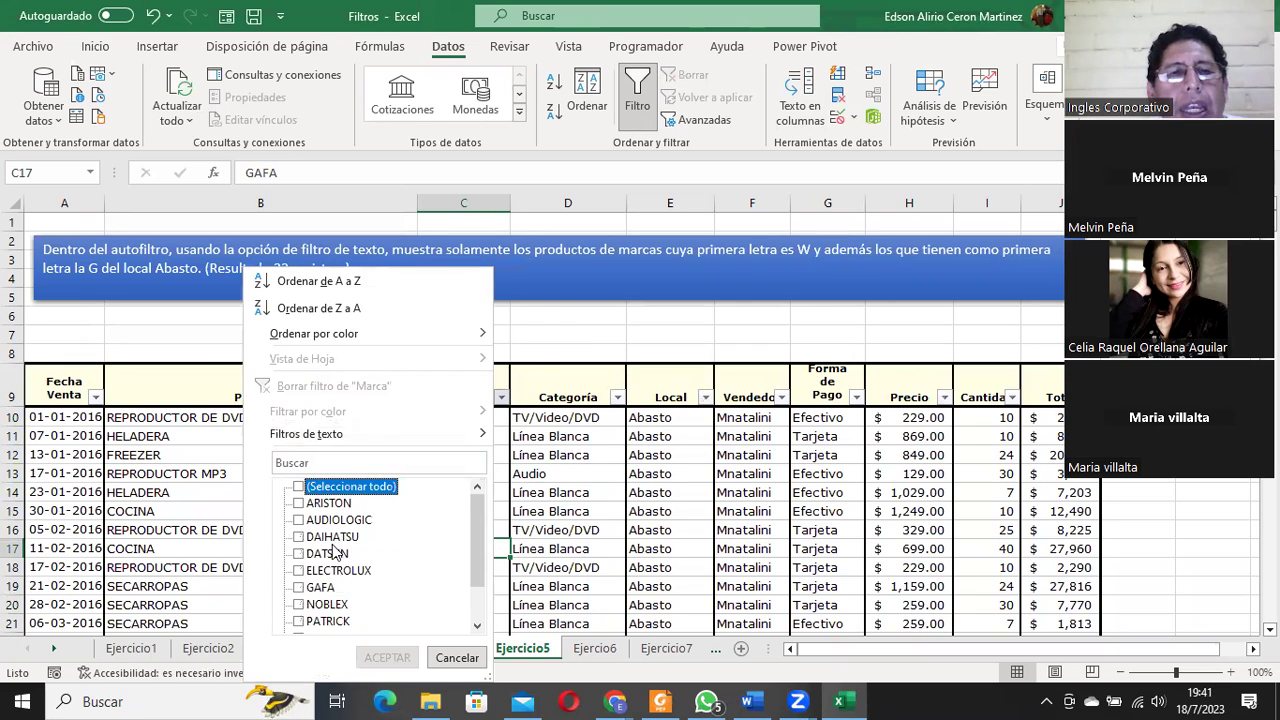
pyautogui.click(312, 588)
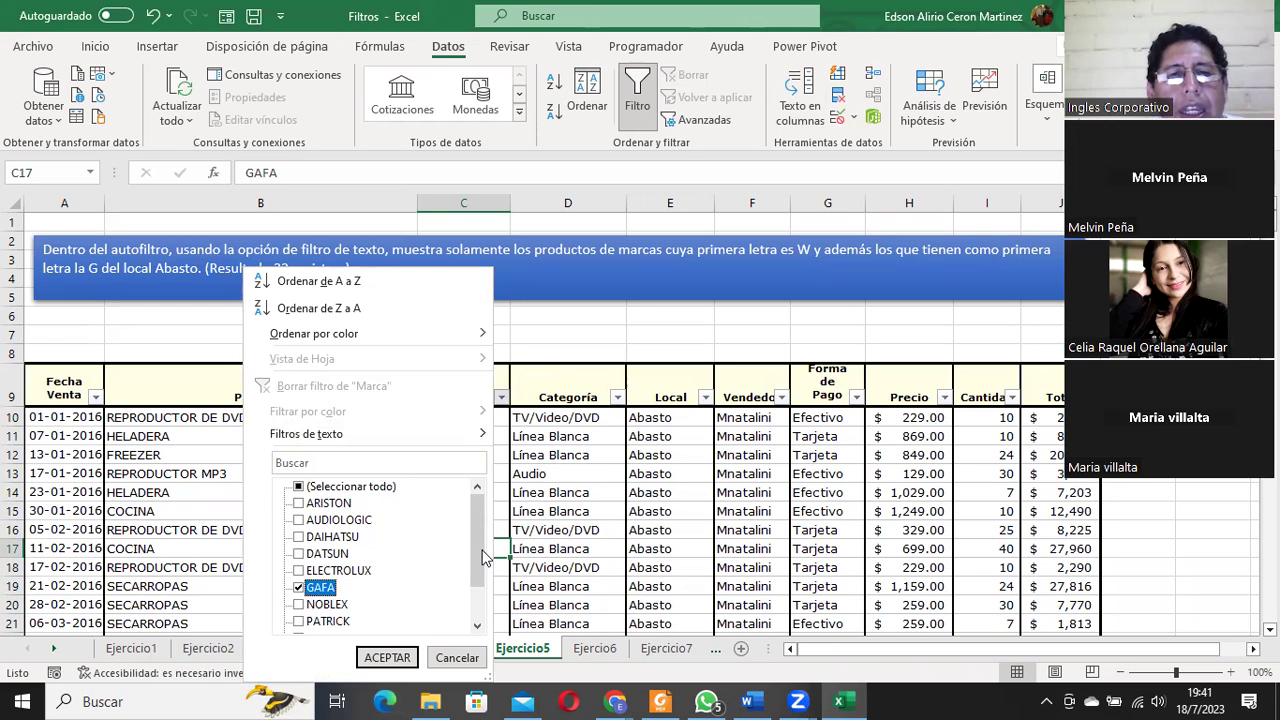
pyautogui.moveTo(487, 557); pyautogui.dragTo(487, 617)
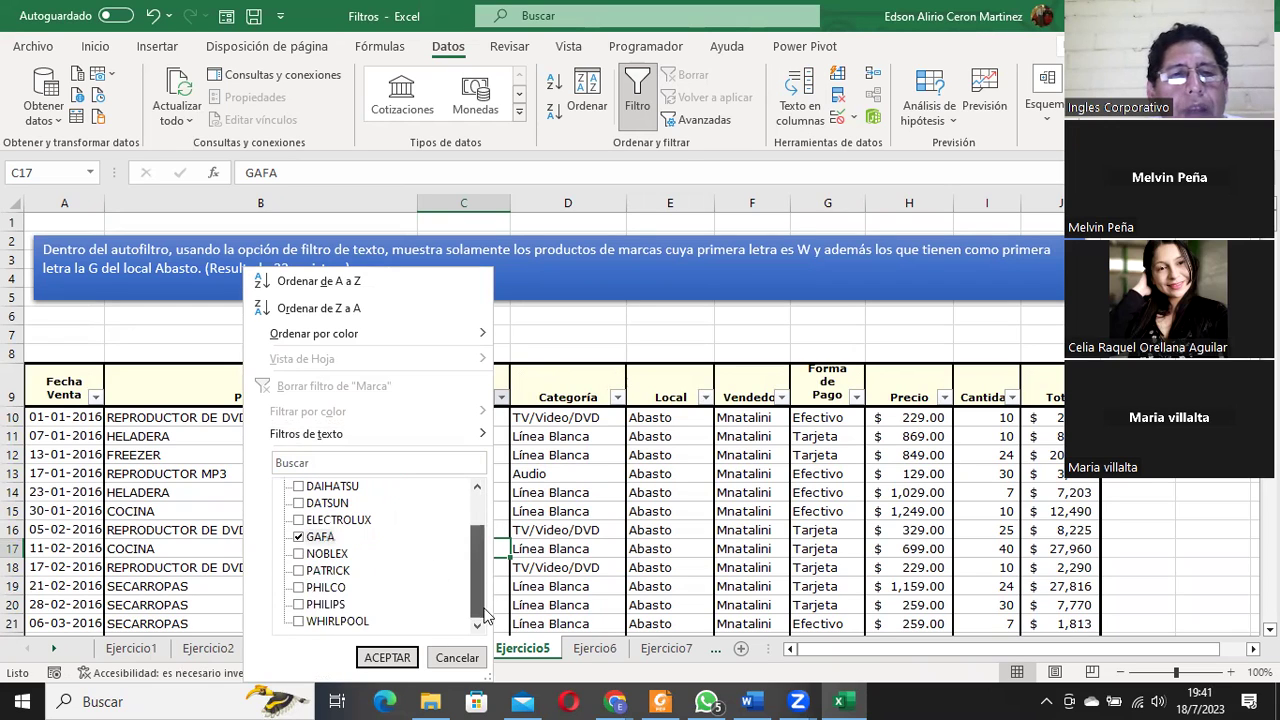
pyautogui.click(299, 621)
pyautogui.click(386, 658)
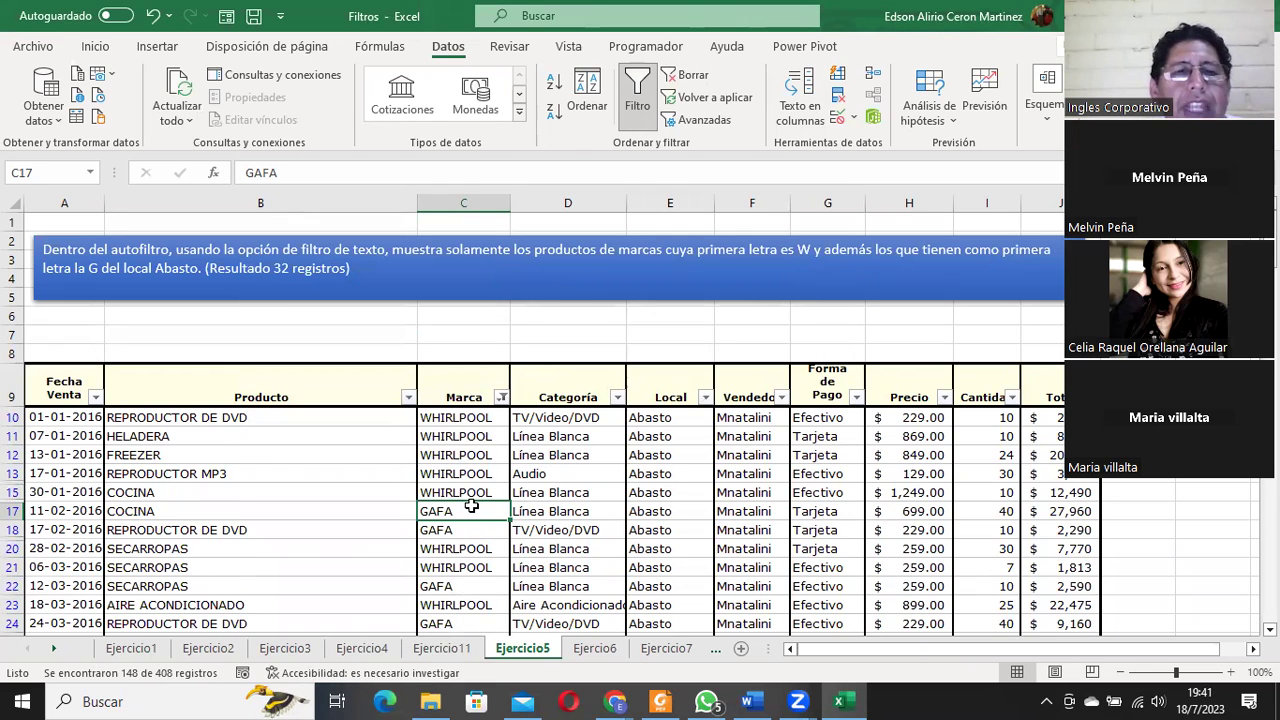
pyautogui.scroll(-1, 471, 507)
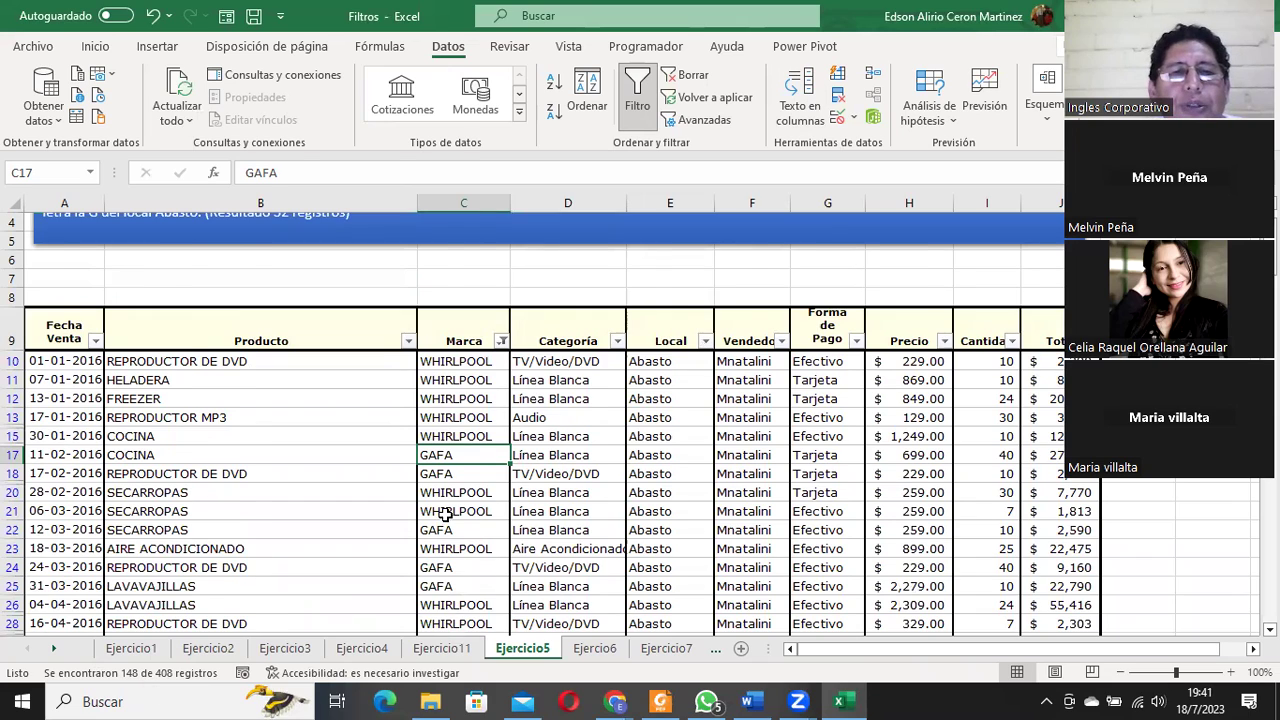
pyautogui.scroll(-3, 444, 512)
pyautogui.scroll(-3, 447, 511)
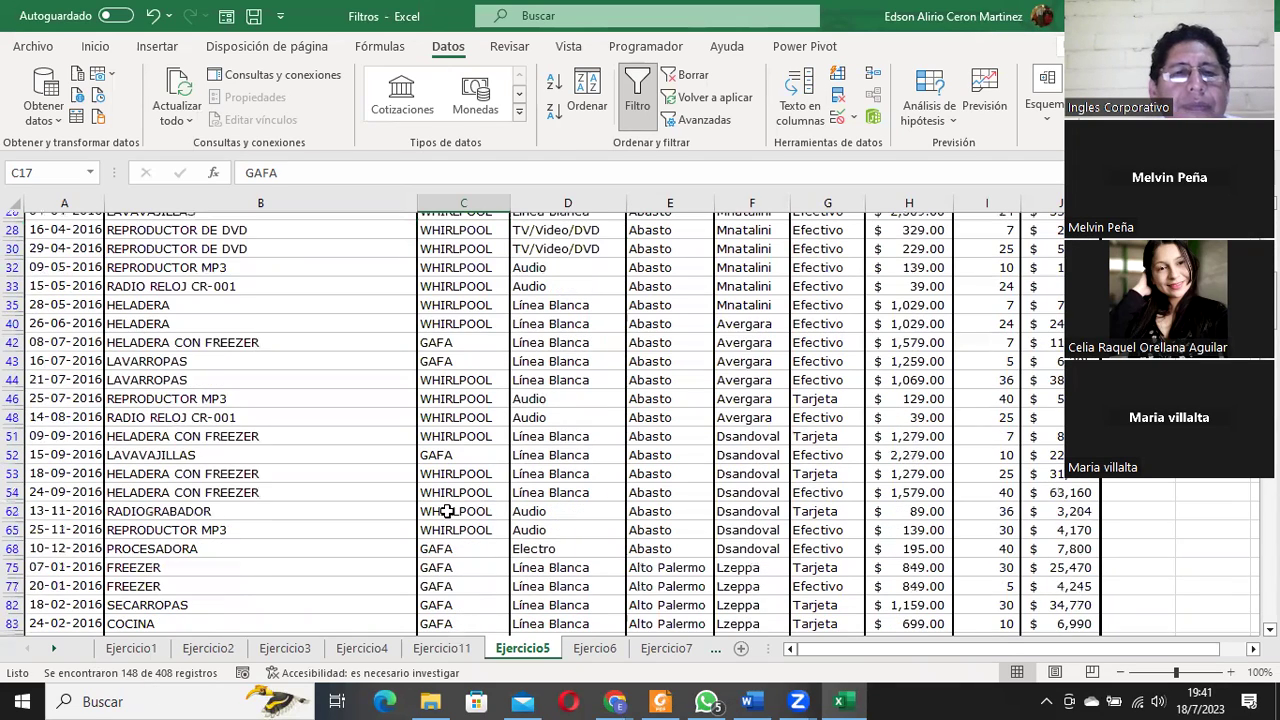
pyautogui.scroll(10, 447, 511)
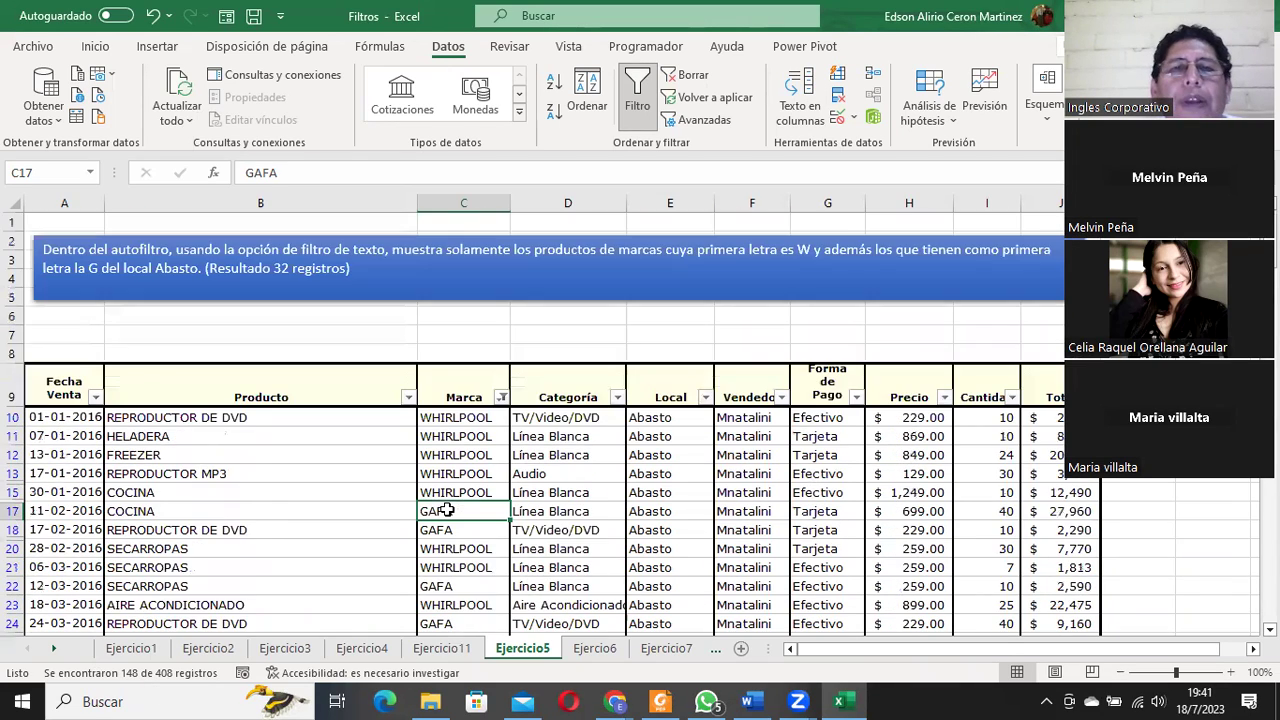
# Filter Local to Abasto only, then review the Marca filter without changing it.
pyautogui.click(705, 398)
pyautogui.click(568, 487)
pyautogui.click(528, 503)
pyautogui.click(591, 657)
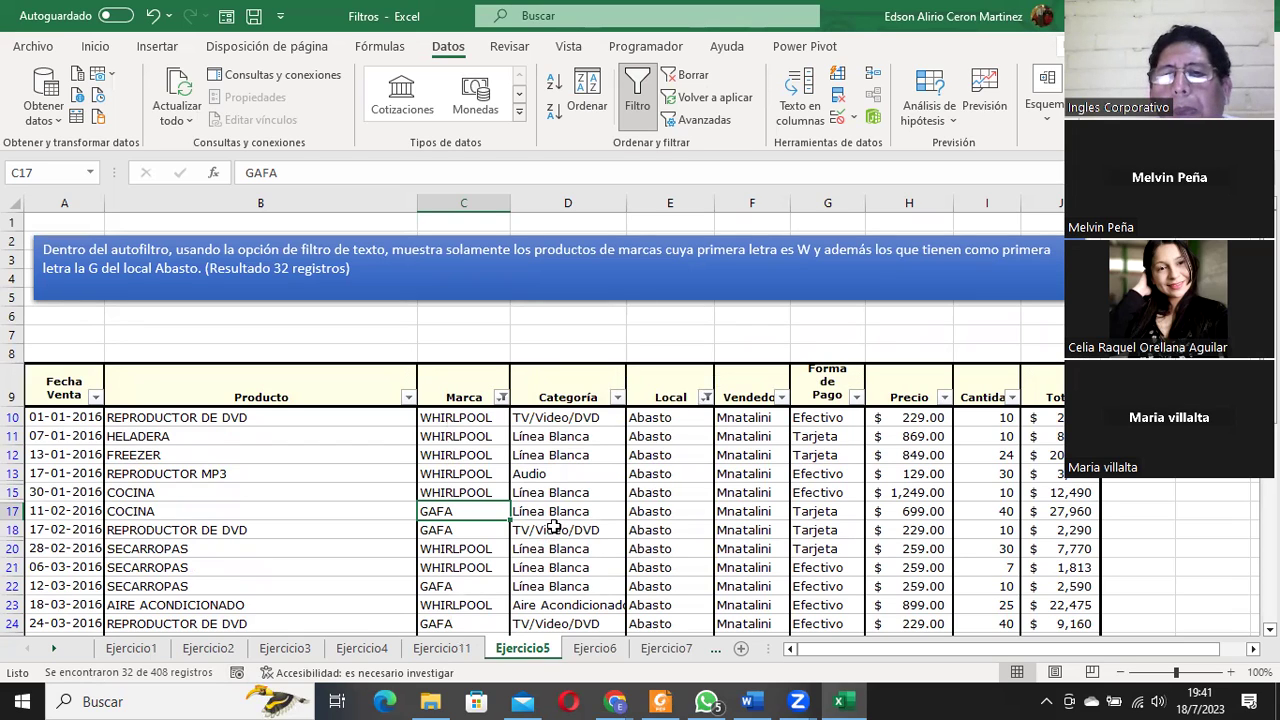
pyautogui.click(503, 398)
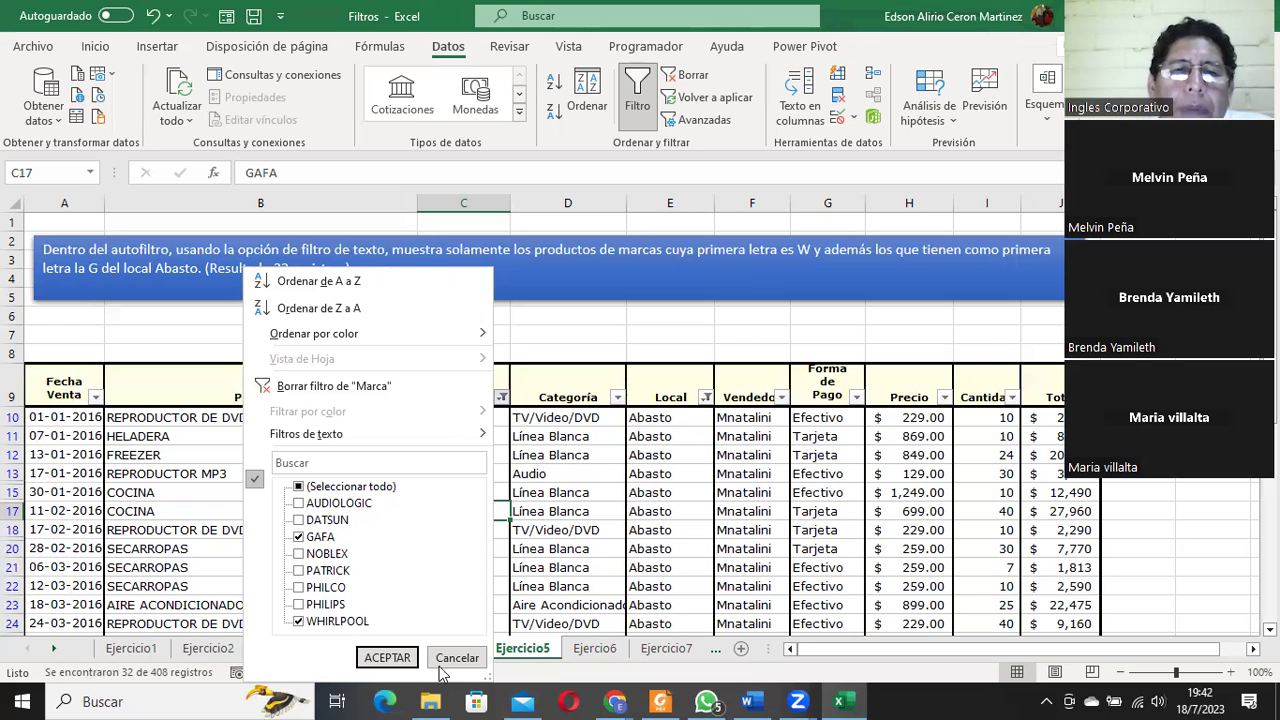
pyautogui.click(552, 606)
pyautogui.click(628, 524)
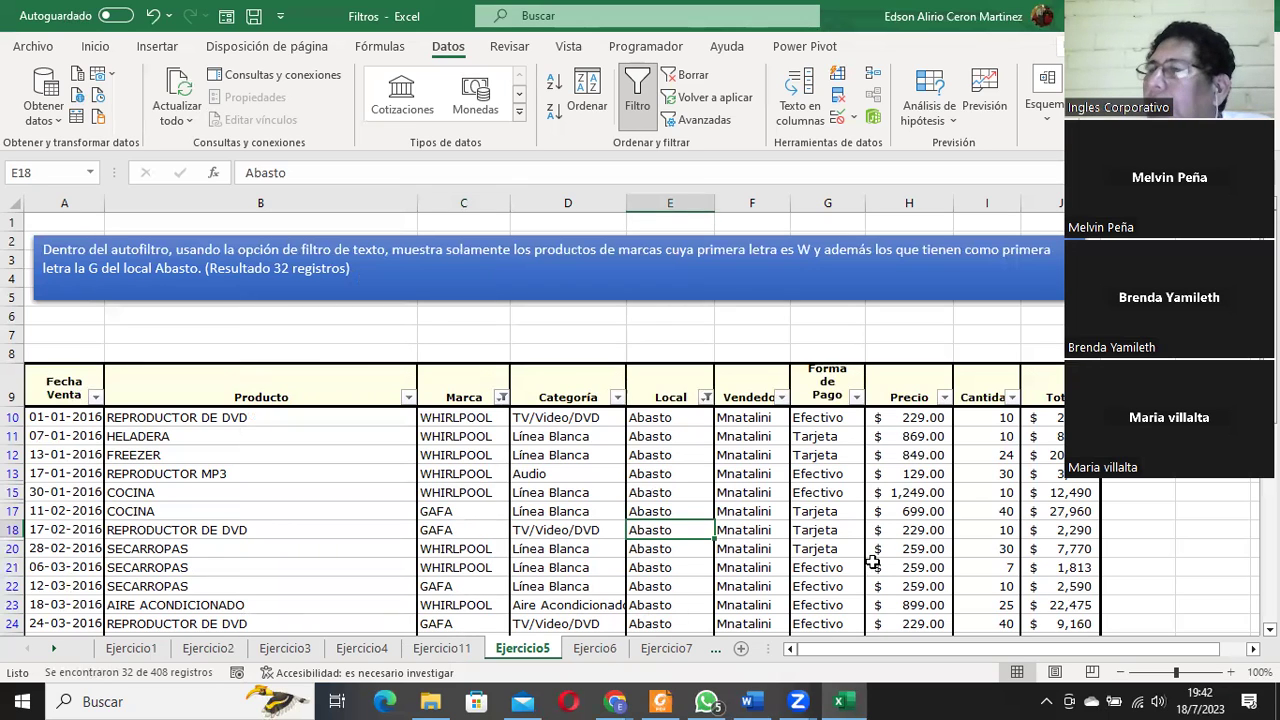
# Open the Ejercicio6 sheet and select its Fecha Venta header cell.
pyautogui.click(594, 650)
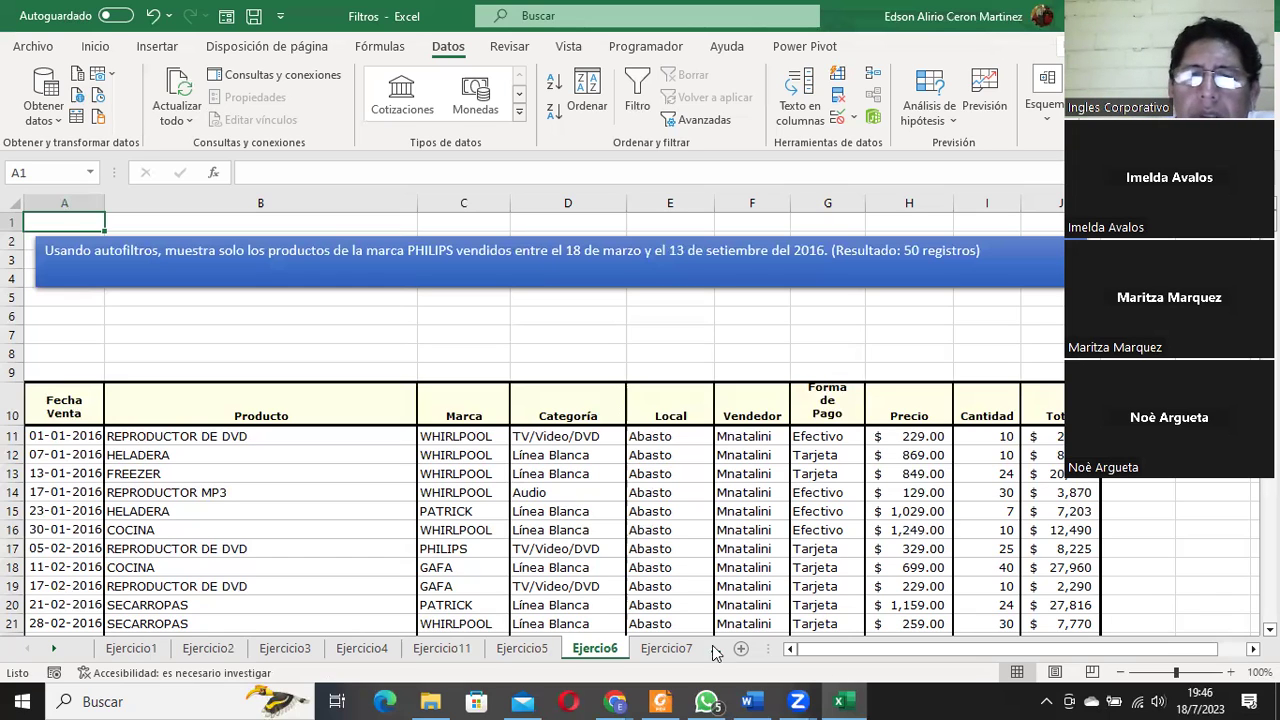
pyautogui.click(48, 408)
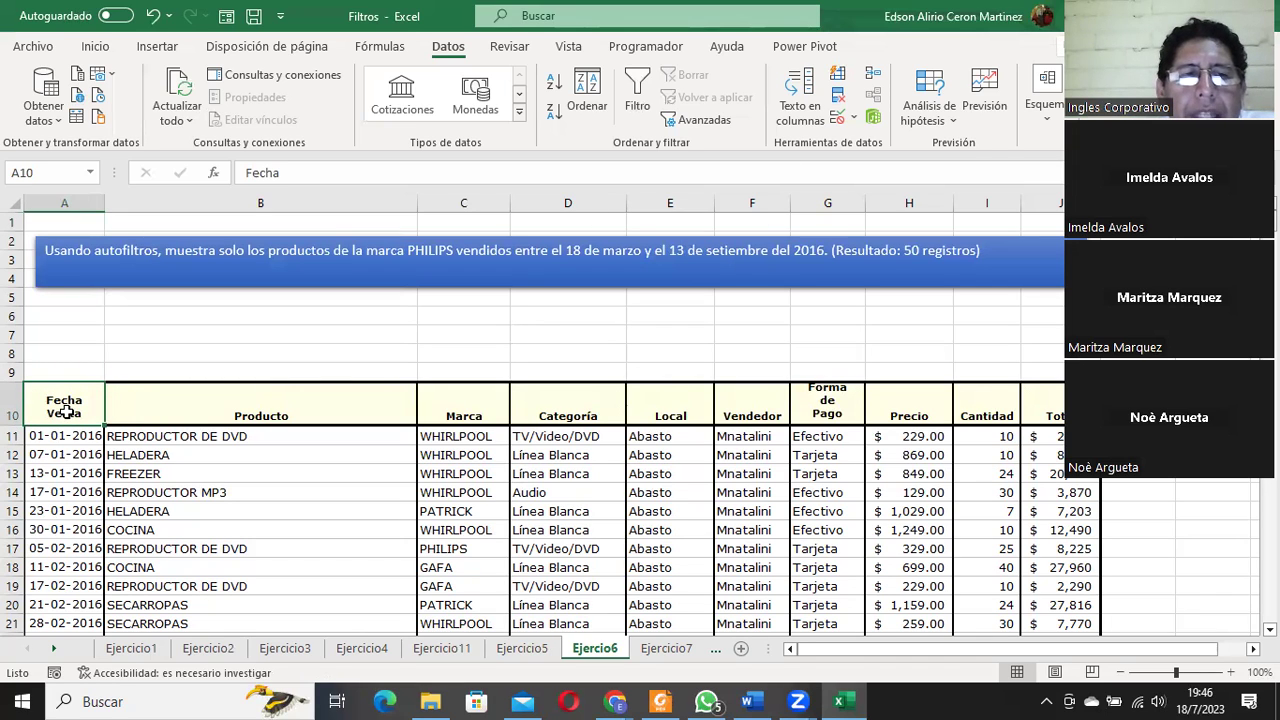
# Turn on AutoFilter for the header row A10:I10.
pyautogui.click(192, 411)
pyautogui.moveTo(103, 410); pyautogui.dragTo(990, 408)
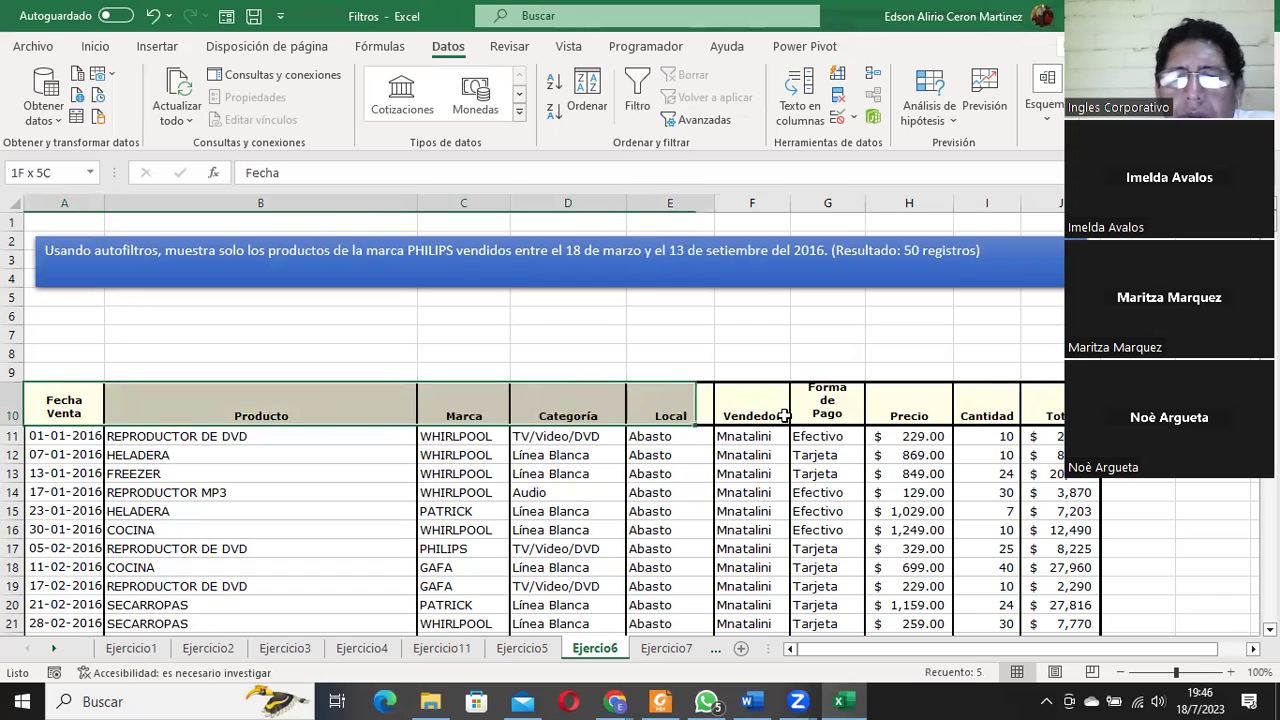
pyautogui.click(463, 399)
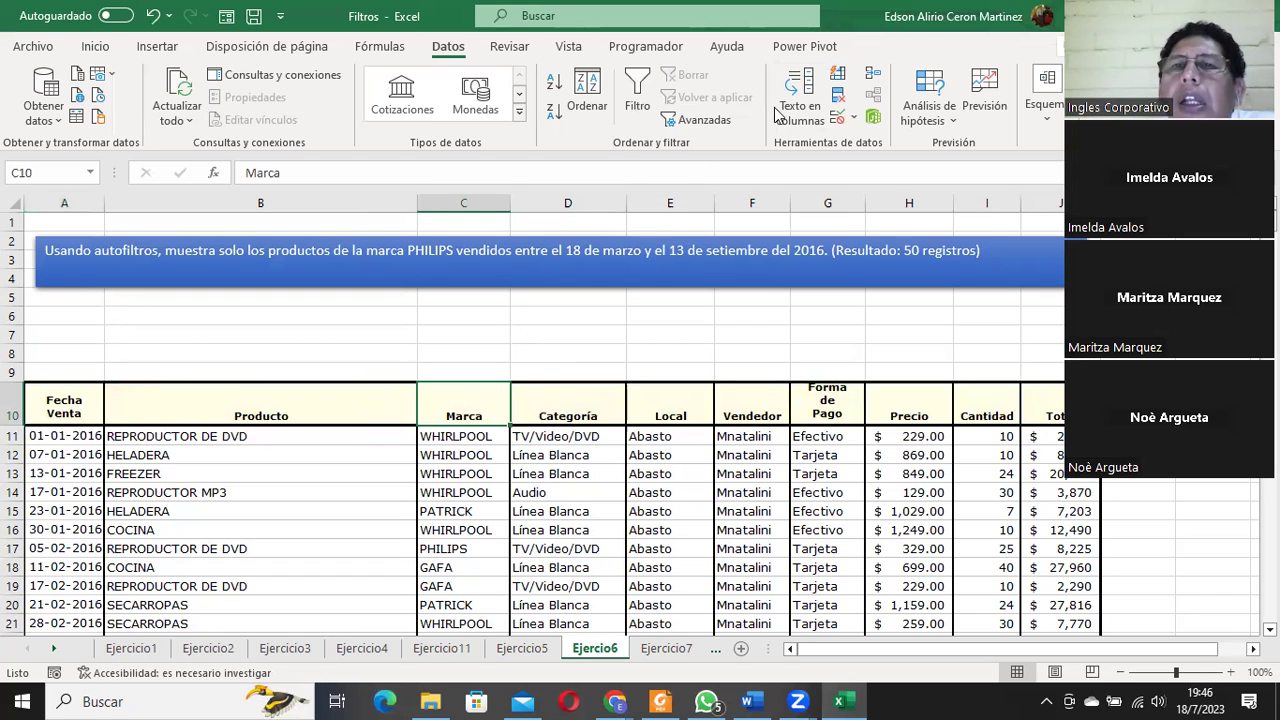
pyautogui.click(637, 95)
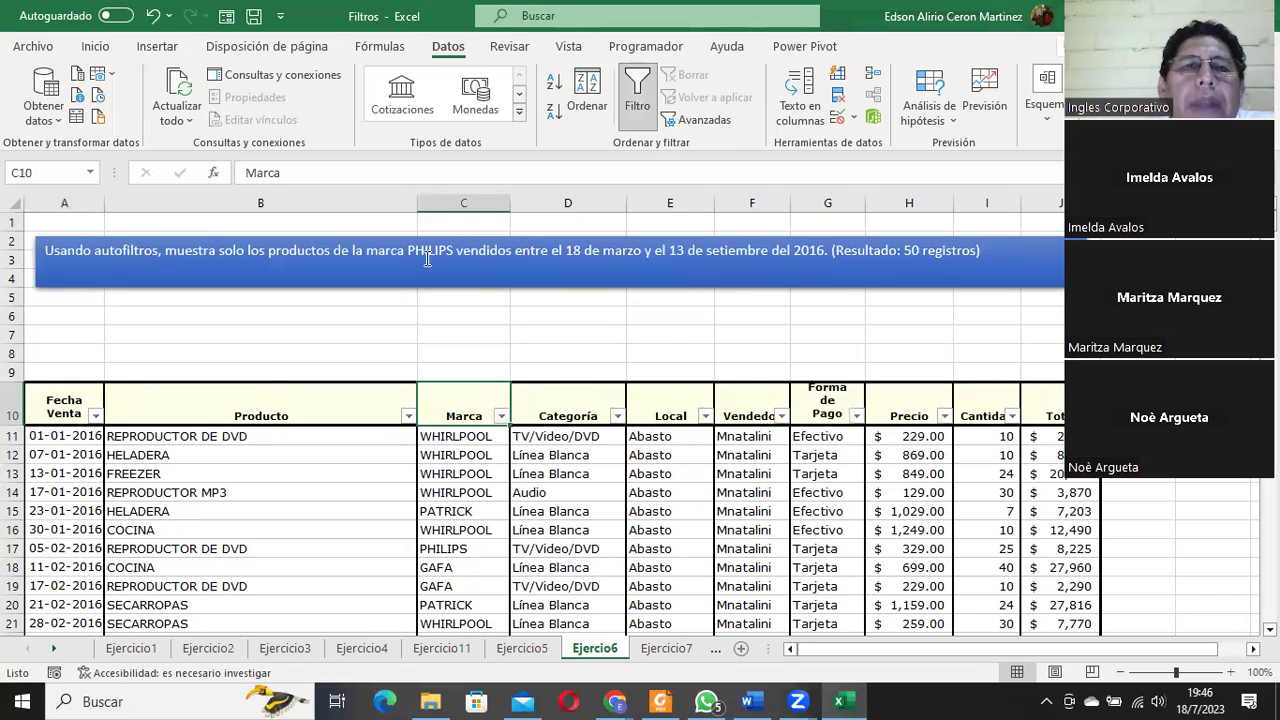
# Filter Marca to PHILIPS only, showing 123 of 408 records.
pyautogui.click(503, 417)
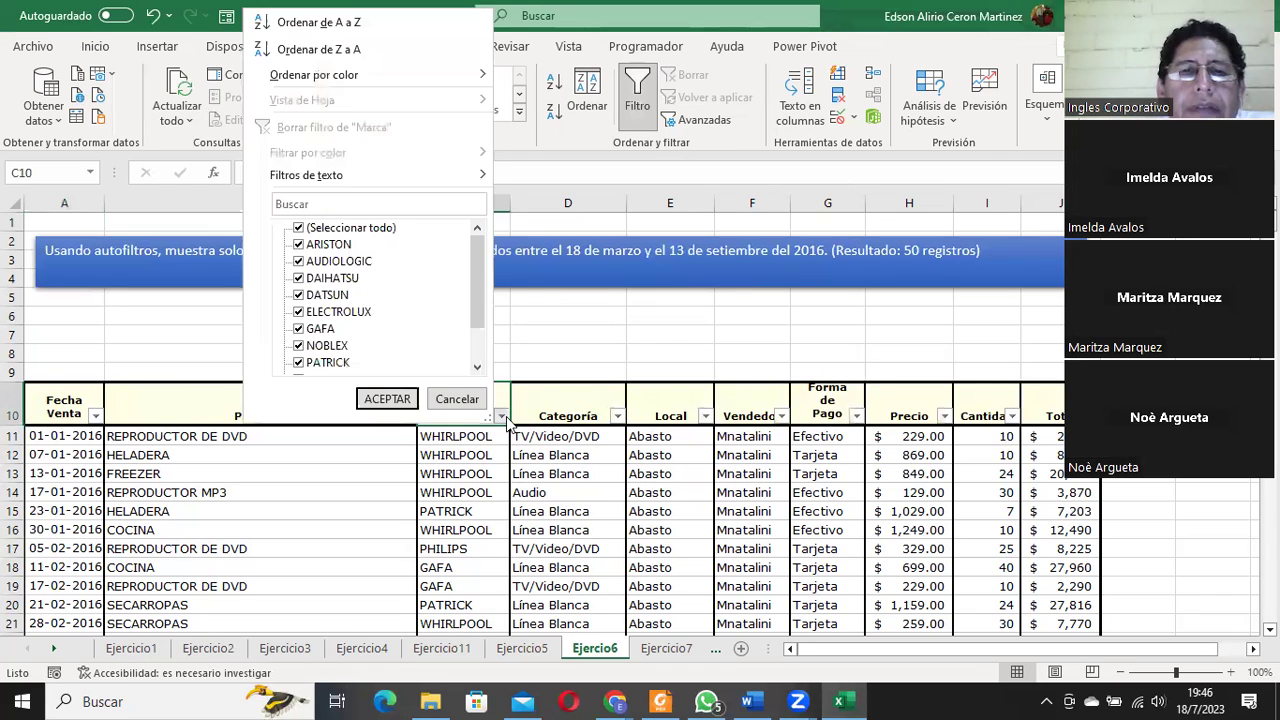
pyautogui.click(312, 228)
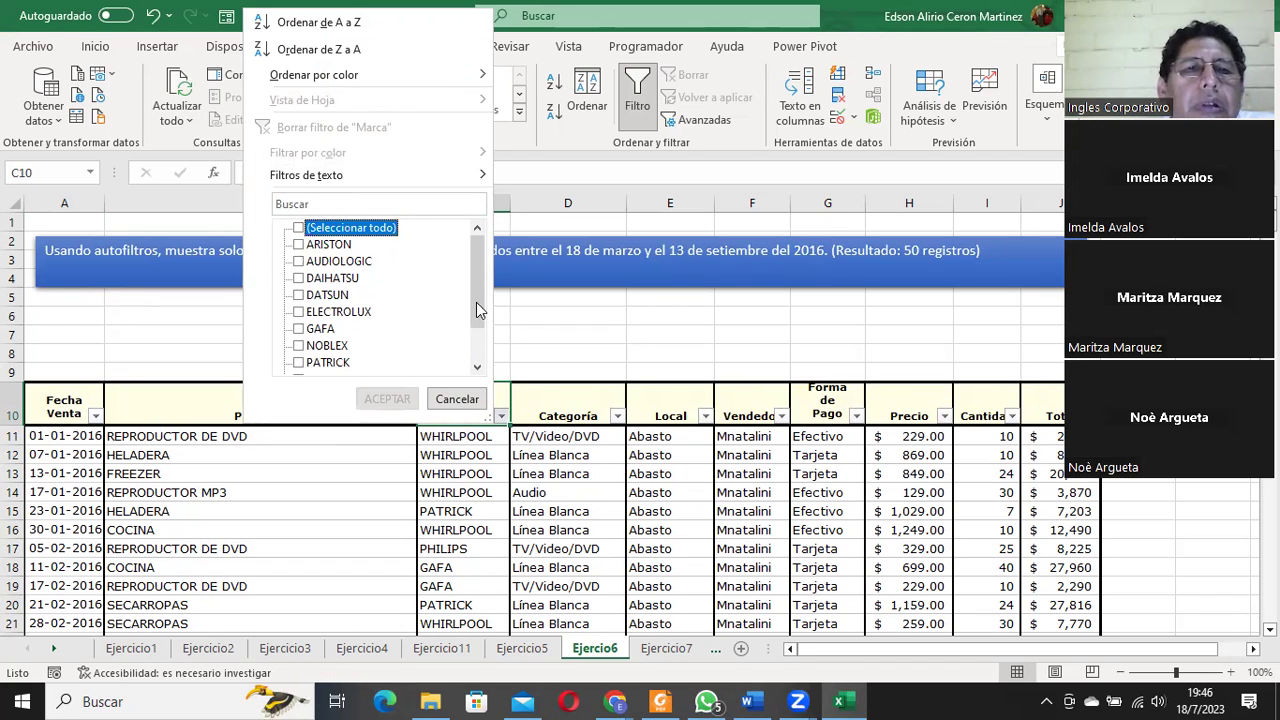
pyautogui.moveTo(477, 310); pyautogui.dragTo(478, 336)
pyautogui.click(299, 346)
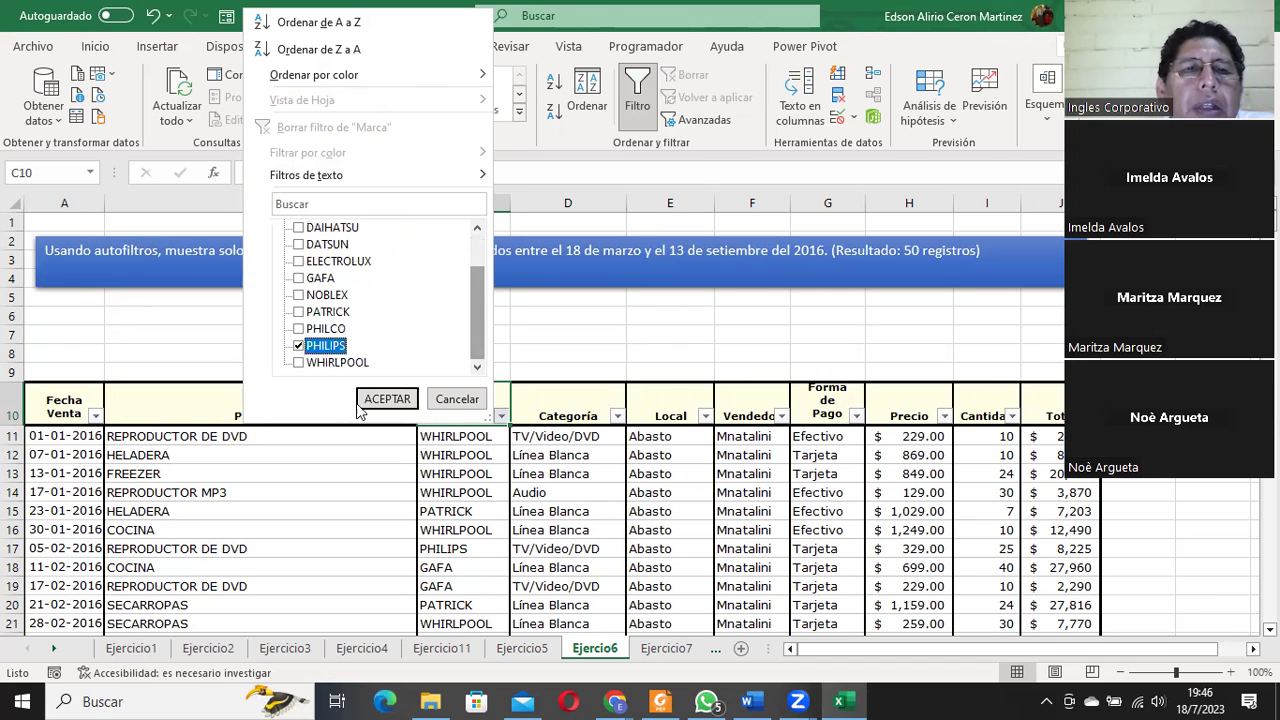
pyautogui.click(387, 399)
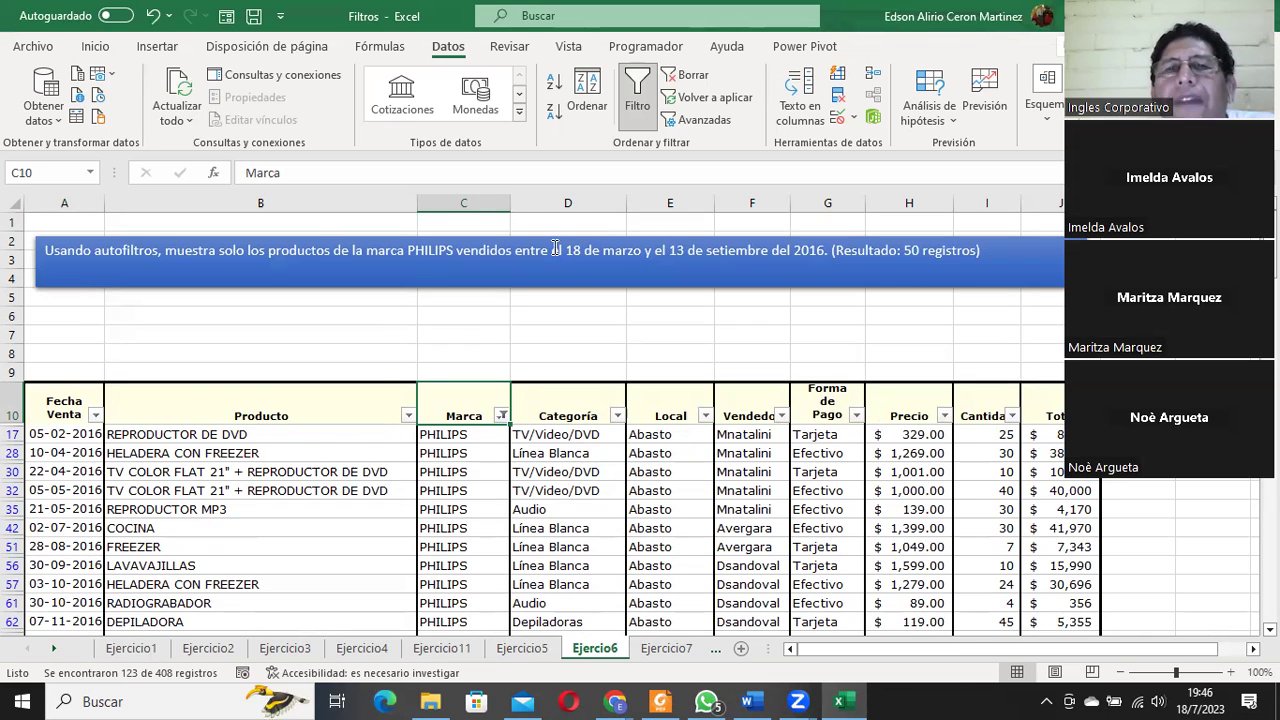
# Bring up the Fecha Venta filter's Filtros de fecha submenu of date conditions.
pyautogui.click(604, 251)
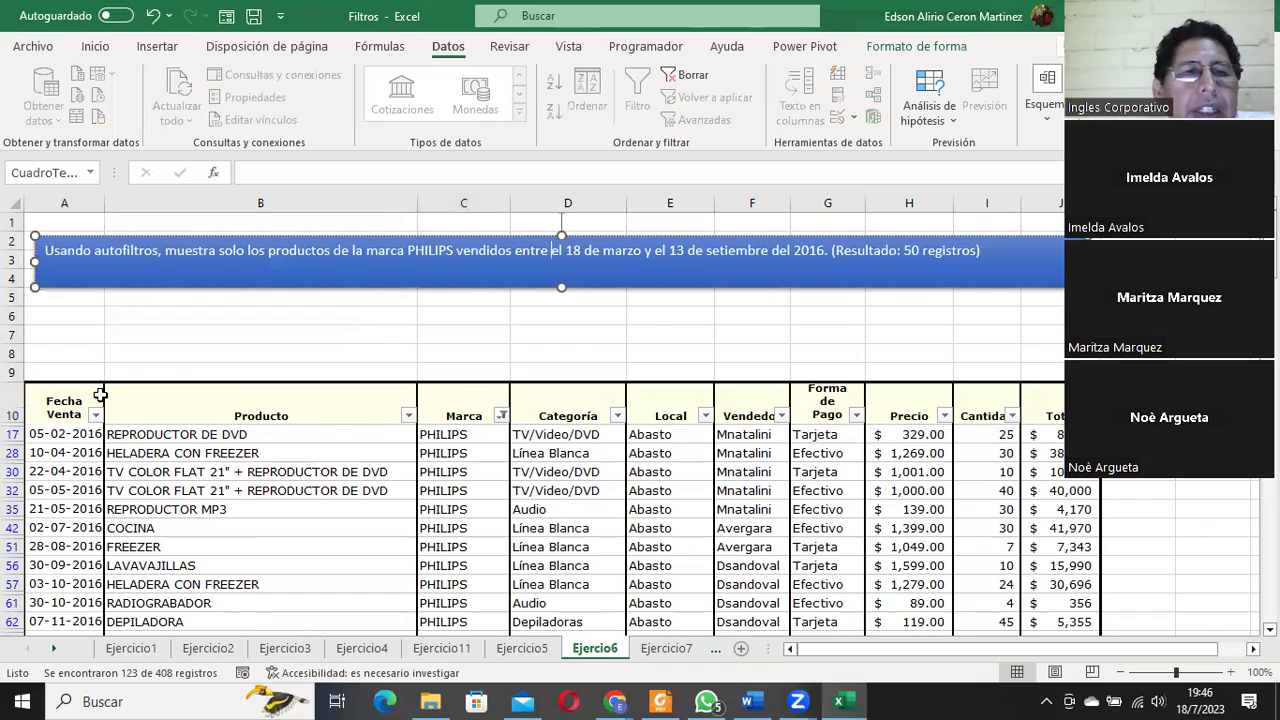
pyautogui.click(64, 410)
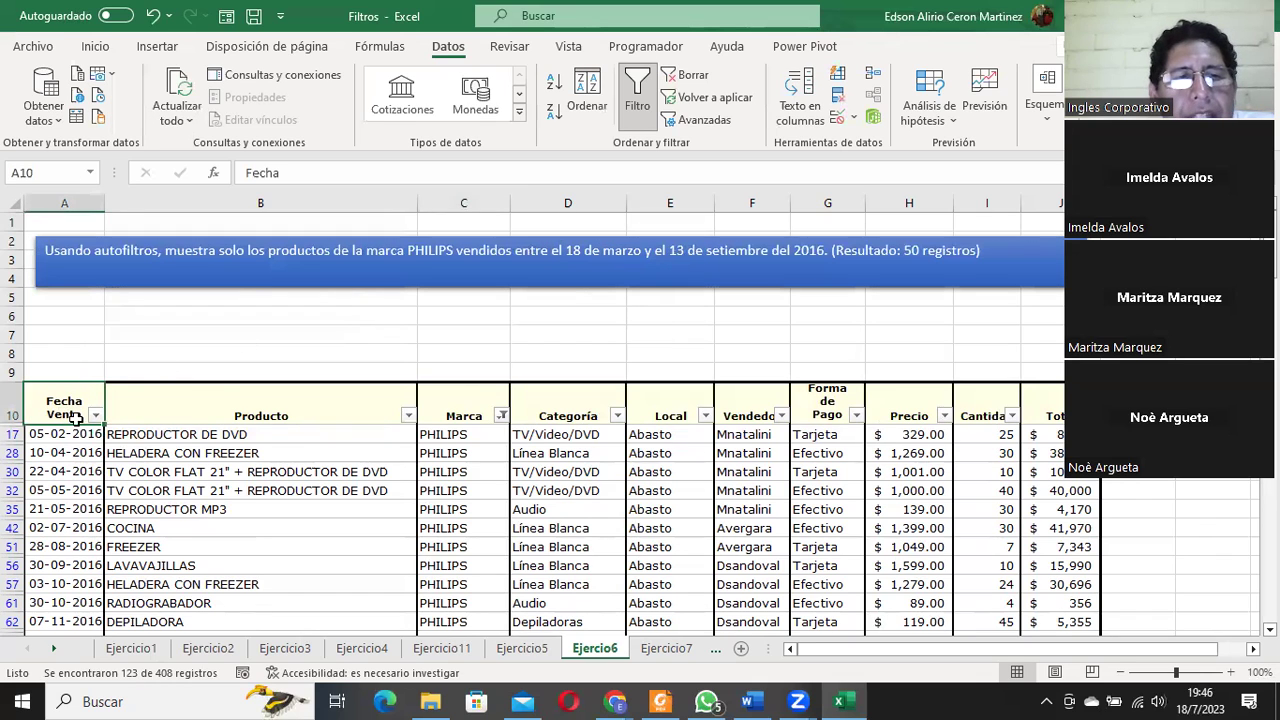
pyautogui.click(96, 415)
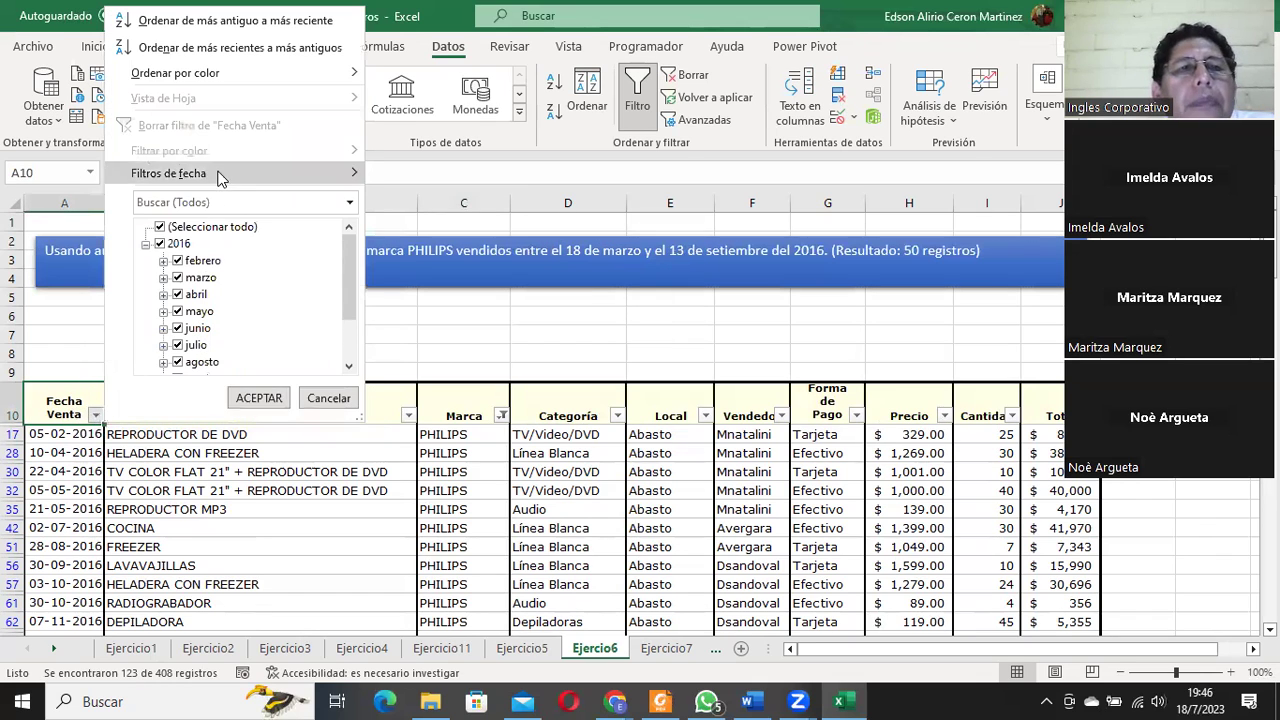
pyautogui.moveTo(221, 176)
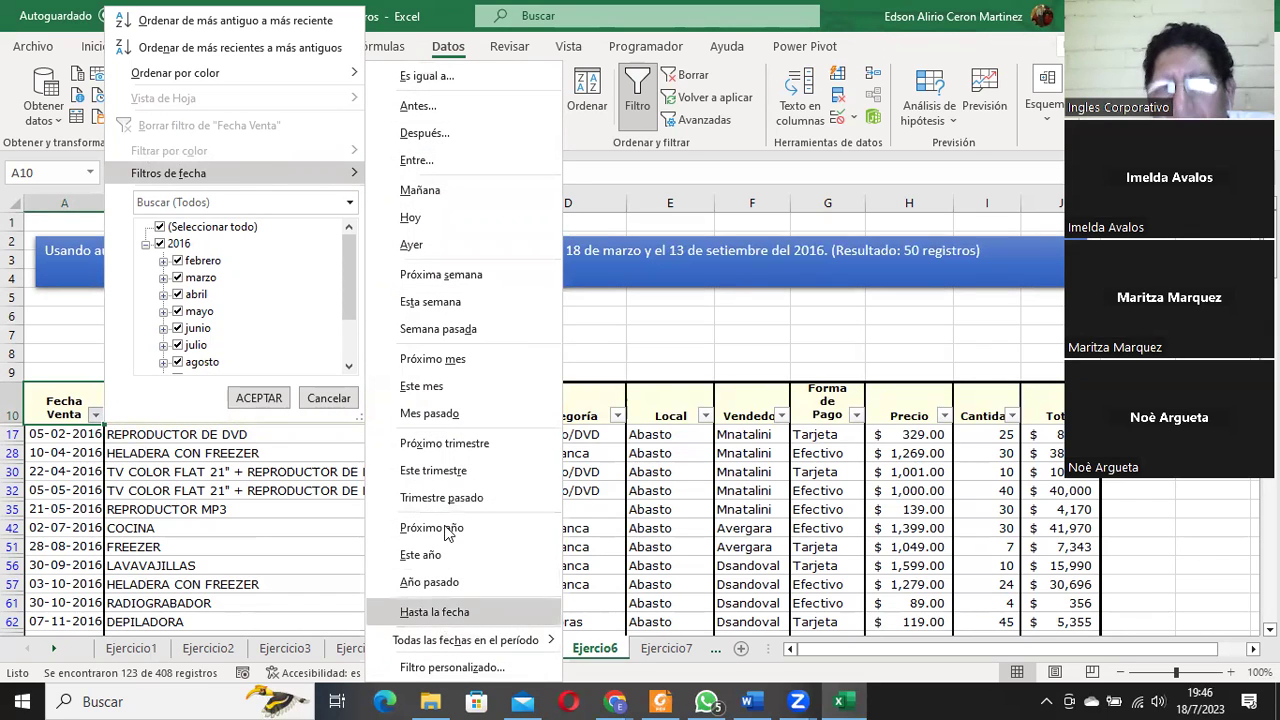
pyautogui.click(646, 344)
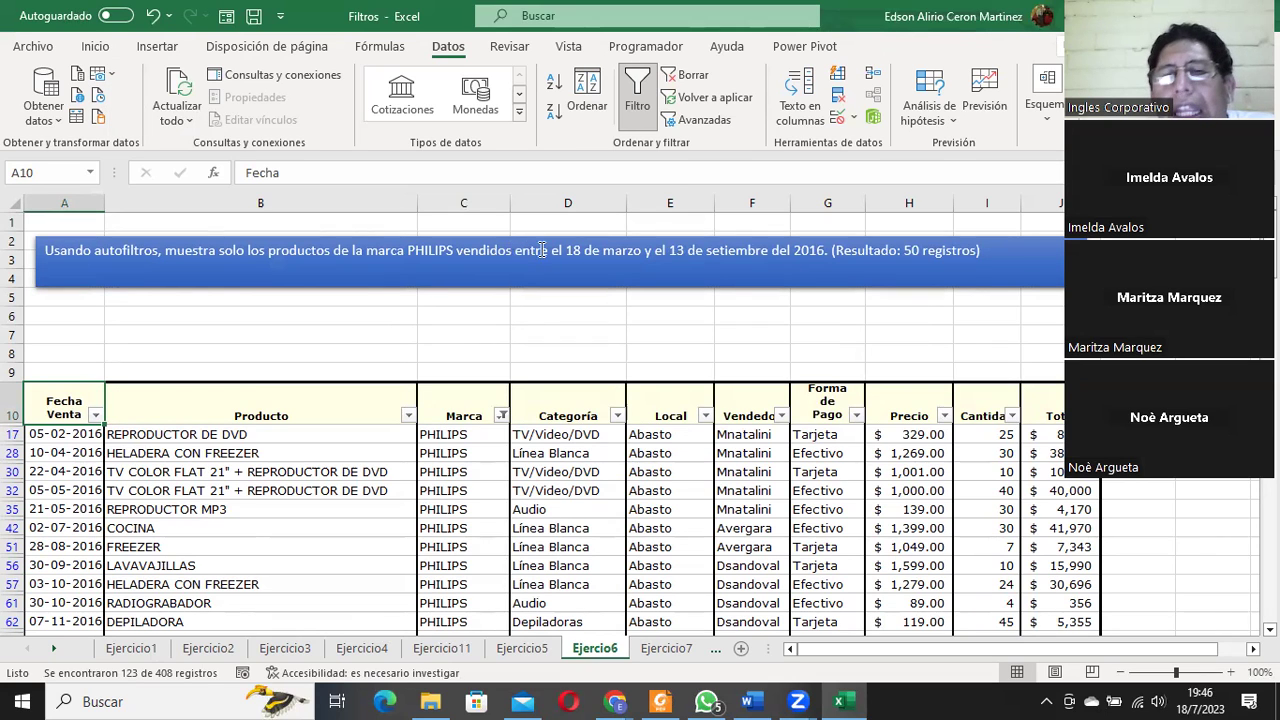
pyautogui.click(96, 416)
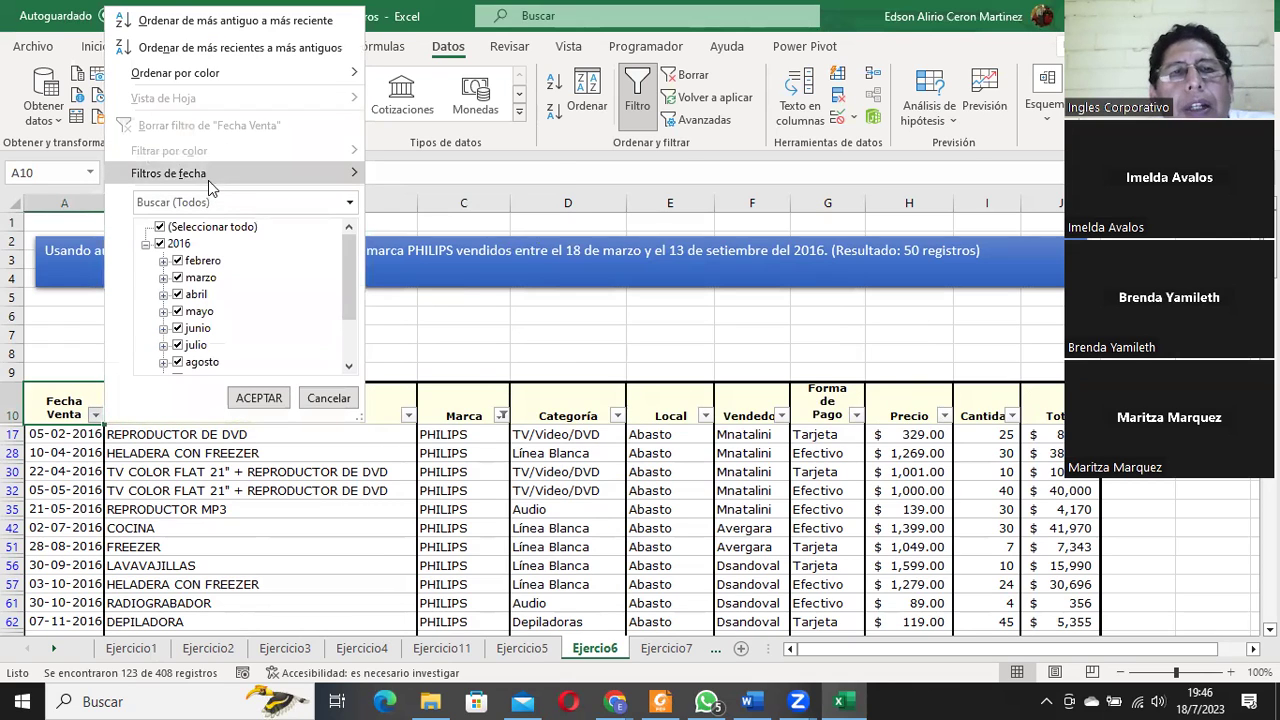
pyautogui.moveTo(208, 175)
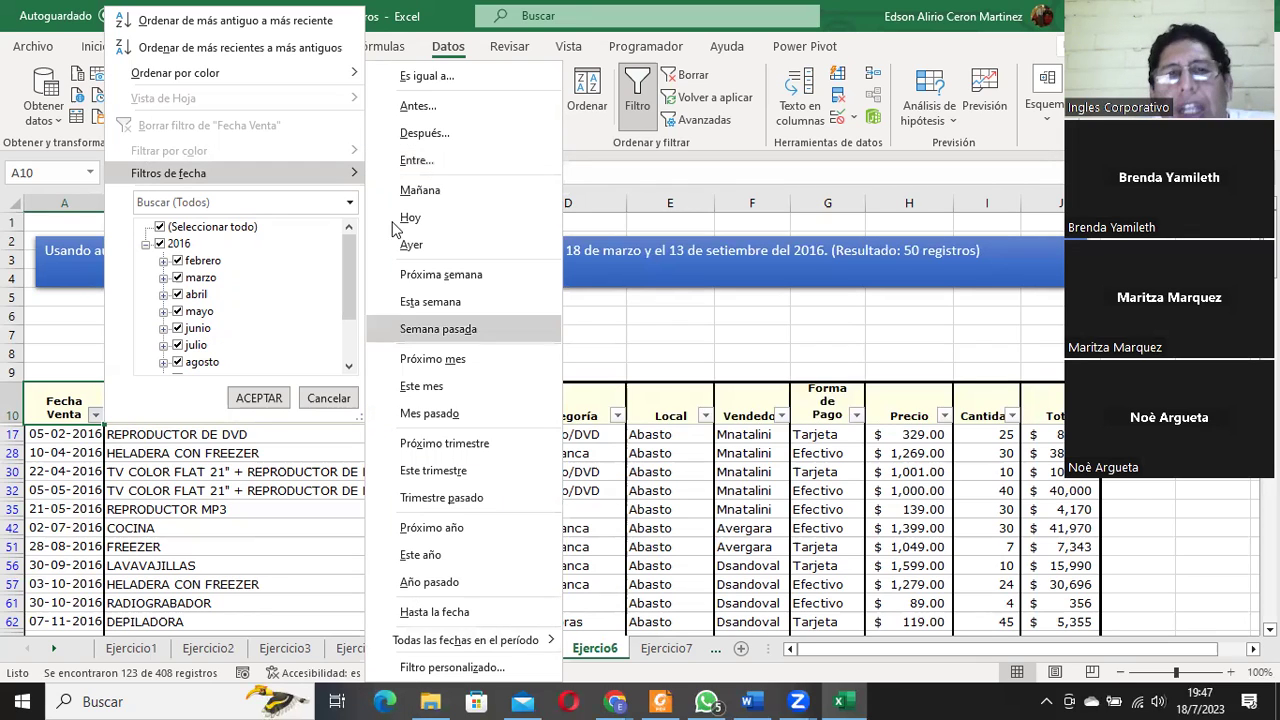
# Enter date conditions on or after 18/03/2016 and on or before 13/09/2016, fixing a mistyped start day.
pyautogui.click(408, 161)
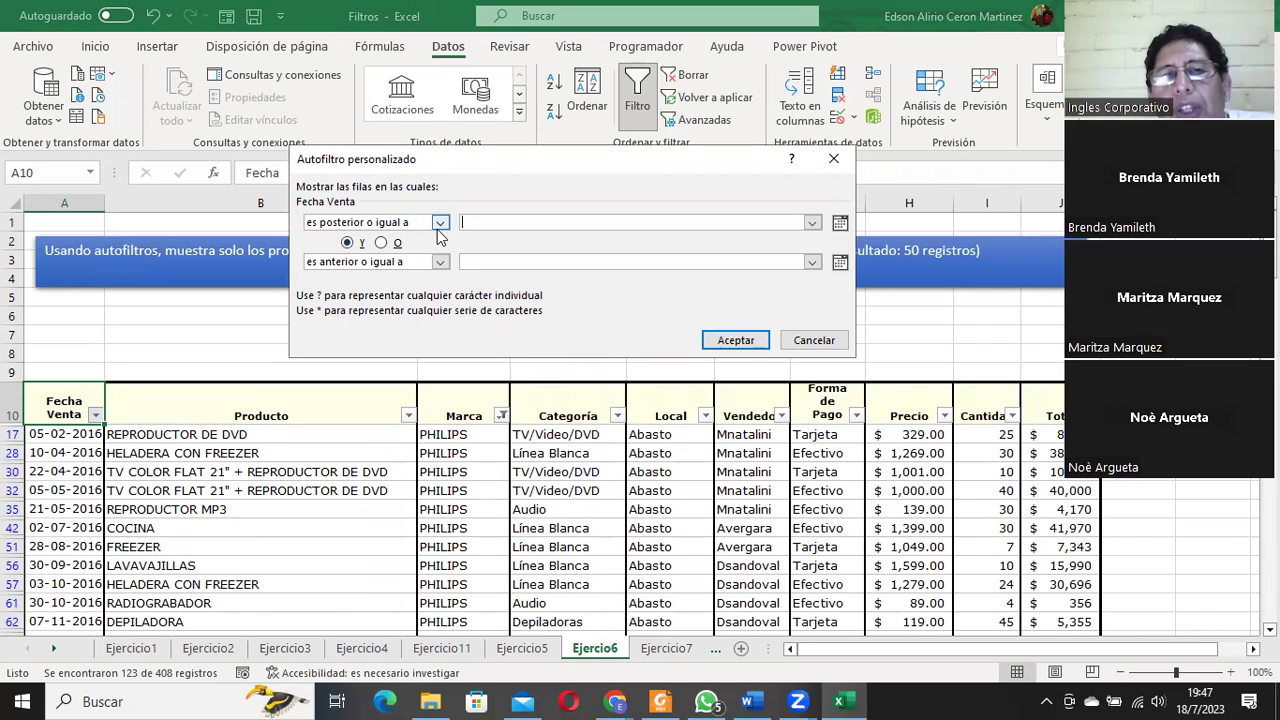
pyautogui.moveTo(505, 159); pyautogui.dragTo(514, 288)
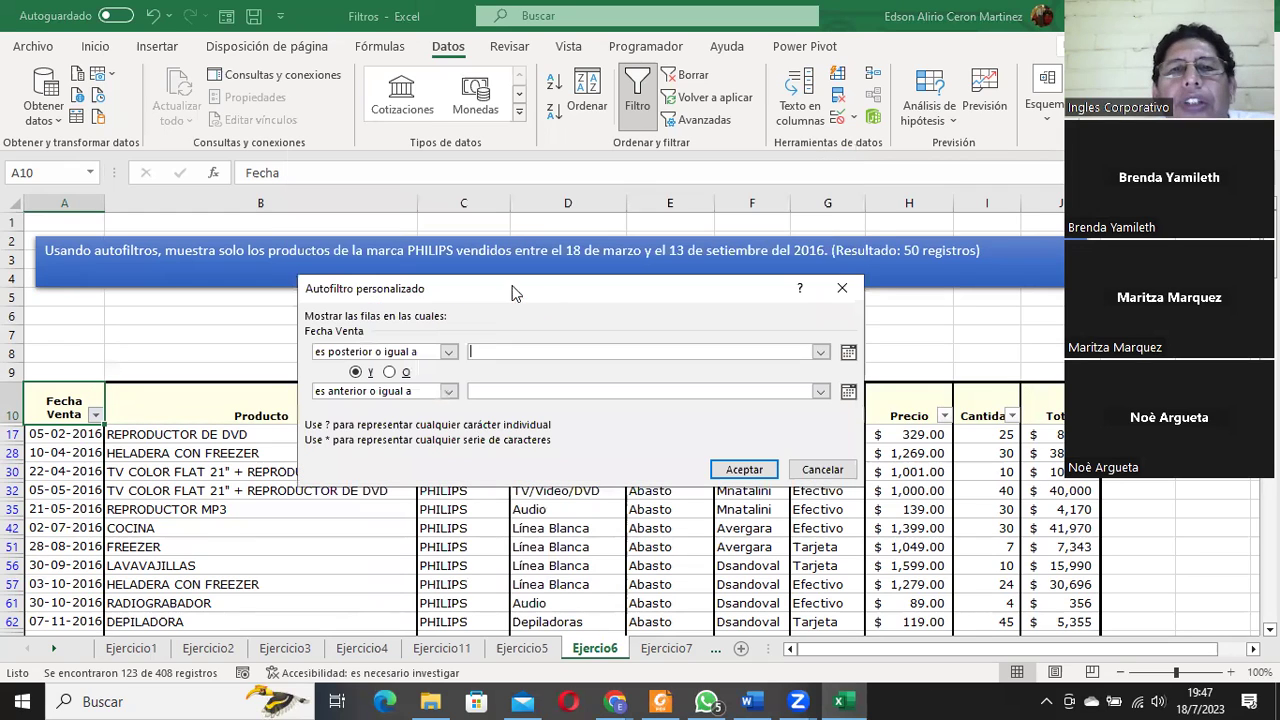
pyautogui.write('13/03/')
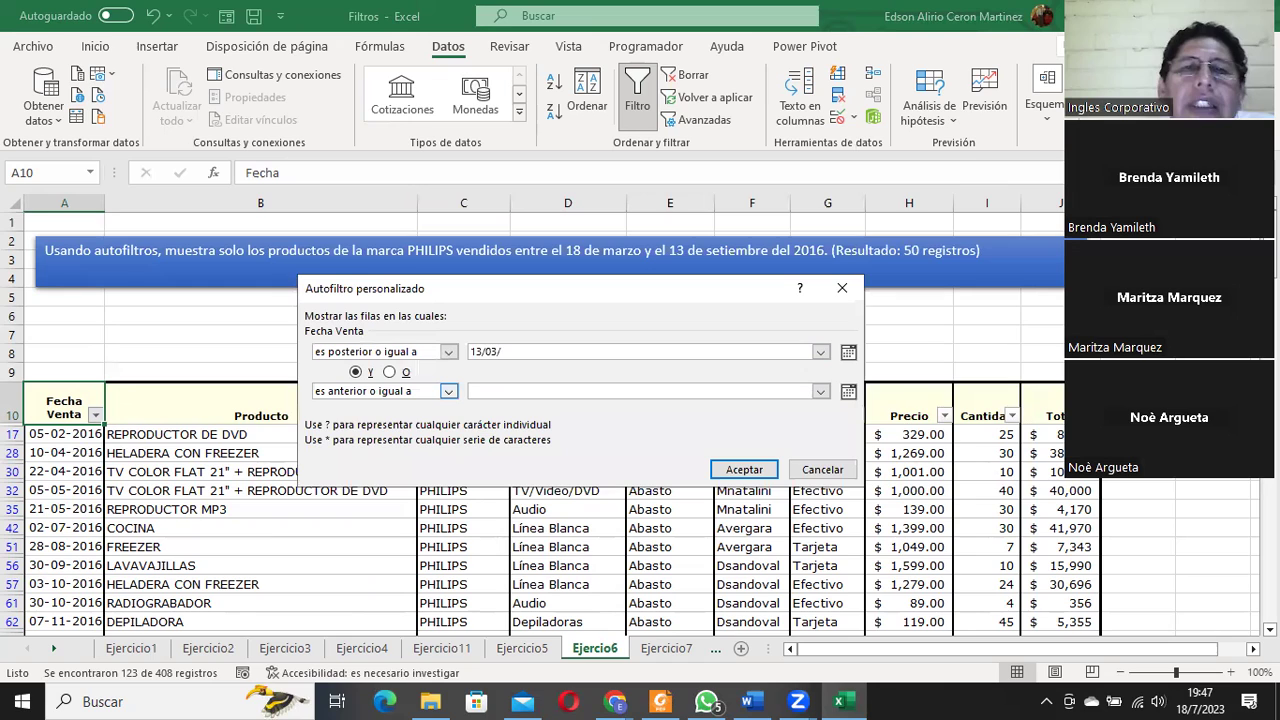
pyautogui.write('2016')
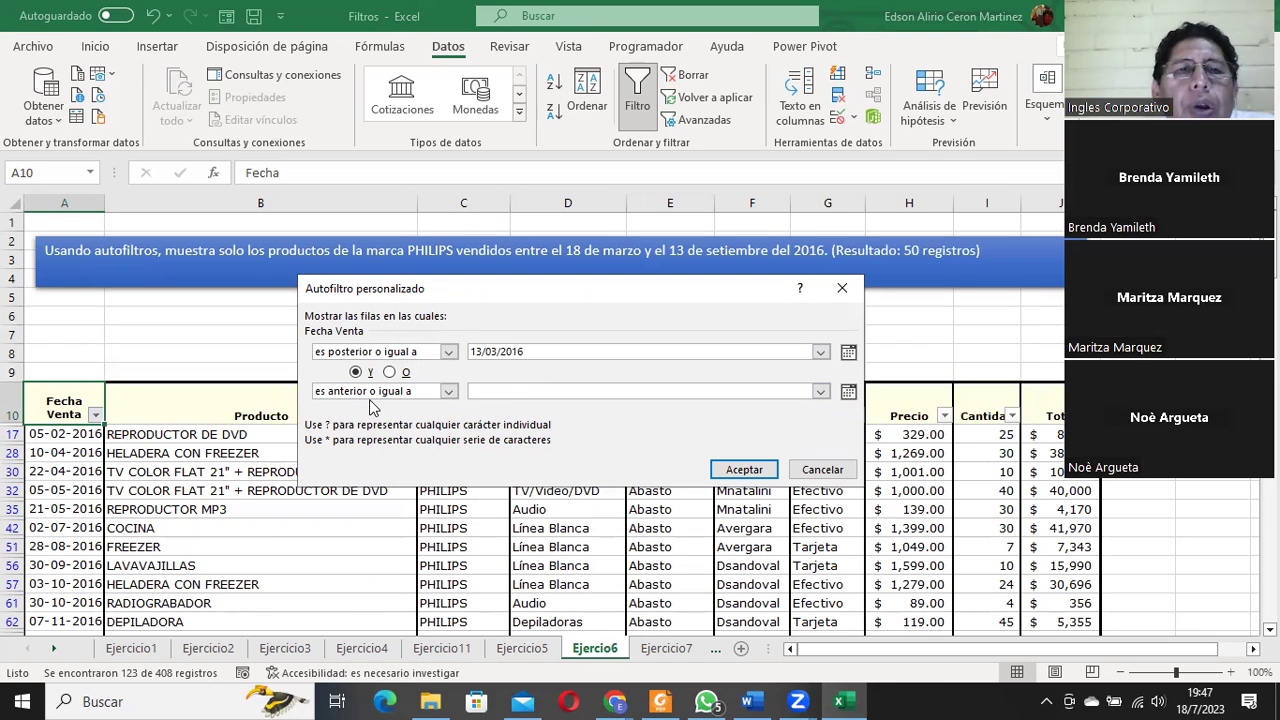
pyautogui.click(489, 390)
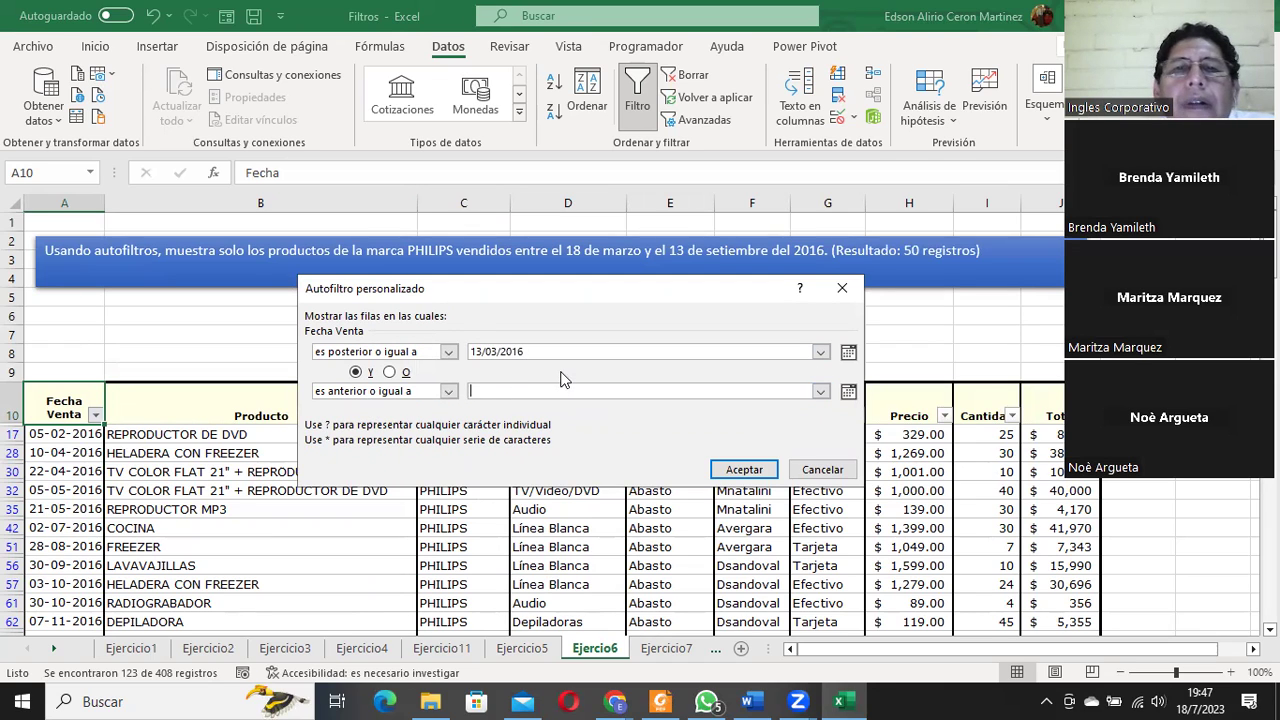
pyautogui.doubleClick(478, 349)
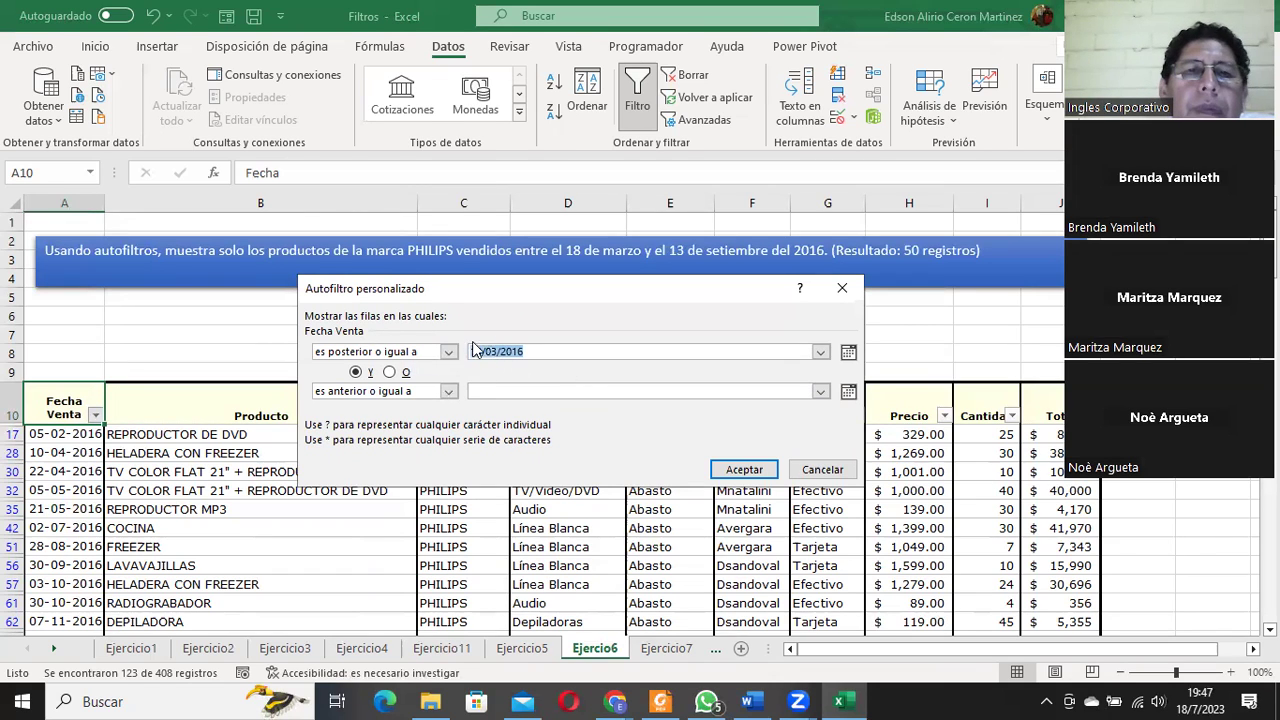
pyautogui.click(478, 350)
pyautogui.press('BackSpace')
pyautogui.write('8')
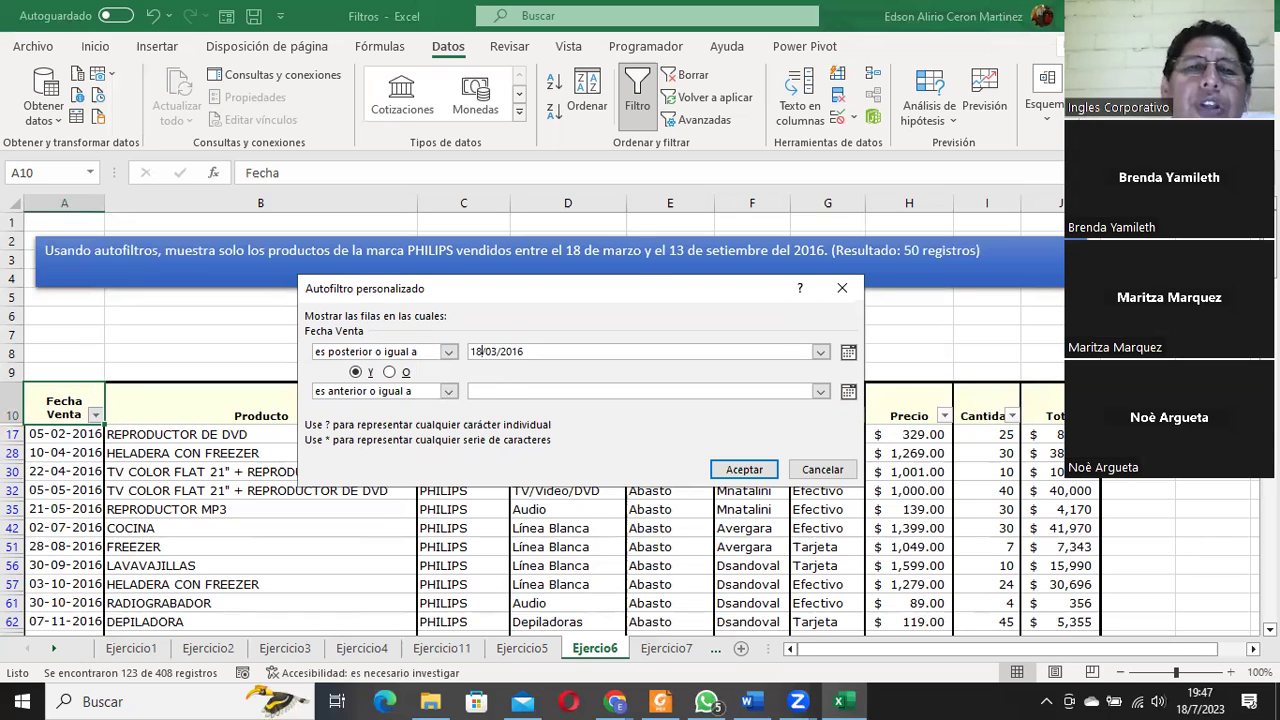
pyautogui.click(512, 391)
pyautogui.write('13/09/2016')
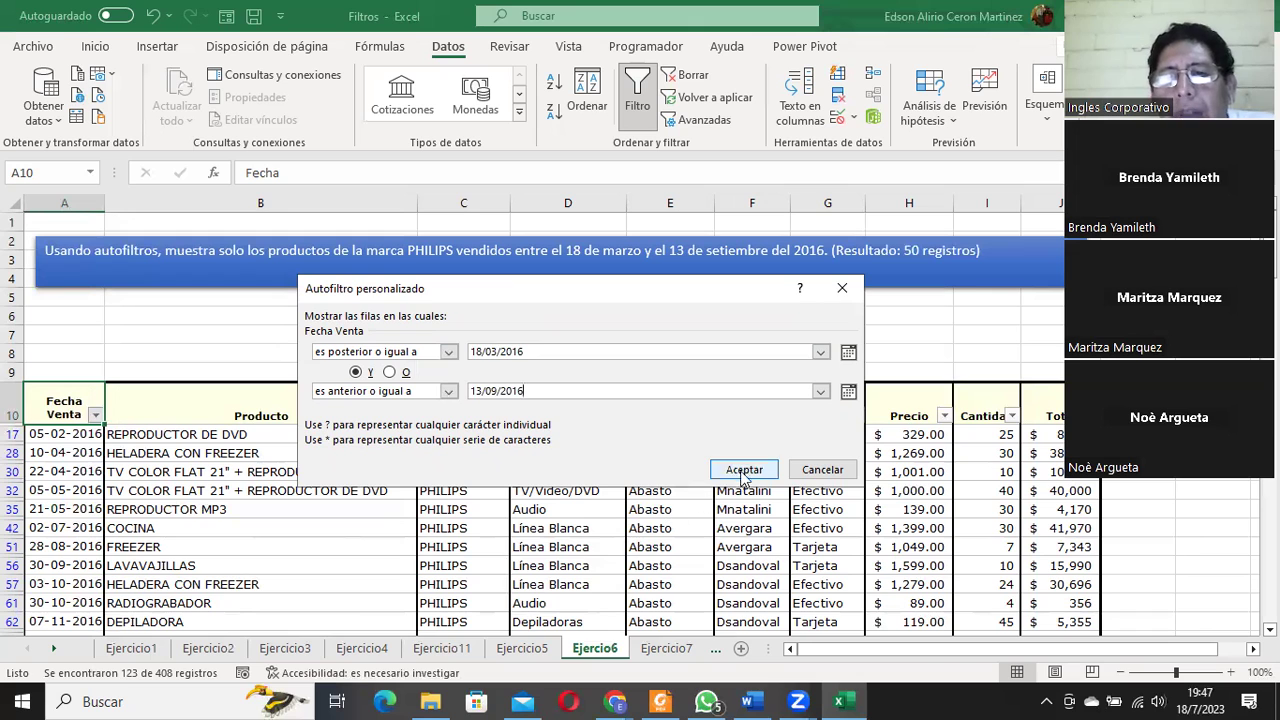
# Apply the date range filter and scroll through the 50 PHILIPS records.
pyautogui.press('Return')
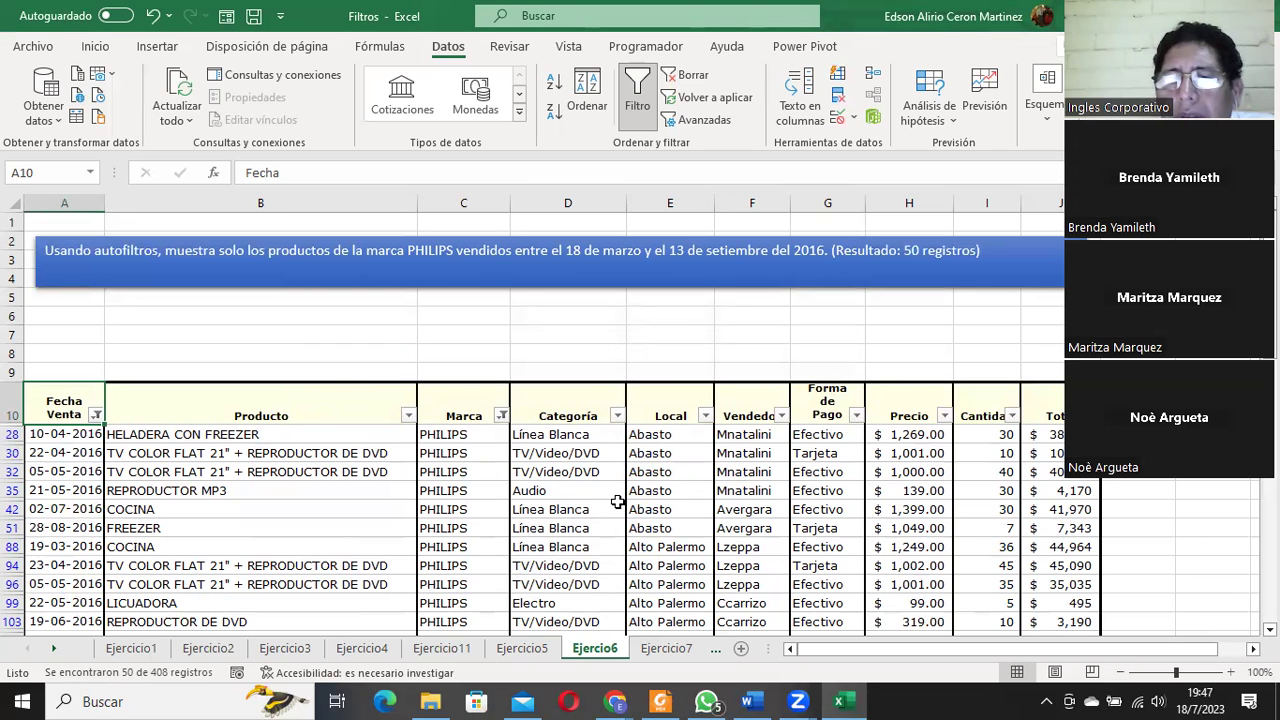
pyautogui.scroll(-3, 618, 501)
pyautogui.scroll(-1, 615, 504)
pyautogui.scroll(-3, 612, 508)
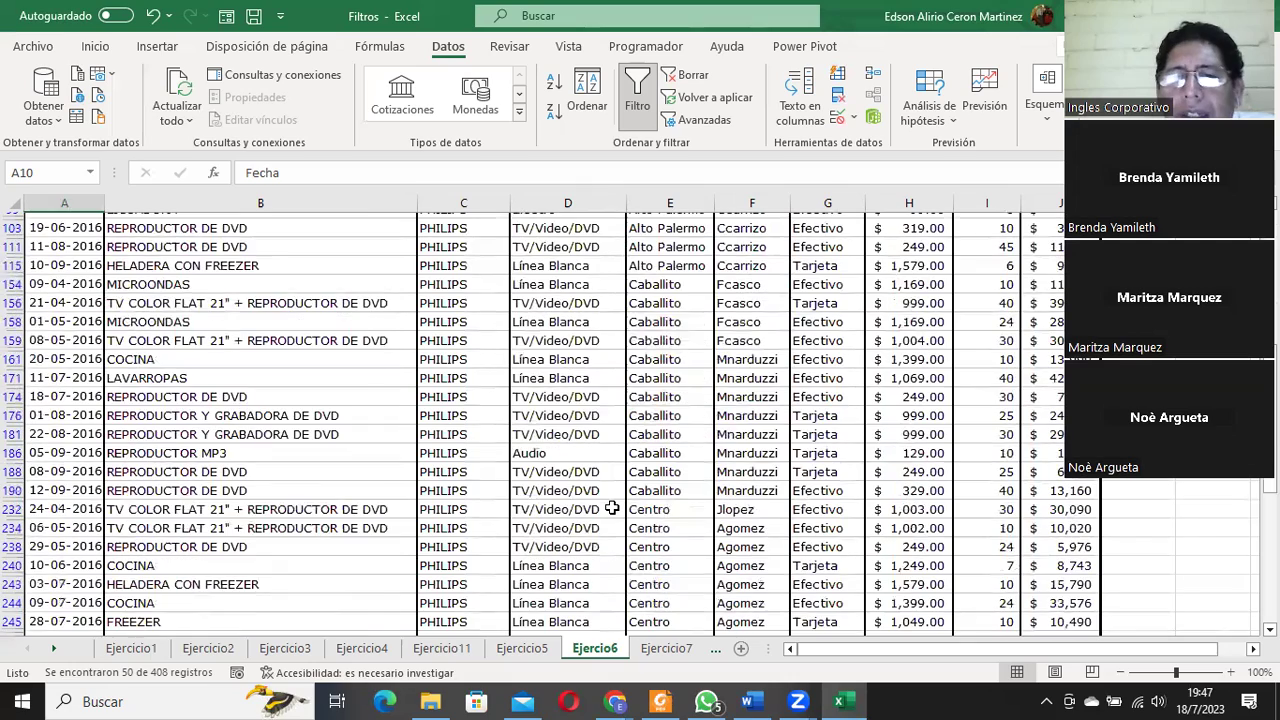
pyautogui.scroll(-3, 612, 508)
pyautogui.scroll(3, 610, 507)
pyautogui.scroll(7, 610, 507)
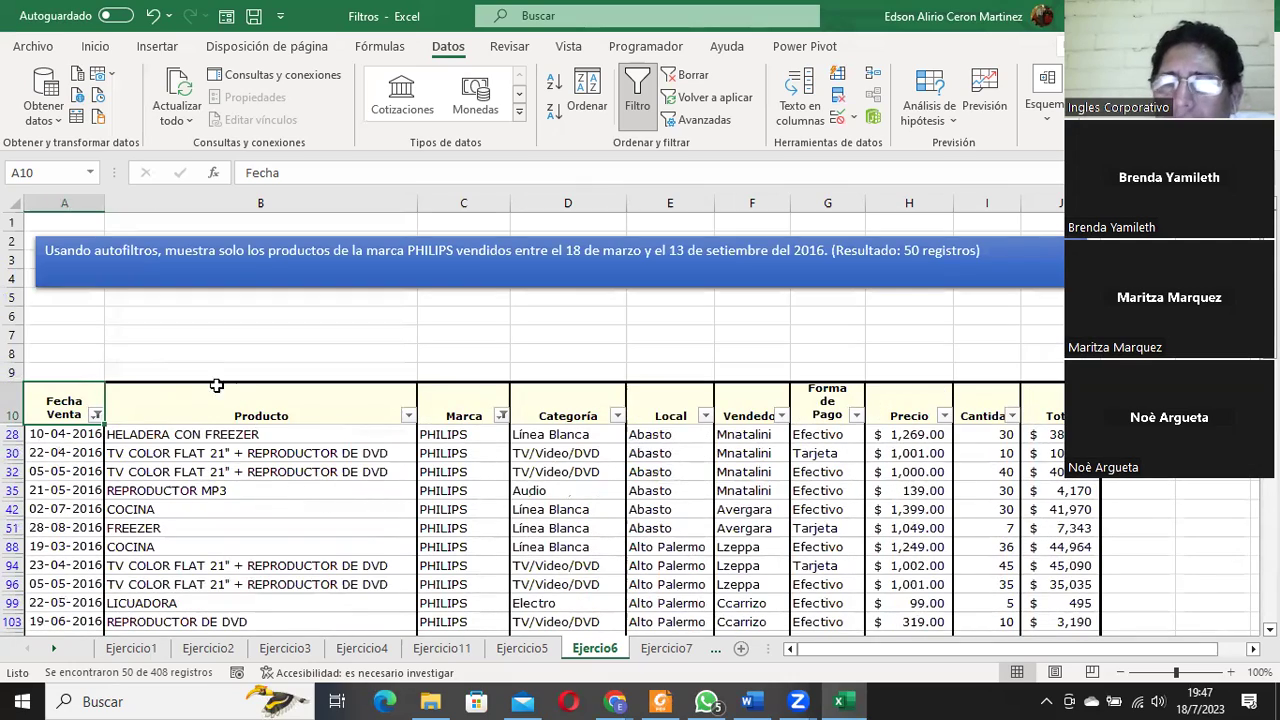
# Review the custom date conditions without changes, then go to the Ejercicio7 sheet.
pyautogui.click(96, 414)
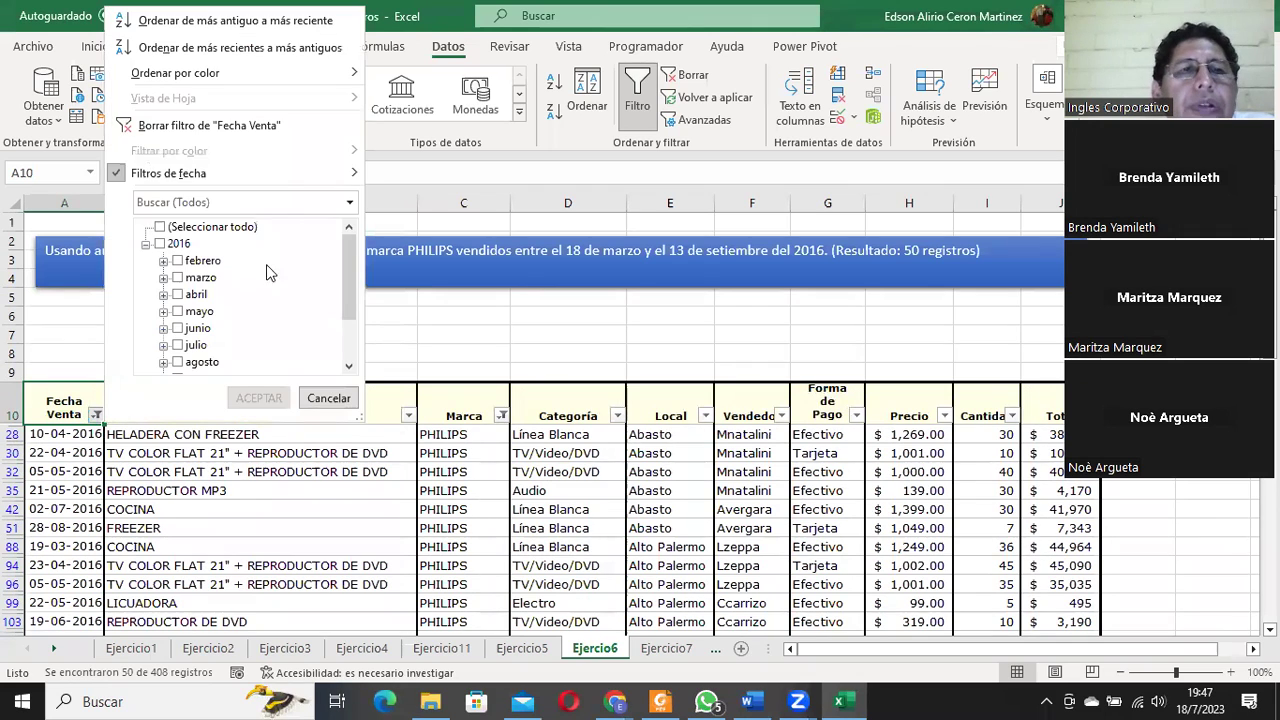
pyautogui.moveTo(287, 175)
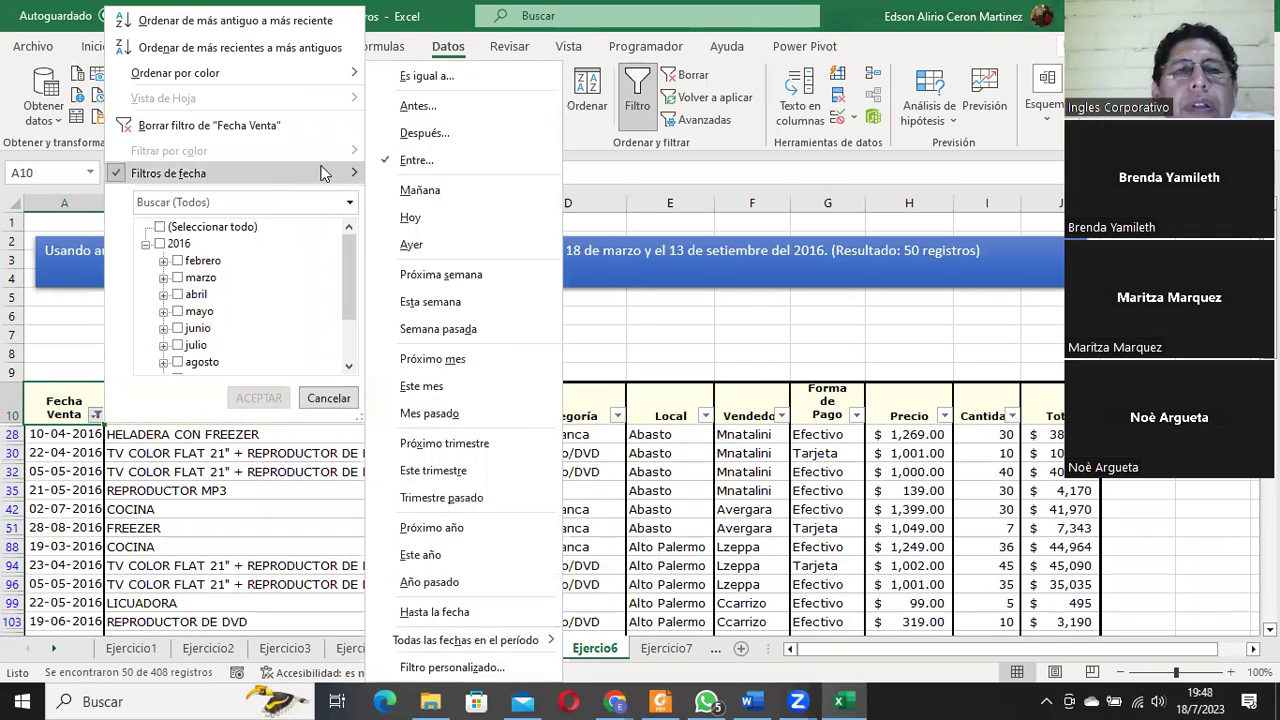
pyautogui.click(455, 667)
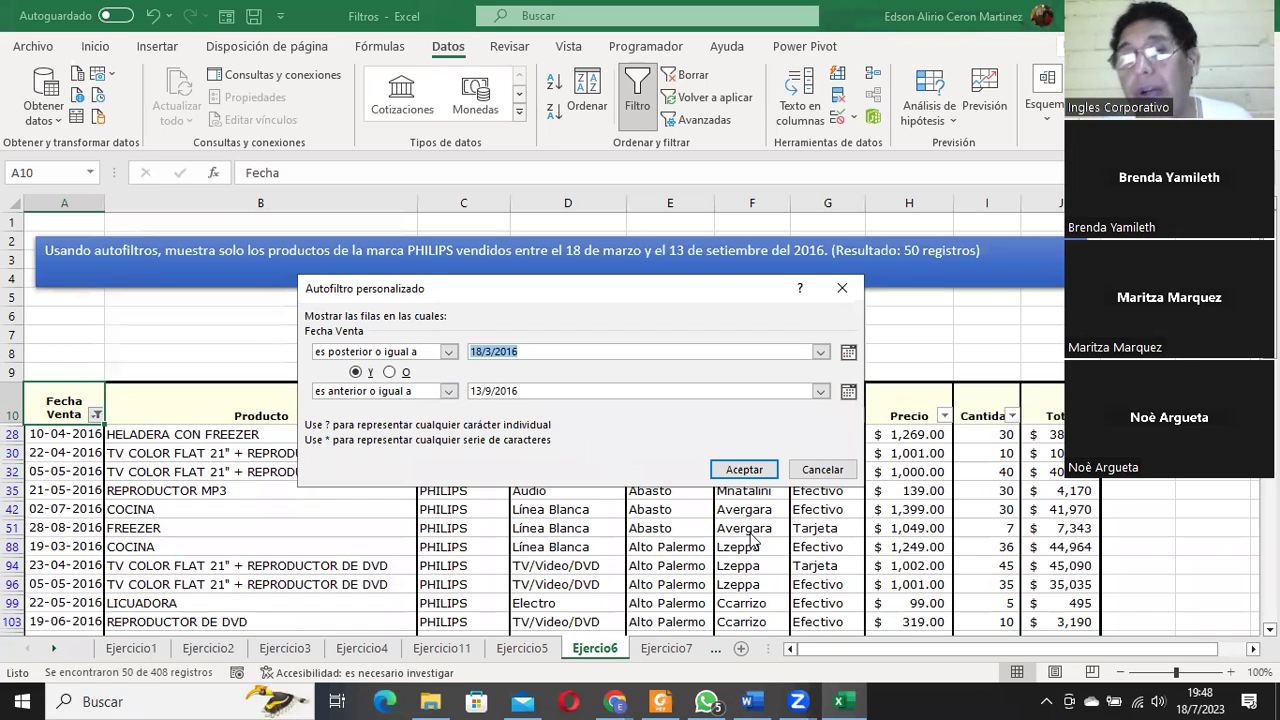
pyautogui.click(820, 469)
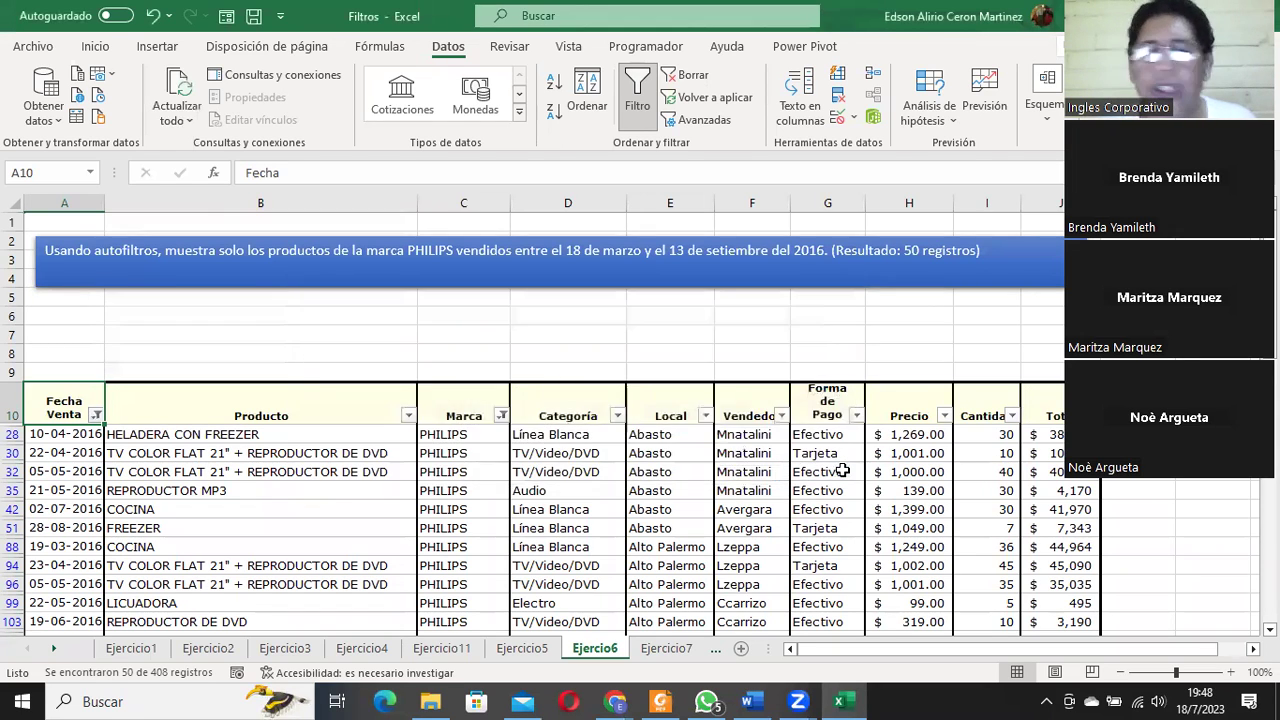
pyautogui.click(650, 648)
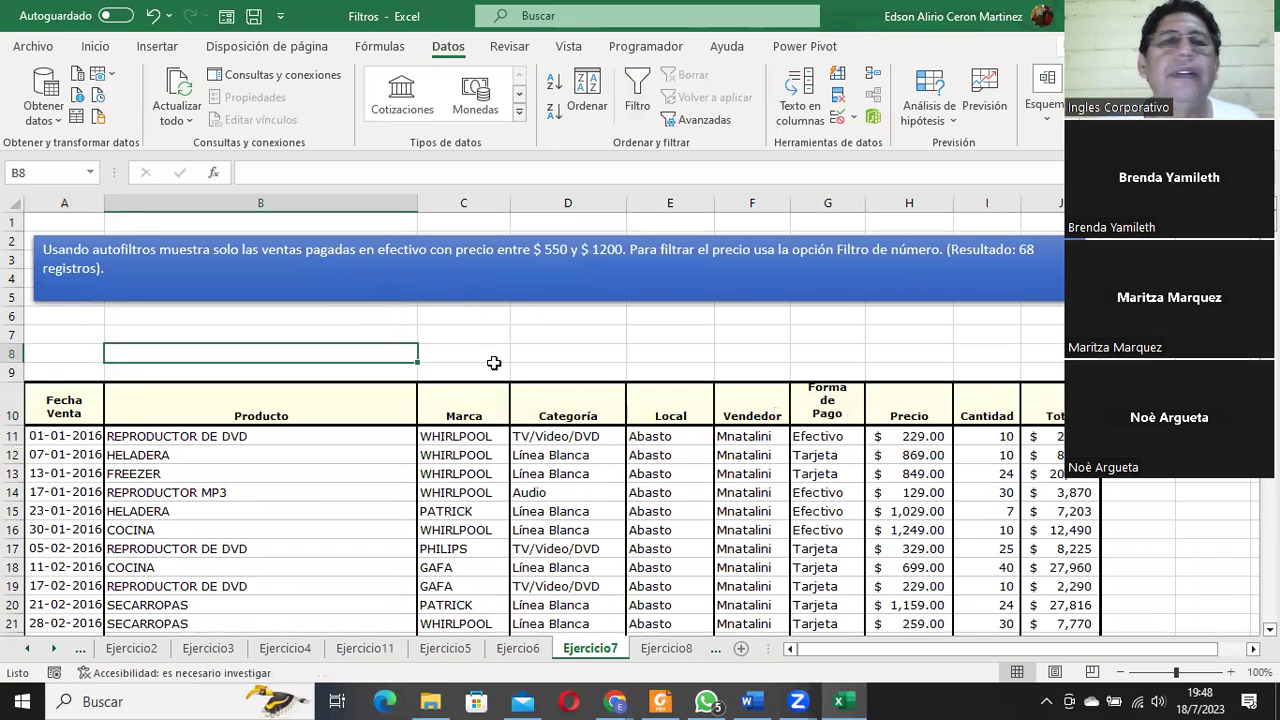
# Glance at the Ejercicio8 sorting task, return to Ejercicio7, and switch to the Chrome attendance window.
pyautogui.click(430, 255)
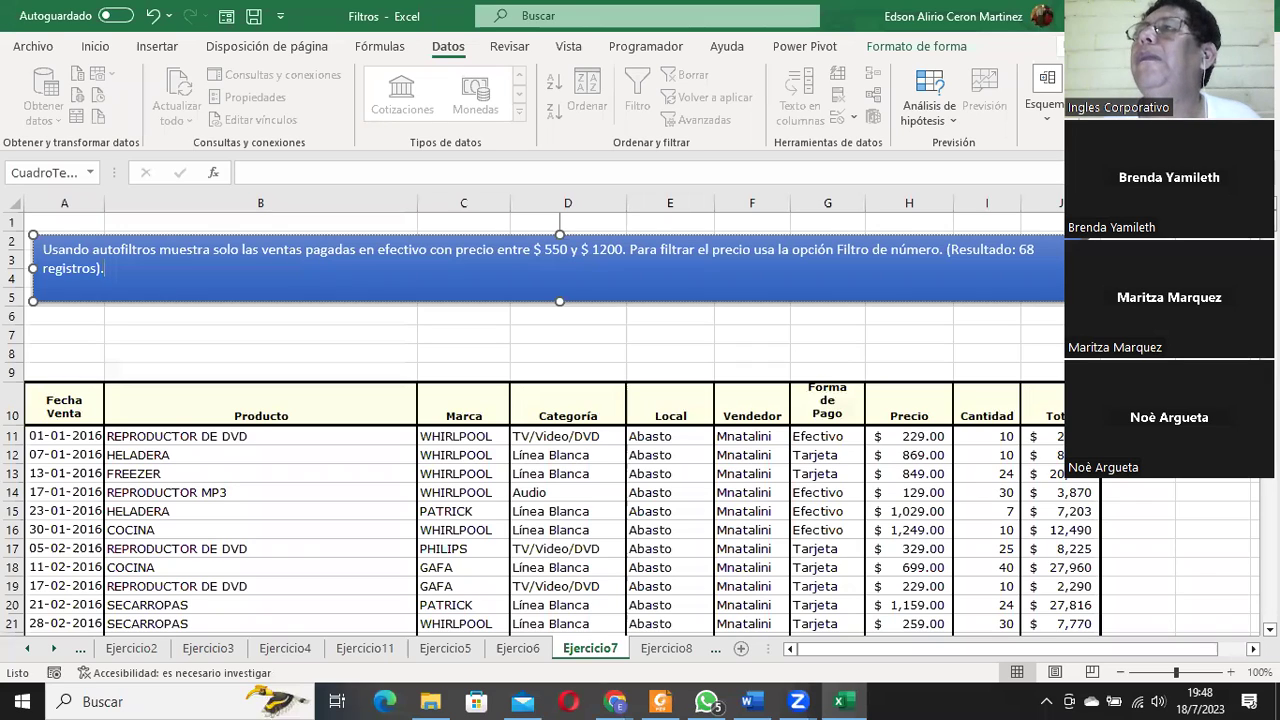
pyautogui.press('Escape')
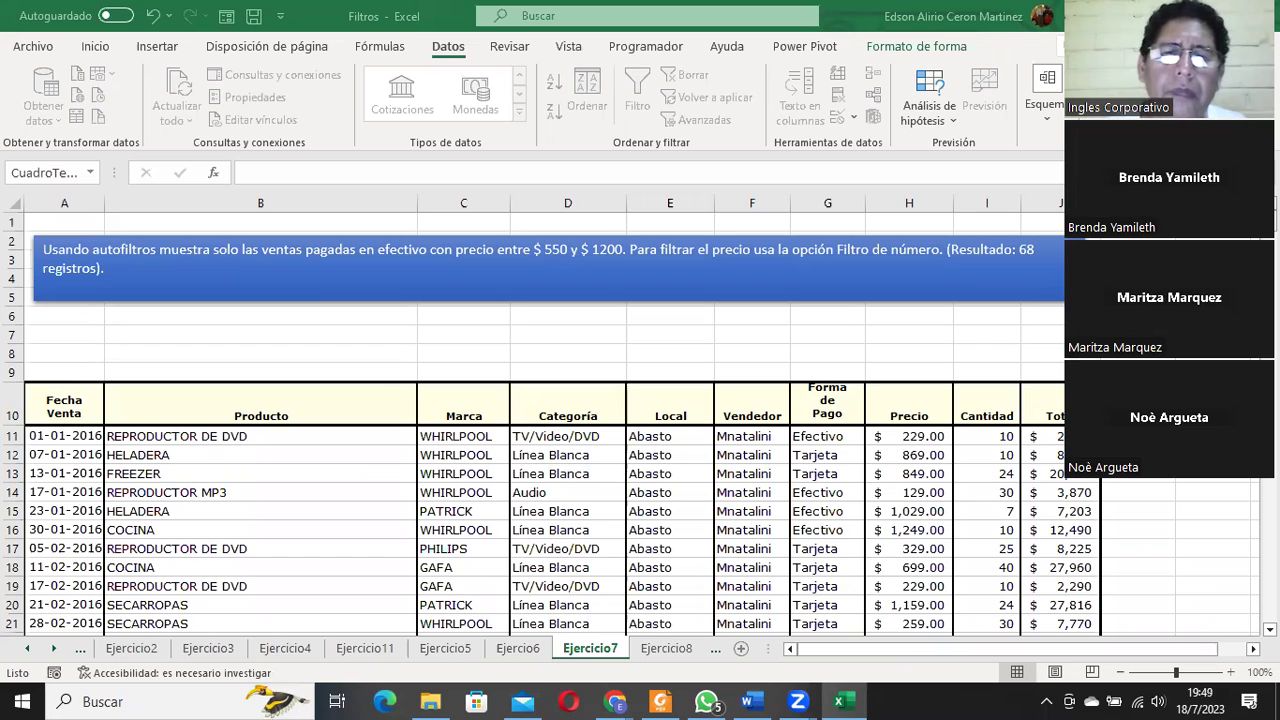
pyautogui.click(658, 651)
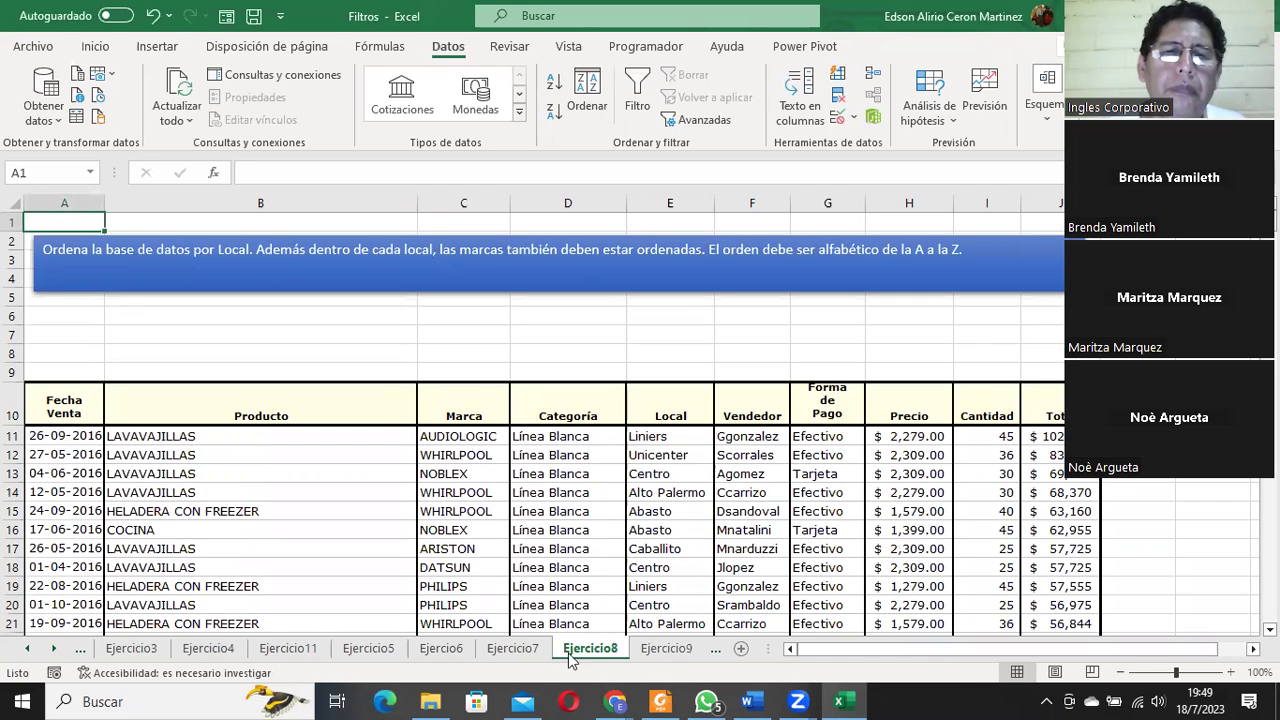
pyautogui.click(540, 652)
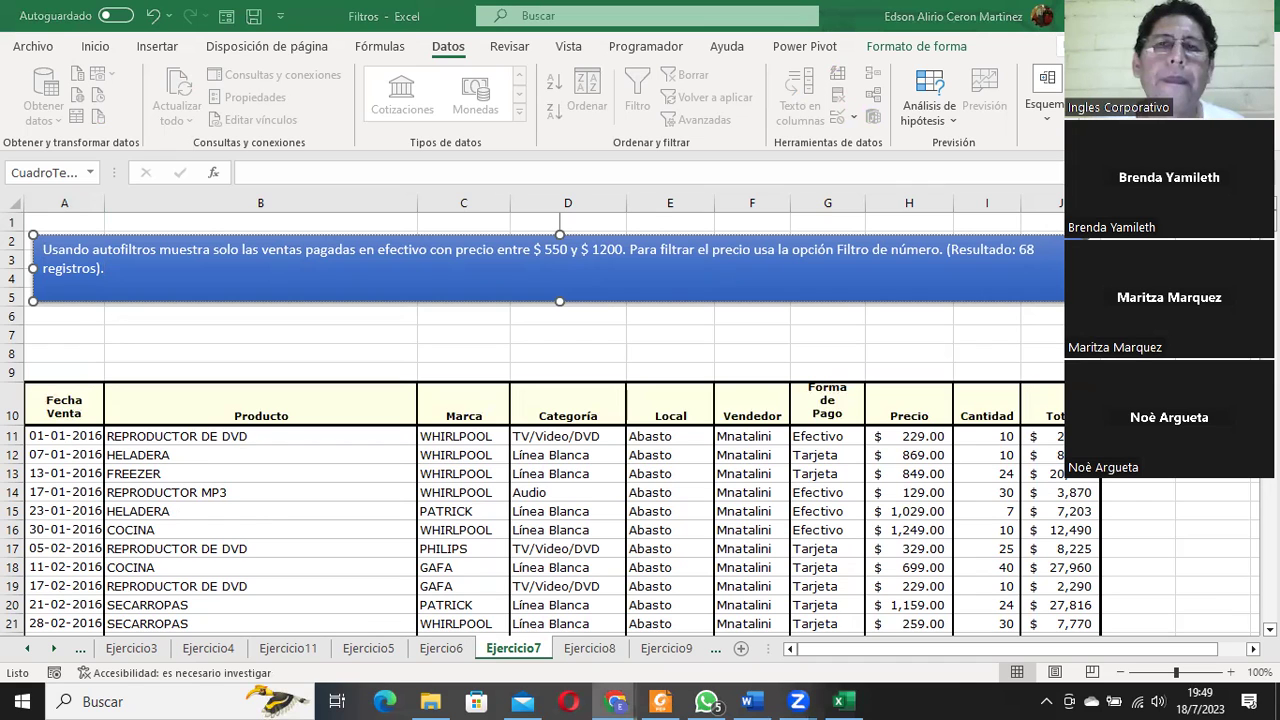
pyautogui.hotkey('alt', 'Tab')
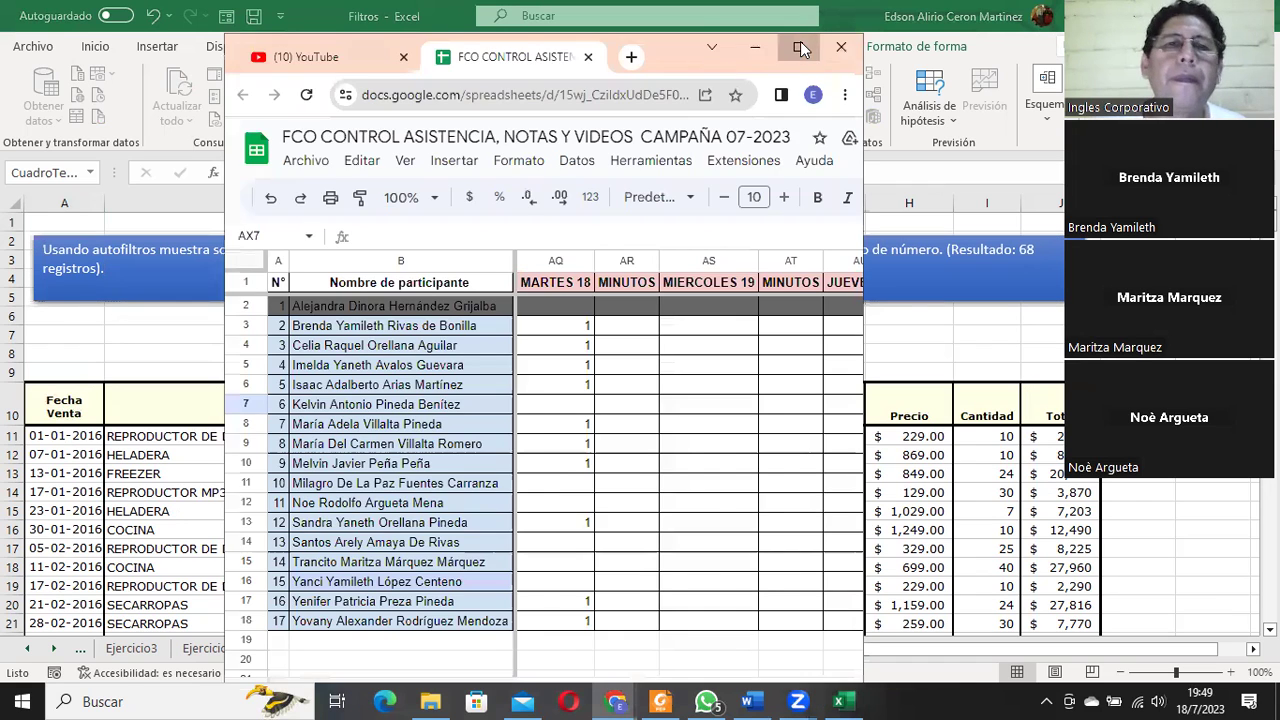
# Maximize the Chrome window showing the Google Sheets attendance spreadsheet.
pyautogui.press('super+Up')
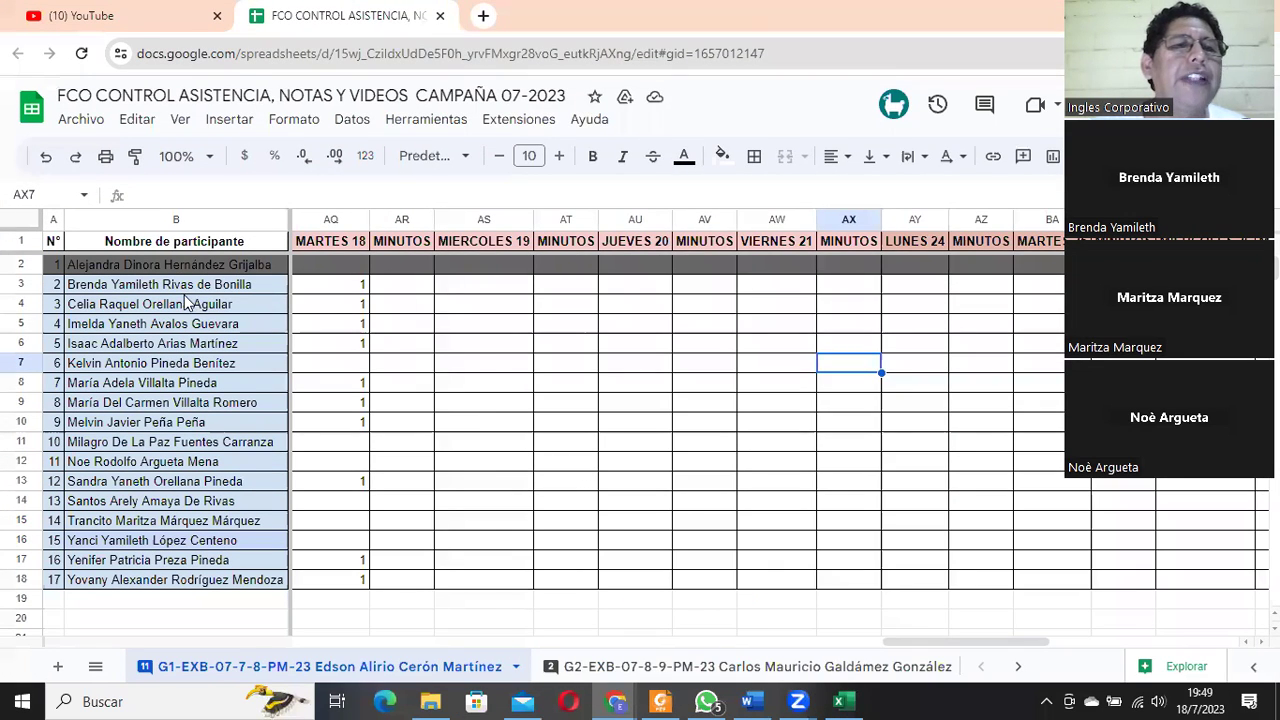
pyautogui.press('super+Left')
pyautogui.press('super+Up')
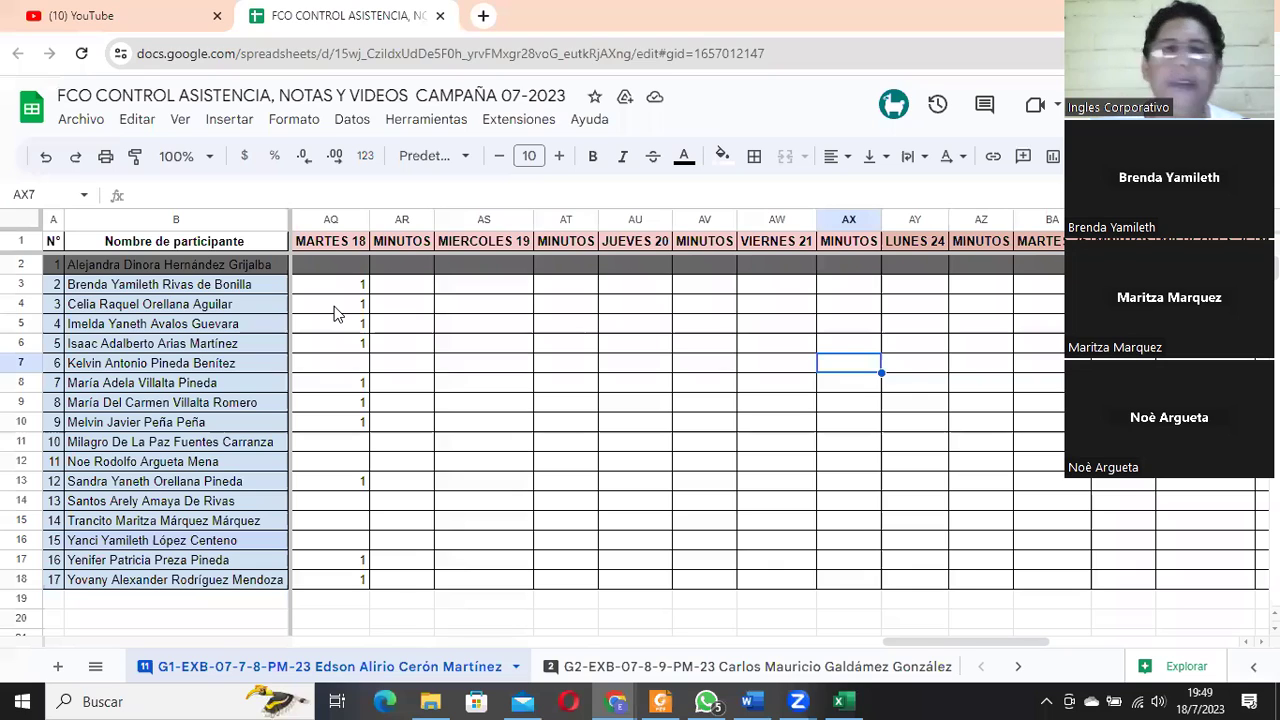
# Fill in MARTES 18 attendance in column AQ through row 10, entering 0 for AQ7.
pyautogui.click(335, 310)
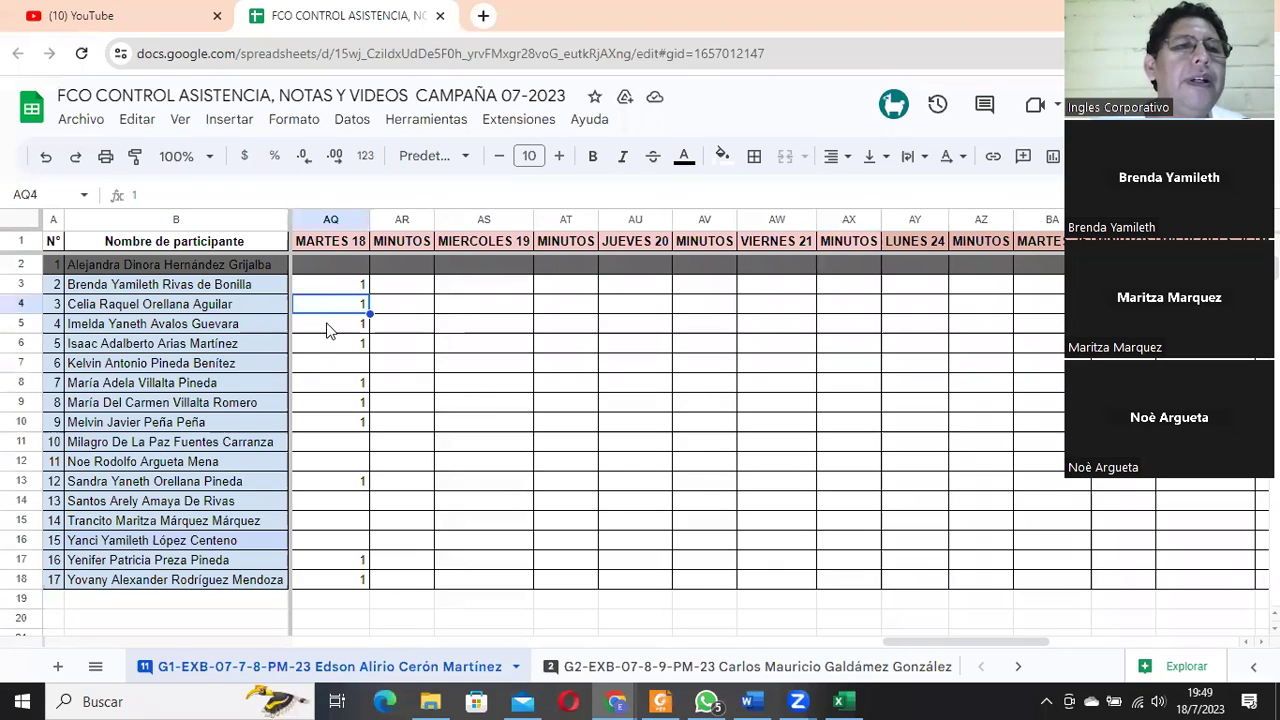
pyautogui.click(327, 325)
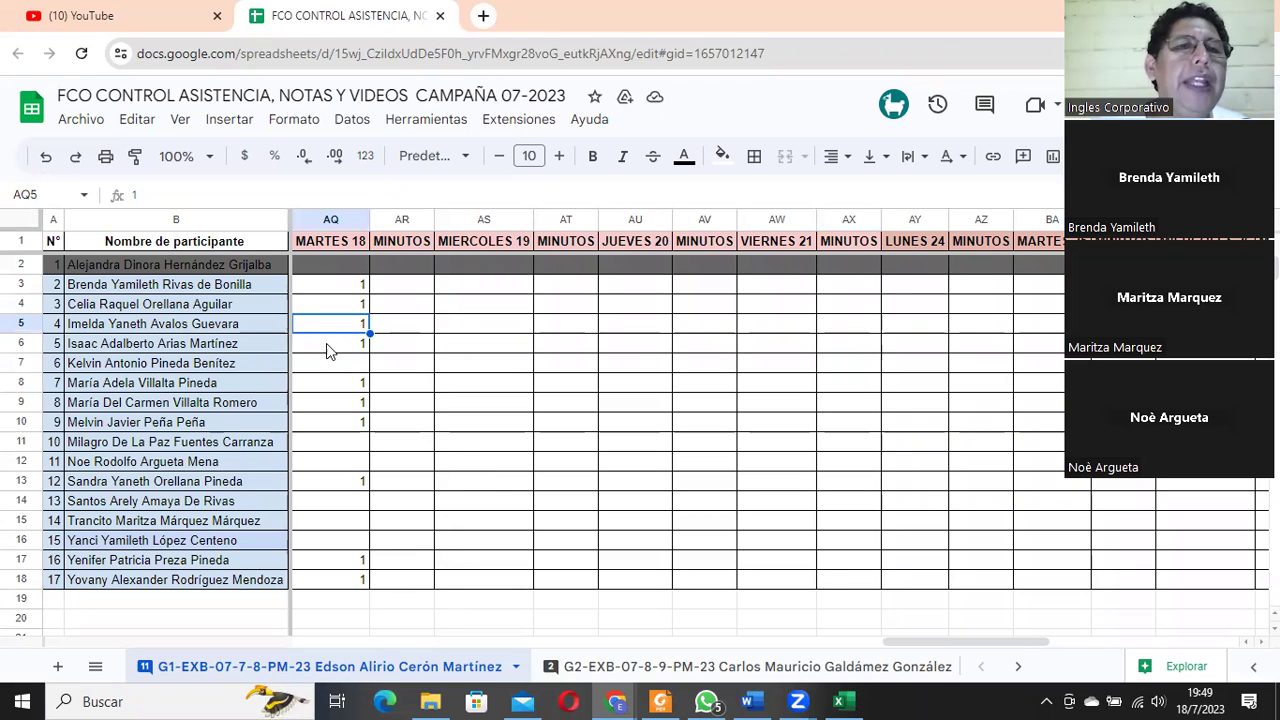
pyautogui.click(325, 349)
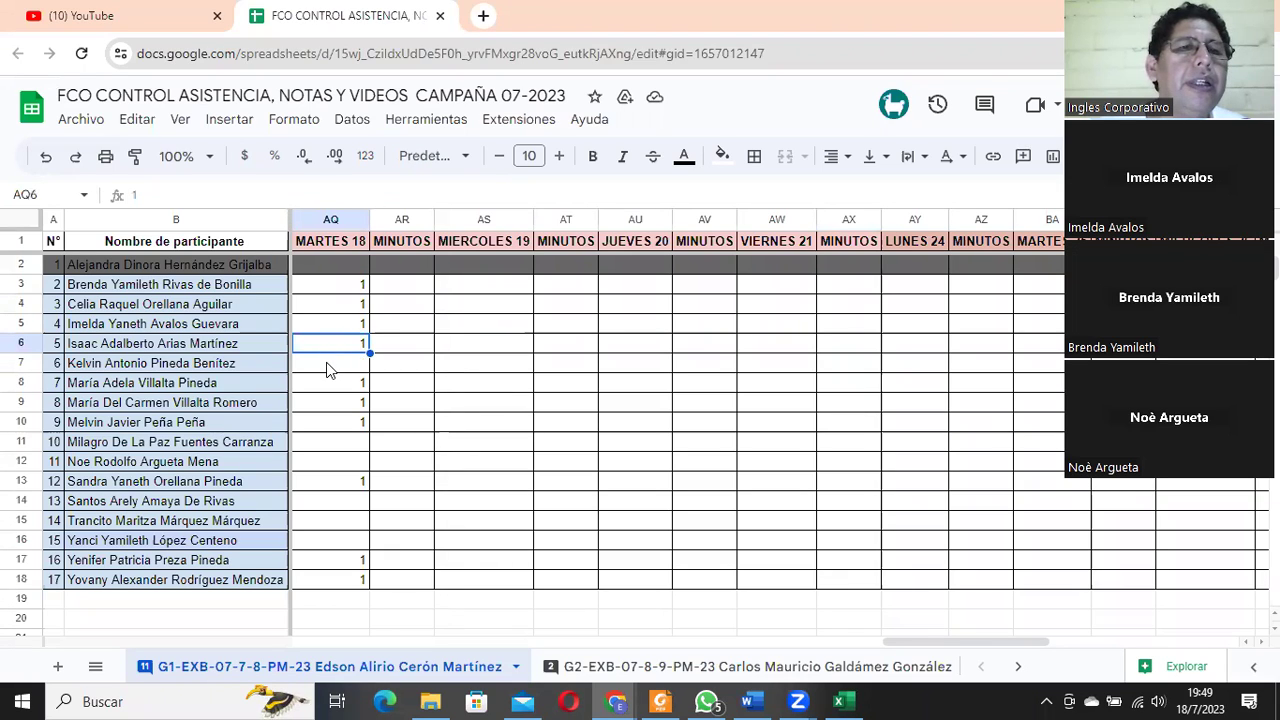
pyautogui.click(329, 370)
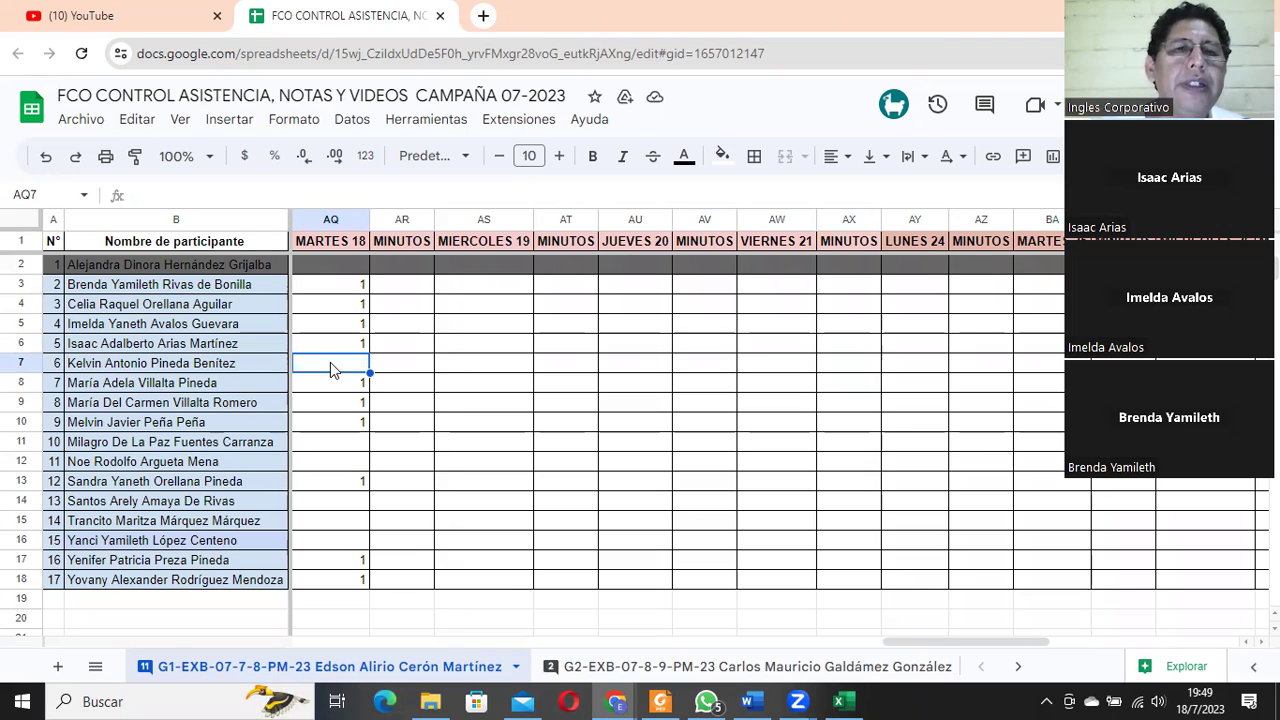
pyautogui.write('1')
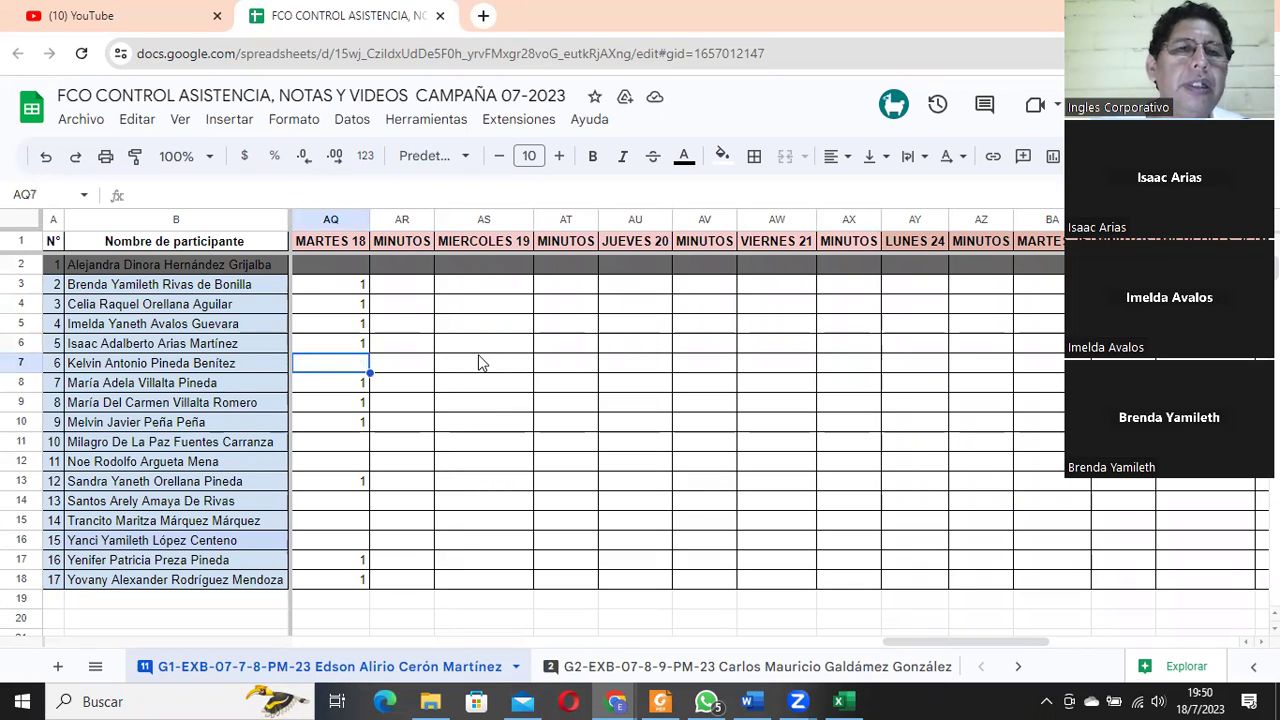
pyautogui.write('0')
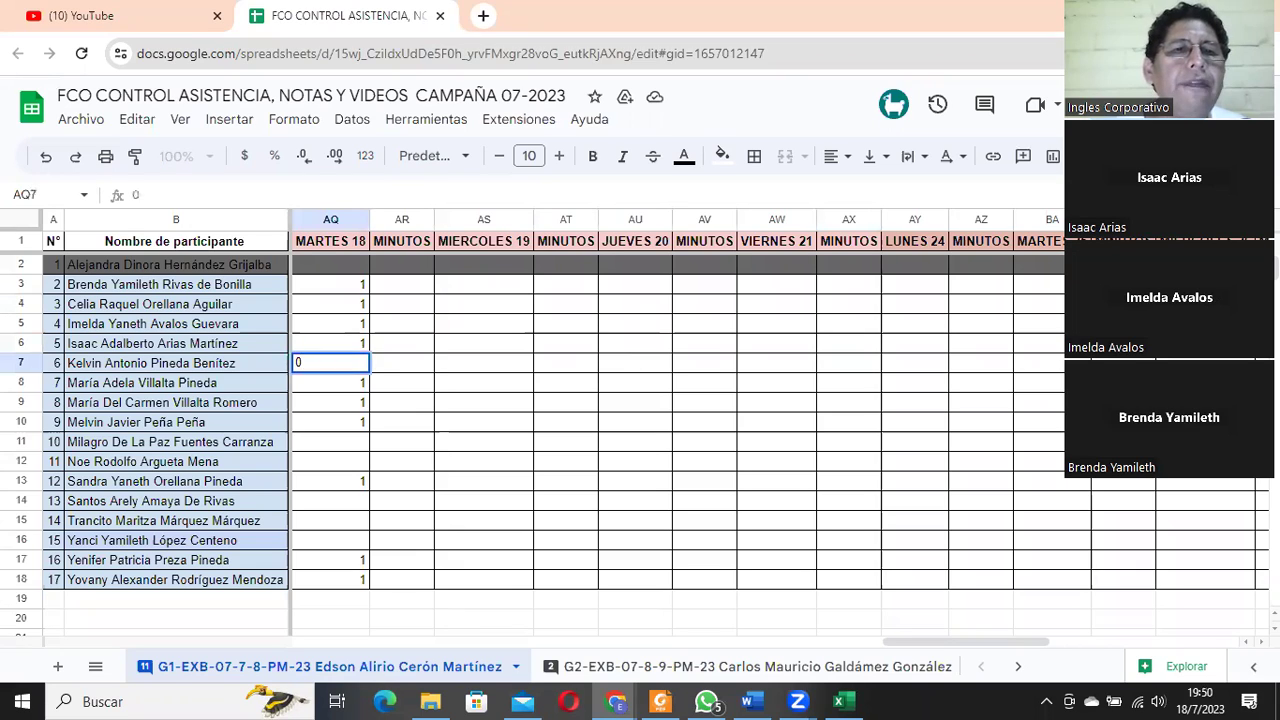
pyautogui.press('Return')
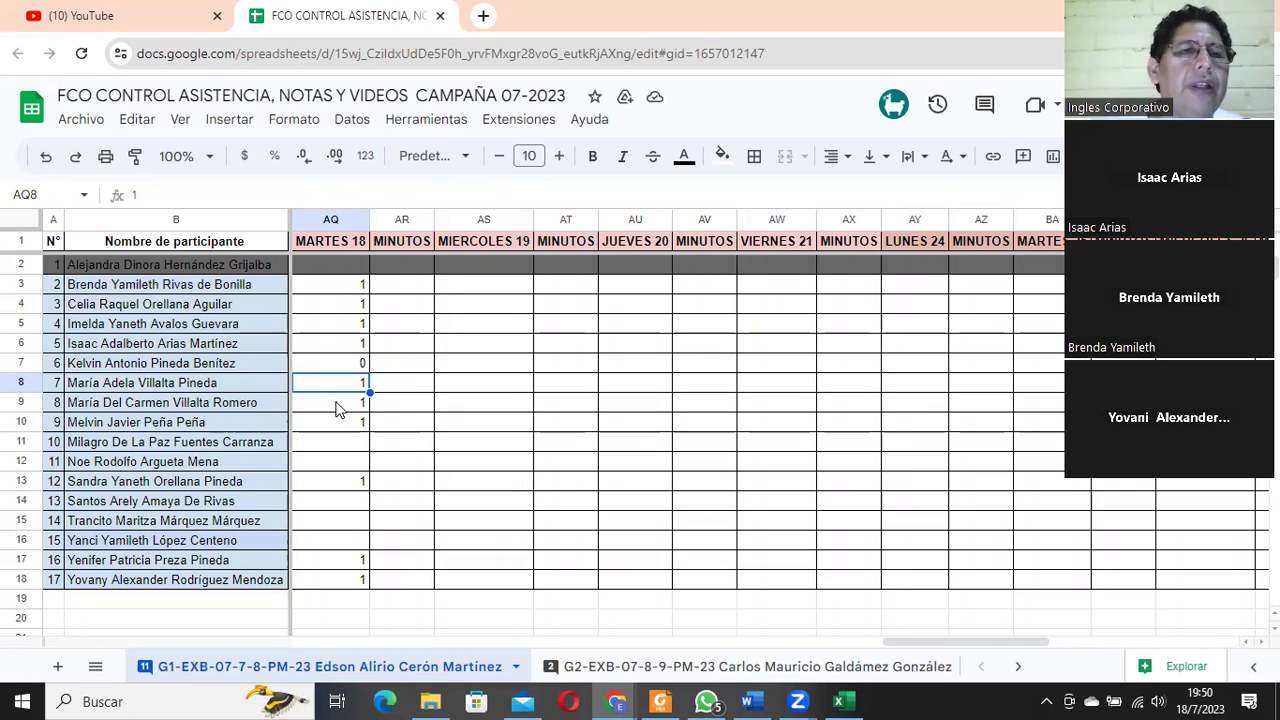
pyautogui.click(337, 408)
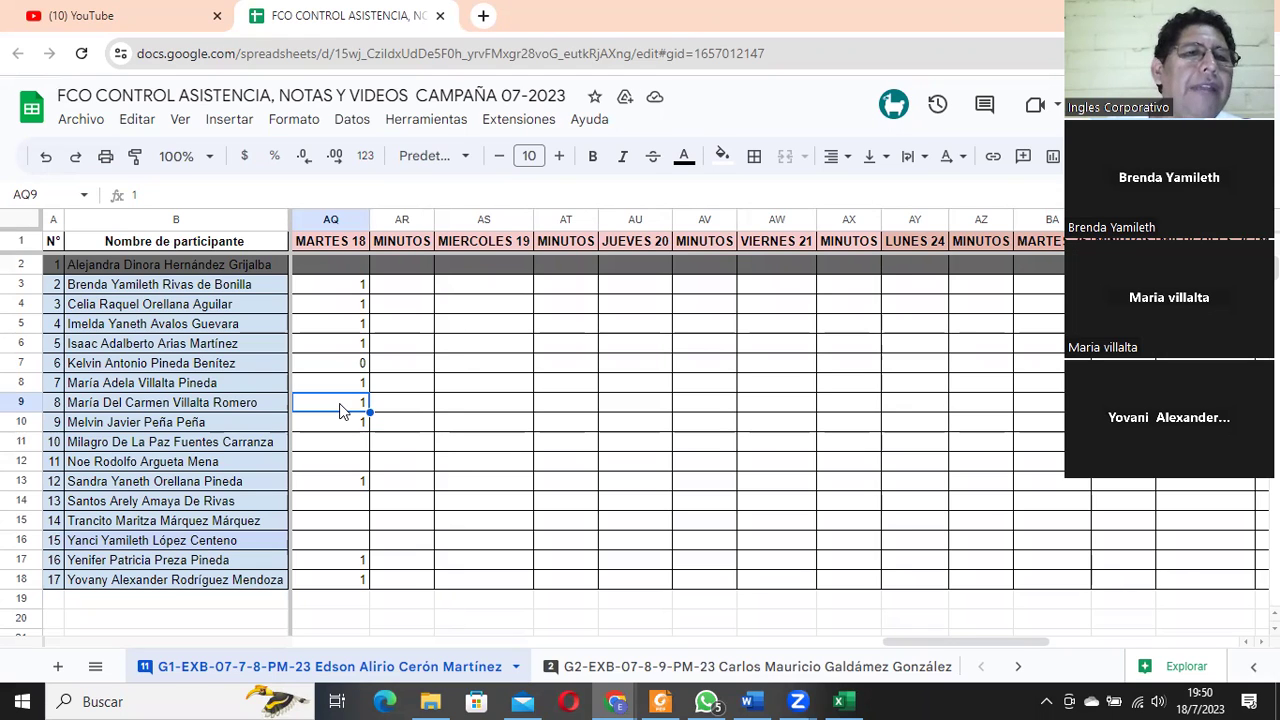
pyautogui.click(341, 420)
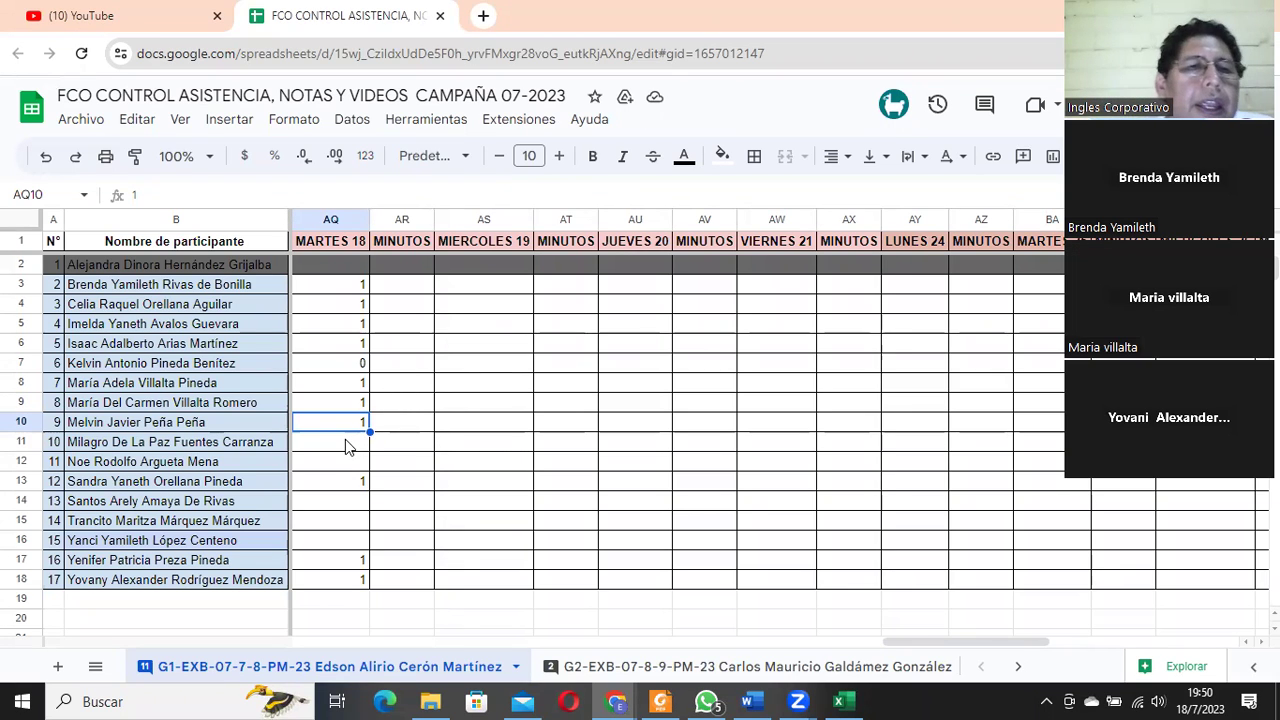
# Enter 0 for row 11 and 1 for rows 12 and 13 under MARTES 18.
pyautogui.click(345, 447)
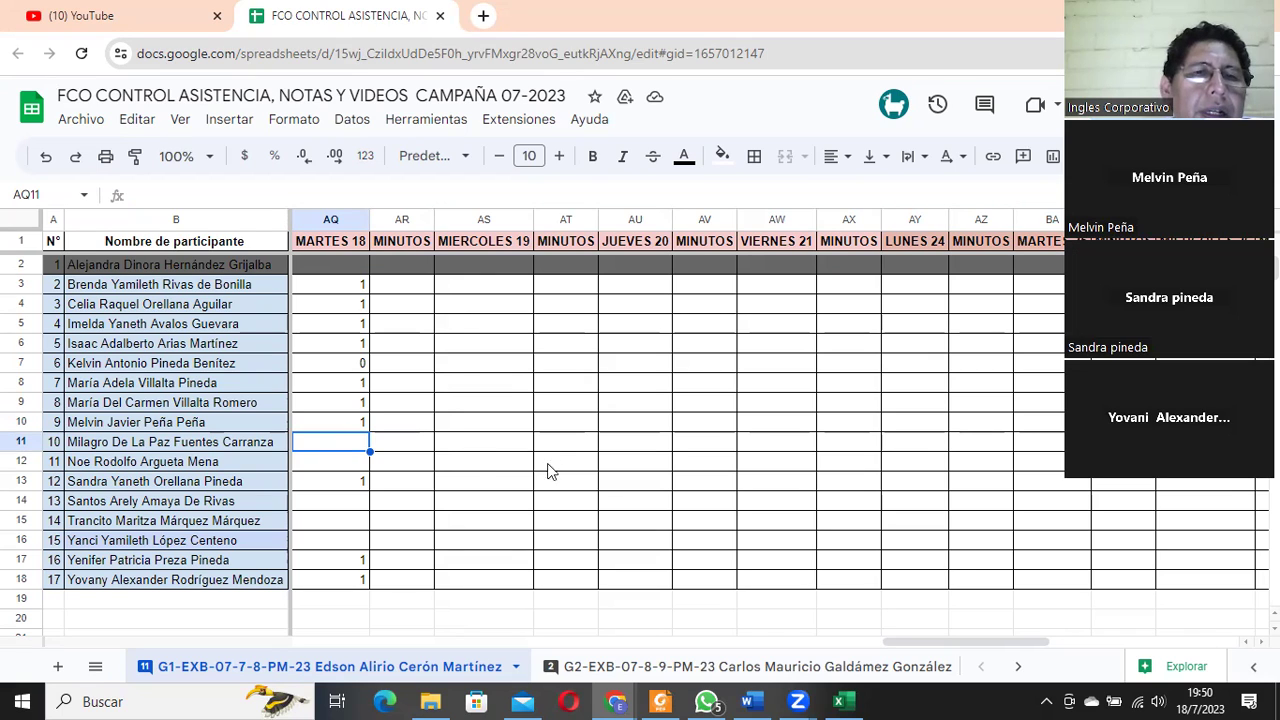
pyautogui.write('0')
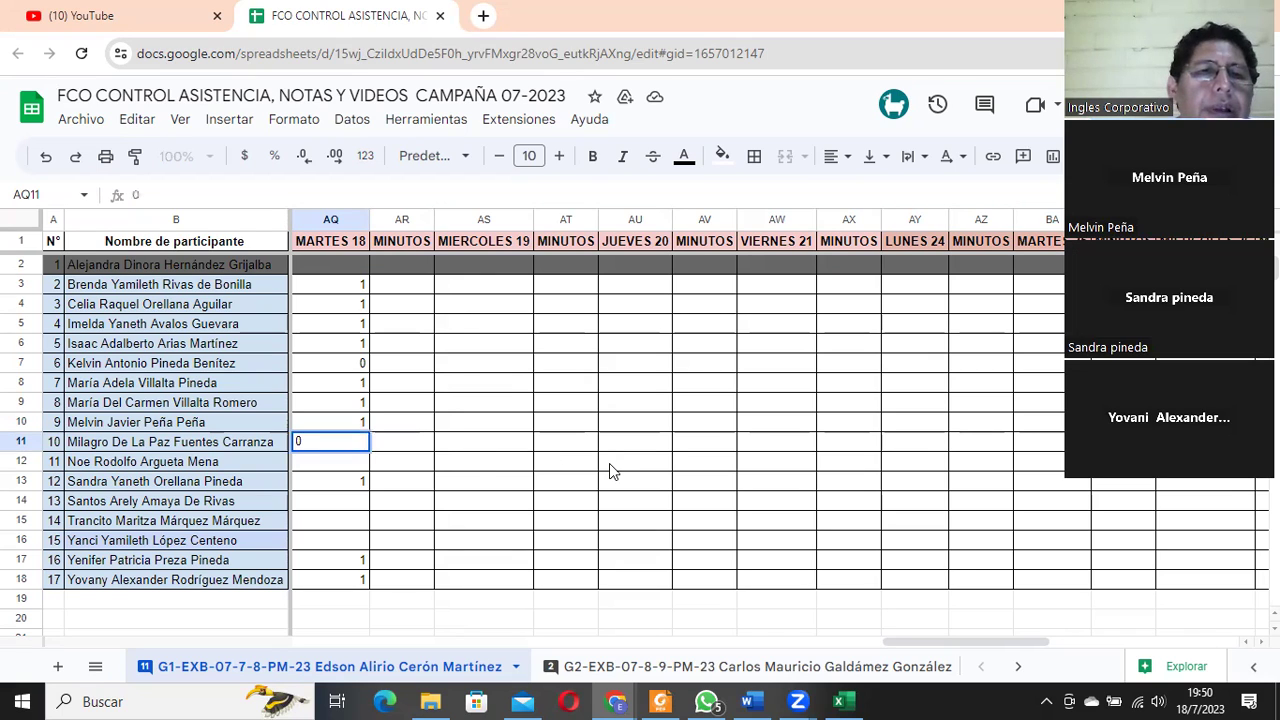
pyautogui.press('Return')
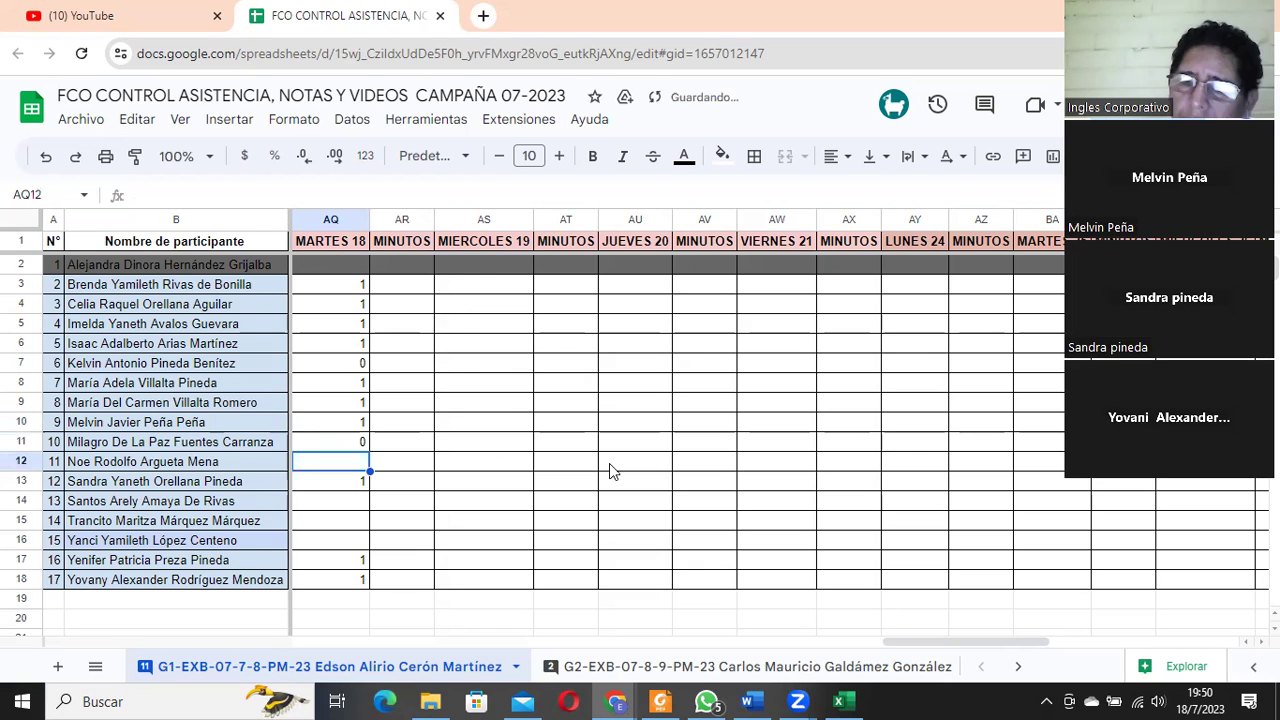
pyautogui.write('1')
pyautogui.press('Return')
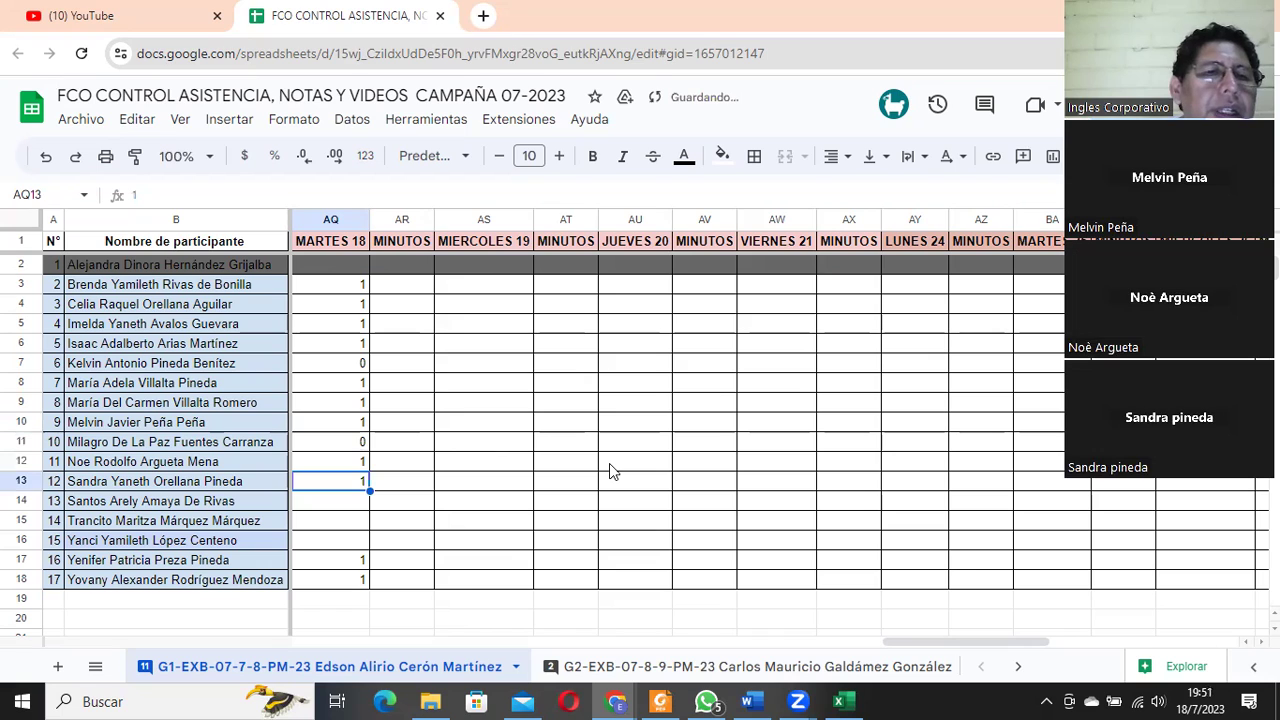
pyautogui.write('1')
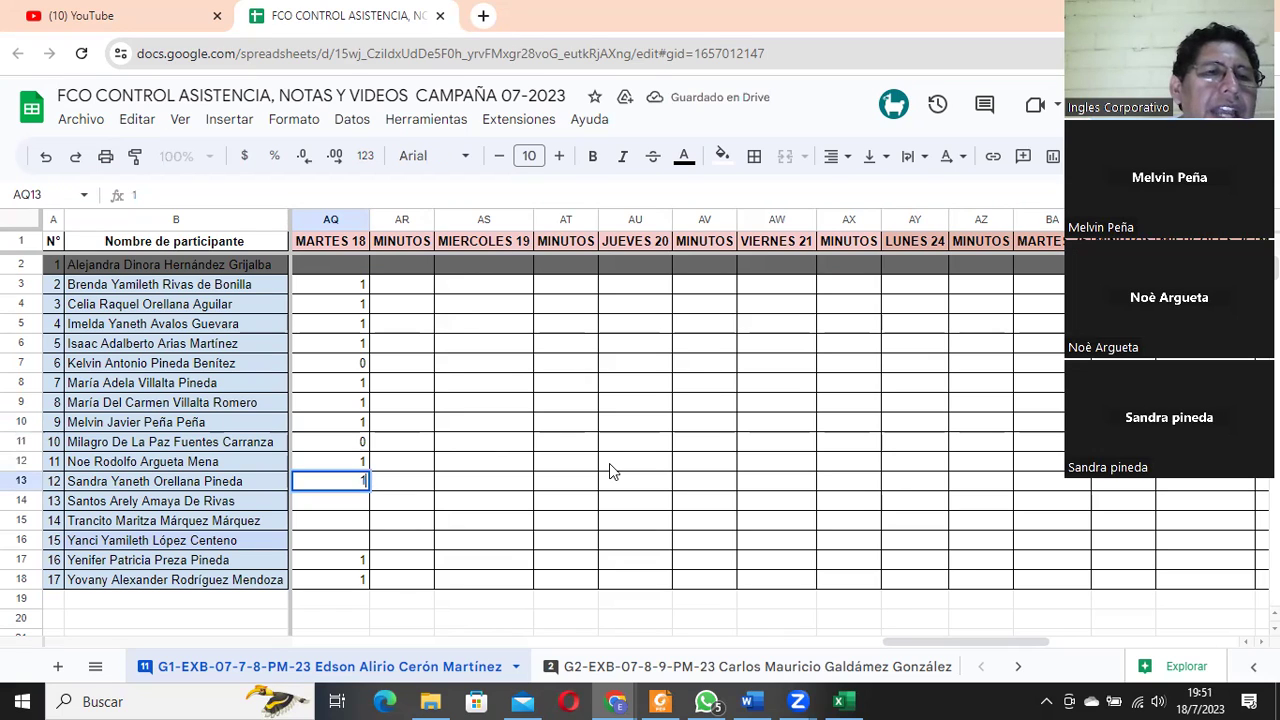
pyautogui.press('Return')
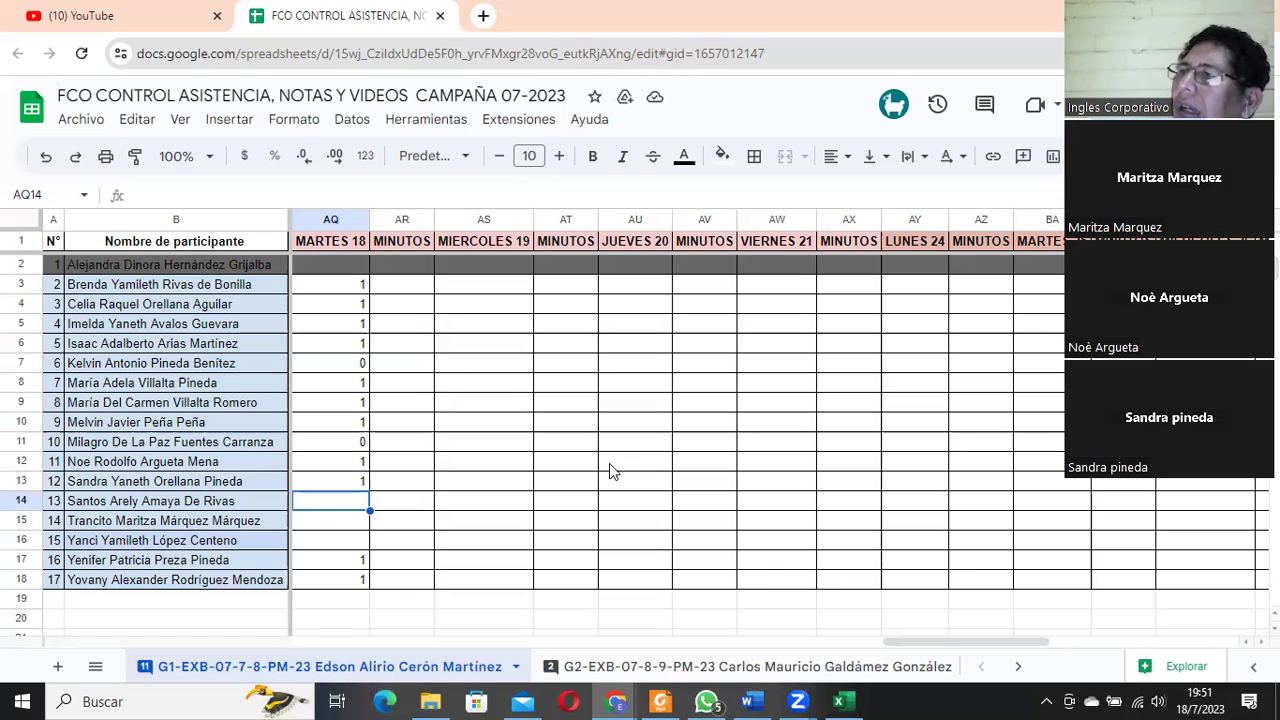
# Enter 1 for rows 14, 15 and 16 under MARTES 18.
pyautogui.write('1')
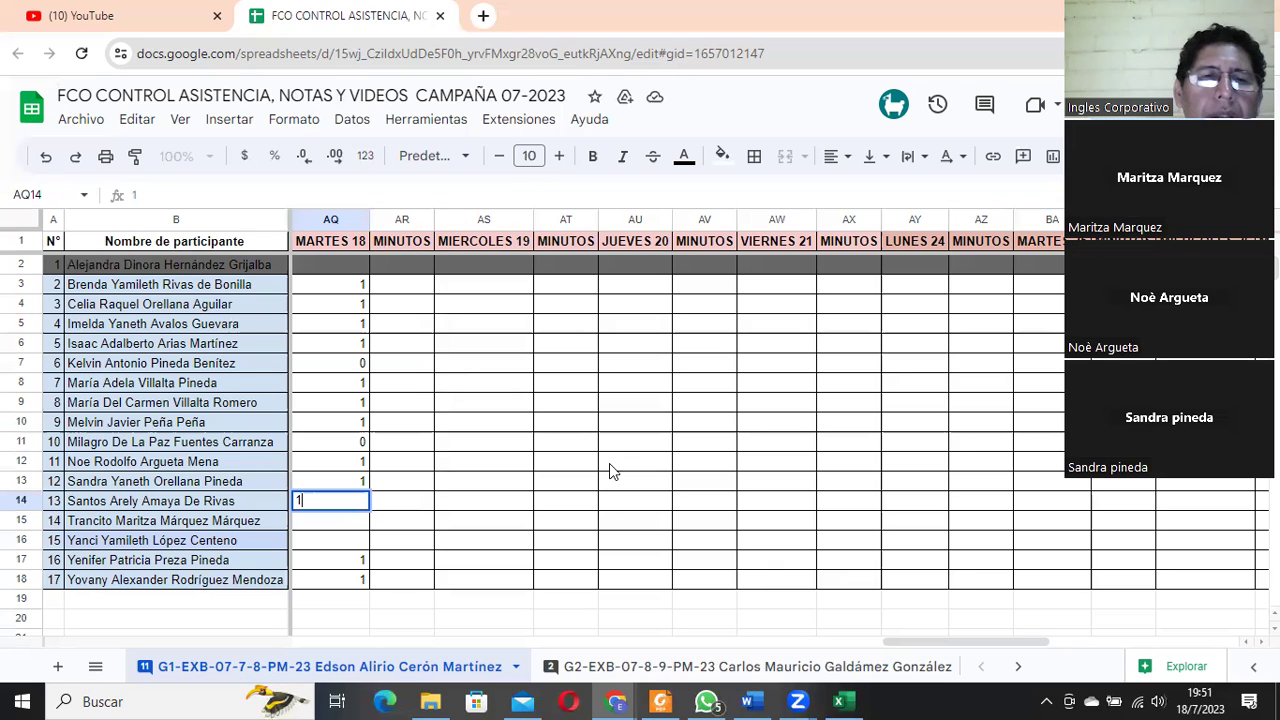
pyautogui.press('Return')
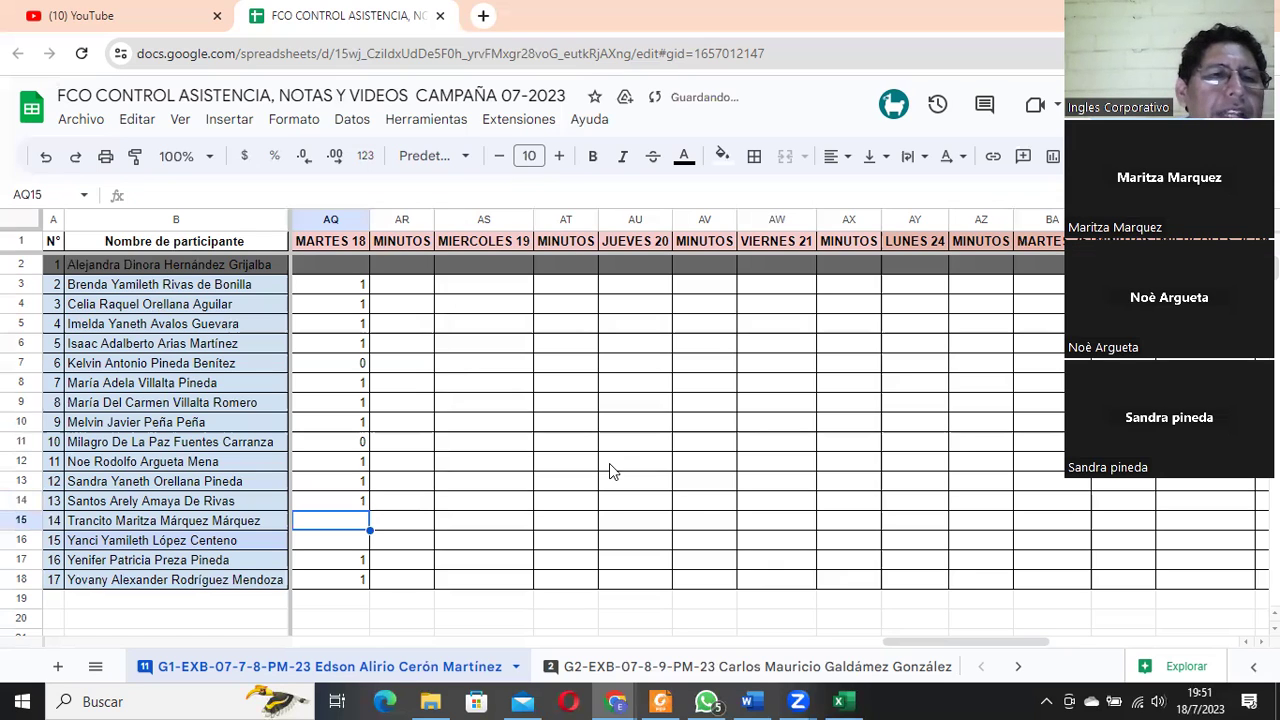
pyautogui.write('1')
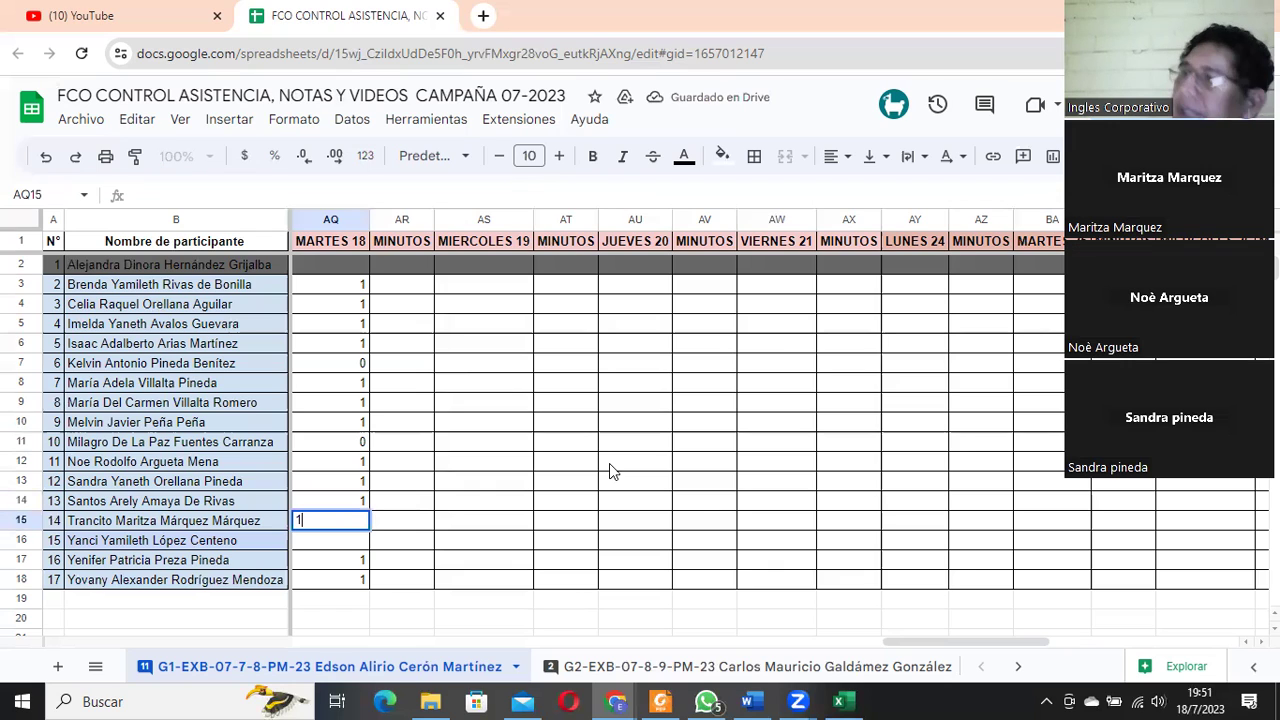
pyautogui.press('Return')
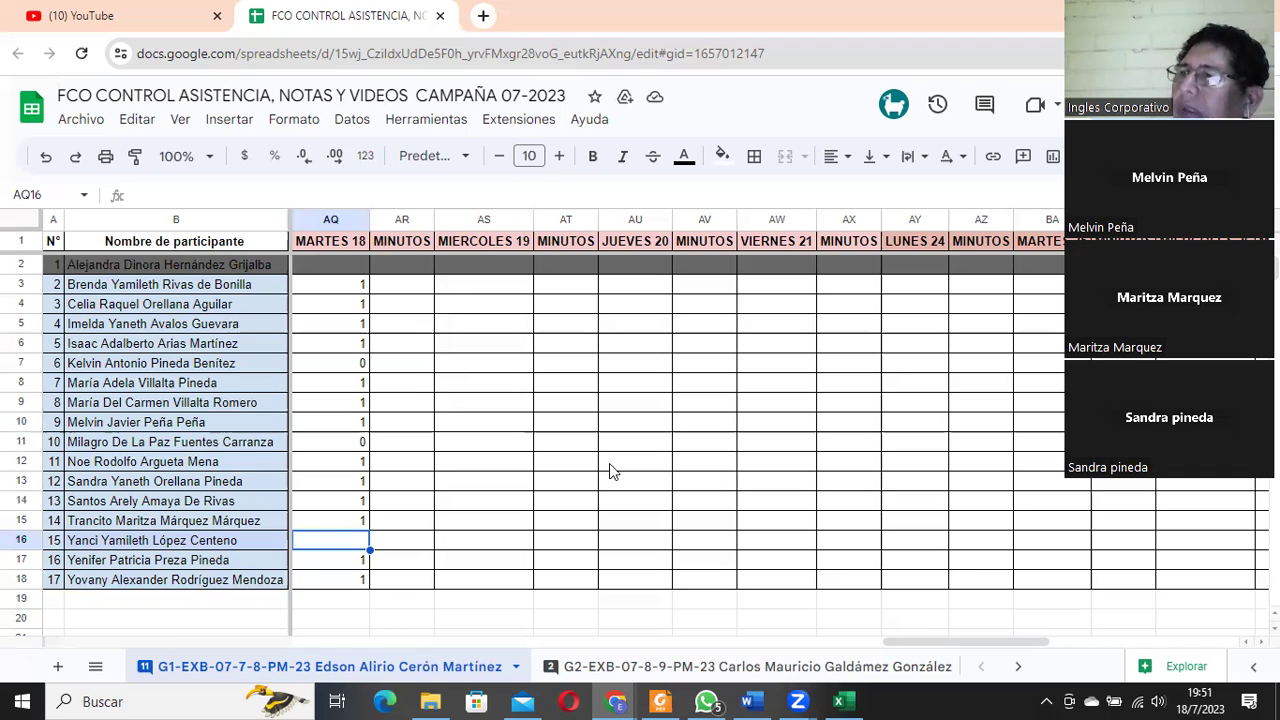
pyautogui.write('1')
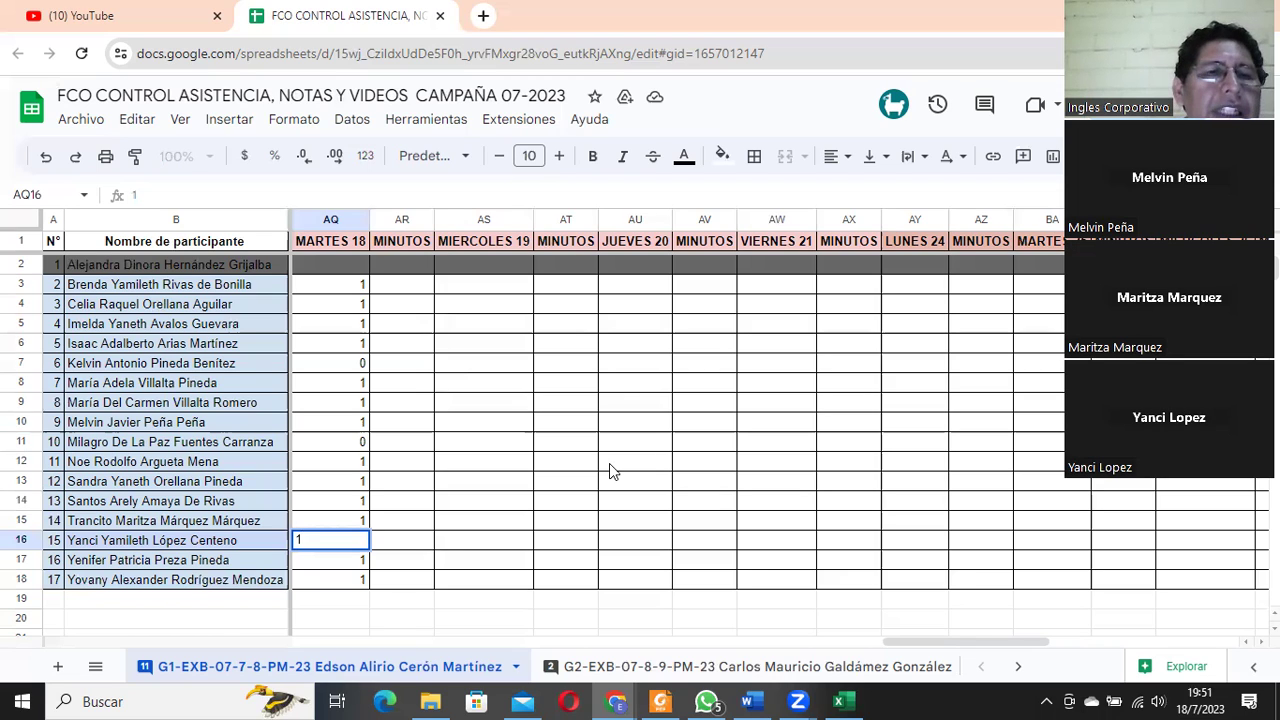
pyautogui.press('Return')
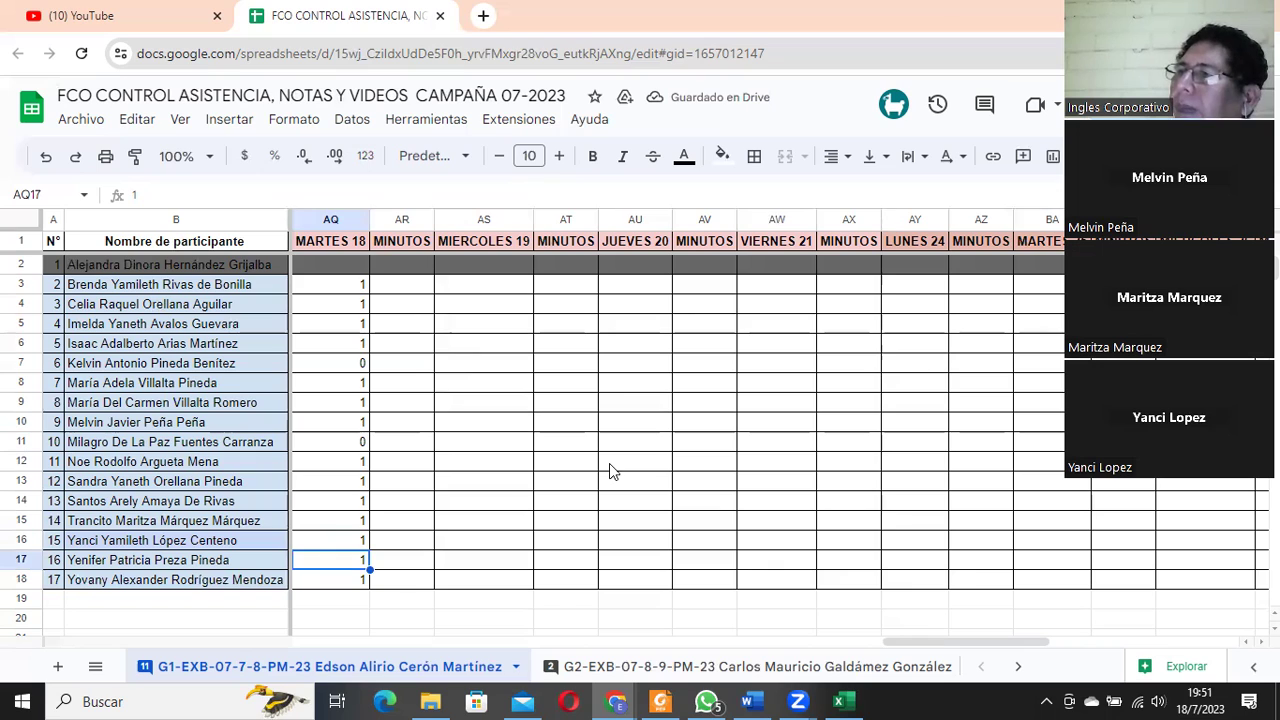
# Keep row 17's existing 1 and switch back to the Excel workbook.
pyautogui.press('Return')
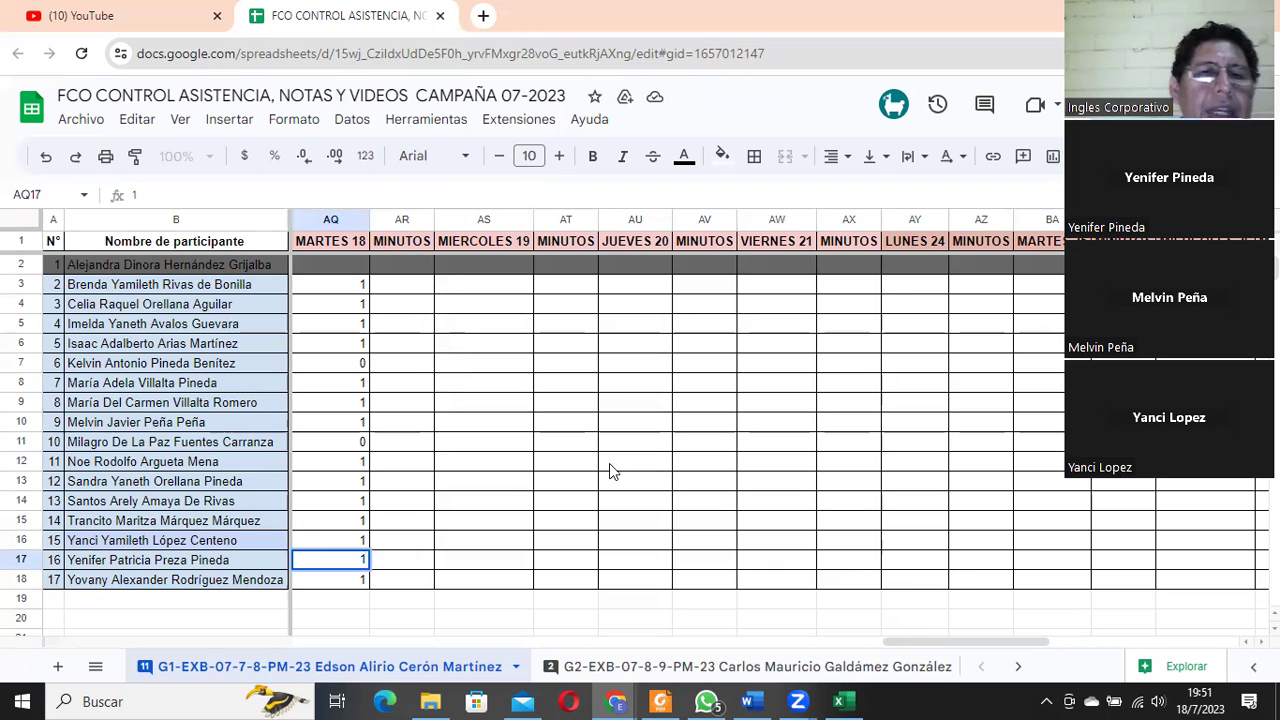
pyautogui.press('Return')
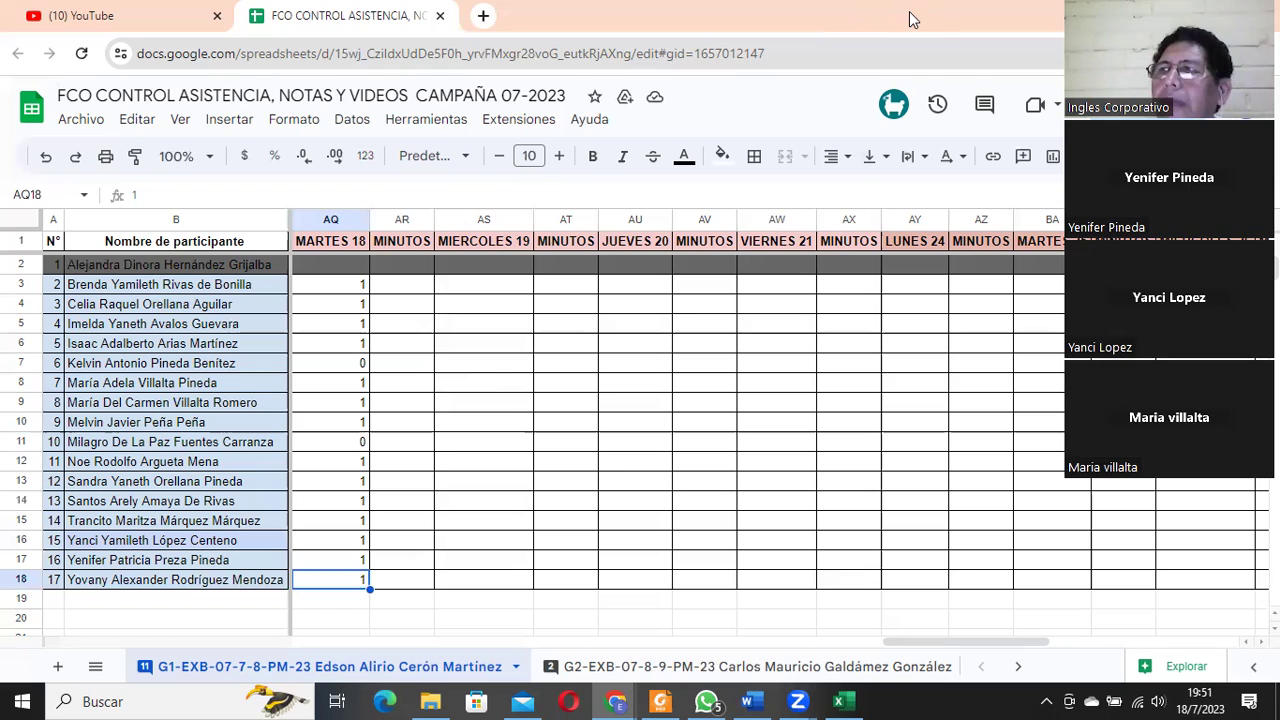
pyautogui.hotkey('alt', 'Tab')
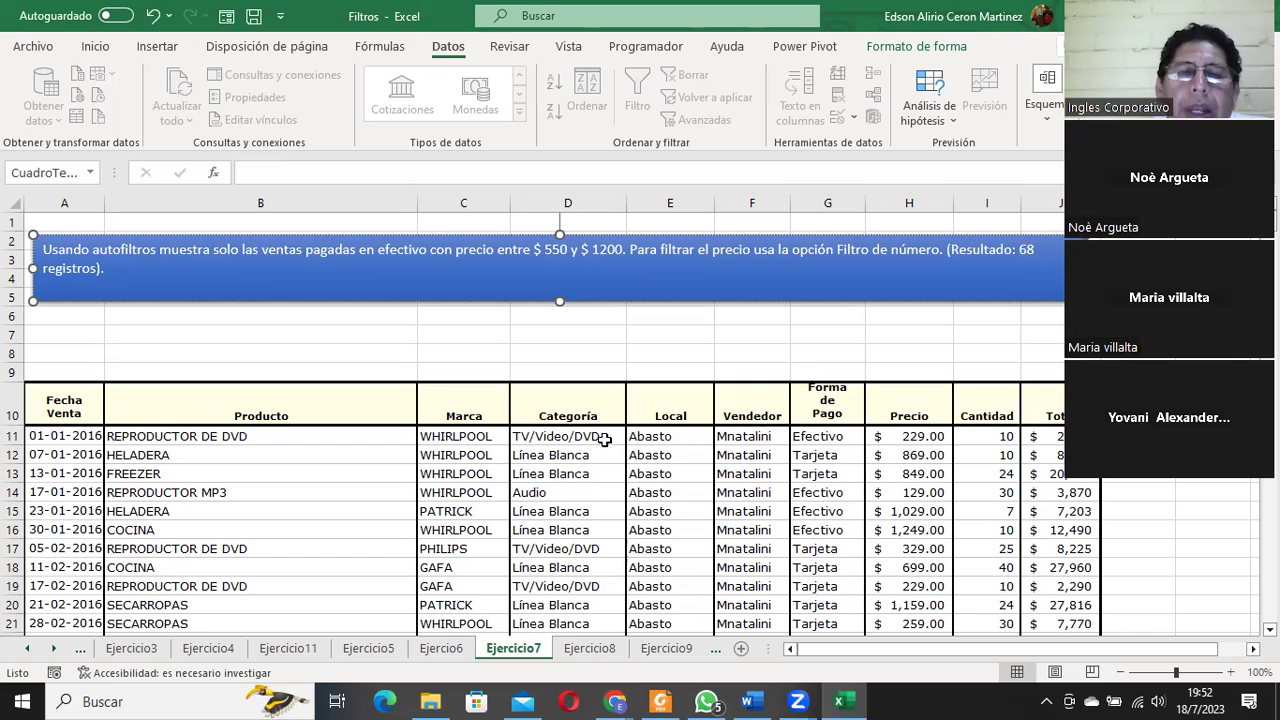
# Go to the Ejercicio8 sheet, read its sorting task, and select a cell inside the sales table.
pyautogui.click(576, 651)
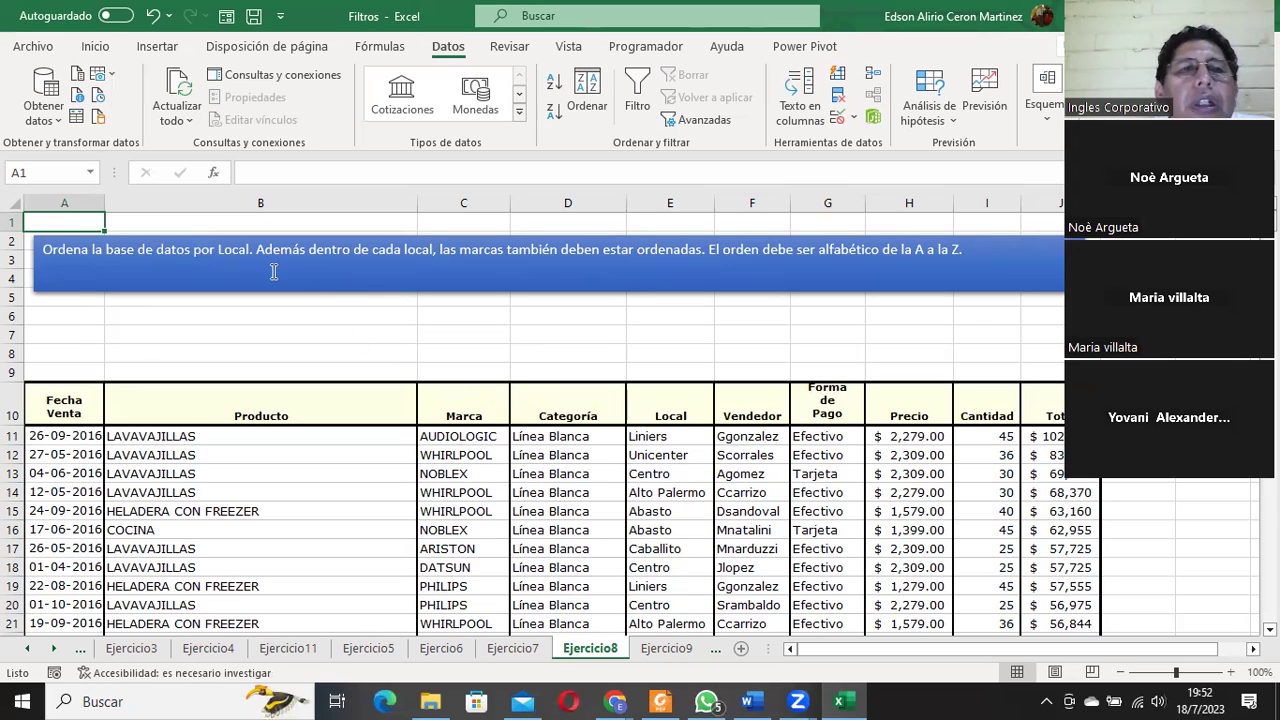
pyautogui.click(200, 262)
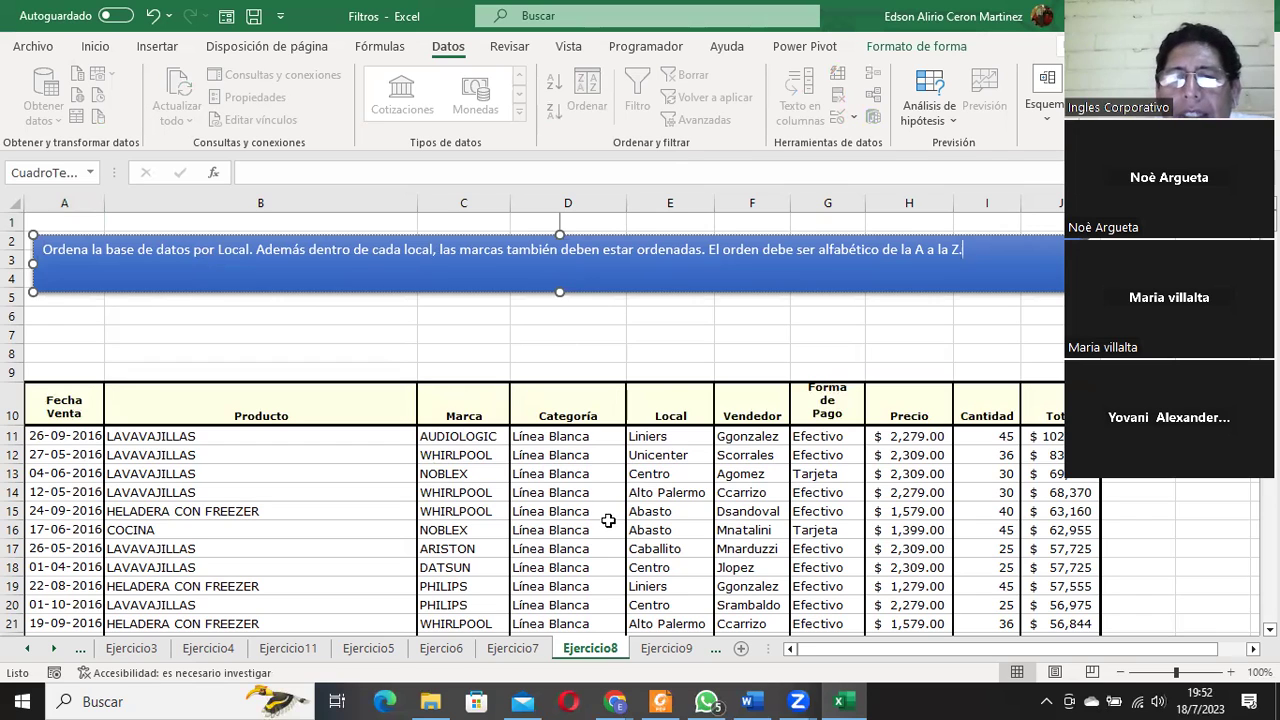
pyautogui.click(590, 474)
pyautogui.click(587, 408)
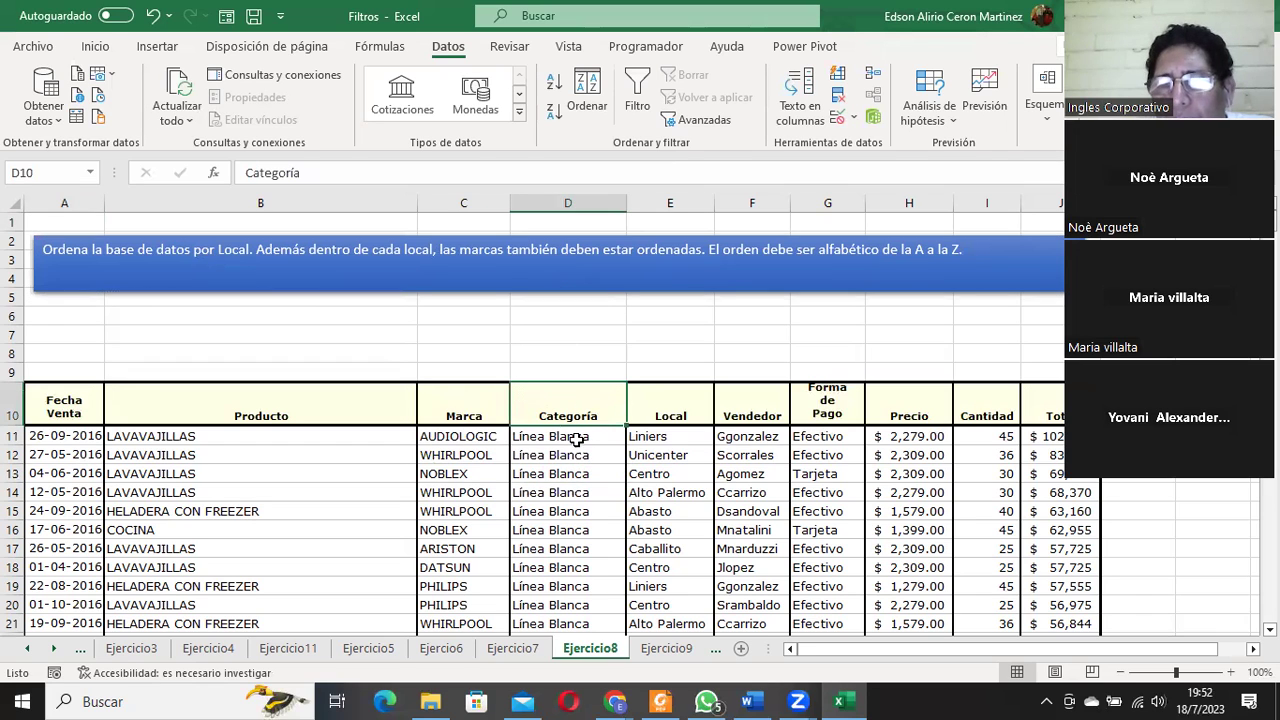
pyautogui.click(575, 440)
pyautogui.click(548, 416)
pyautogui.click(548, 530)
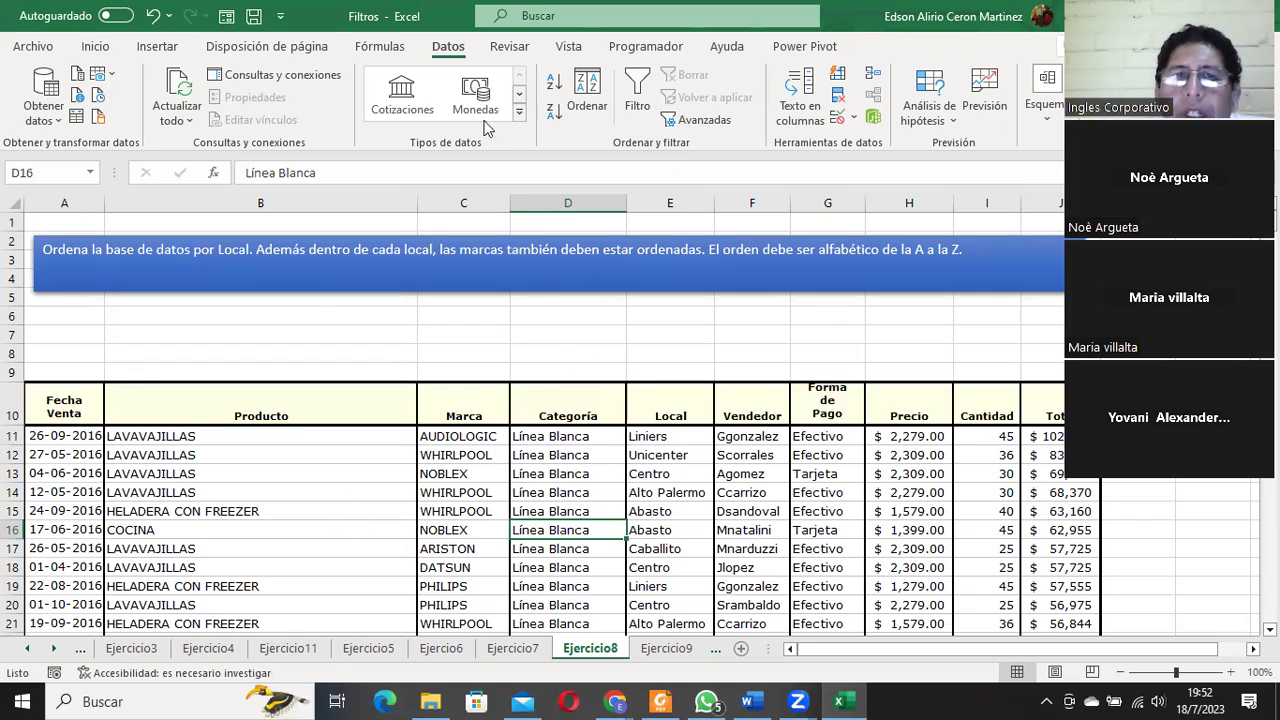
# In the Ordenar dialog, sort by Local, then add a Marca level, both A to Z, and apply.
pyautogui.click(588, 93)
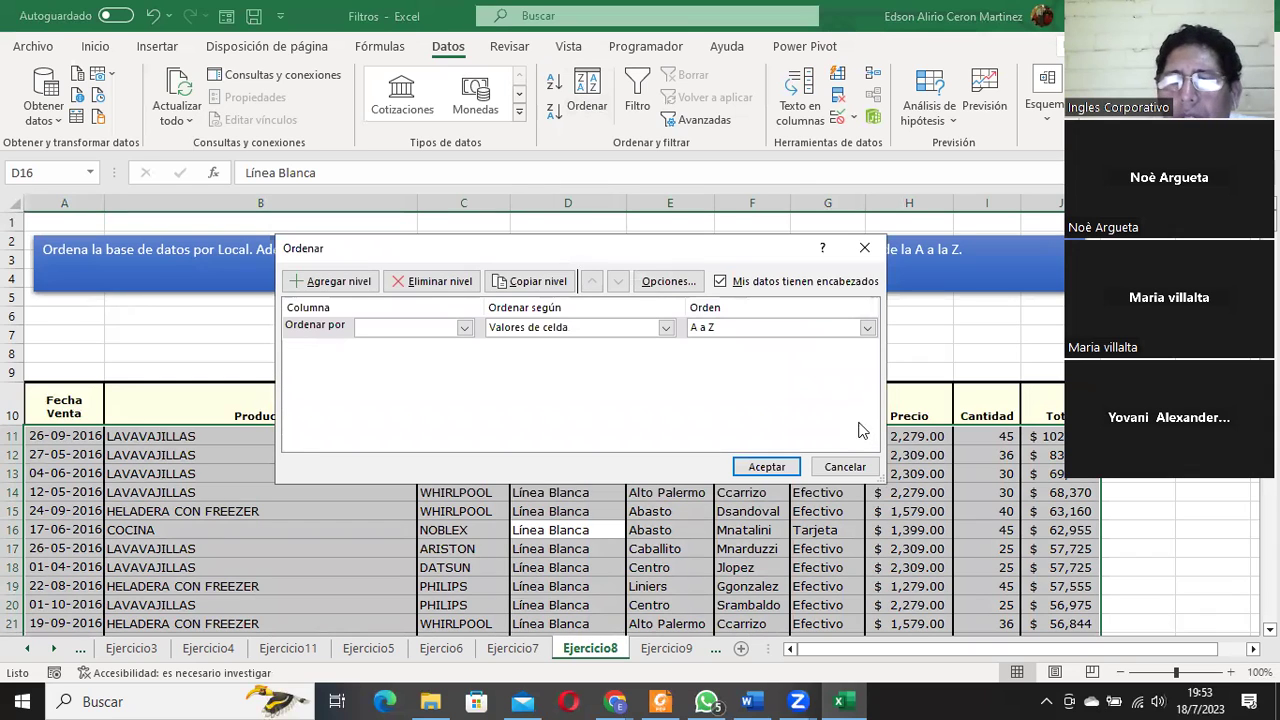
pyautogui.click(464, 329)
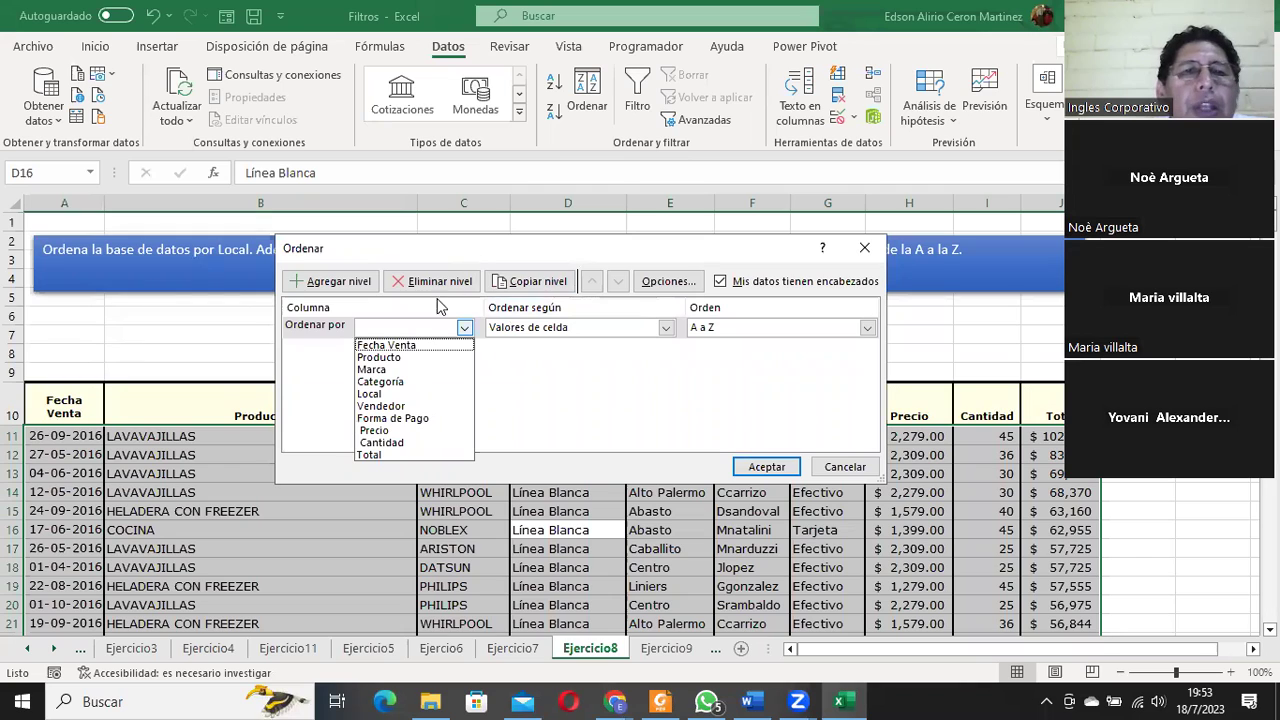
pyautogui.click(384, 394)
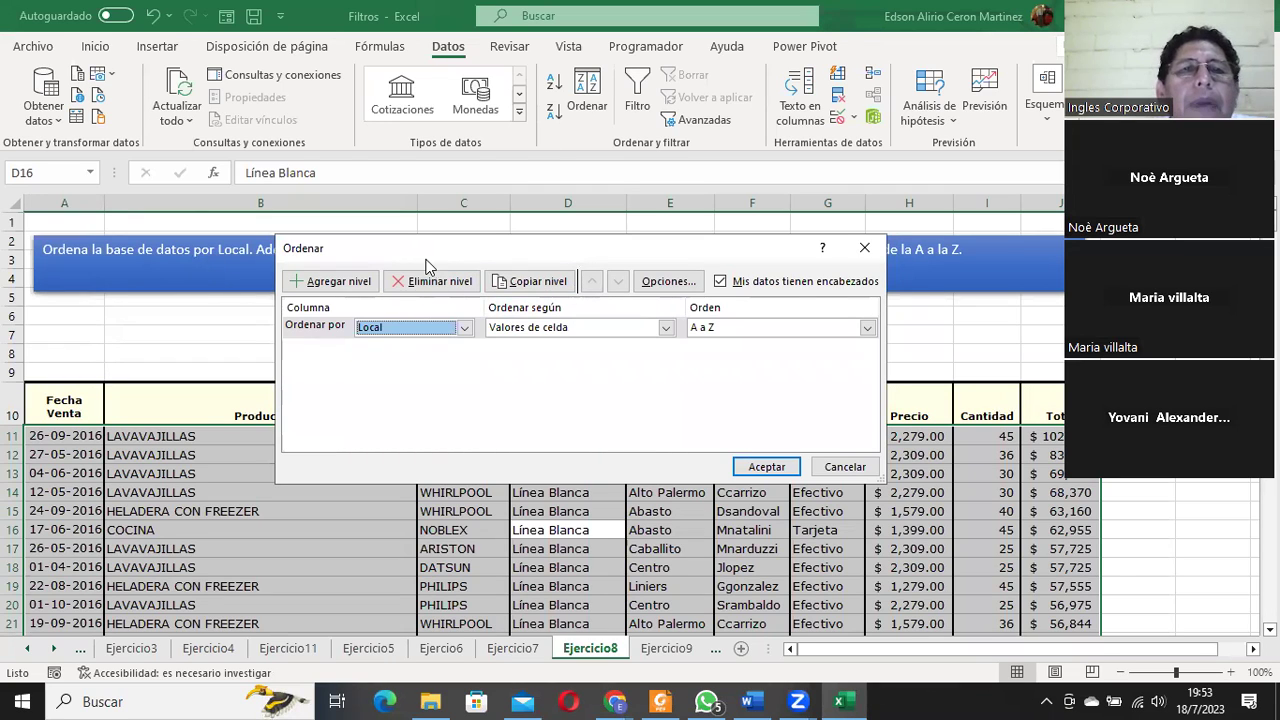
pyautogui.moveTo(427, 262); pyautogui.dragTo(380, 310)
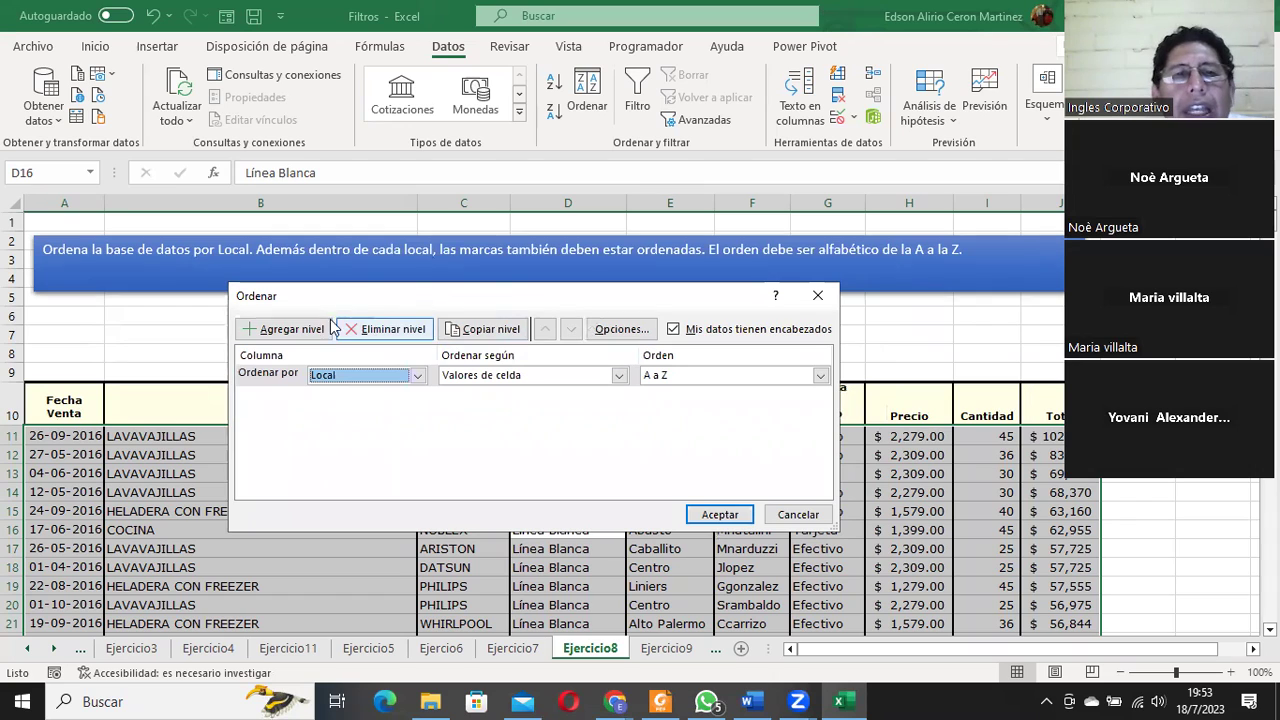
pyautogui.click(298, 331)
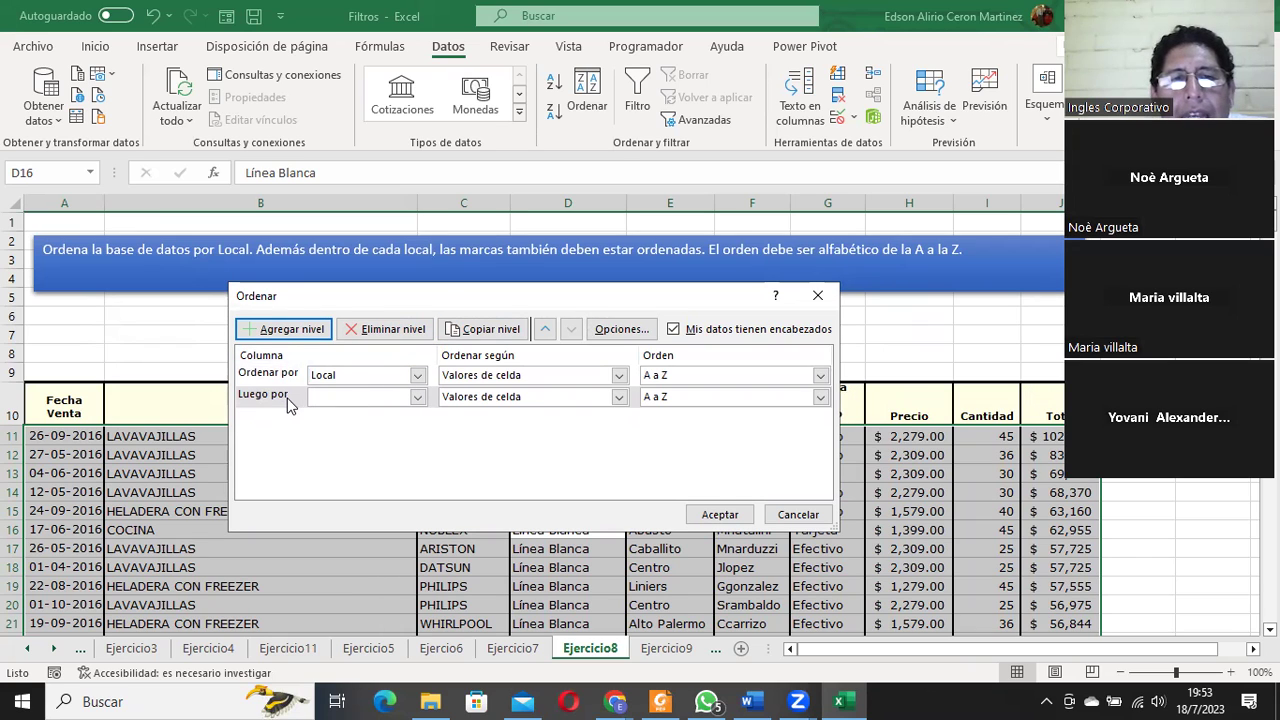
pyautogui.click(418, 397)
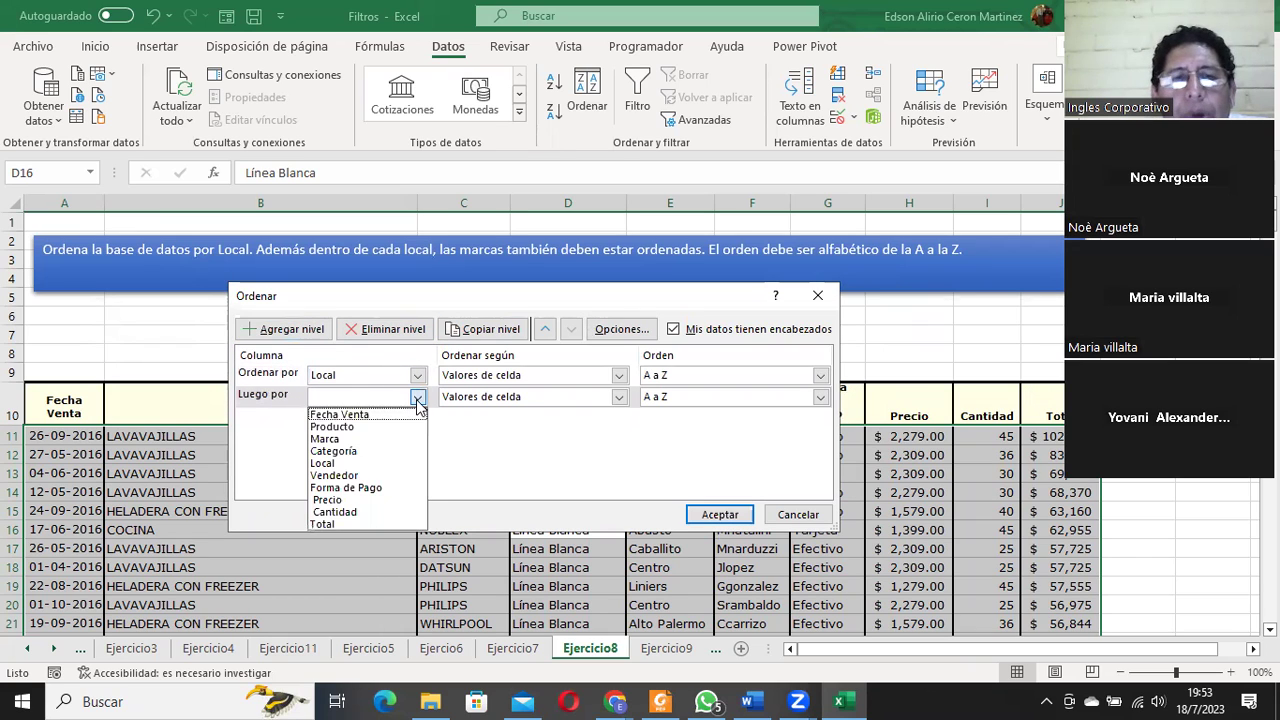
pyautogui.click(340, 439)
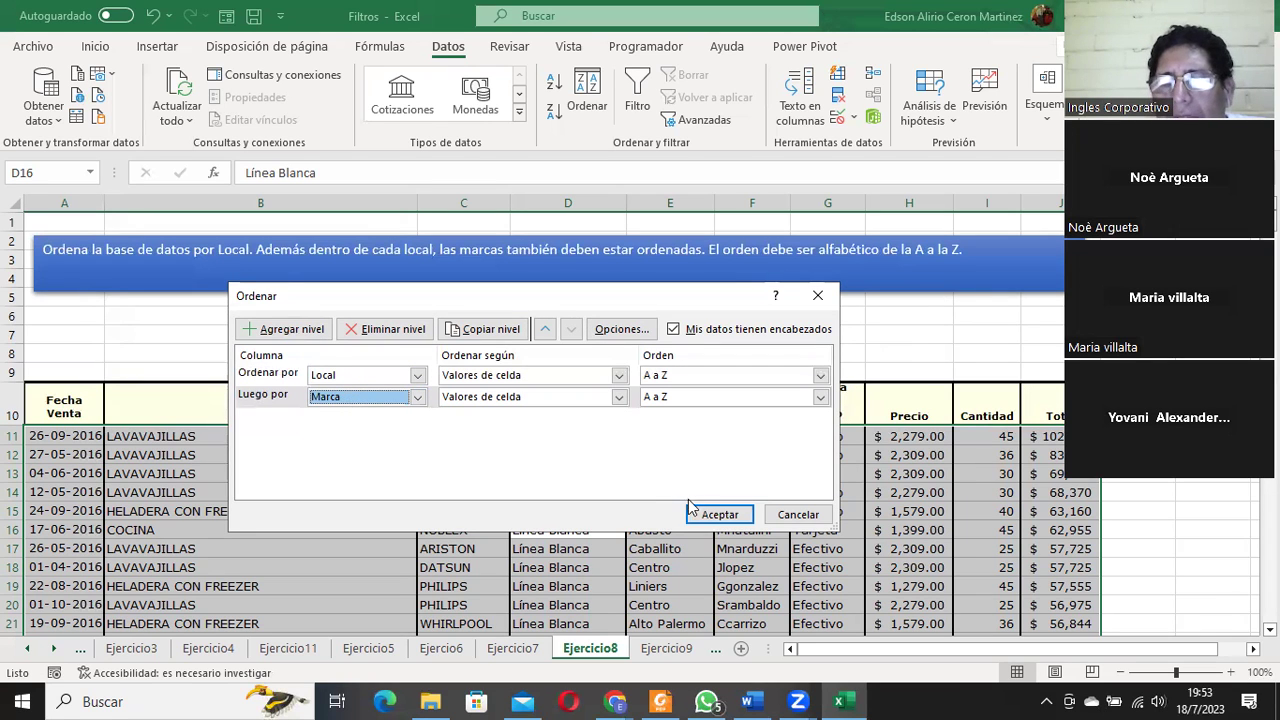
pyautogui.click(722, 514)
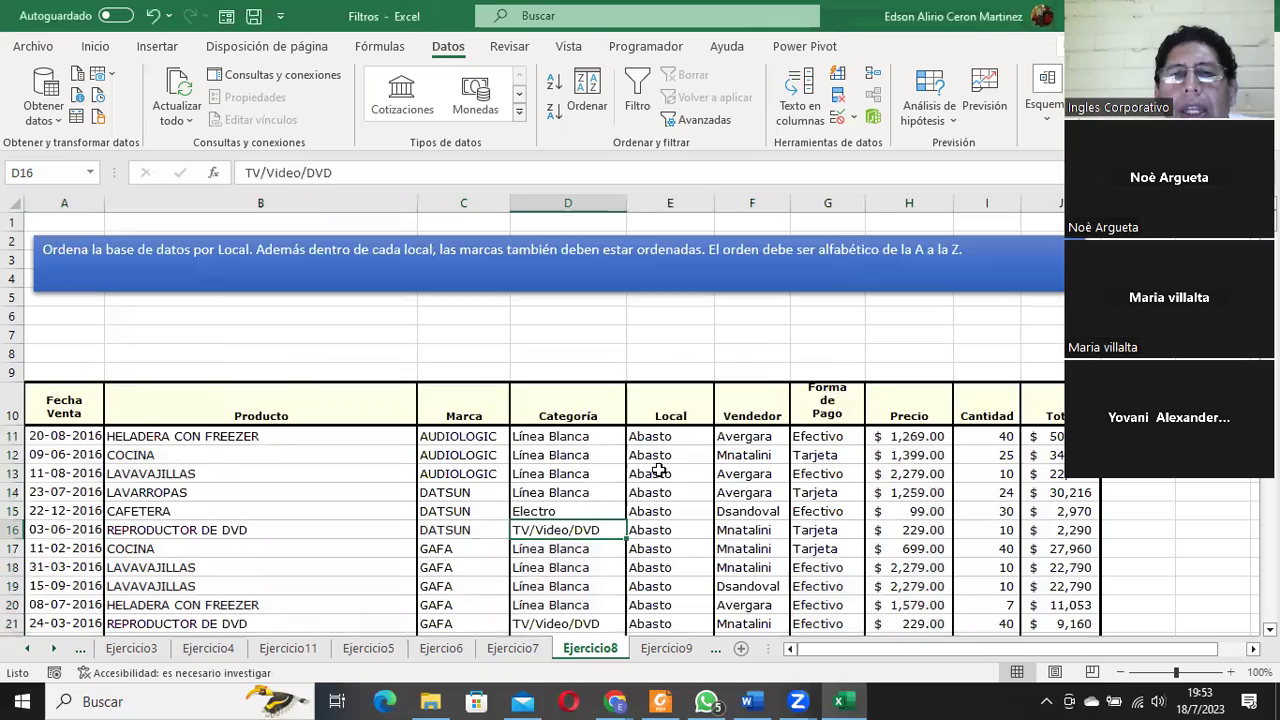
pyautogui.click(659, 472)
pyautogui.scroll(-5, 660, 472)
pyautogui.scroll(-4, 662, 473)
pyautogui.scroll(-2, 662, 473)
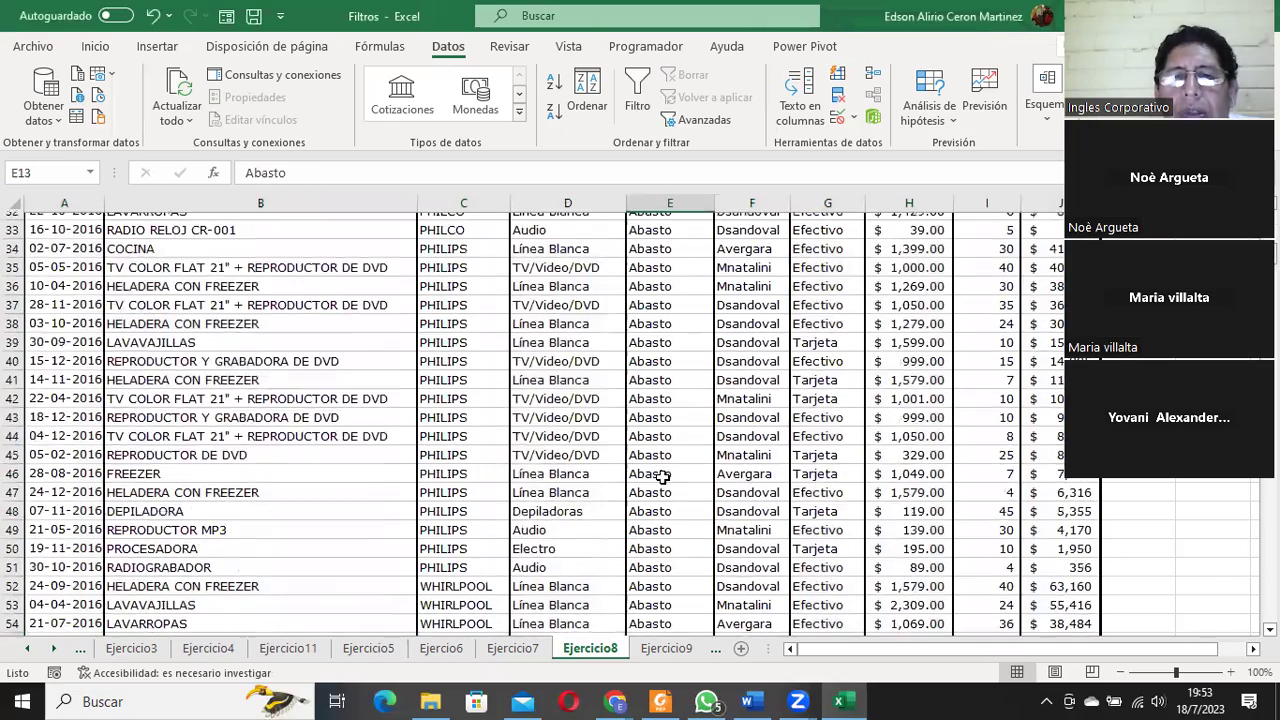
pyautogui.scroll(-11, 662, 473)
pyautogui.scroll(-4, 662, 473)
pyautogui.scroll(2, 658, 406)
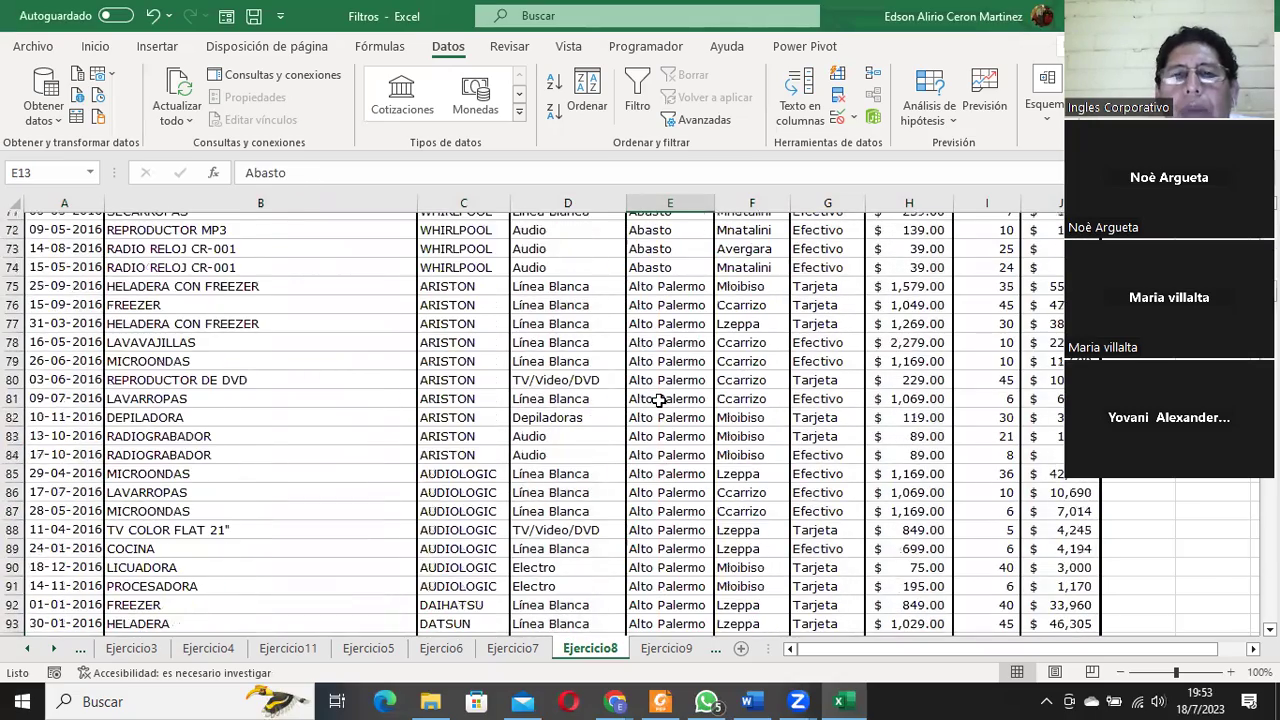
pyautogui.scroll(-8, 659, 398)
pyautogui.scroll(-7, 660, 398)
pyautogui.scroll(-7, 664, 397)
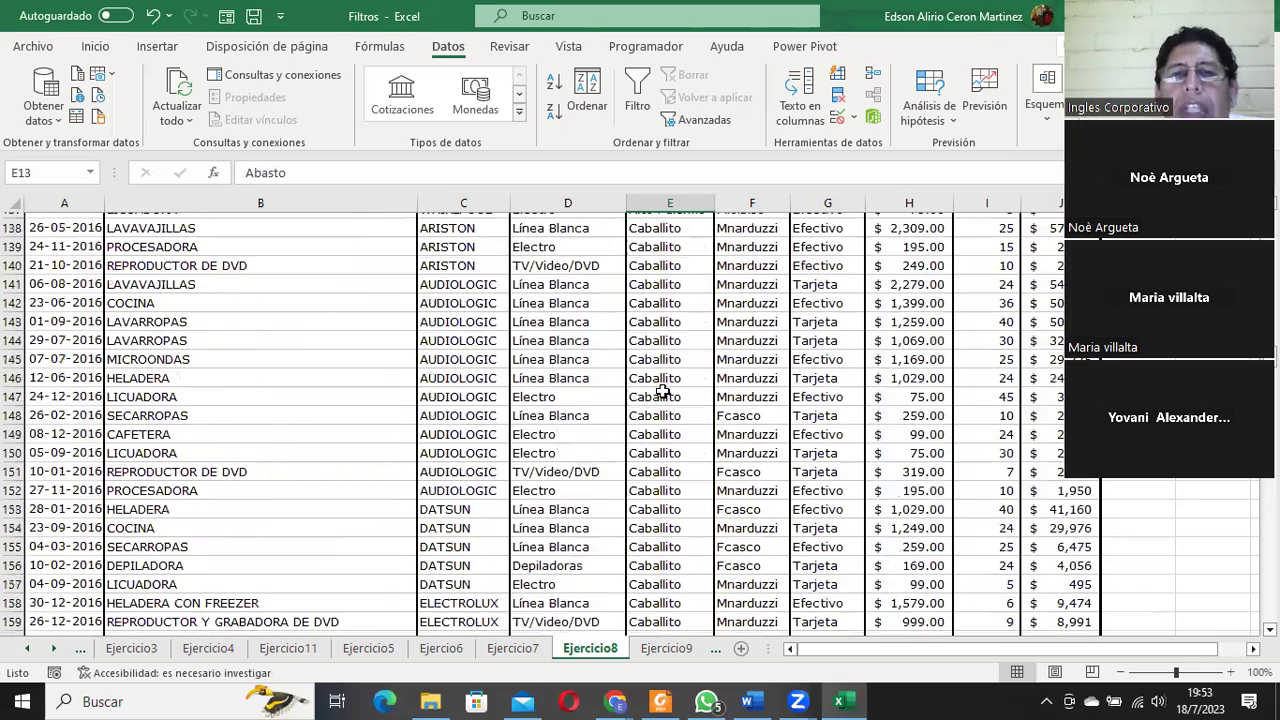
pyautogui.scroll(7, 663, 392)
pyautogui.scroll(9, 660, 390)
pyautogui.scroll(12, 655, 386)
pyautogui.scroll(8, 650, 381)
pyautogui.scroll(10, 650, 381)
pyautogui.click(442, 438)
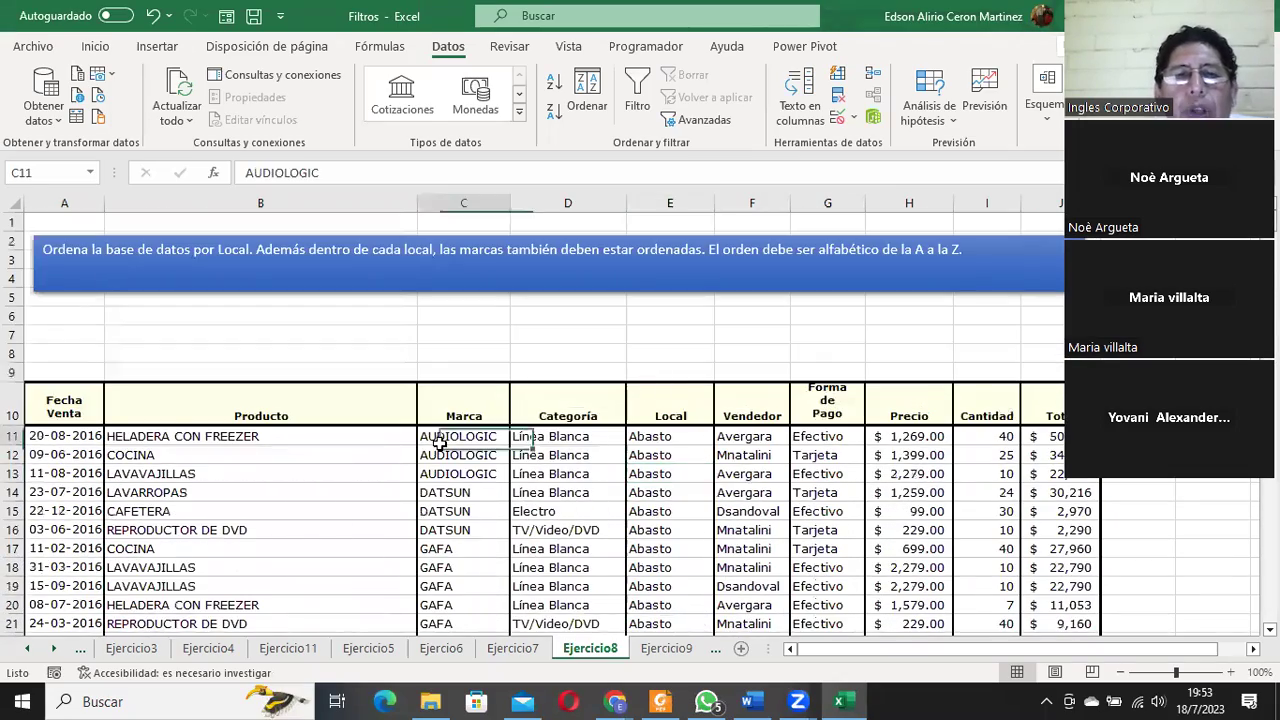
pyautogui.click(462, 511)
pyautogui.scroll(-2, 455, 512)
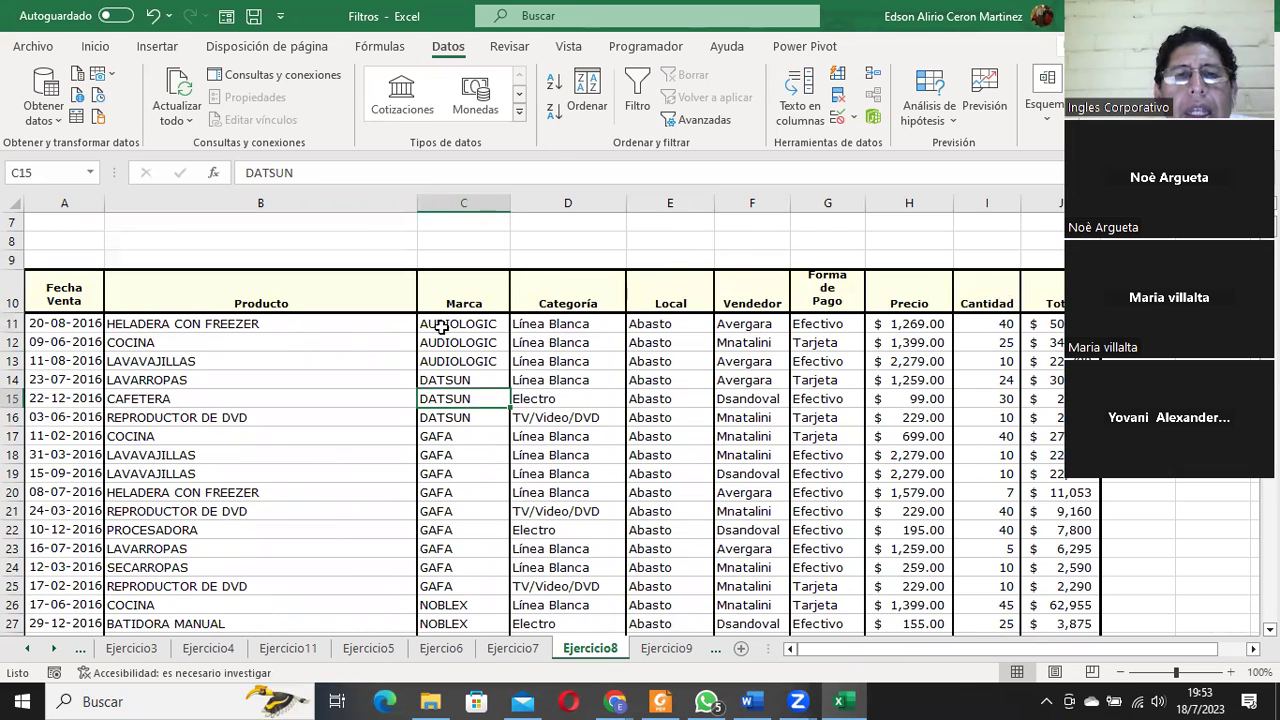
pyautogui.click(438, 438)
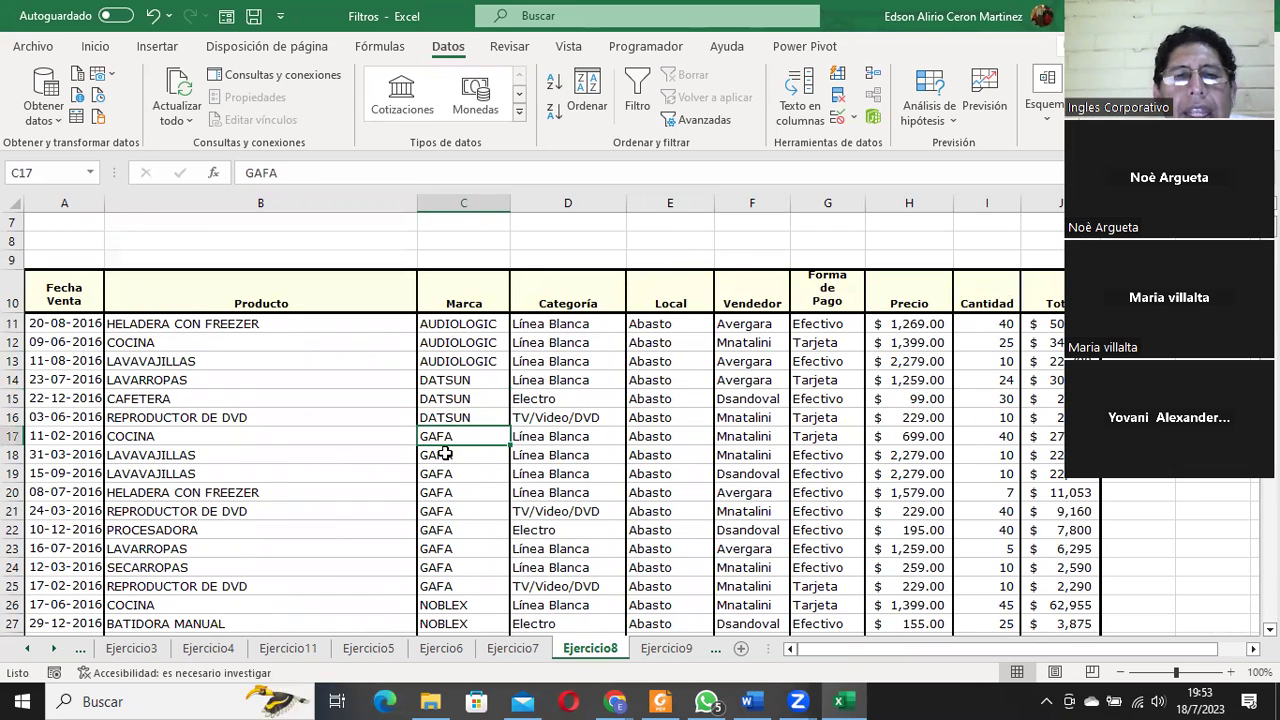
pyautogui.scroll(-2, 455, 512)
pyautogui.click(445, 494)
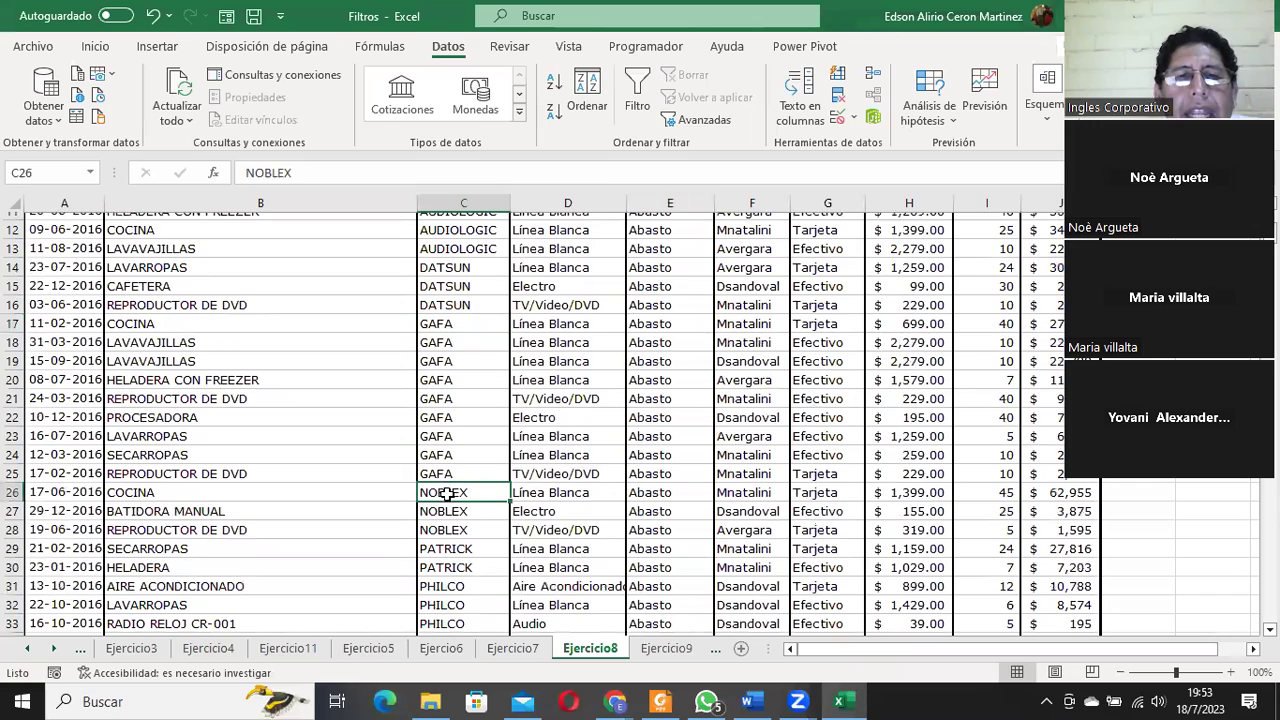
pyautogui.scroll(-1, 472, 534)
pyautogui.click(448, 494)
pyautogui.click(455, 530)
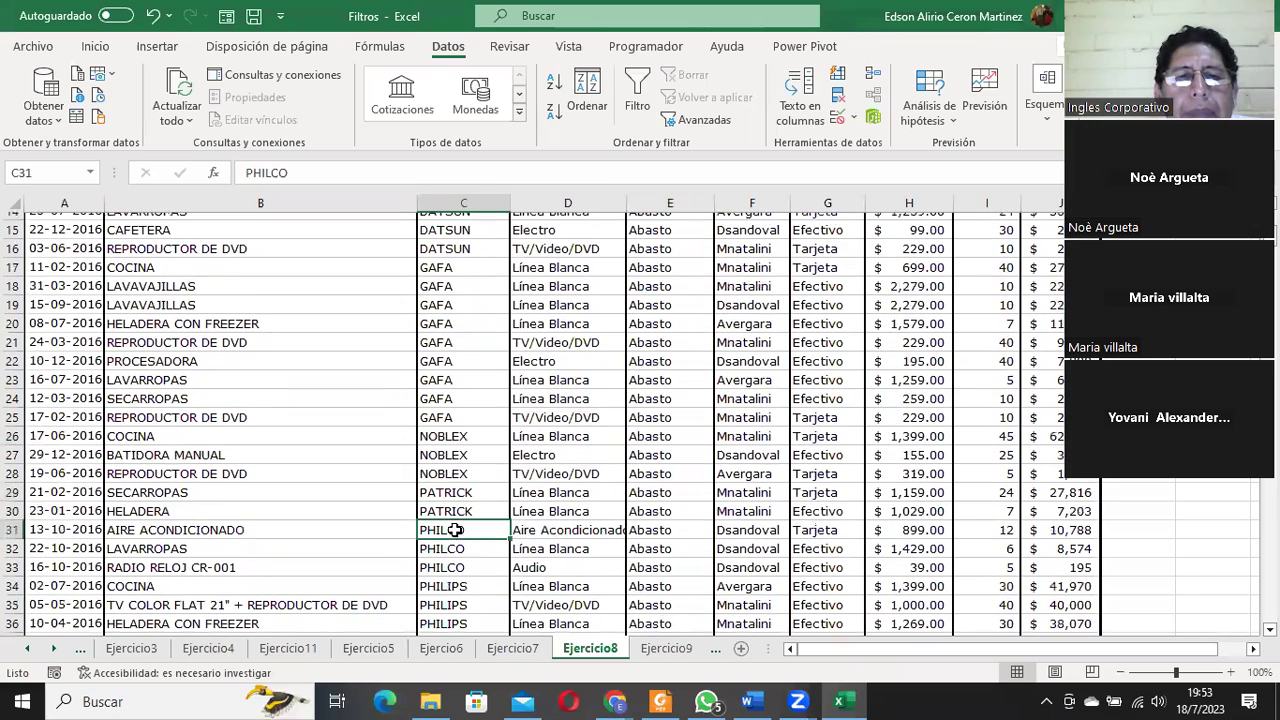
pyautogui.scroll(-1, 458, 538)
pyautogui.click(452, 545)
pyautogui.scroll(-2, 452, 535)
pyautogui.scroll(-2, 452, 532)
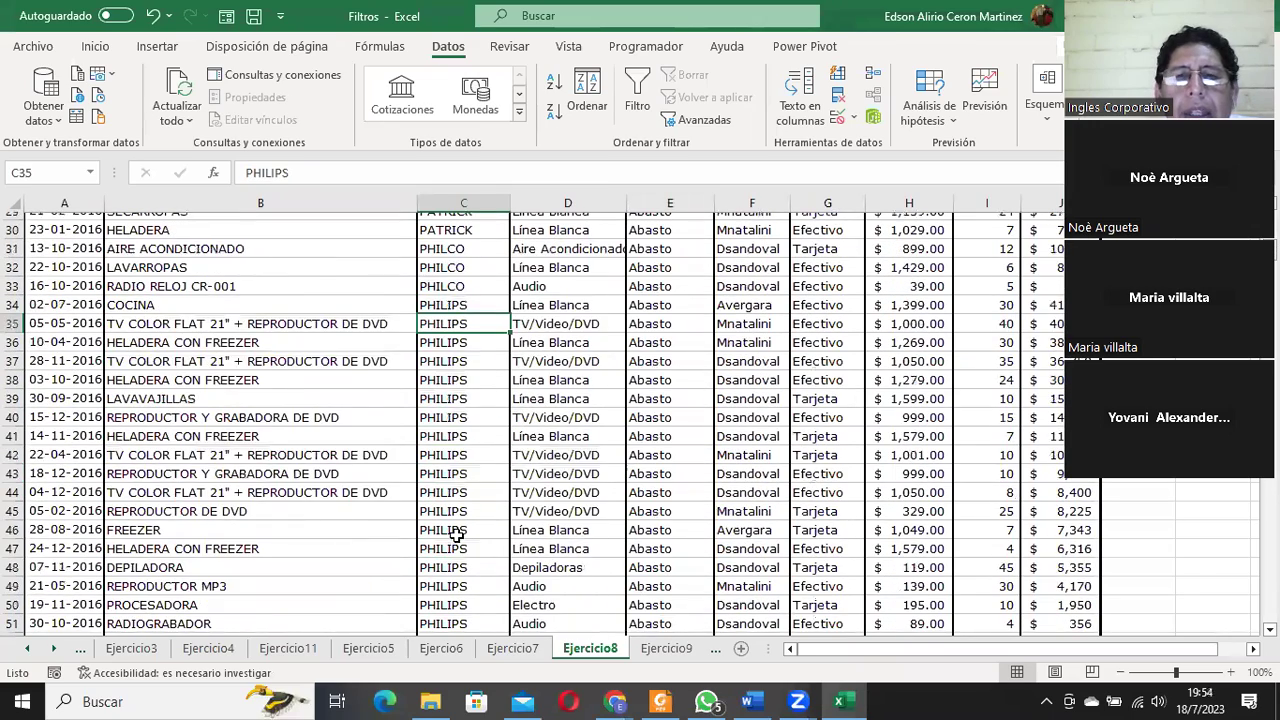
pyautogui.scroll(-3, 440, 552)
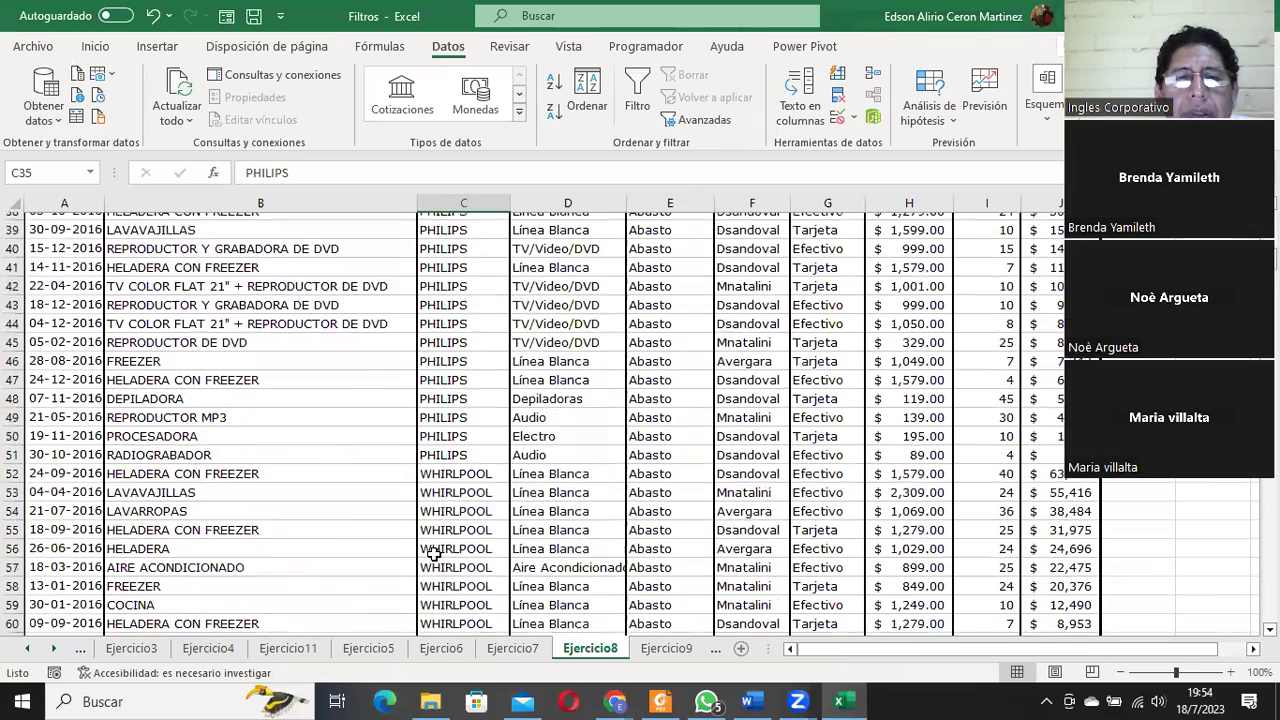
pyautogui.scroll(-1, 438, 510)
pyautogui.scroll(3, 437, 508)
pyautogui.click(462, 600)
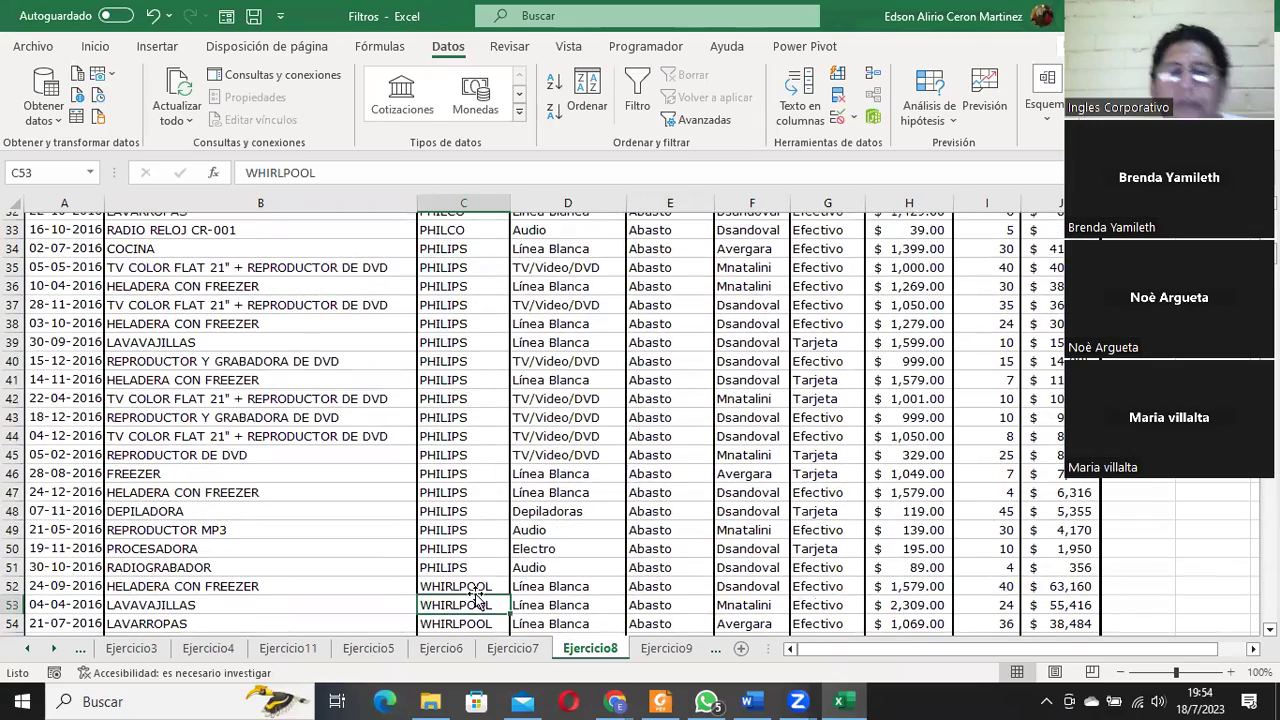
pyautogui.scroll(5, 478, 555)
pyautogui.scroll(6, 478, 555)
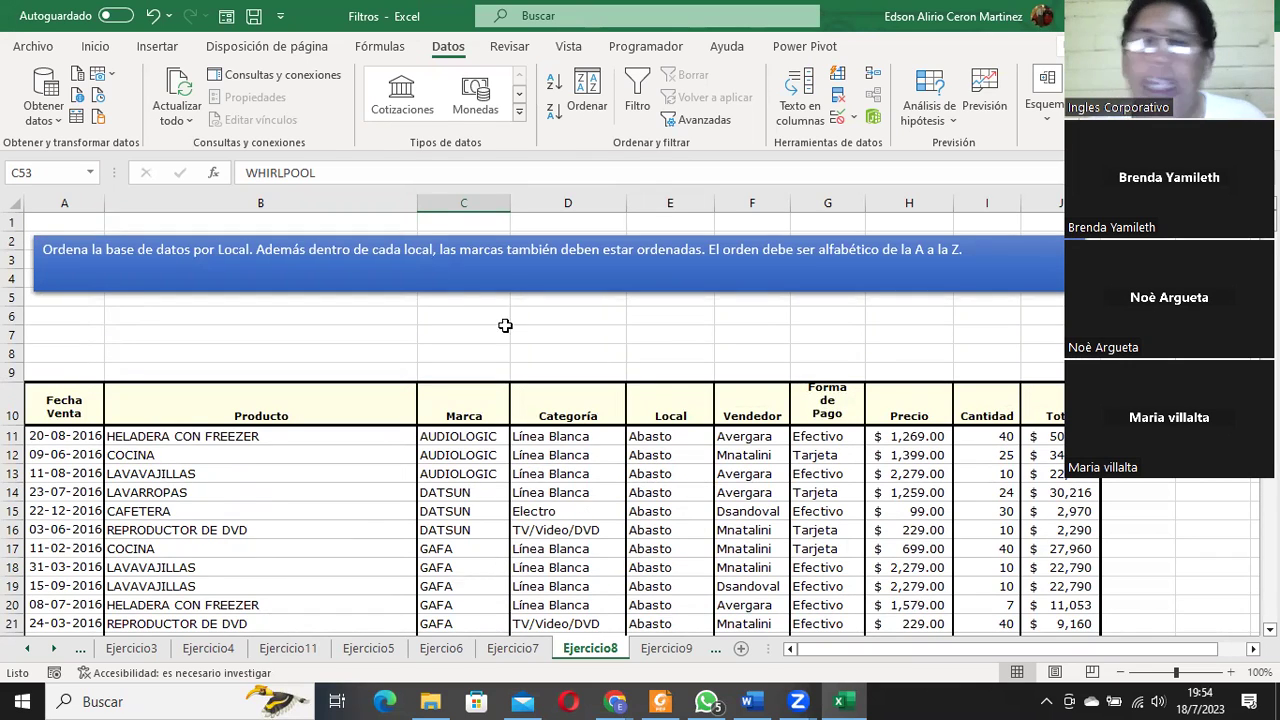
pyautogui.click(243, 242)
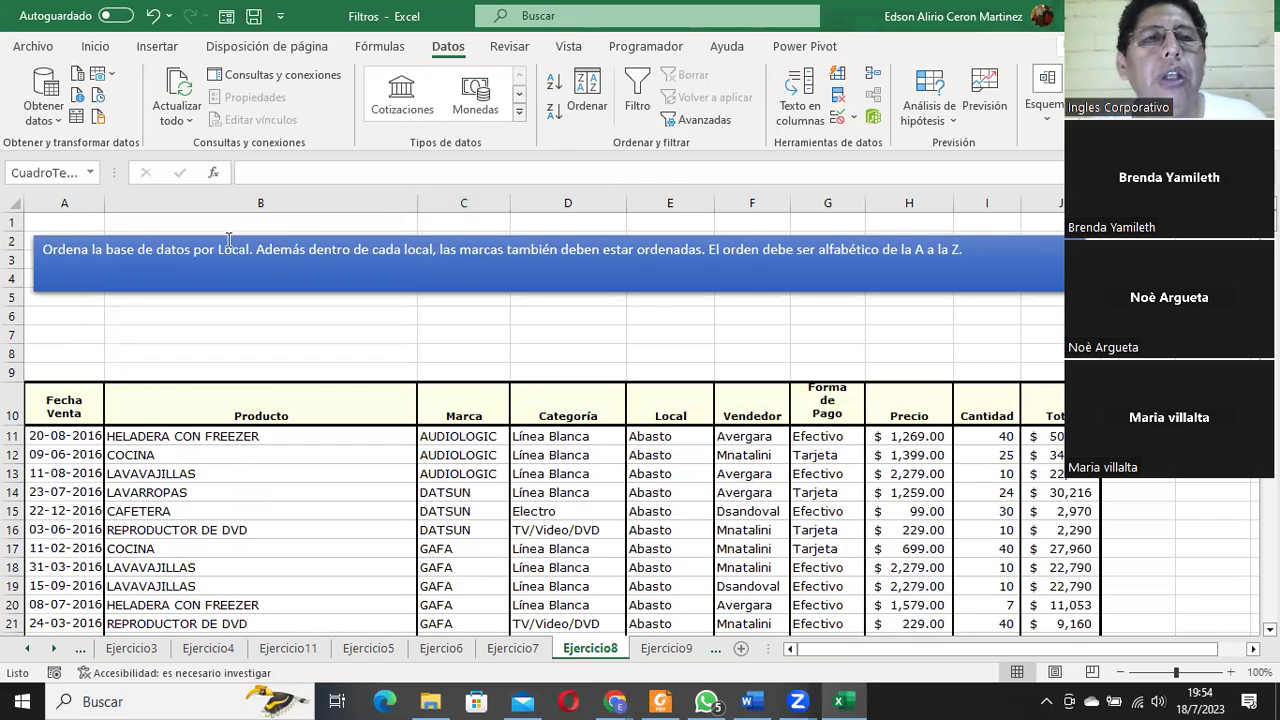
pyautogui.click(584, 420)
pyautogui.click(597, 90)
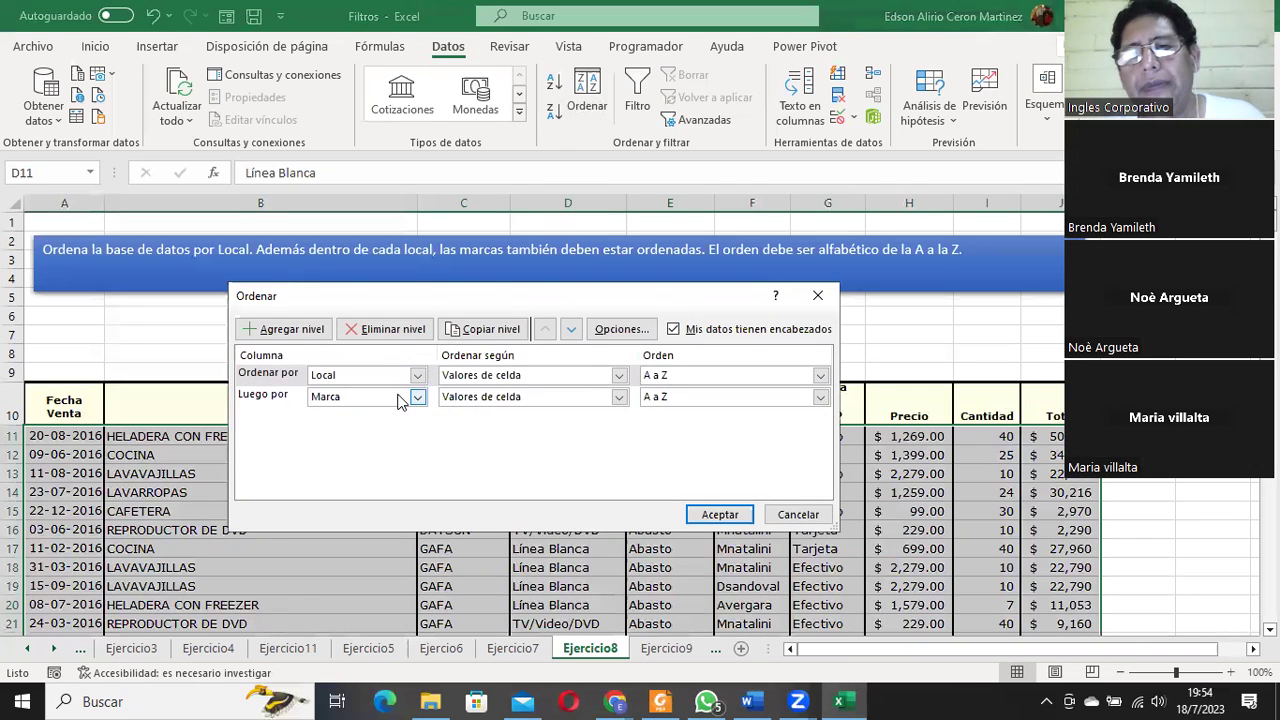
pyautogui.click(780, 510)
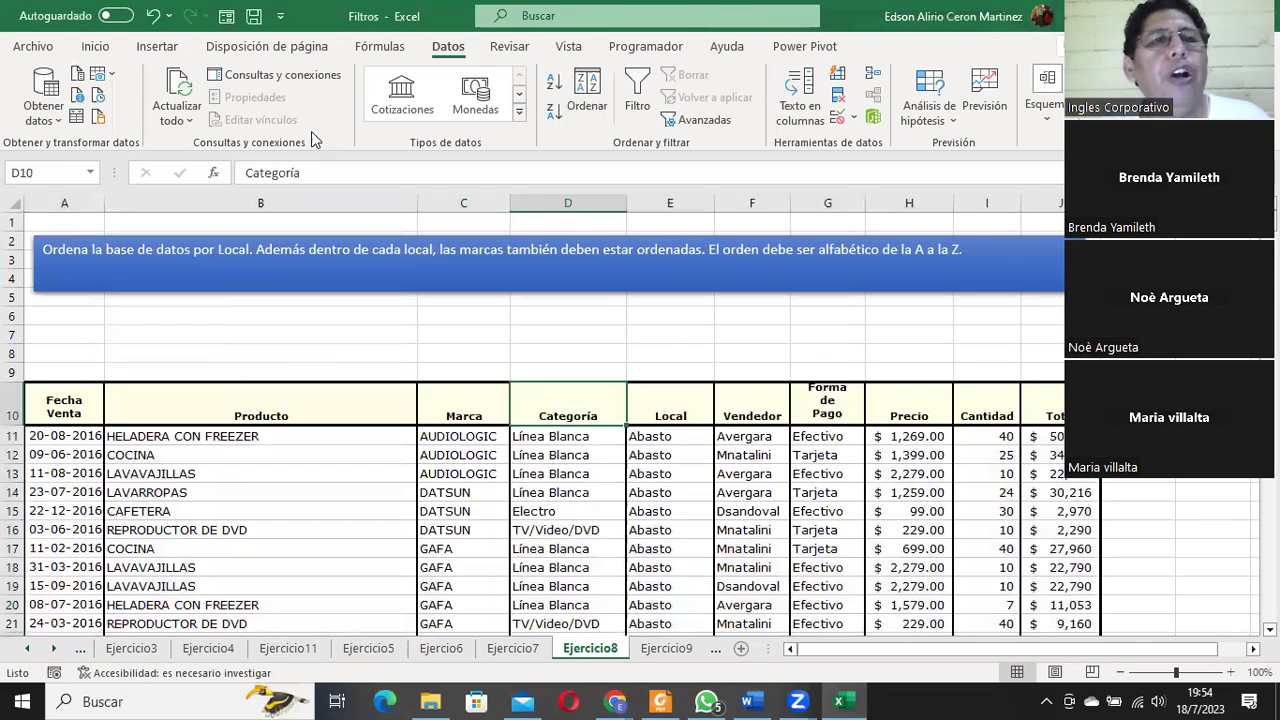
pyautogui.click(95, 46)
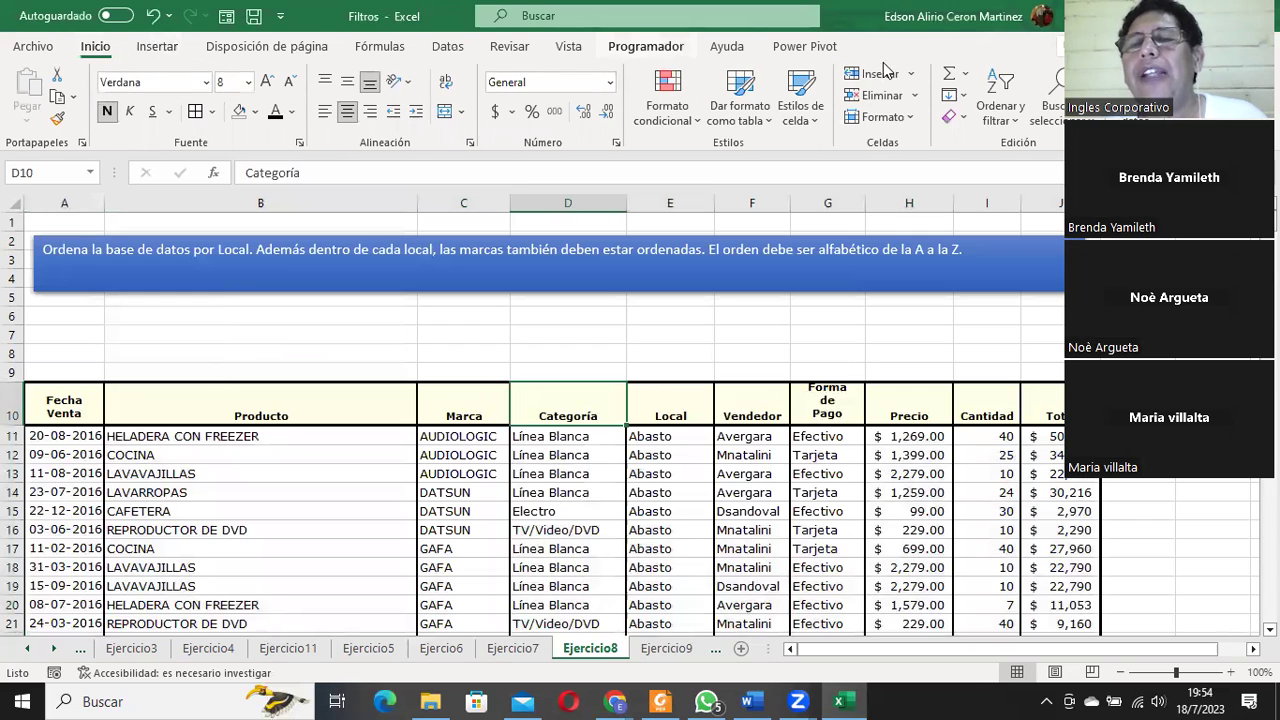
pyautogui.click(1001, 112)
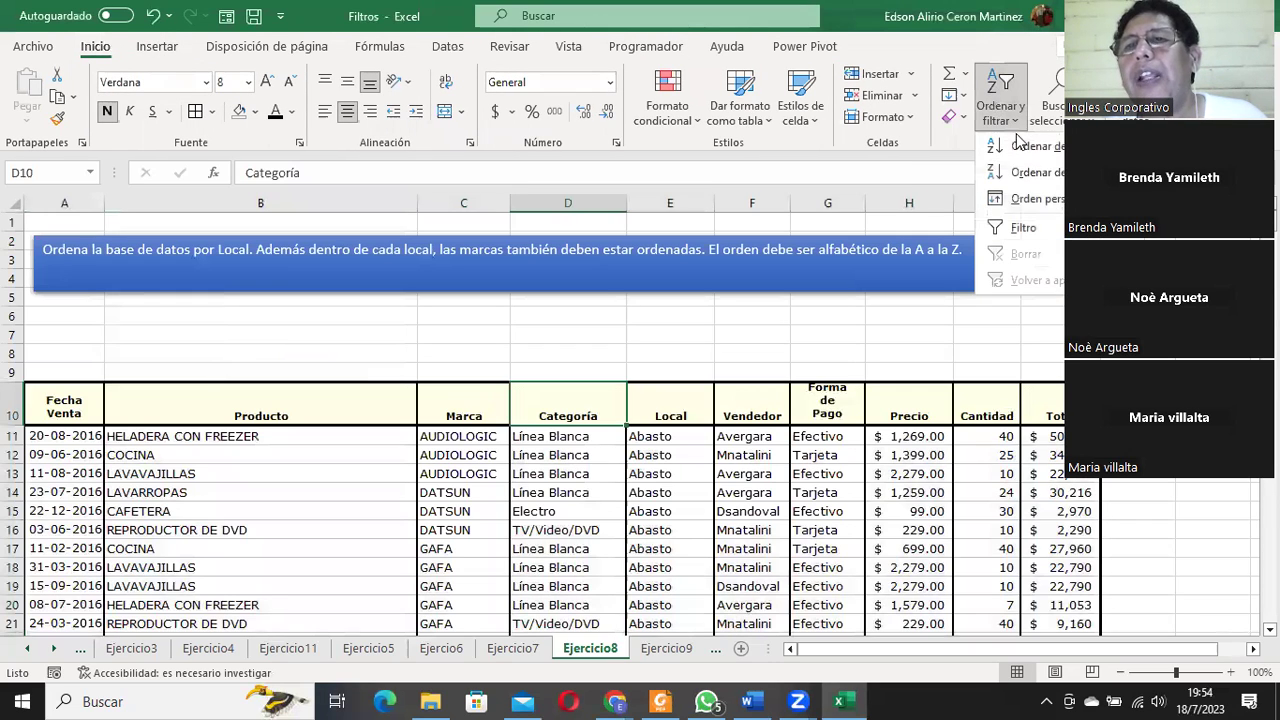
pyautogui.click(1028, 200)
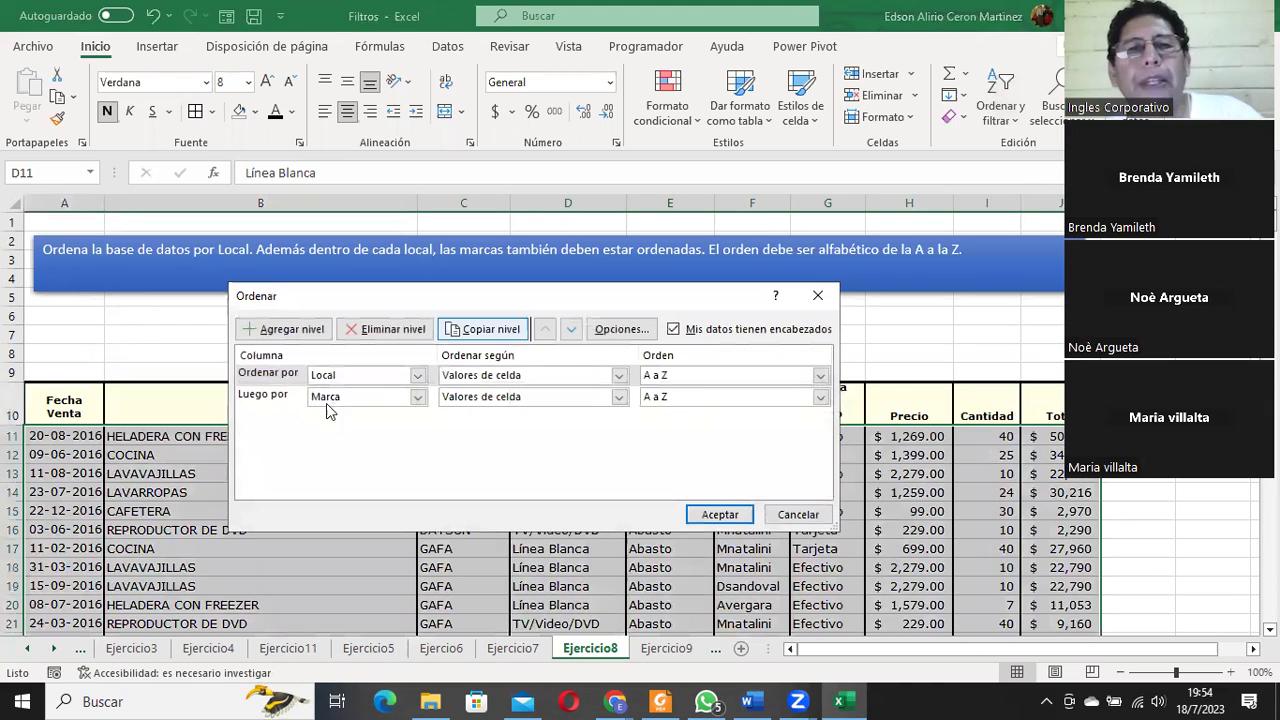
pyautogui.click(815, 513)
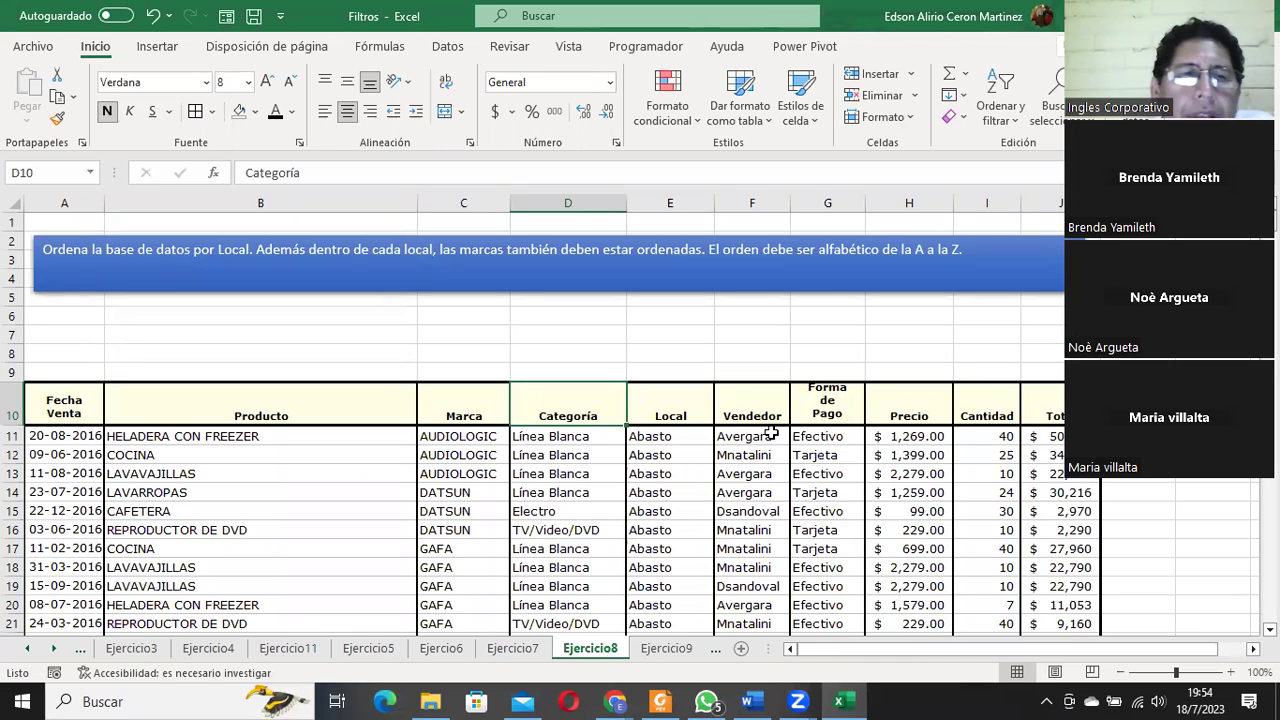
pyautogui.click(51, 408)
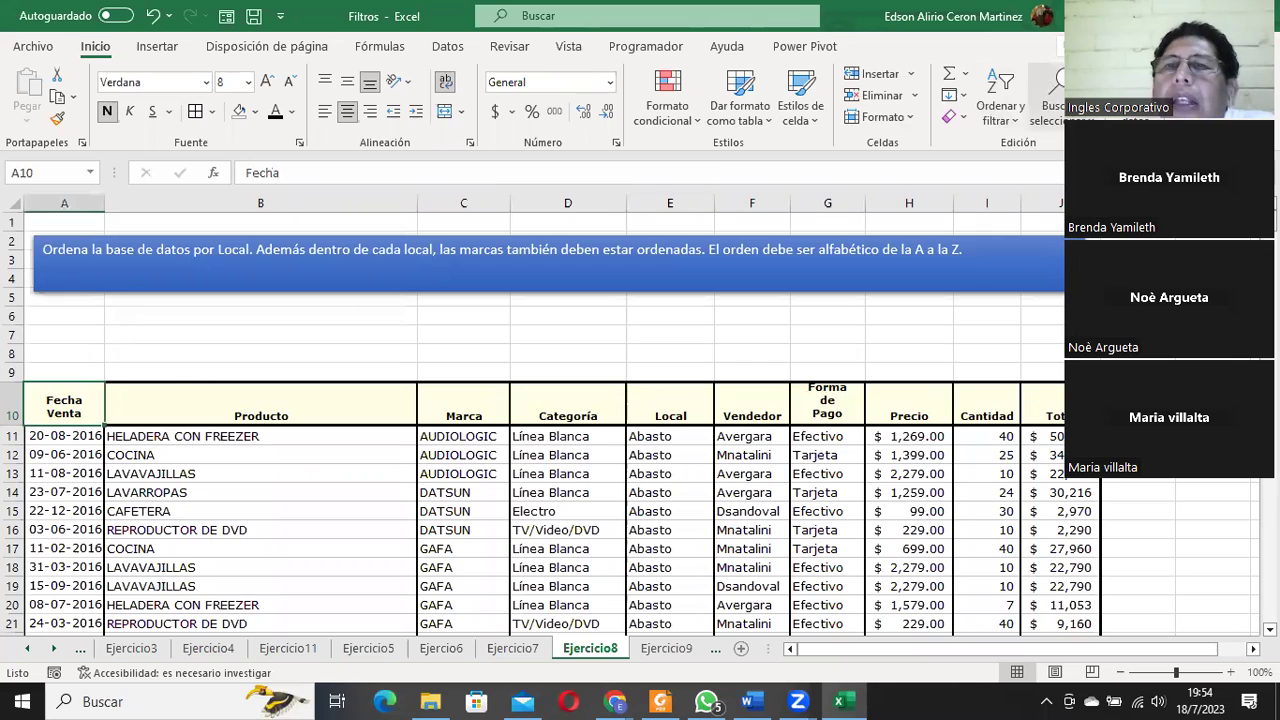
pyautogui.click(1000, 95)
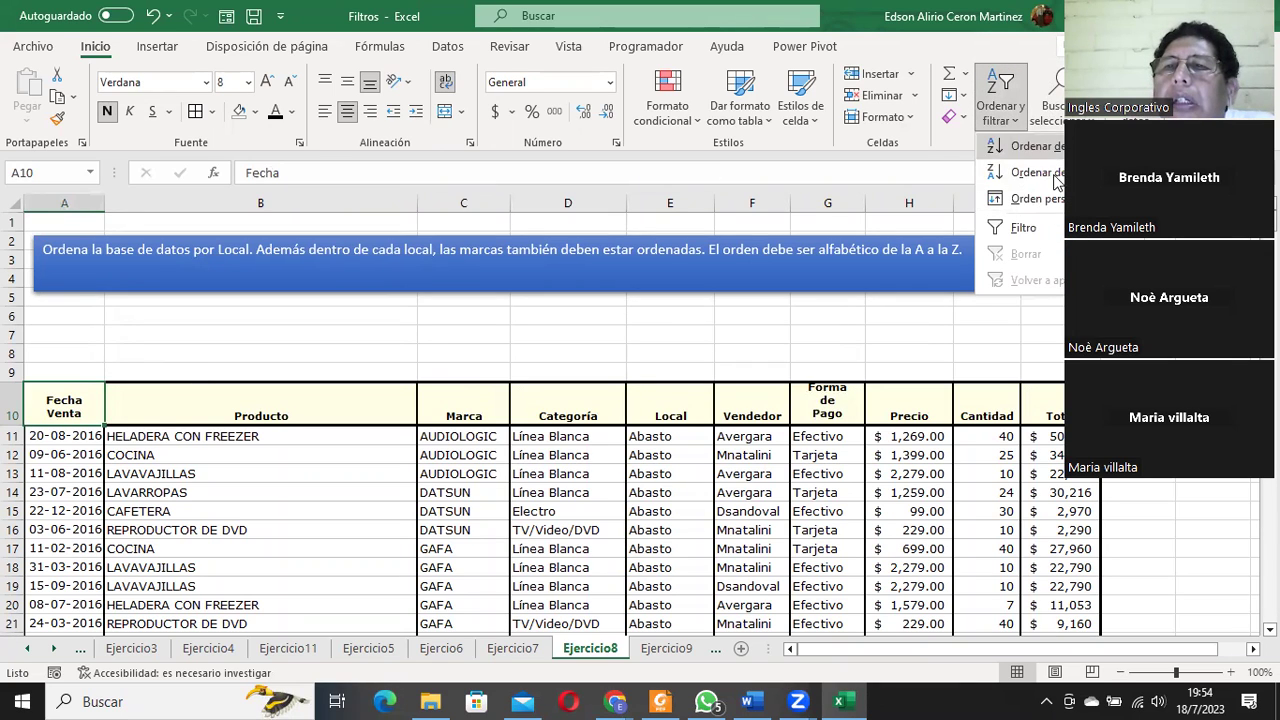
pyautogui.click(1035, 228)
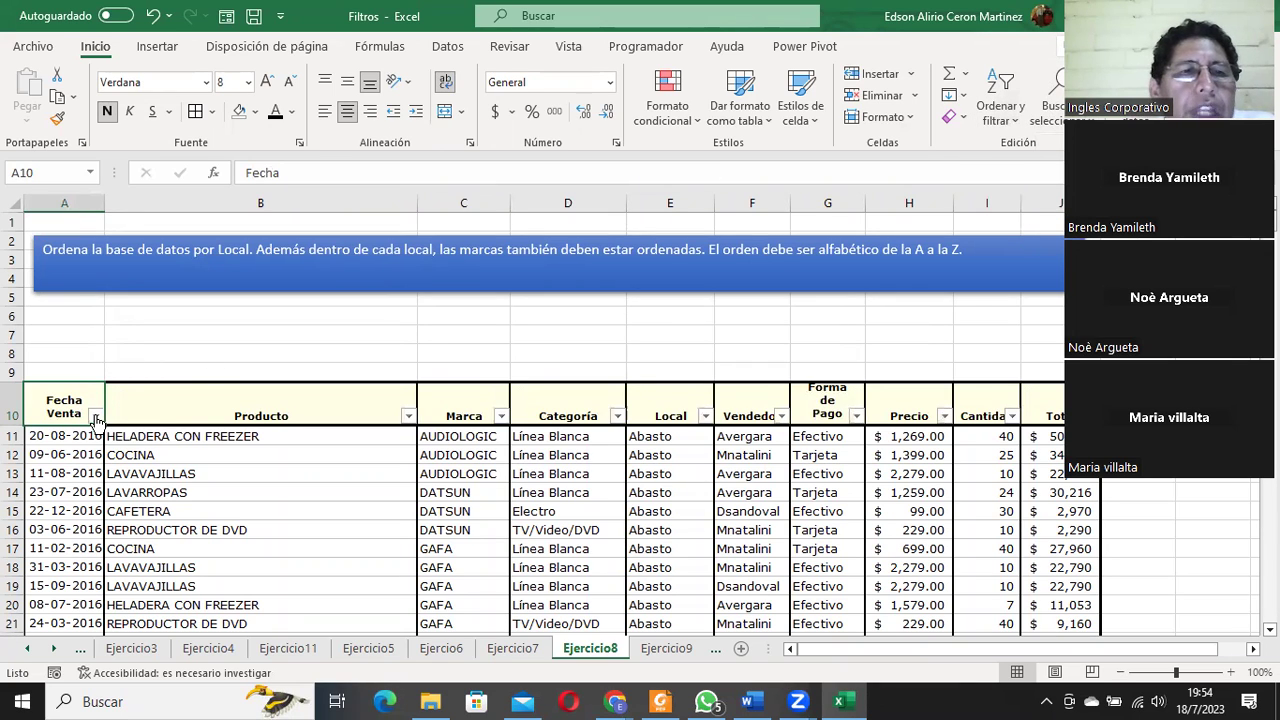
pyautogui.click(95, 416)
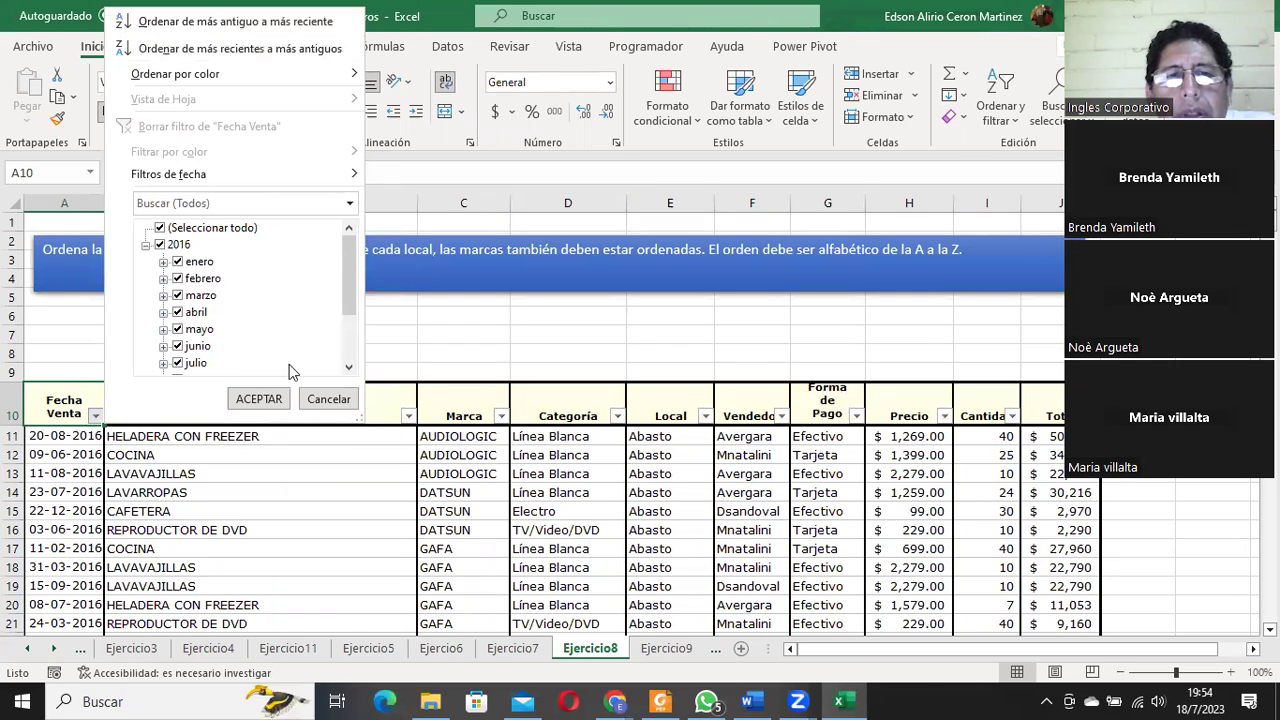
pyautogui.click(330, 399)
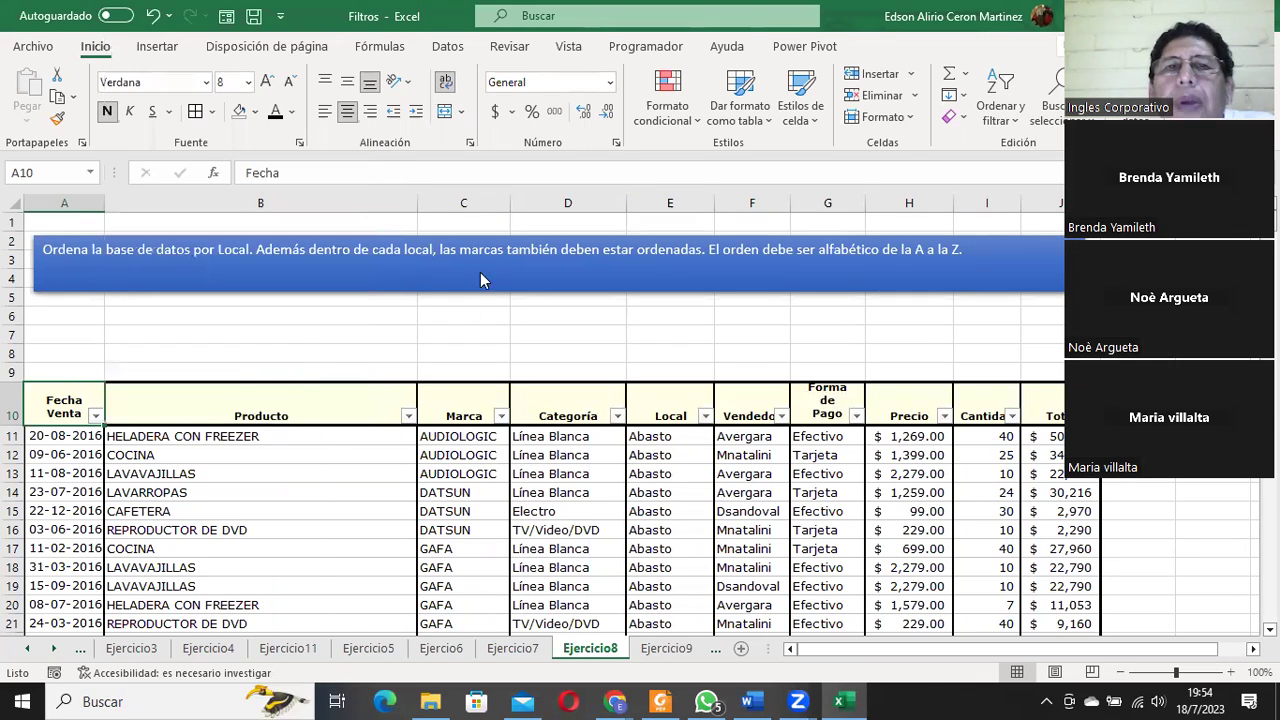
pyautogui.click(1003, 130)
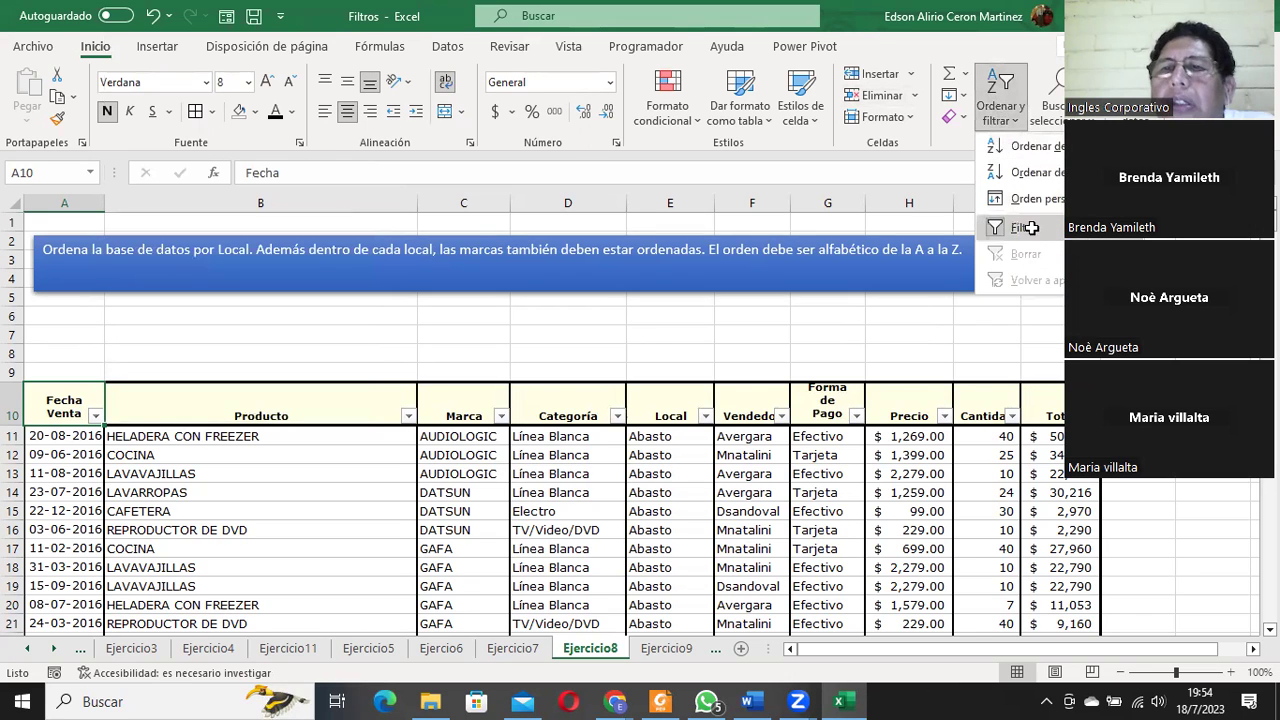
pyautogui.click(1030, 228)
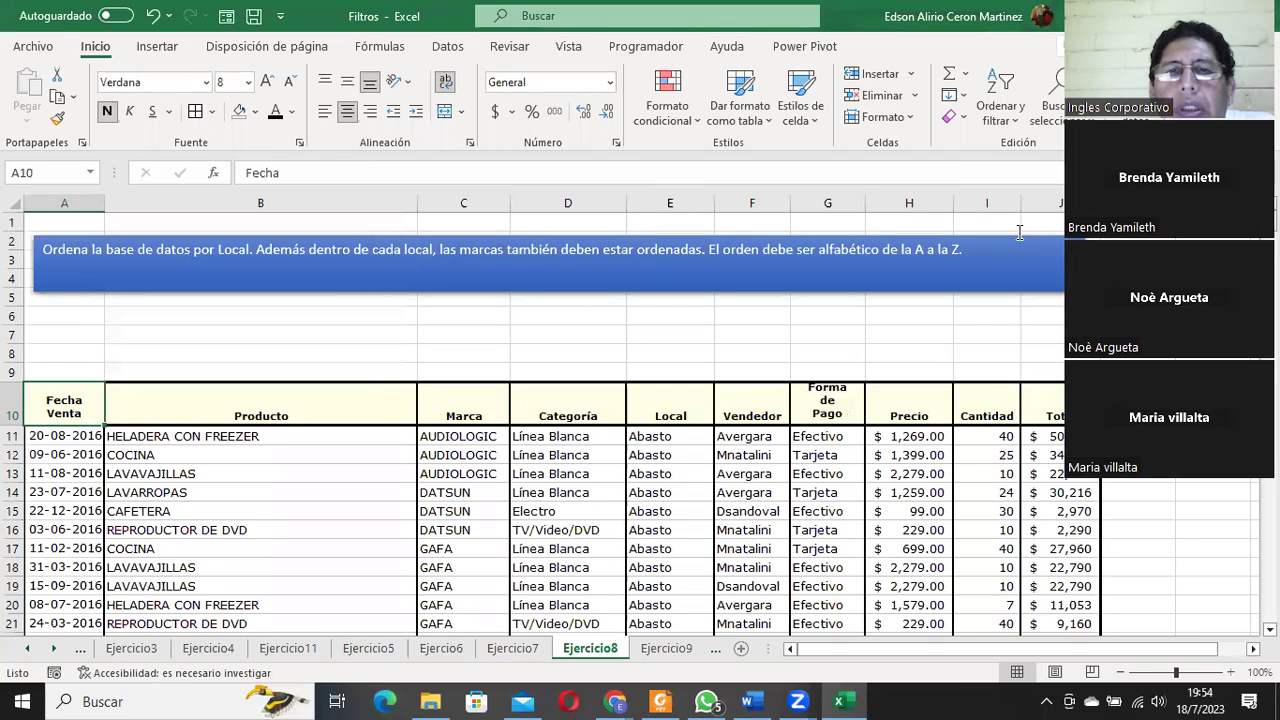
pyautogui.click(242, 414)
pyautogui.click(990, 106)
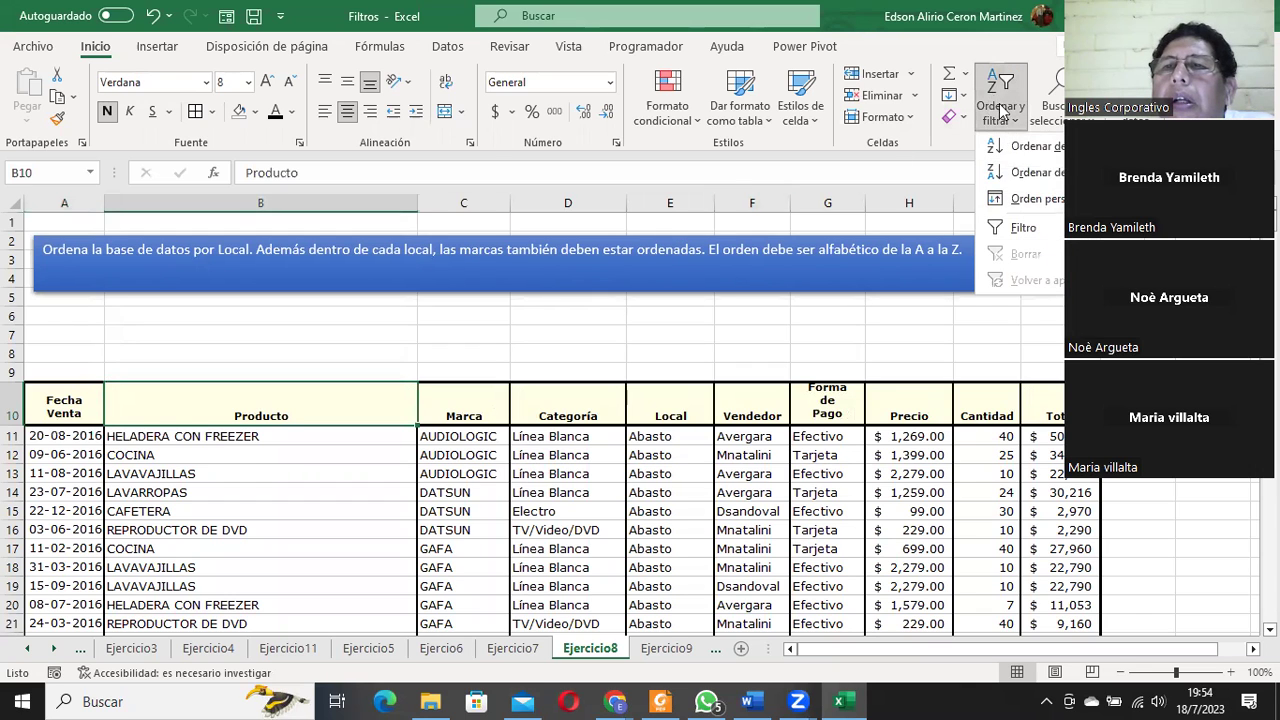
pyautogui.click(1040, 199)
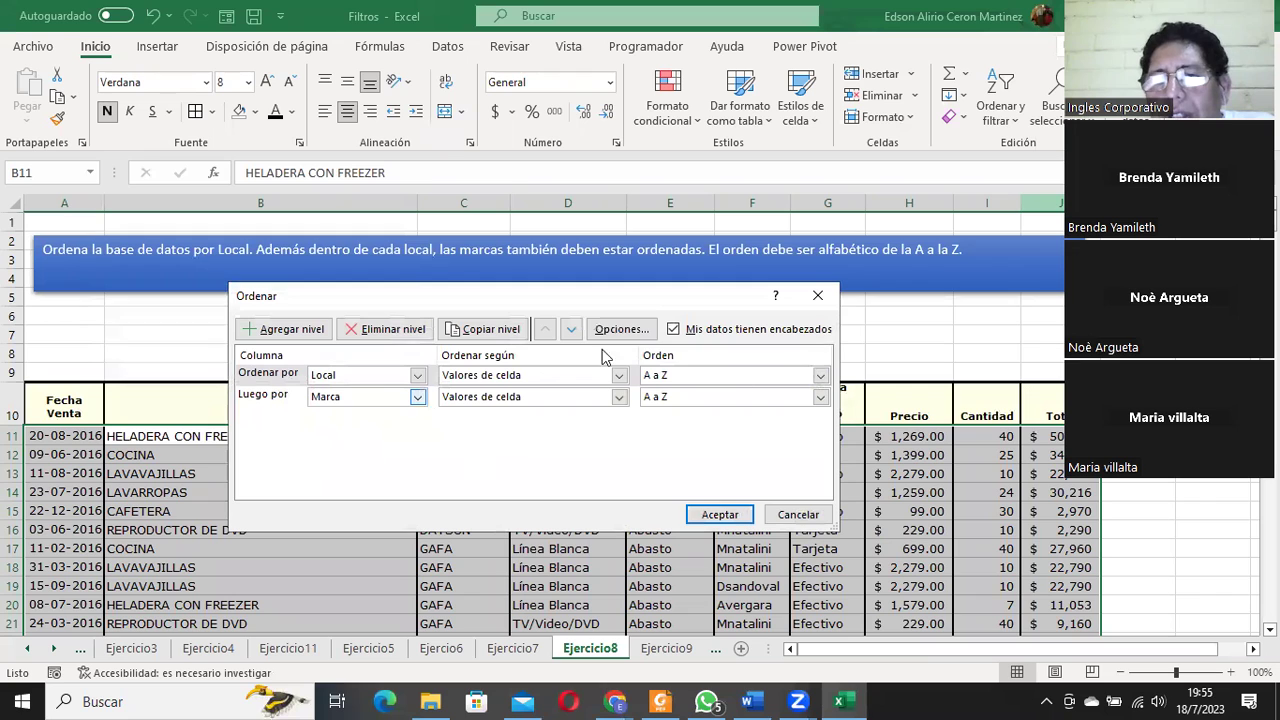
pyautogui.click(798, 514)
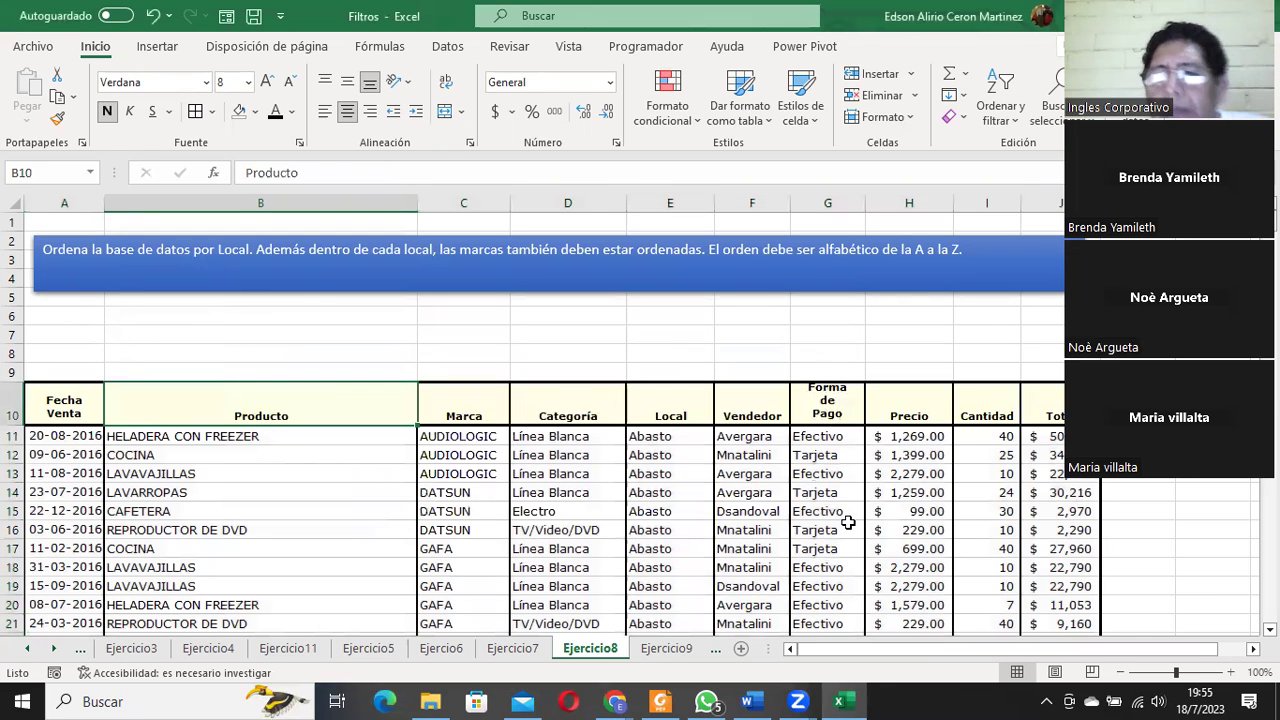
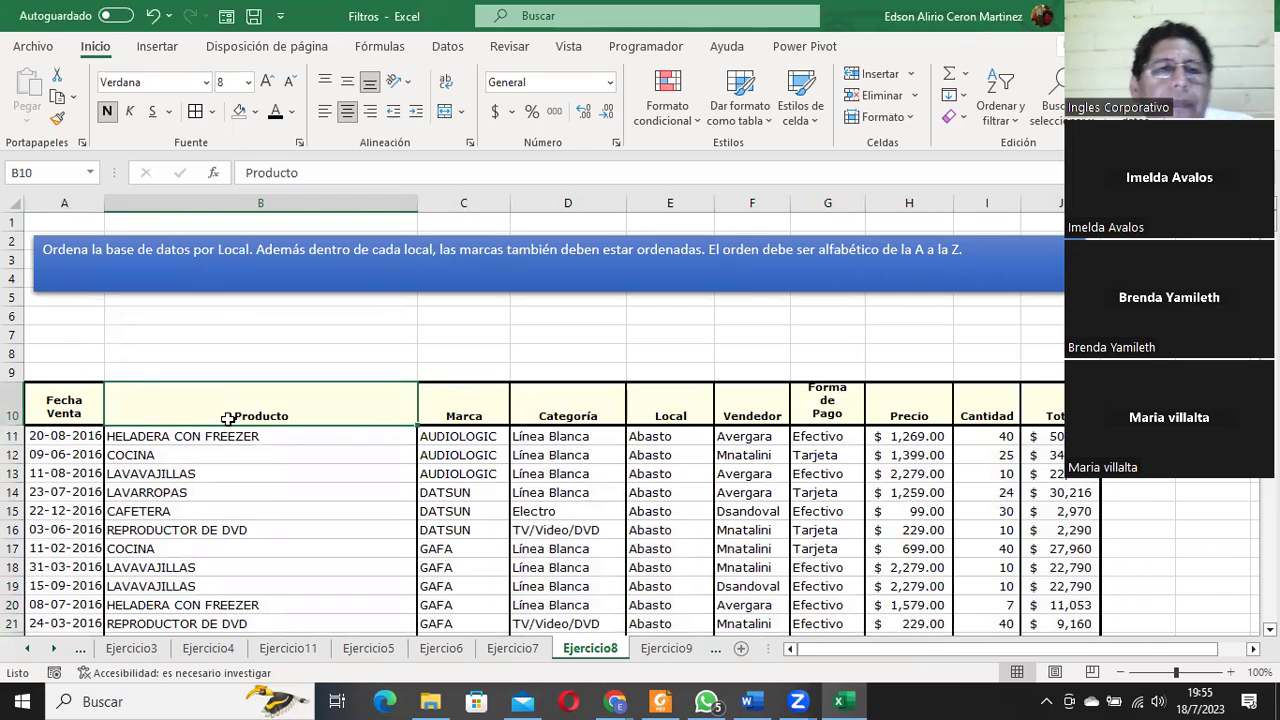
# Undo the last three changes so the earlier sort is reversed.
pyautogui.click(153, 17)
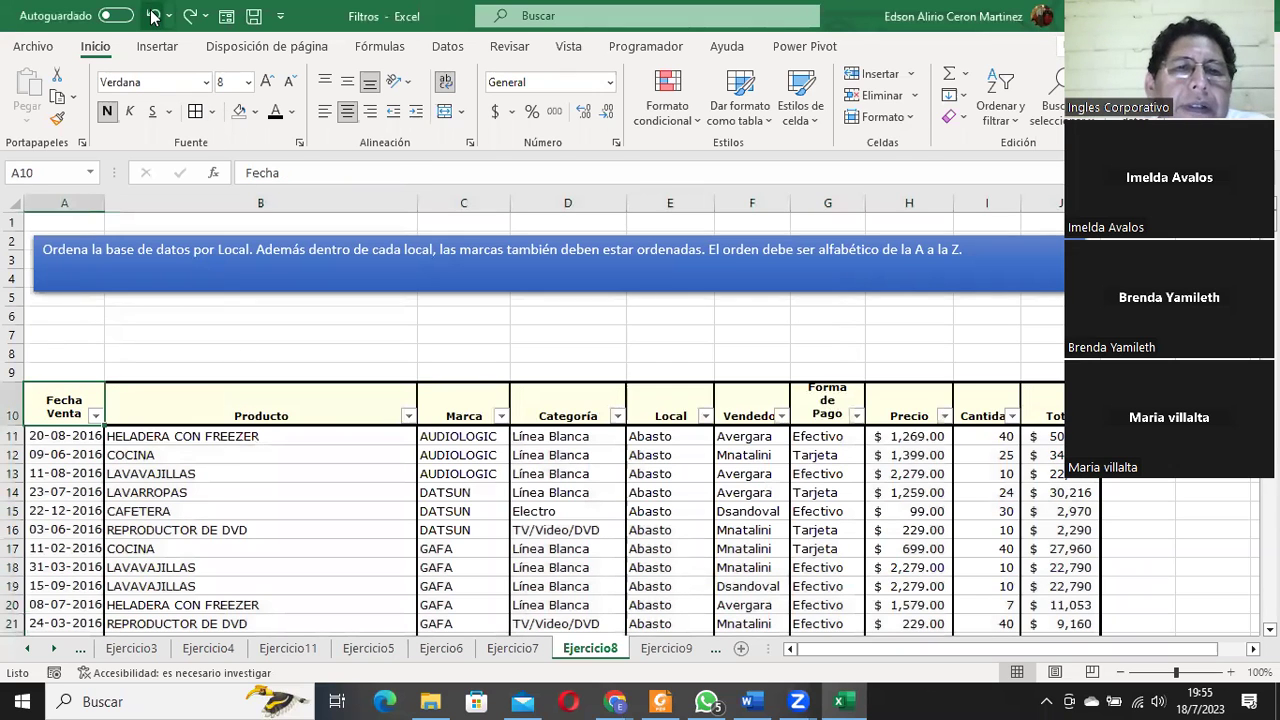
pyautogui.click(153, 17)
pyautogui.click(153, 17)
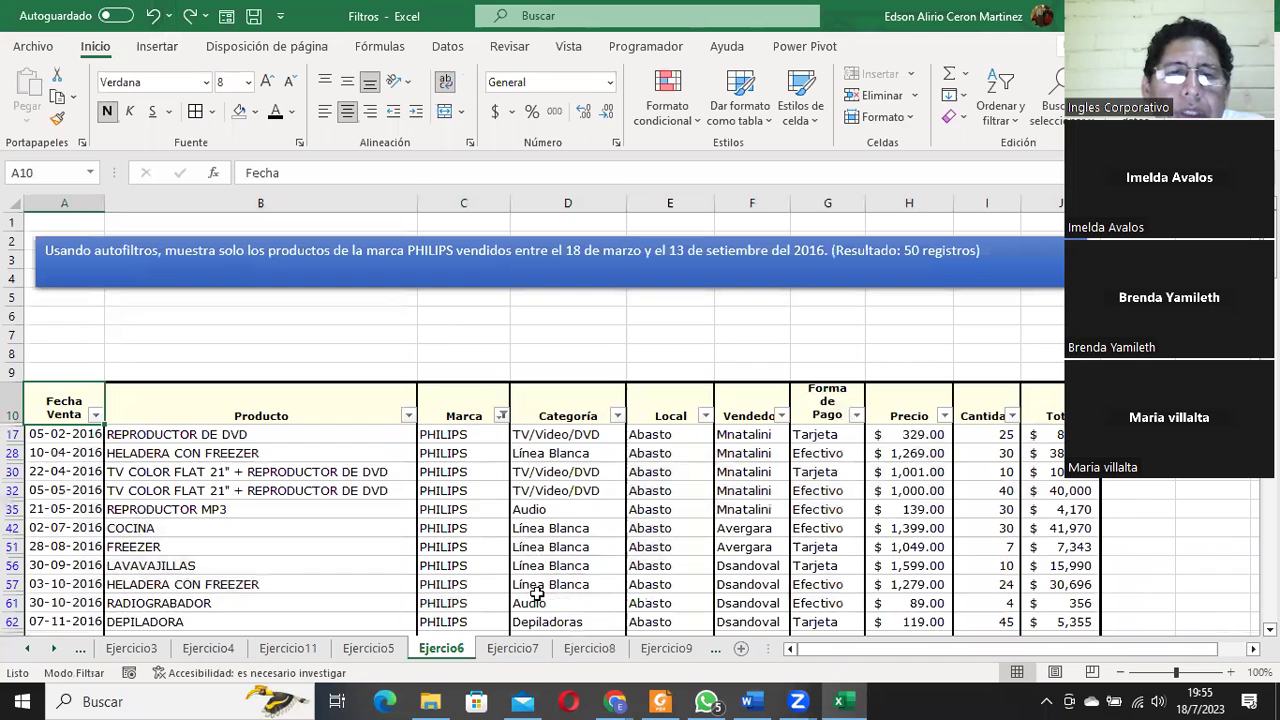
# Go back to the Ejercicio8 sheet through Ejercicio7 and select cell D10 in the sales table.
pyautogui.click(533, 652)
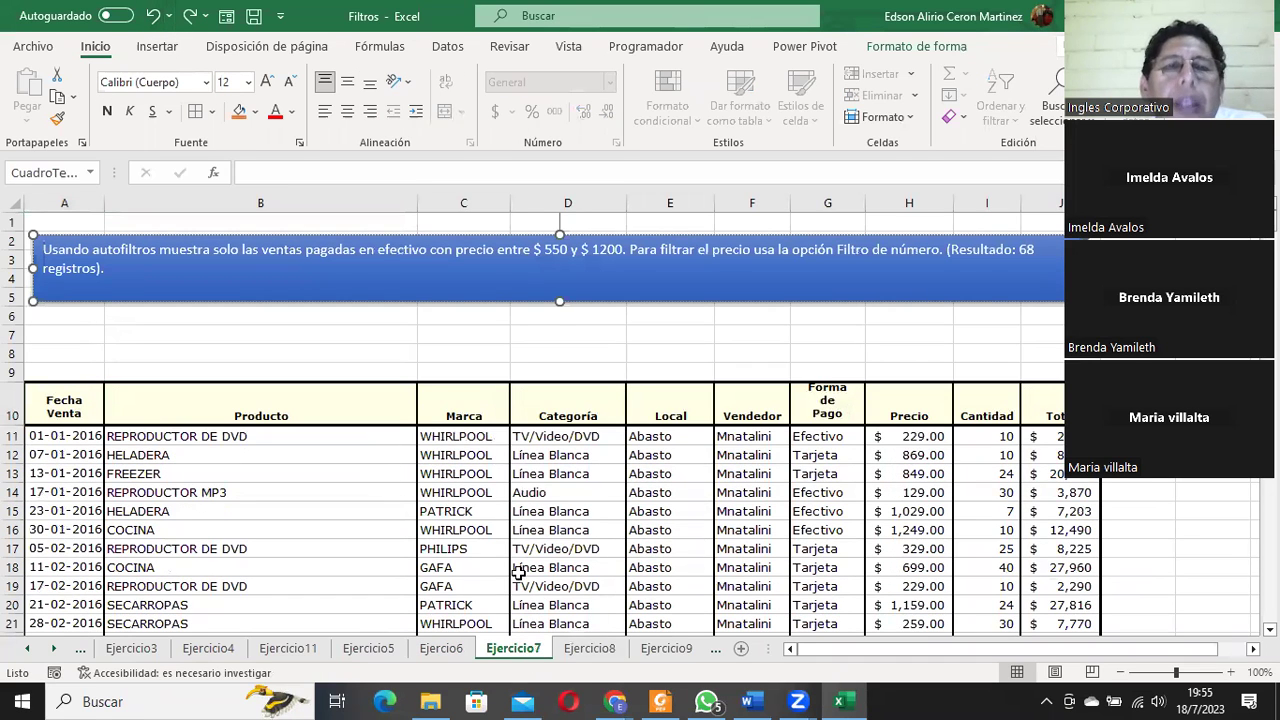
pyautogui.click(588, 650)
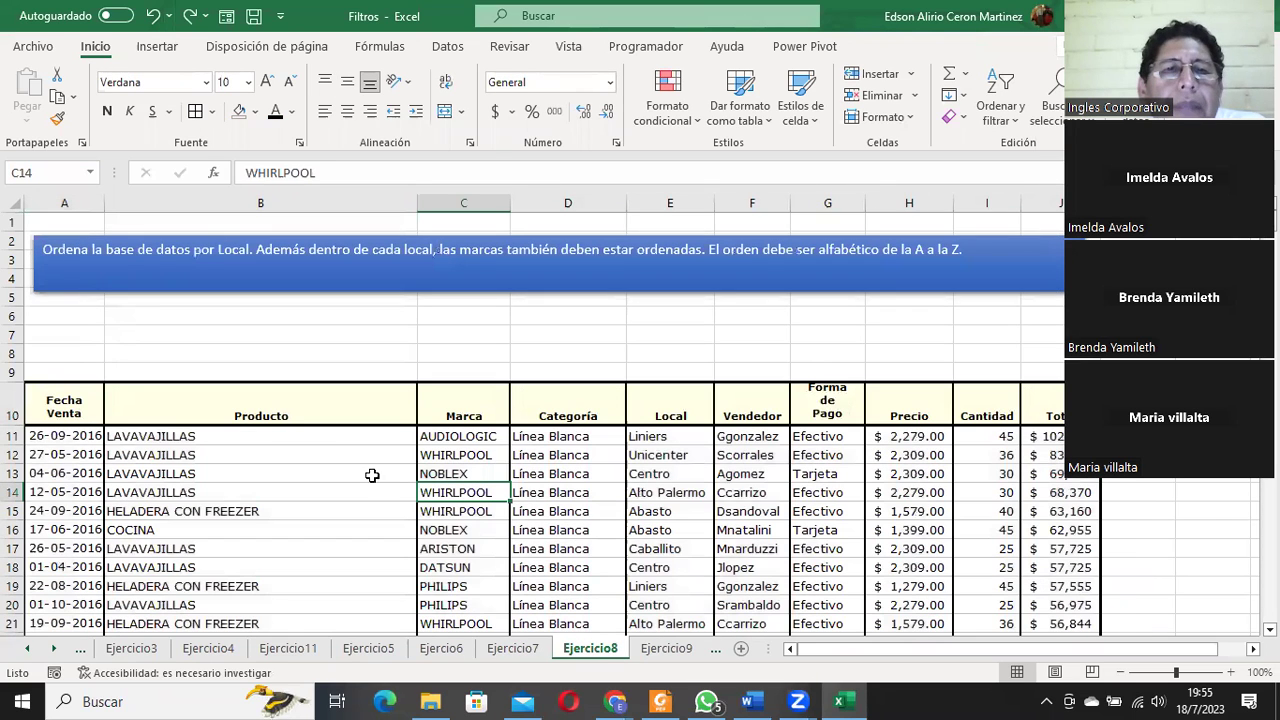
pyautogui.click(237, 245)
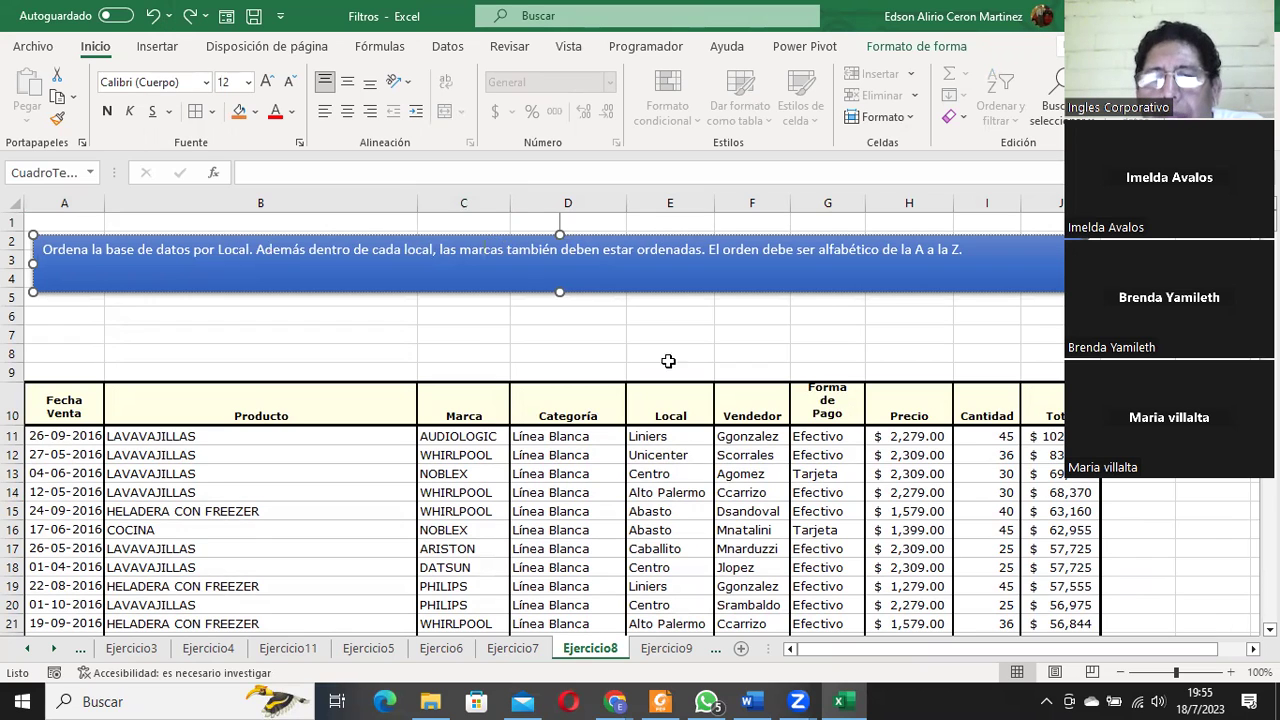
pyautogui.click(560, 412)
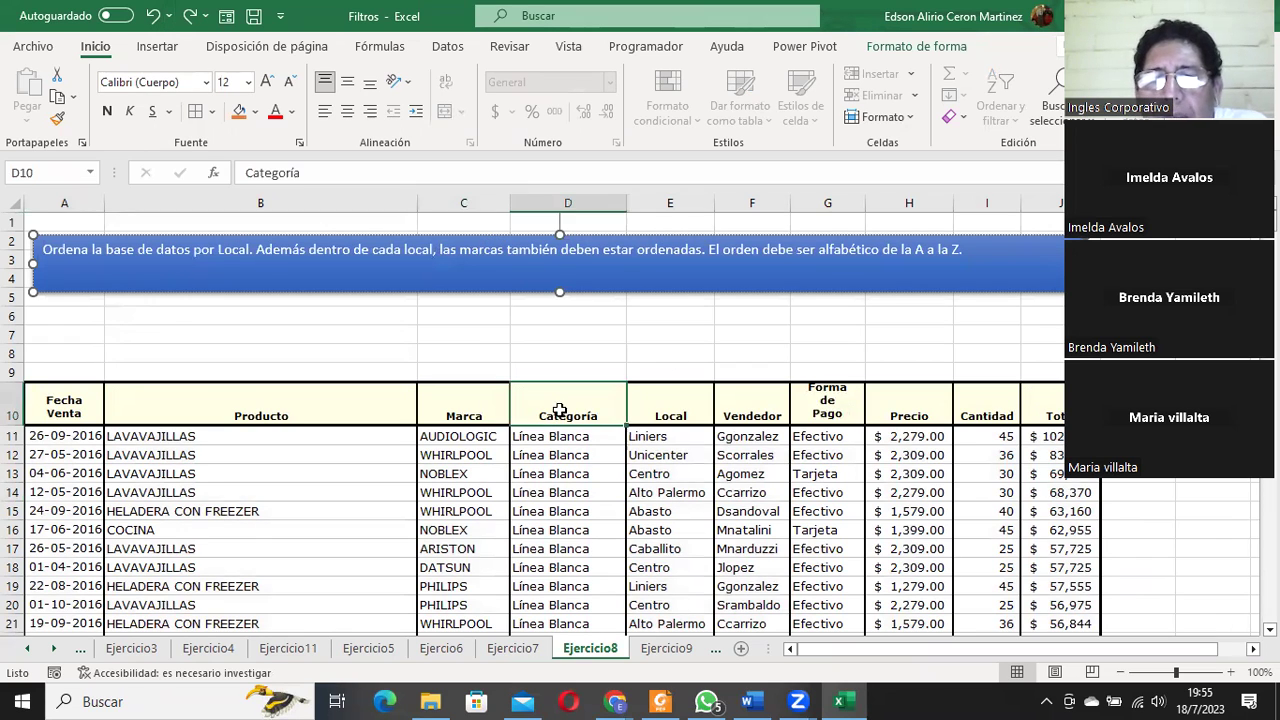
# Set up a Sort with two levels: Local A to Z, then Marca A to Z.
pyautogui.click(446, 49)
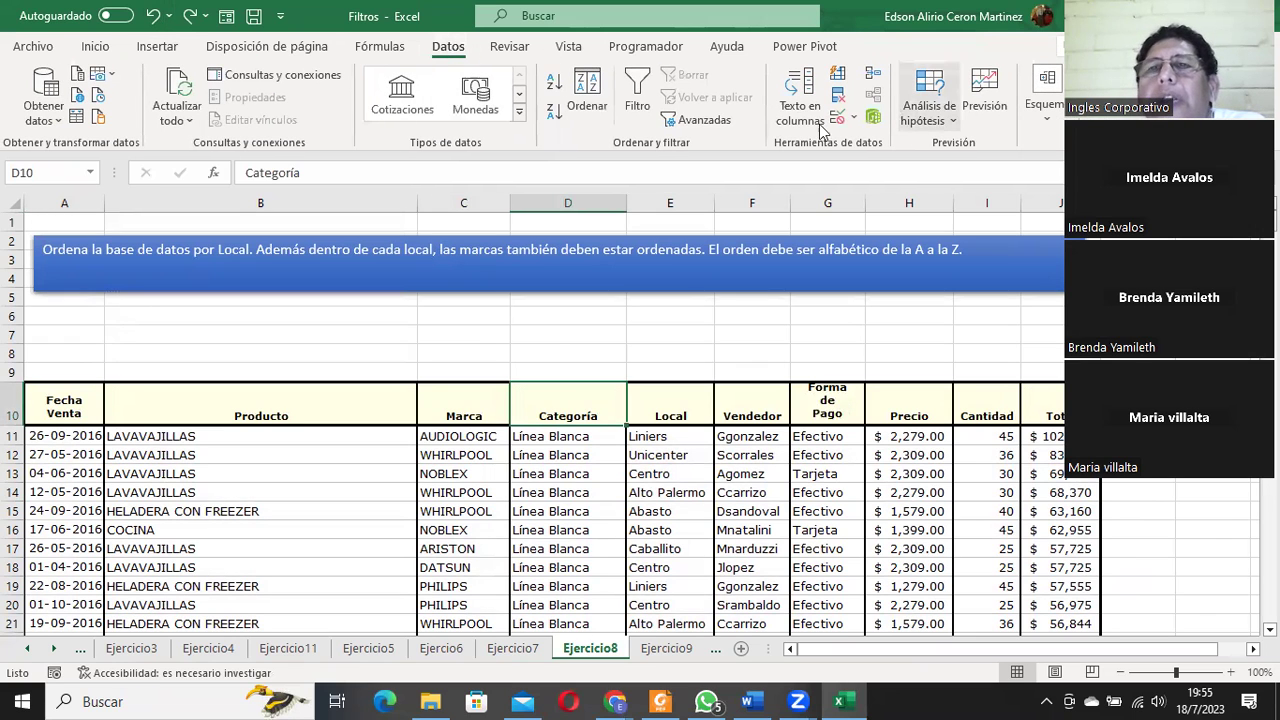
pyautogui.click(585, 93)
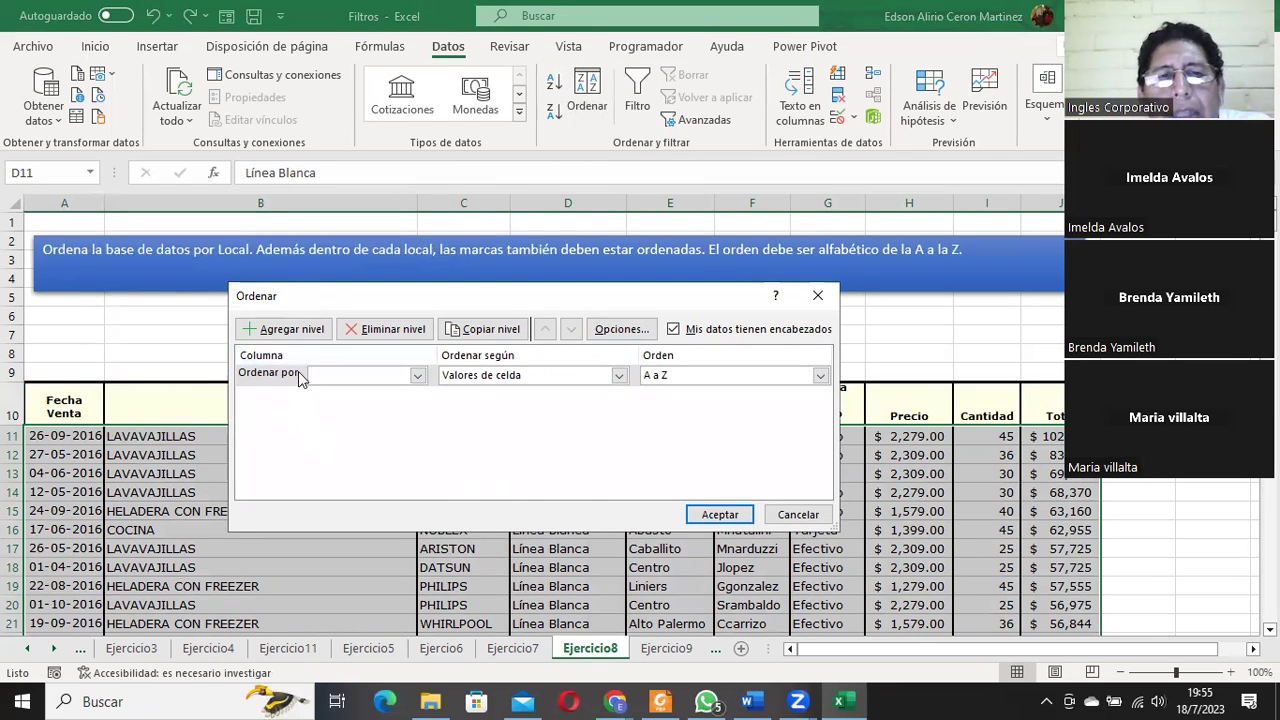
pyautogui.click(417, 378)
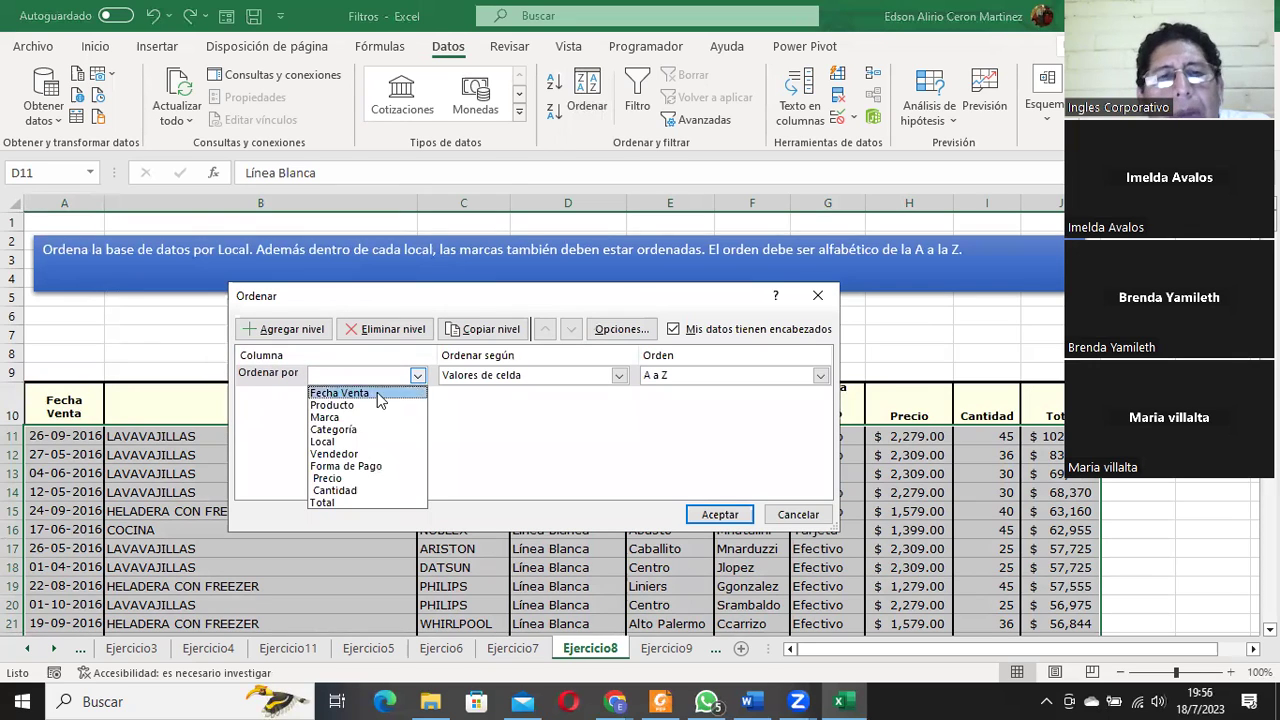
pyautogui.click(323, 441)
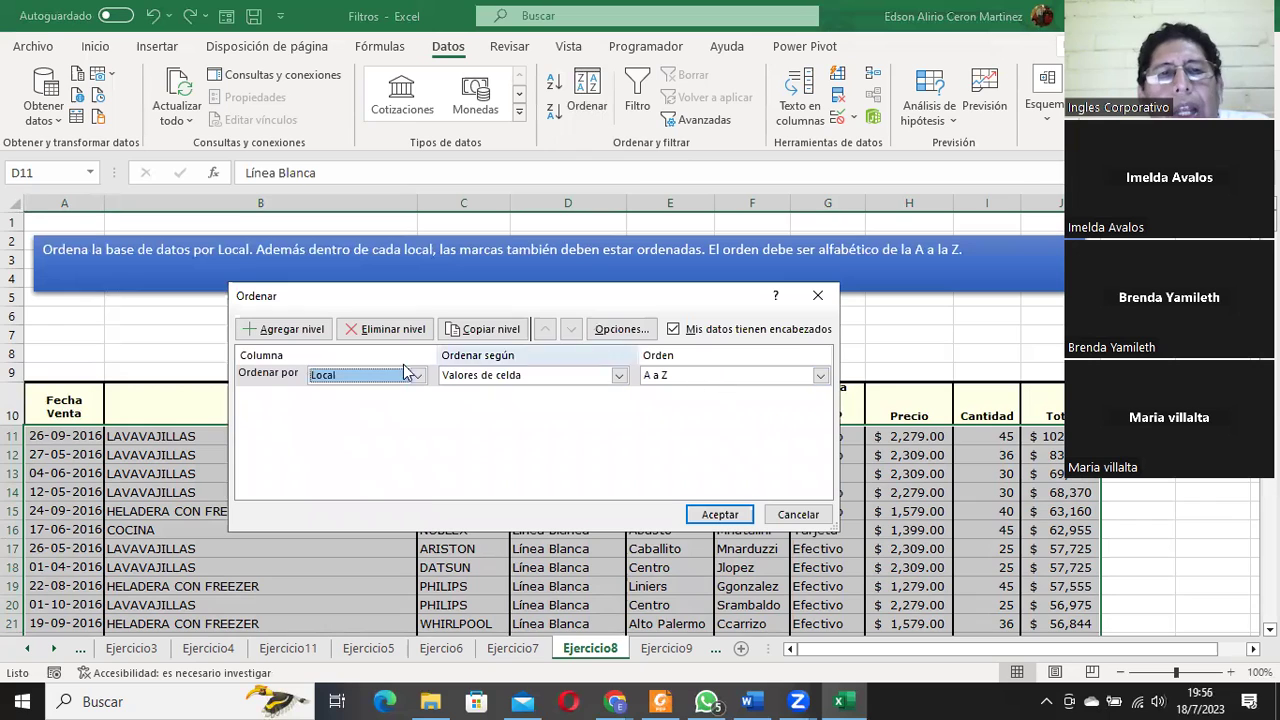
pyautogui.click(298, 331)
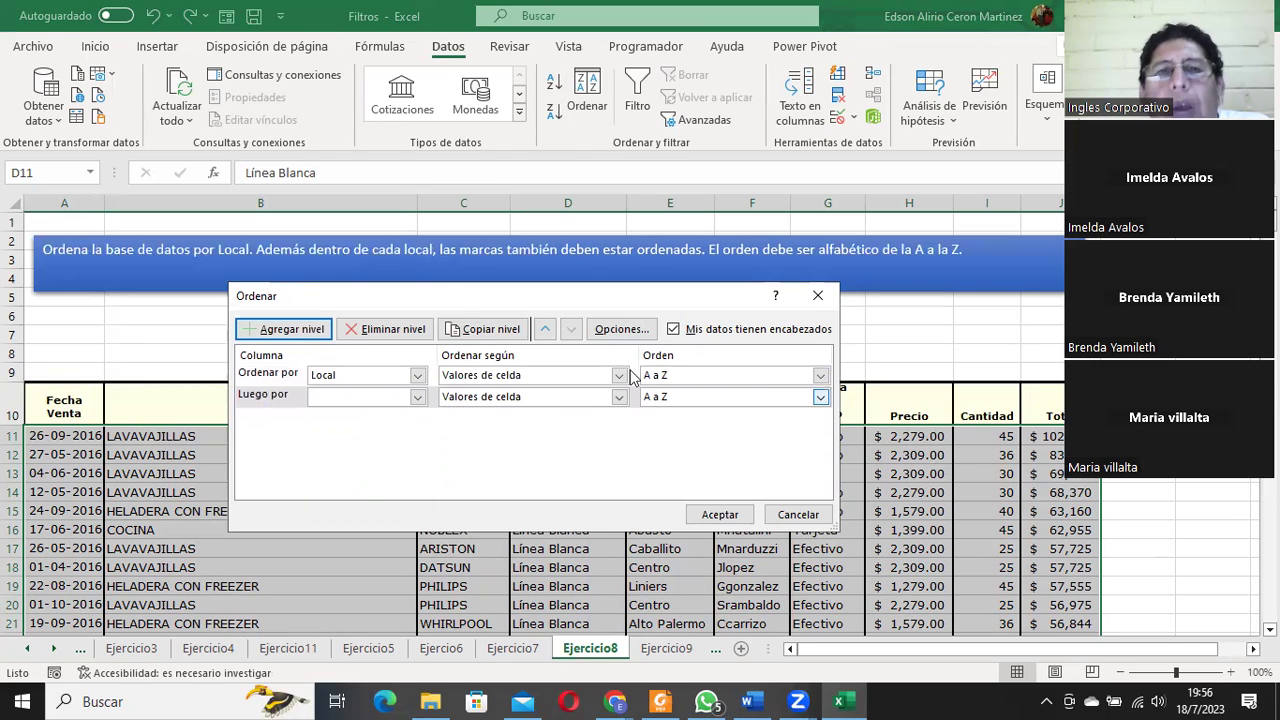
pyautogui.click(418, 397)
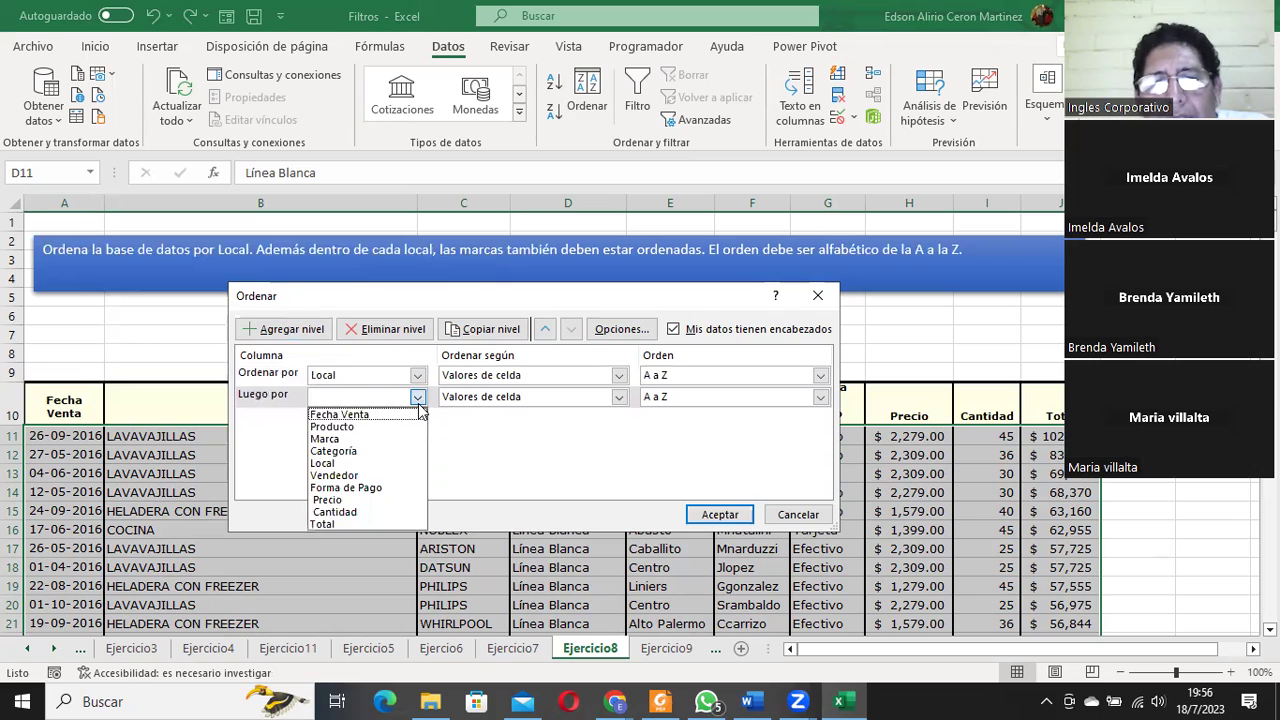
pyautogui.click(345, 442)
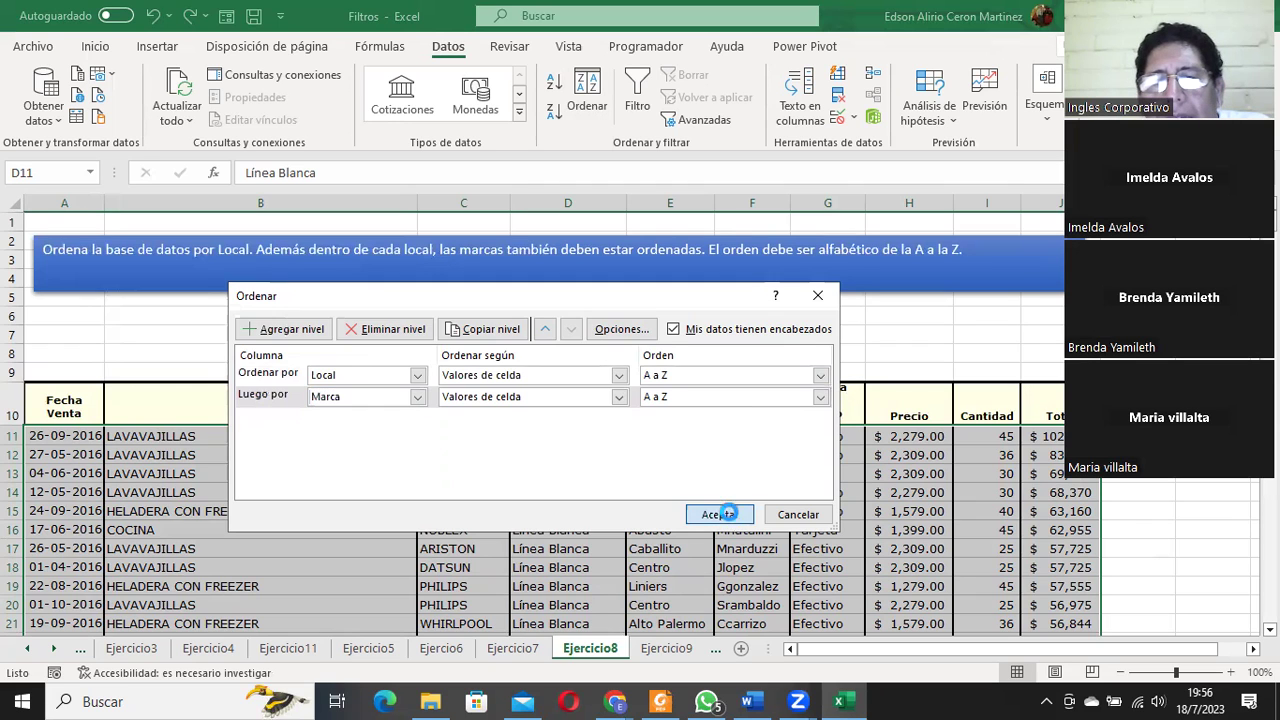
pyautogui.click(719, 514)
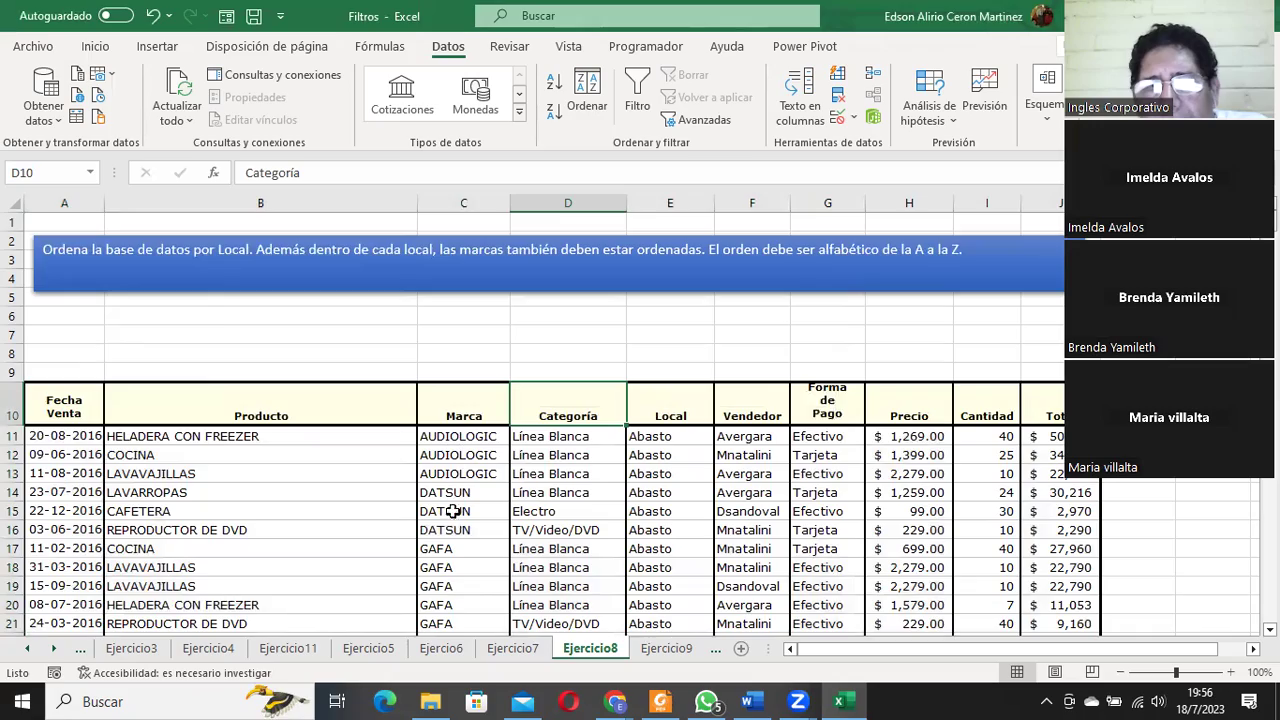
pyautogui.scroll(-5, 452, 533)
pyautogui.scroll(-3, 452, 533)
pyautogui.scroll(-3, 452, 533)
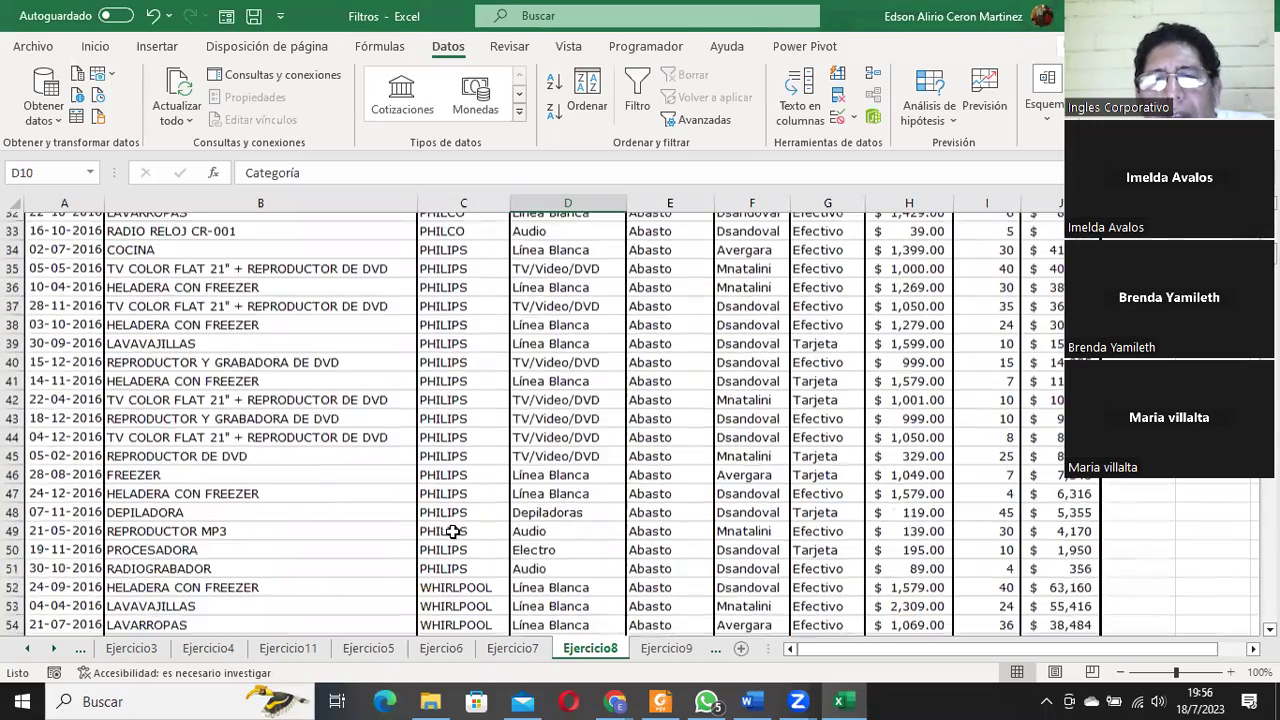
pyautogui.scroll(-4, 452, 533)
pyautogui.scroll(-3, 651, 434)
pyautogui.scroll(-2, 653, 494)
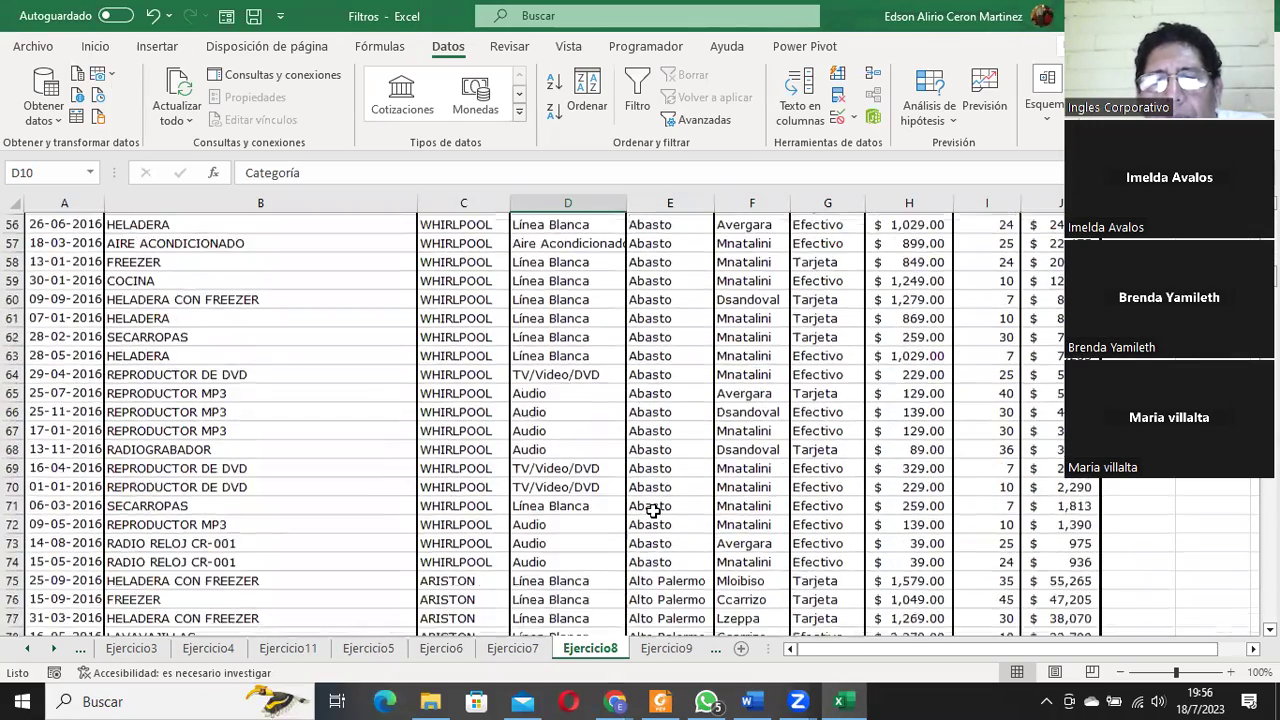
pyautogui.click(650, 511)
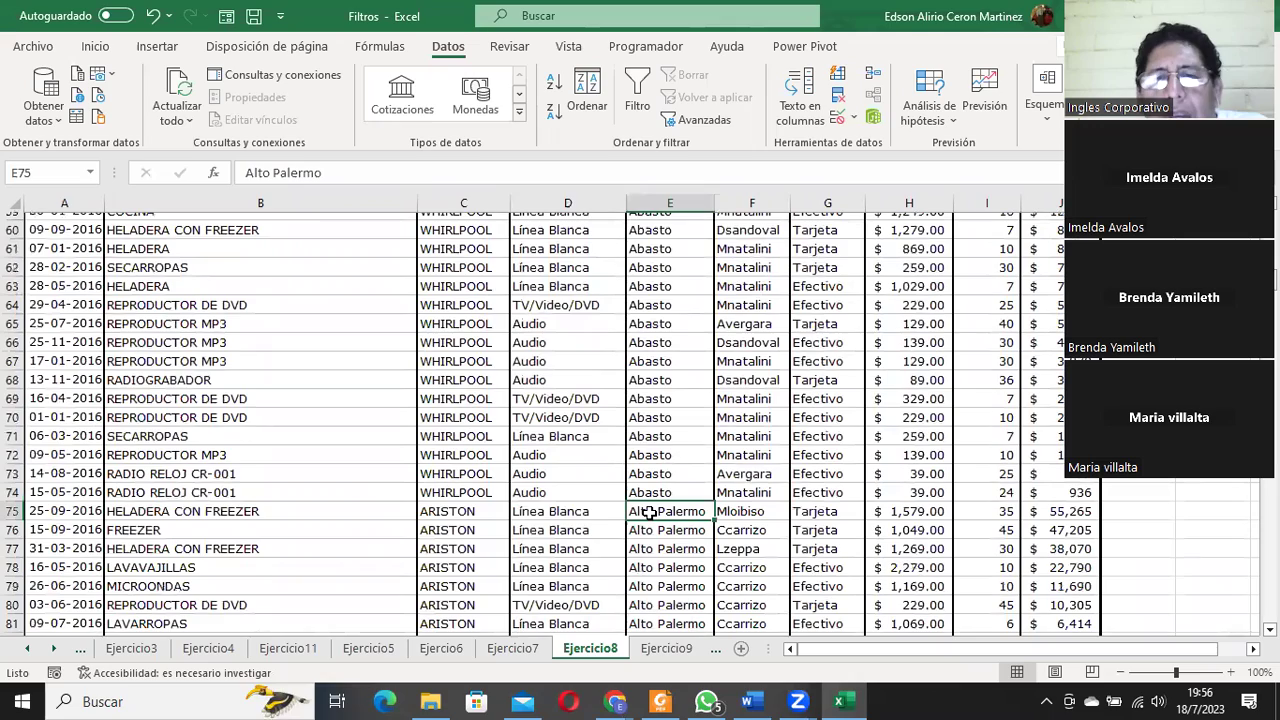
pyautogui.click(465, 504)
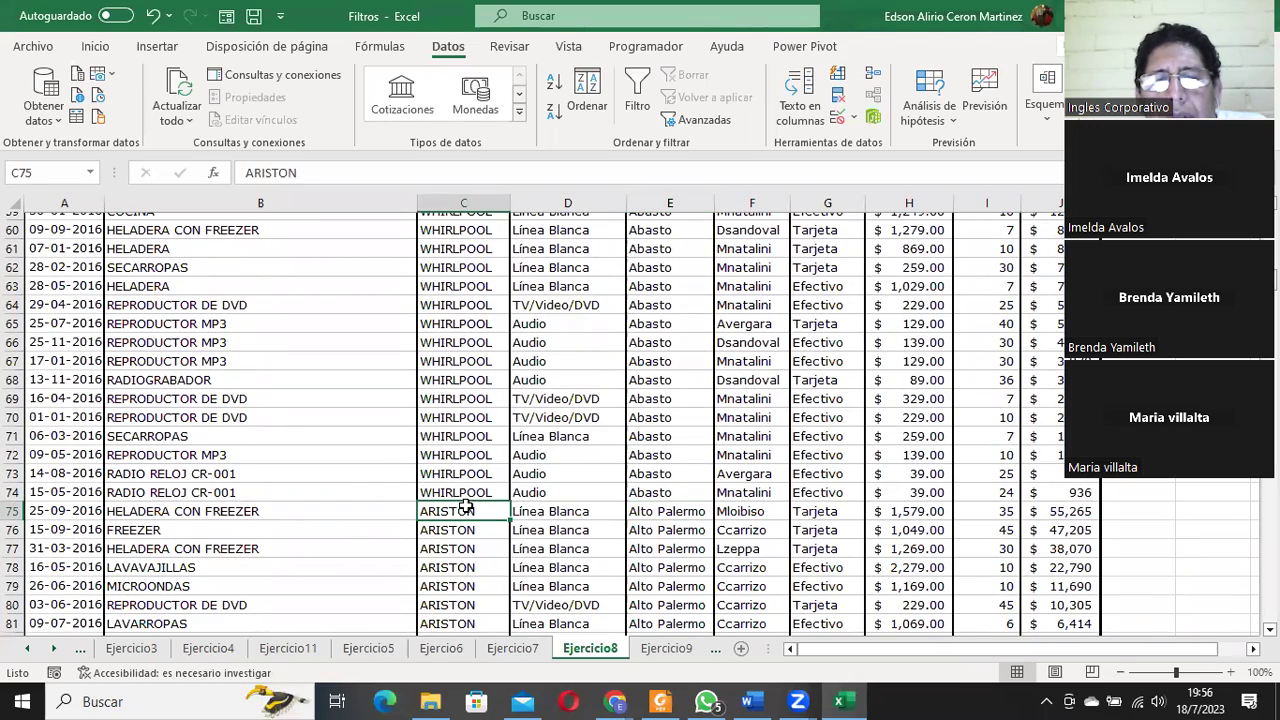
pyautogui.scroll(-1, 465, 505)
pyautogui.scroll(8, 475, 480)
pyautogui.scroll(9, 475, 480)
pyautogui.scroll(3, 469, 416)
pyautogui.click(453, 449)
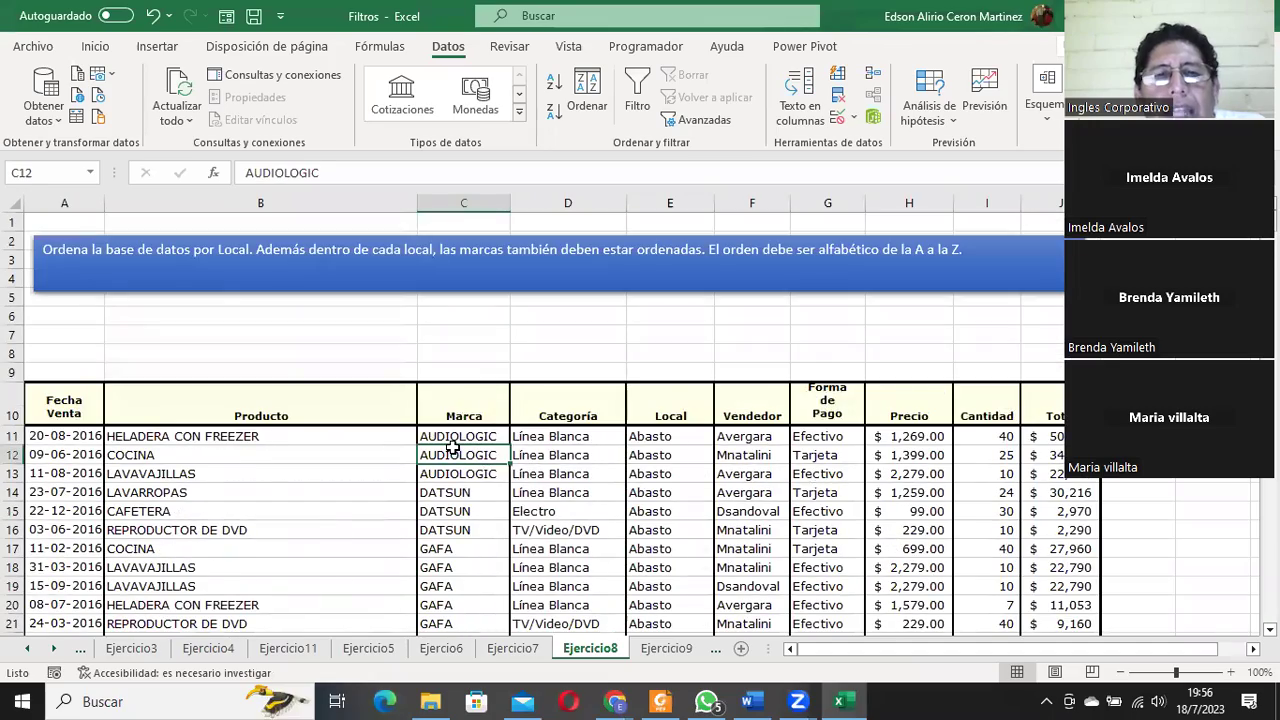
pyautogui.scroll(-6, 453, 449)
pyautogui.scroll(-6, 453, 449)
pyautogui.scroll(-7, 455, 451)
pyautogui.scroll(-4, 455, 451)
pyautogui.scroll(4, 455, 451)
pyautogui.scroll(-2, 454, 452)
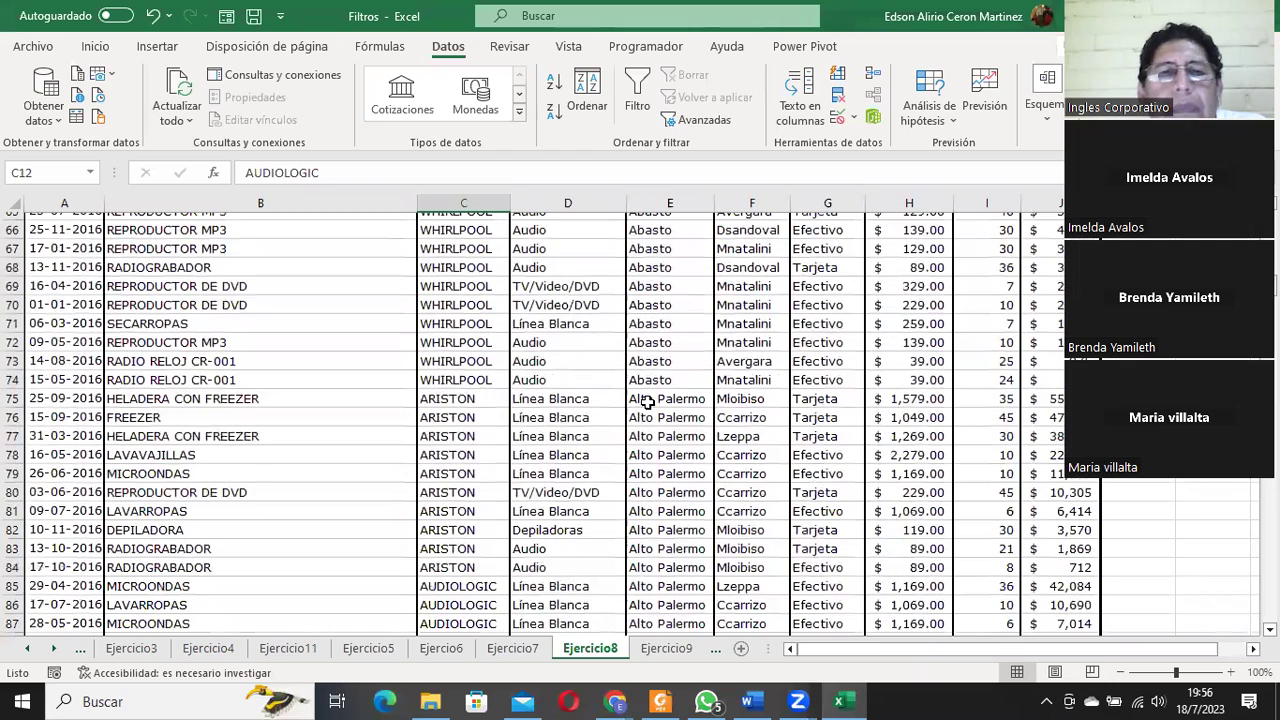
pyautogui.click(457, 398)
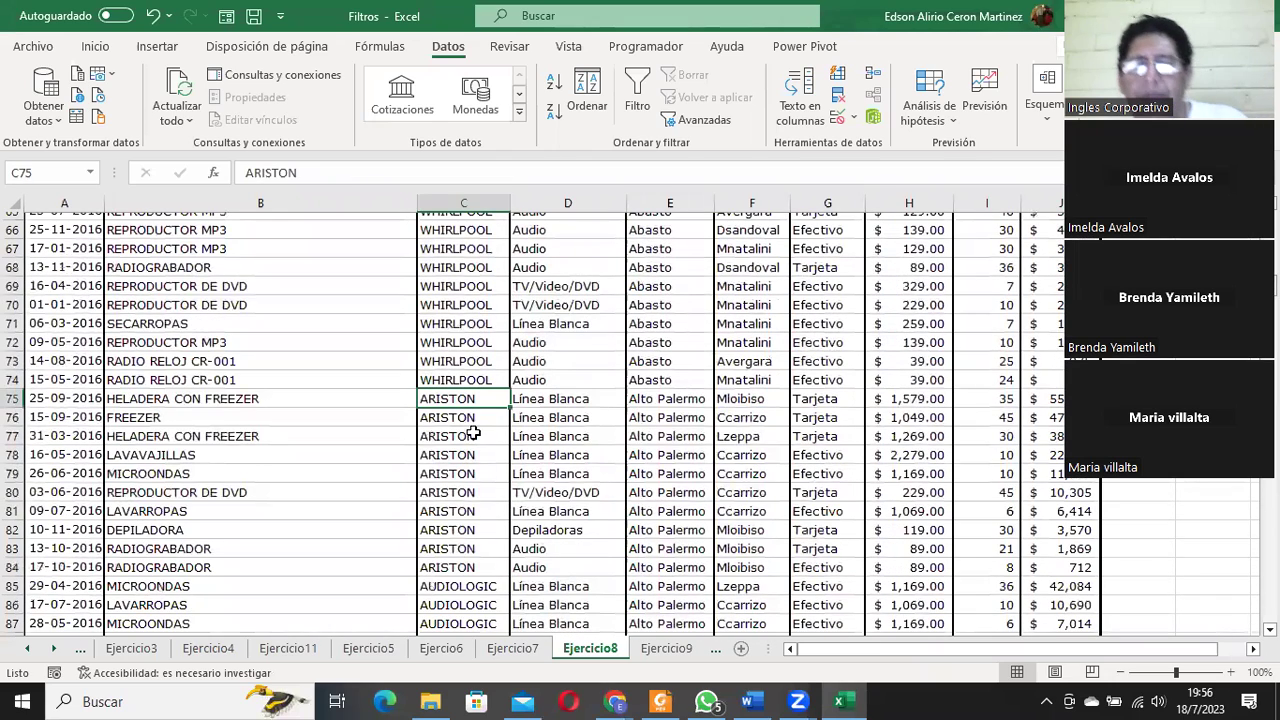
pyautogui.click(478, 586)
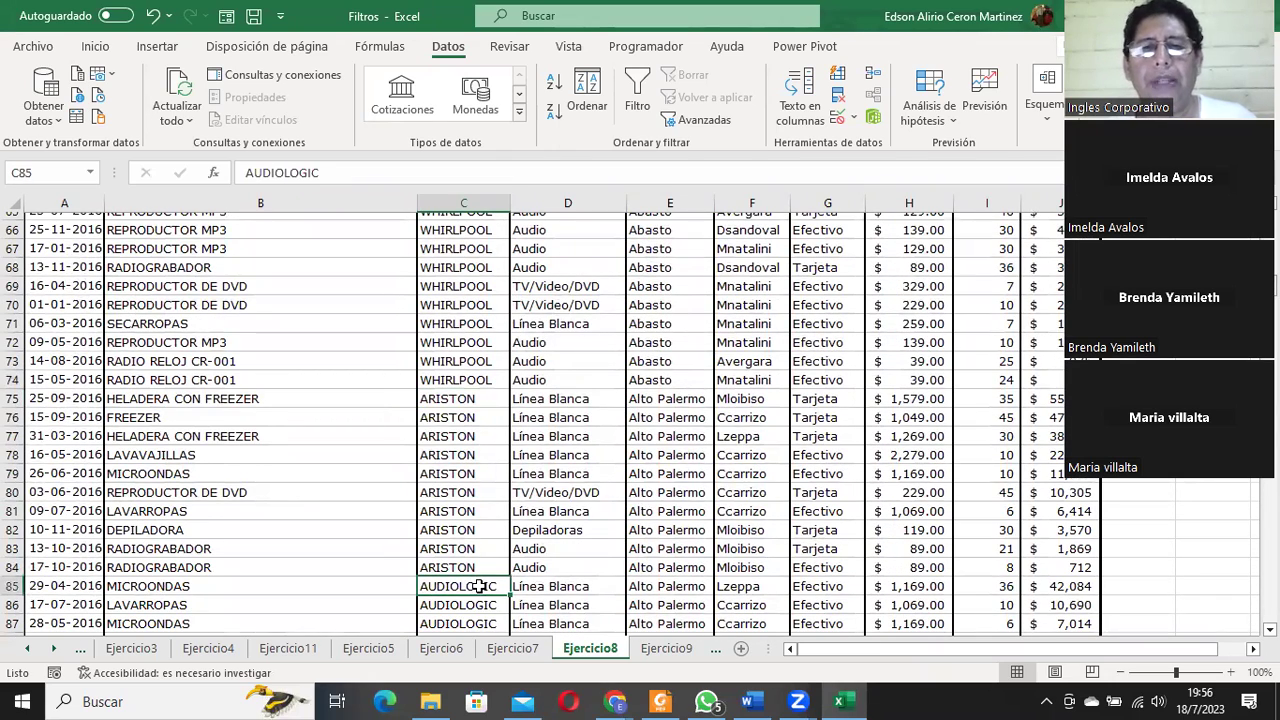
pyautogui.scroll(-5, 478, 586)
pyautogui.scroll(-1, 478, 586)
pyautogui.scroll(-2, 475, 560)
pyautogui.scroll(-3, 472, 531)
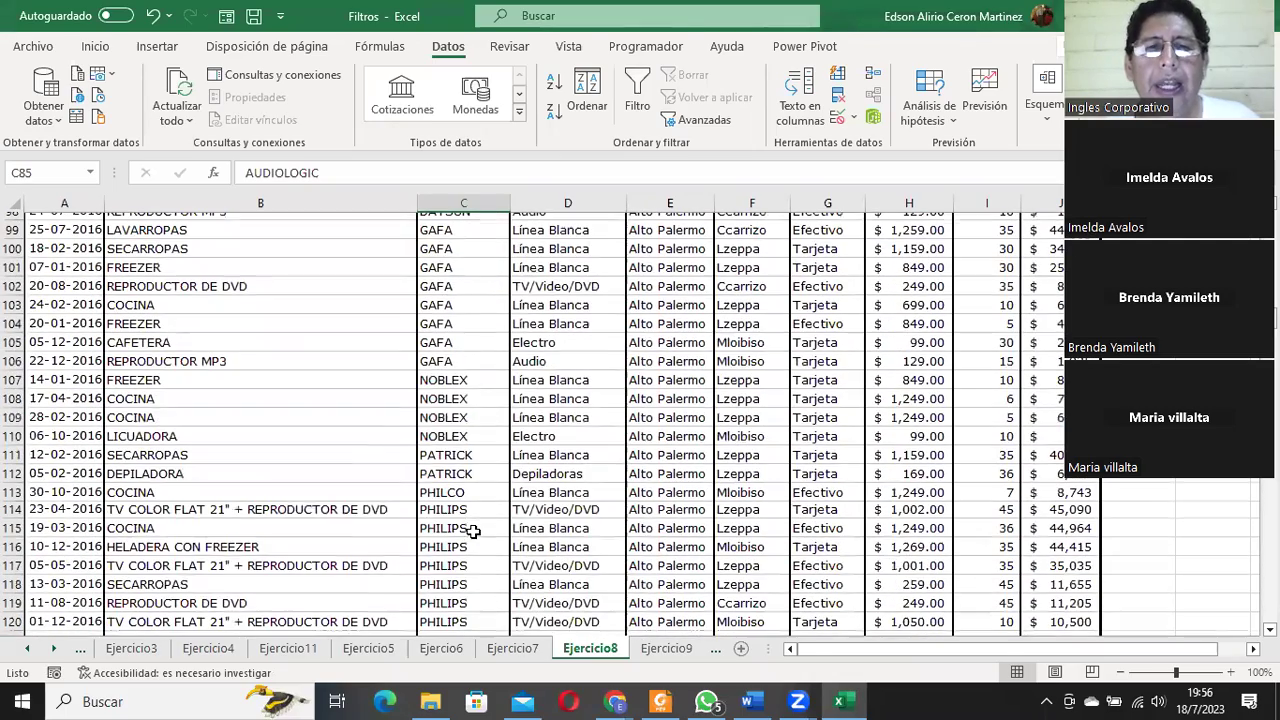
pyautogui.scroll(-1, 461, 480)
pyautogui.scroll(-3, 461, 482)
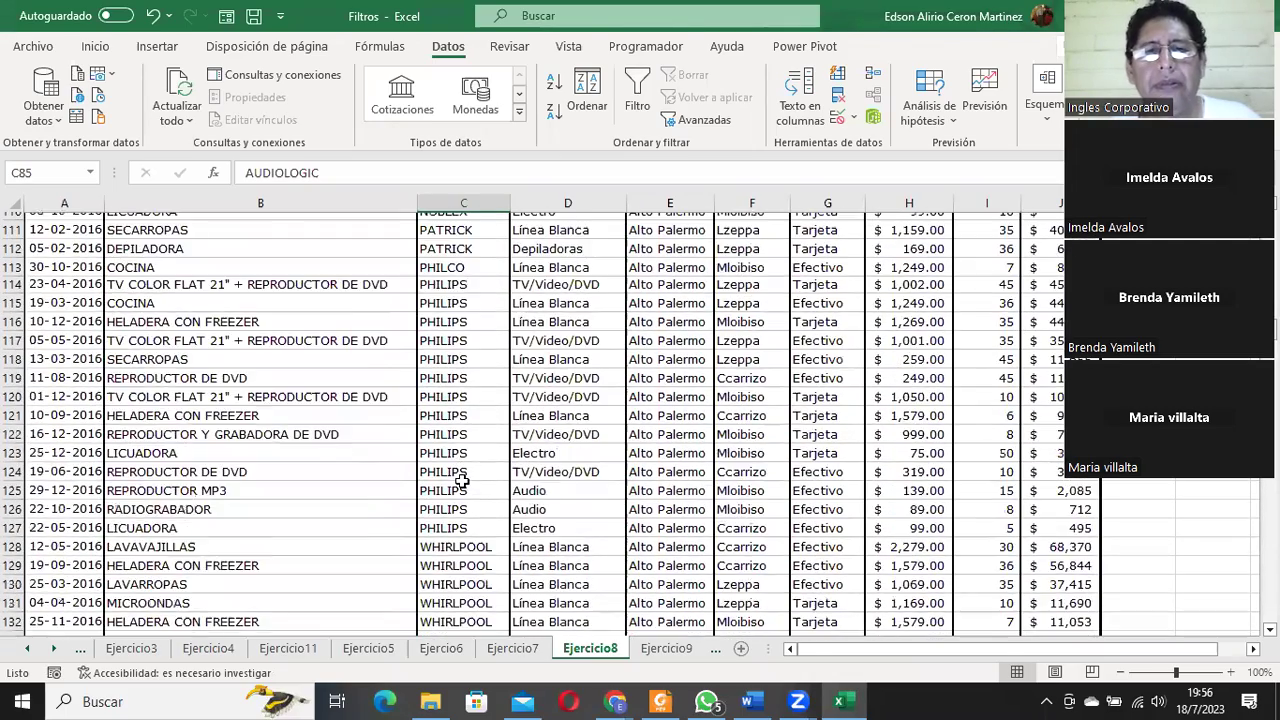
pyautogui.scroll(4, 461, 482)
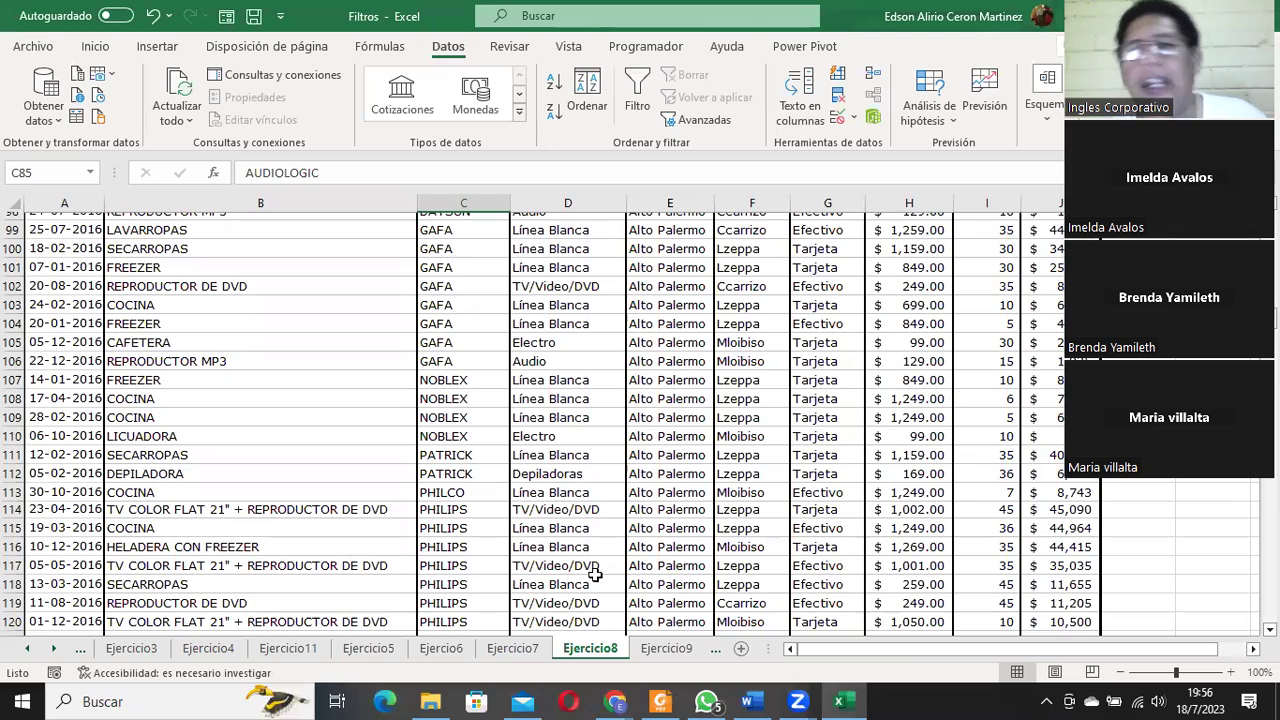
pyautogui.click(465, 524)
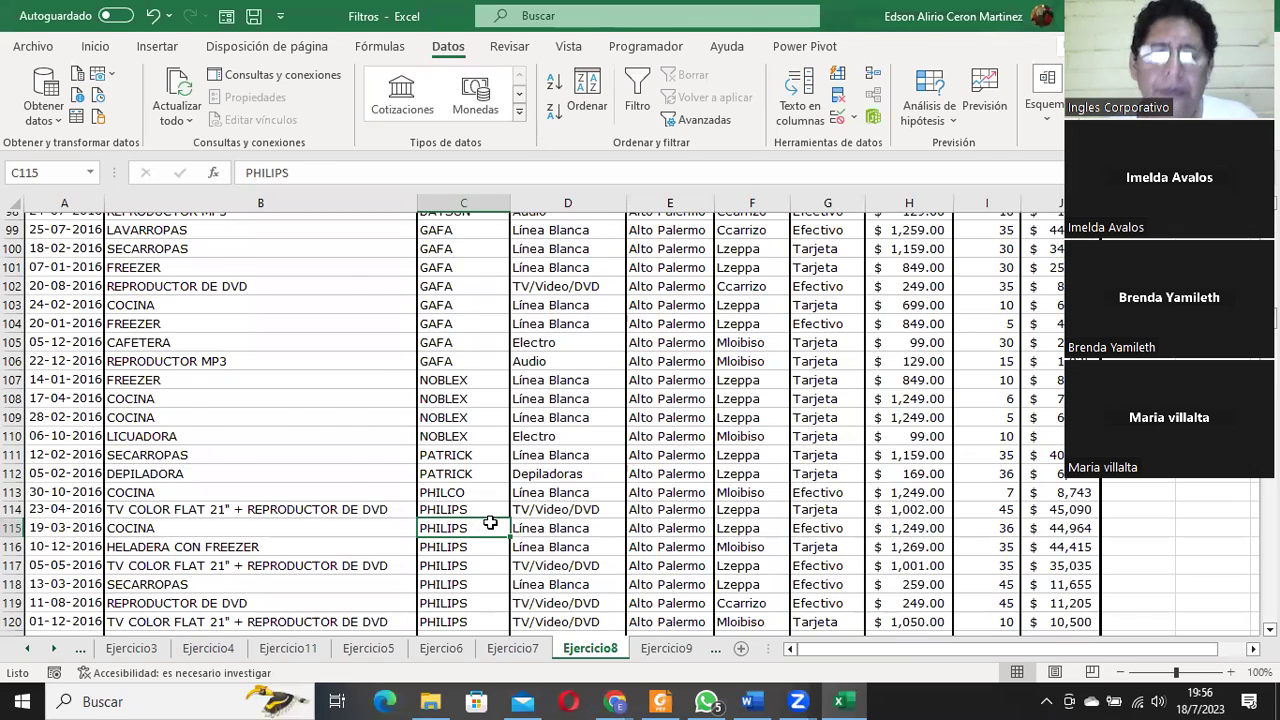
pyautogui.hotkey('ctrl', 'Down')
pyautogui.press('Right')
pyautogui.press('Right')
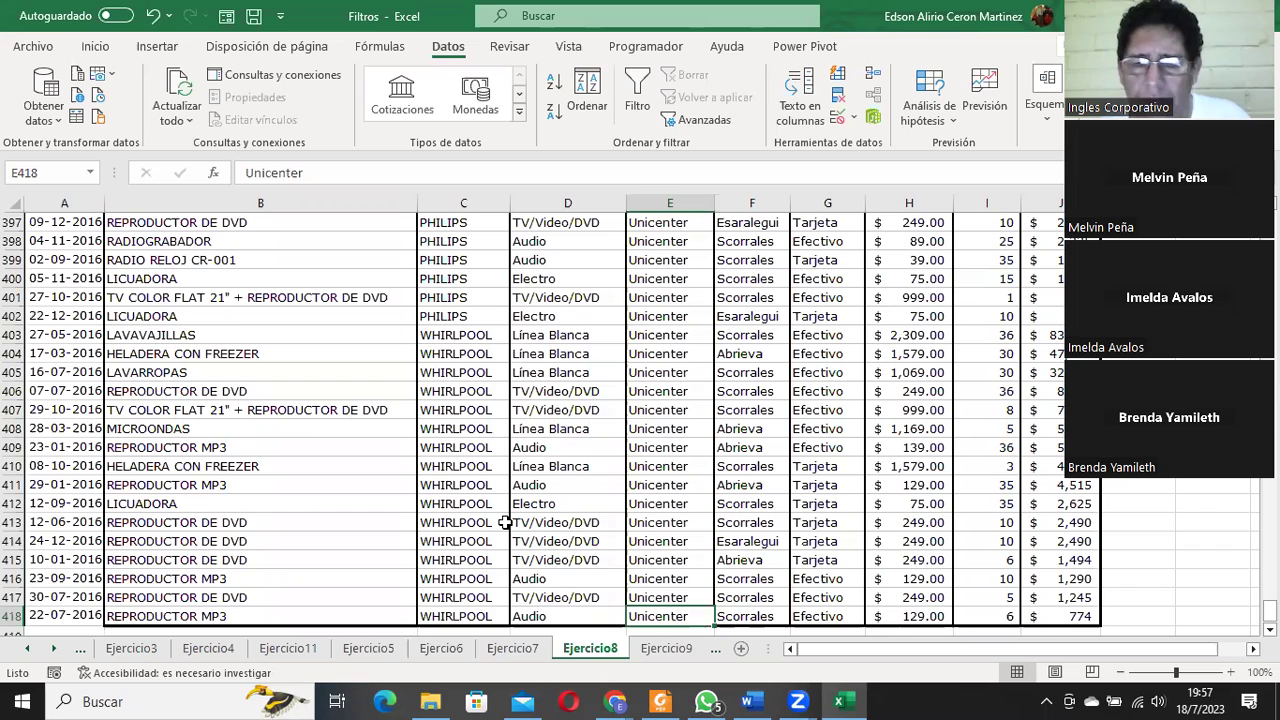
pyautogui.hotkey('ctrl', 'Up')
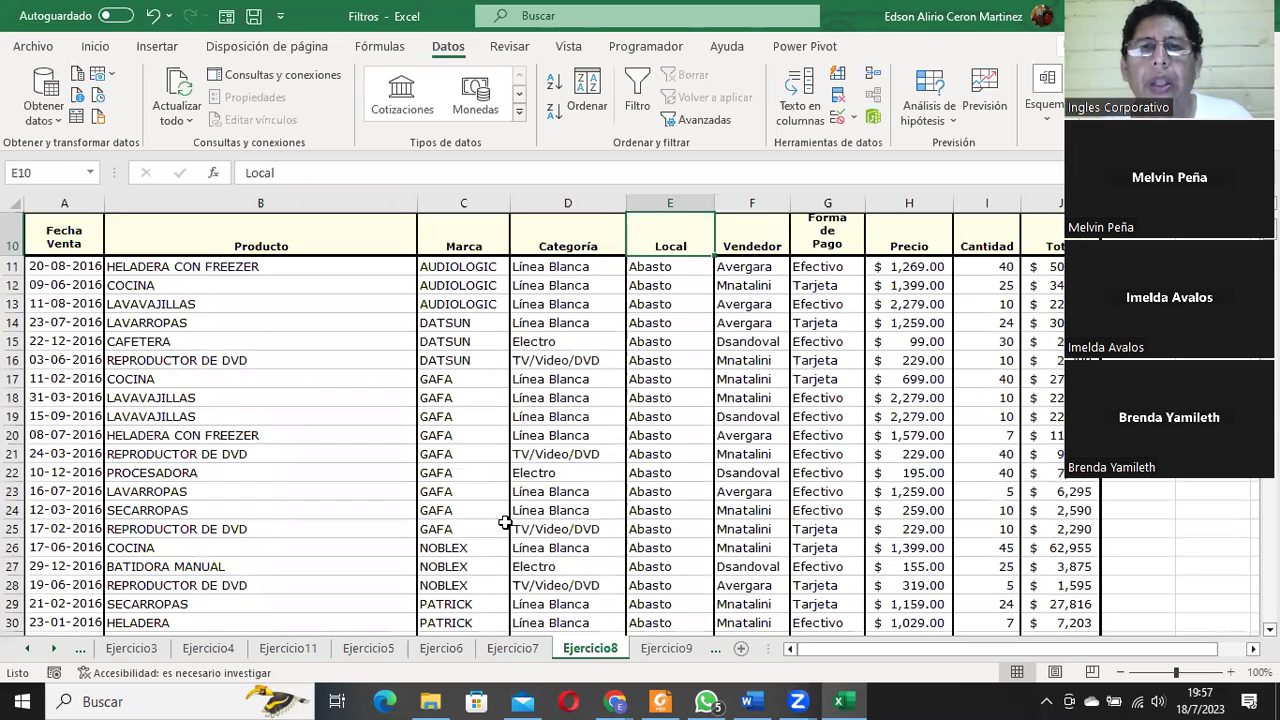
# Switch to the Ejercicio10 sheet and select several Total cells to inspect their icons.
pyautogui.click(671, 648)
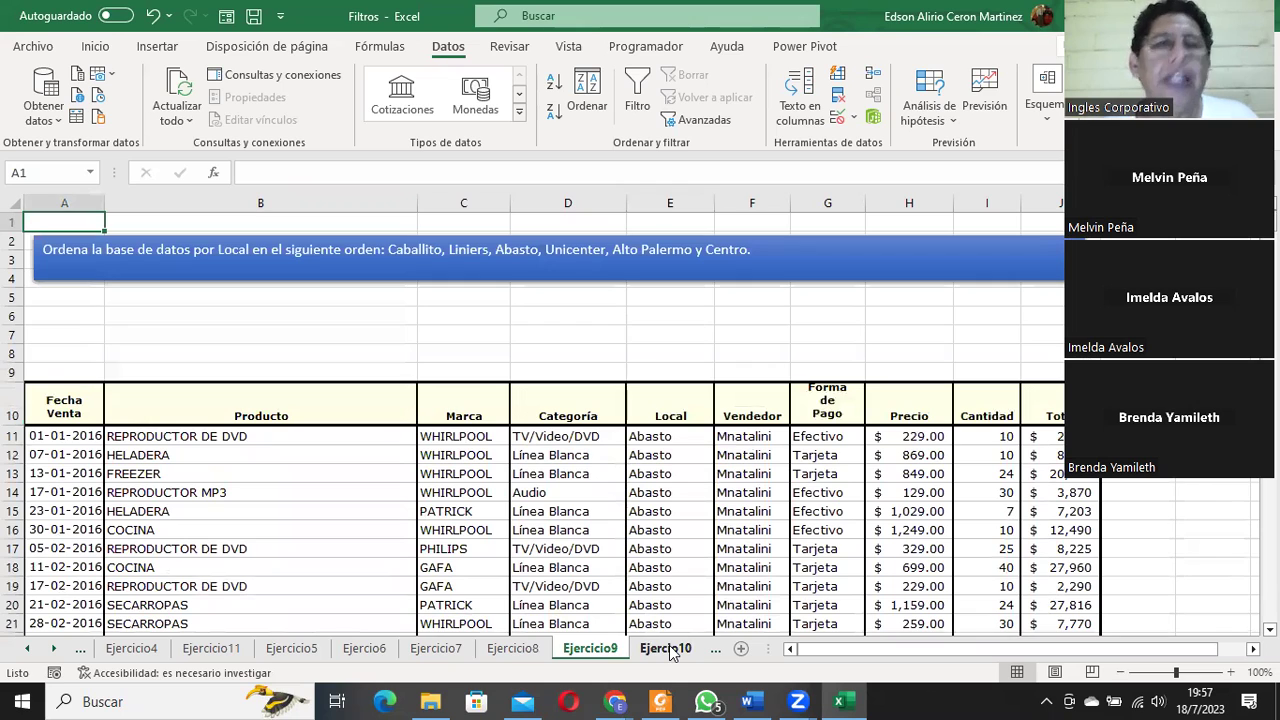
pyautogui.click(667, 648)
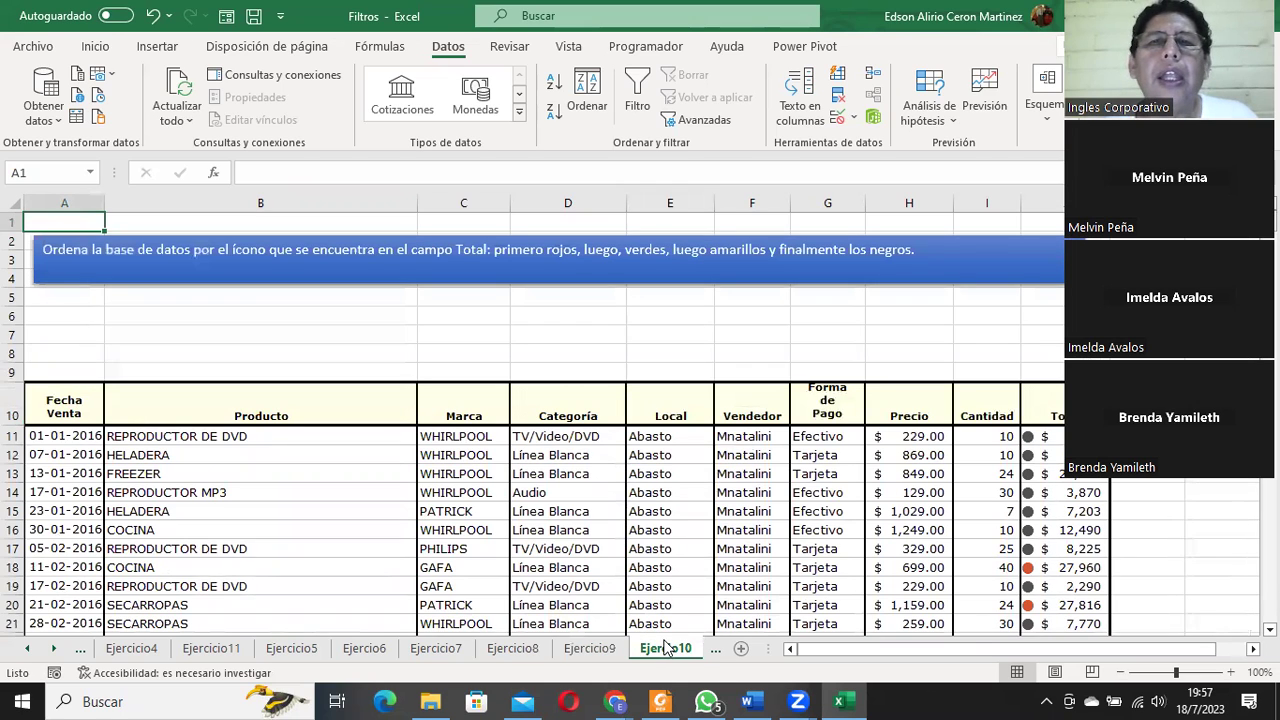
pyautogui.click(1032, 450)
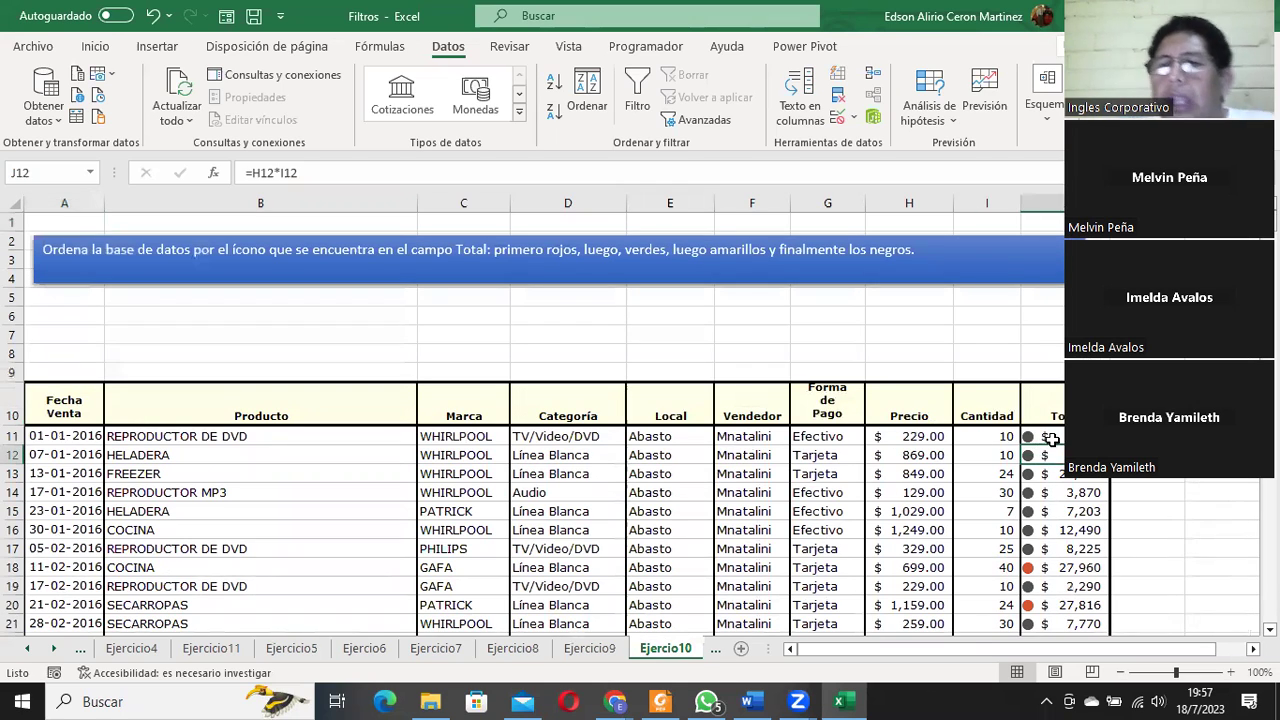
pyautogui.moveTo(1052, 440); pyautogui.dragTo(1046, 549)
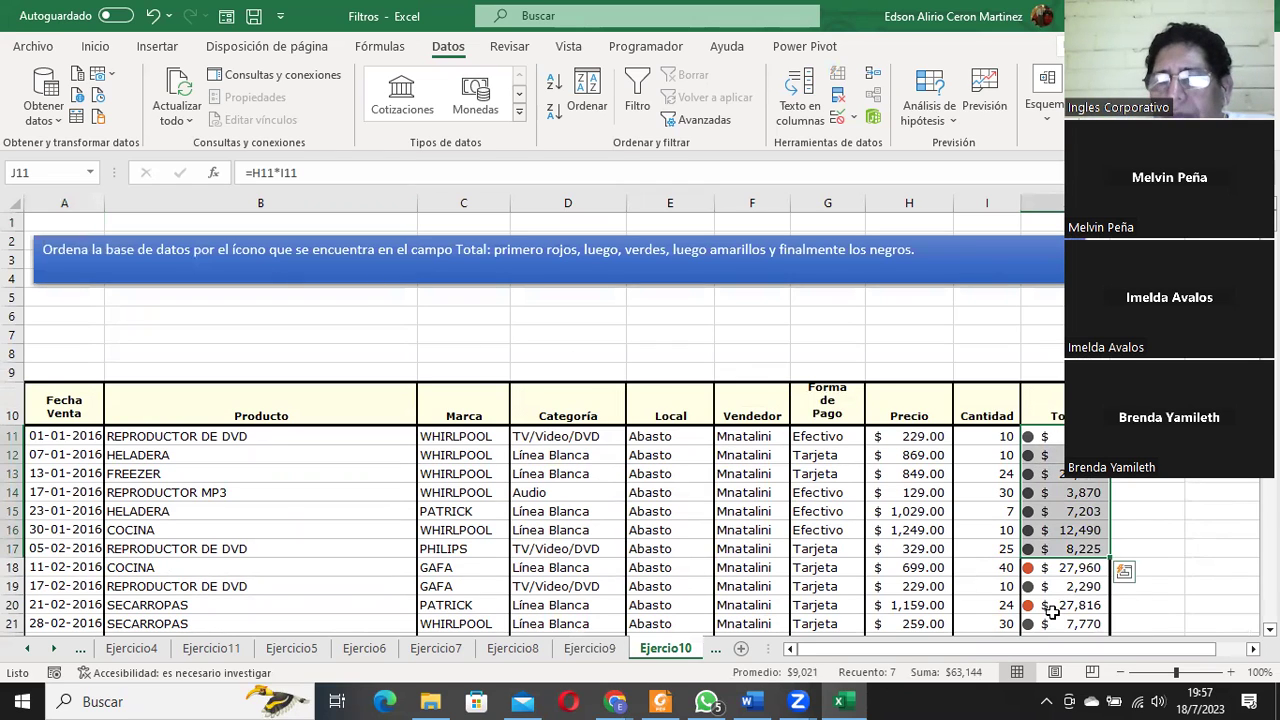
pyautogui.click(1058, 510)
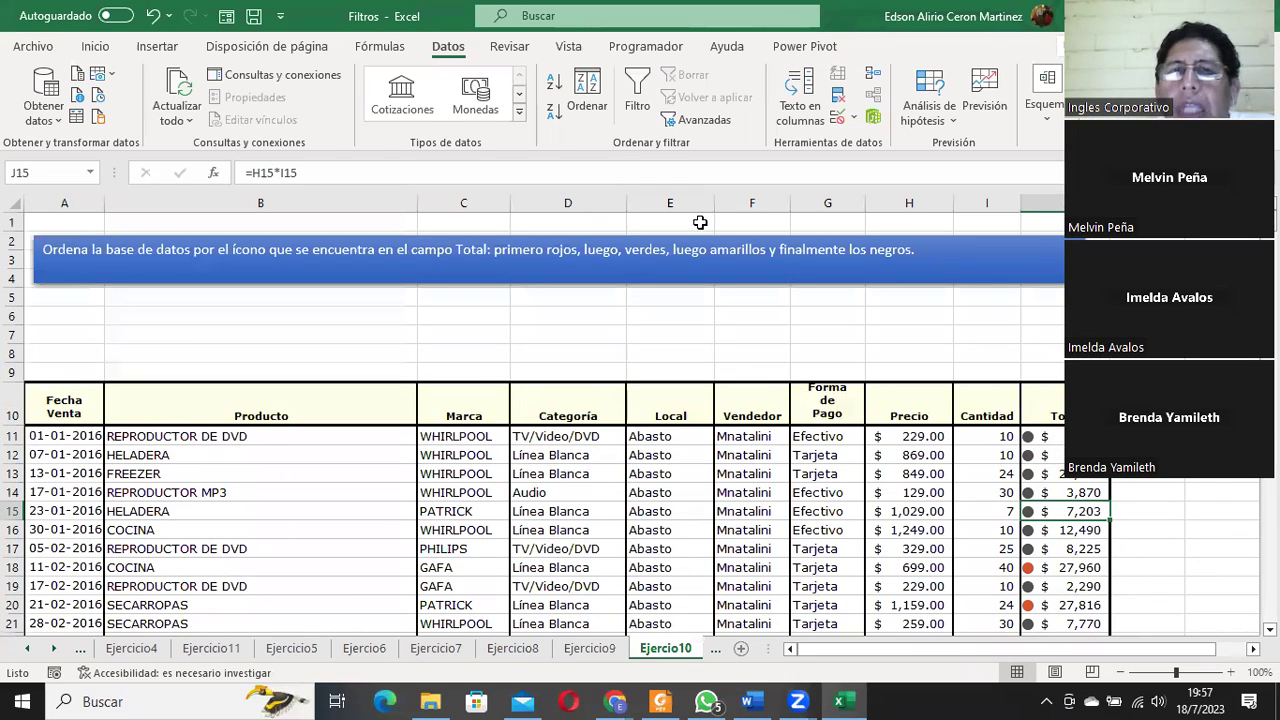
# In the Sort dialog, set the first level to the Total column, sorted on conditional-format icons.
pyautogui.click(586, 95)
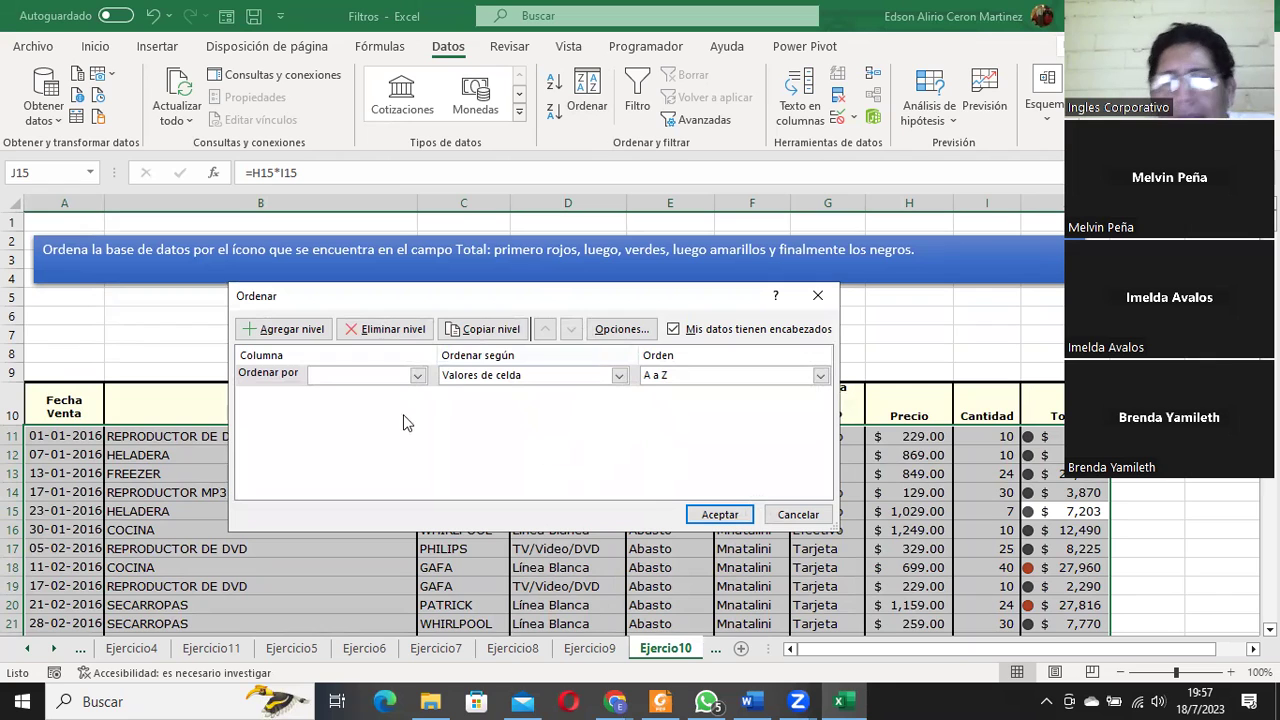
pyautogui.click(798, 514)
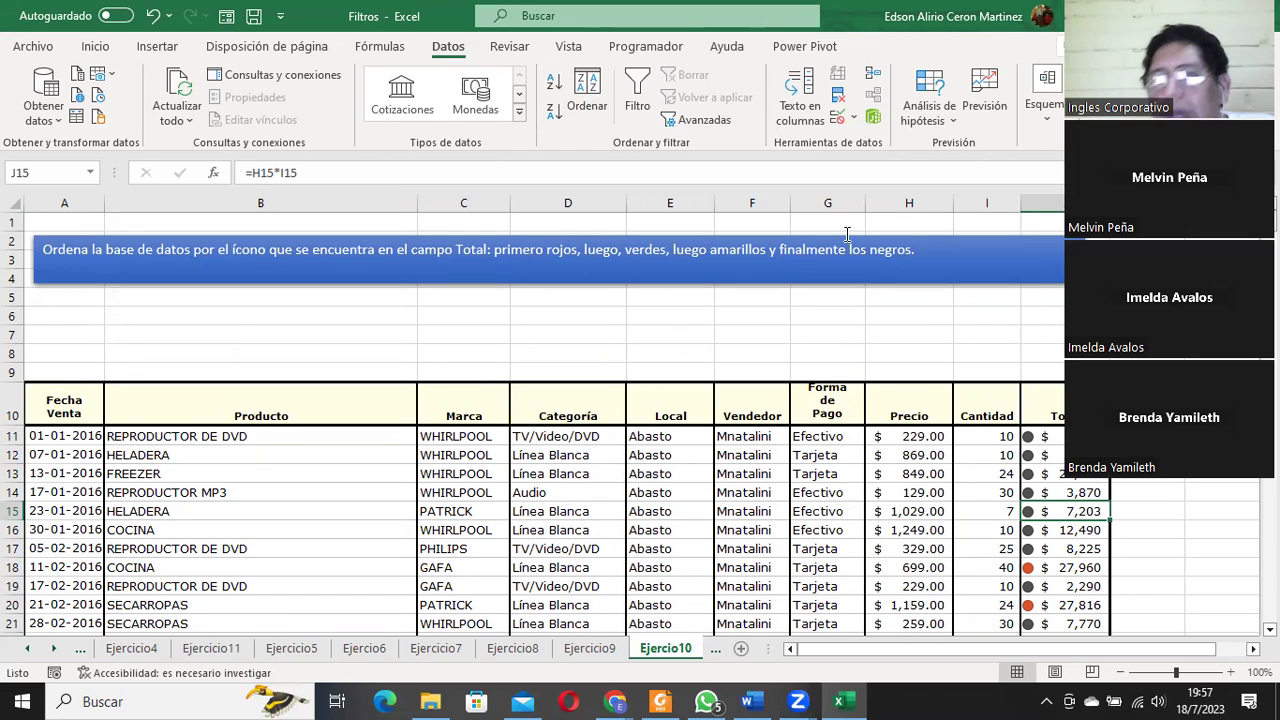
pyautogui.click(587, 95)
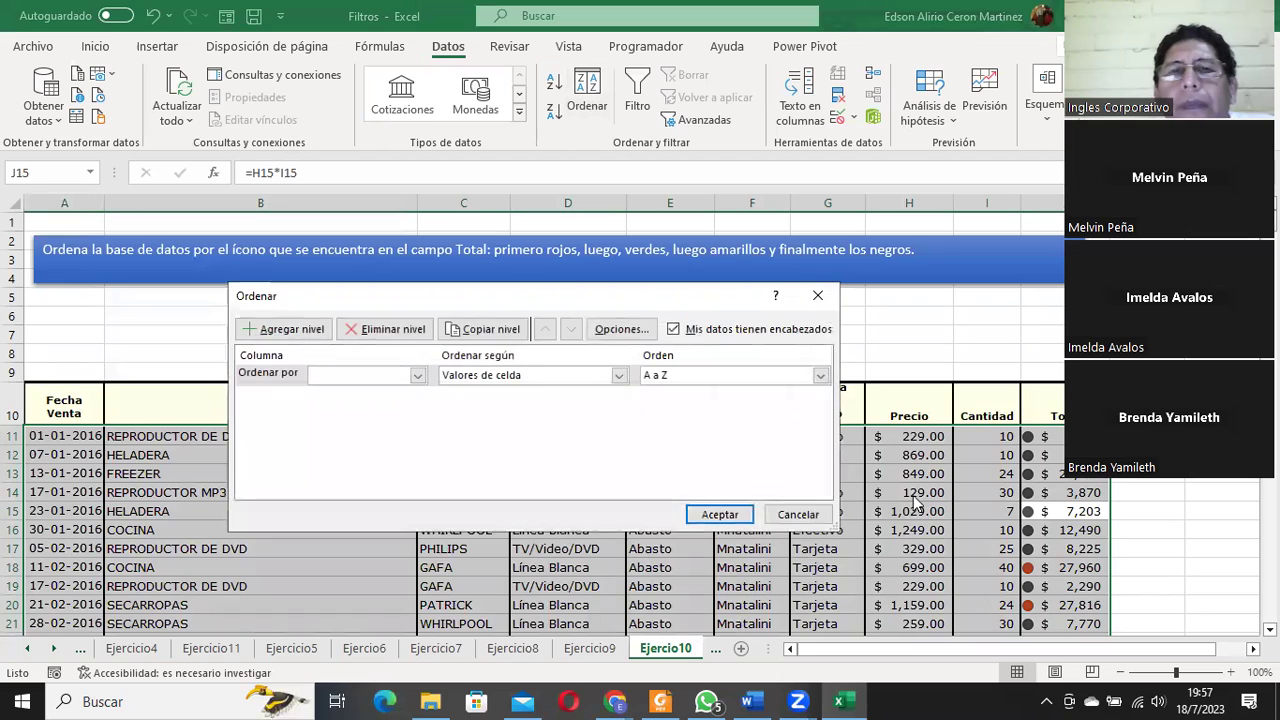
pyautogui.click(489, 380)
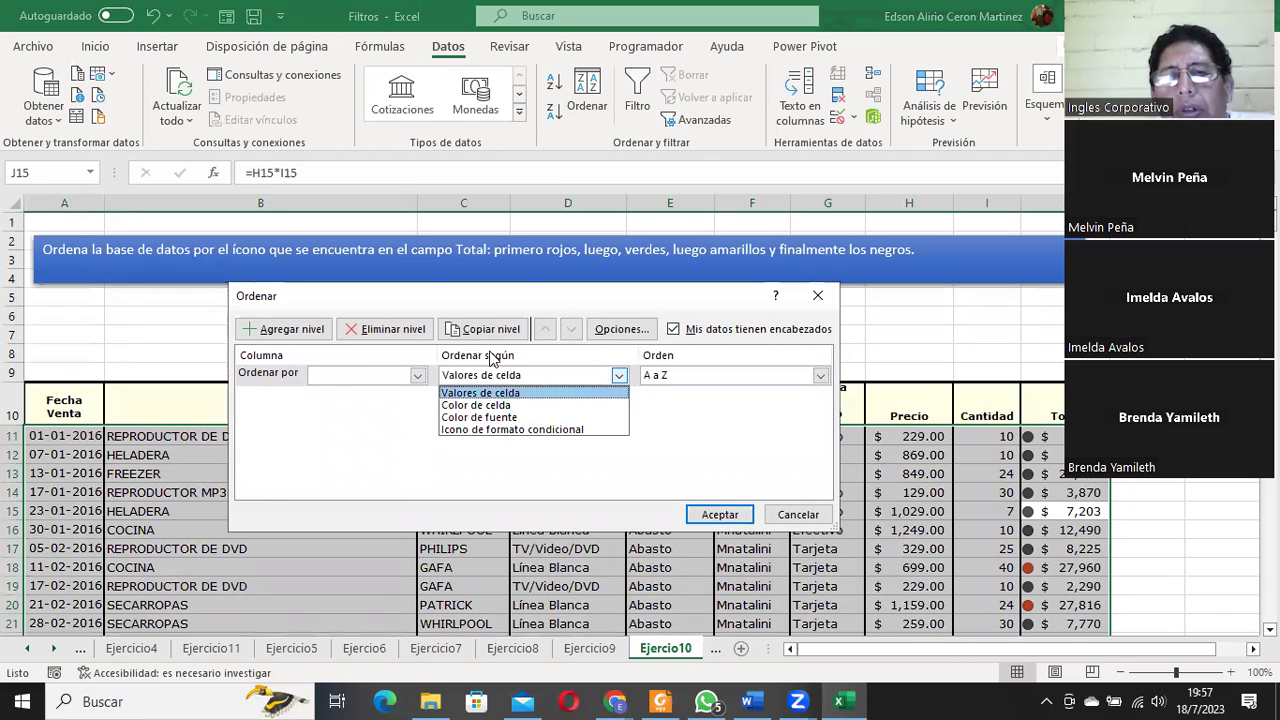
pyautogui.click(510, 430)
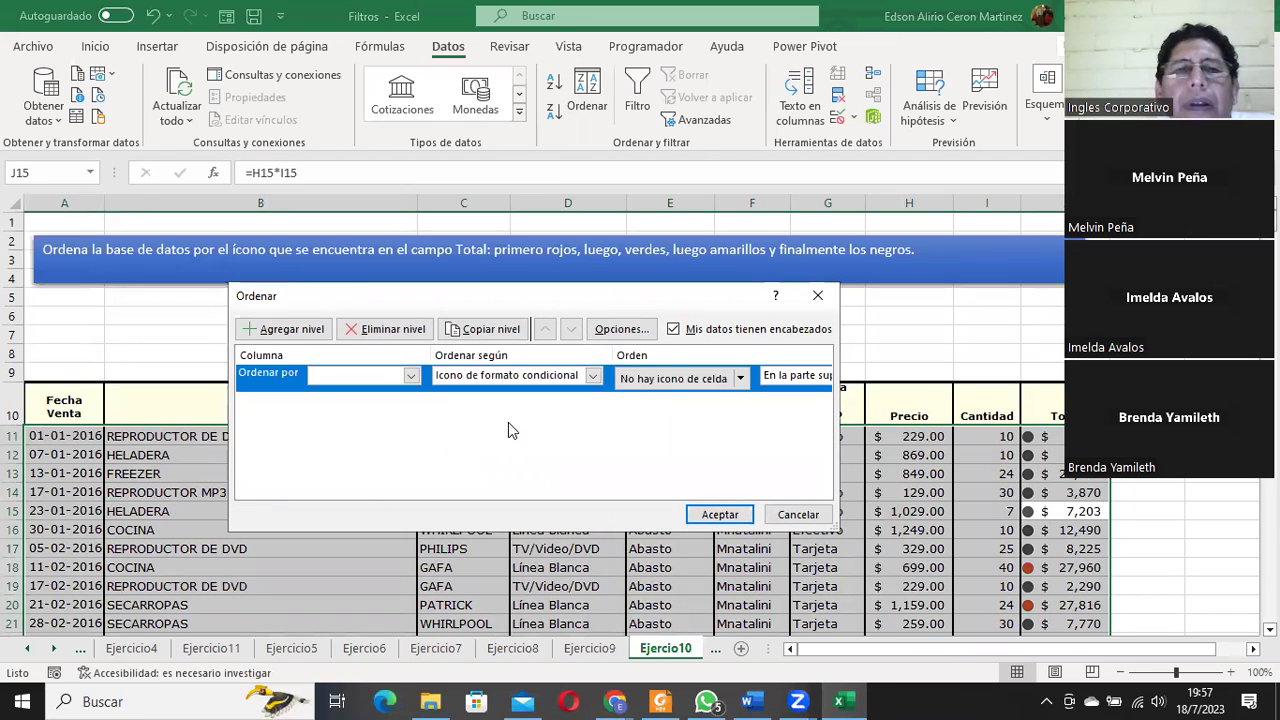
pyautogui.click(500, 375)
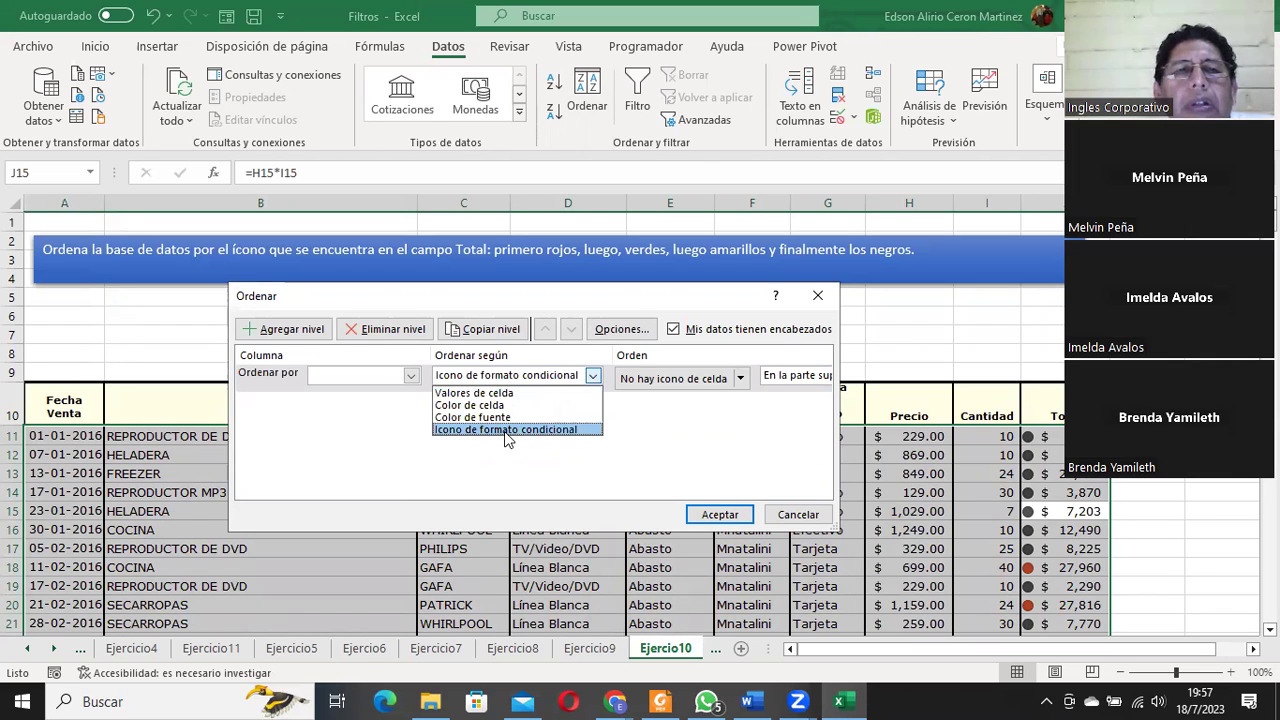
pyautogui.click(506, 431)
pyautogui.click(410, 377)
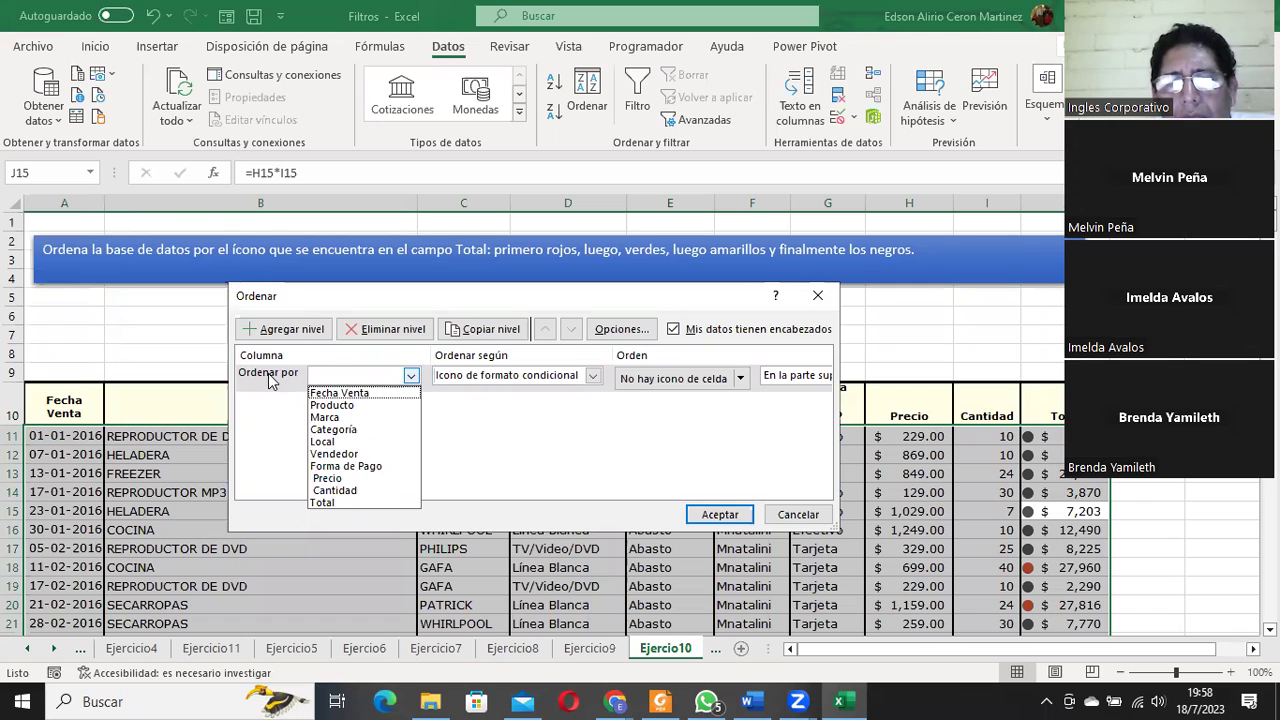
pyautogui.click(324, 502)
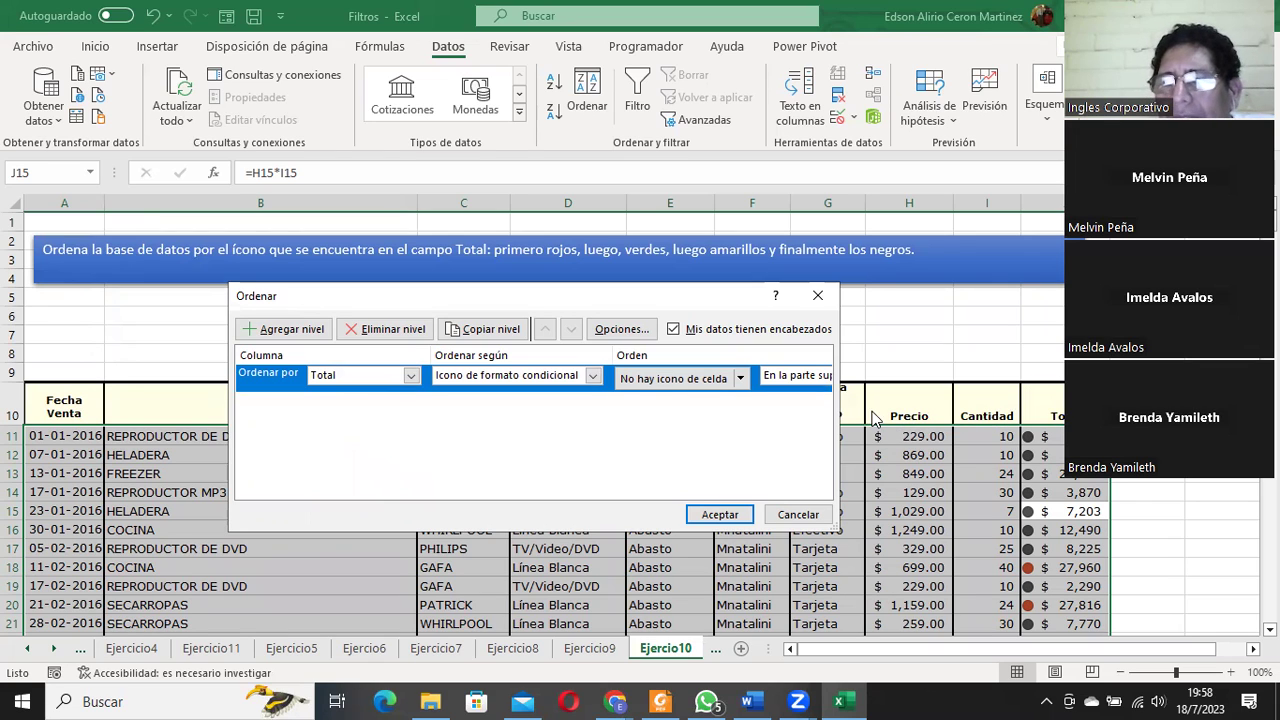
# Put Total's red-icon rows on top and add a second sort level.
pyautogui.click(593, 375)
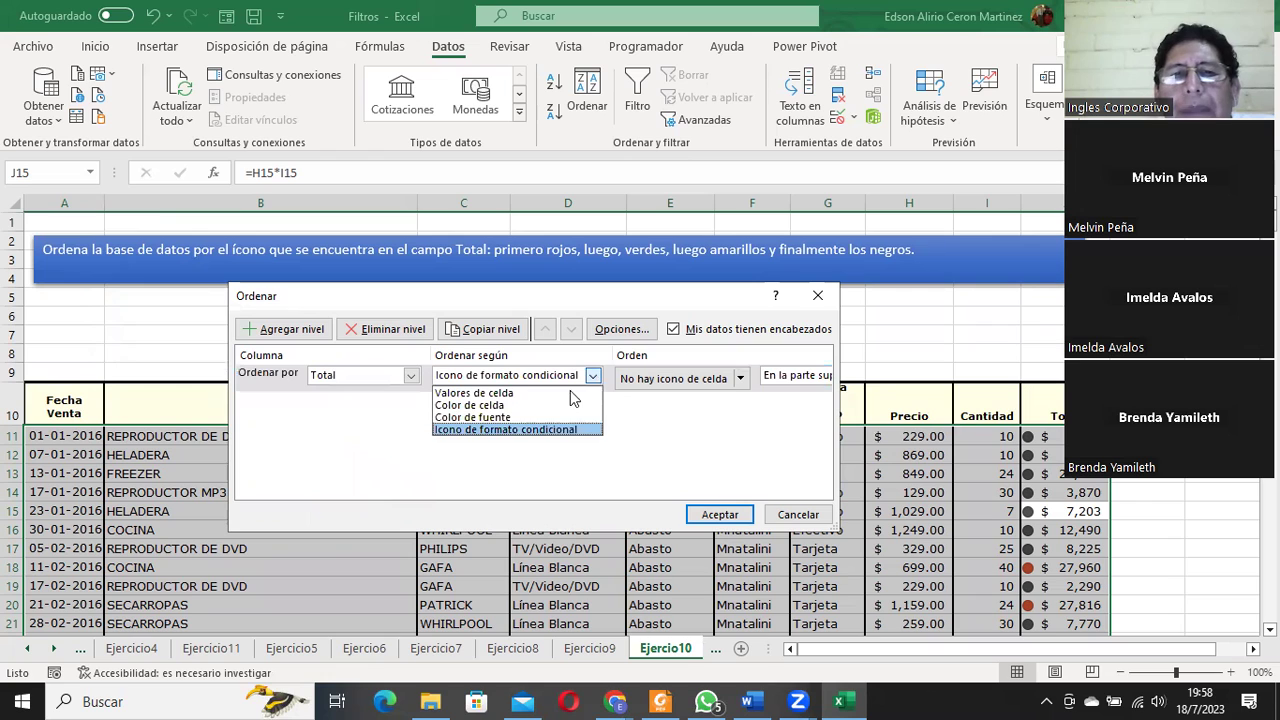
pyautogui.click(532, 430)
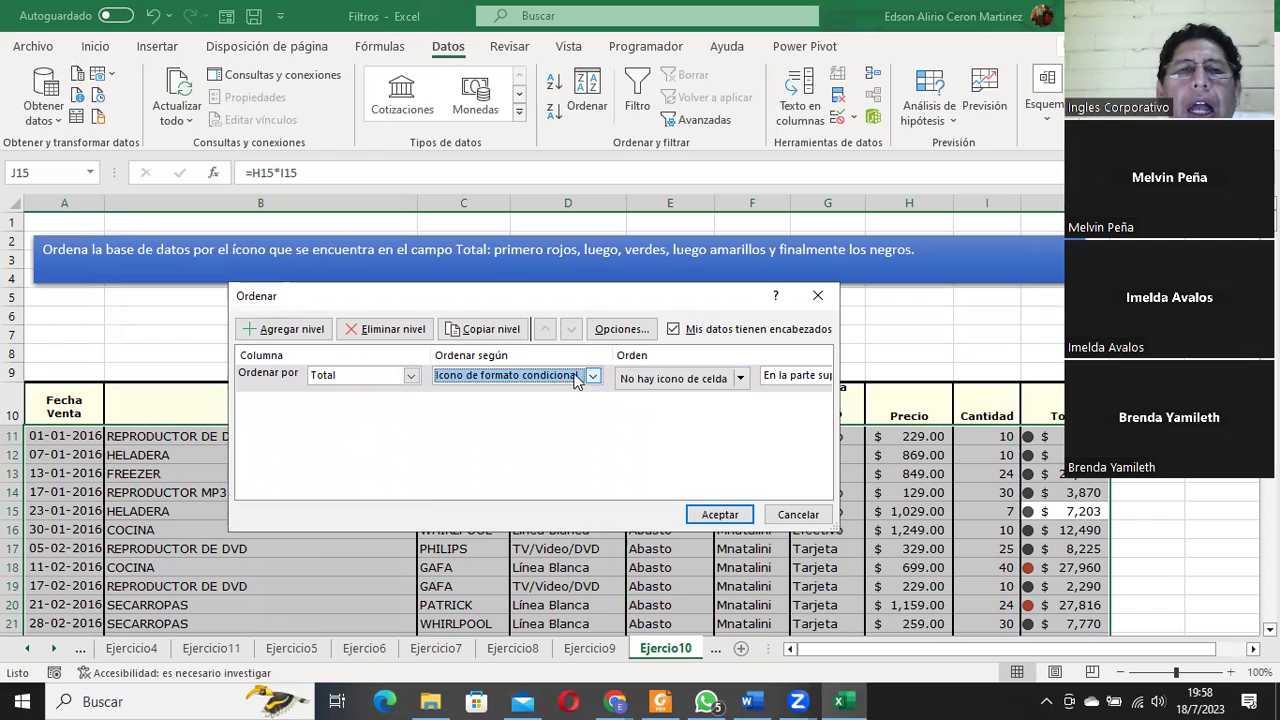
pyautogui.click(733, 377)
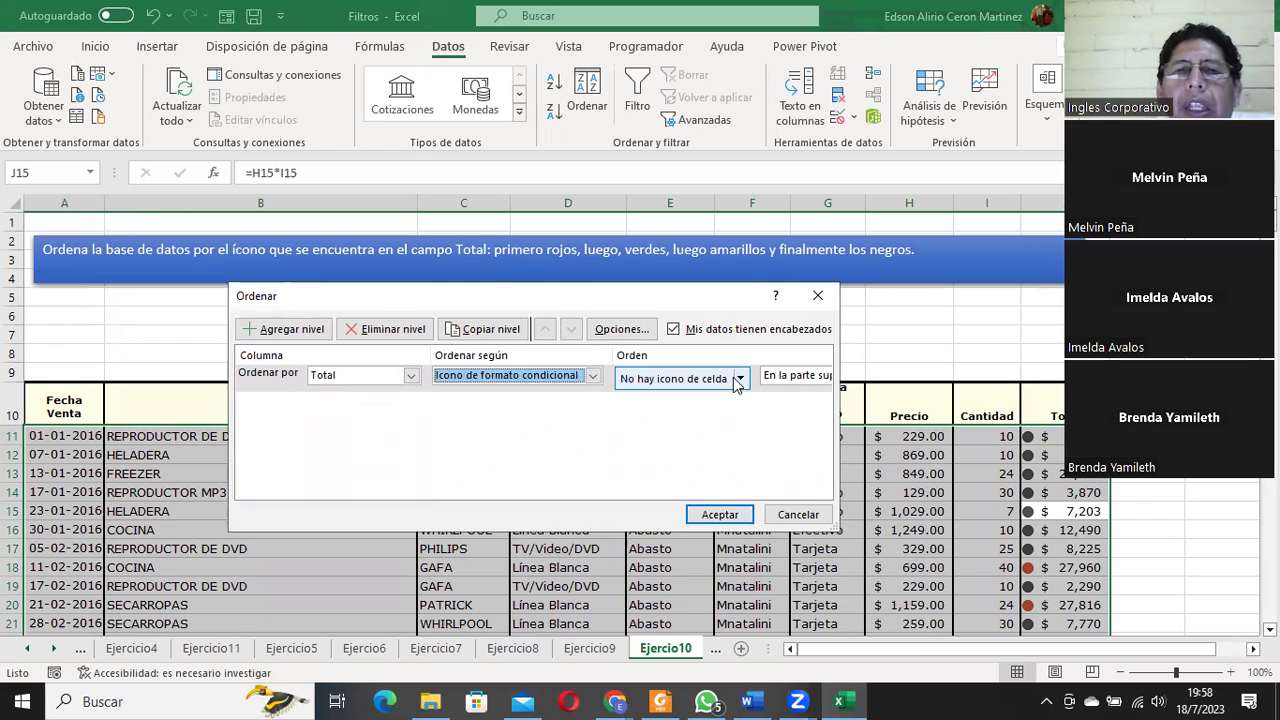
pyautogui.click(743, 384)
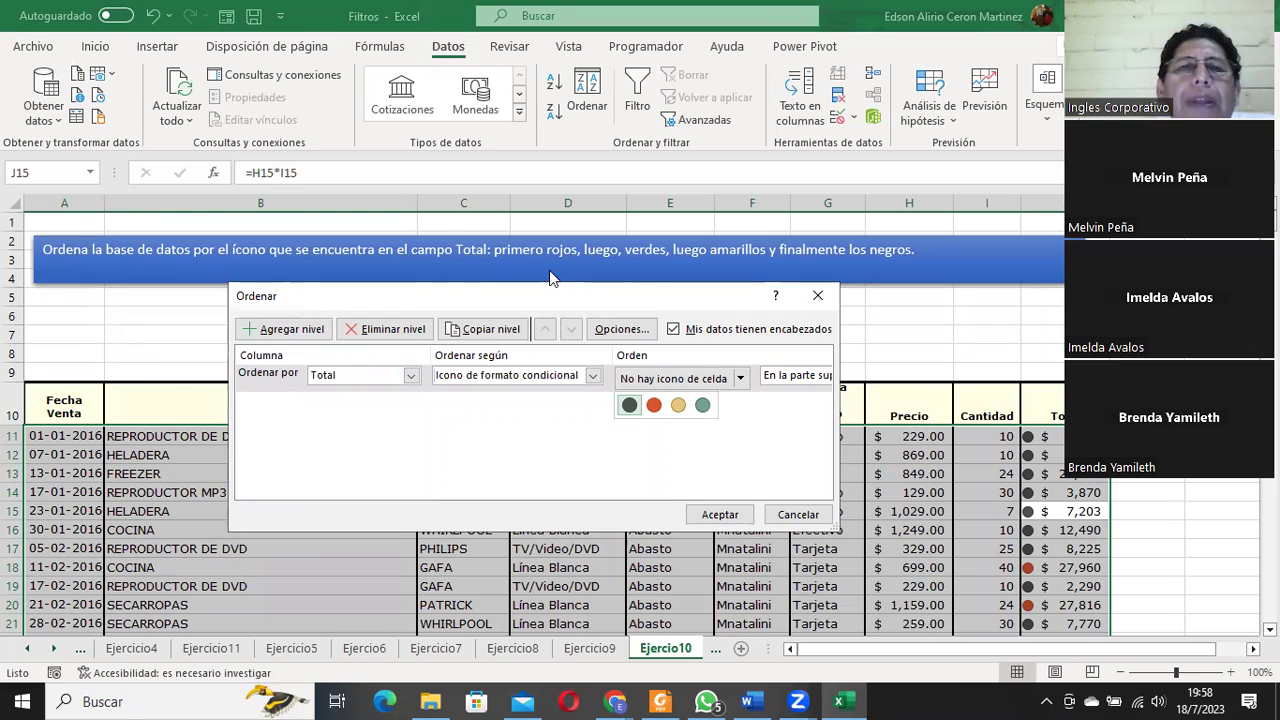
pyautogui.click(656, 406)
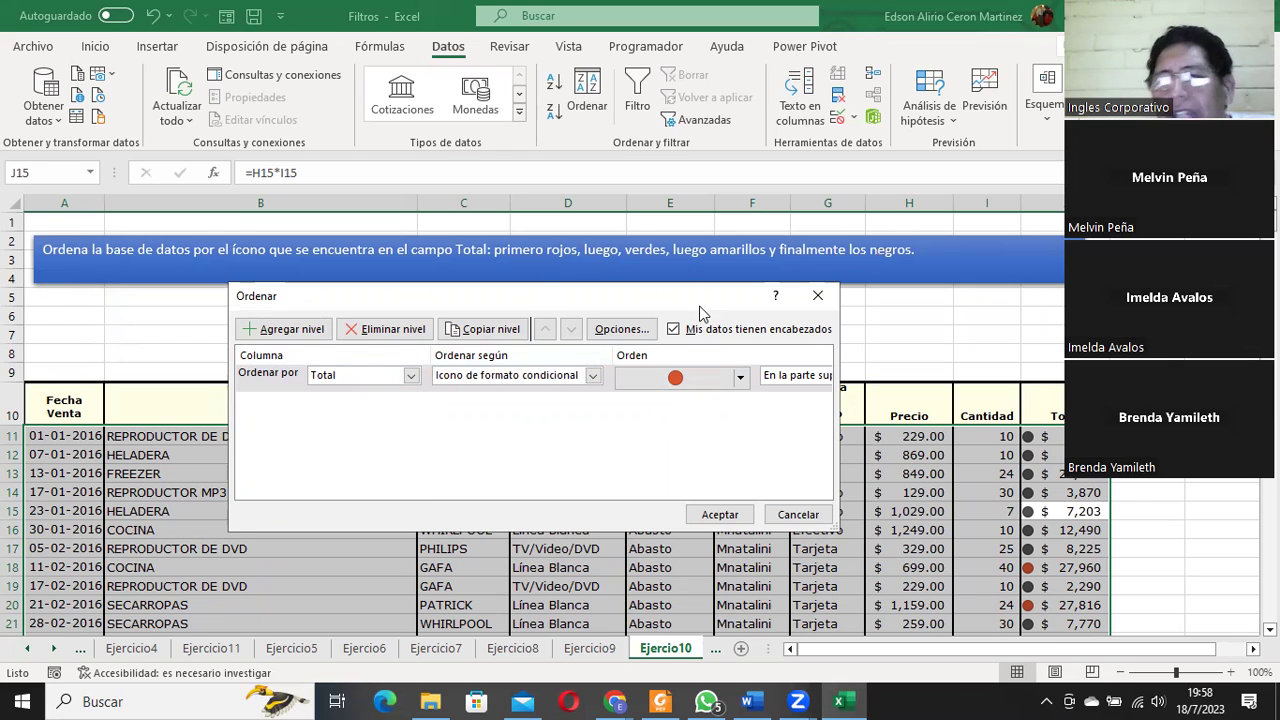
pyautogui.click(300, 332)
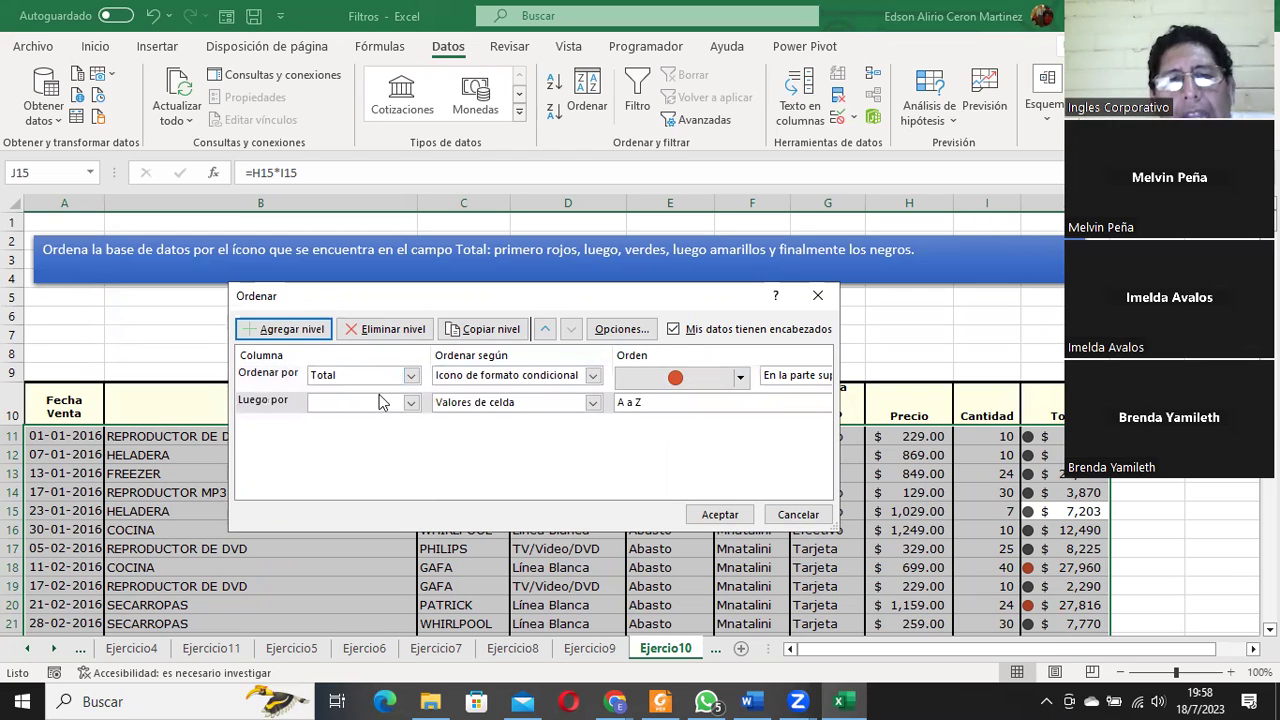
# Set the second level to Total by conditional-format icon, with green on top.
pyautogui.click(410, 402)
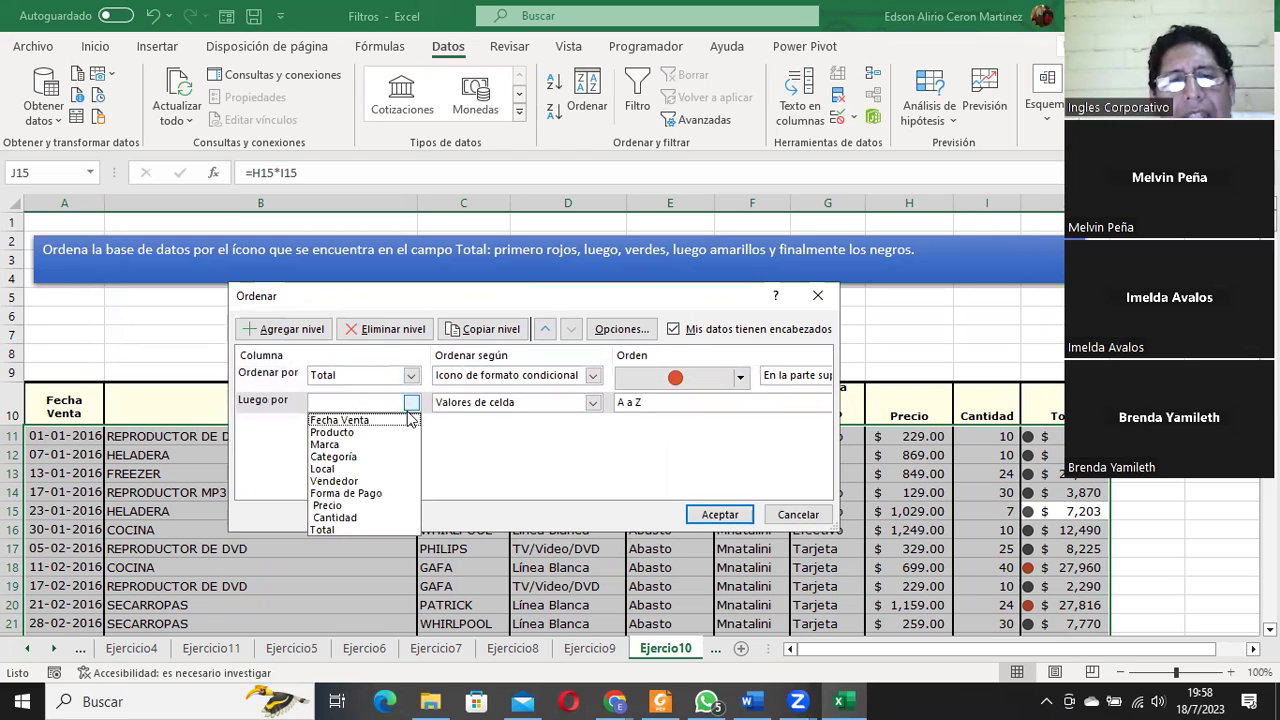
pyautogui.click(345, 527)
pyautogui.click(487, 403)
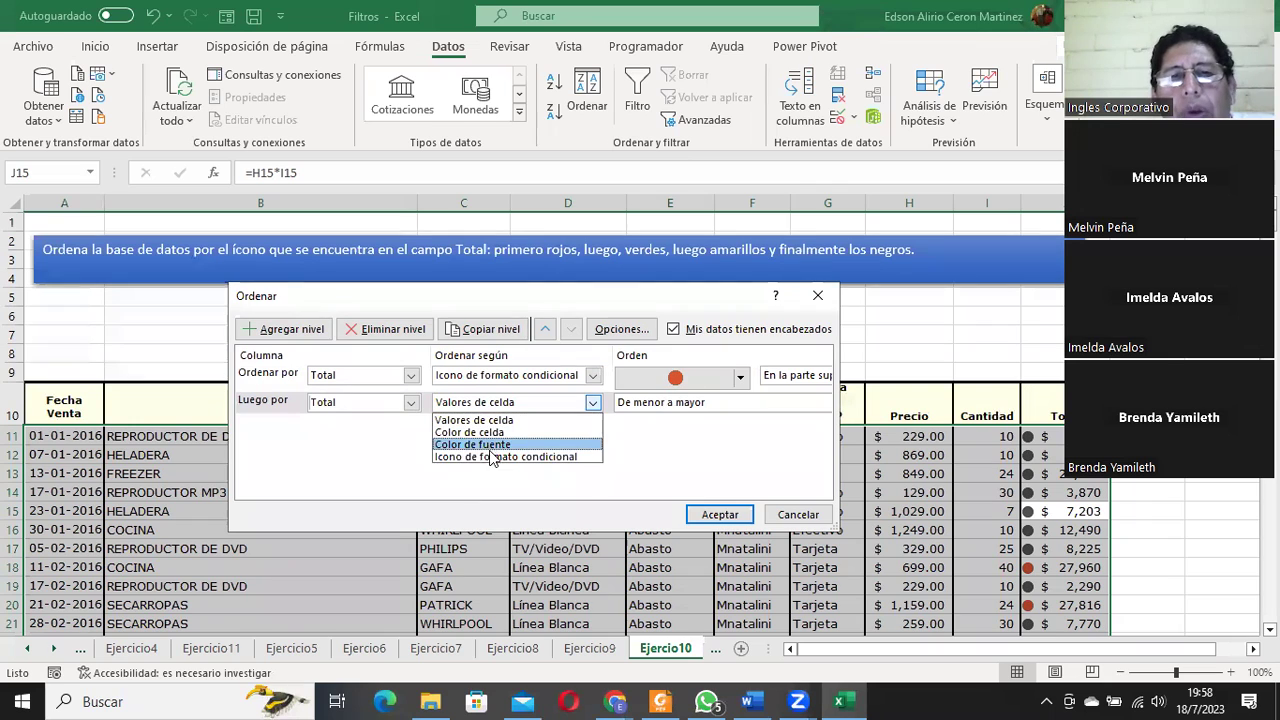
pyautogui.click(490, 456)
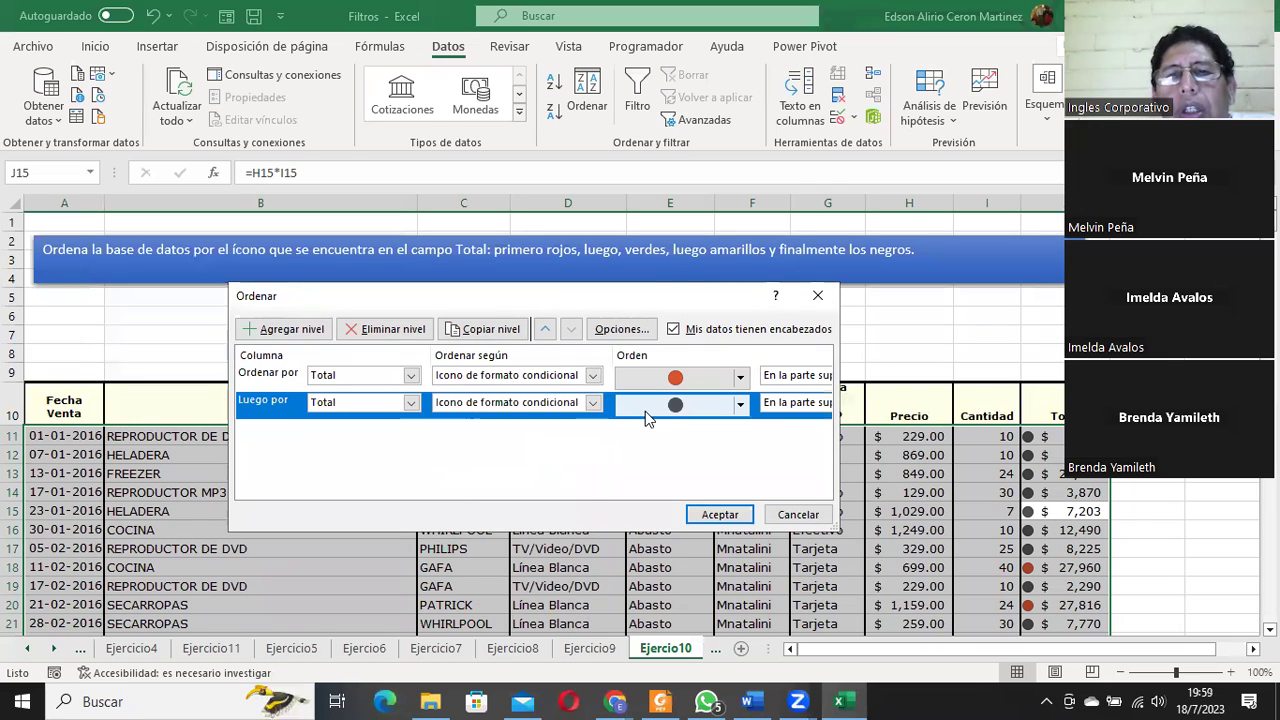
pyautogui.click(742, 410)
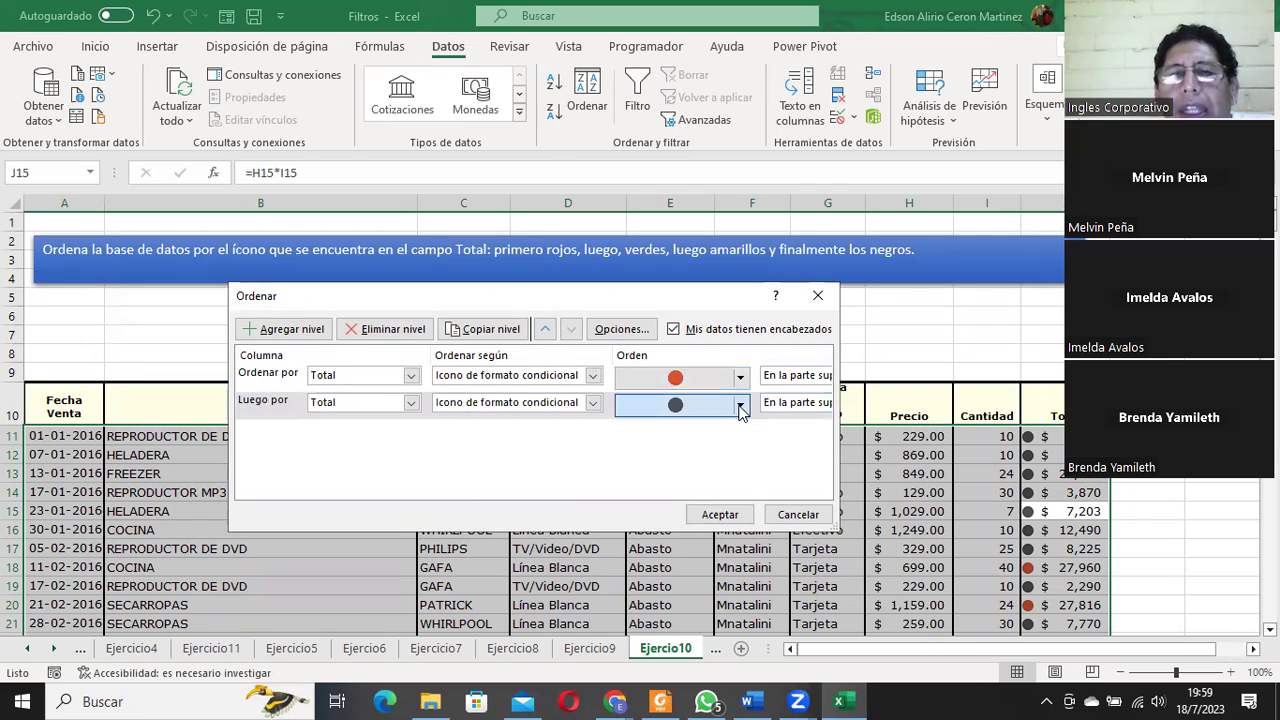
pyautogui.click(742, 410)
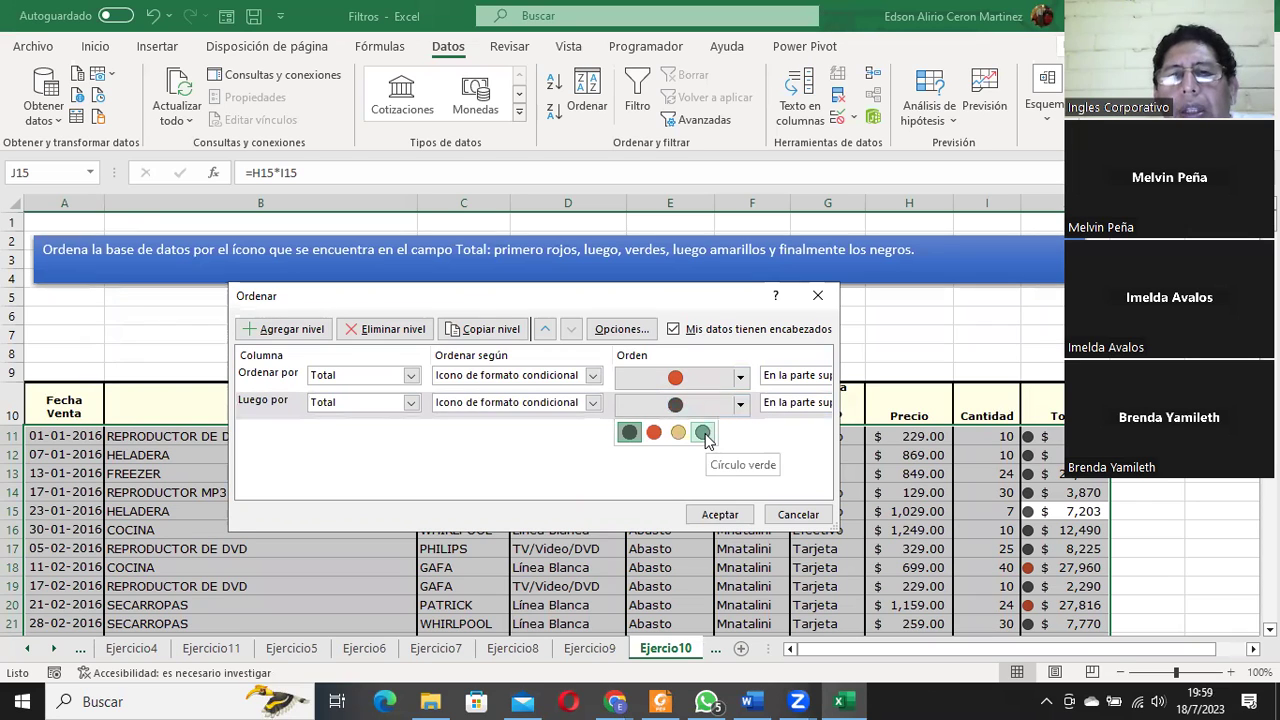
pyautogui.click(704, 436)
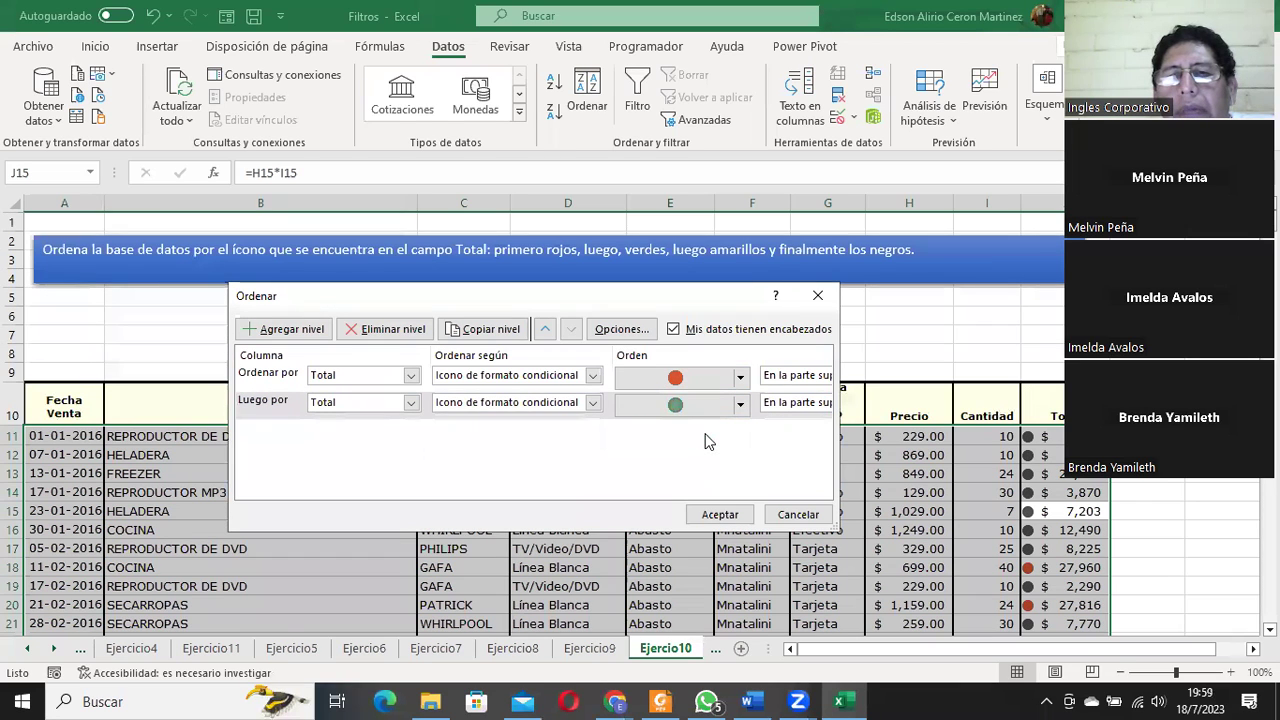
# Add a third level for Total's yellow icon on top, widen the dialog, and apply the sort.
pyautogui.click(285, 332)
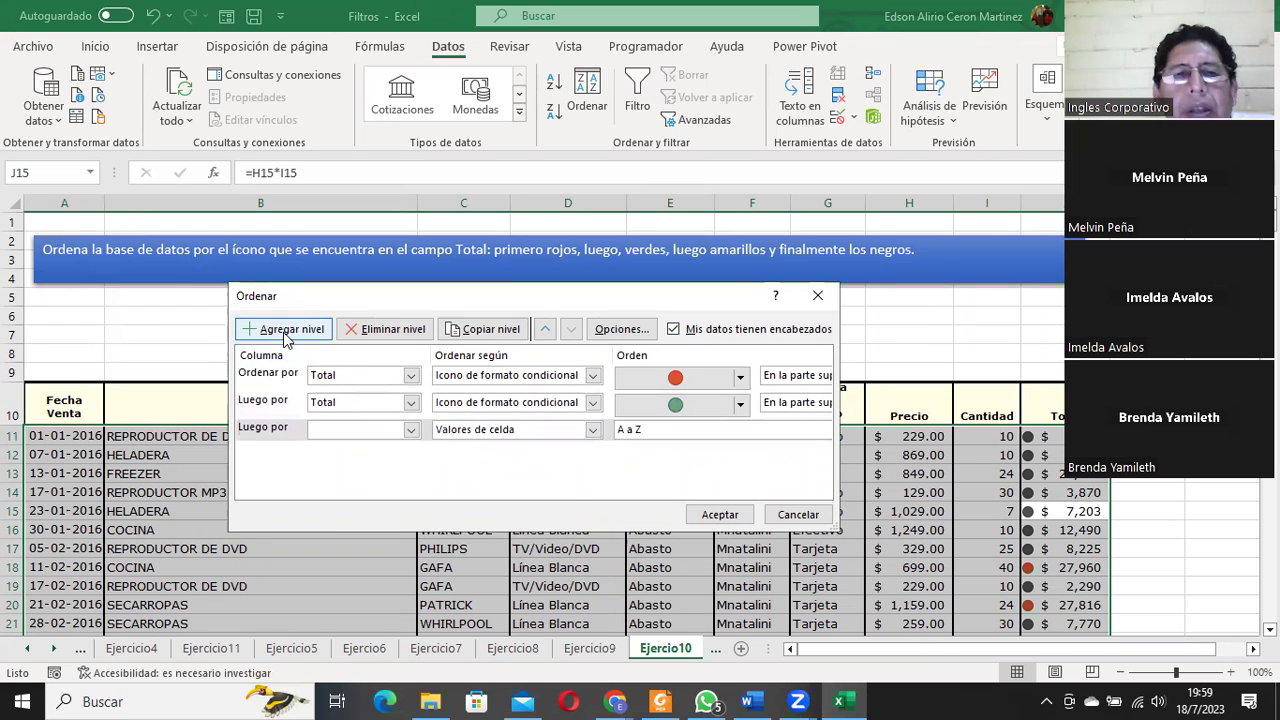
pyautogui.click(410, 433)
pyautogui.click(343, 553)
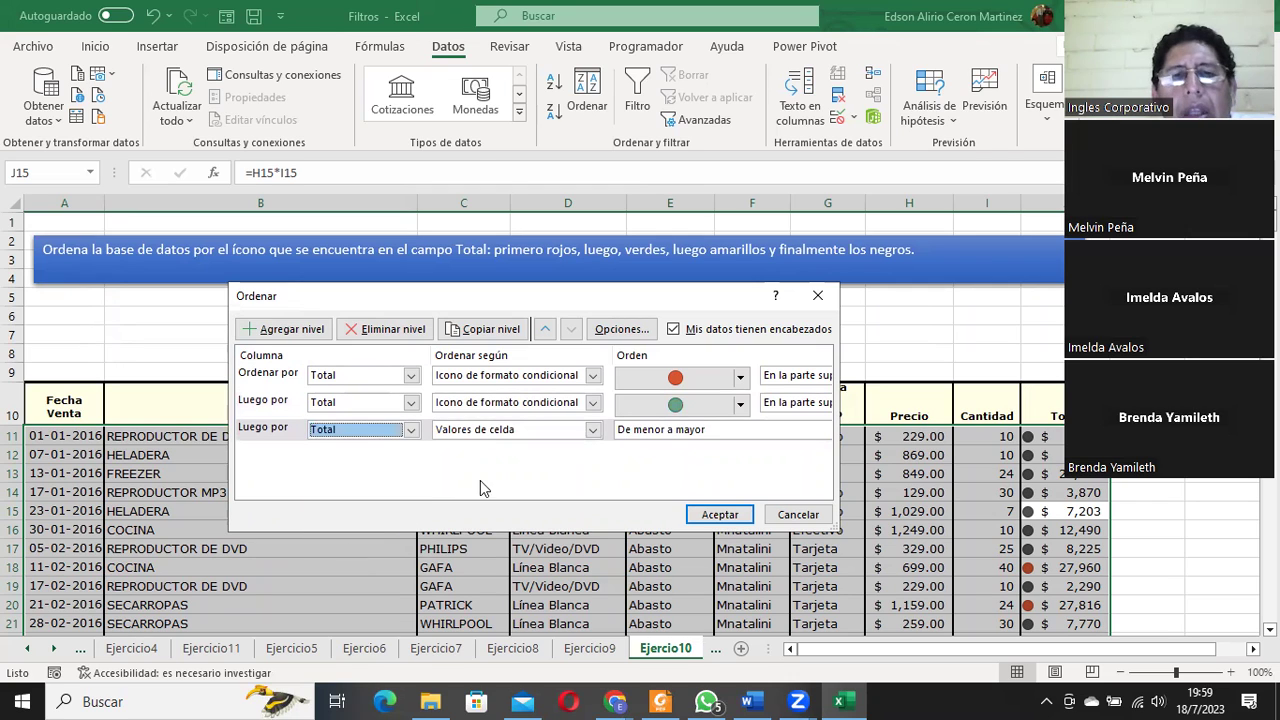
pyautogui.click(506, 430)
pyautogui.click(507, 484)
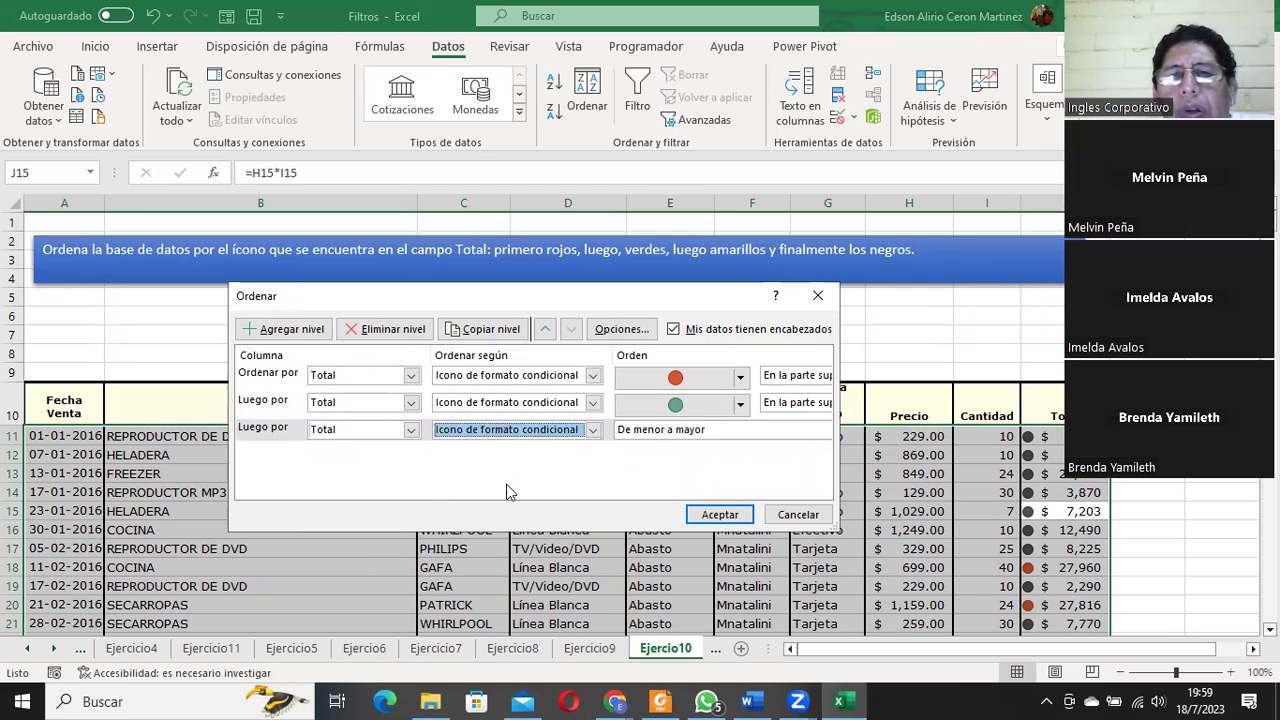
pyautogui.click(665, 431)
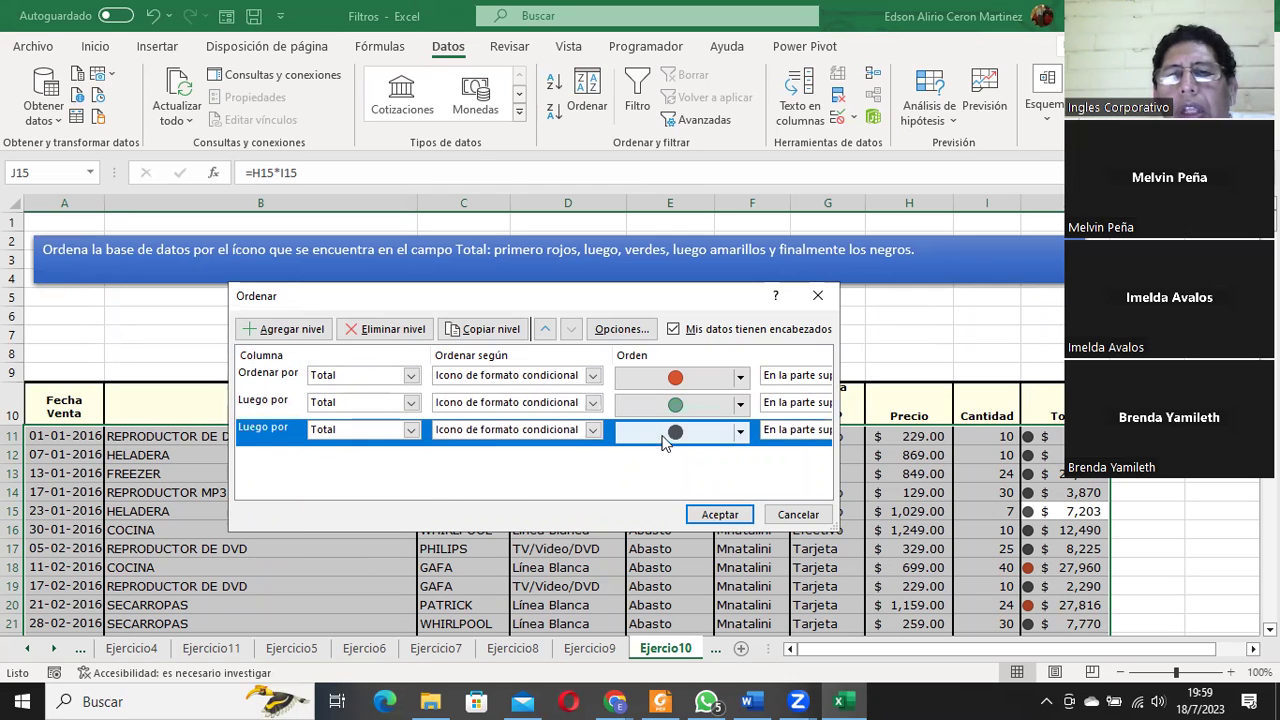
pyautogui.click(740, 432)
pyautogui.click(679, 461)
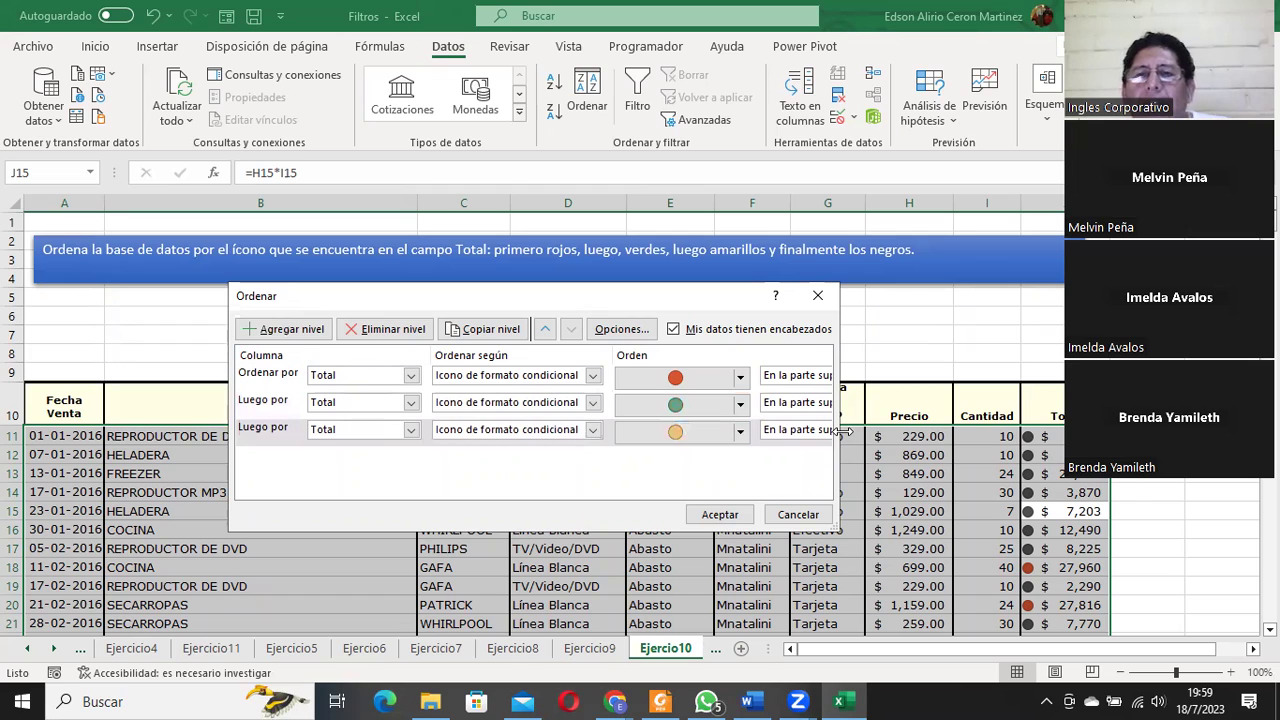
pyautogui.moveTo(843, 430); pyautogui.dragTo(1070, 430)
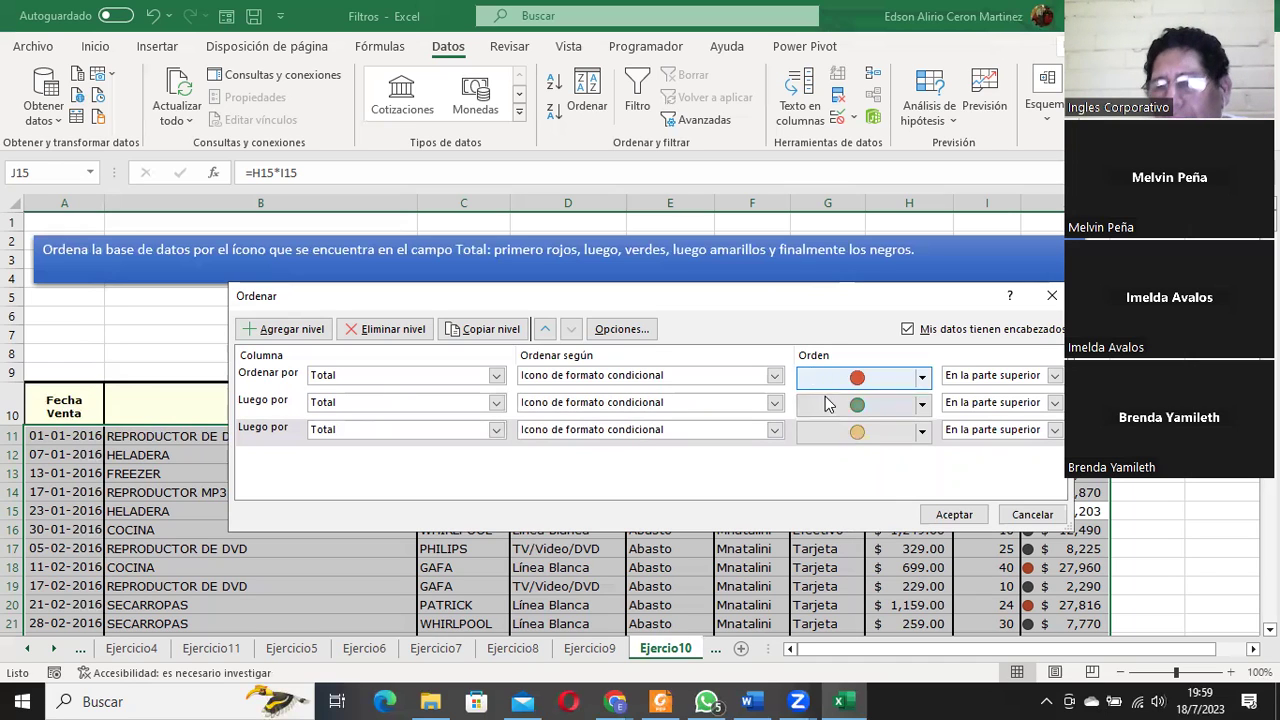
pyautogui.click(954, 514)
# Scroll through the sorted table to check that red-icon rows come first.
pyautogui.scroll(-3, 1043, 470)
pyautogui.scroll(-1, 1040, 475)
pyautogui.scroll(-5, 1038, 480)
pyautogui.scroll(-5, 1033, 490)
pyautogui.scroll(-10, 1033, 488)
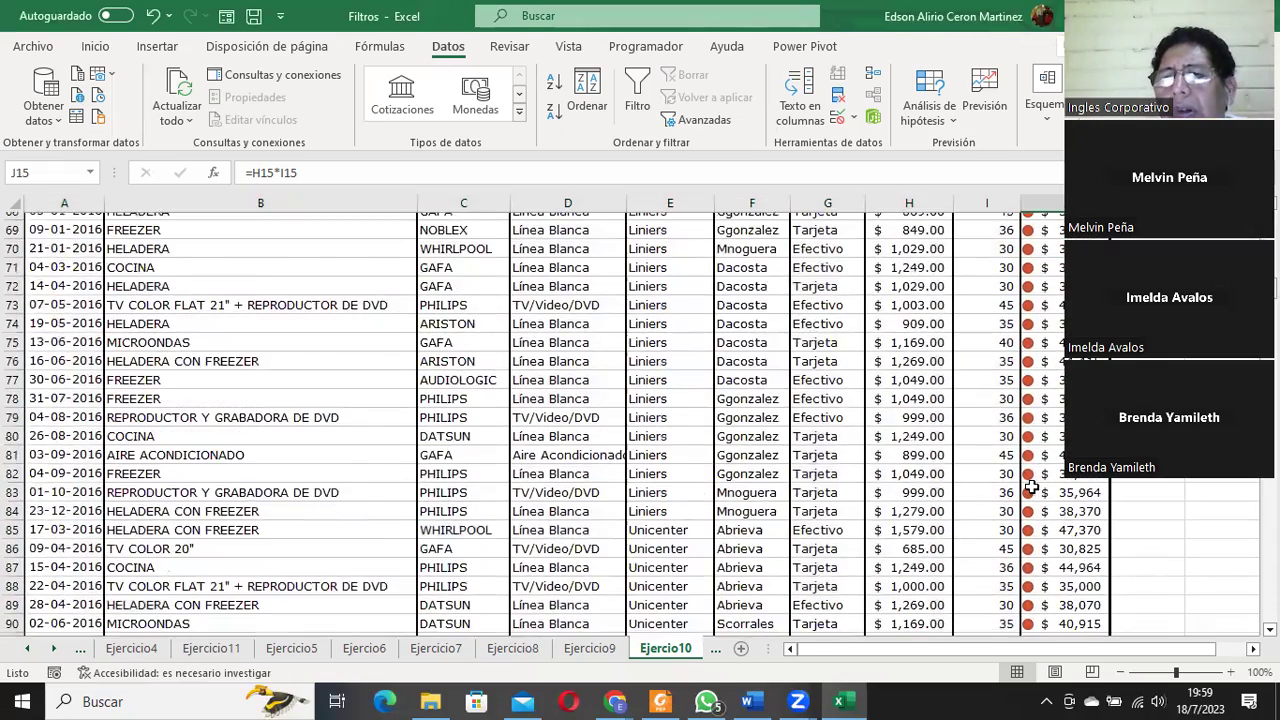
pyautogui.scroll(-10, 1030, 480)
pyautogui.scroll(3, 1027, 455)
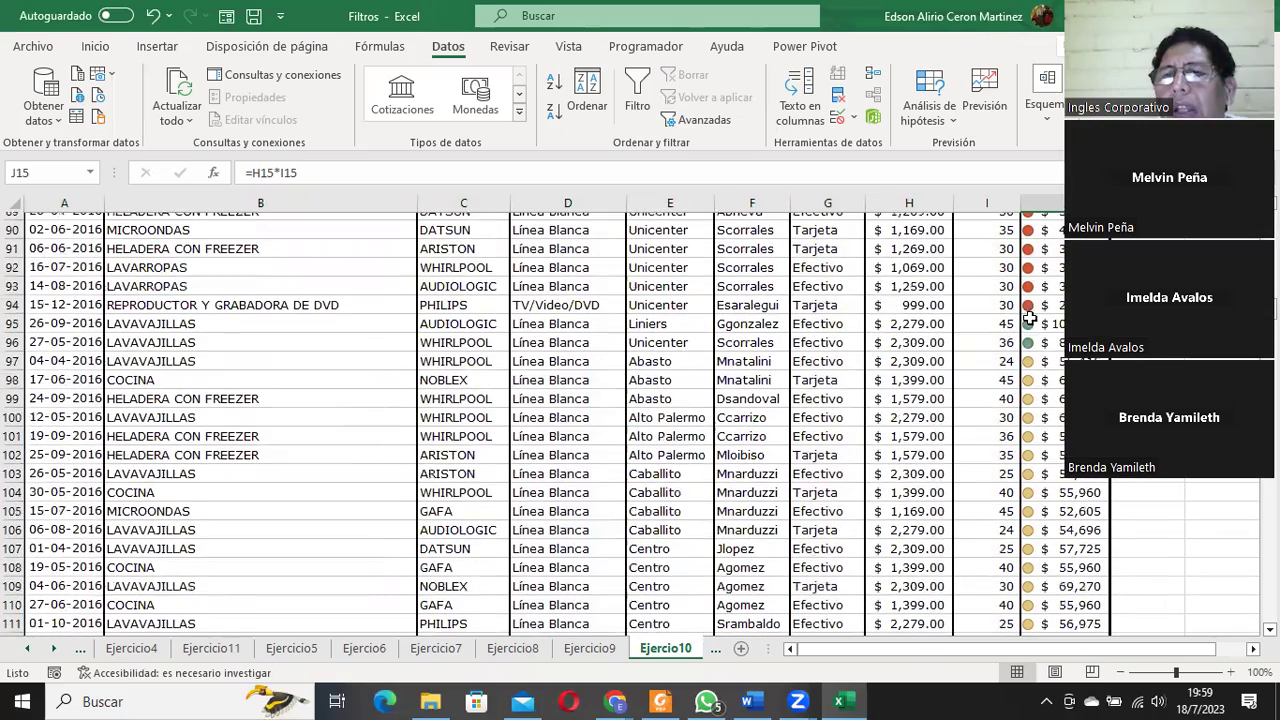
pyautogui.scroll(-5, 1030, 420)
pyautogui.scroll(-3, 1025, 365)
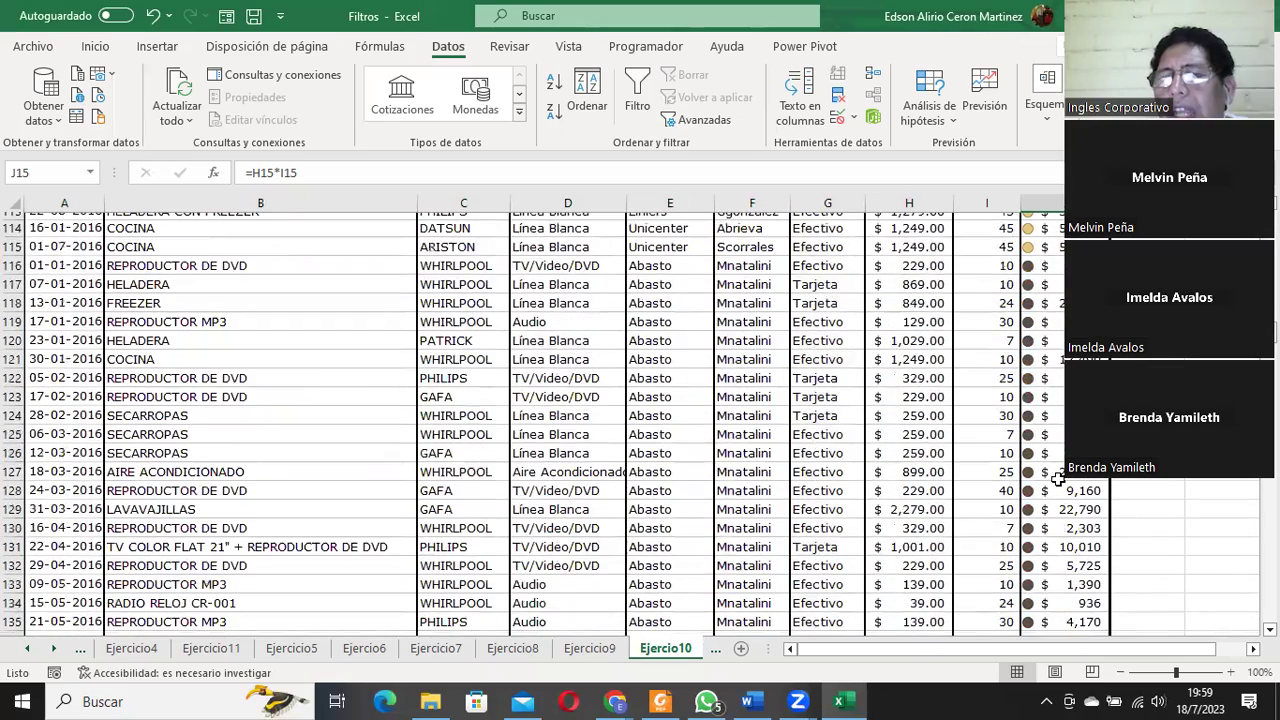
pyautogui.scroll(1, 1035, 440)
pyautogui.scroll(3, 1040, 445)
pyautogui.scroll(5, 1040, 445)
pyautogui.scroll(6, 1036, 440)
pyautogui.scroll(6, 1033, 435)
pyautogui.scroll(4, 1031, 430)
pyautogui.scroll(9, 1031, 430)
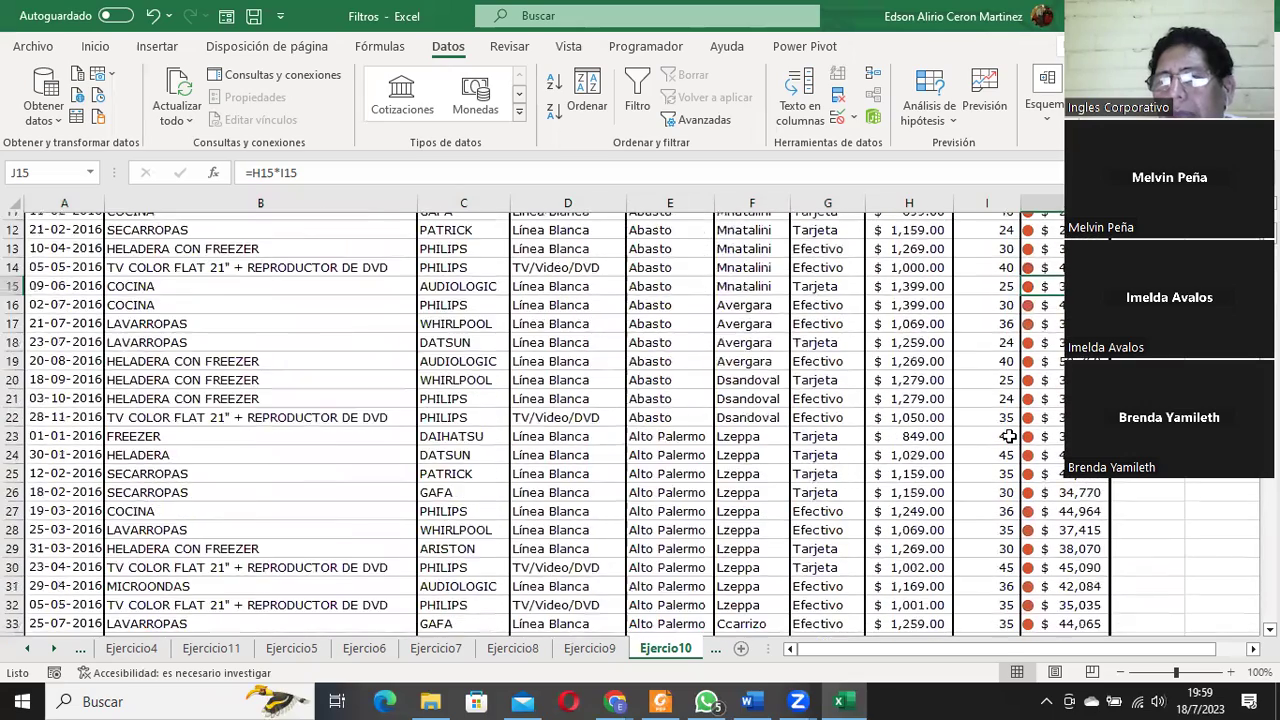
pyautogui.scroll(4, 1010, 436)
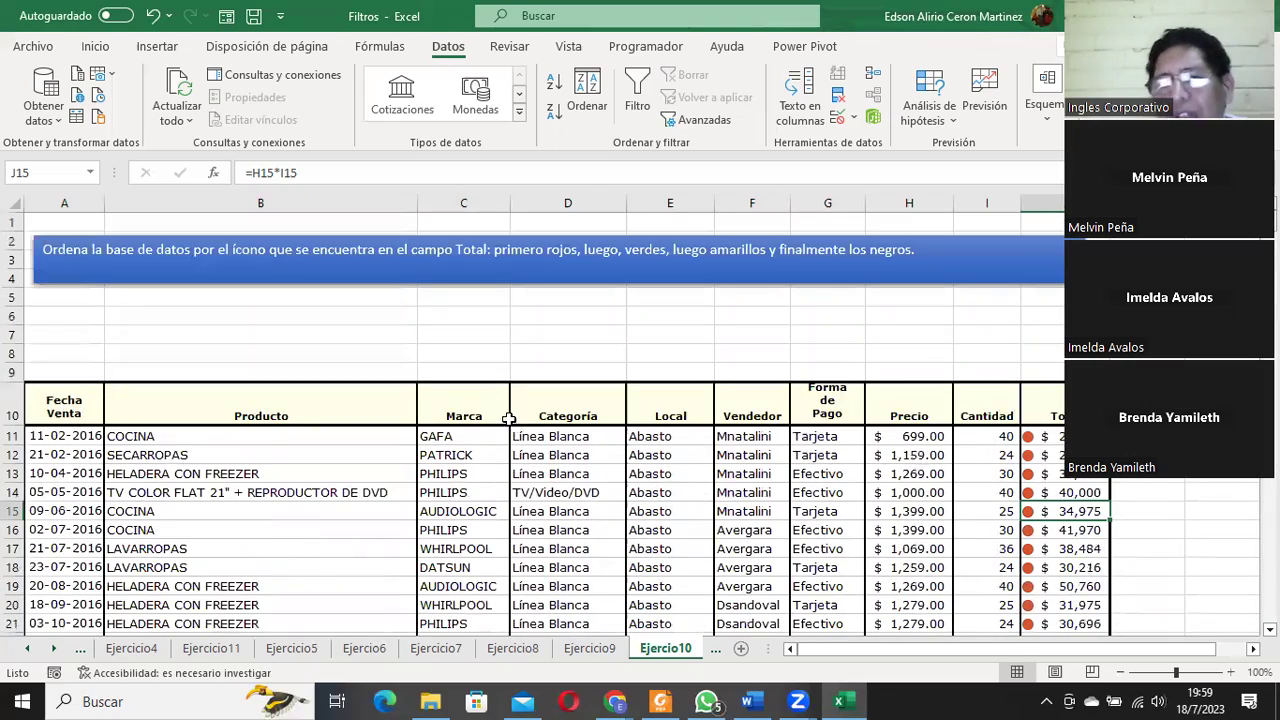
# Select cells E12 and C12, then reopen the Sort settings showing the three Total icon levels.
pyautogui.click(655, 455)
pyautogui.click(449, 454)
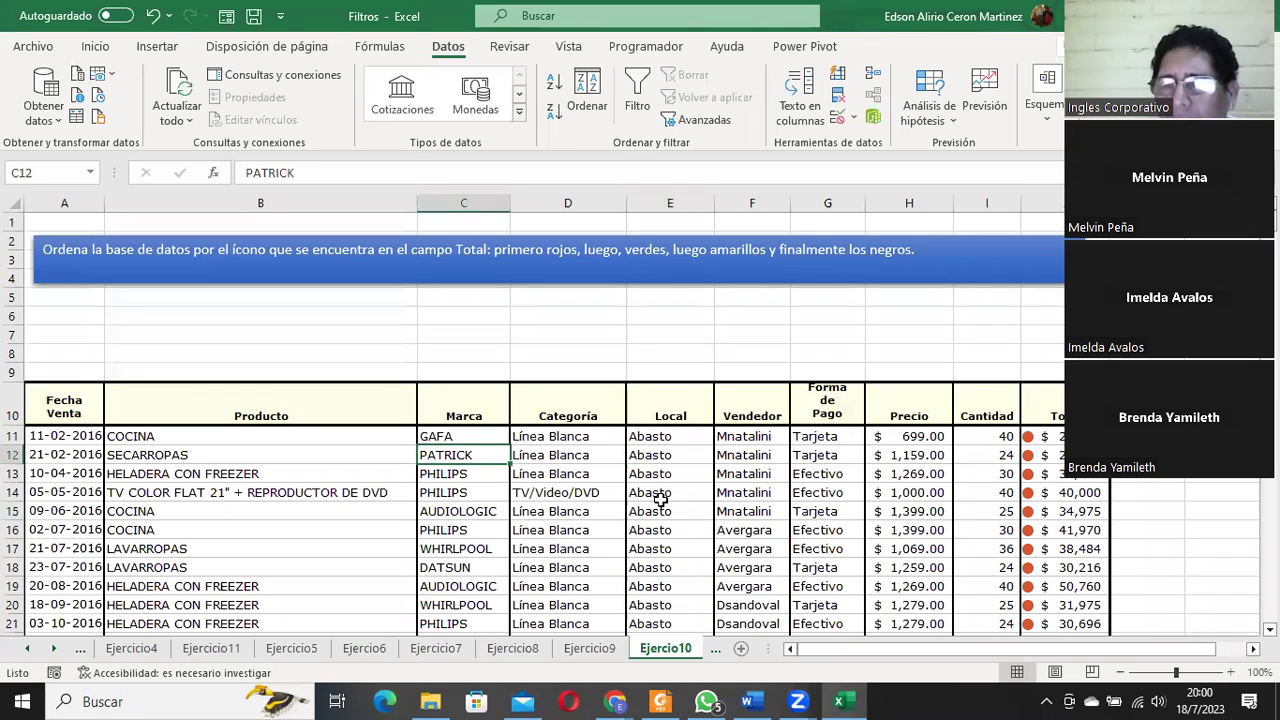
pyautogui.click(587, 94)
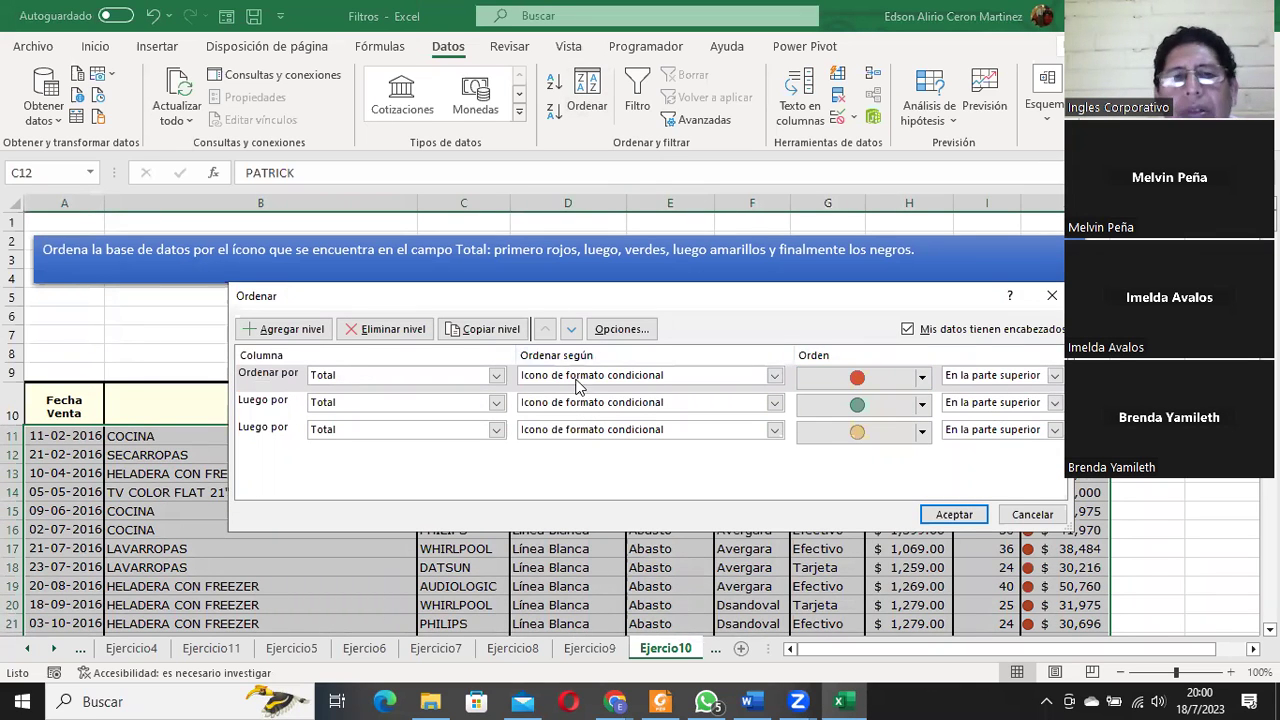
# Delete all three sort levels and close the Sort dialog.
pyautogui.click(425, 379)
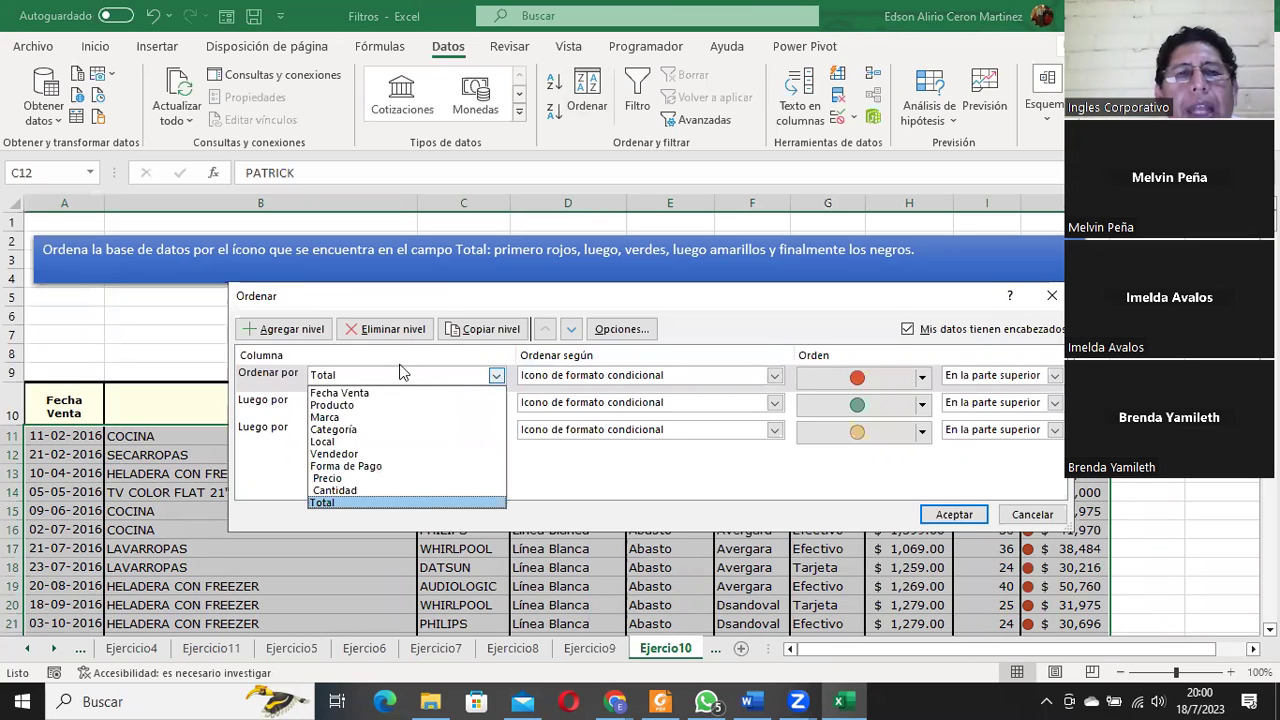
pyautogui.click(400, 372)
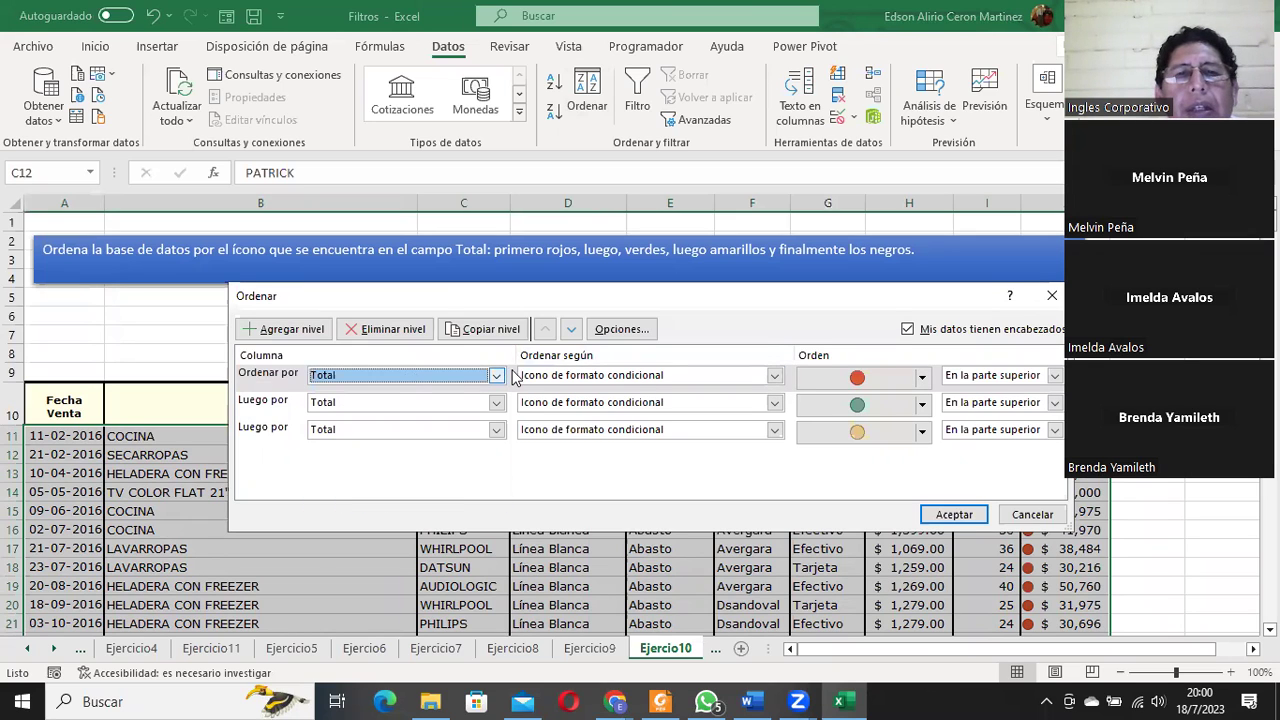
pyautogui.click(388, 330)
pyautogui.click(388, 330)
pyautogui.click(388, 330)
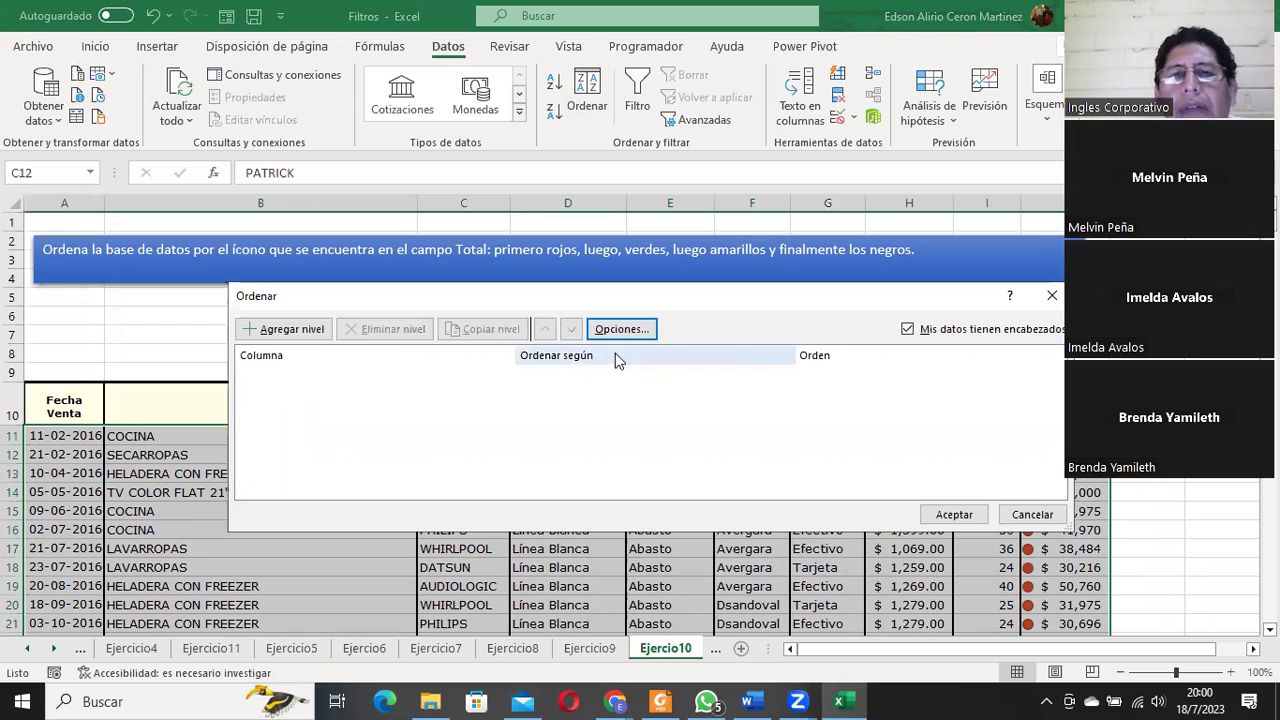
pyautogui.click(966, 516)
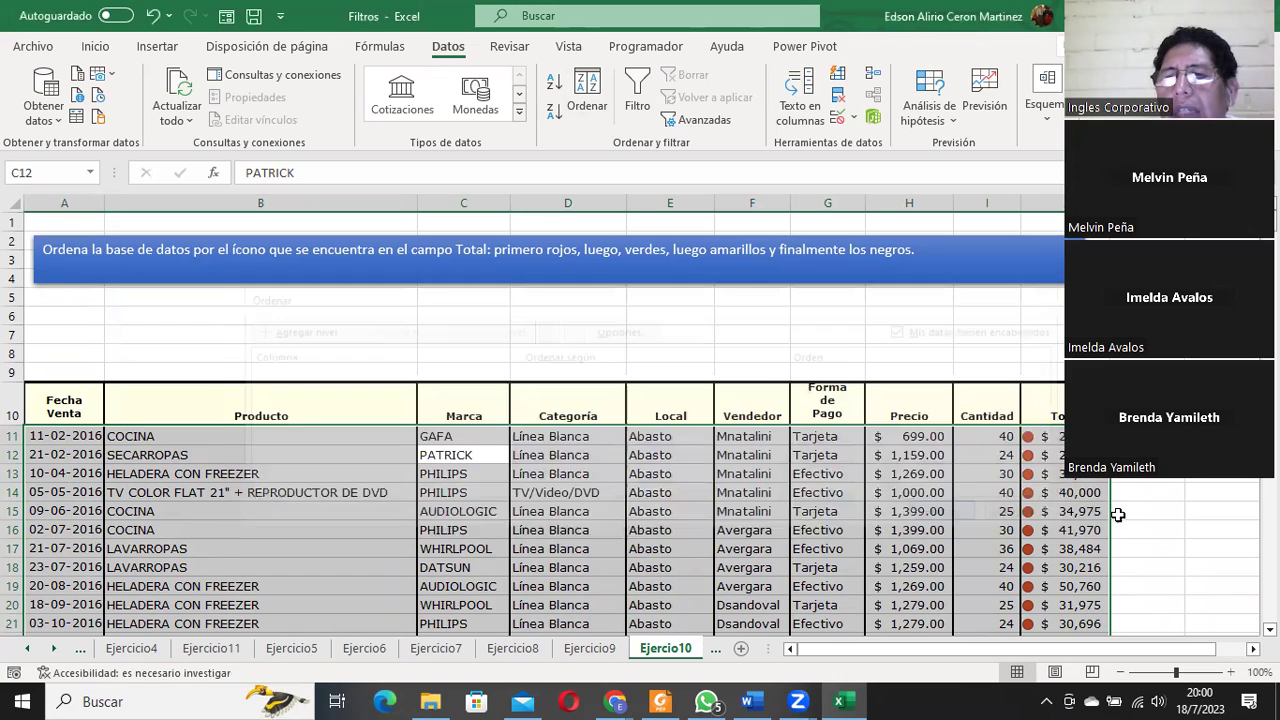
# Verify the red, green, yellow, black row order, then turn on filter arrows from header A10.
pyautogui.scroll(-5, 1060, 495)
pyautogui.scroll(-7, 1058, 500)
pyautogui.scroll(-7, 1046, 524)
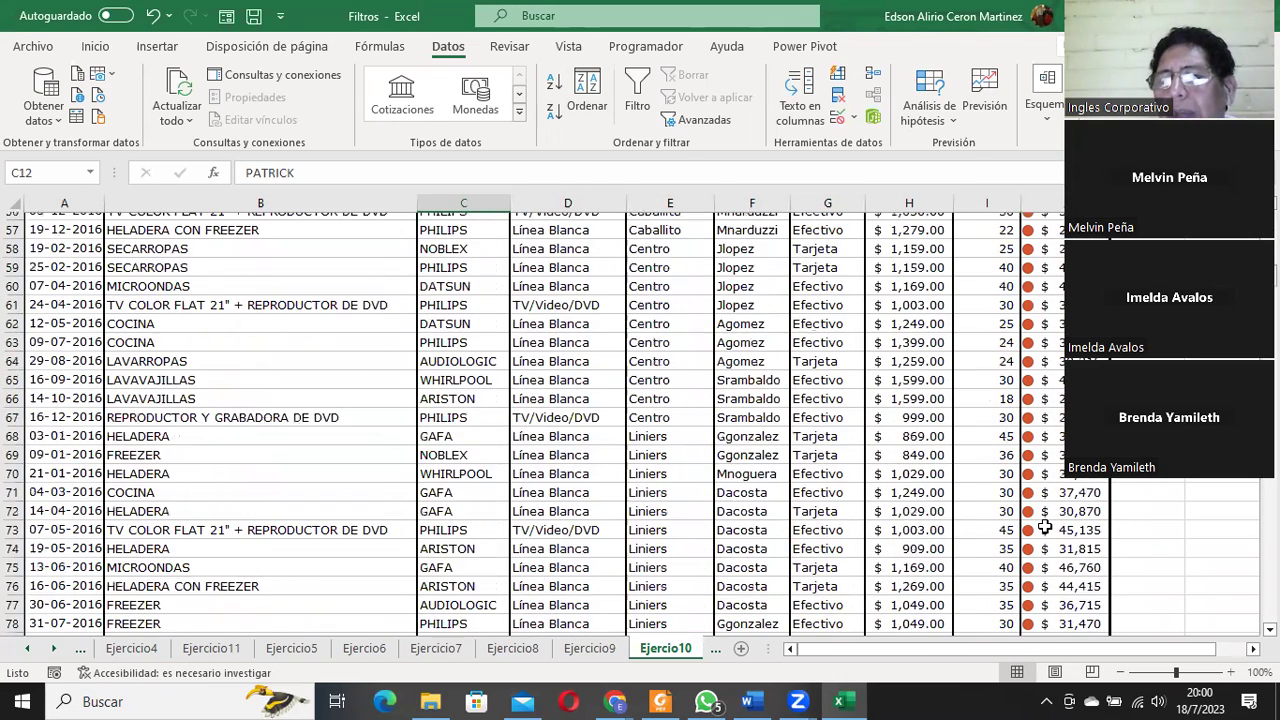
pyautogui.scroll(-1, 1044, 527)
pyautogui.scroll(-14, 1044, 527)
pyautogui.scroll(3, 1044, 527)
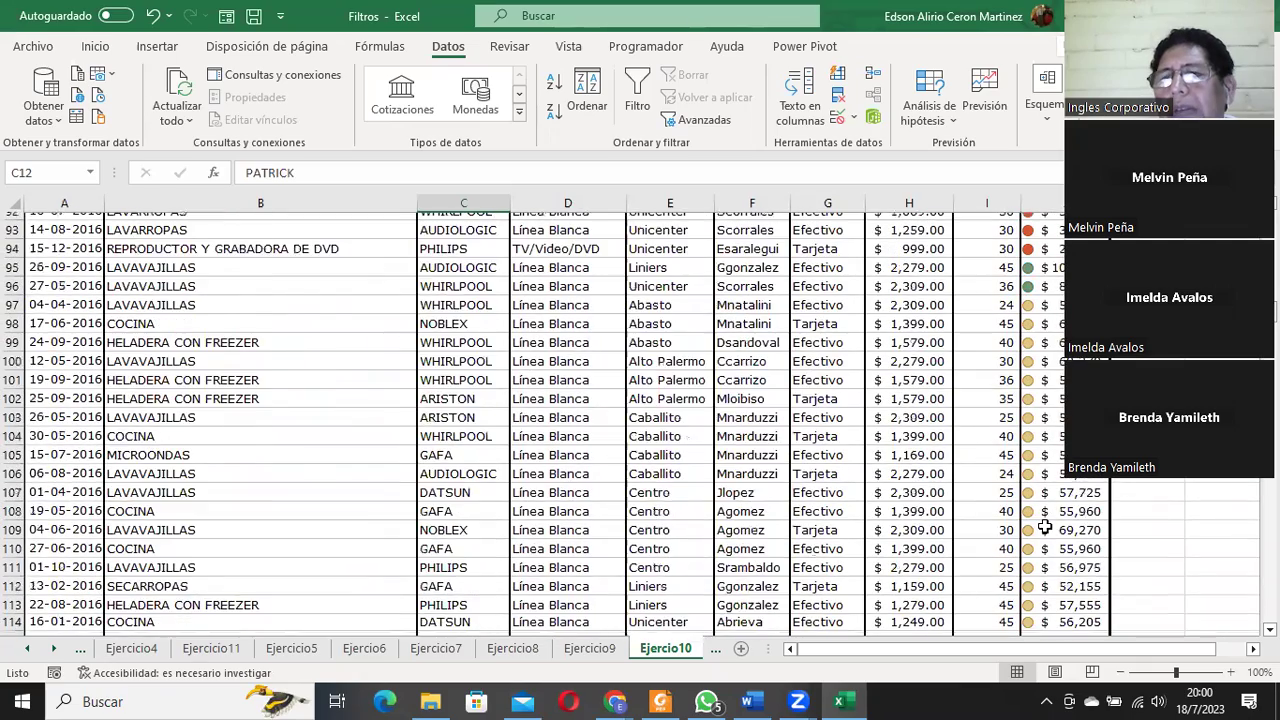
pyautogui.scroll(1, 1044, 527)
pyautogui.scroll(-2, 1044, 524)
pyautogui.scroll(-6, 1044, 520)
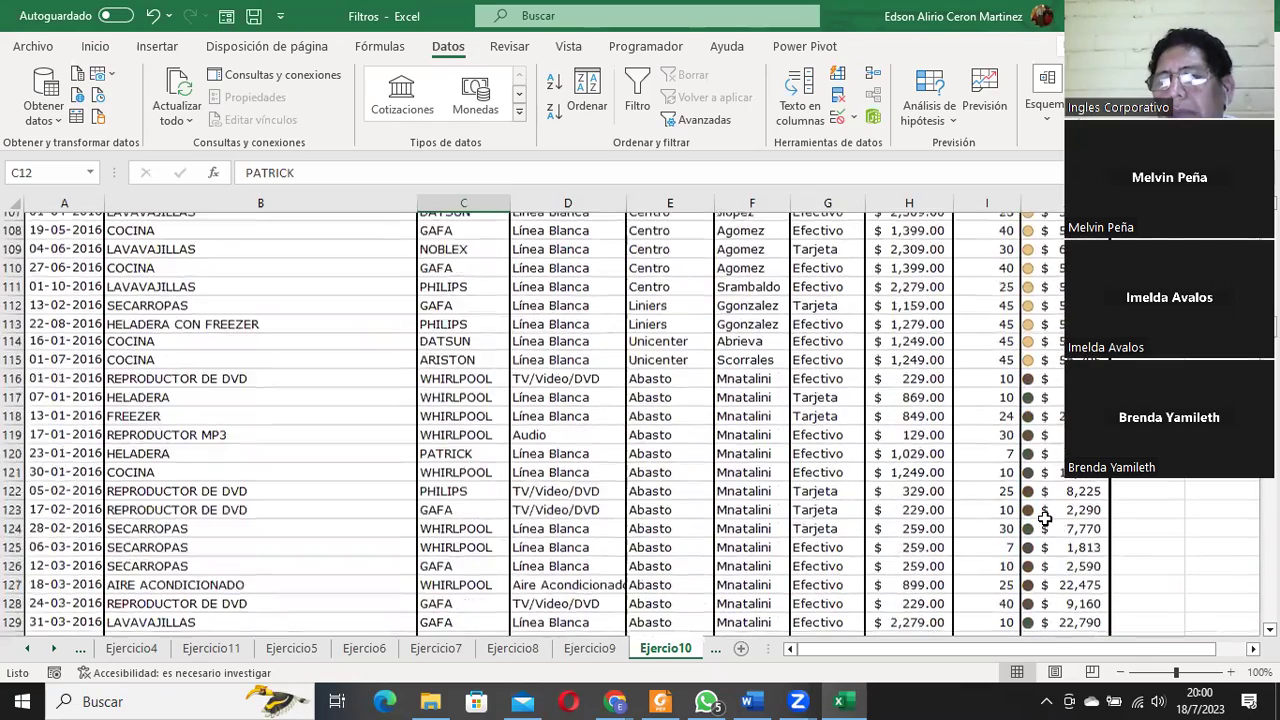
pyautogui.scroll(-1, 1044, 516)
pyautogui.scroll(6, 1044, 516)
pyautogui.scroll(10, 1040, 525)
pyautogui.scroll(8, 1030, 540)
pyautogui.scroll(6, 1016, 560)
pyautogui.scroll(9, 1016, 560)
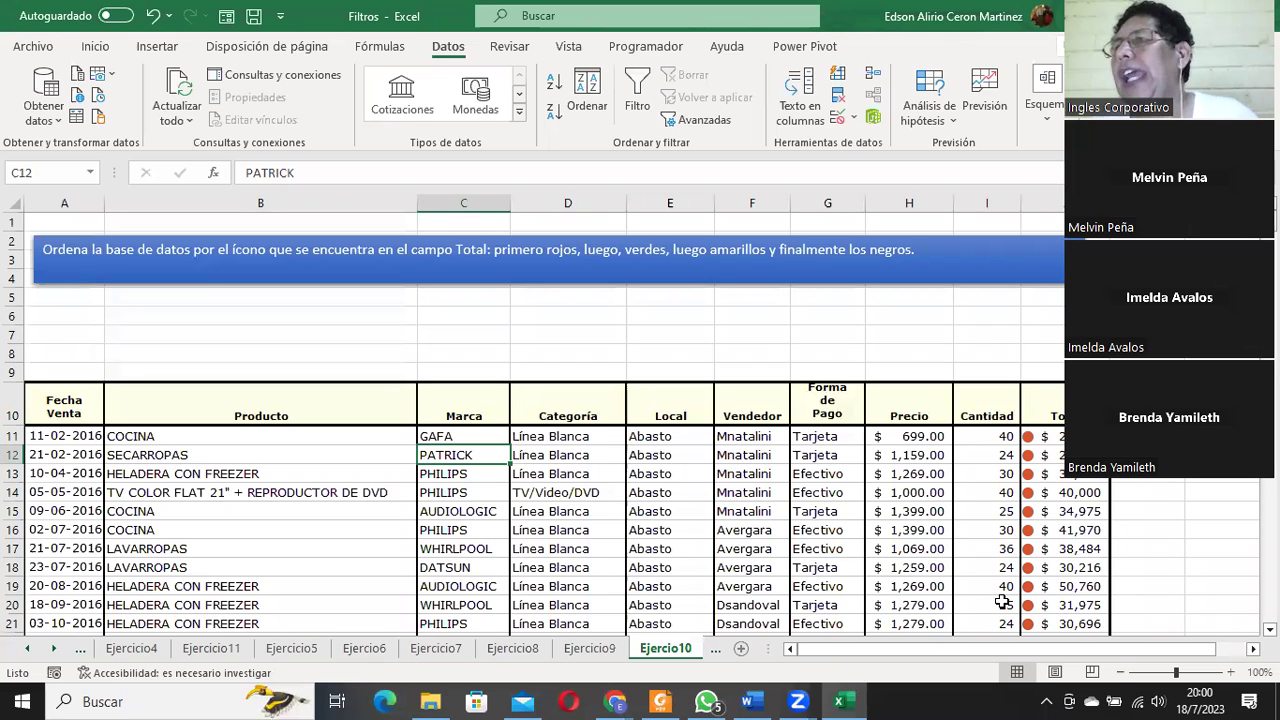
pyautogui.click(62, 406)
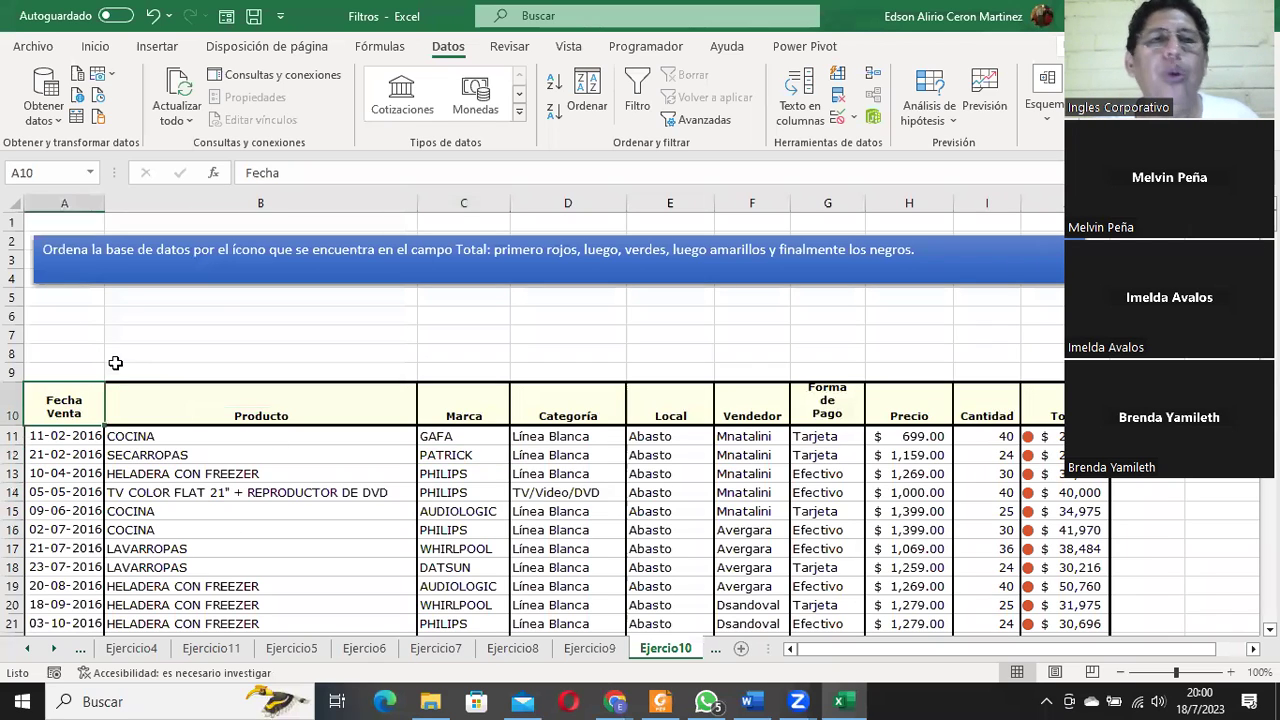
pyautogui.click(637, 100)
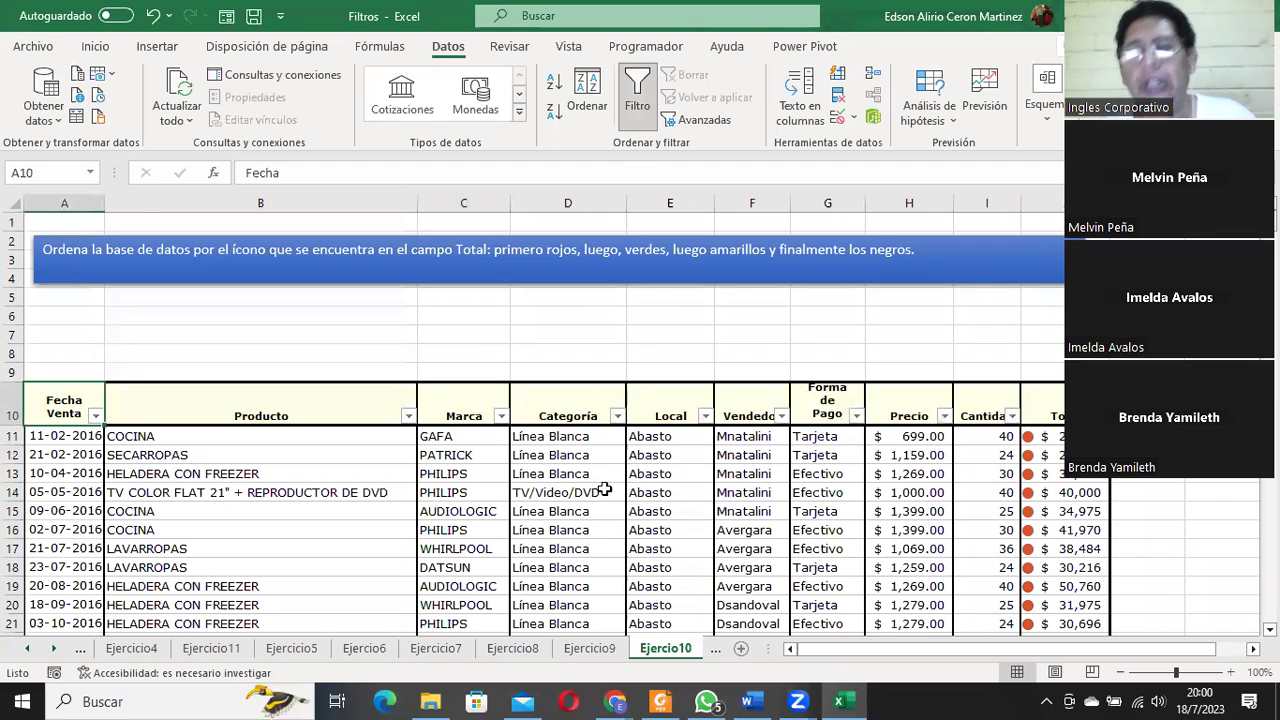